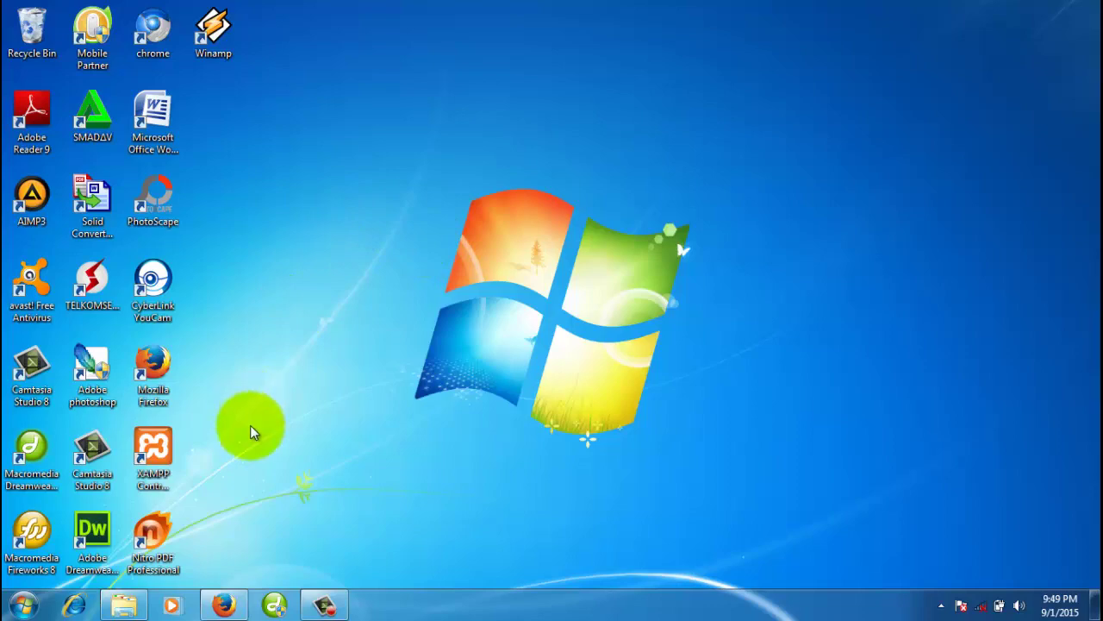
Launch and close the XAMPP control panel, then open the sekolahdb slide in a new Firefox tab
double_click(160, 458)
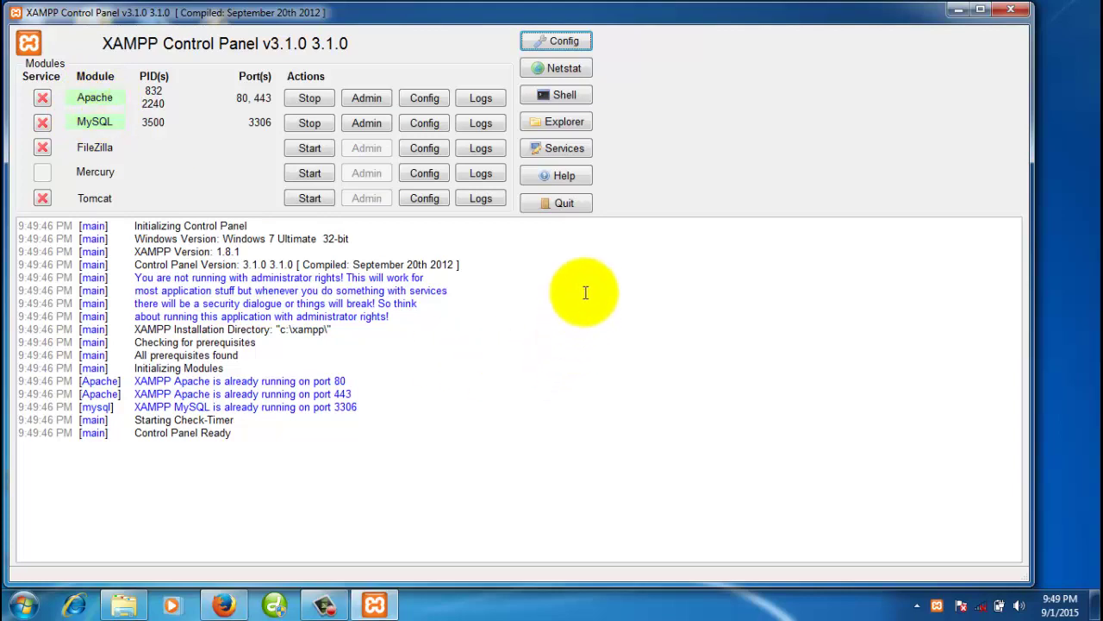
left_click(573, 207)
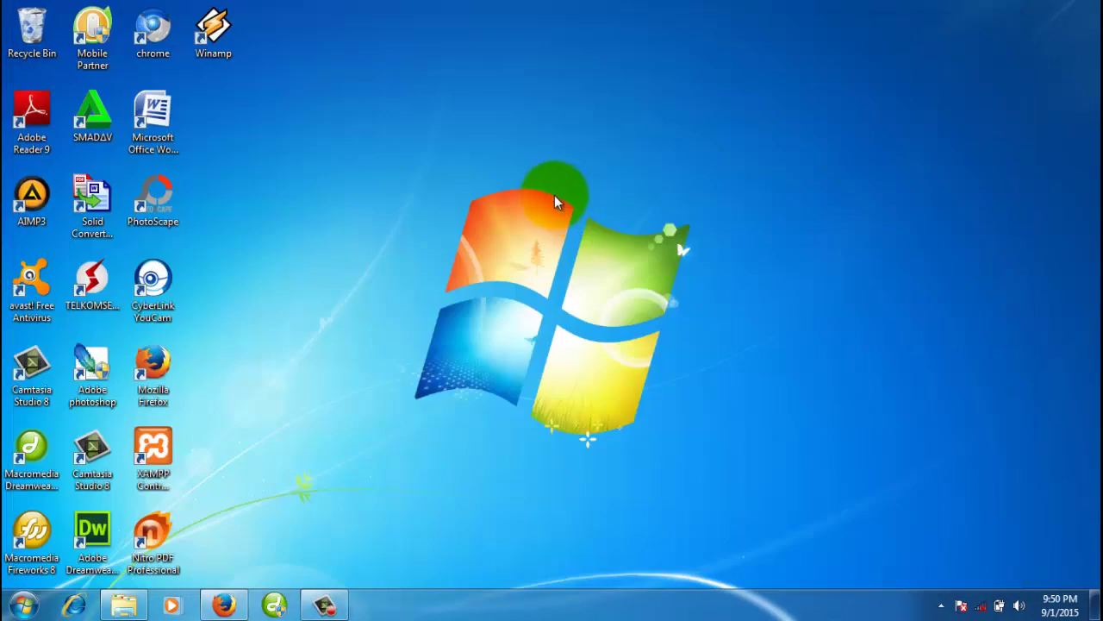
left_click(223, 603)
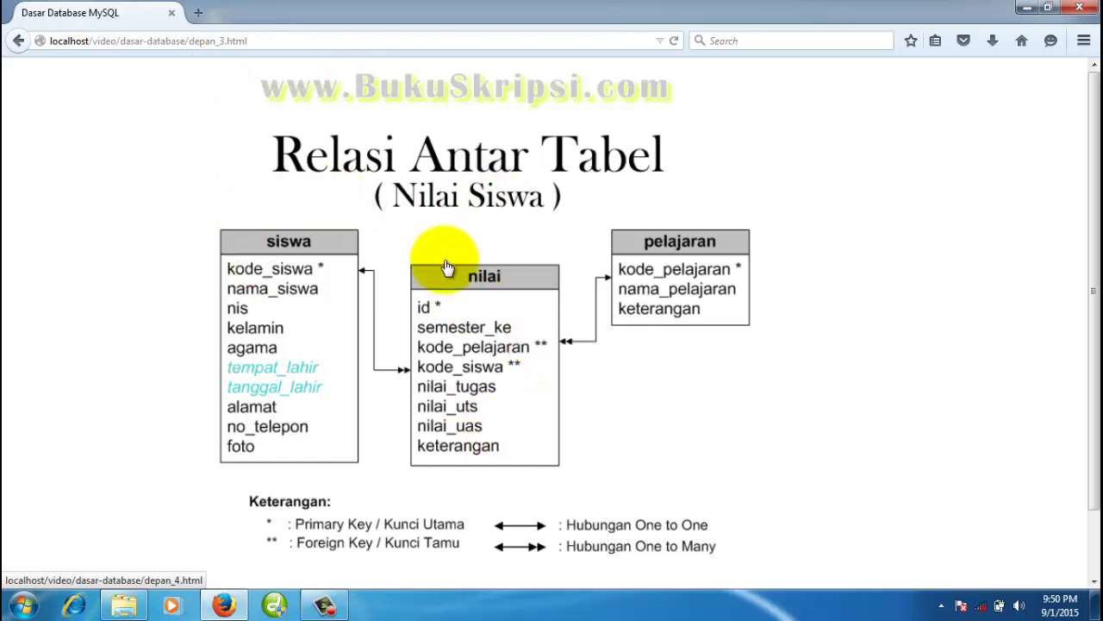
left_click(436, 280)
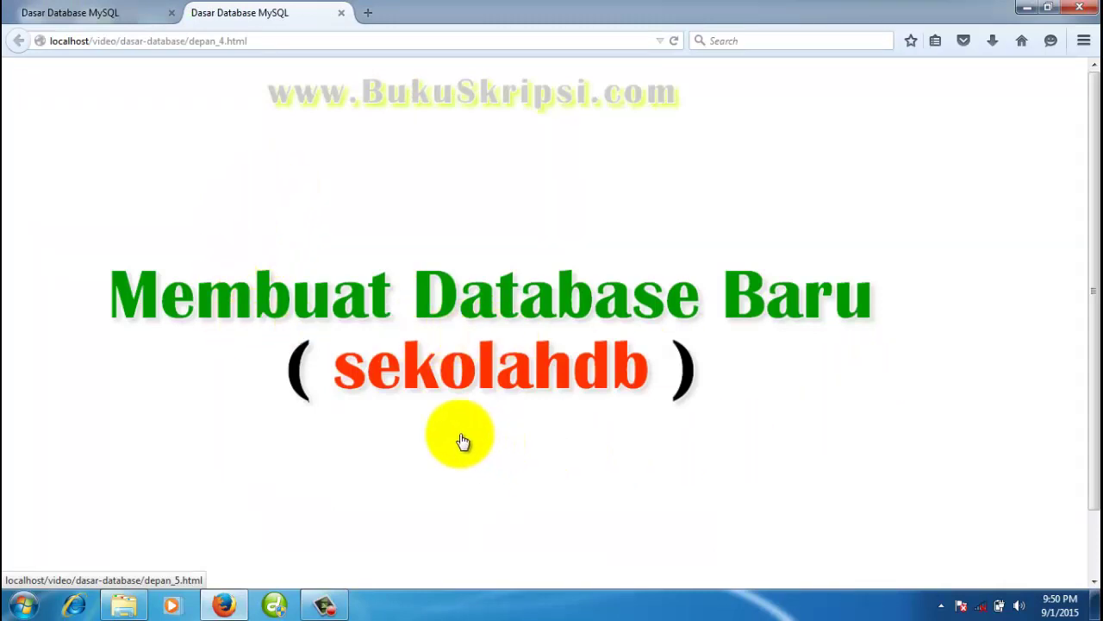
Load localhost/phpmyadmin/ in a fresh Firefox tab
left_click(368, 13)
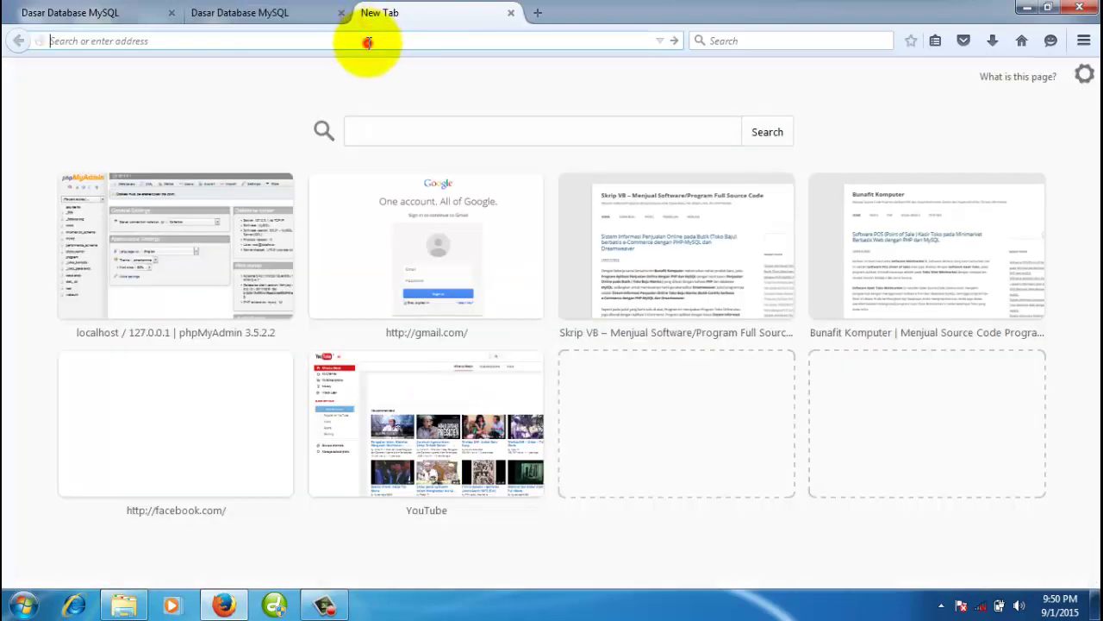
type("localhost/")
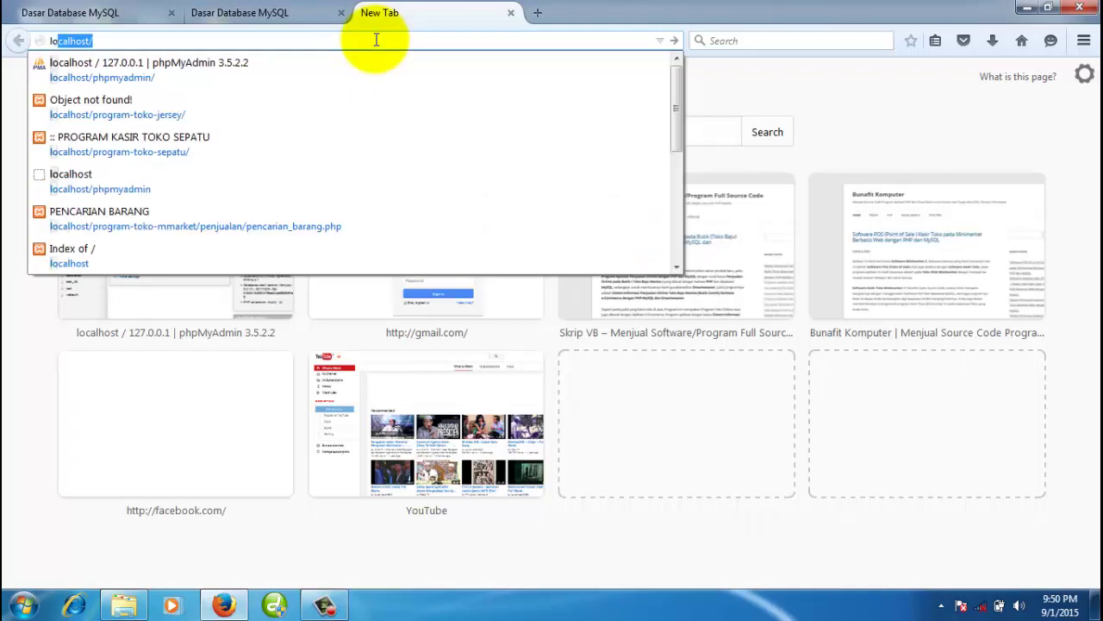
left_click(385, 42)
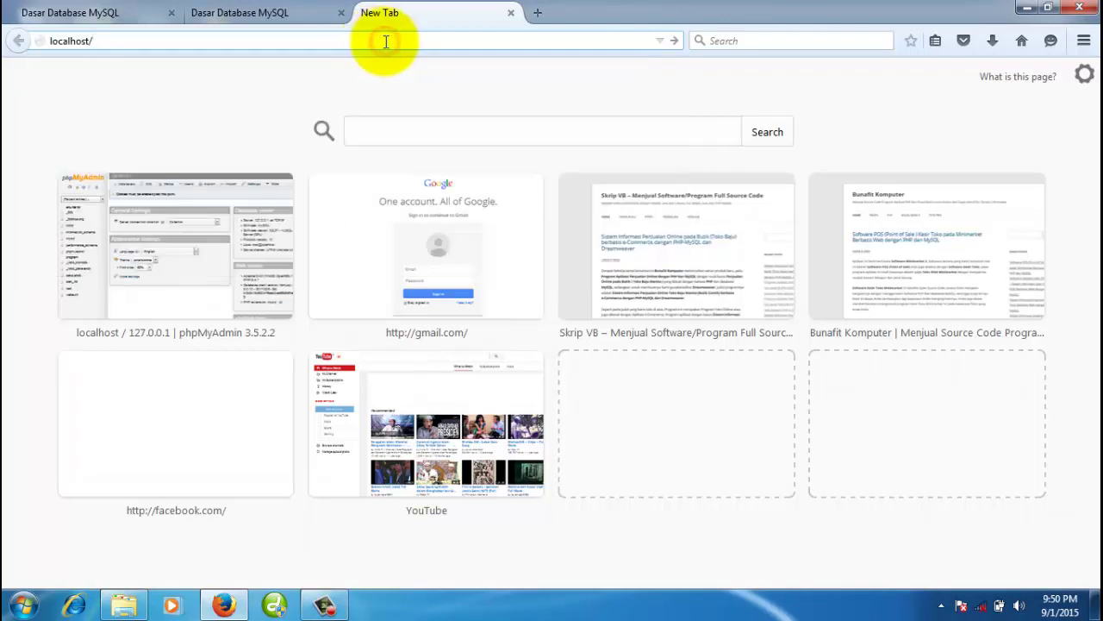
type("phpmyadmin/")
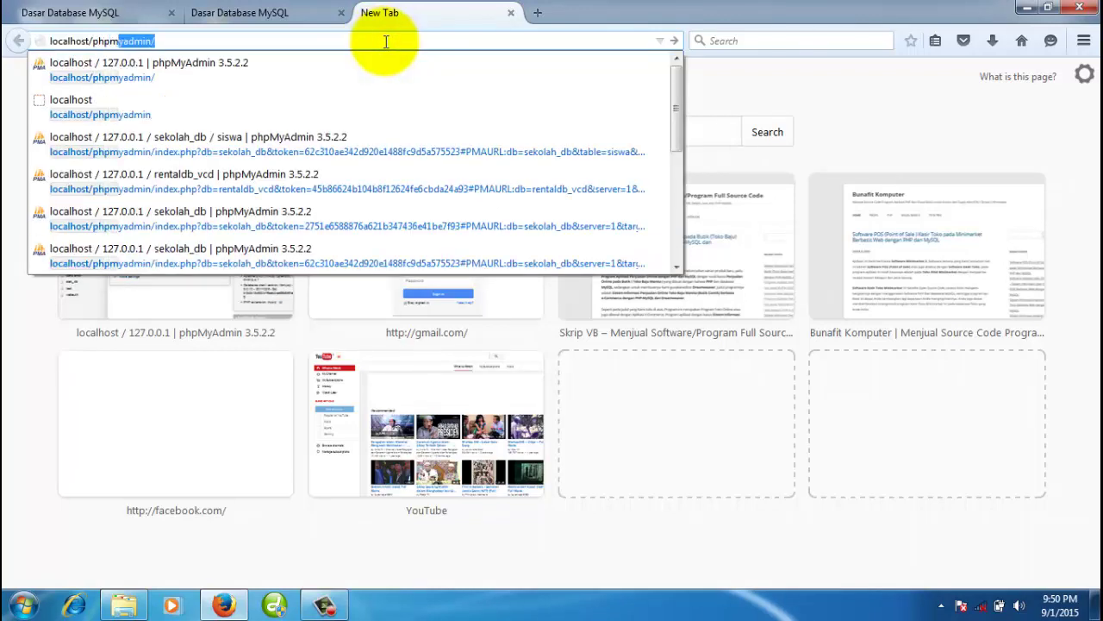
key("Return")
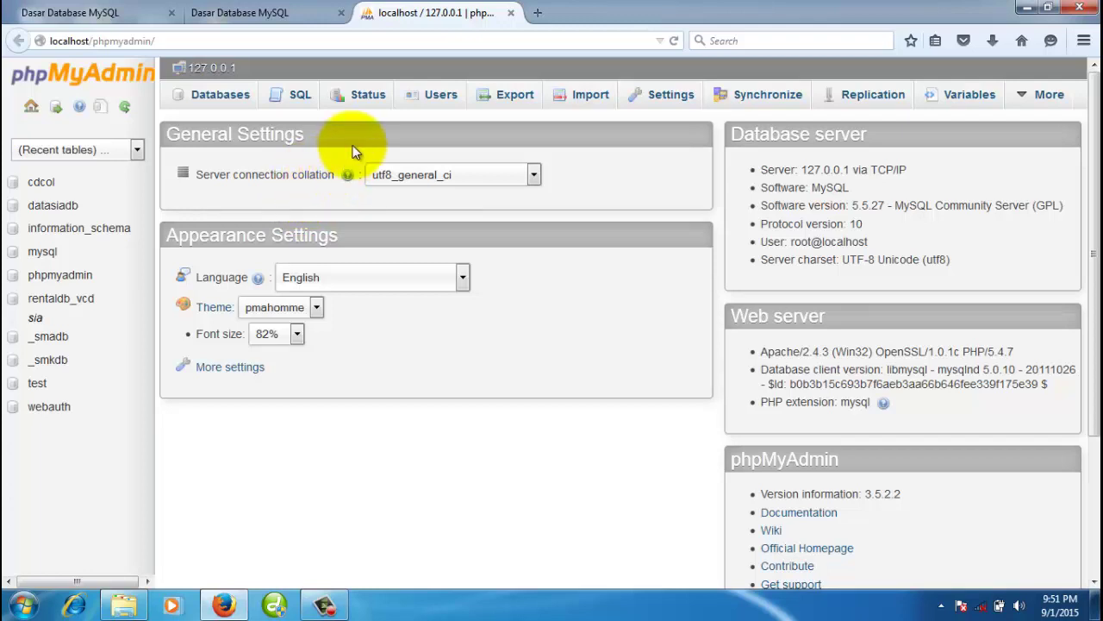
left_click(306, 13)
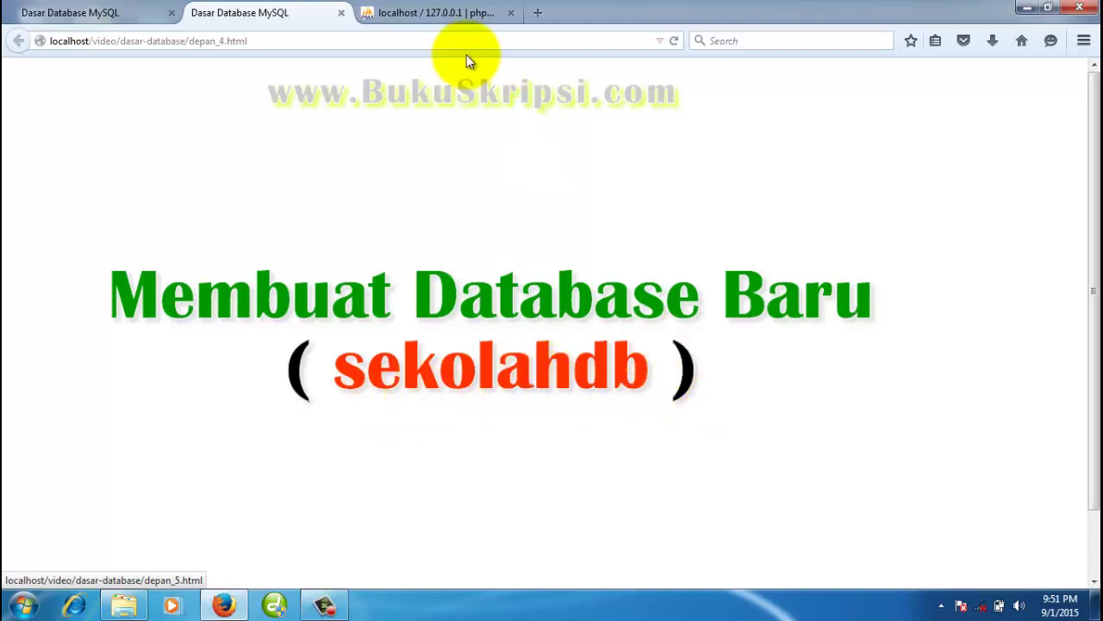
left_click(442, 13)
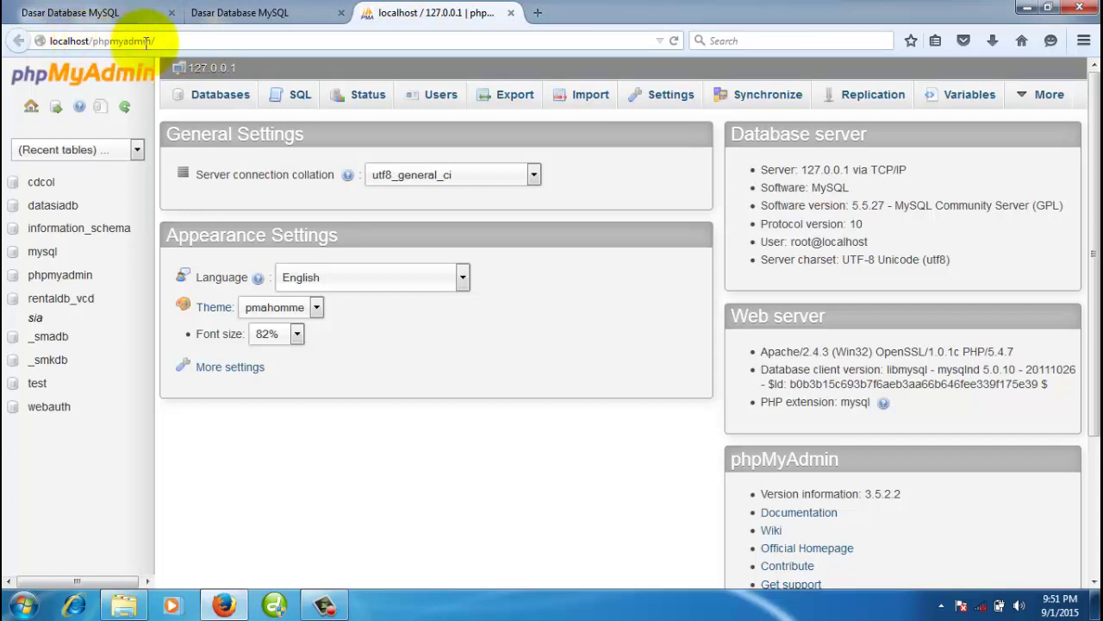
Go to the Databases page and type sekolahdb as the new database name
left_click(213, 102)
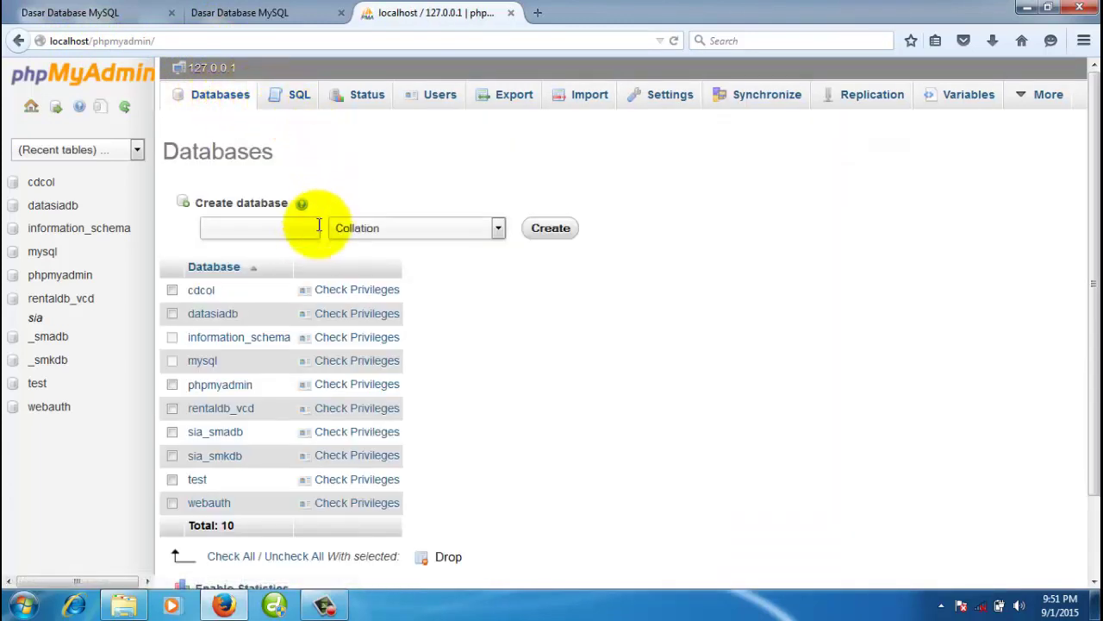
left_click(246, 227)
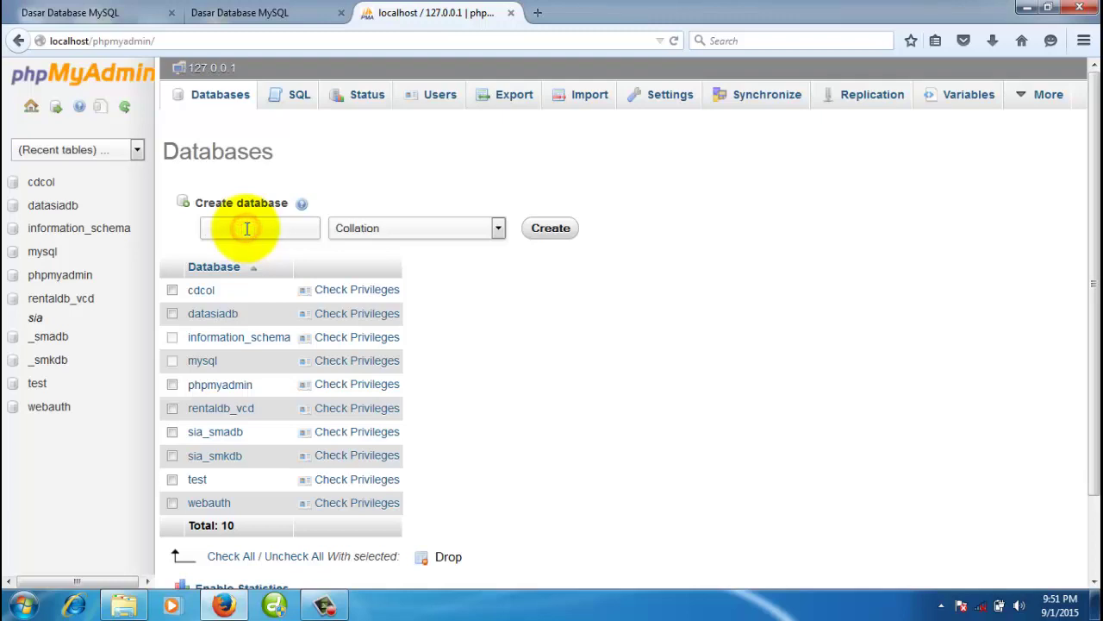
type("sek")
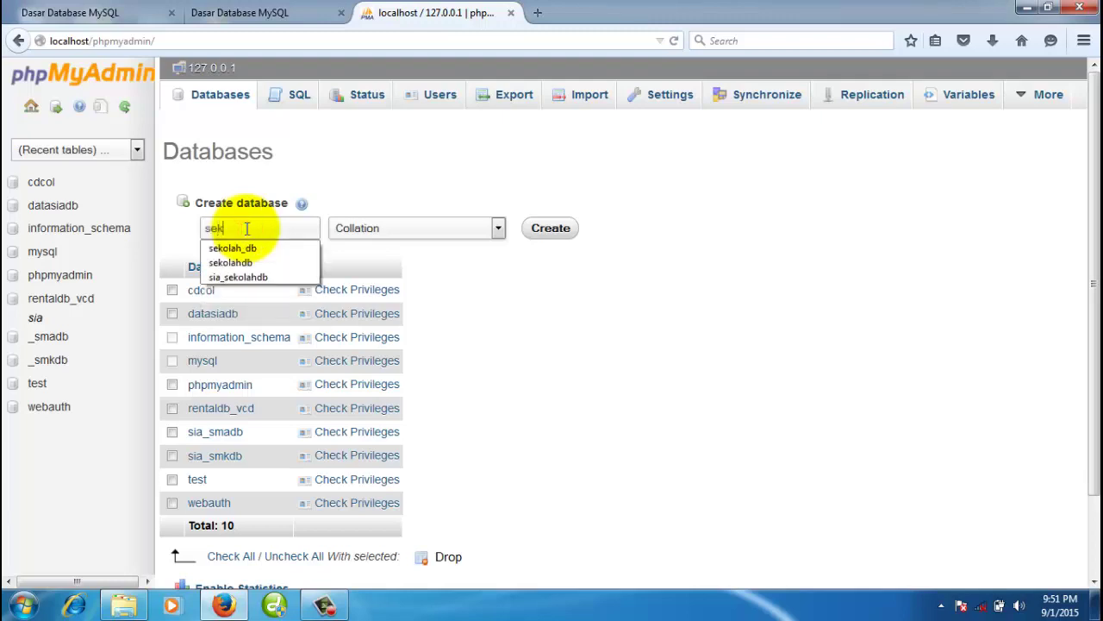
type("olah")
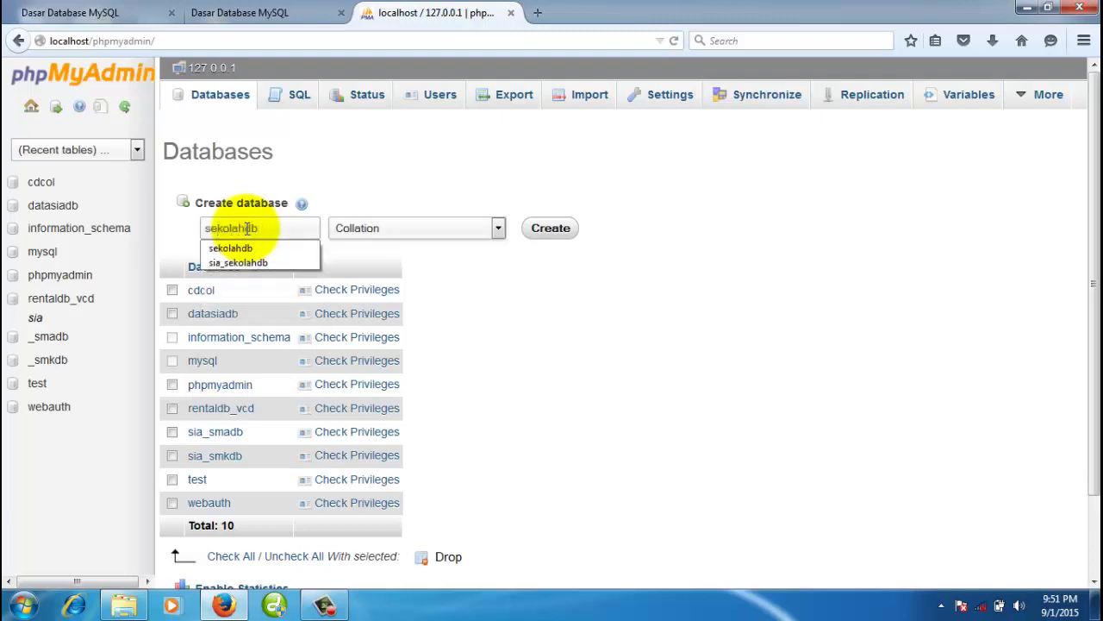
type("db")
left_click(548, 310)
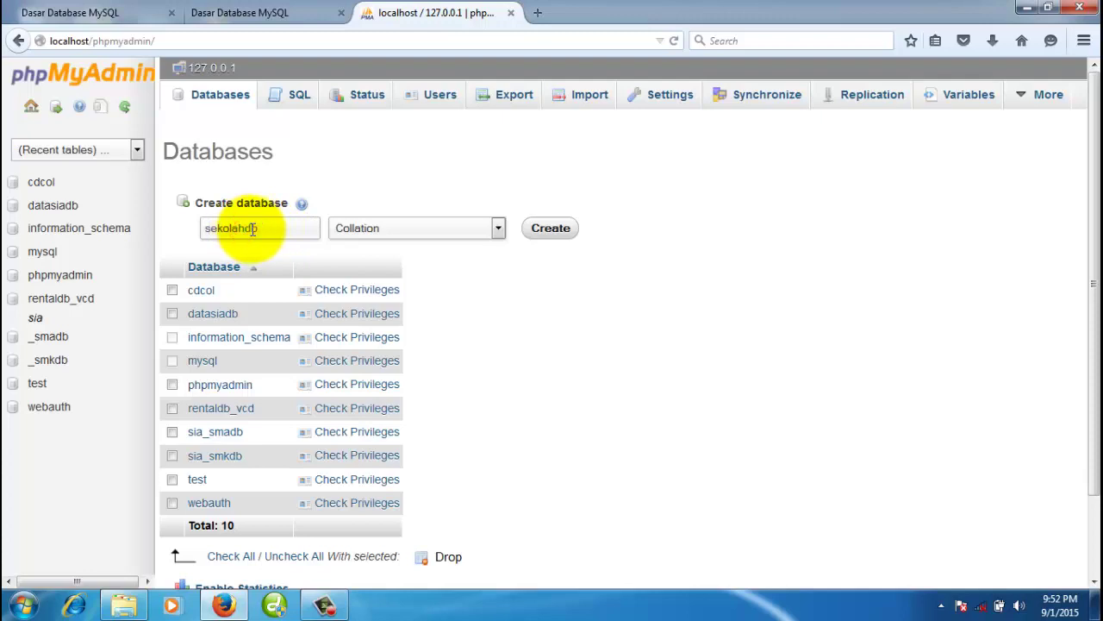
left_click(572, 319)
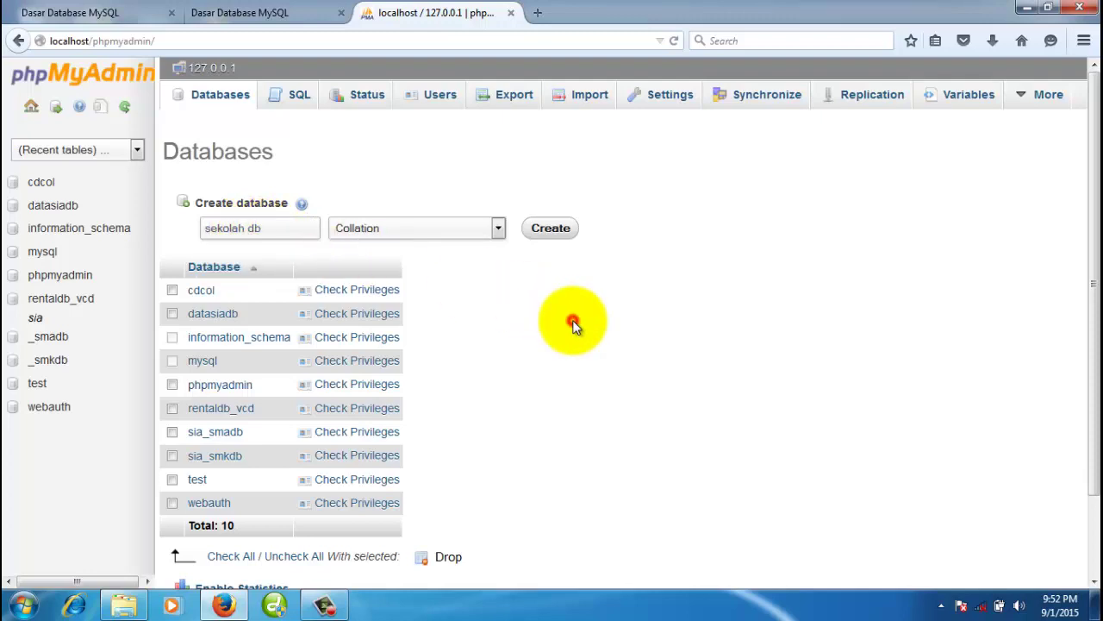
Fix the name field, removing the stray space and underscore so it reads sekolahdb
left_click(248, 229)
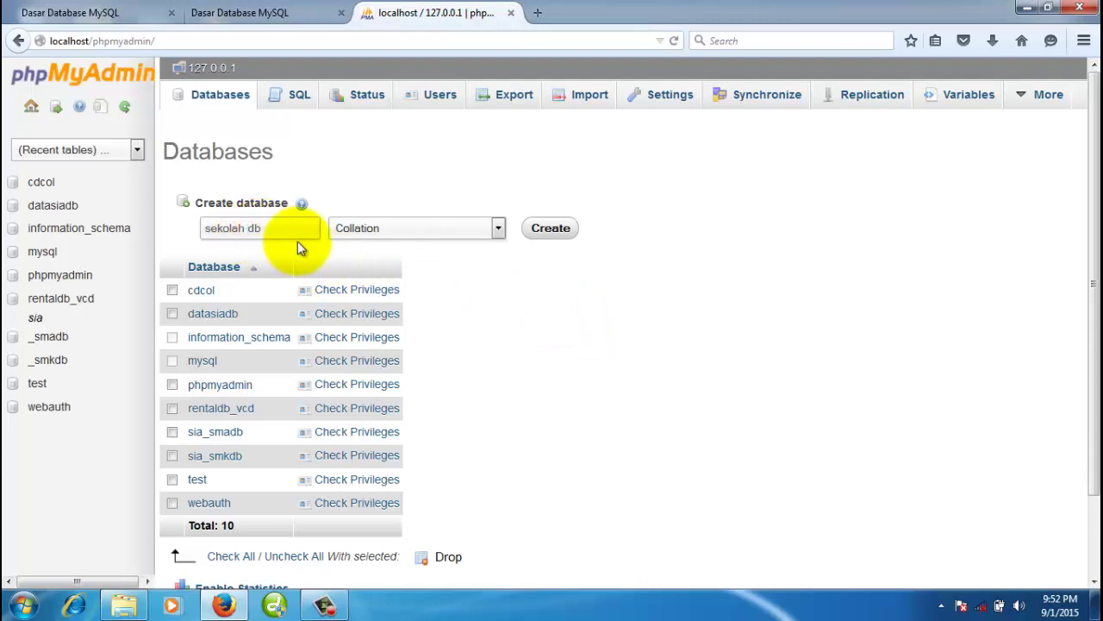
key("BackSpace")
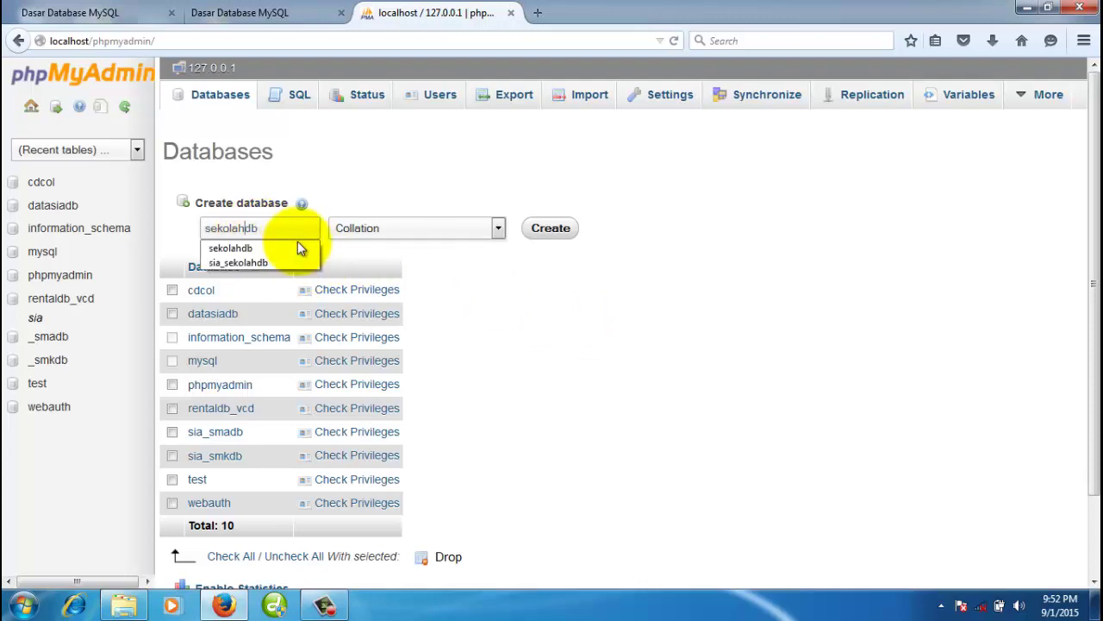
type("_")
left_click(514, 300)
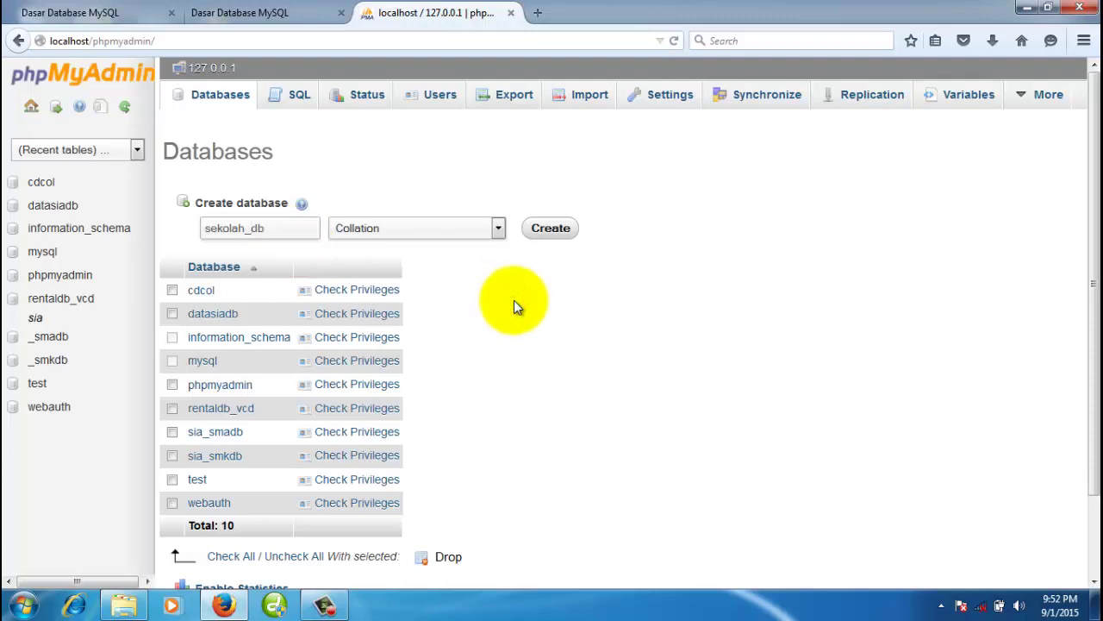
left_click(246, 228)
left_click(256, 229)
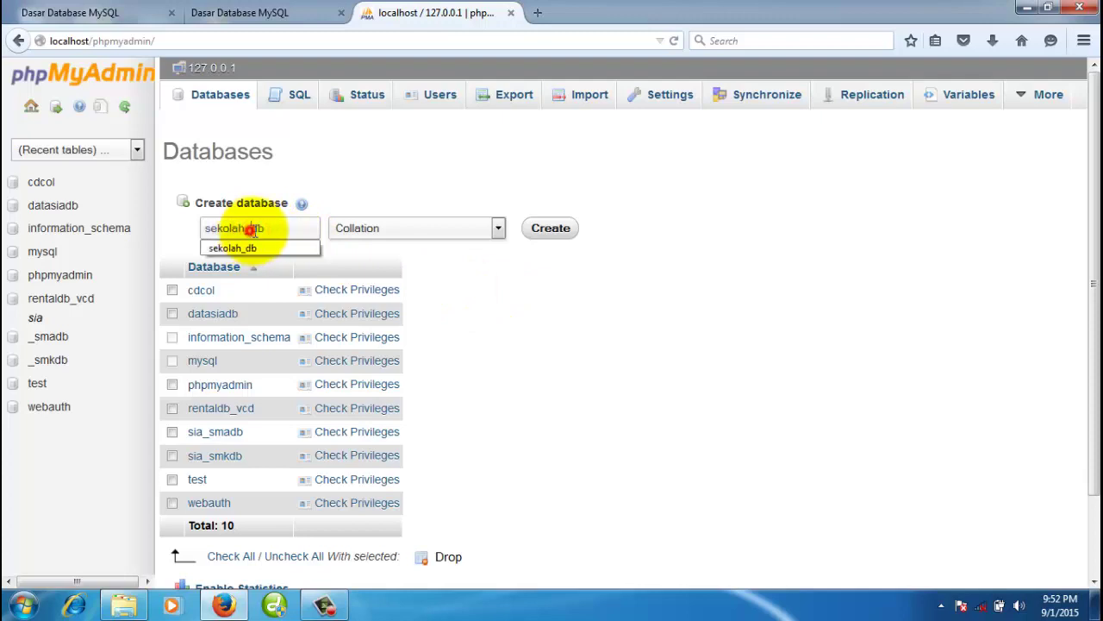
key("BackSpace")
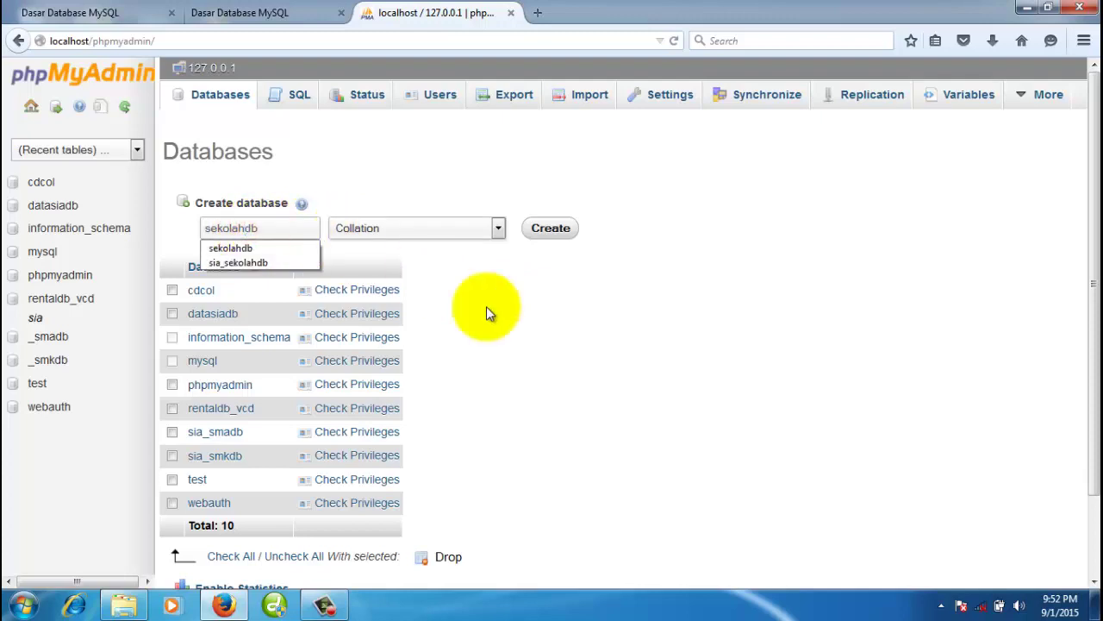
left_click(564, 344)
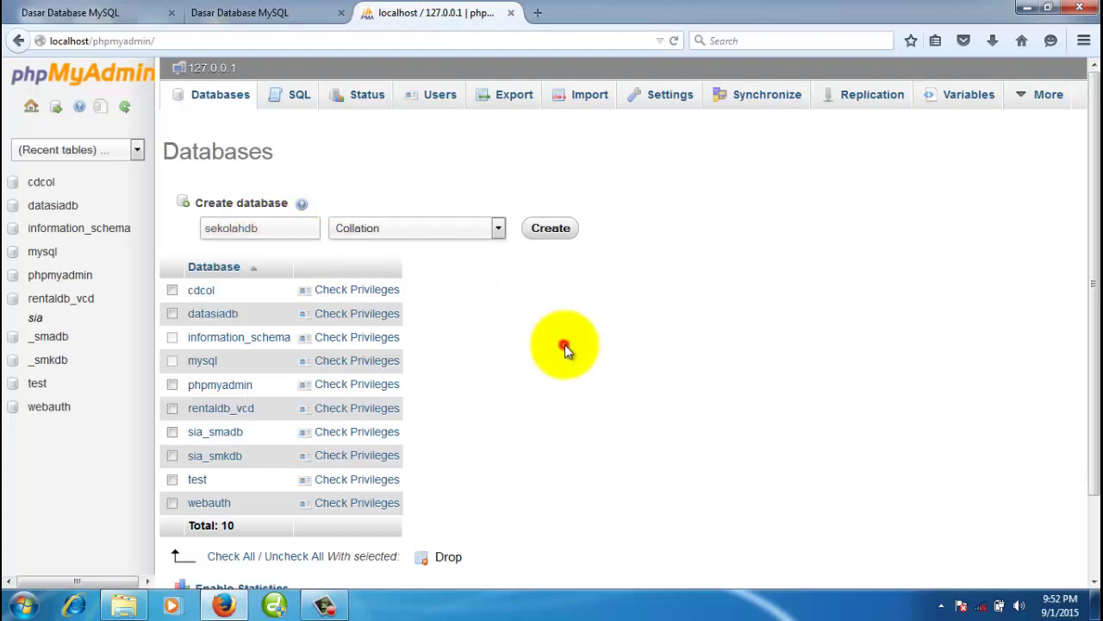
left_click(264, 228)
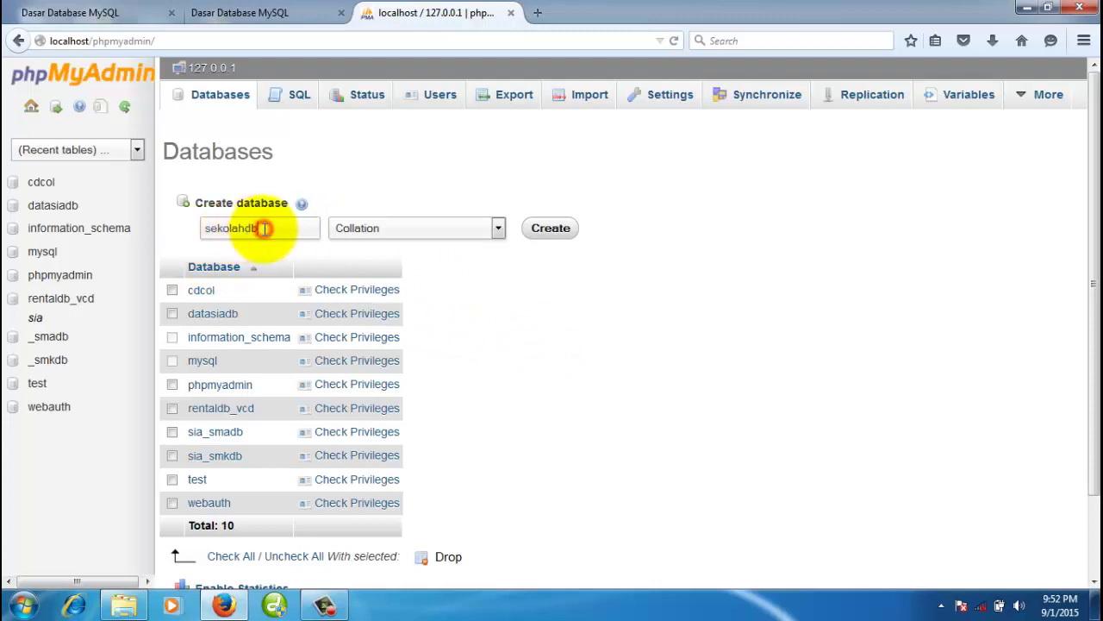
Create the sekolahdb database and refresh the Databases list, now showing 11 databases
left_click(550, 229)
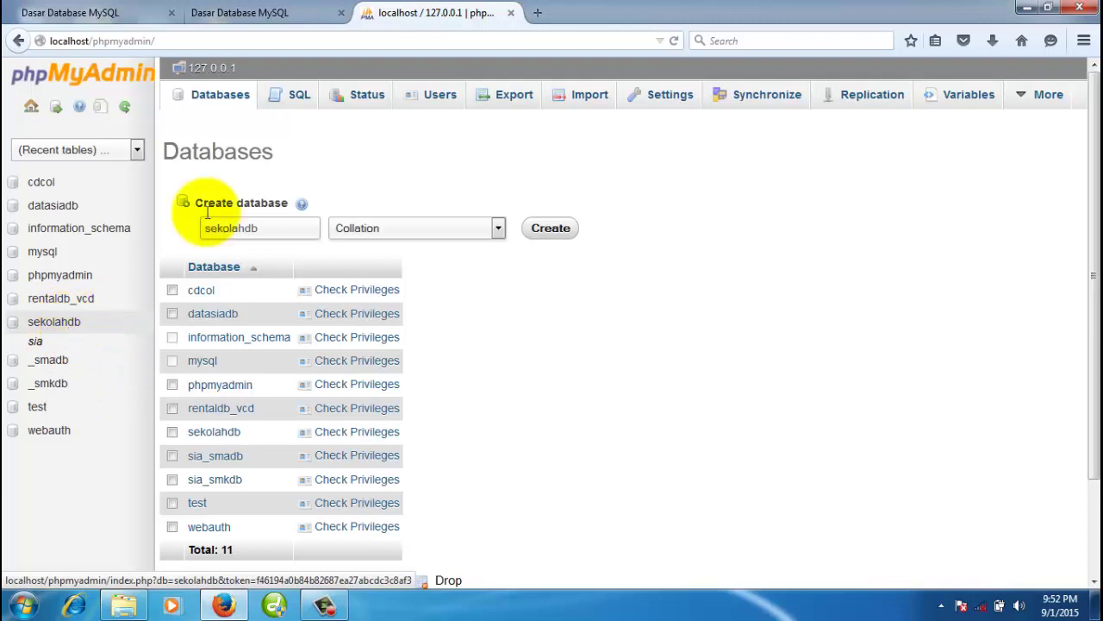
left_click(211, 98)
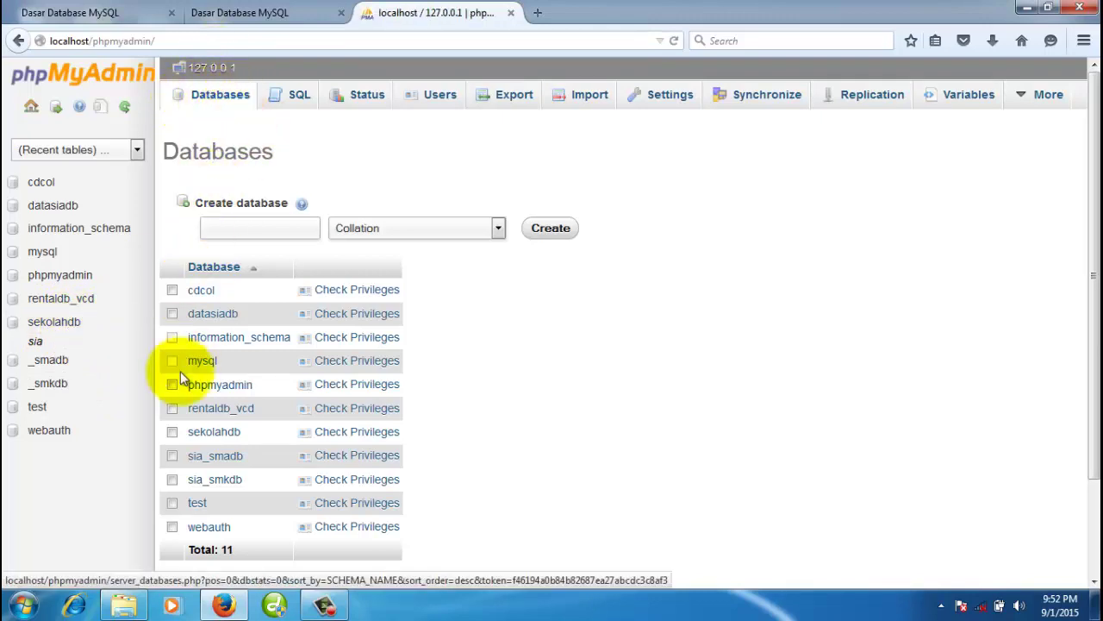
left_click(249, 226)
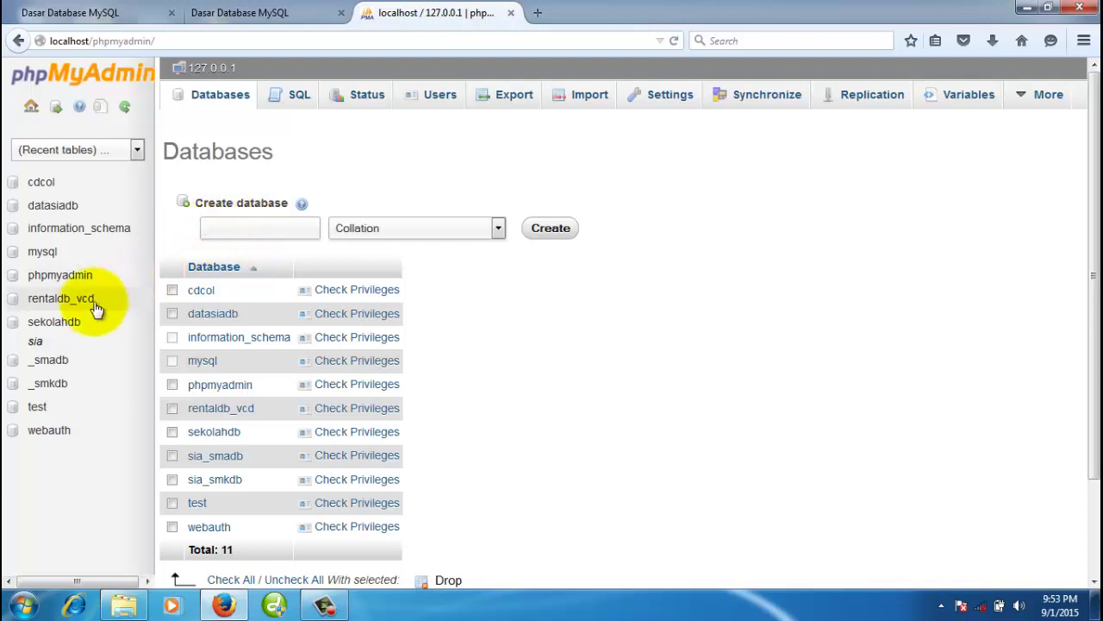
Confirm sekolahdb holds no tables, then switch back to the sekolahdb creation slide
left_click(55, 326)
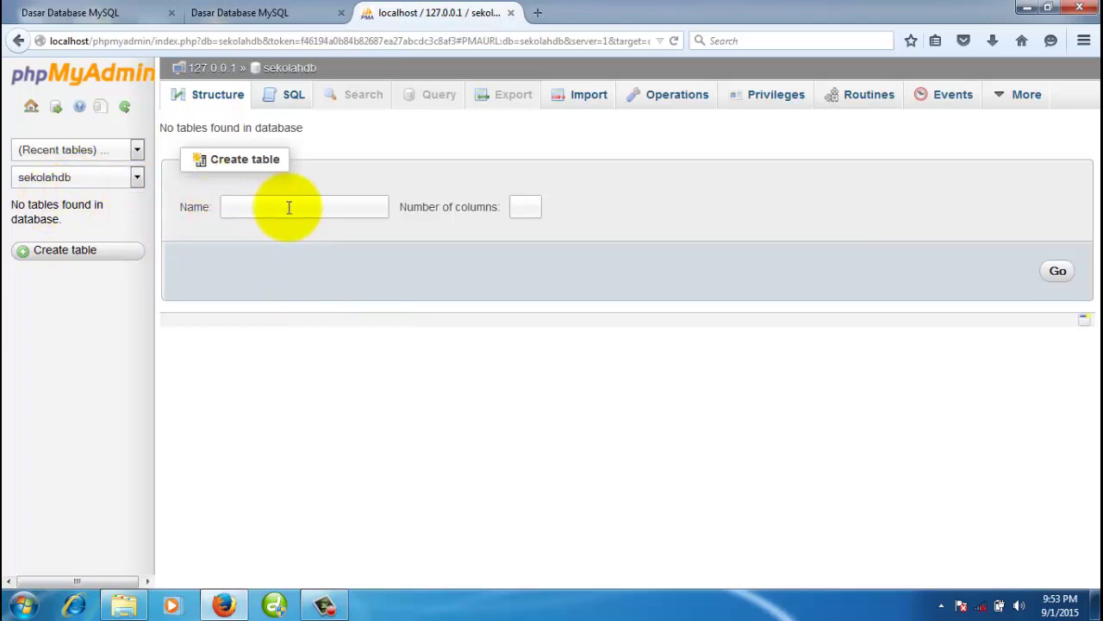
left_click(243, 12)
left_click(110, 12)
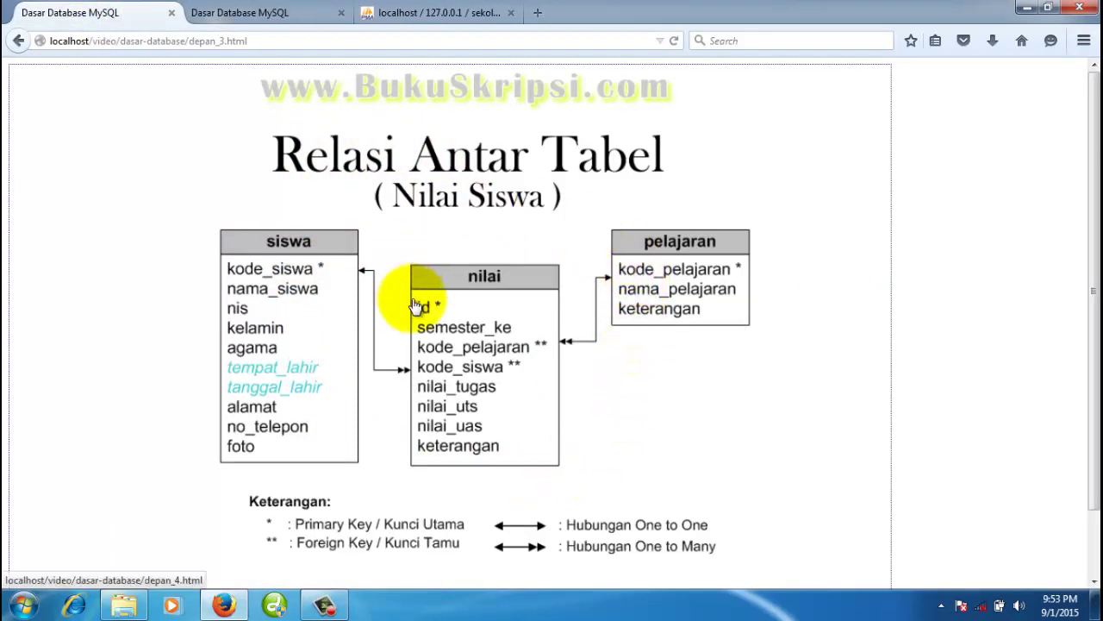
left_click(259, 13)
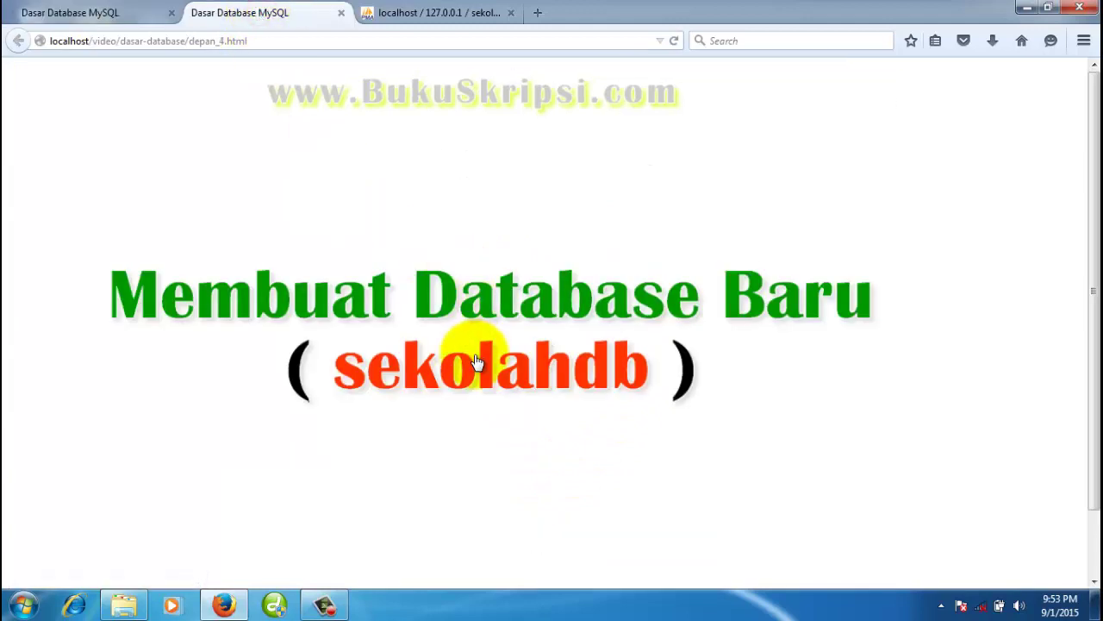
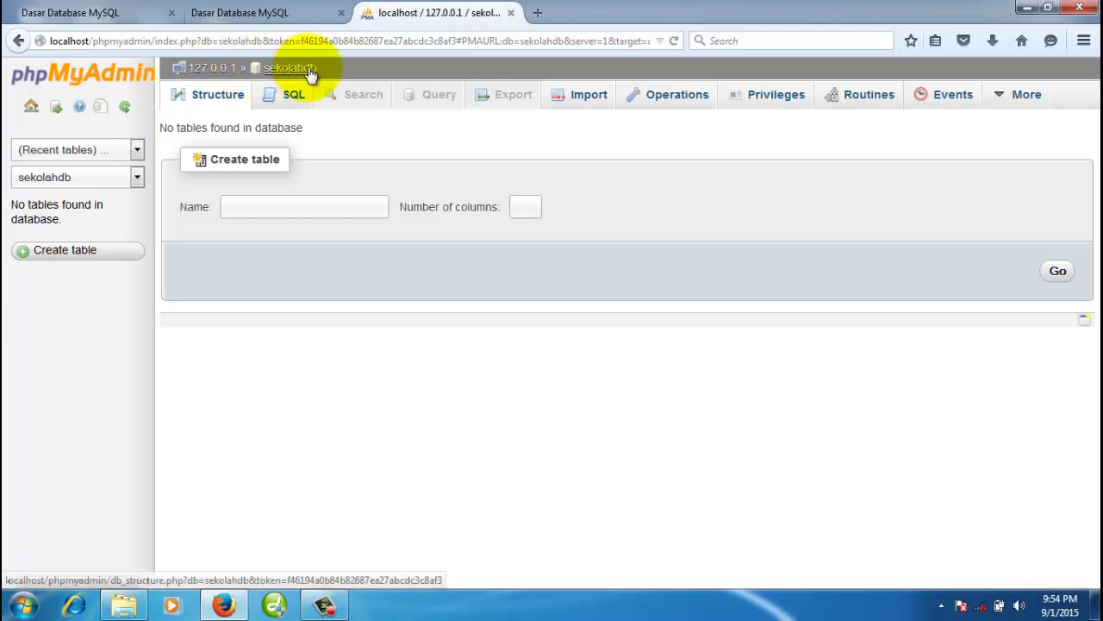
left_click(239, 211)
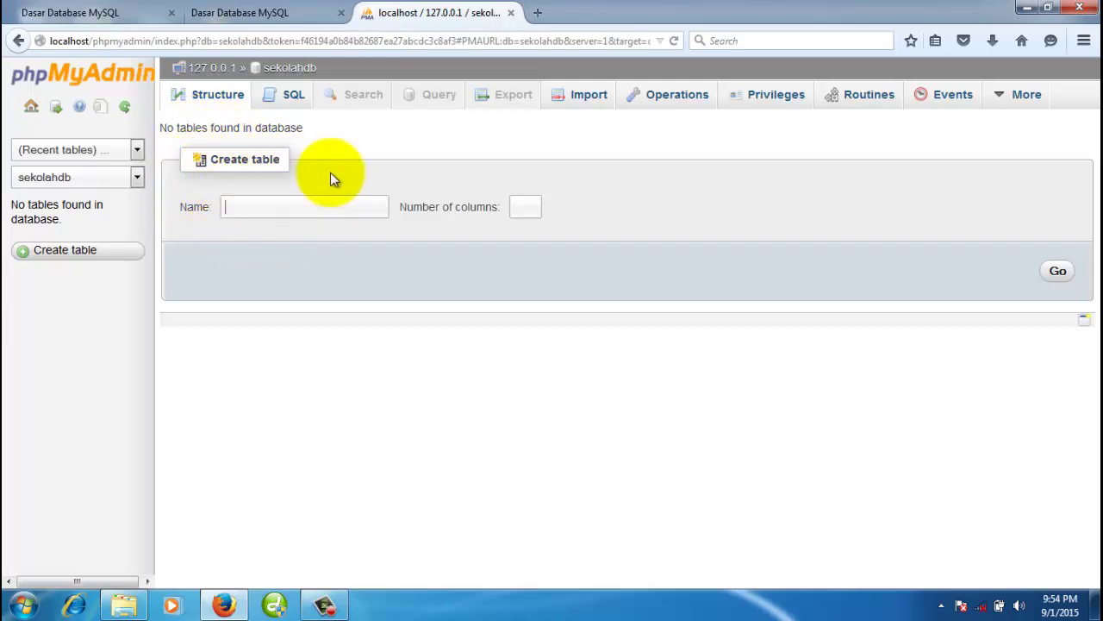
left_click(204, 69)
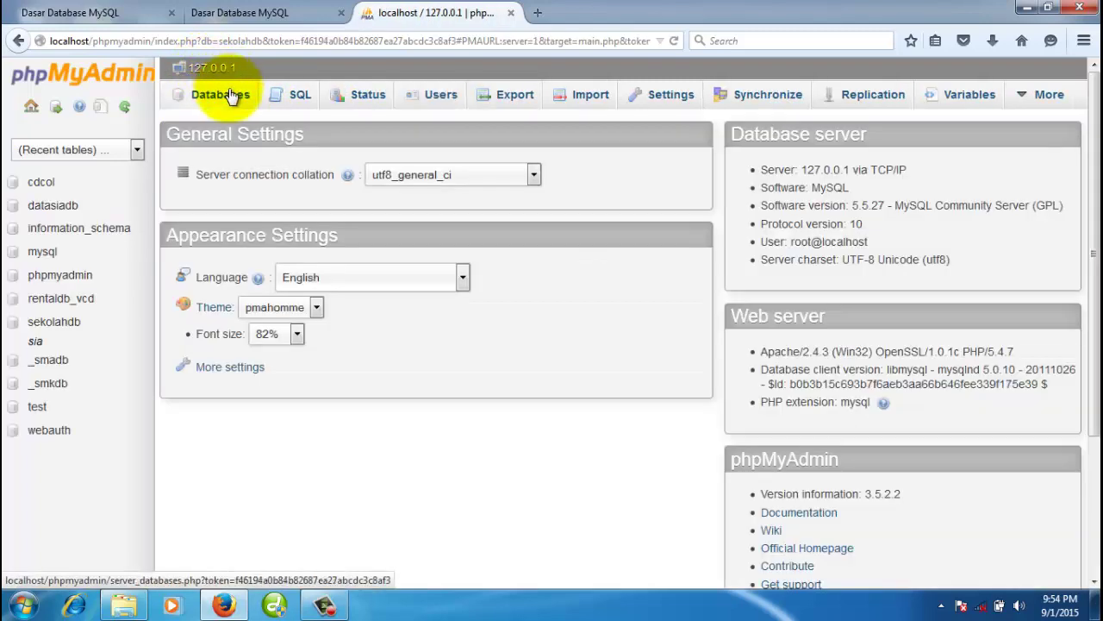
left_click(201, 98)
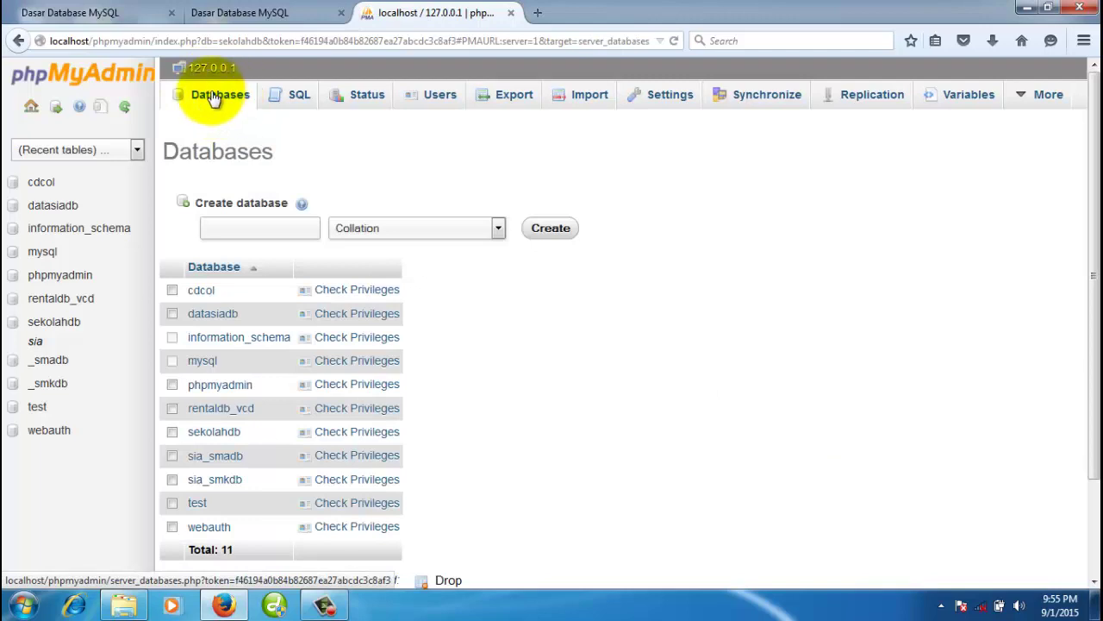
left_click(60, 326)
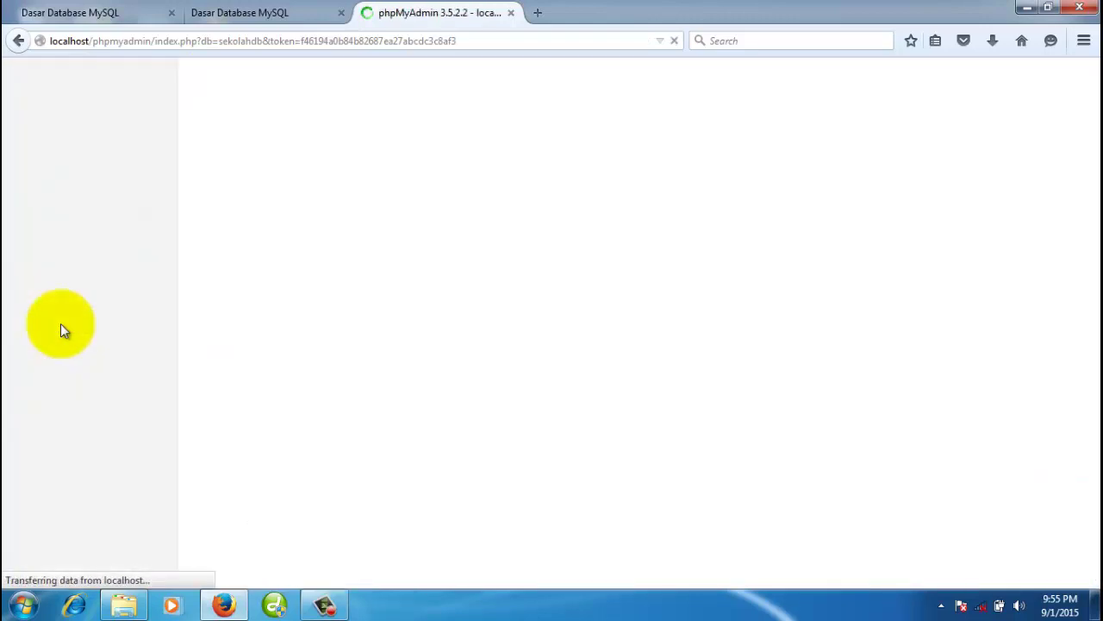
Enter pelajaran as the new table name with 3 columns and submit the form
left_click(233, 205)
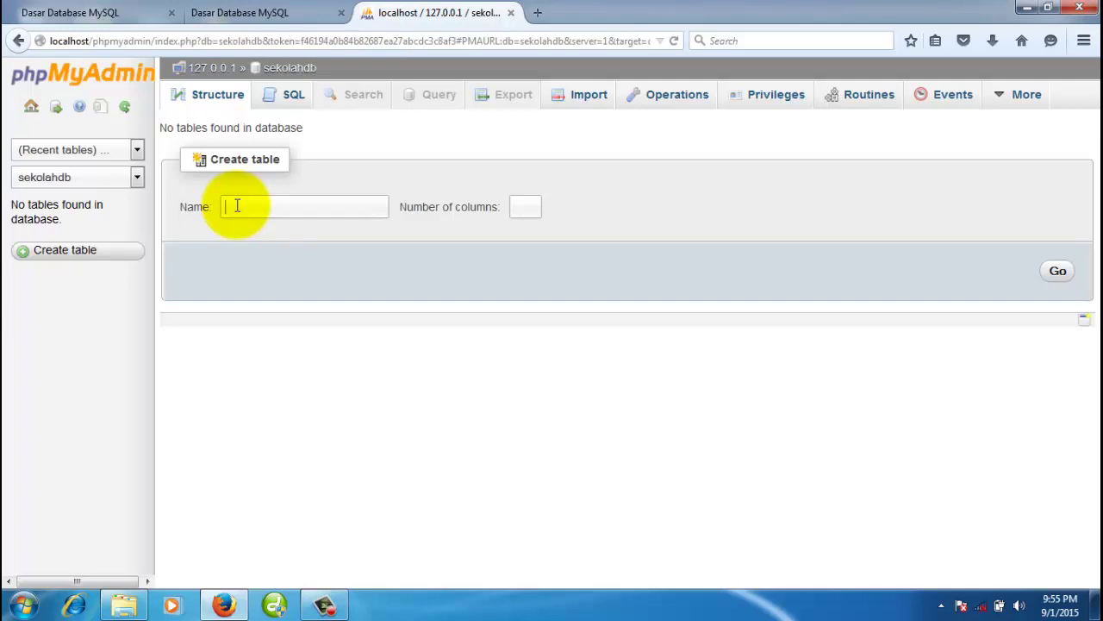
type("pelajaran")
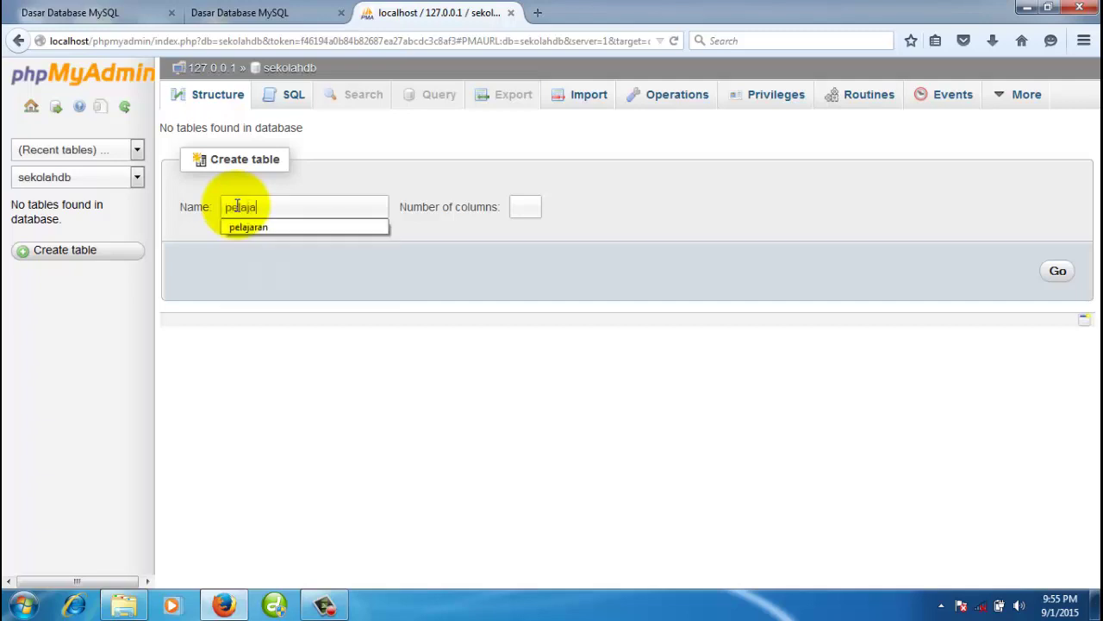
left_click(518, 206)
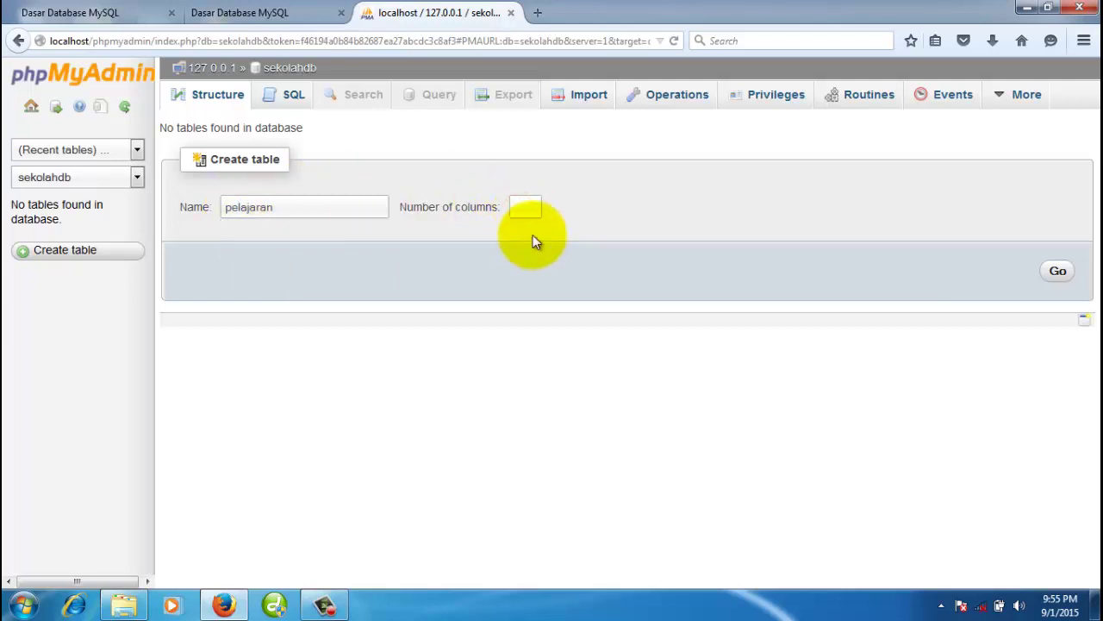
type("3")
left_click(520, 207)
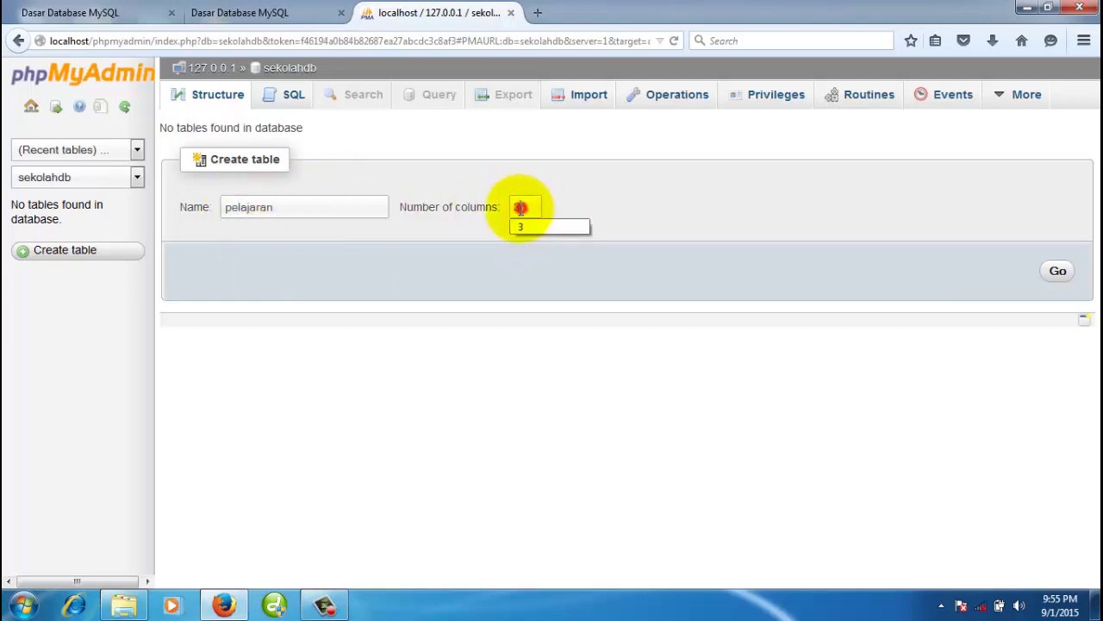
left_click(746, 209)
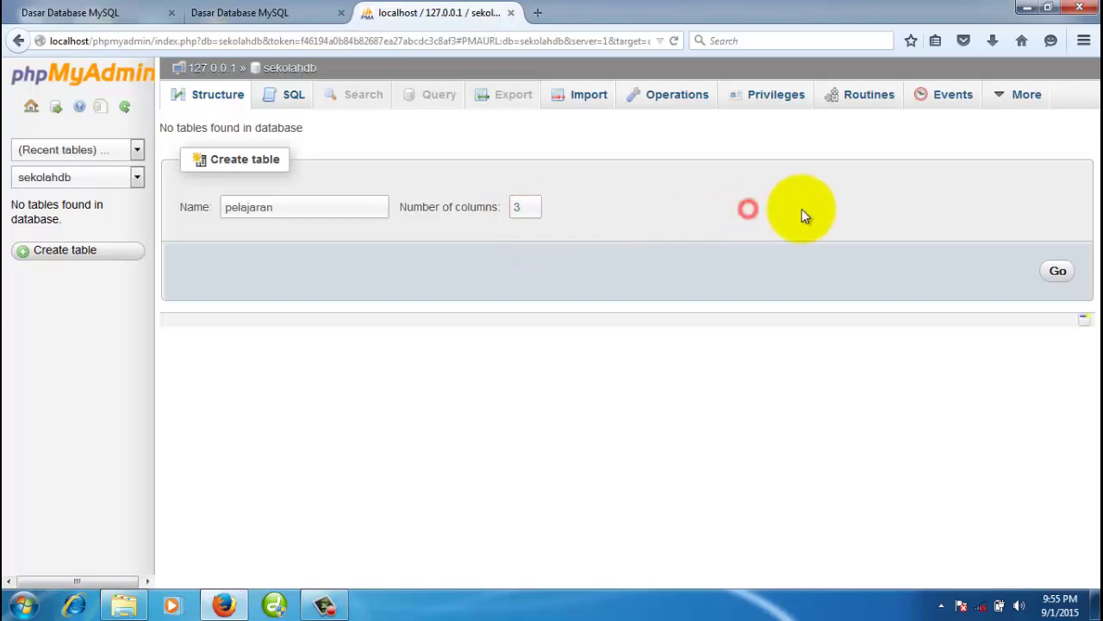
left_click(1060, 274)
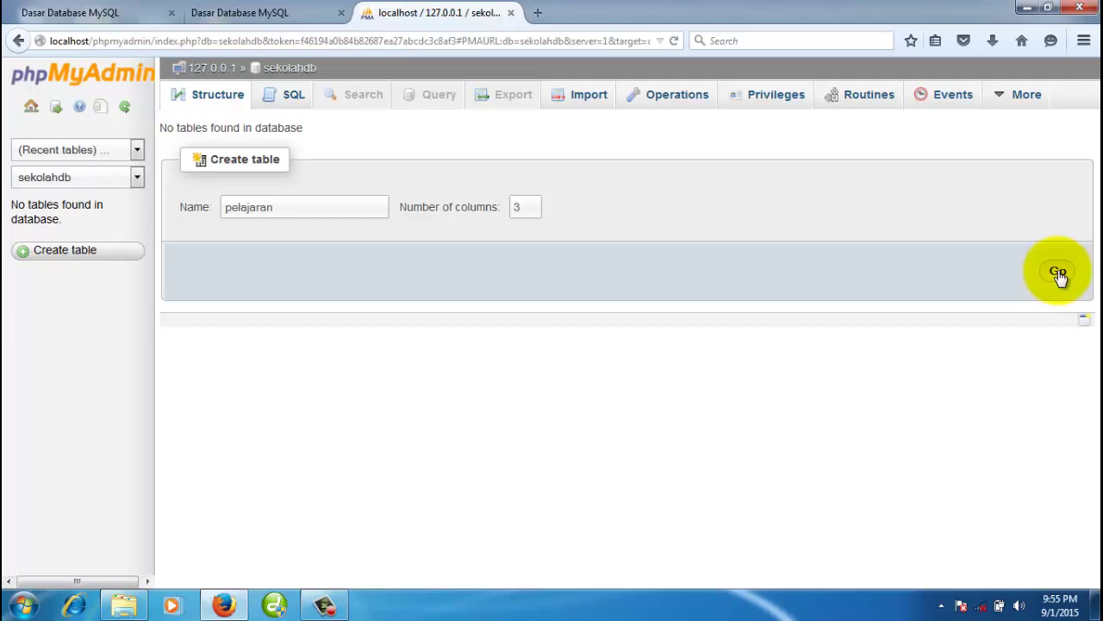
Submit the table form and check the pelajaran table's columns in the relationship diagram
left_click(1060, 274)
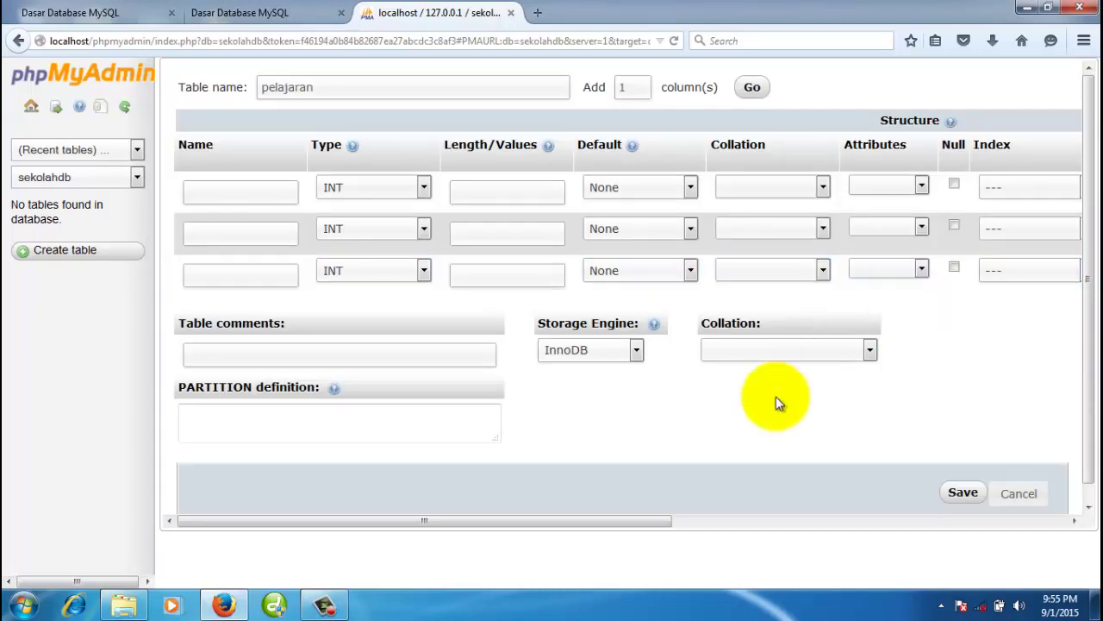
left_click(620, 420)
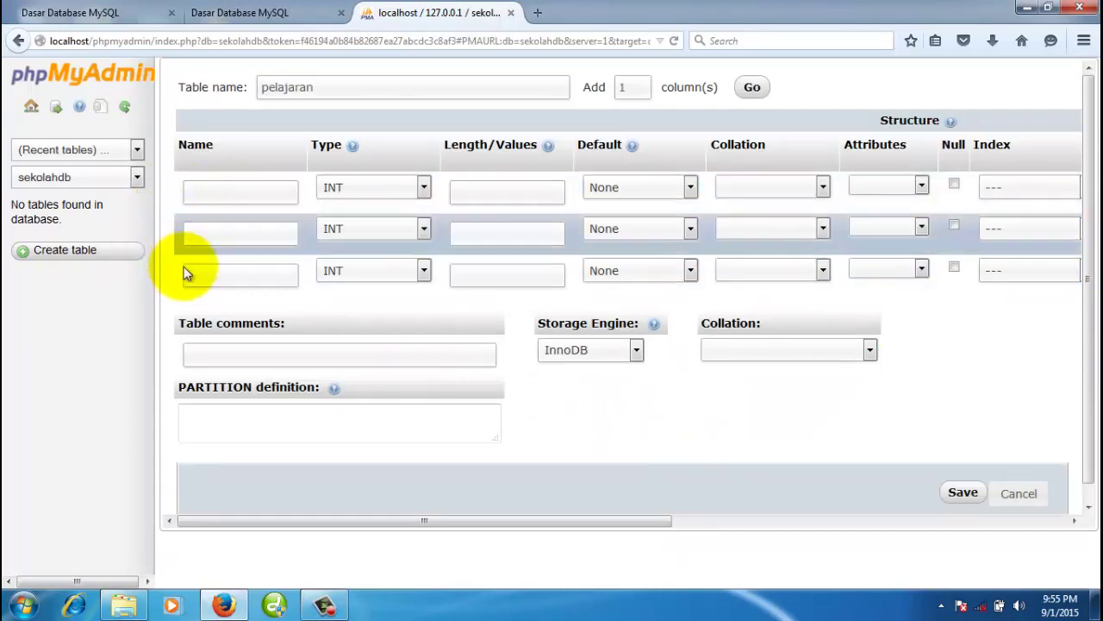
left_click(240, 190)
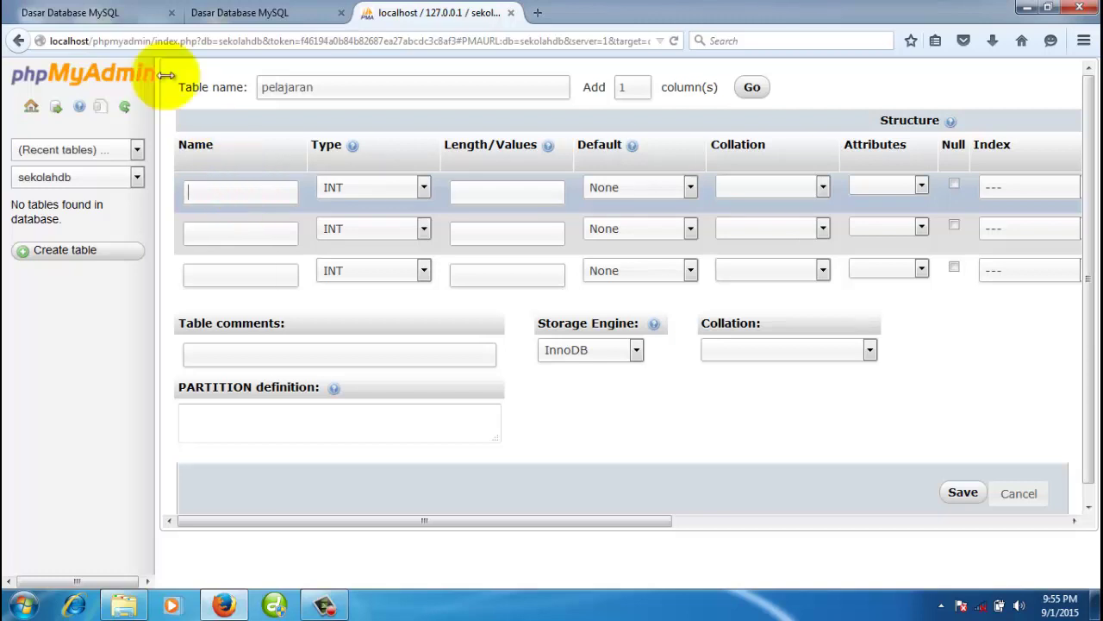
left_click(109, 16)
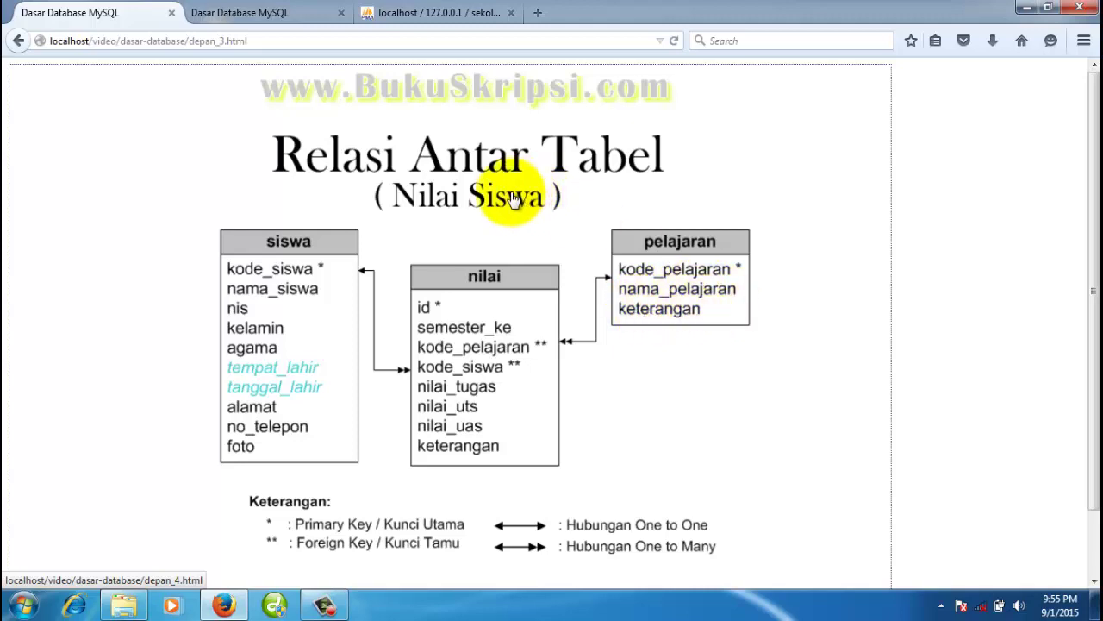
left_click(412, 15)
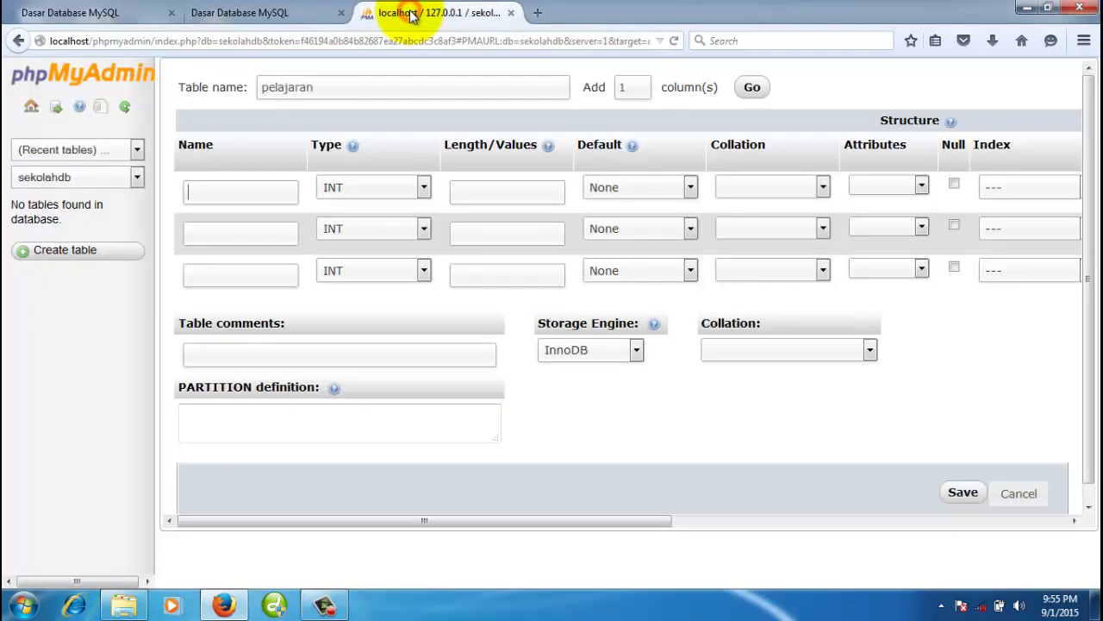
Name the three columns kode_pelajaran, nama_pelajaran and keterangan
left_click(219, 188)
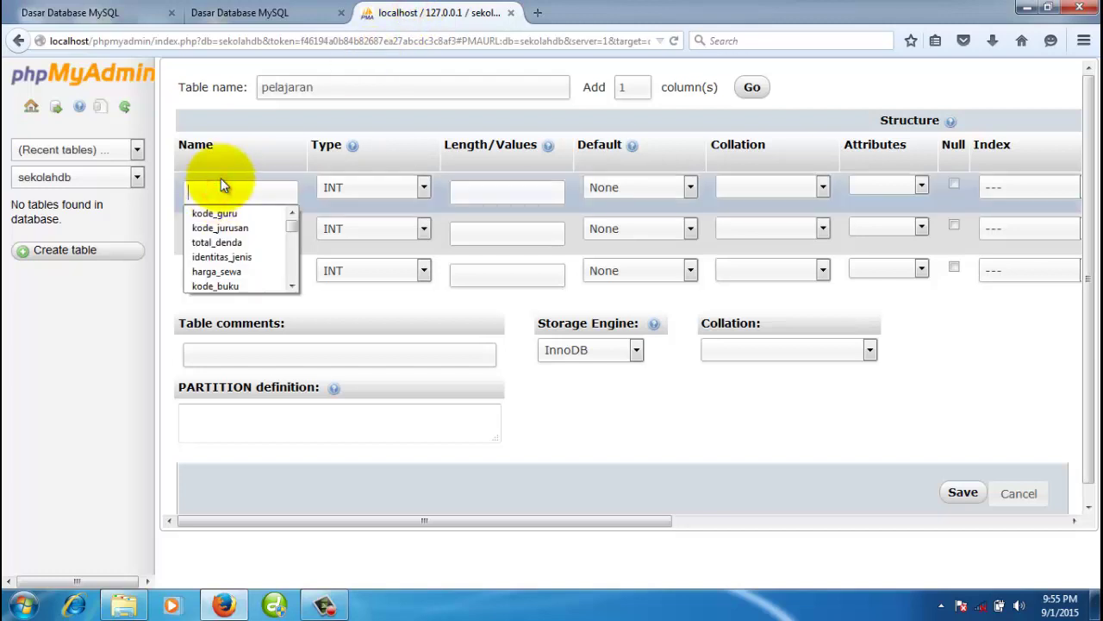
type("kode_pelajaran")
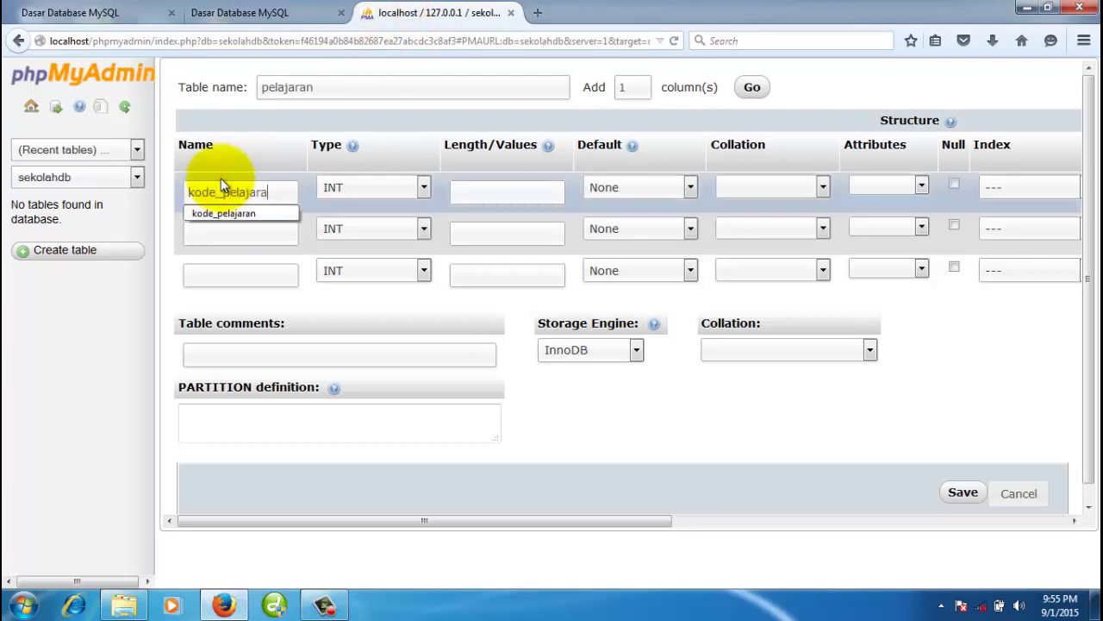
left_click(237, 240)
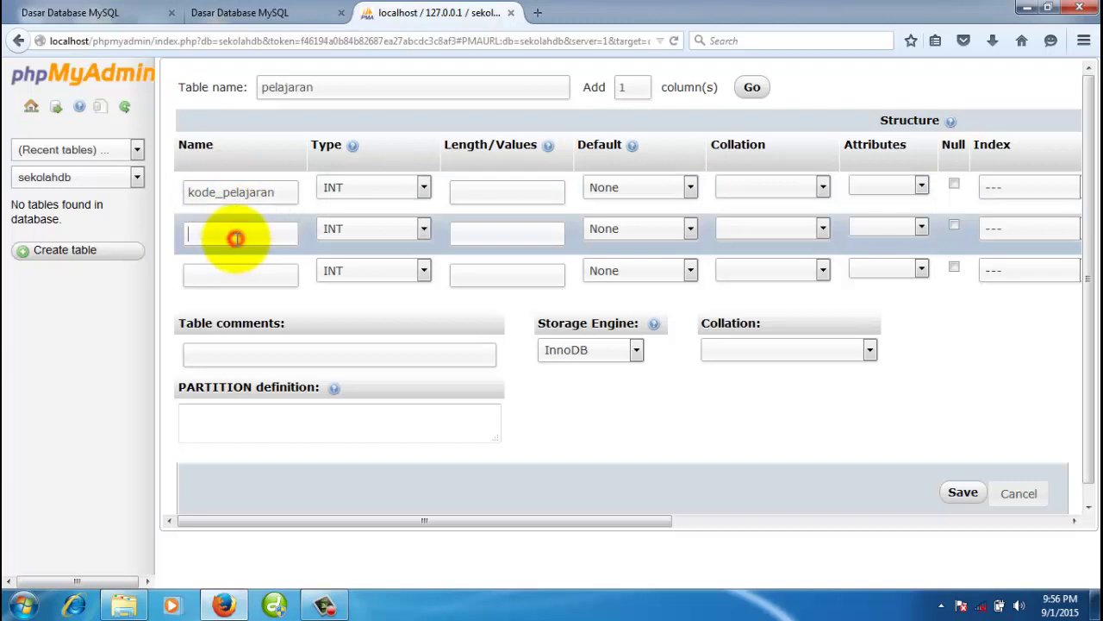
type("nama_pelajaran")
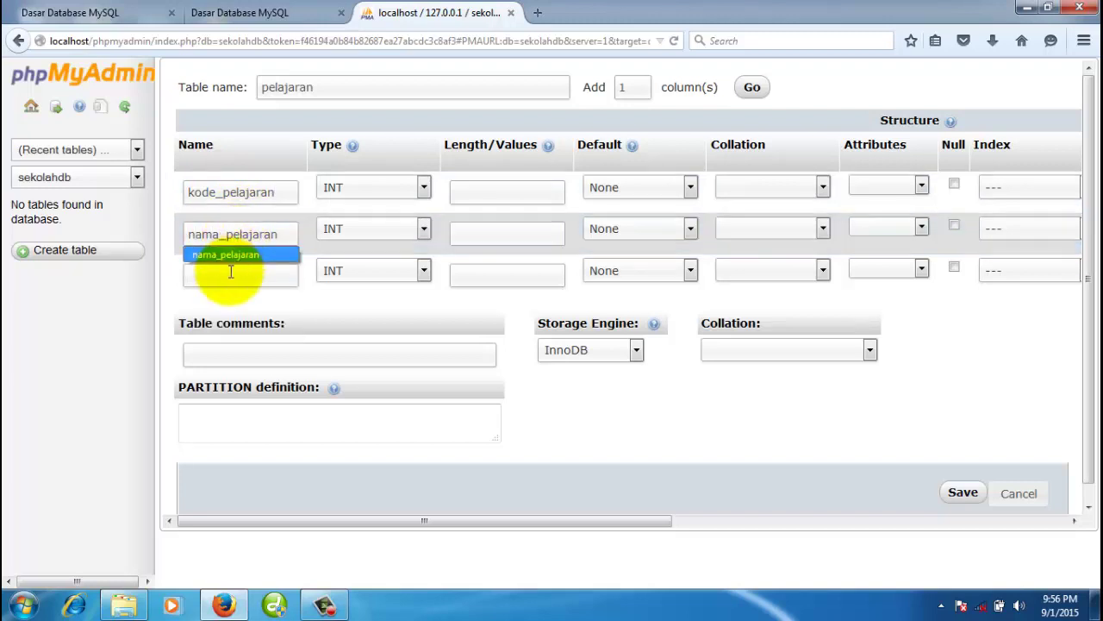
left_click(230, 274)
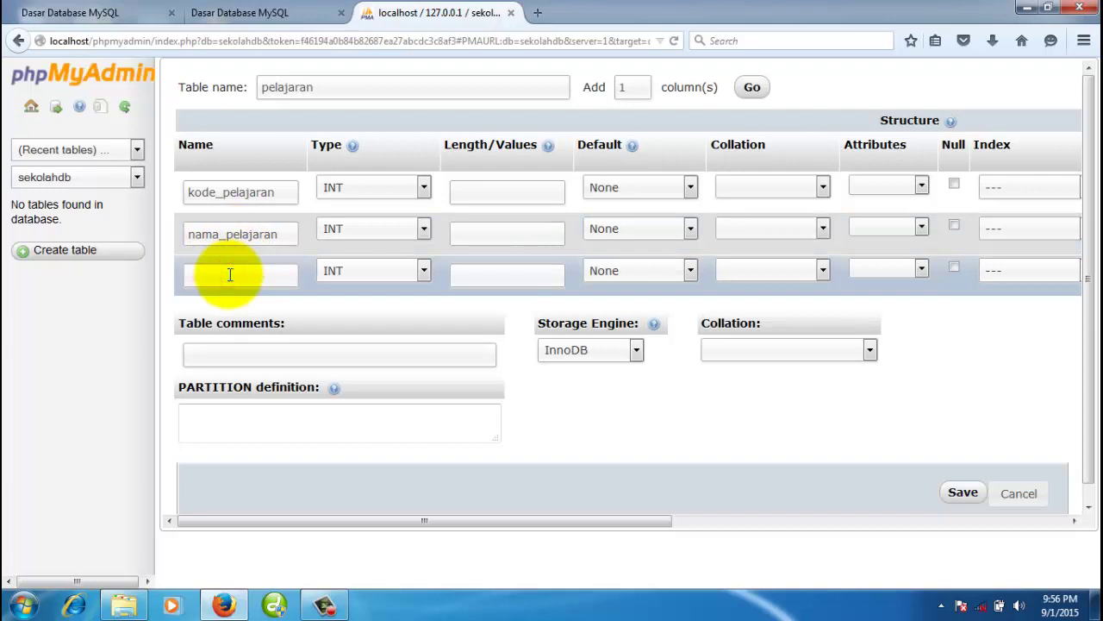
type("keter")
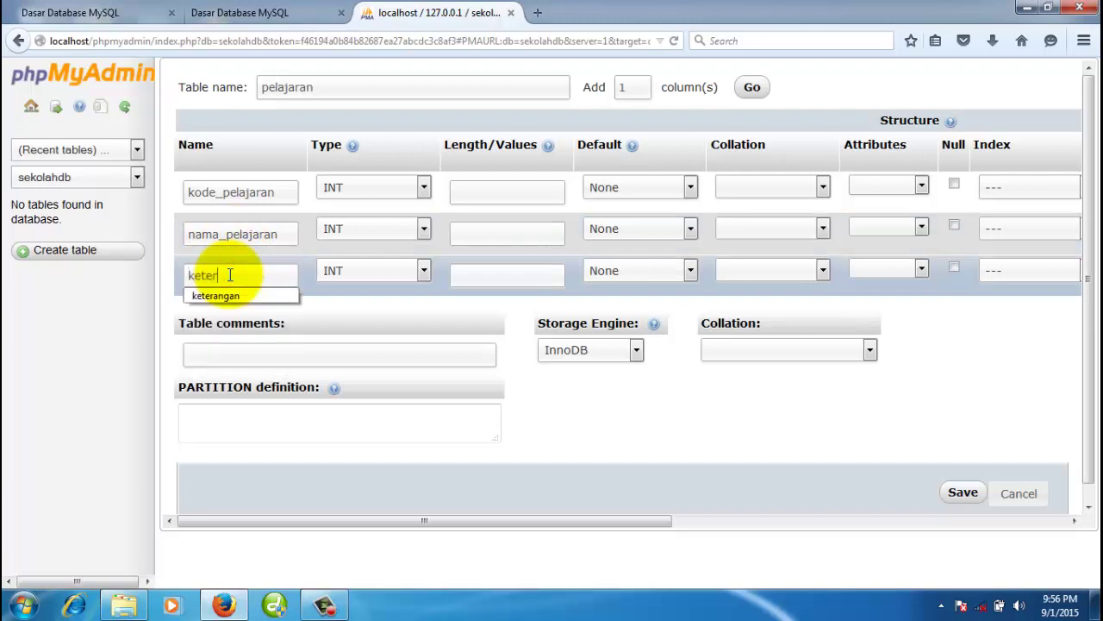
type("angan")
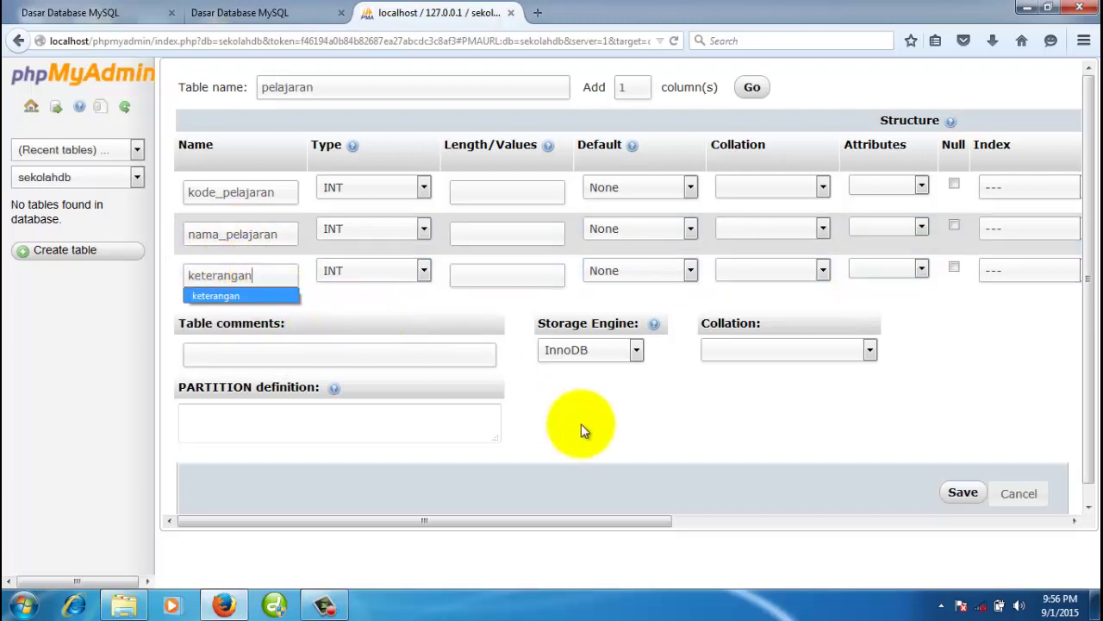
left_click(623, 450)
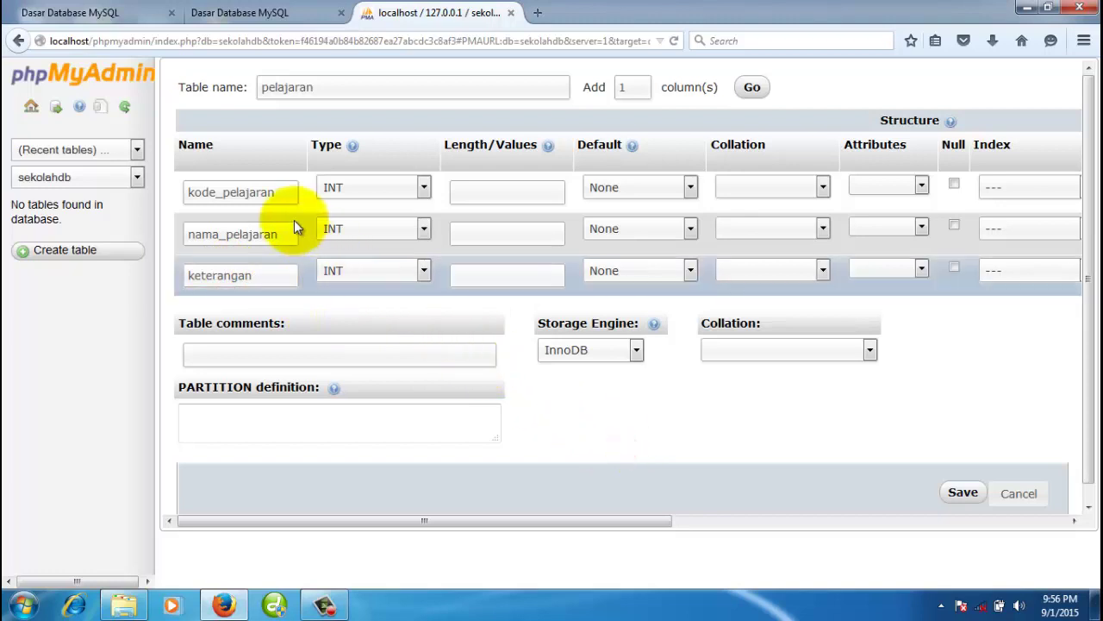
left_click(276, 192)
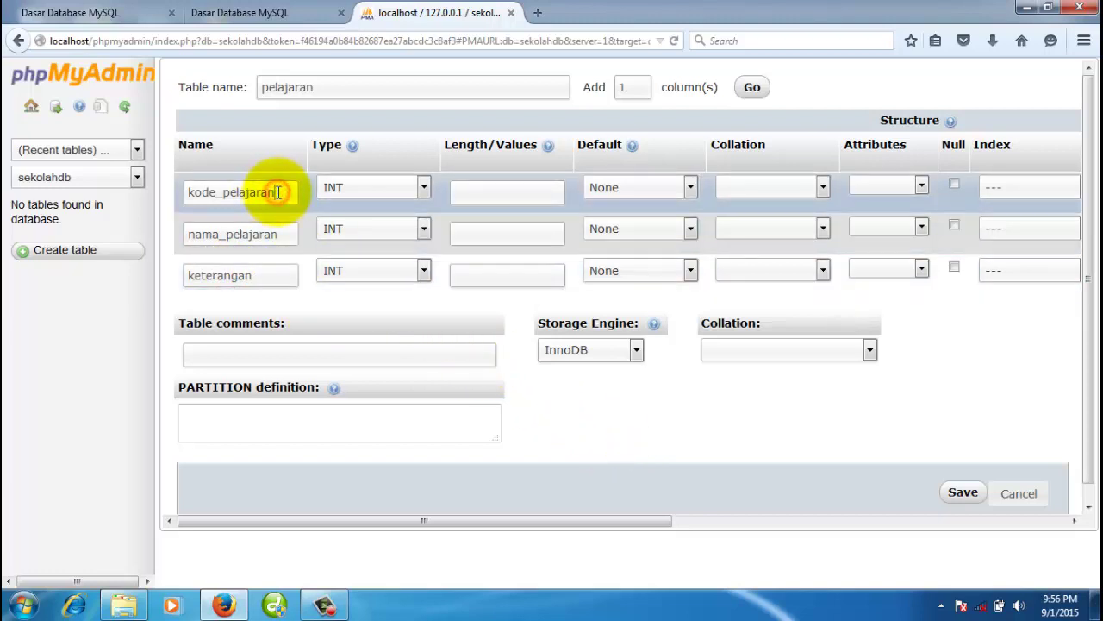
left_click(395, 194)
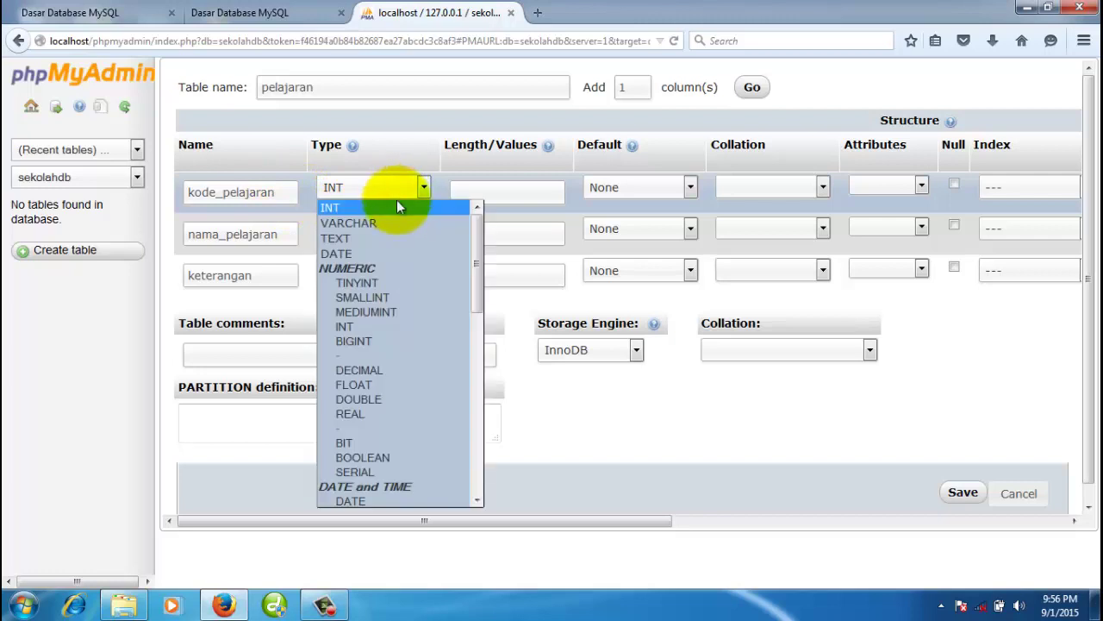
Make kode_pelajaran a CHAR column with length 3
key("c")
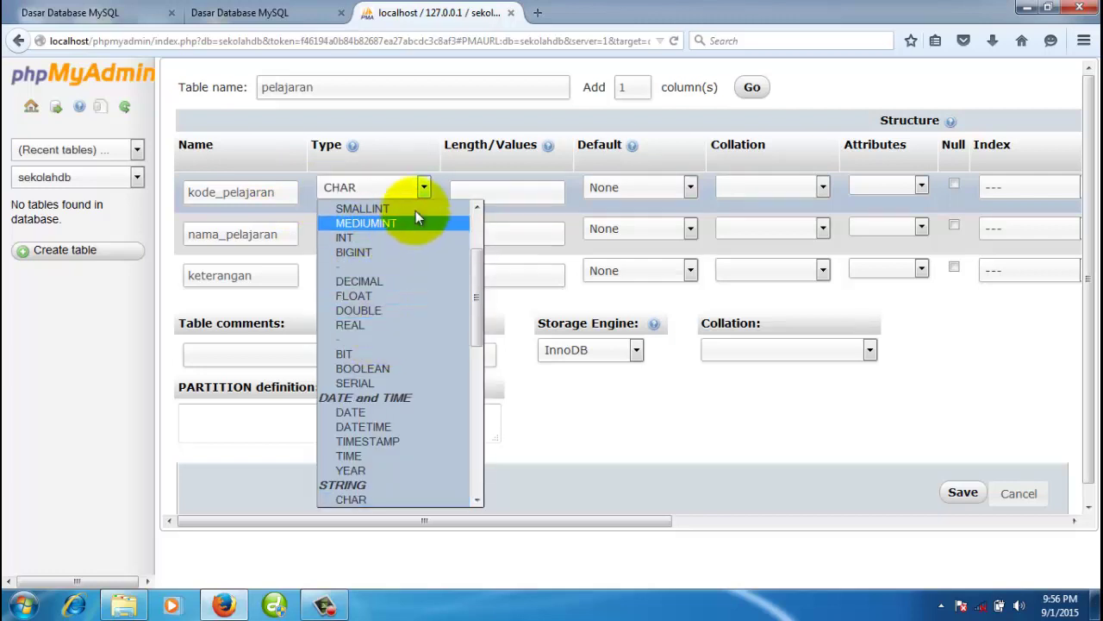
left_click(374, 499)
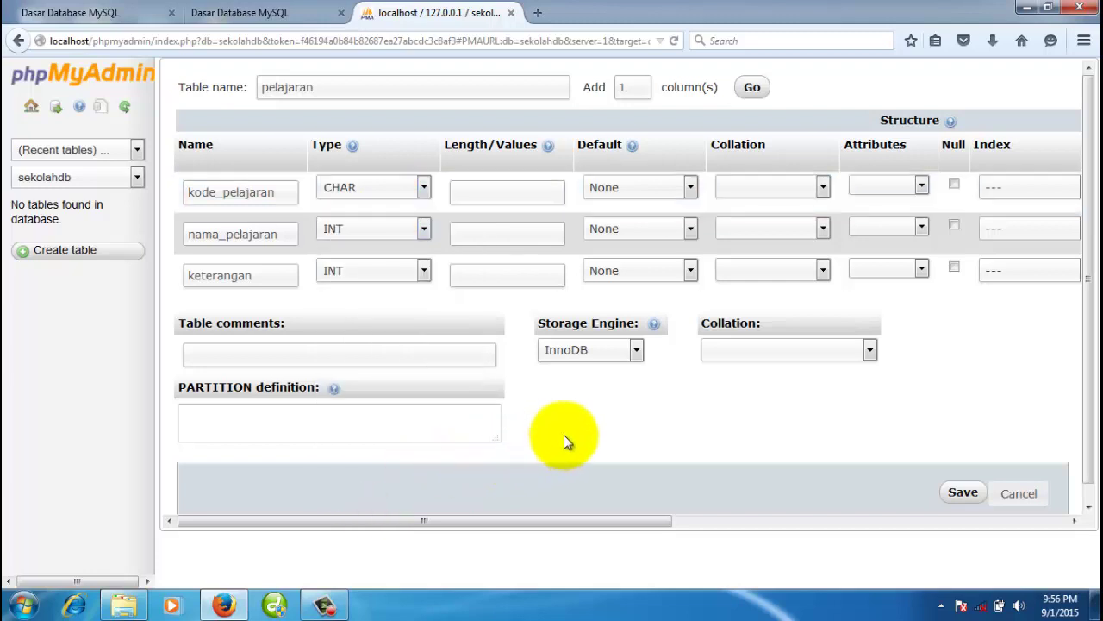
left_click(502, 190)
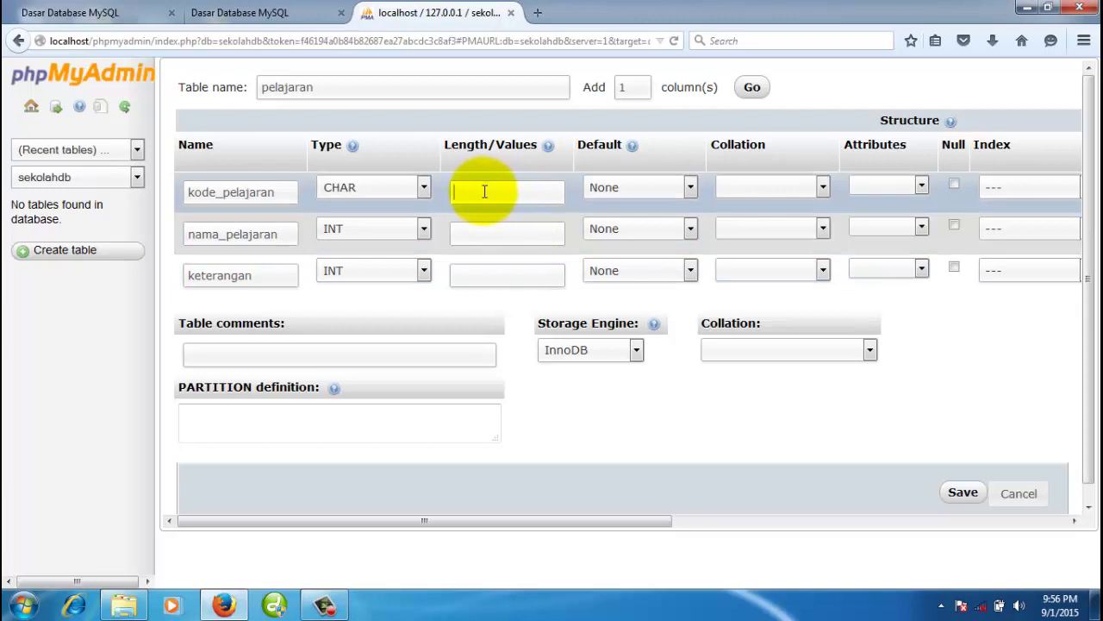
type("3")
left_click(483, 188)
left_click(616, 447)
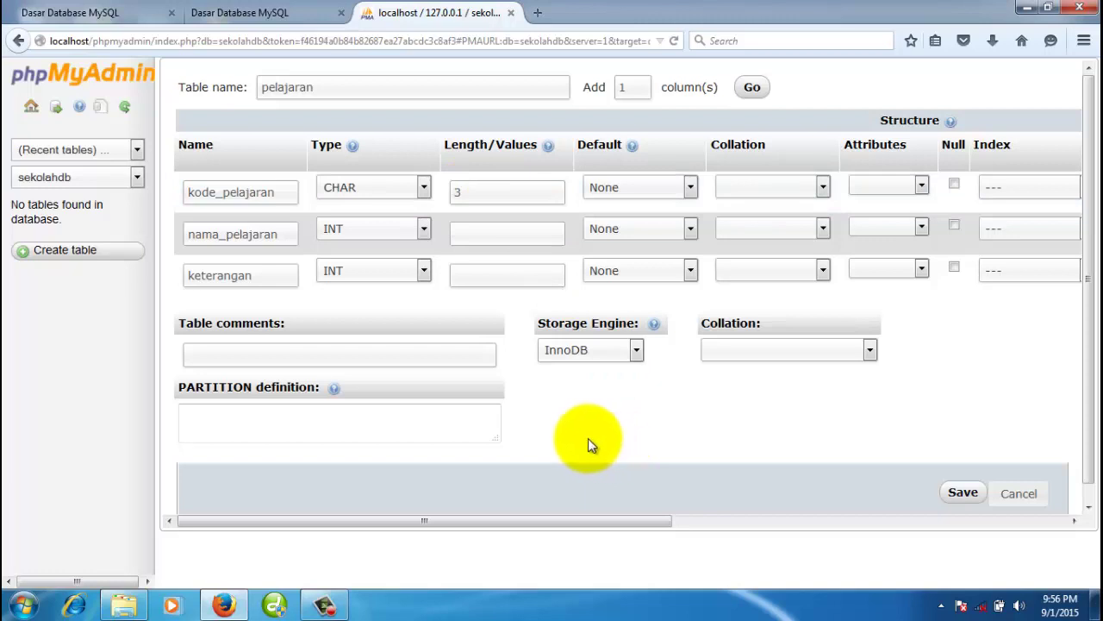
left_click(280, 233)
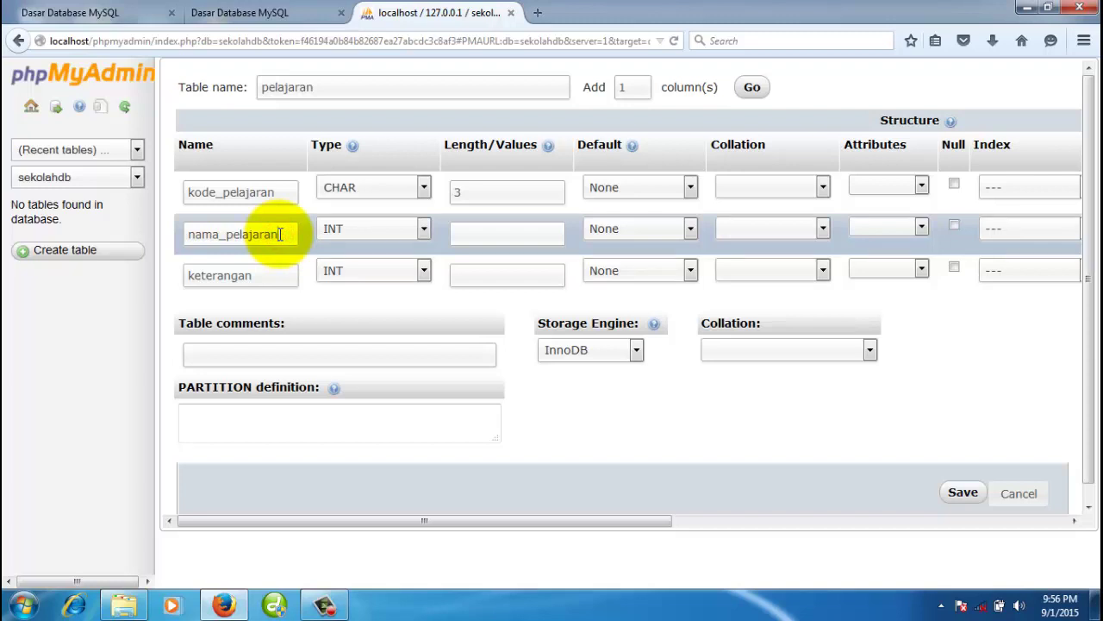
left_click(272, 233)
Make nama_pelajaran a VARCHAR column with length 100
left_click(425, 230)
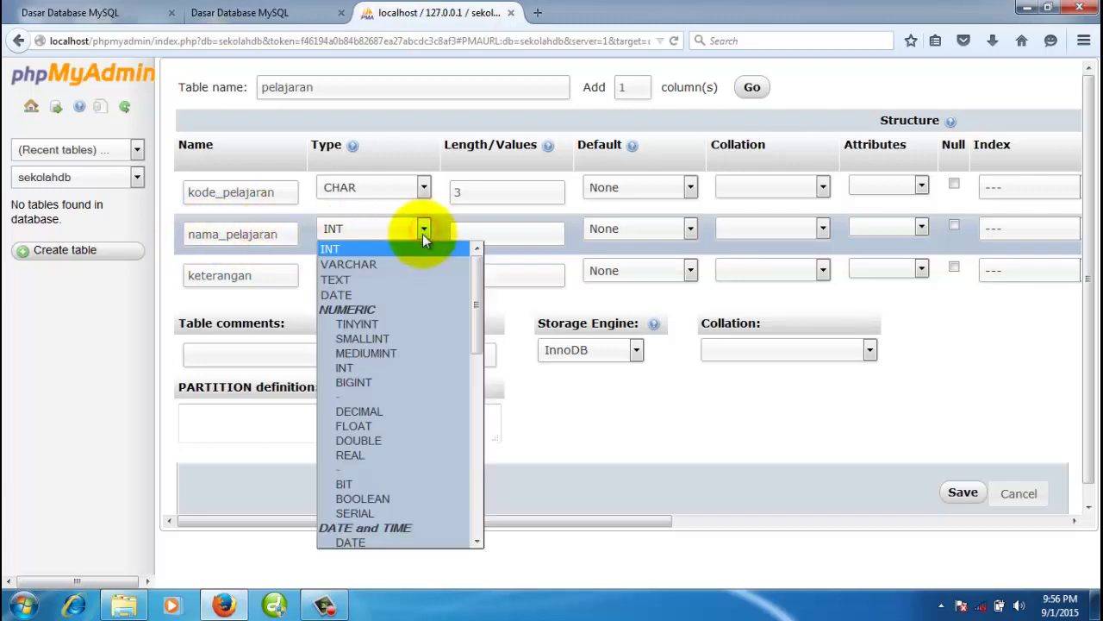
left_click(408, 268)
left_click(515, 235)
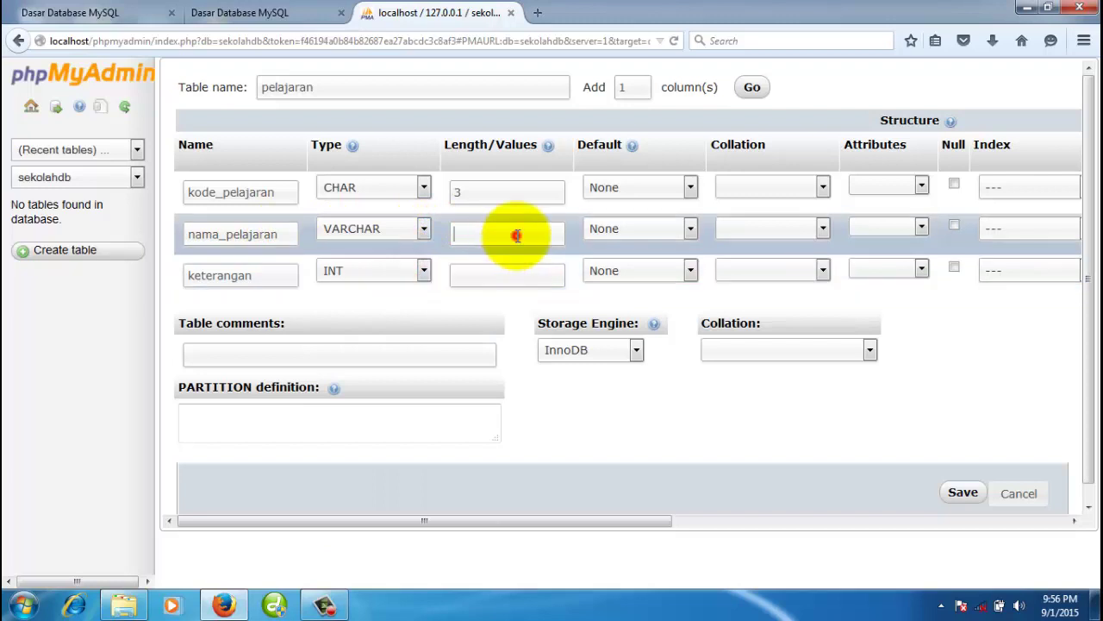
type("1")
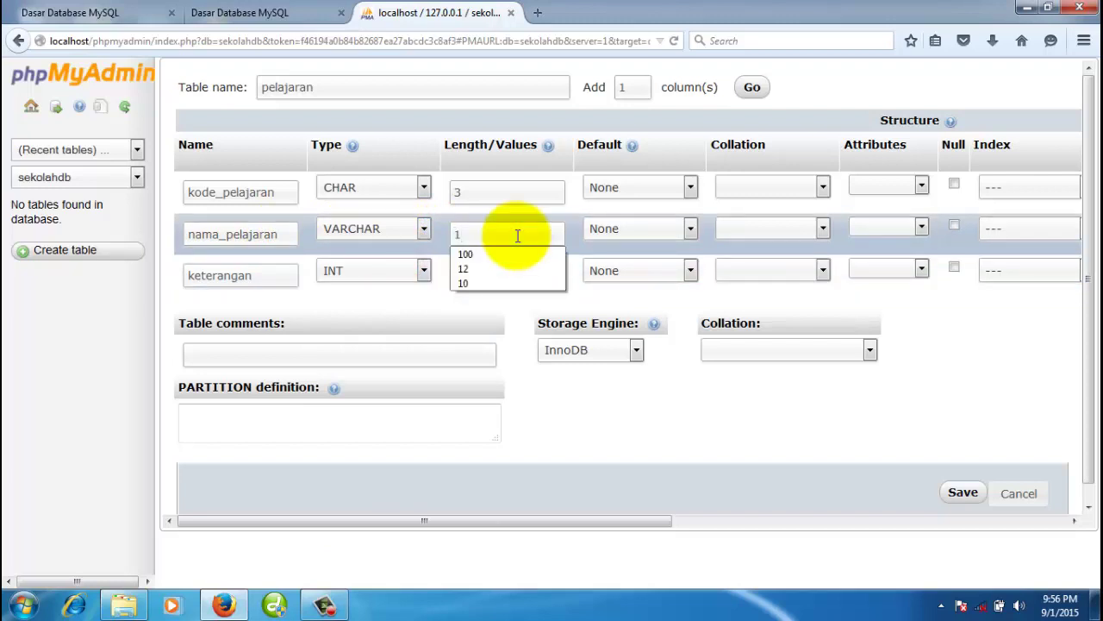
type("00")
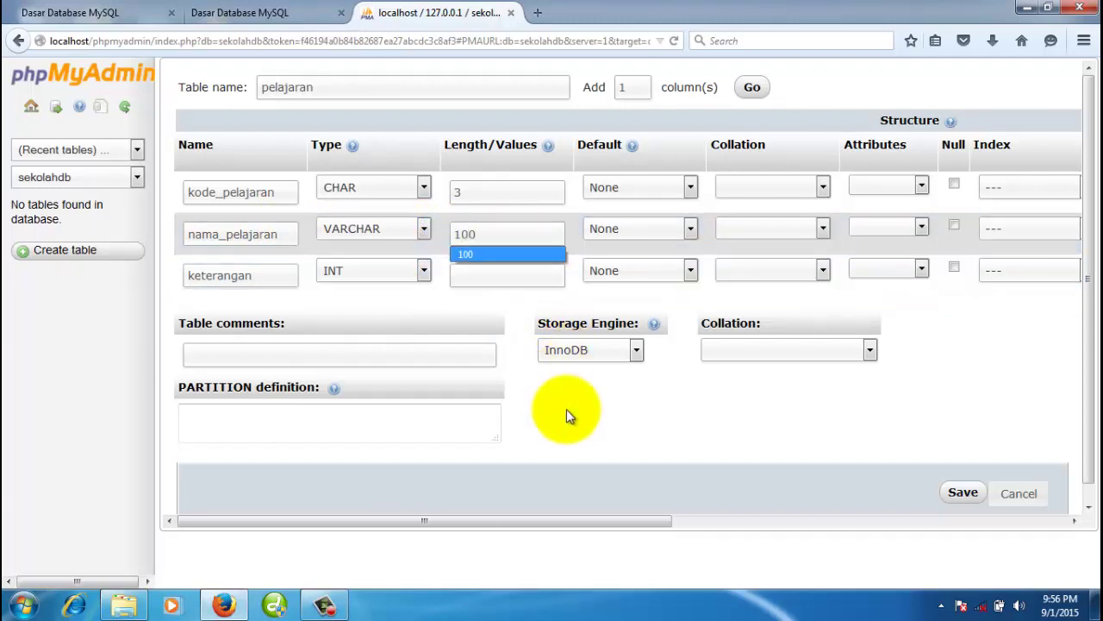
left_click(566, 409)
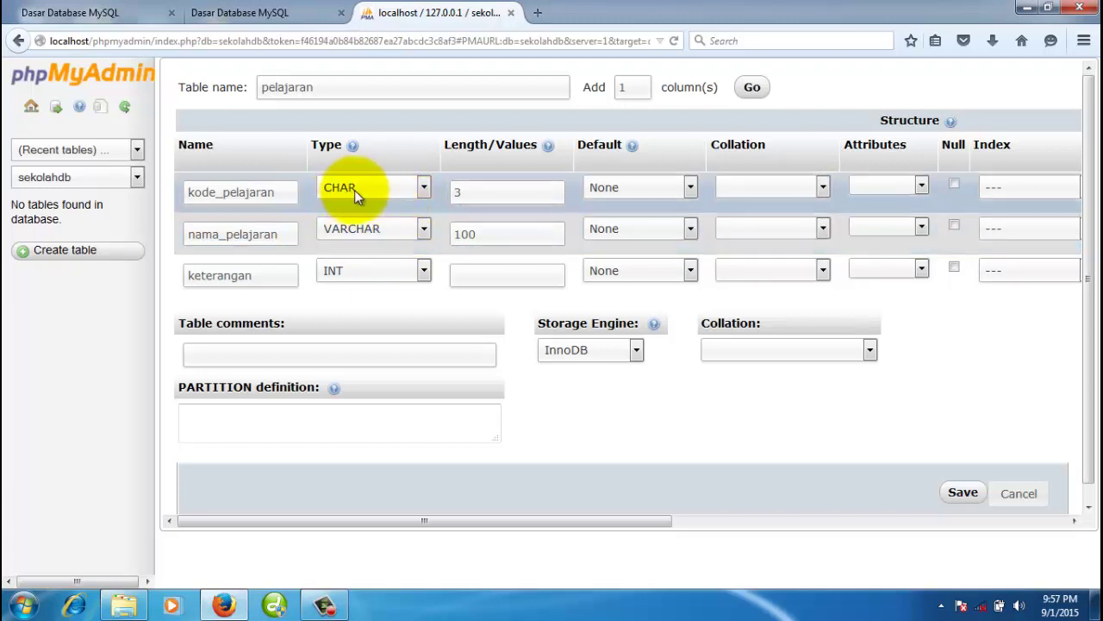
Make keterangan VARCHAR(100) and view the Relasi Antar Tabel diagram
left_click(278, 191)
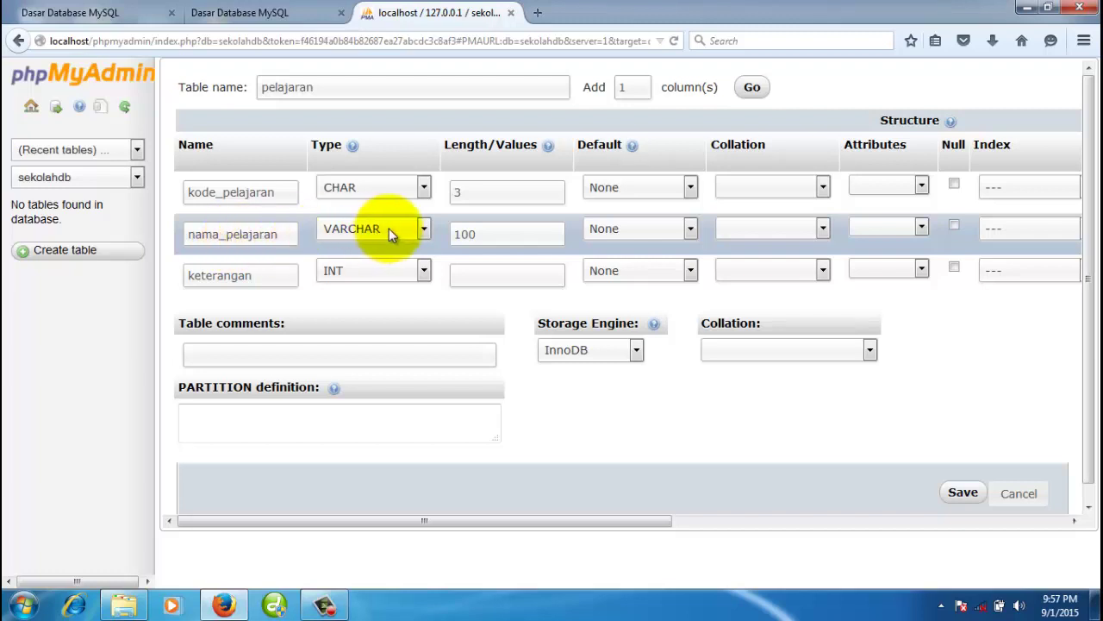
left_click(256, 273)
left_click(406, 275)
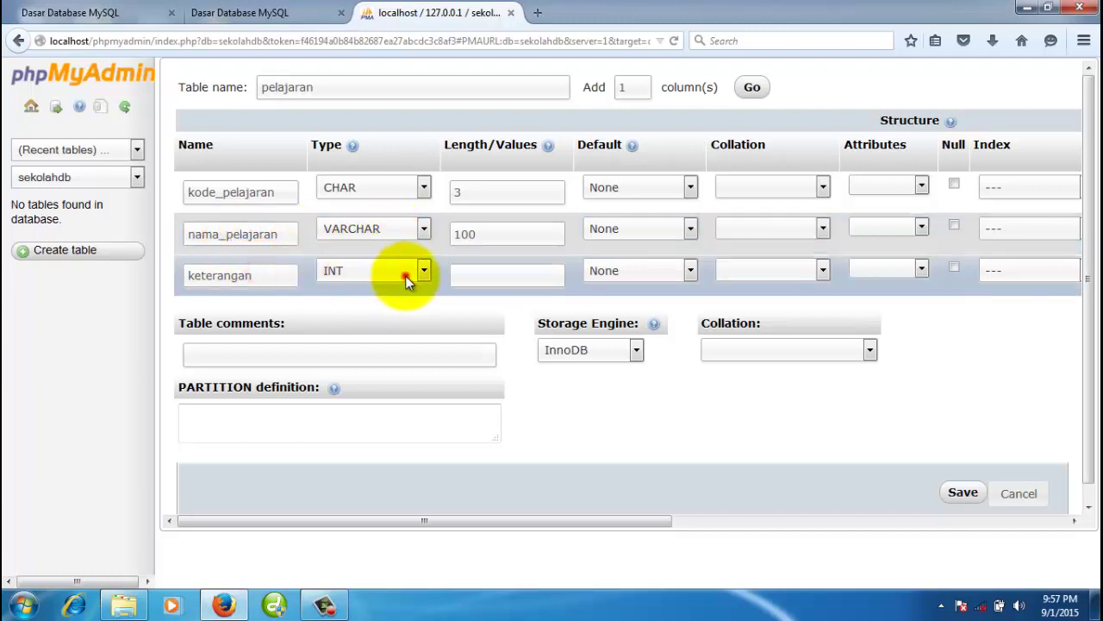
left_click(394, 305)
left_click(512, 275)
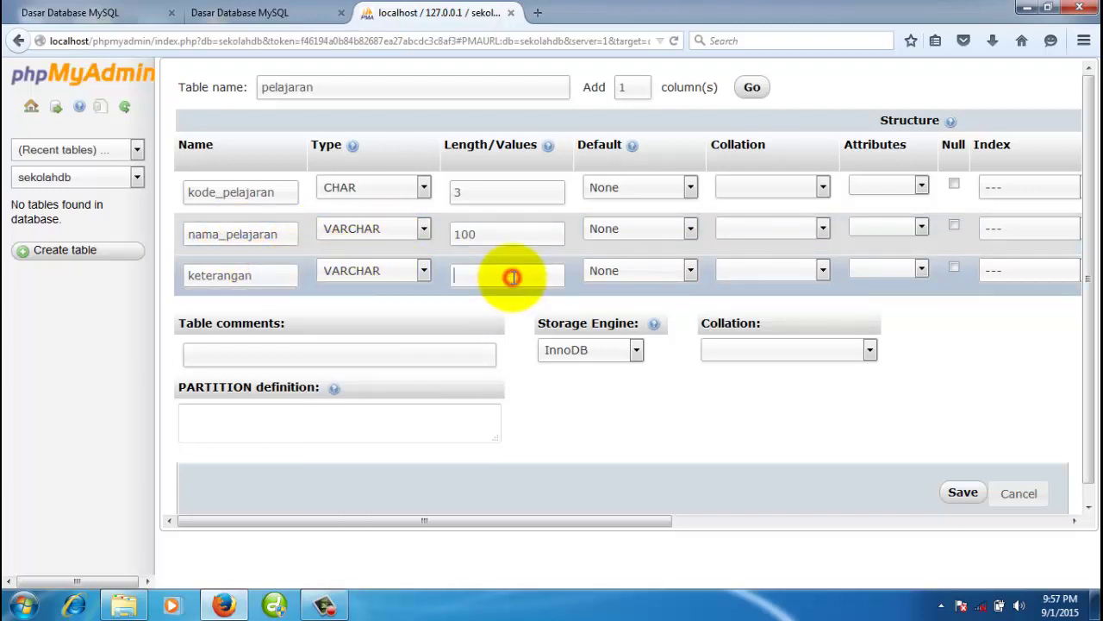
type("100")
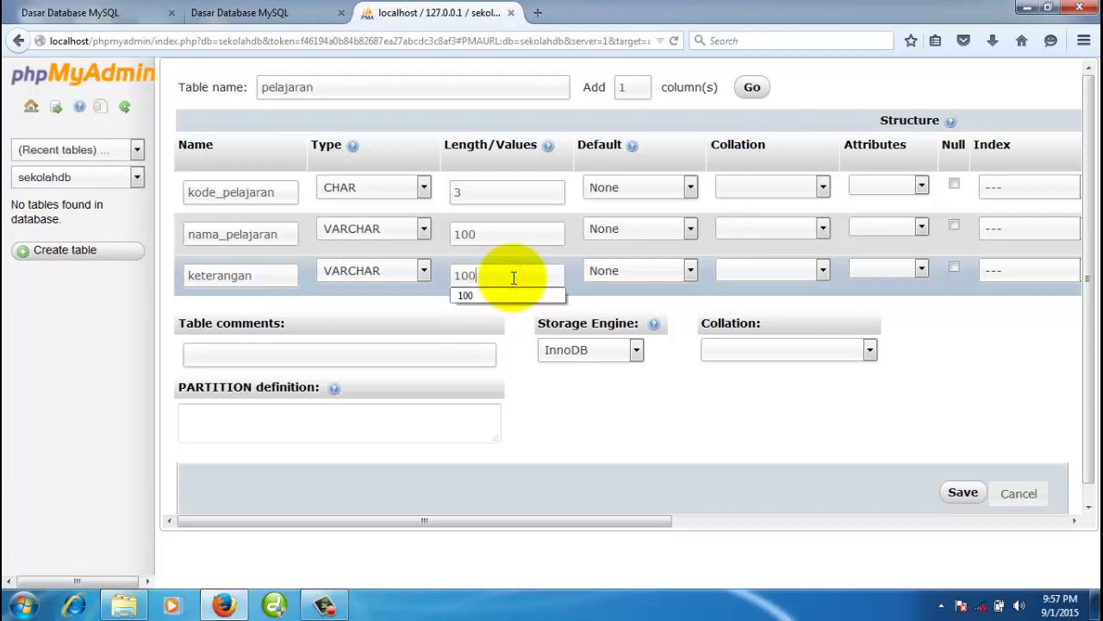
left_click(575, 396)
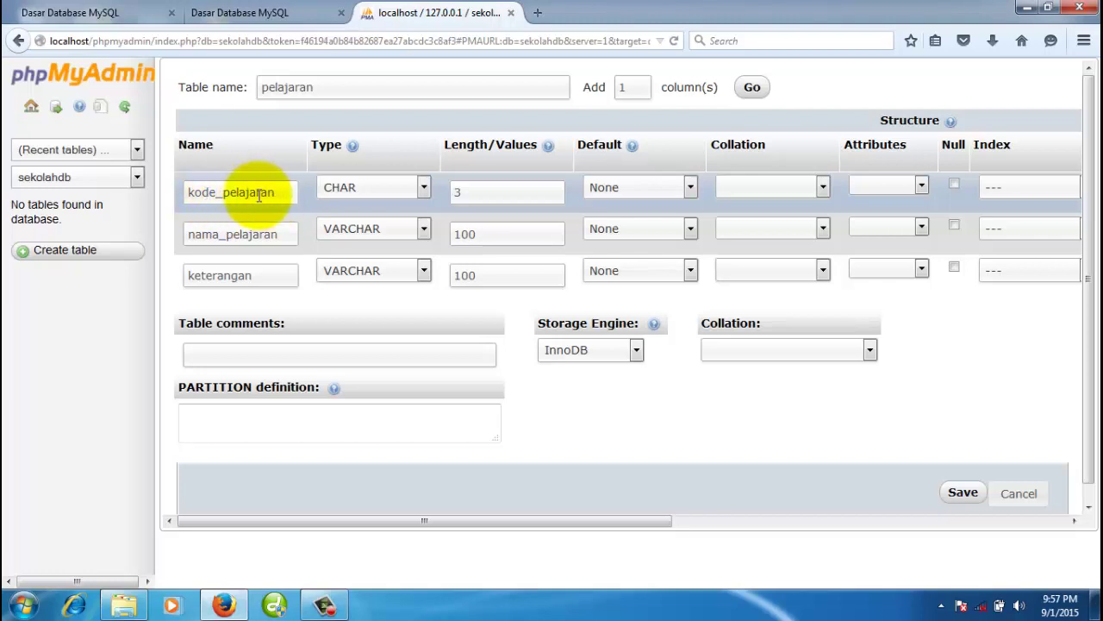
left_click(108, 13)
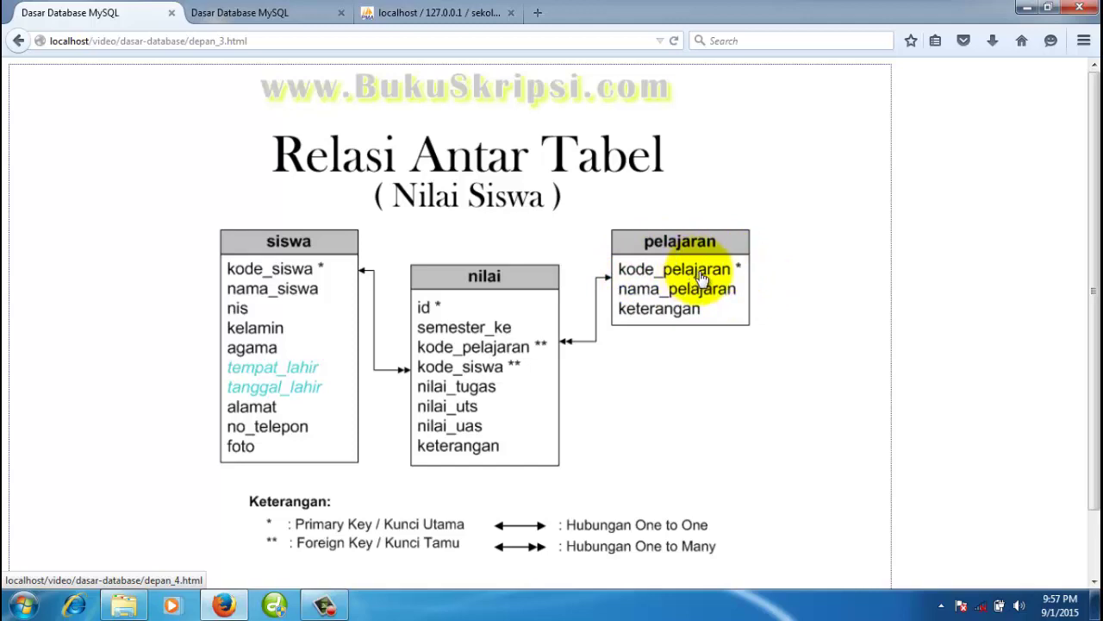
Switch back to the phpMyAdmin tab showing the pelajaran column form
left_click(472, 12)
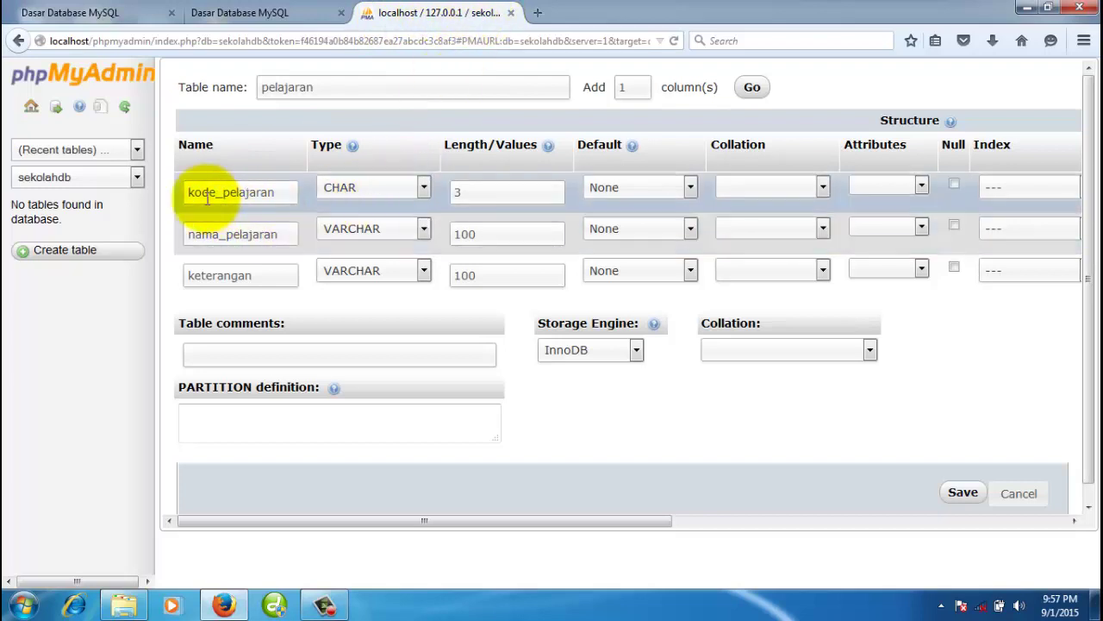
Set kode_pelajaran's index to PRIMARY and the table's storage engine to MyISAM
left_click_drag(185, 191, 296, 191)
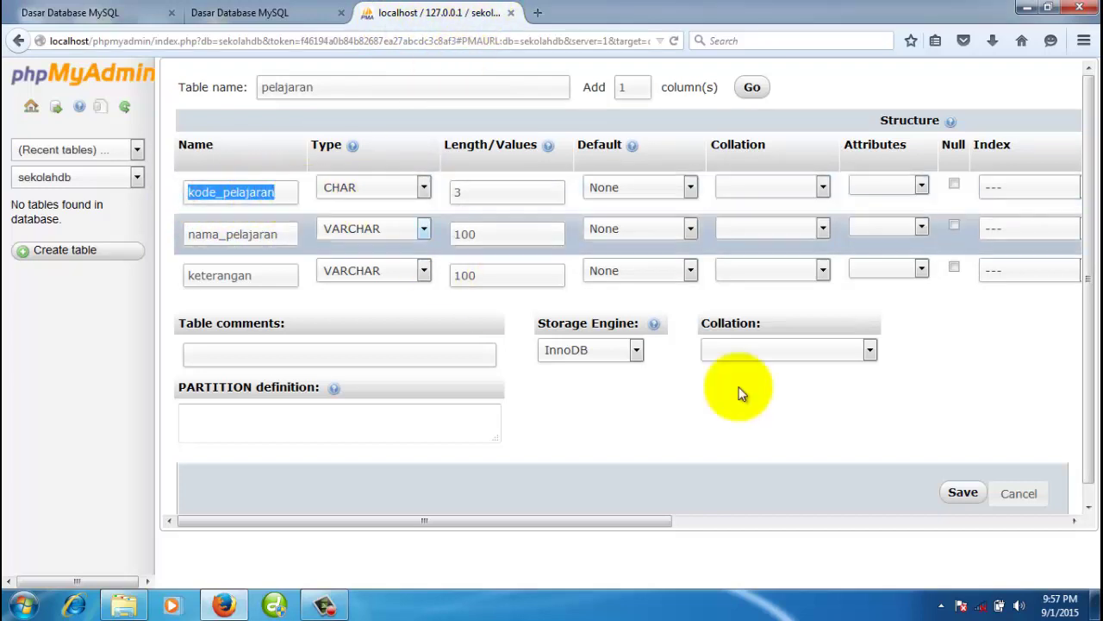
left_click(1055, 189)
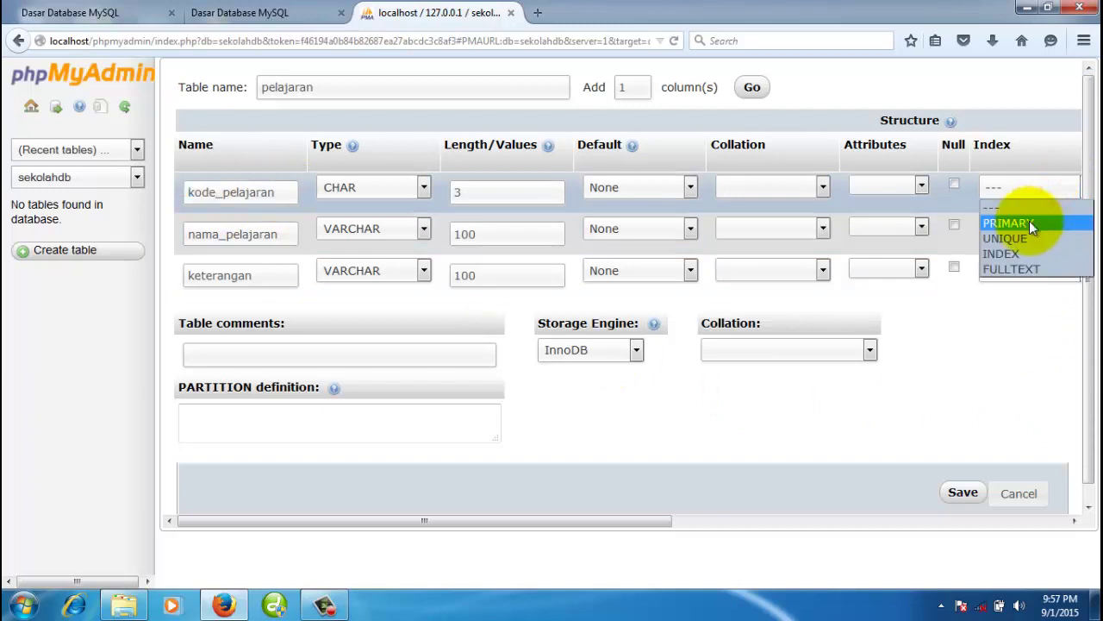
left_click(1029, 222)
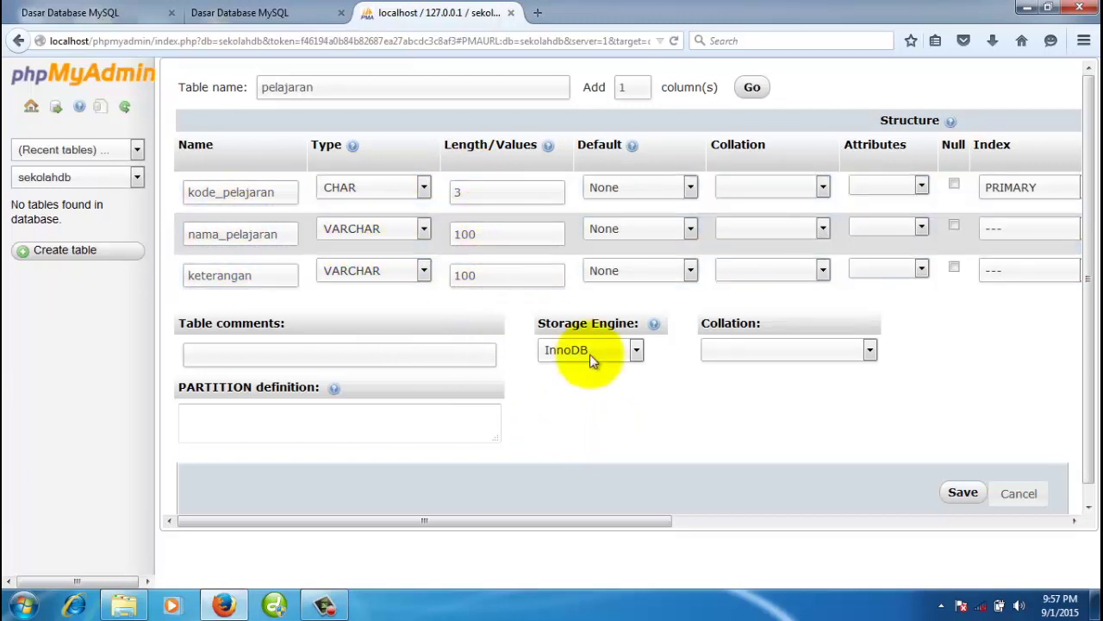
left_click(633, 352)
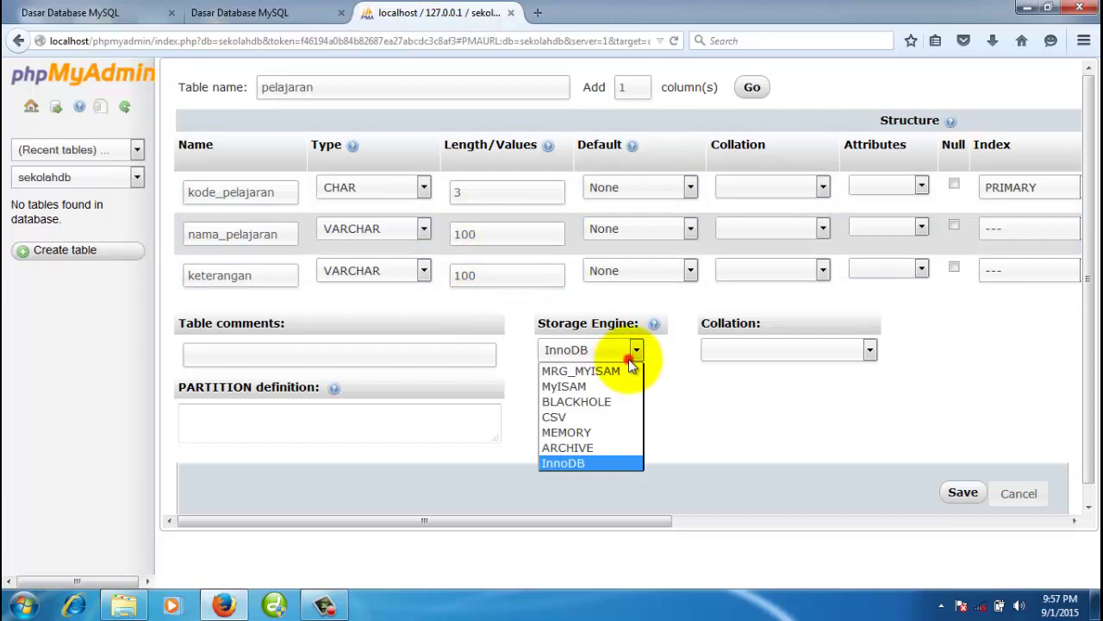
left_click(585, 387)
left_click(695, 389)
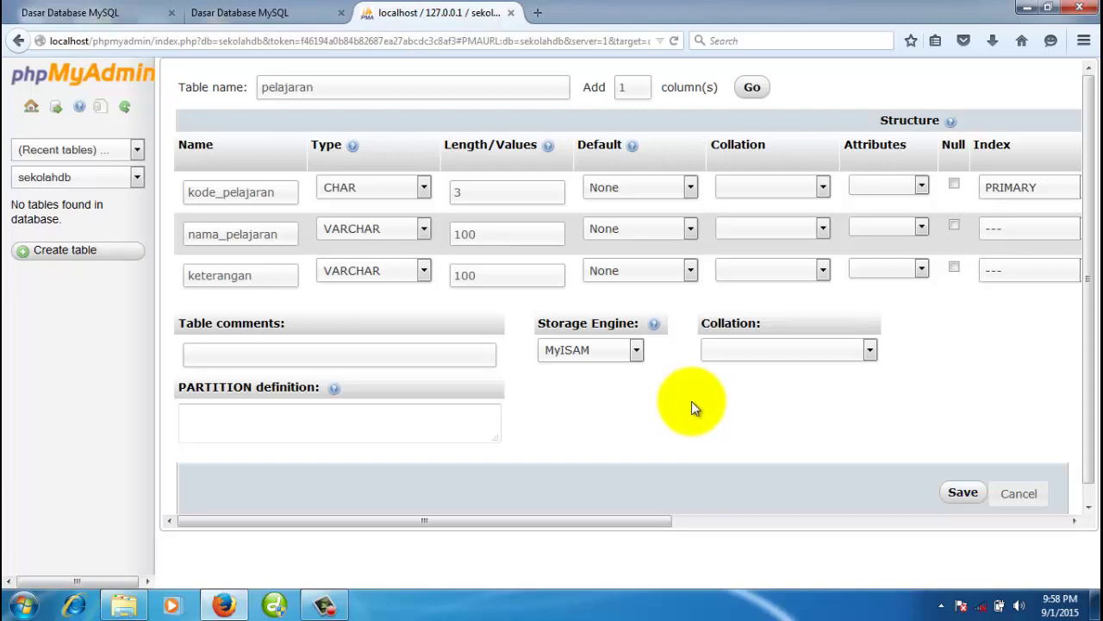
Save the pelajaran table and open its structure page from the sekolahdb overview
left_click(964, 493)
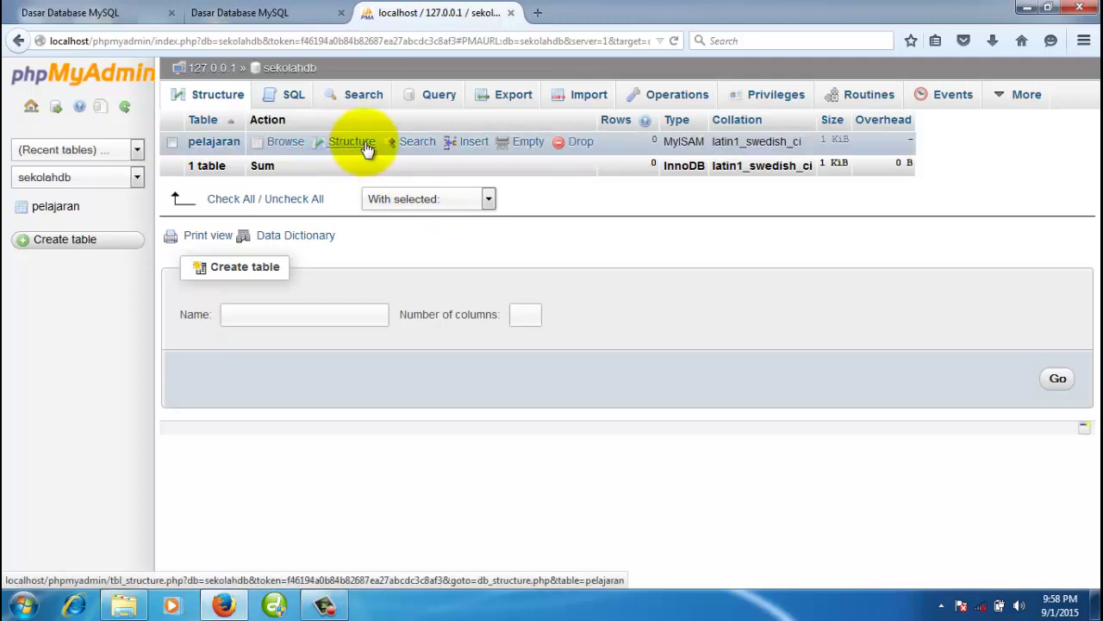
left_click(53, 211)
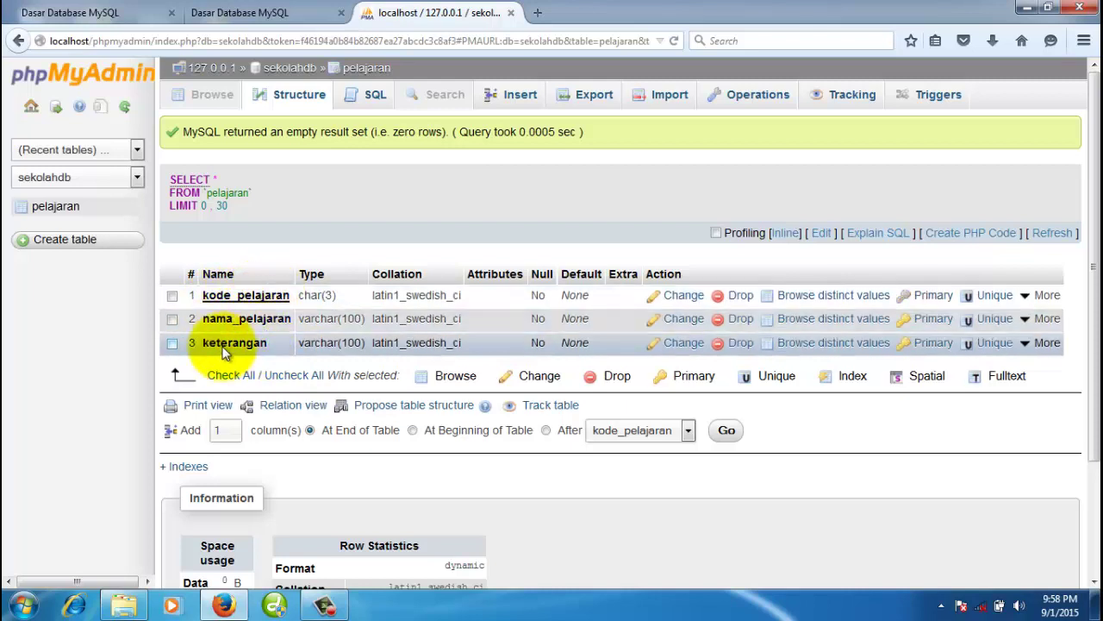
left_click(286, 69)
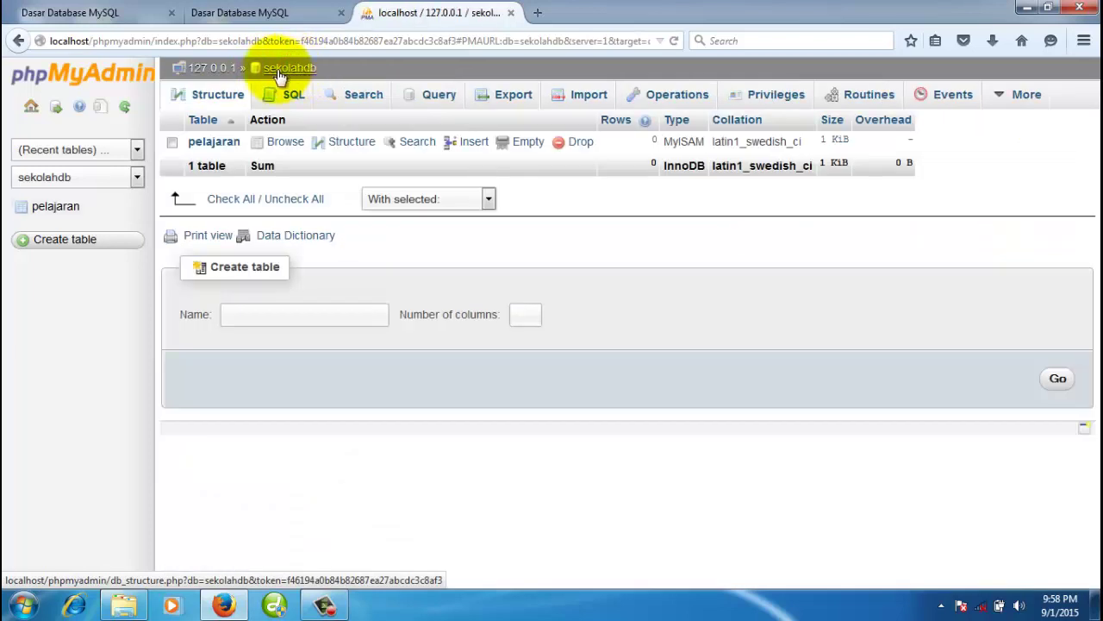
left_click(308, 69)
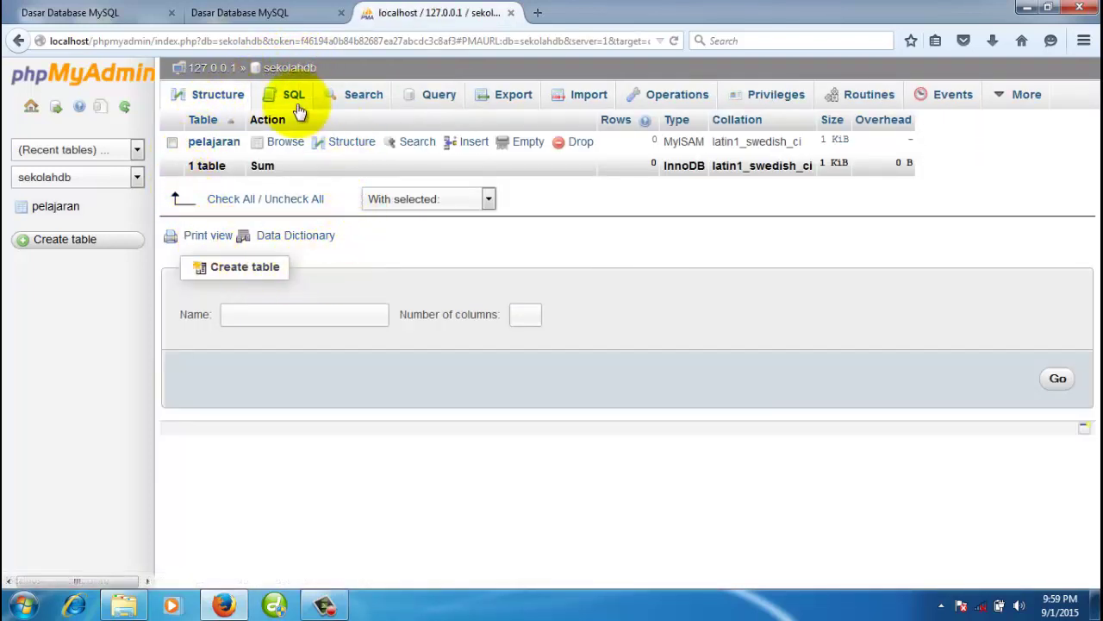
left_click(355, 144)
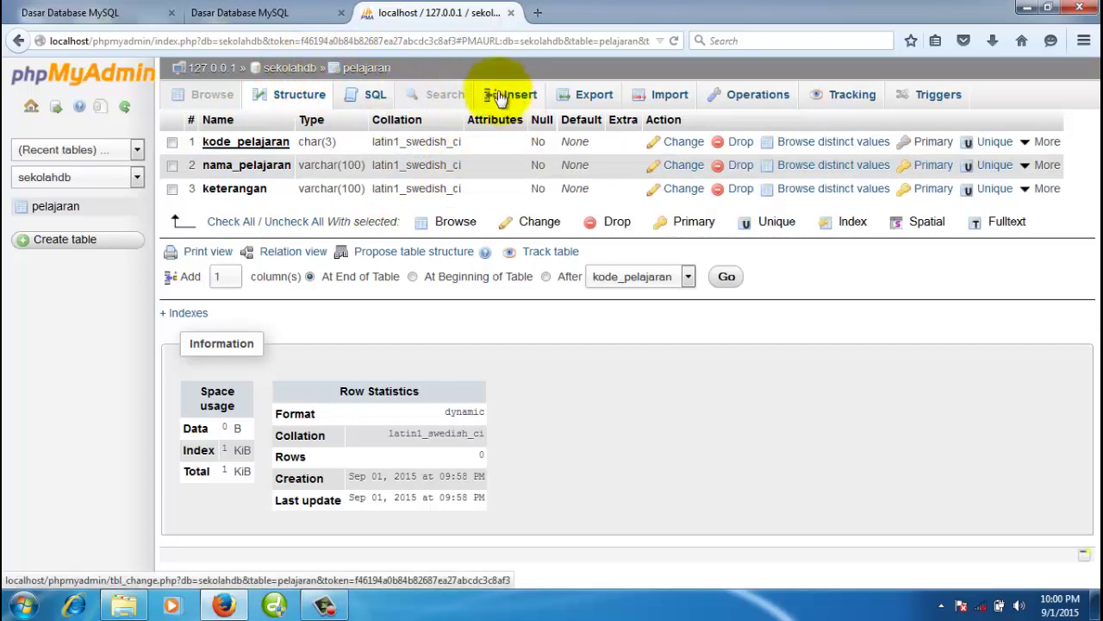
Open the pelajaran table from the sekolahdb overview and go to its Insert form
left_click(279, 71)
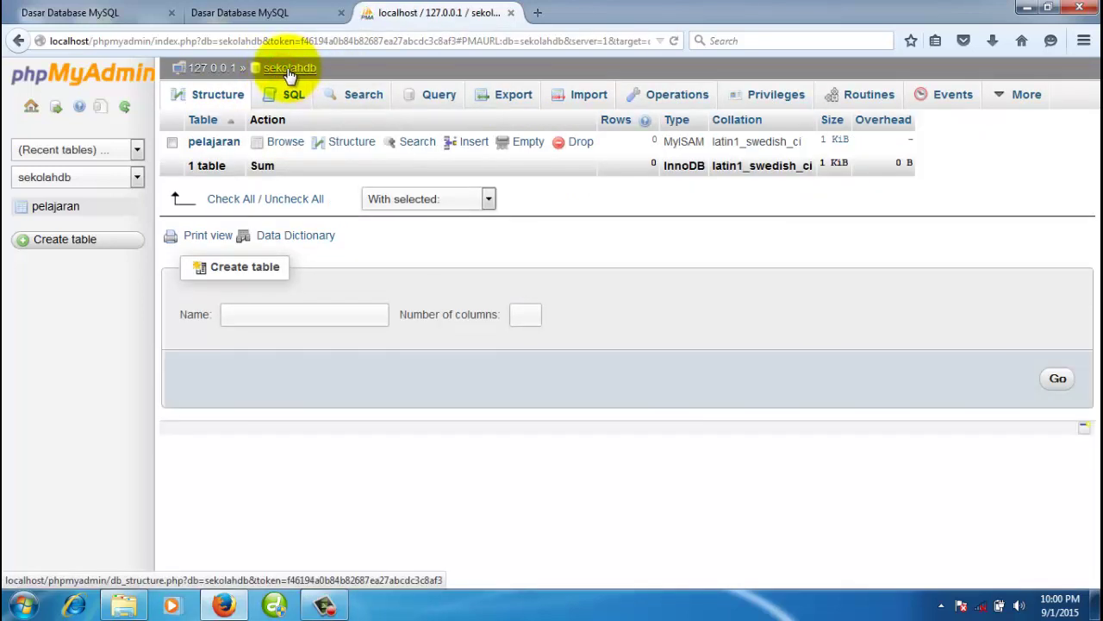
left_click(289, 74)
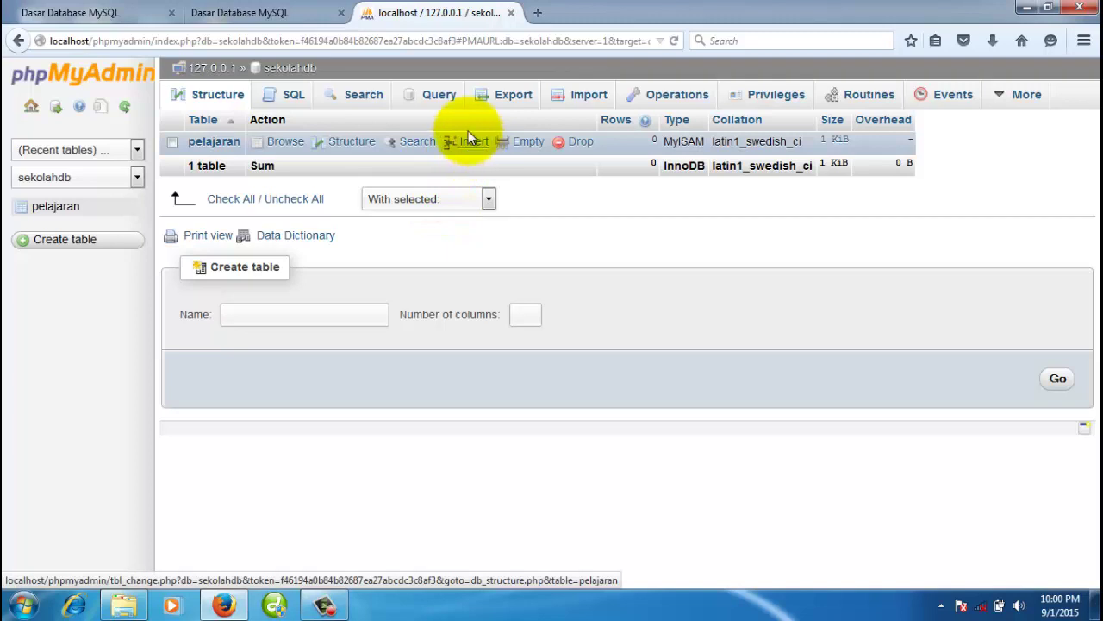
left_click(57, 206)
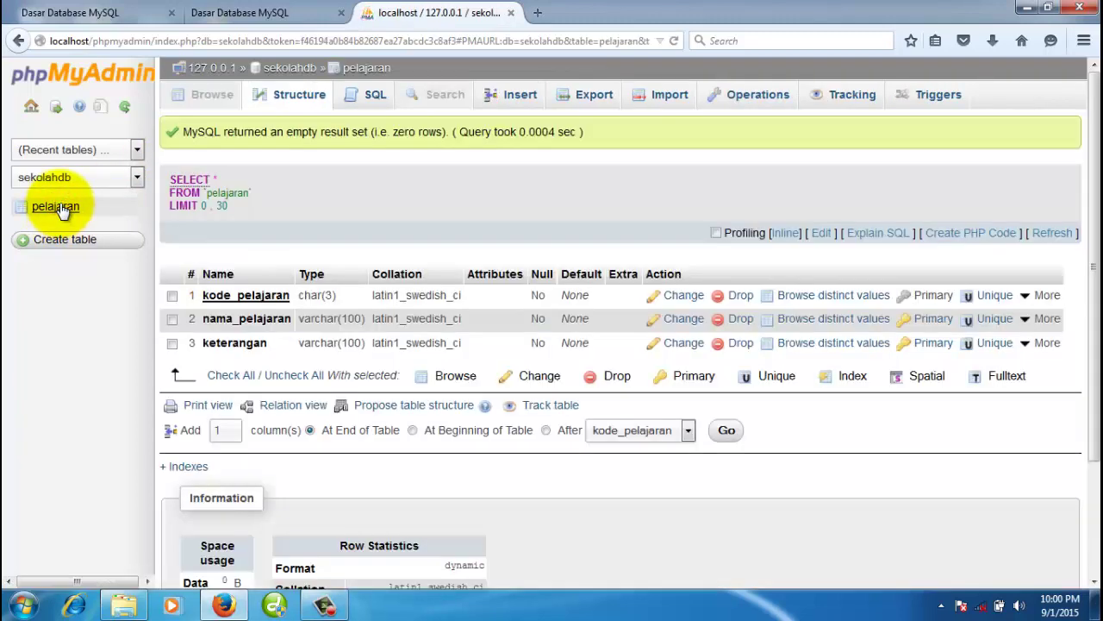
left_click(57, 207)
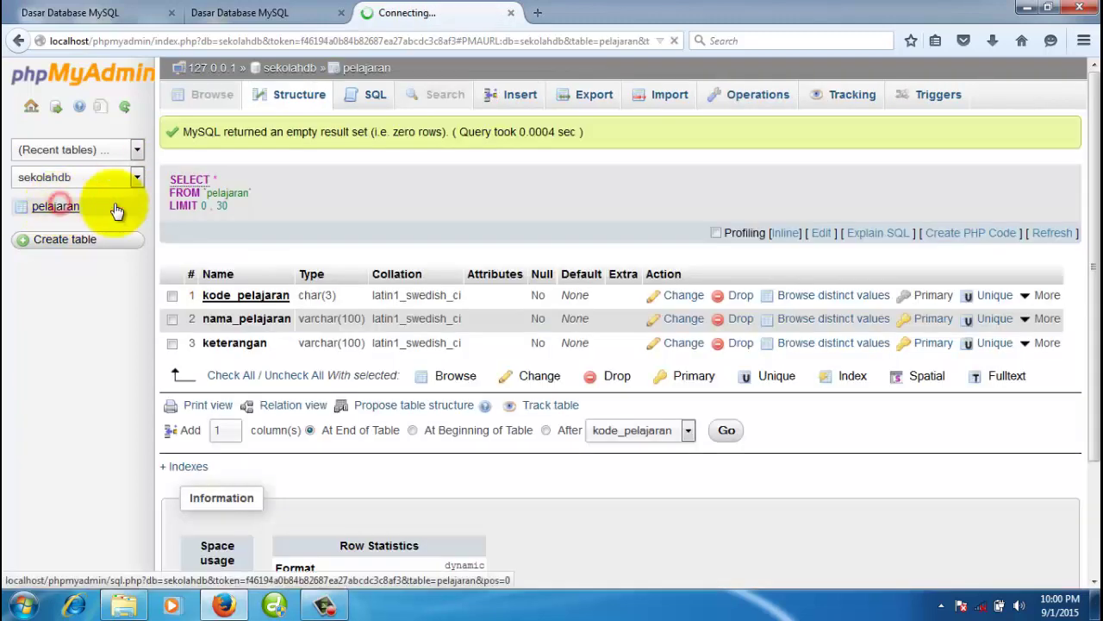
left_click(521, 97)
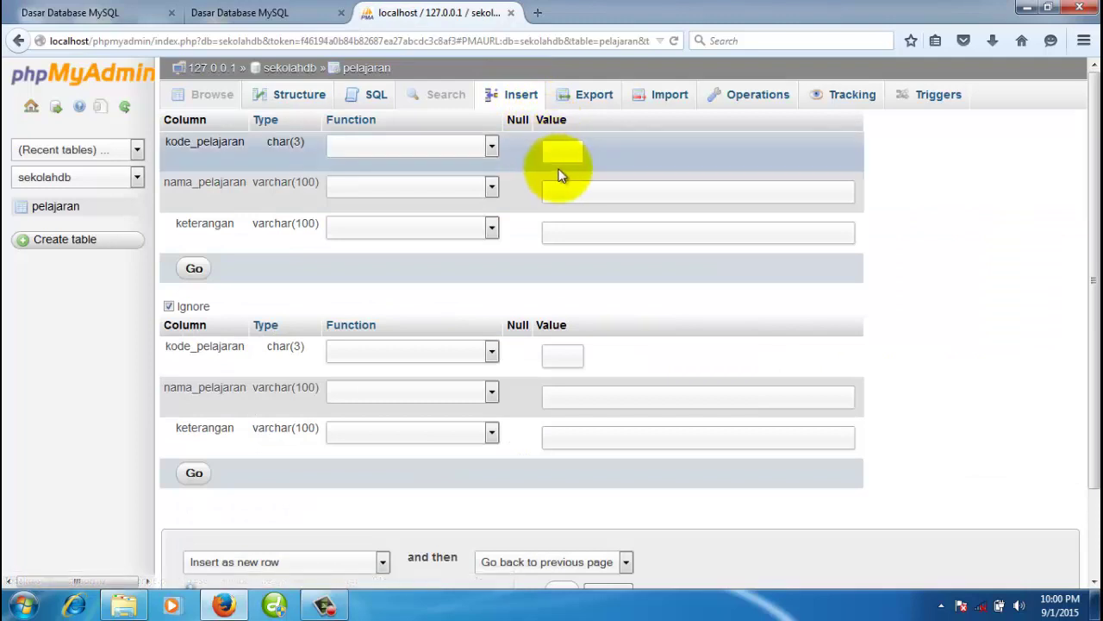
Enter the first row as P01, Matematika, with keterangan '-'
left_click(564, 153)
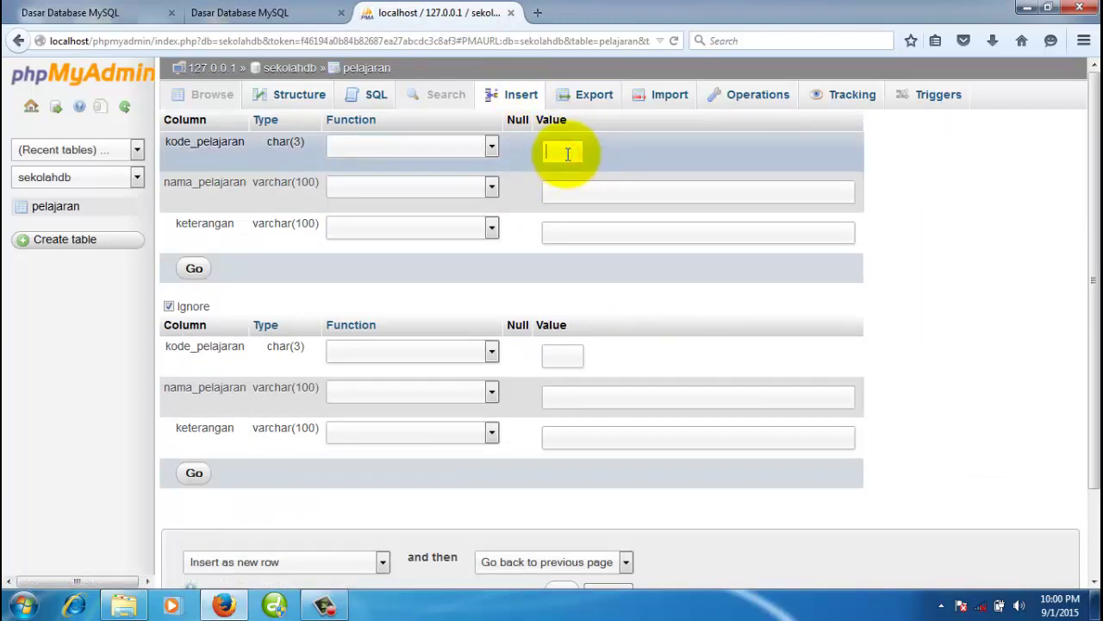
left_click(296, 141)
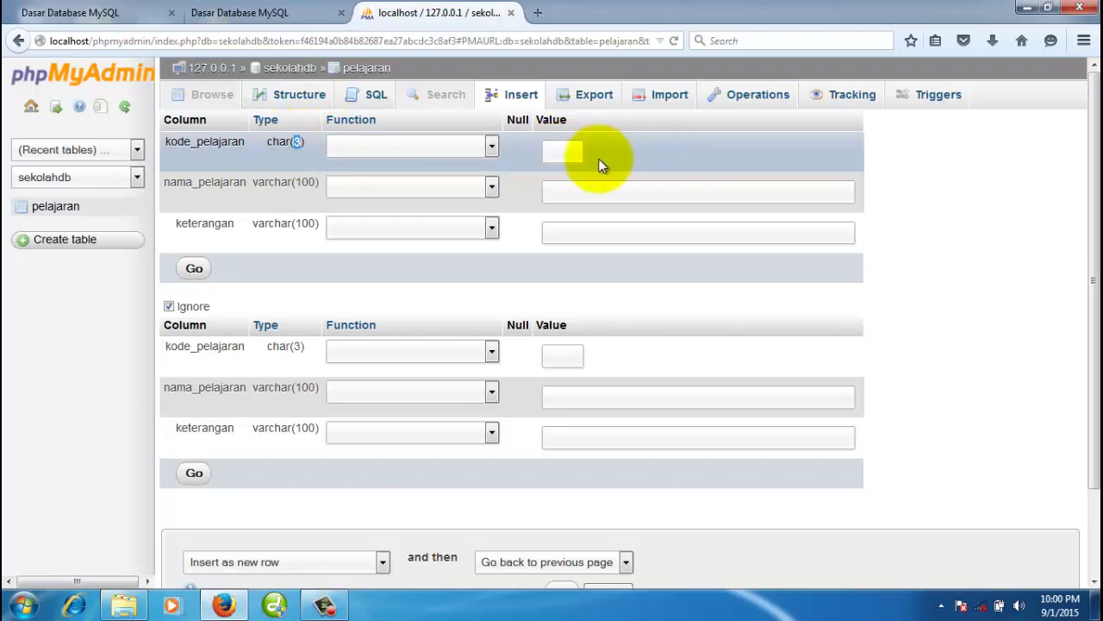
left_click(557, 151)
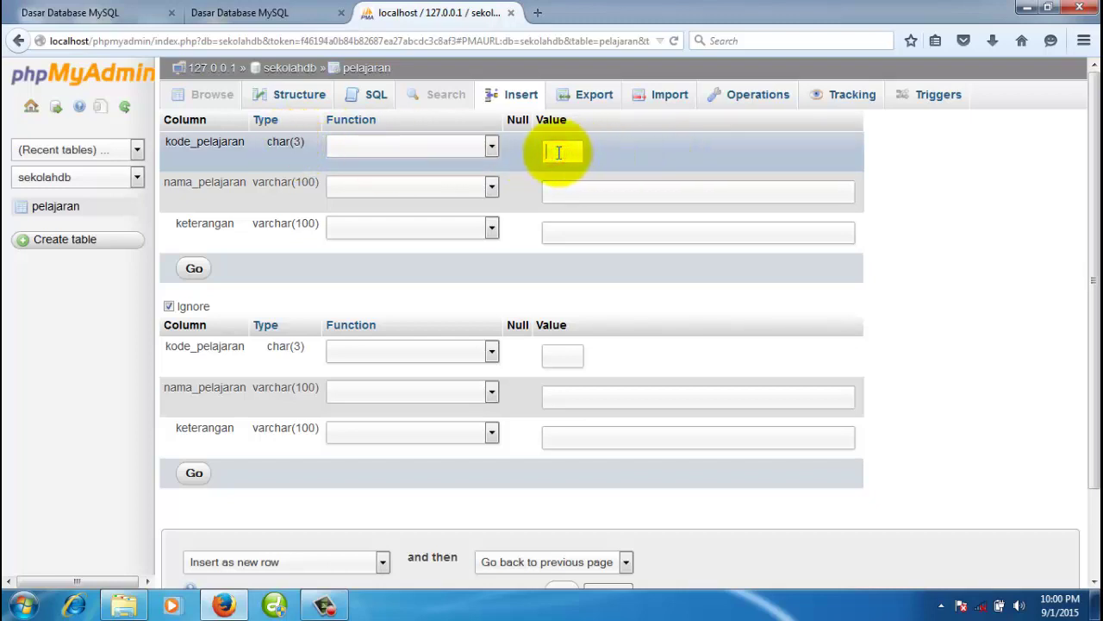
type("P01")
type("Matematika")
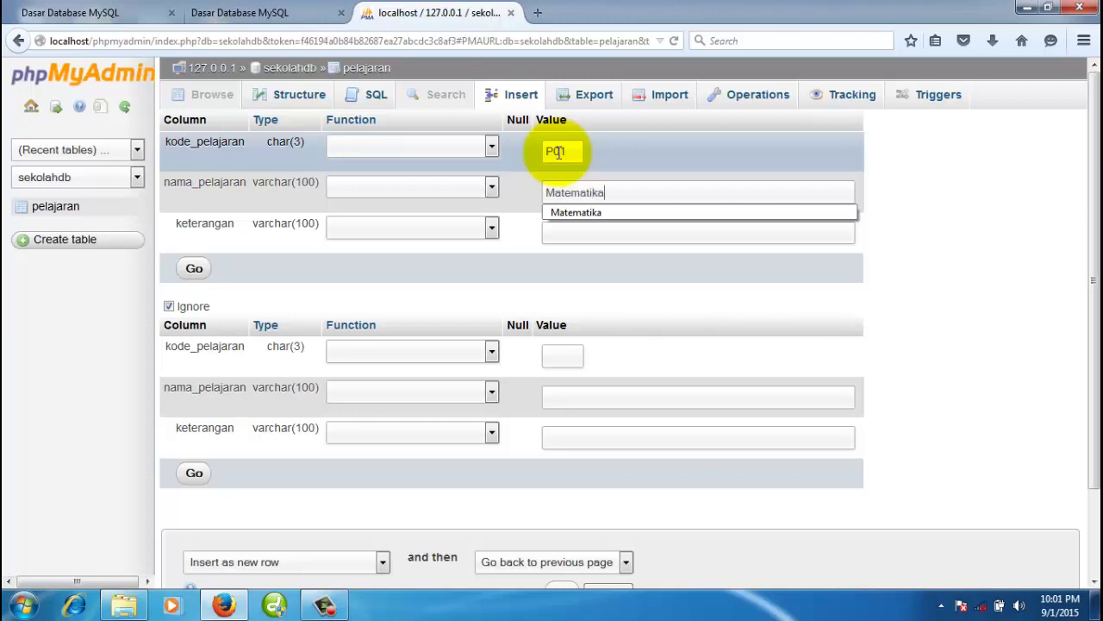
left_click(593, 239)
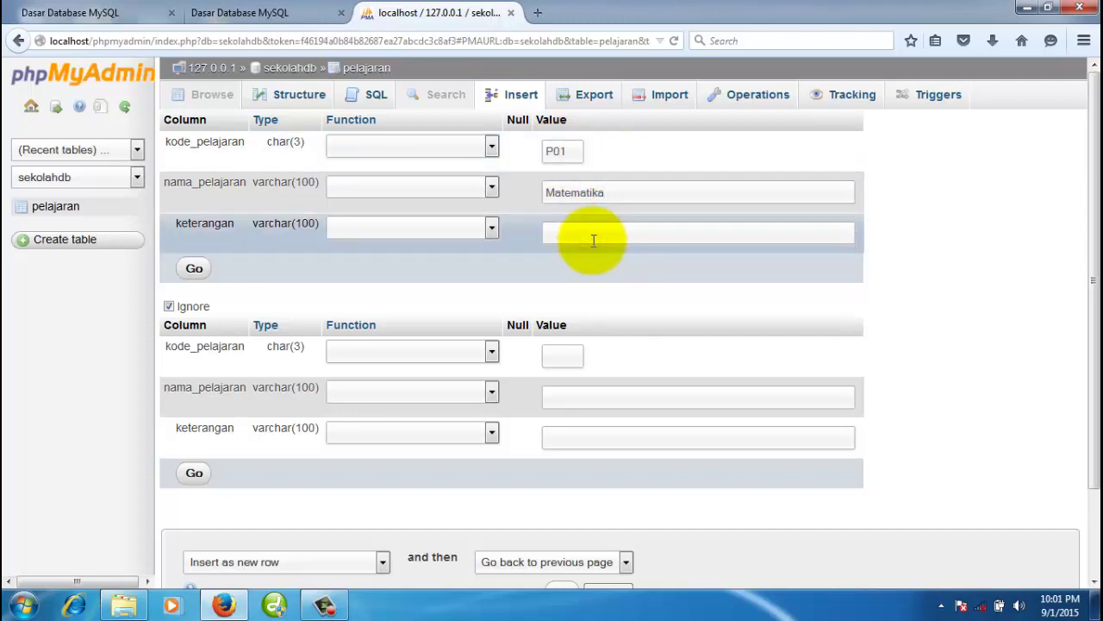
type("-")
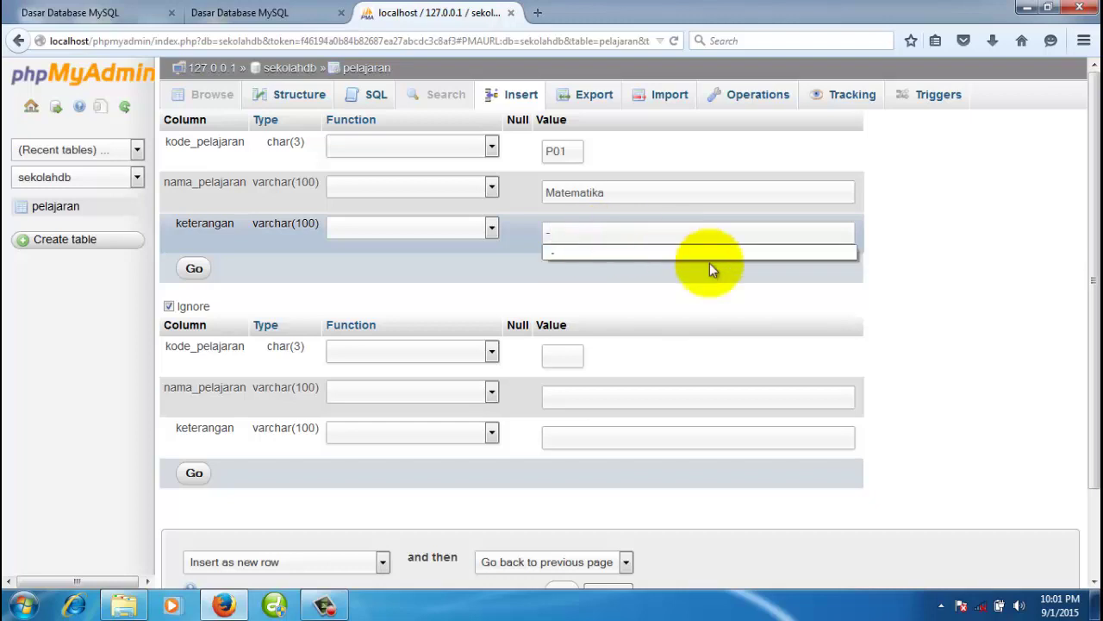
Enter the second row as P02, Bahasa Indonesia, with keterangan '-'
left_click(564, 356)
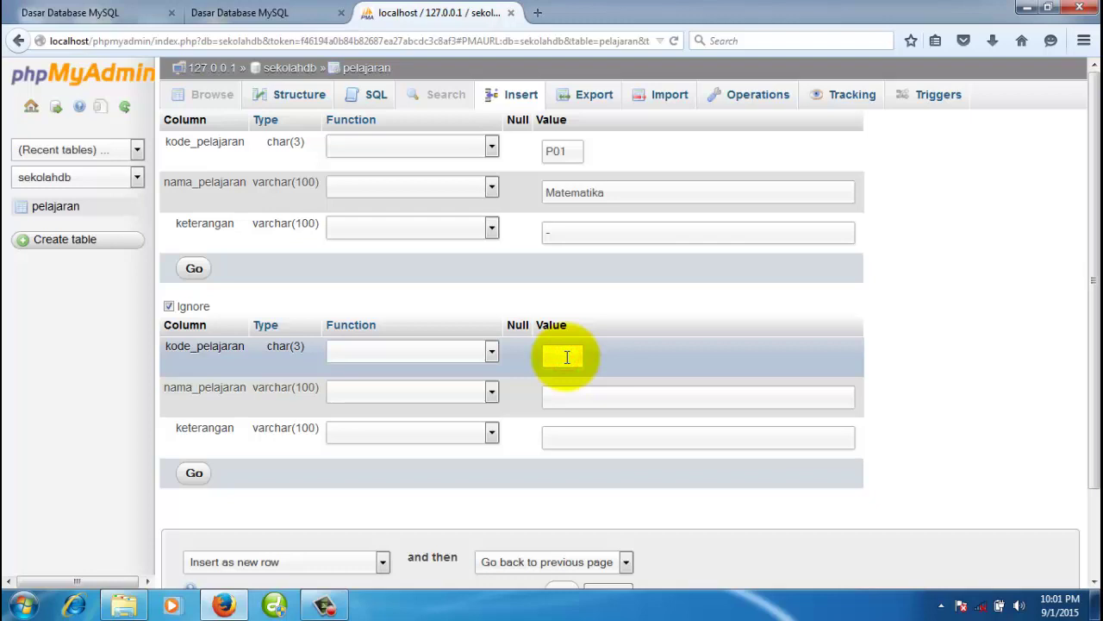
type("P02")
key("Tab")
type("Bahasa ")
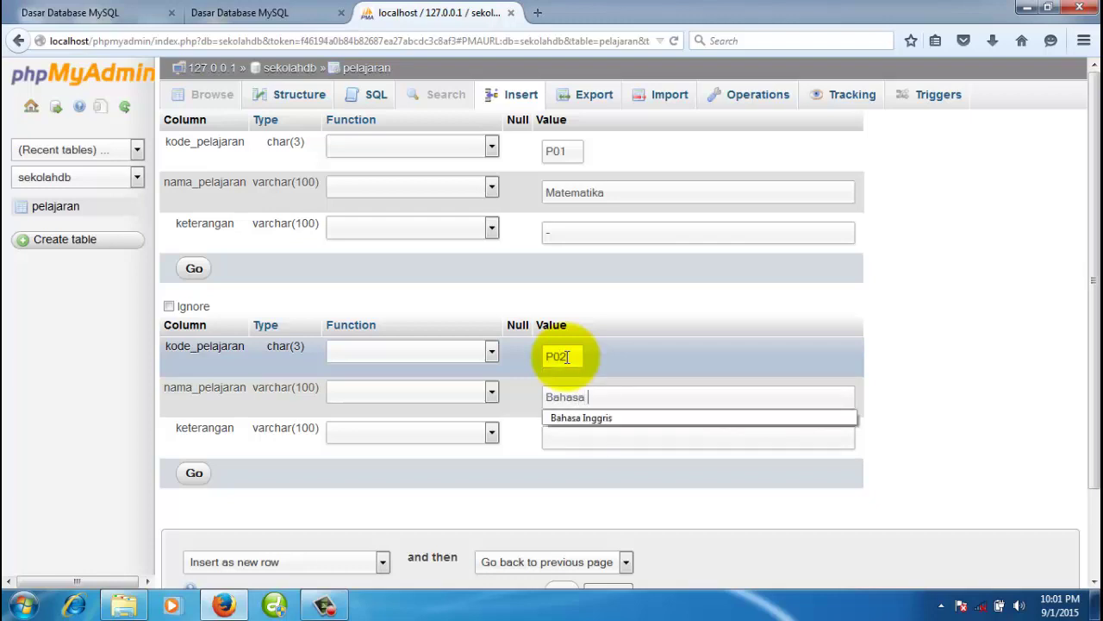
type("Indonesia")
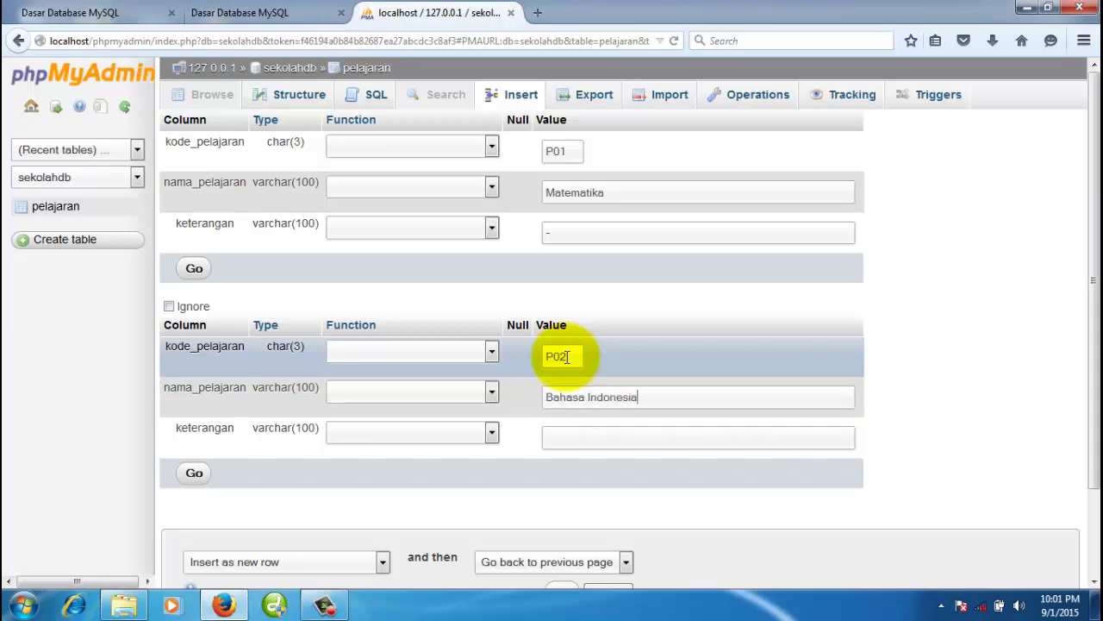
key("Tab")
type("-")
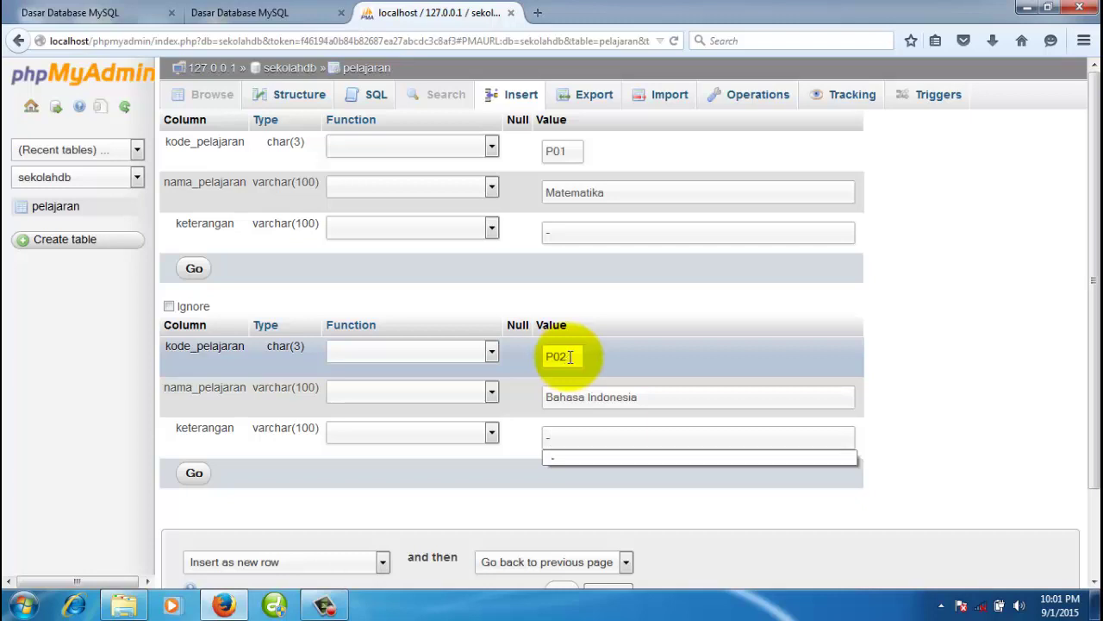
left_click(976, 324)
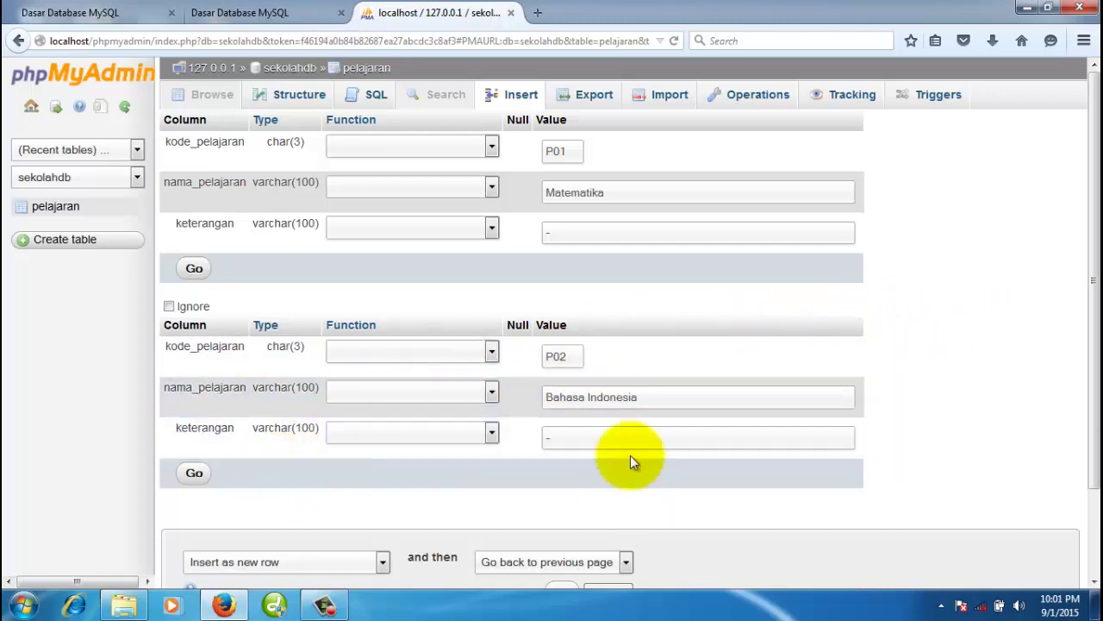
Insert the P01 and P02 rows and browse pelajaran to confirm both are listed
left_click(196, 477)
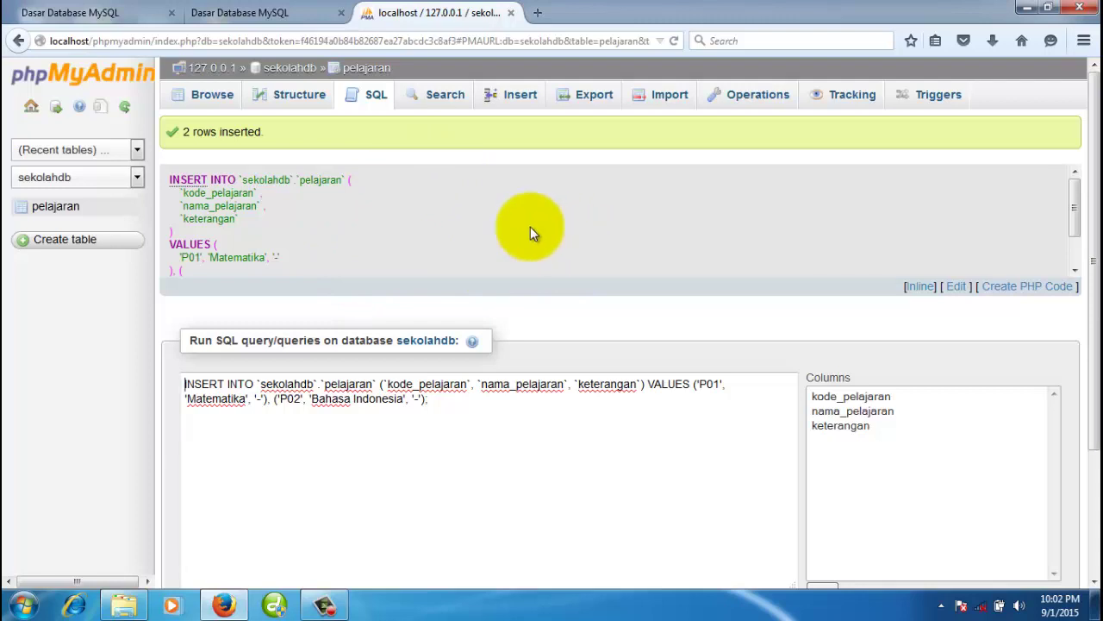
left_click(201, 101)
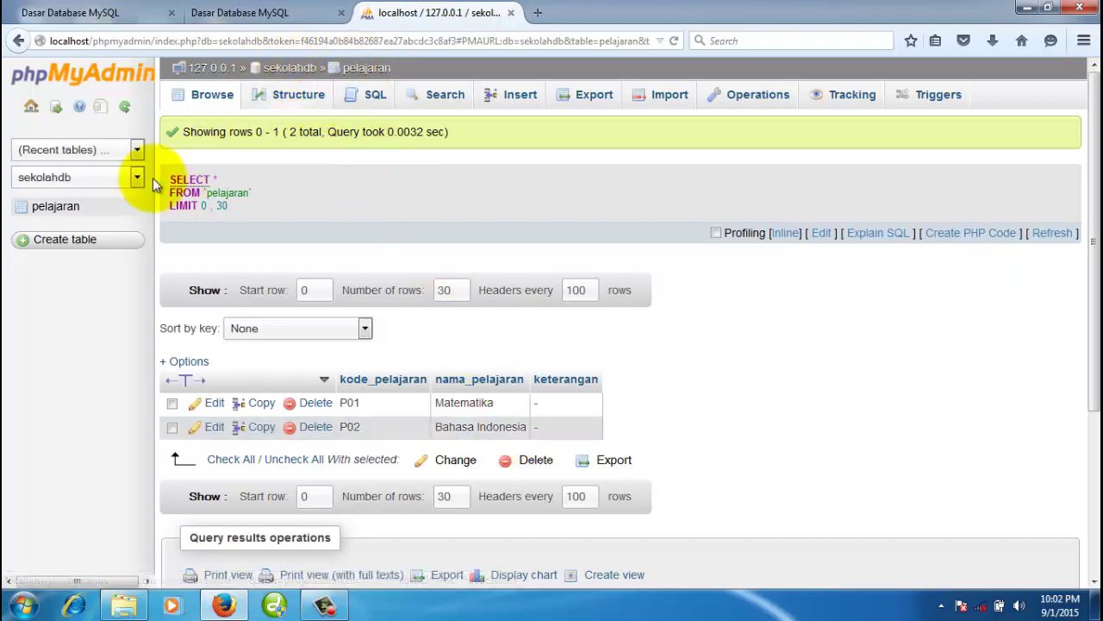
left_click(289, 76)
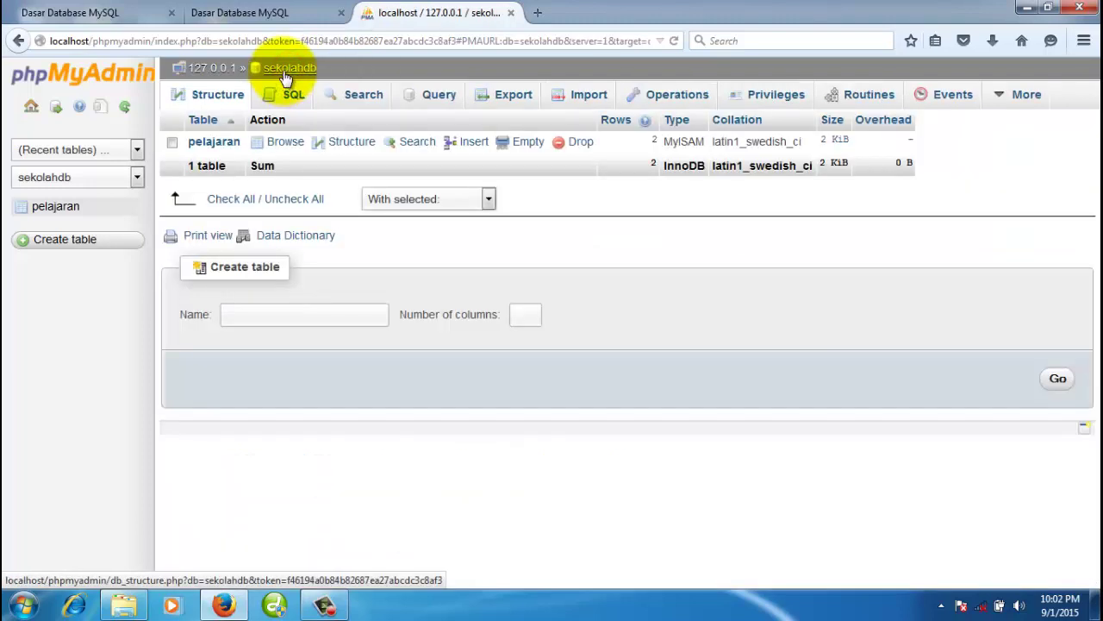
left_click(278, 147)
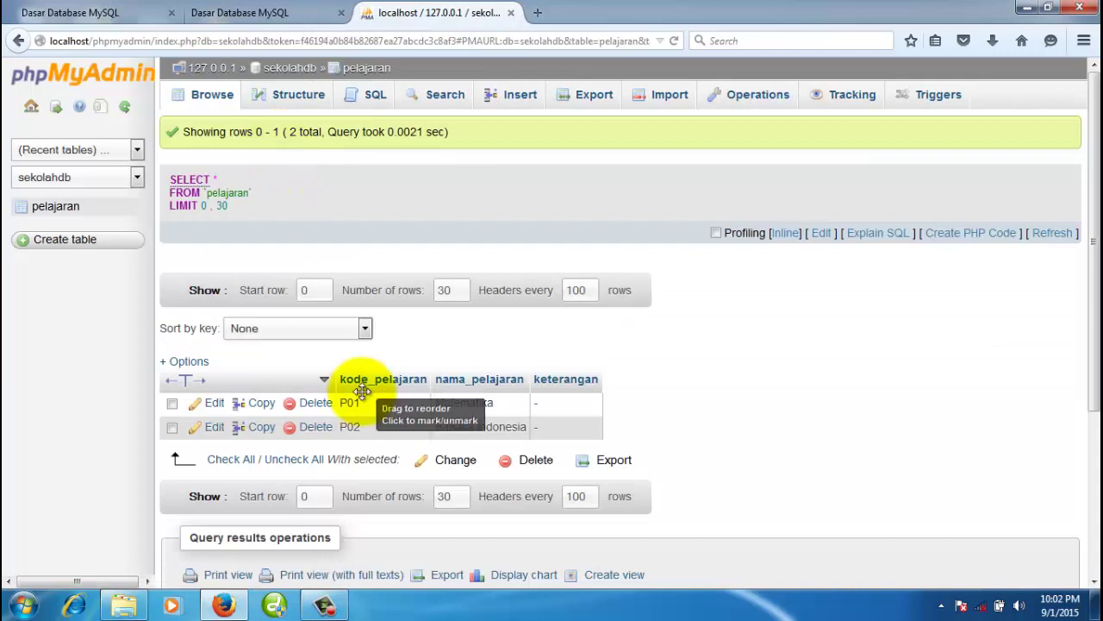
left_click(295, 69)
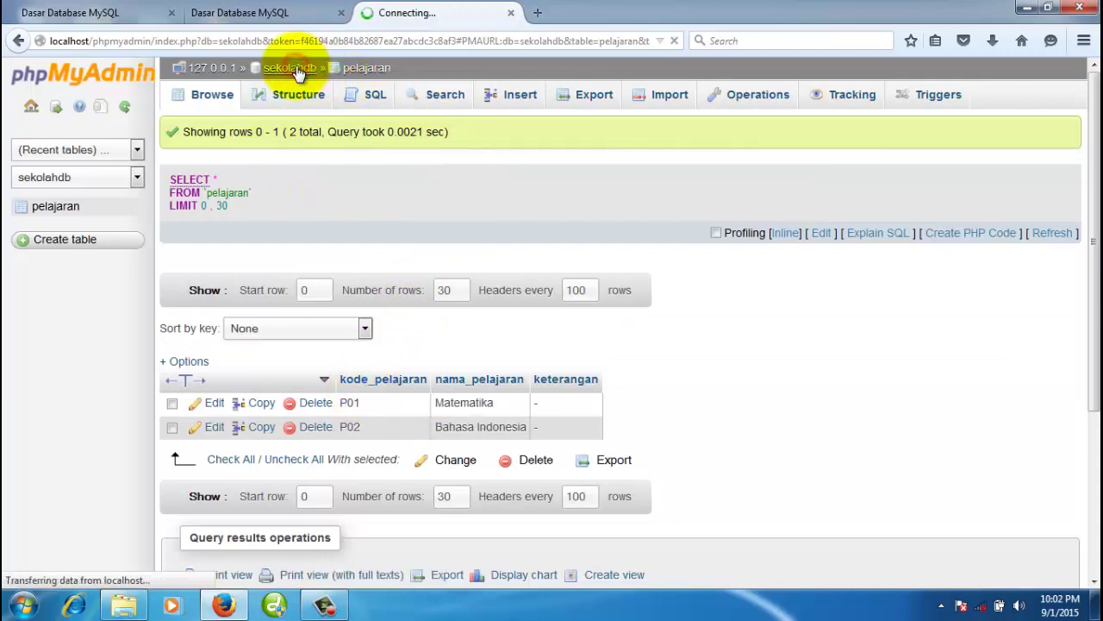
left_click(55, 212)
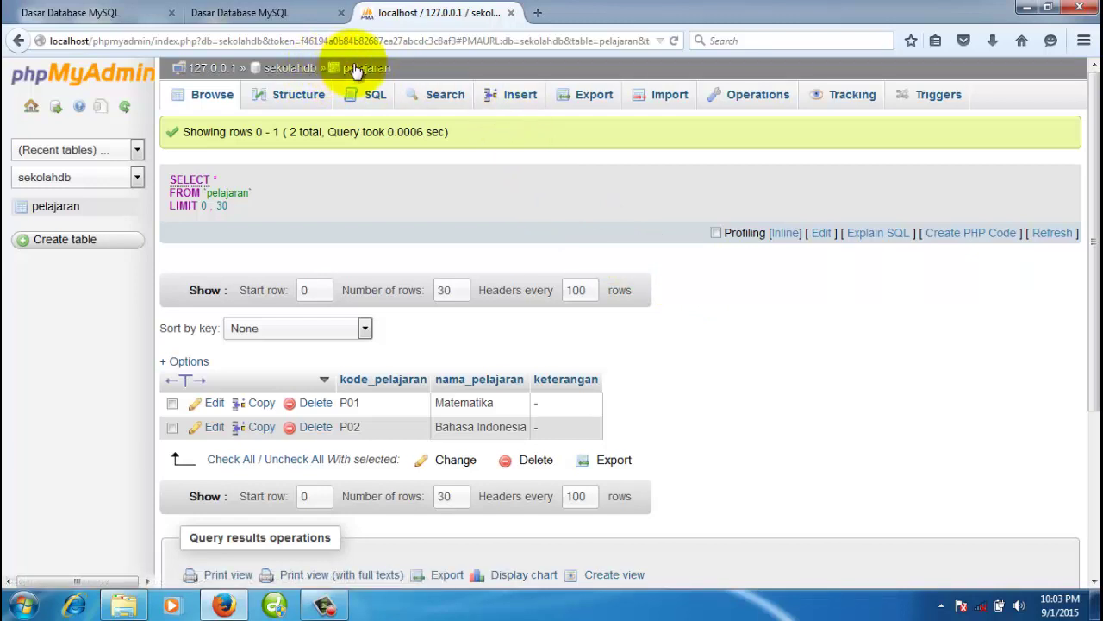
left_click_drag(365, 69, 394, 67)
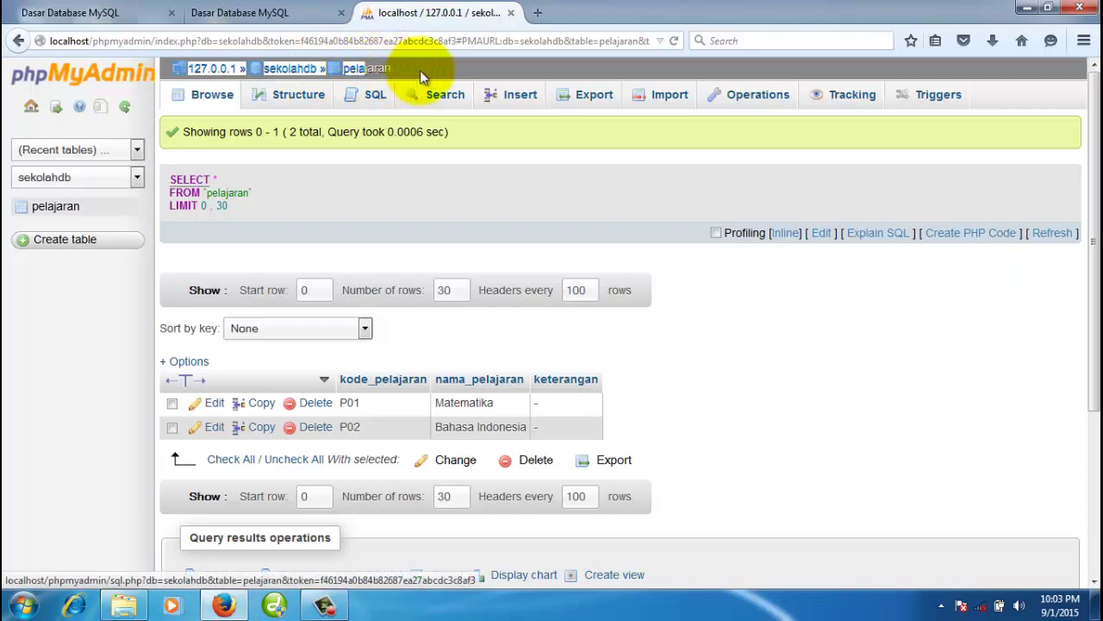
left_click(420, 70)
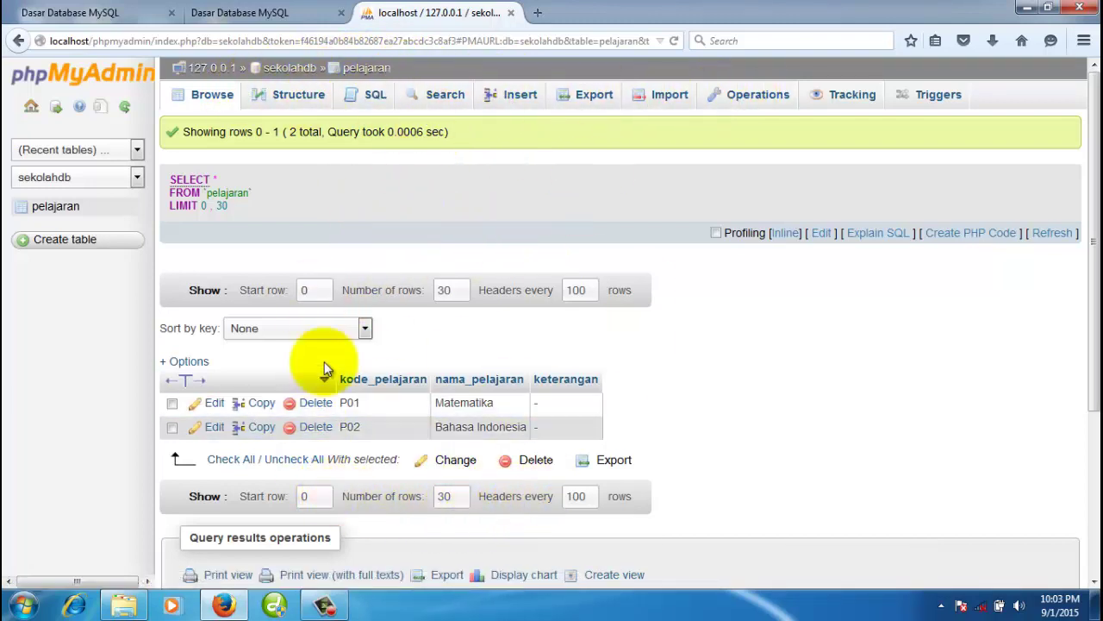
Open the Insert form and enter P03 Bahasa Inggris as the first new row
left_click(521, 98)
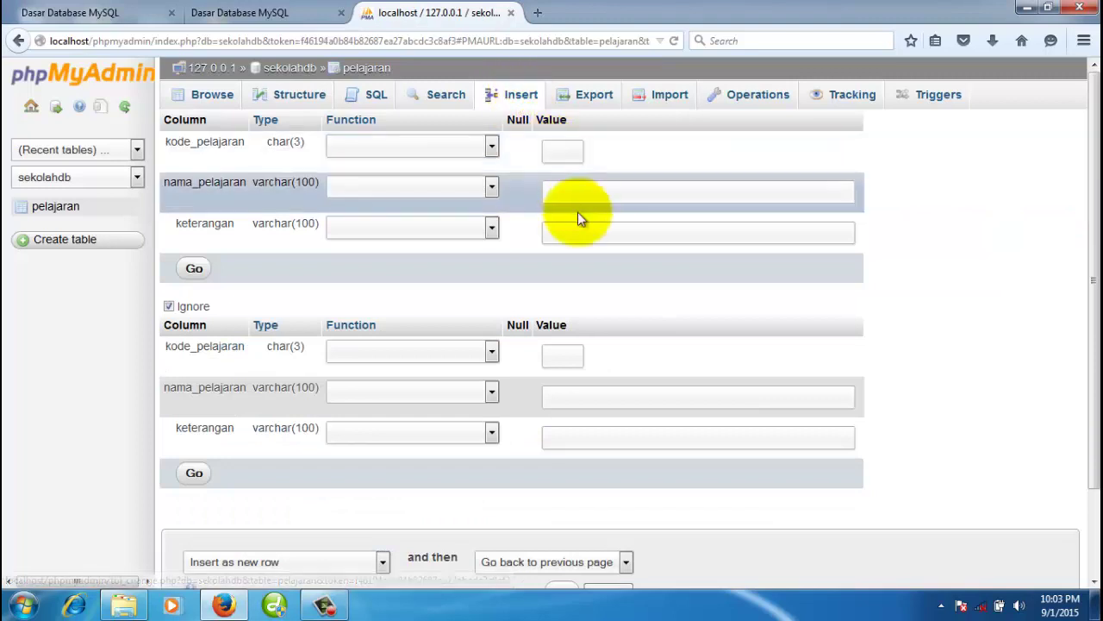
left_click(574, 193)
left_click(565, 155)
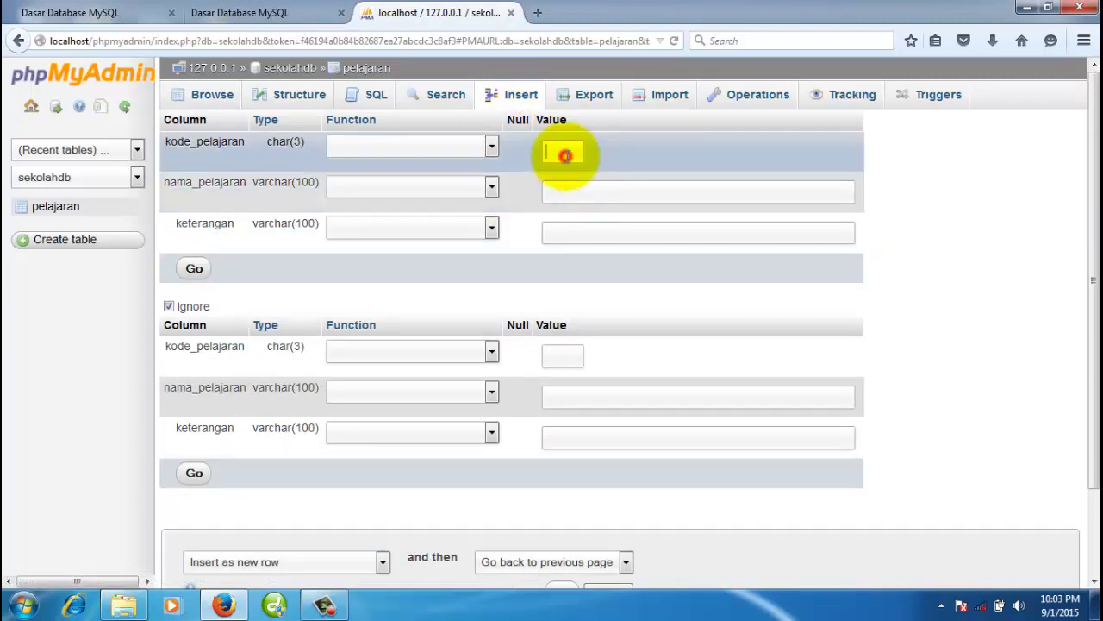
type("P0")
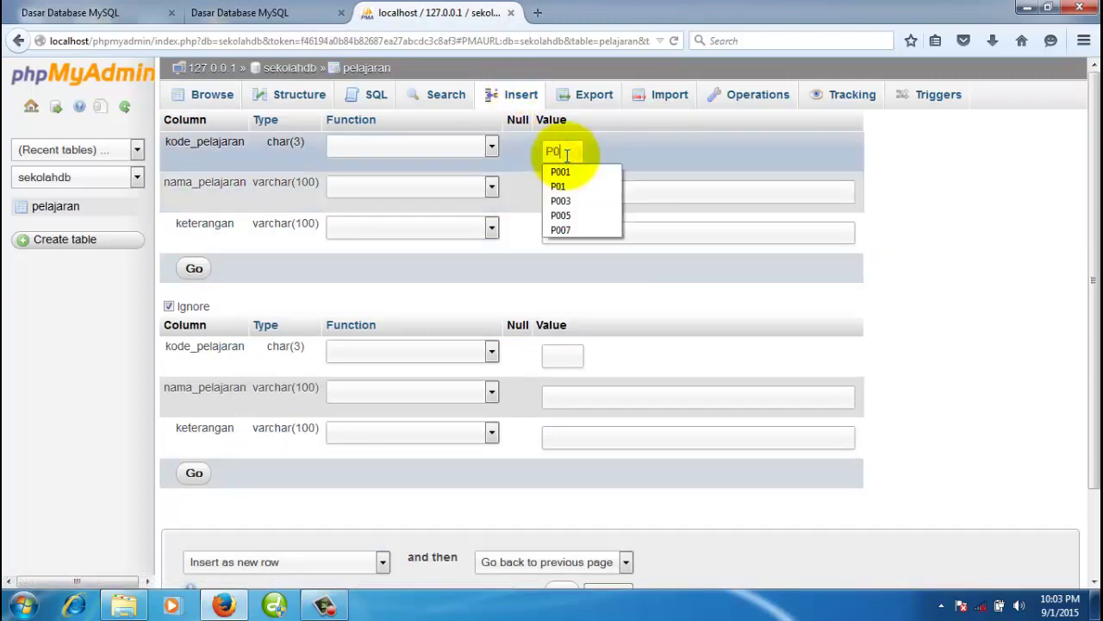
type("3Ba")
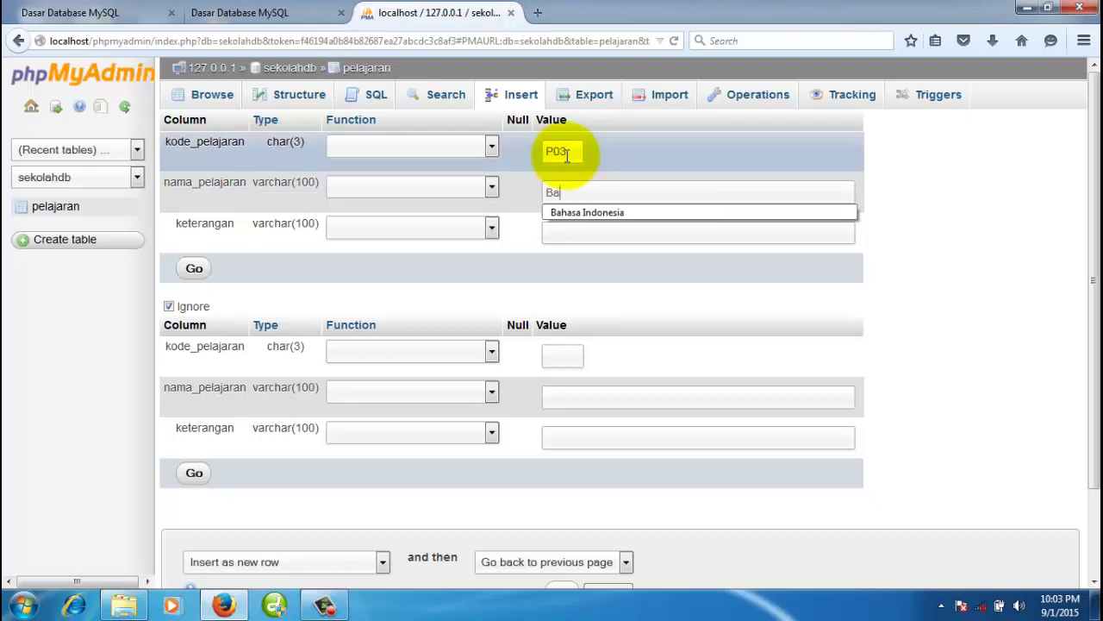
type("hasa Indonesia")
key("BackSpace")
key("BackSpace")
key("BackSpace")
key("BackSpace")
key("BackSpace")
key("BackSpace")
key("BackSpace")
type("ggris")
key("Tab")
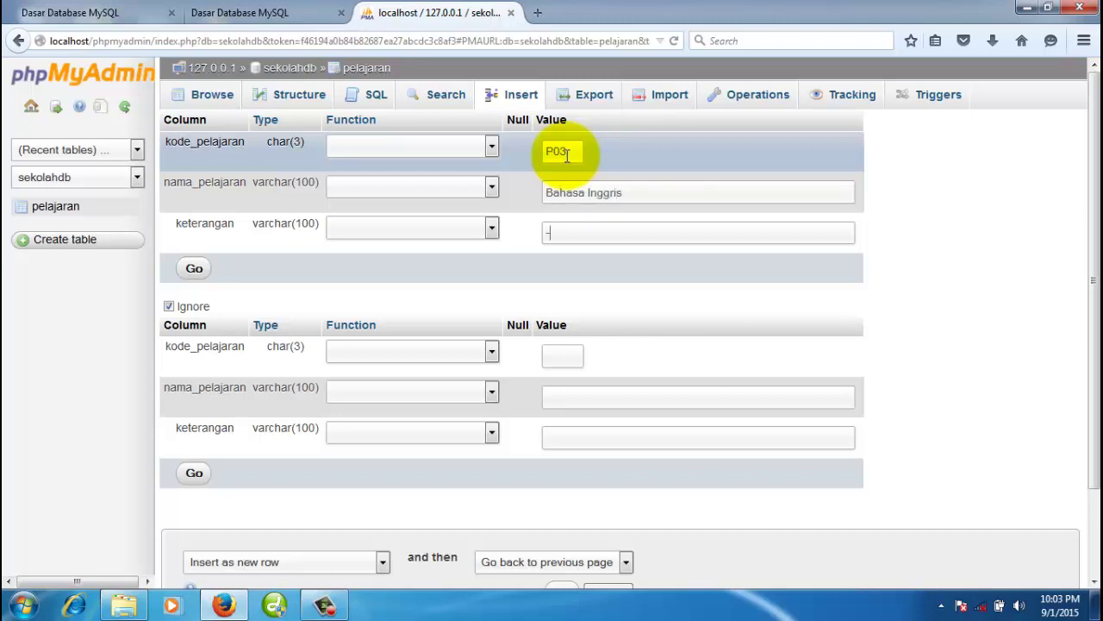
Enter the second row as P04, Fisika, with keterangan '-', and insert both rows
type("P03")
key("BackSpace")
type("4")
key("Tab")
type("Fisika")
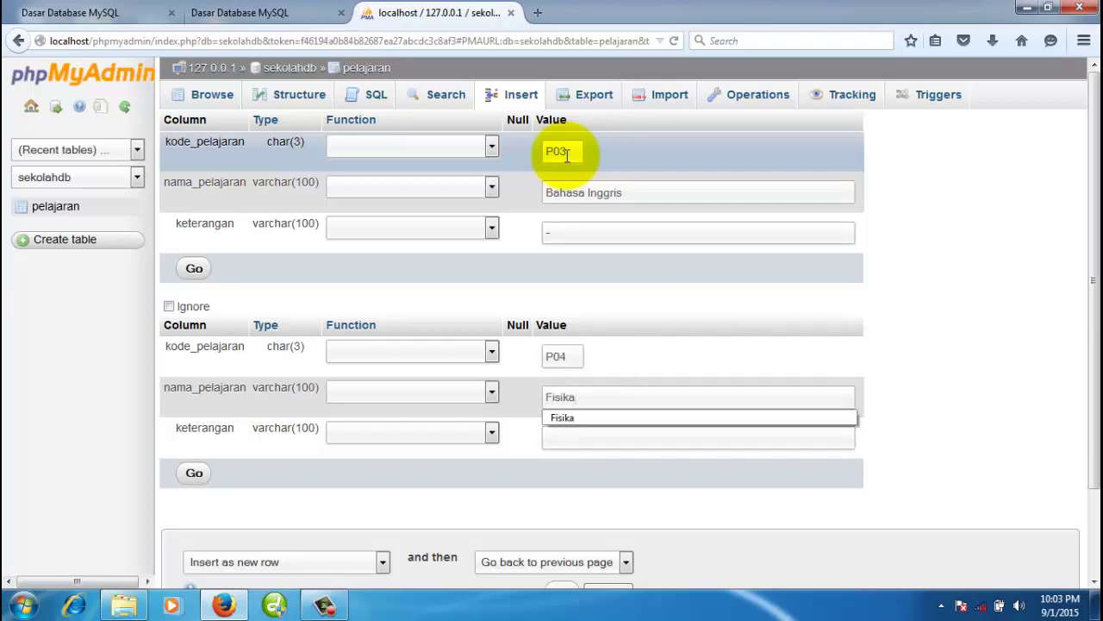
left_click(609, 436)
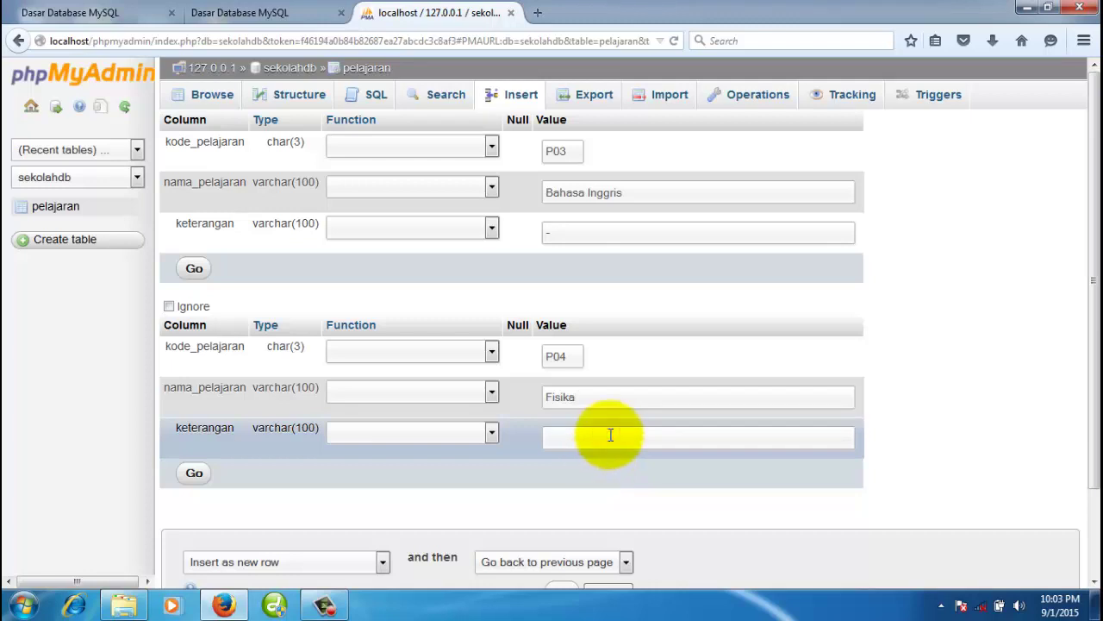
type("-")
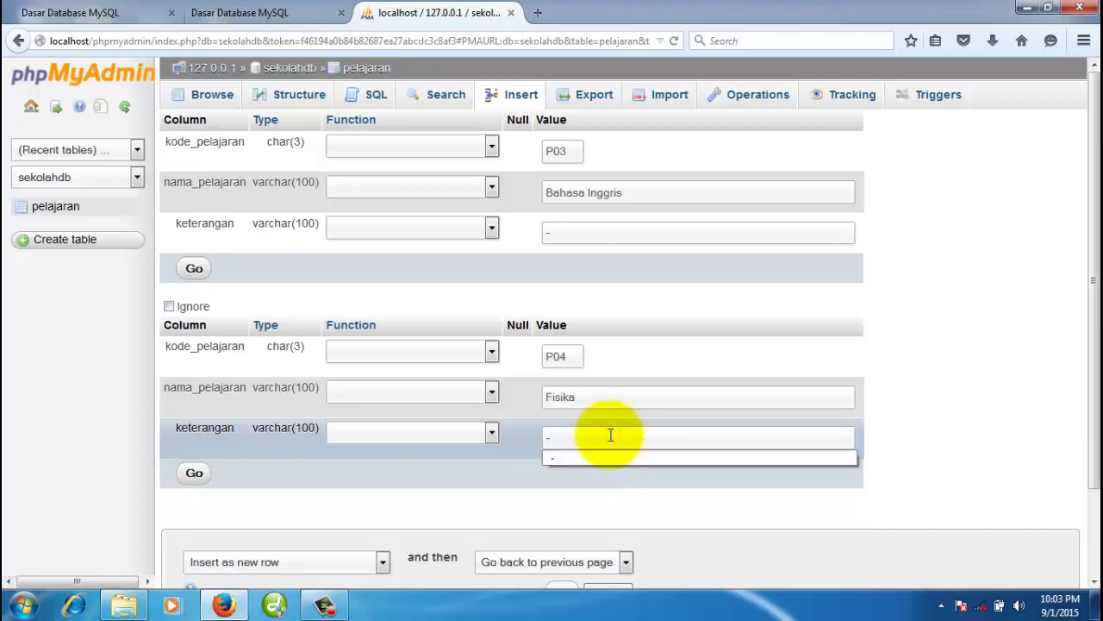
left_click(194, 476)
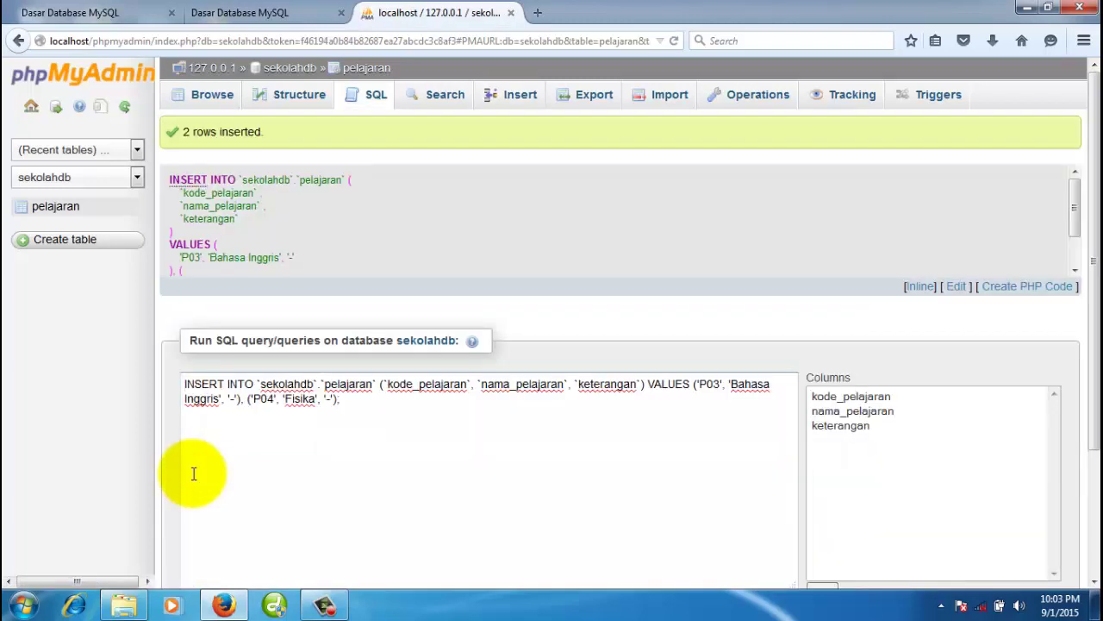
Browse the pelajaran table to see all four rows, including P03 Bahasa Inggris and P04 Fisika
left_click(213, 95)
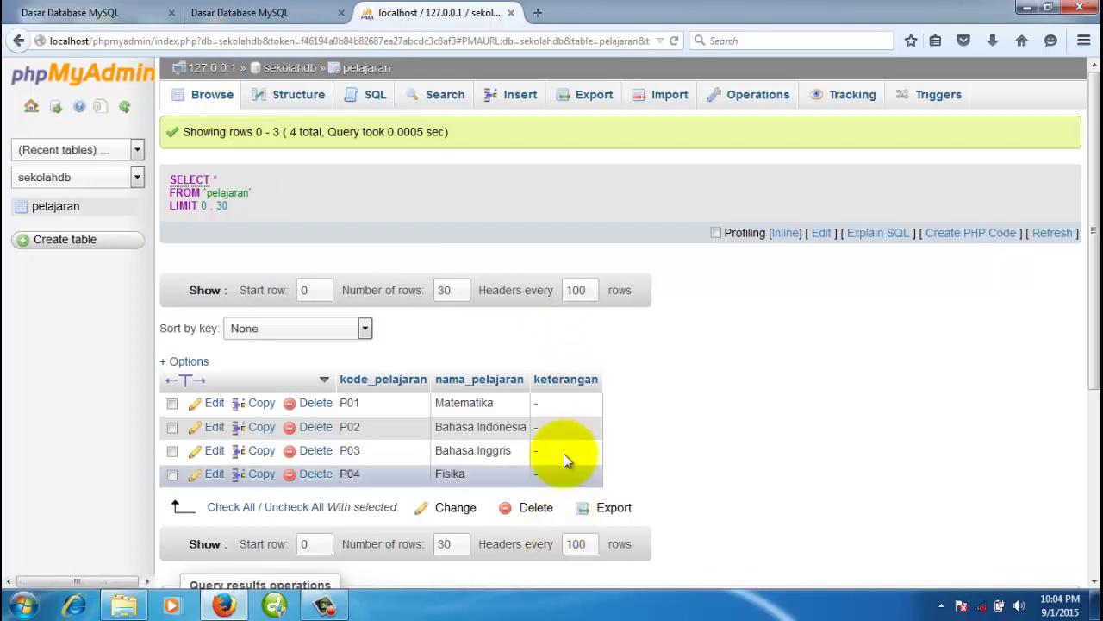
left_click(809, 402)
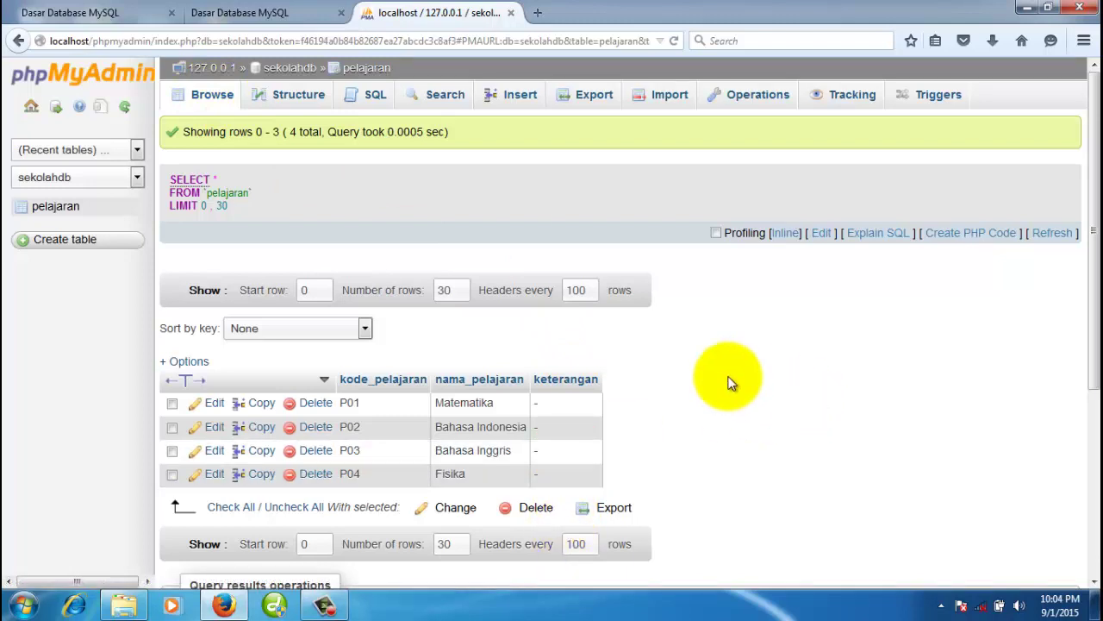
left_click(766, 404)
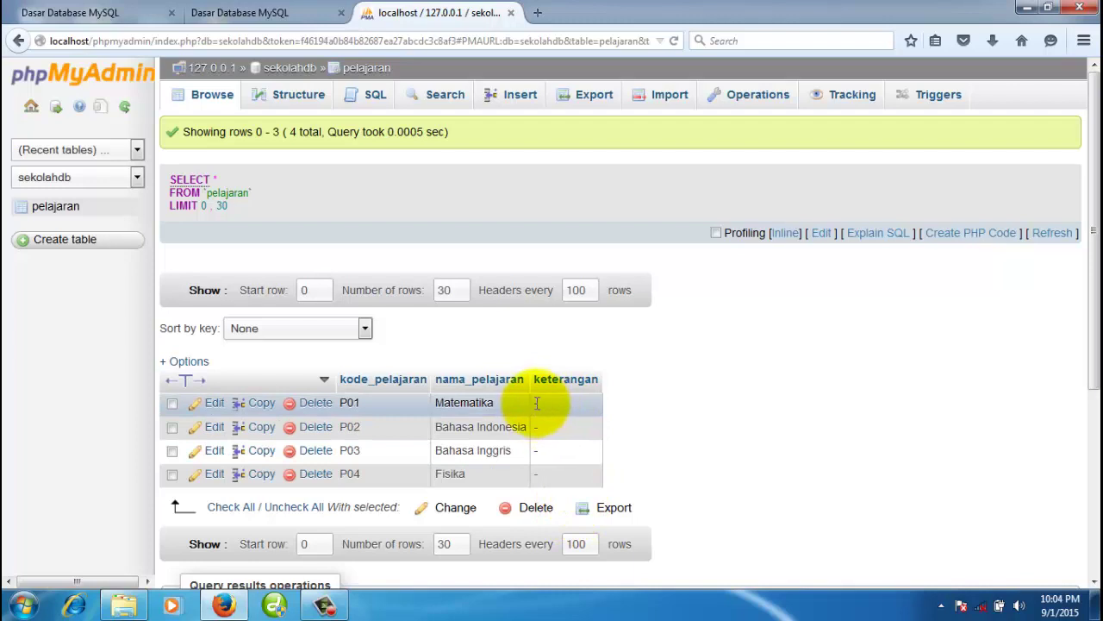
left_click(805, 409)
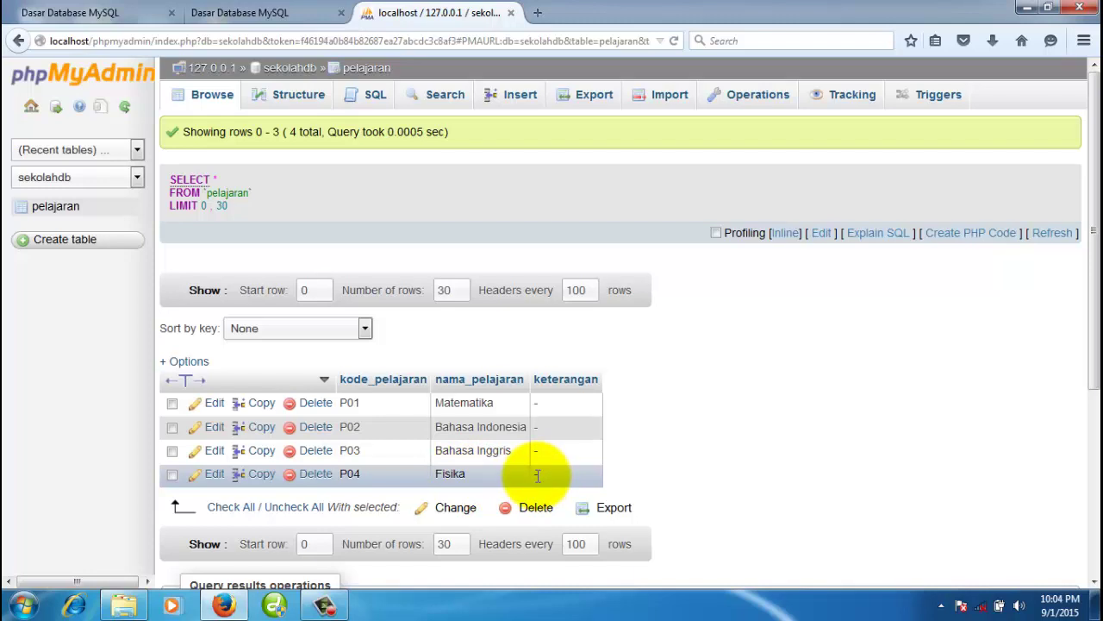
Edit row P04 so its keterangan reads 'Fisika Dasar' instead of '-', and save it
left_click(218, 480)
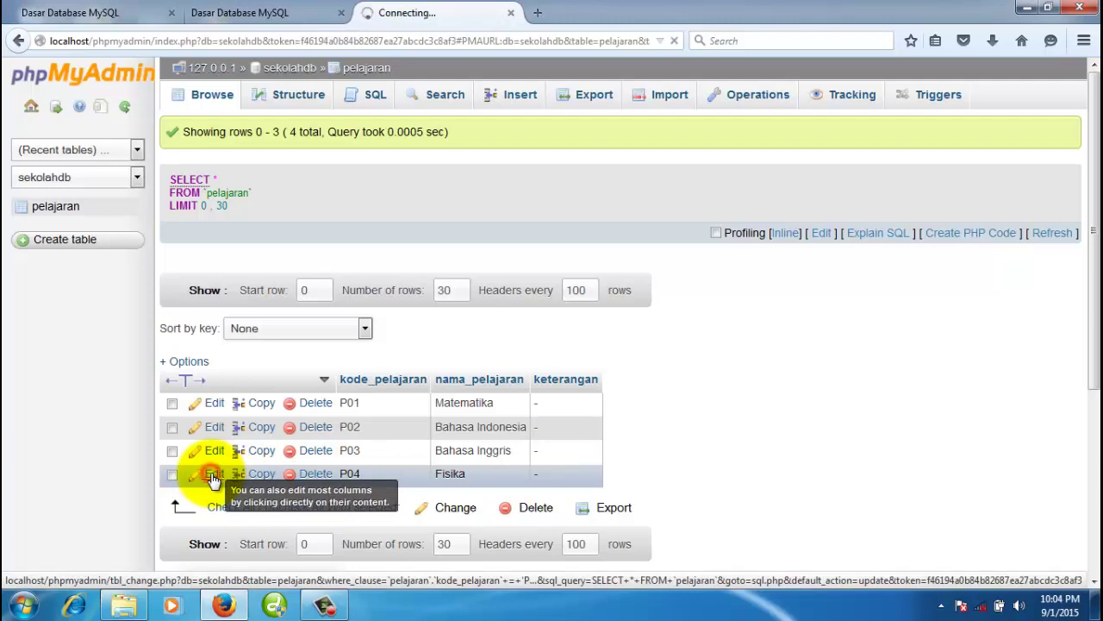
double_click(573, 228)
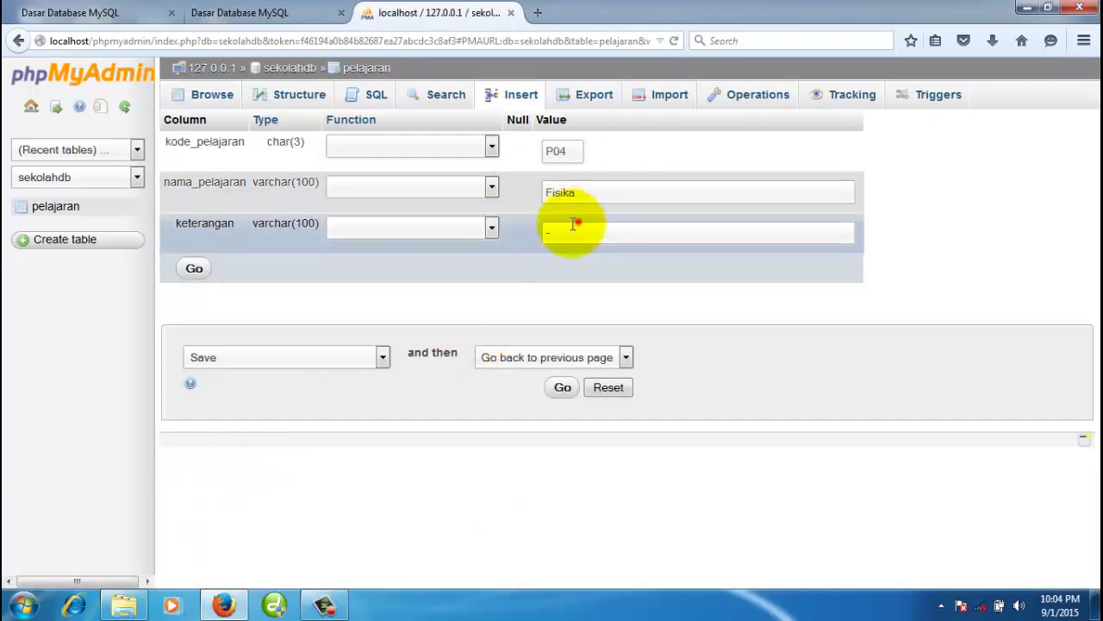
key("BackSpace")
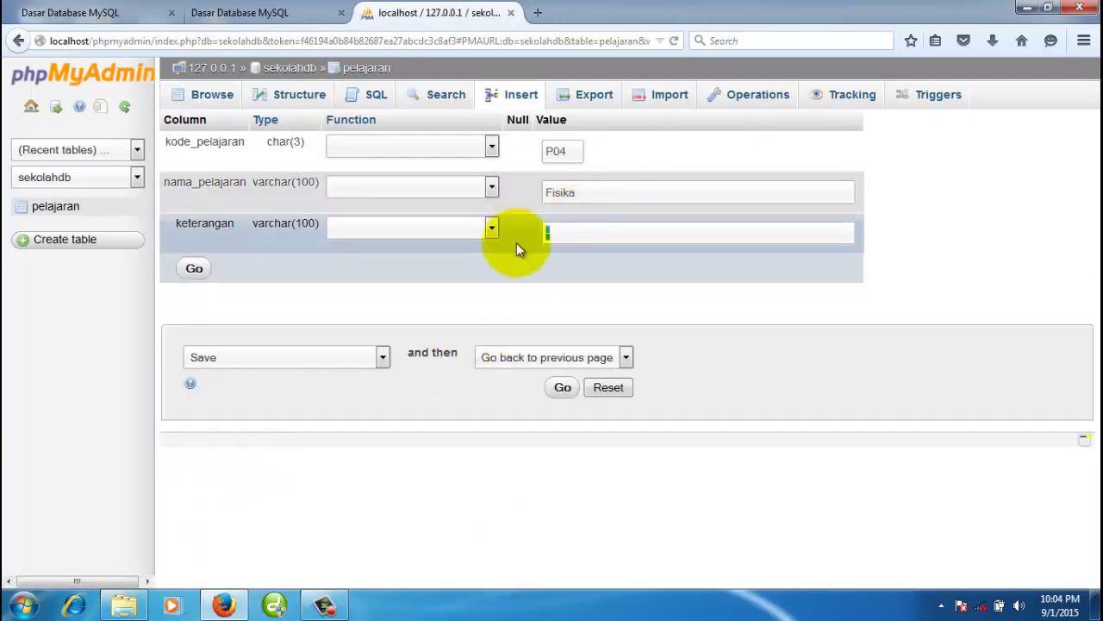
type("Dasar")
key("BackSpace")
key("BackSpace")
key("BackSpace")
key("BackSpace")
key("BackSpace")
type("Fisika Dasar")
left_click_drag(611, 239, 352, 263)
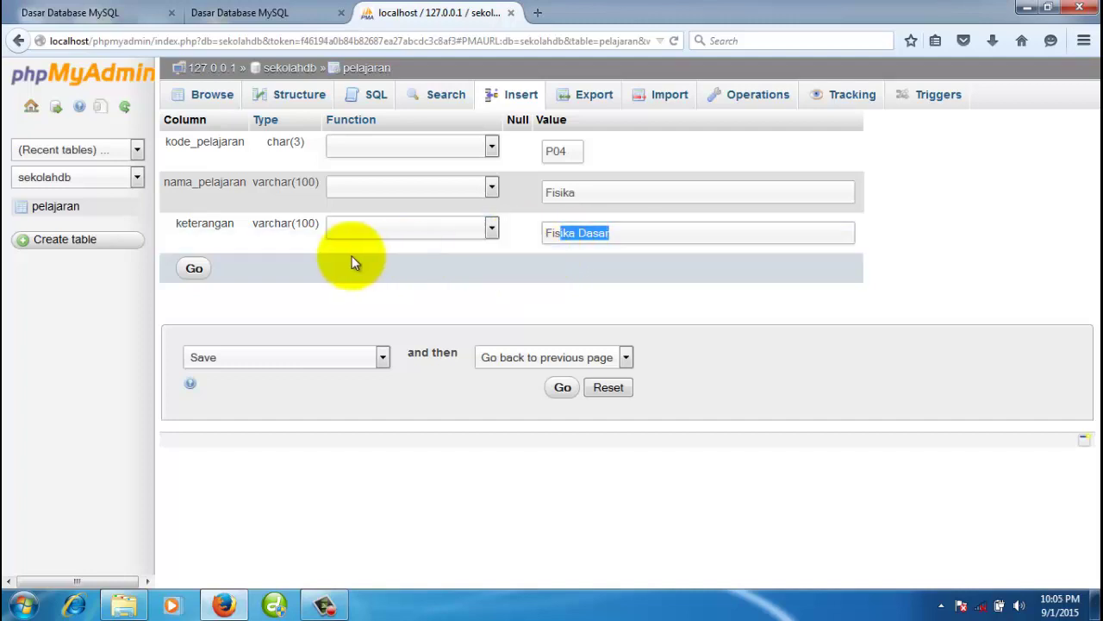
left_click(196, 268)
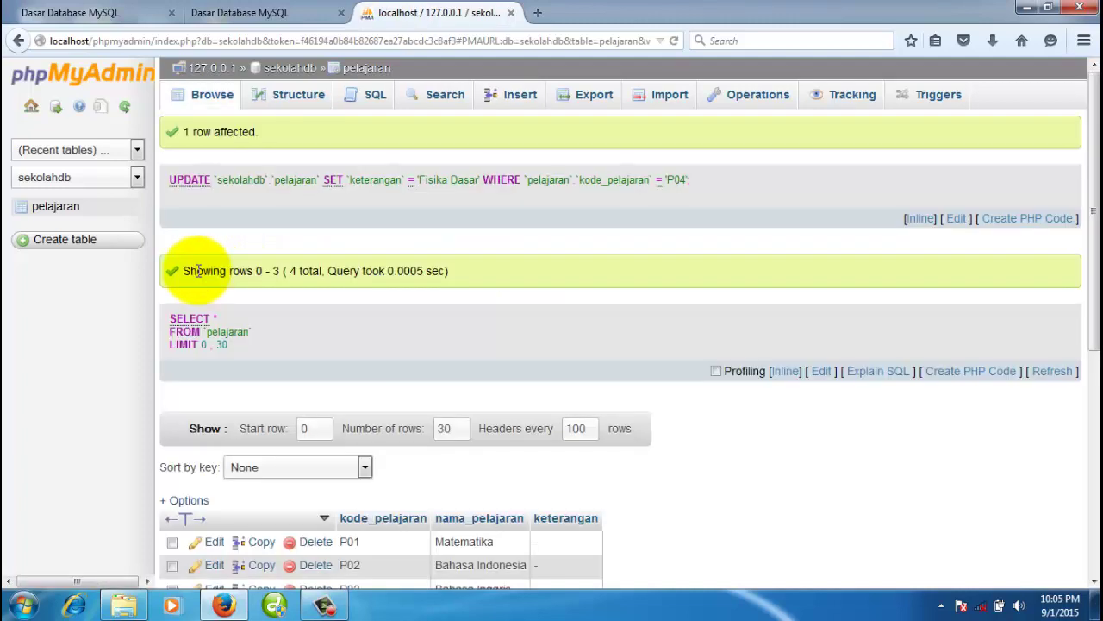
scroll(470, 381, "down", 3)
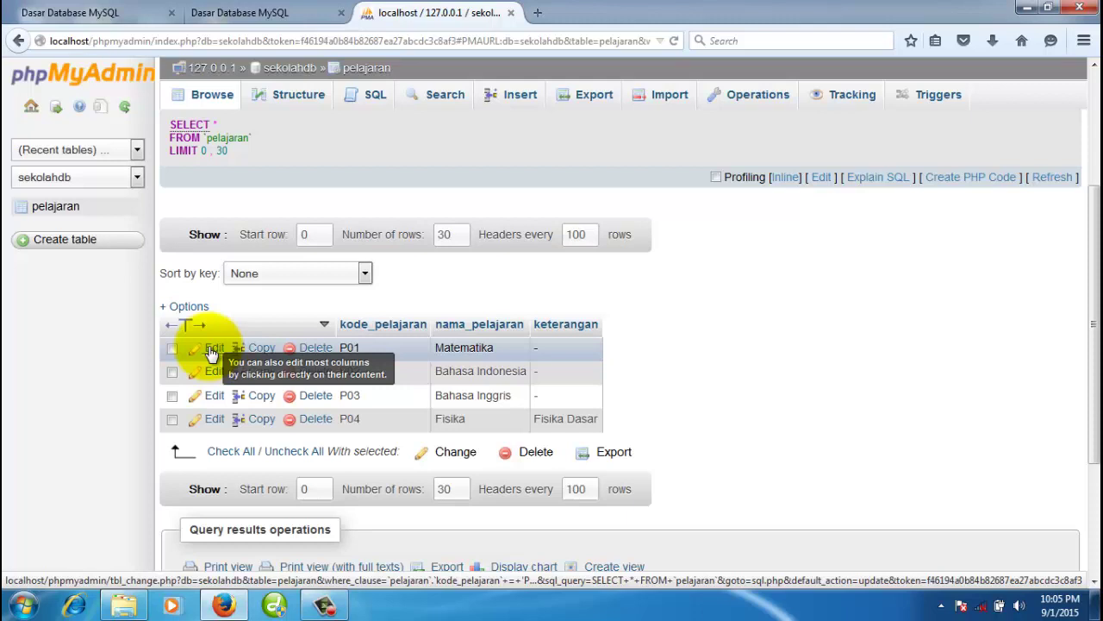
Delete row P04 Fisika and confirm, leaving rows P01, P02 and P03
left_click(853, 371)
scroll(776, 421, "up", 3)
scroll(773, 422, "down", 3)
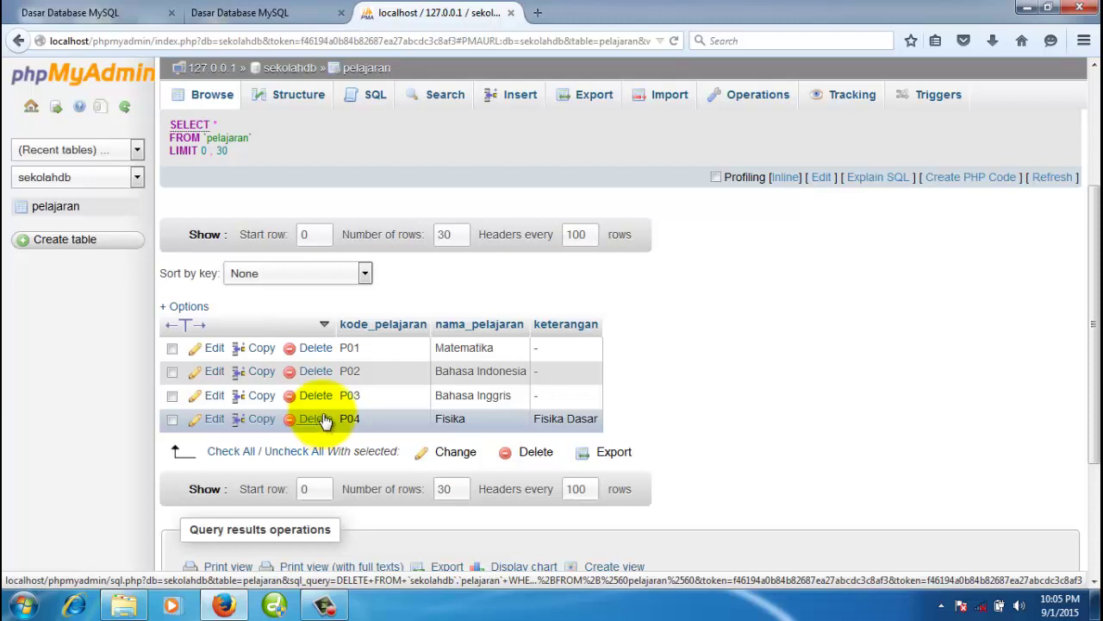
triple_click(798, 385)
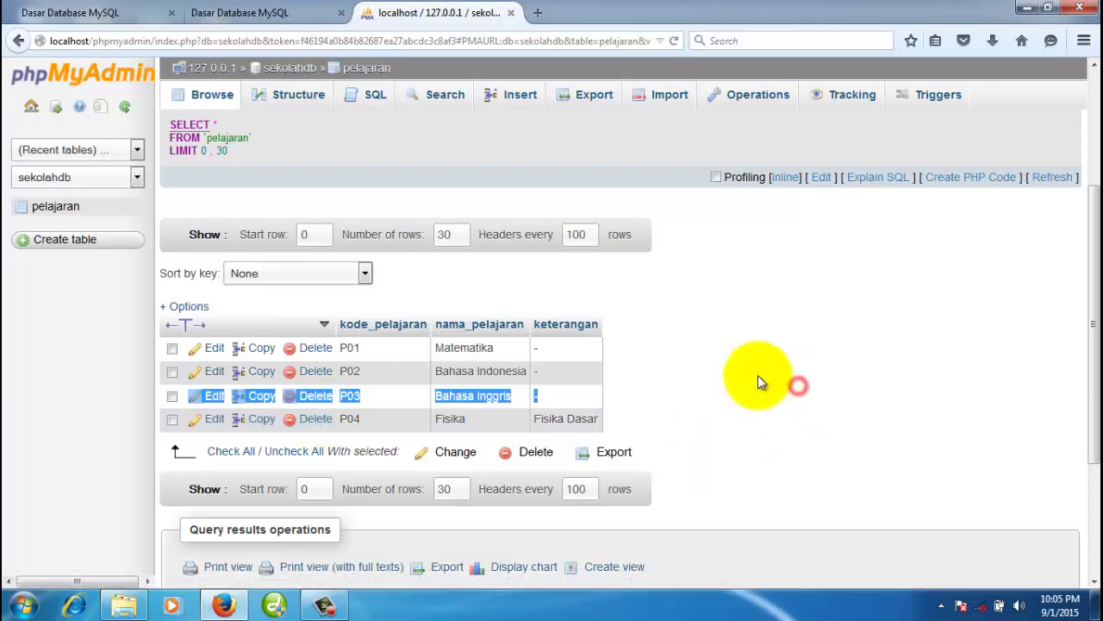
left_click(681, 425)
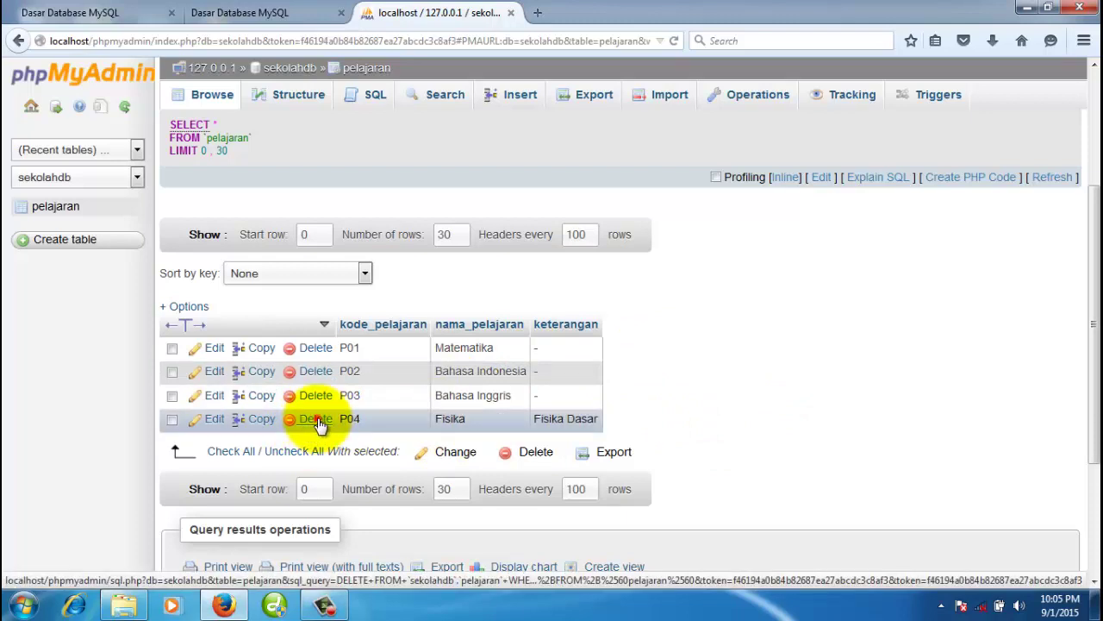
left_click(317, 421)
left_click(651, 287)
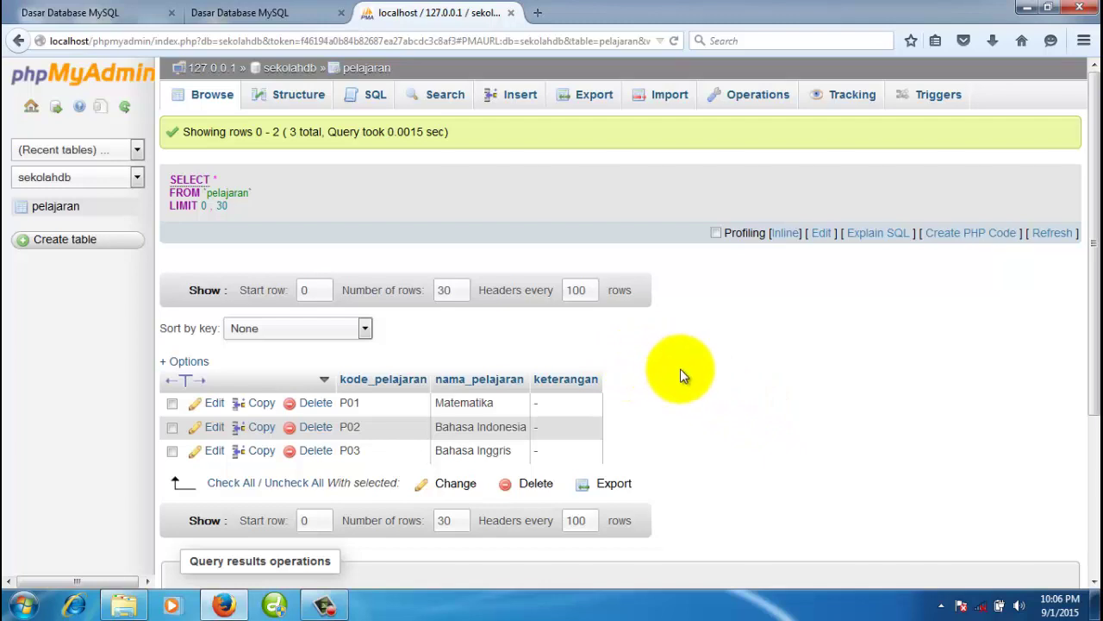
left_click(742, 395)
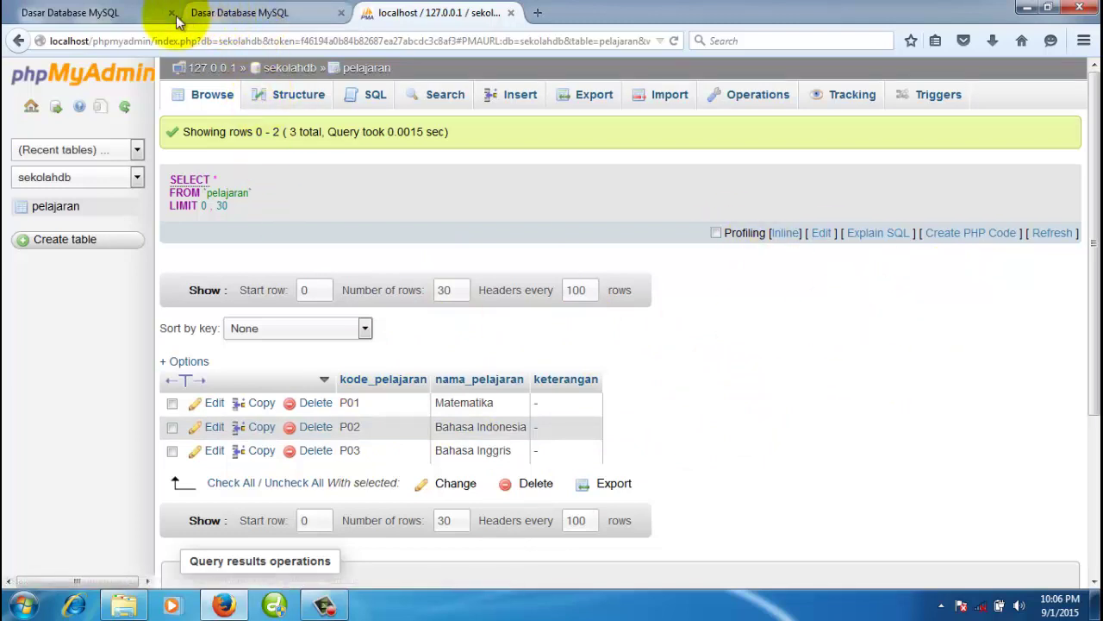
Advance the Dasar Database MySQL slides to the siswa table, then return to the relationship diagram tab
left_click(222, 16)
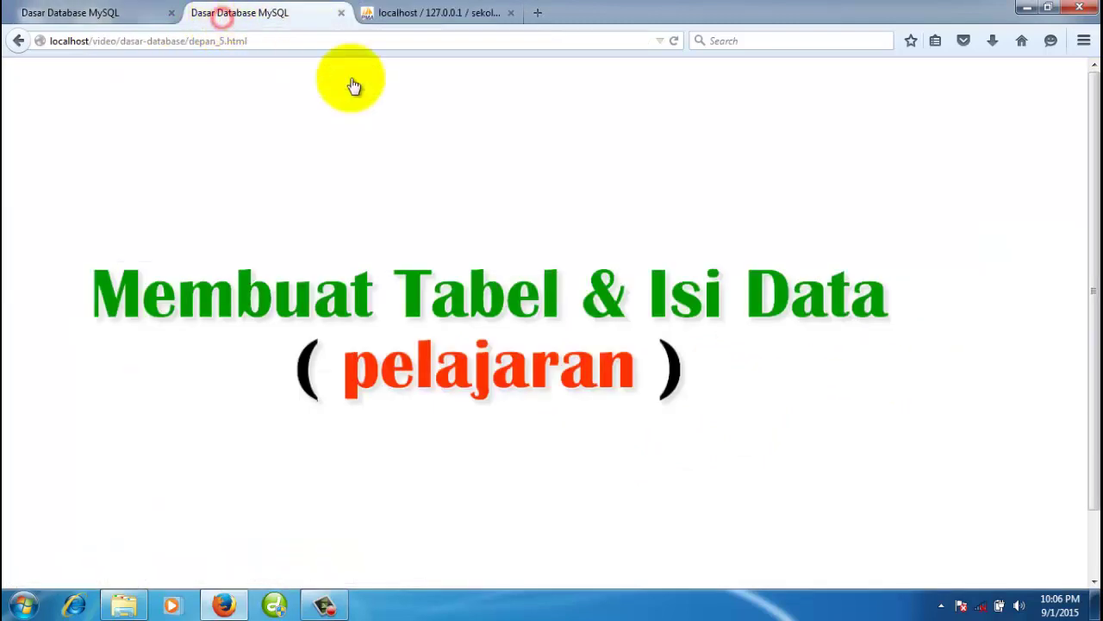
left_click(534, 329)
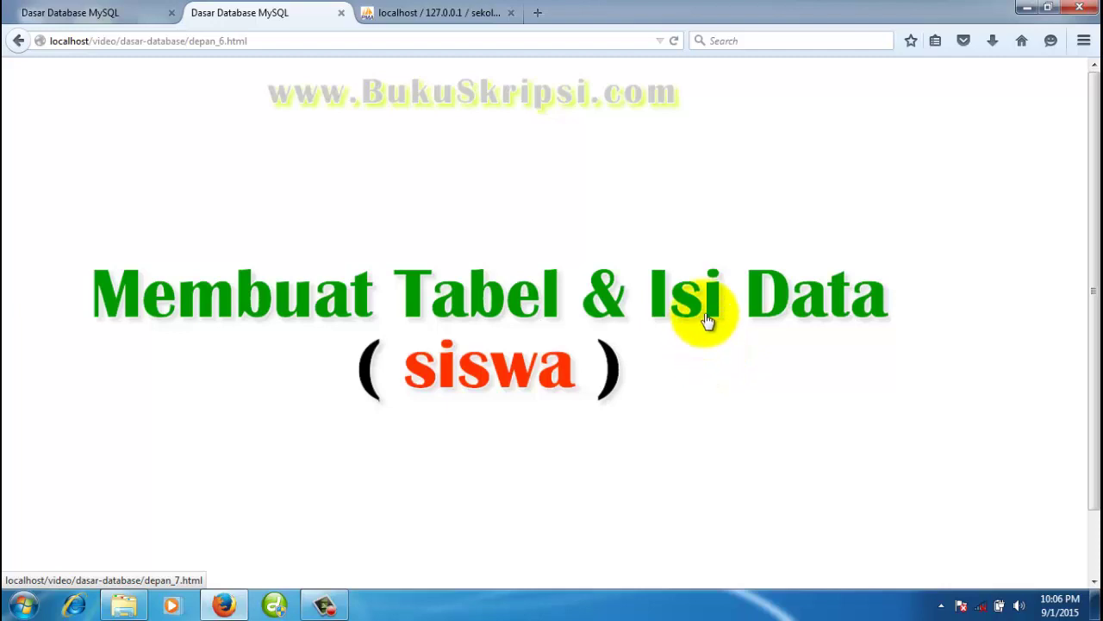
left_click(102, 14)
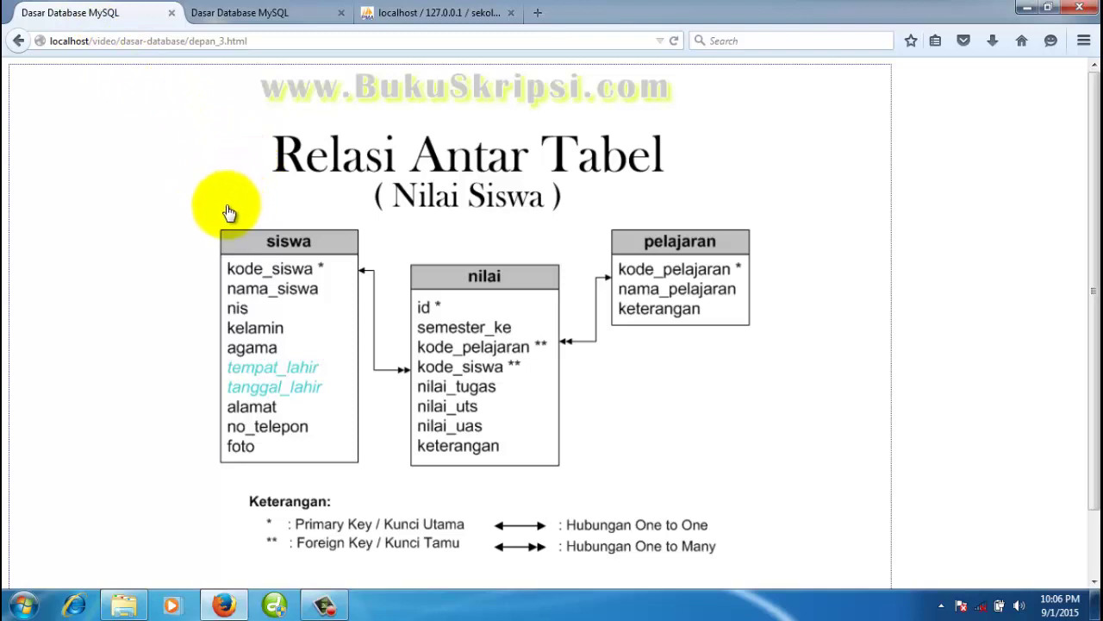
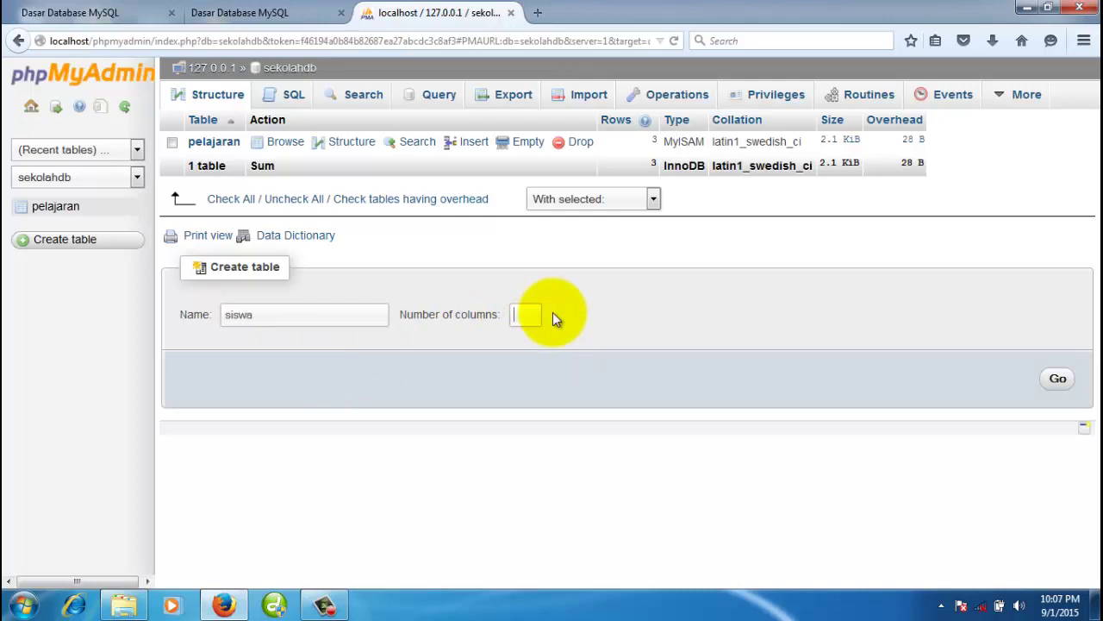
Create the siswa table with 8 columns to get its column-definition form
type("8")
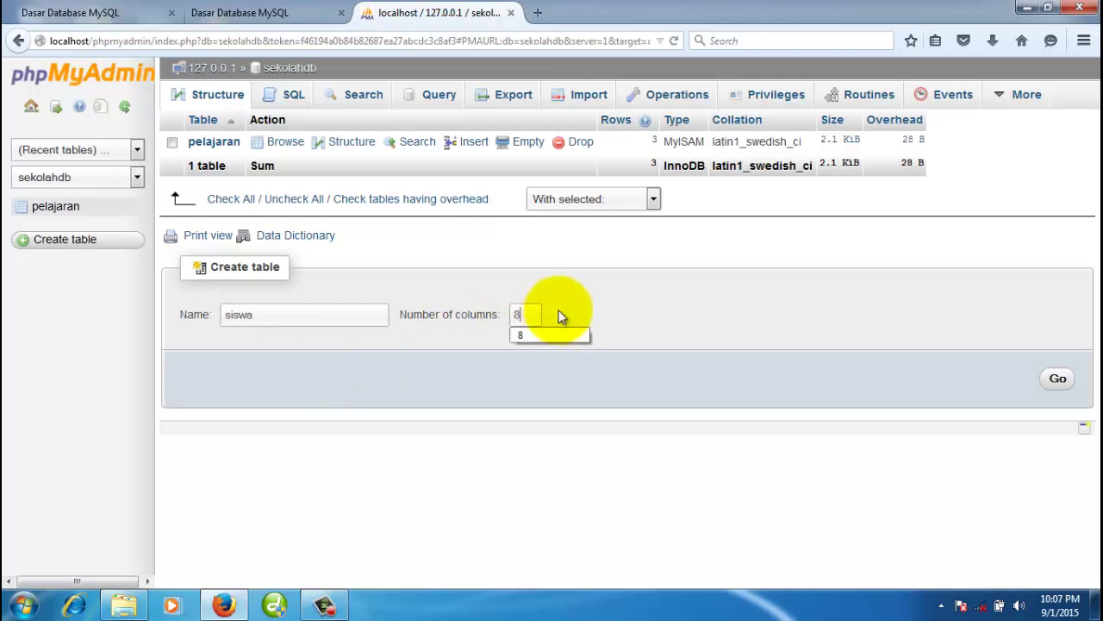
left_click(705, 306)
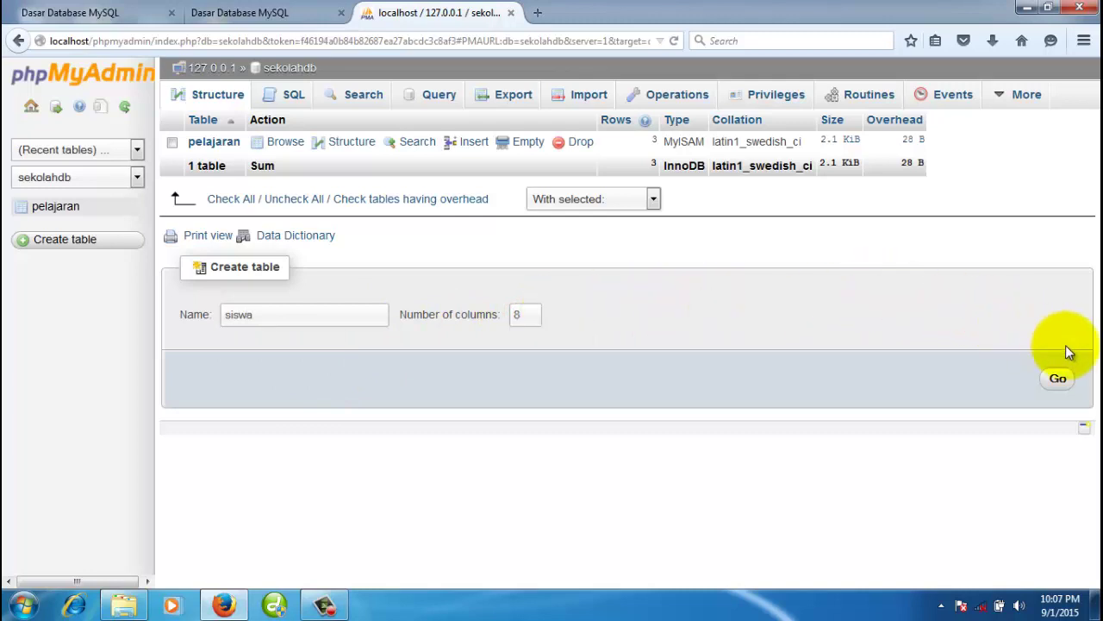
left_click(1058, 380)
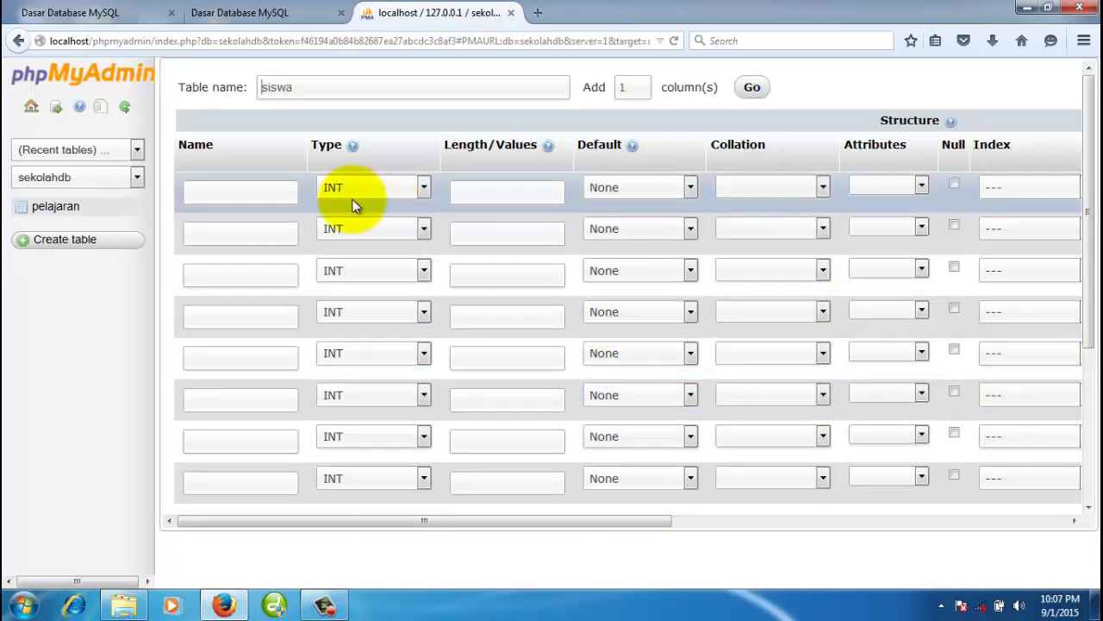
Name the first three columns kode_siswa, nama_siswa and nis, checking the table diagram
left_click(255, 197)
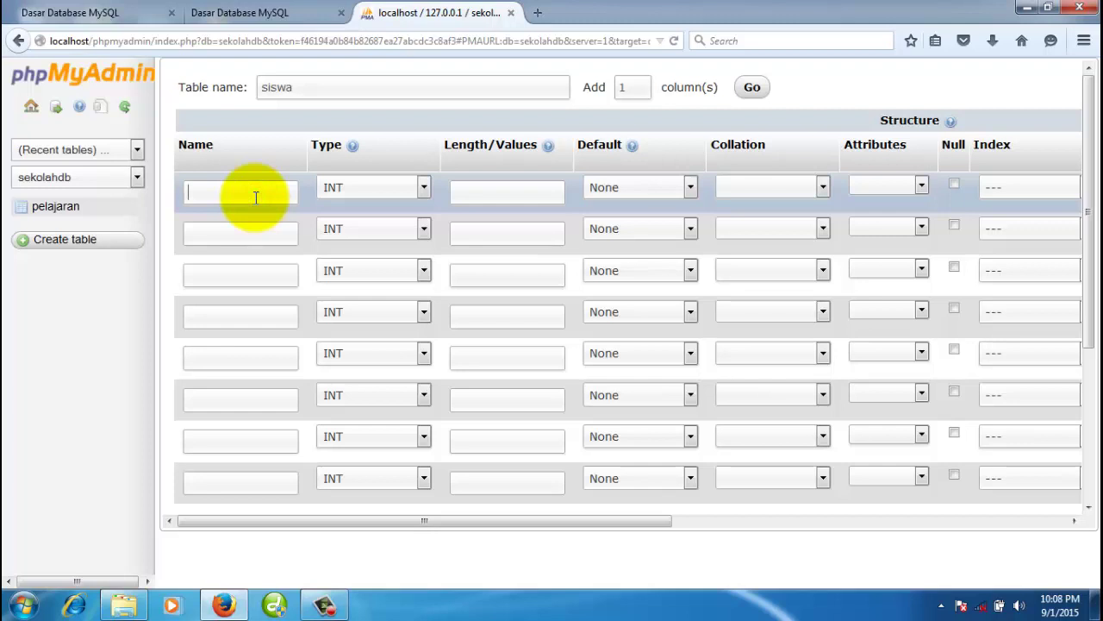
type("kode_siswa")
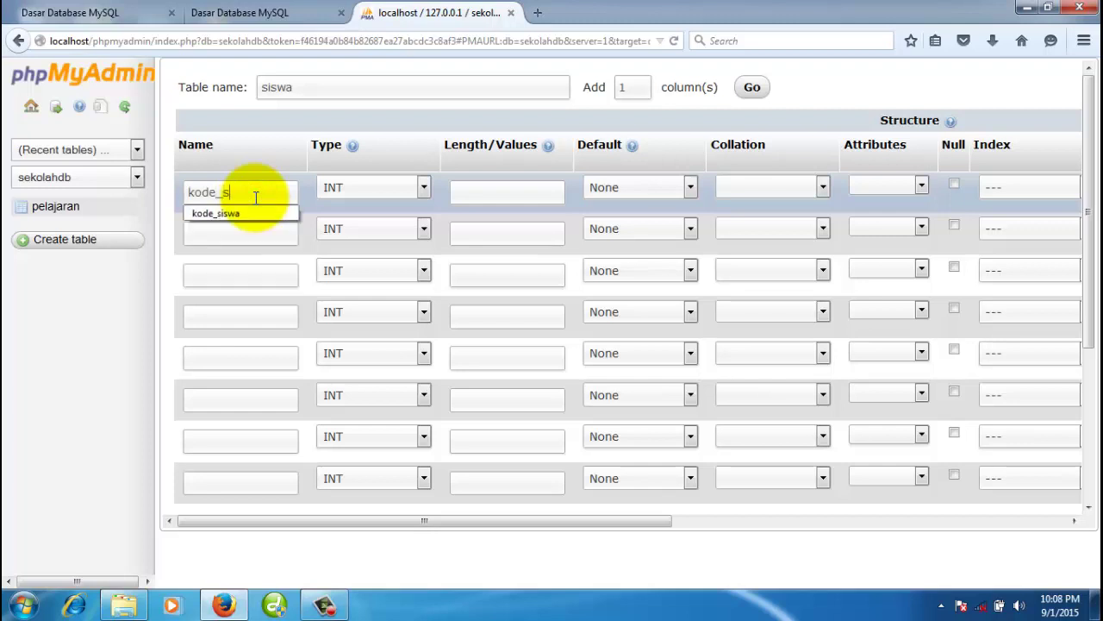
left_click(240, 274)
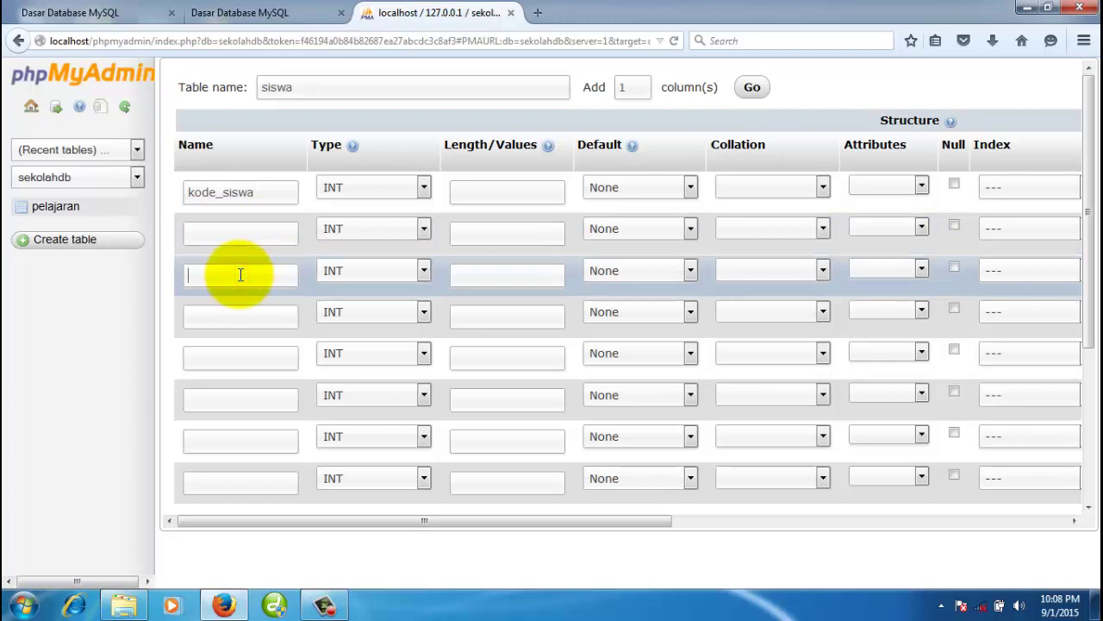
left_click(253, 235)
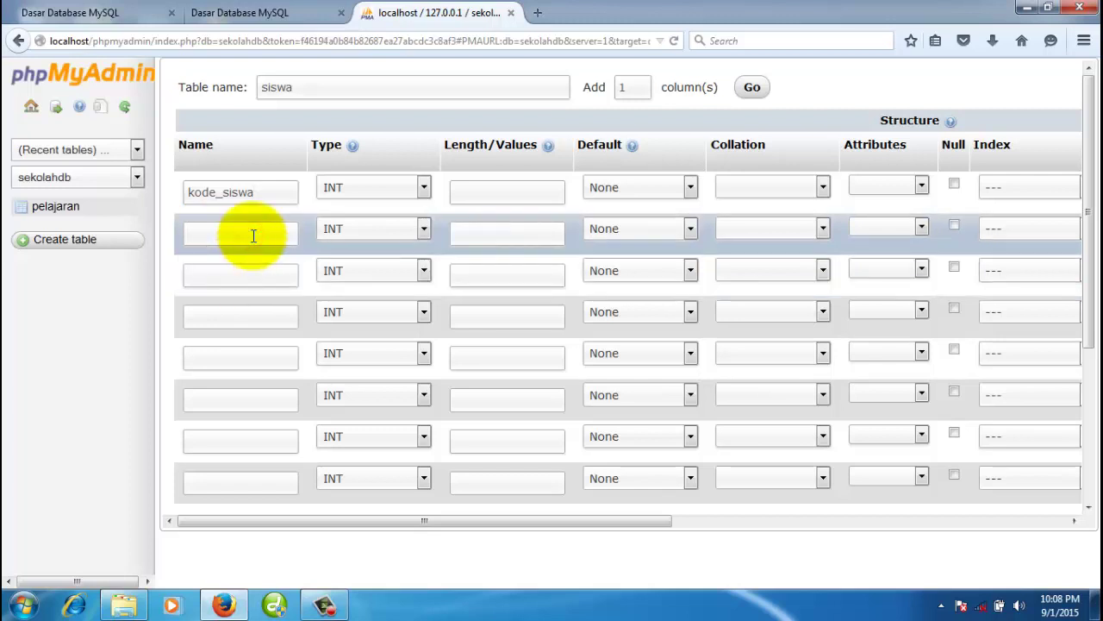
type("nama_sisw")
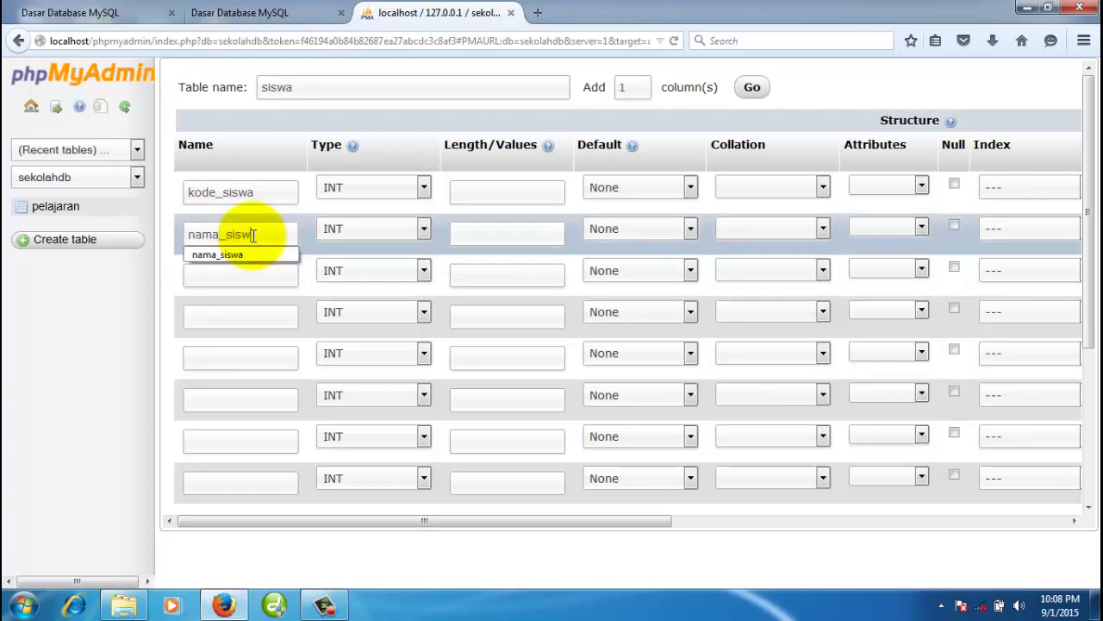
type("a")
left_click(256, 274)
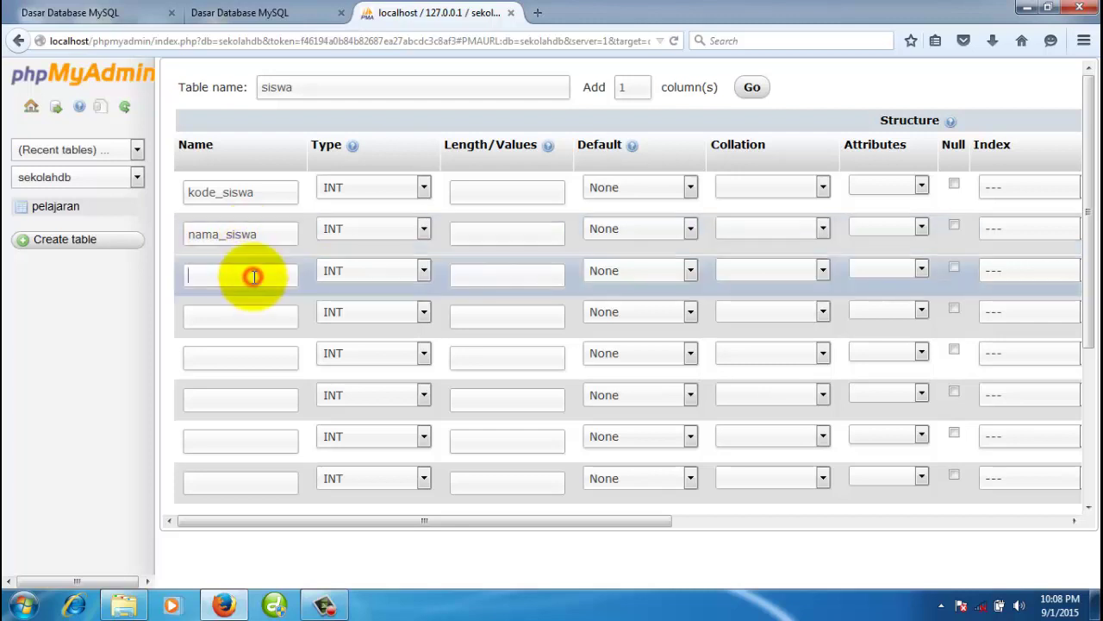
type("nis")
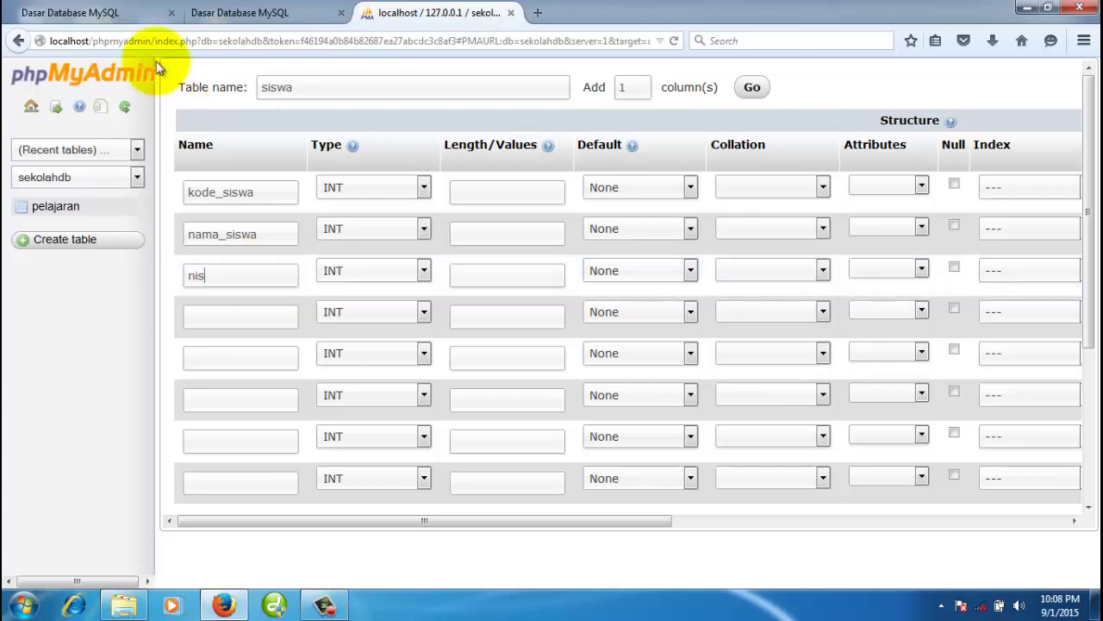
left_click(131, 15)
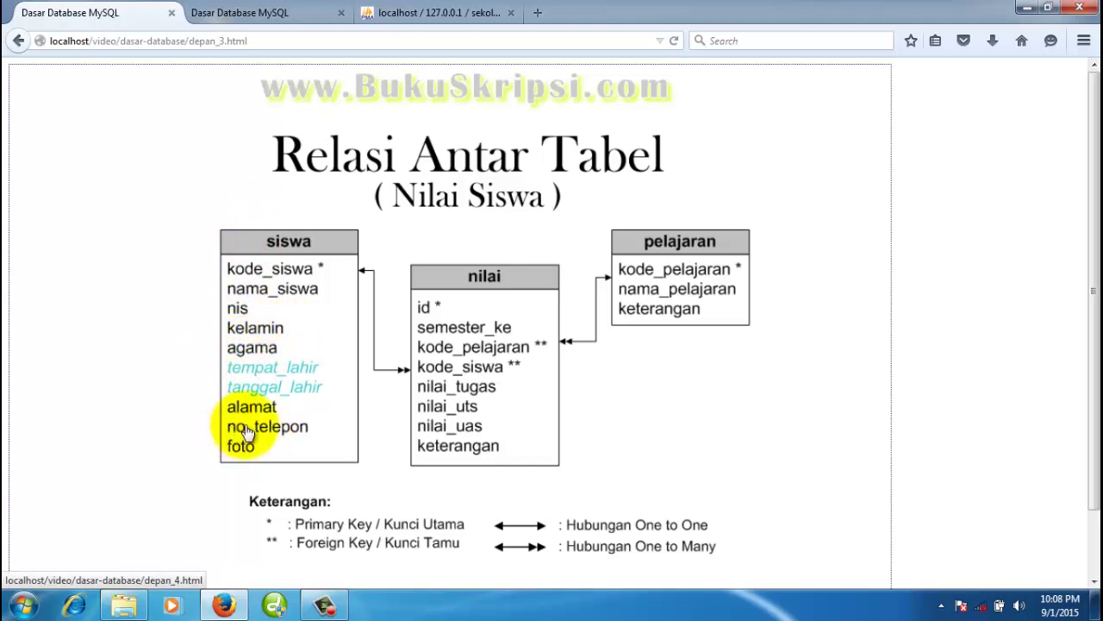
left_click(445, 16)
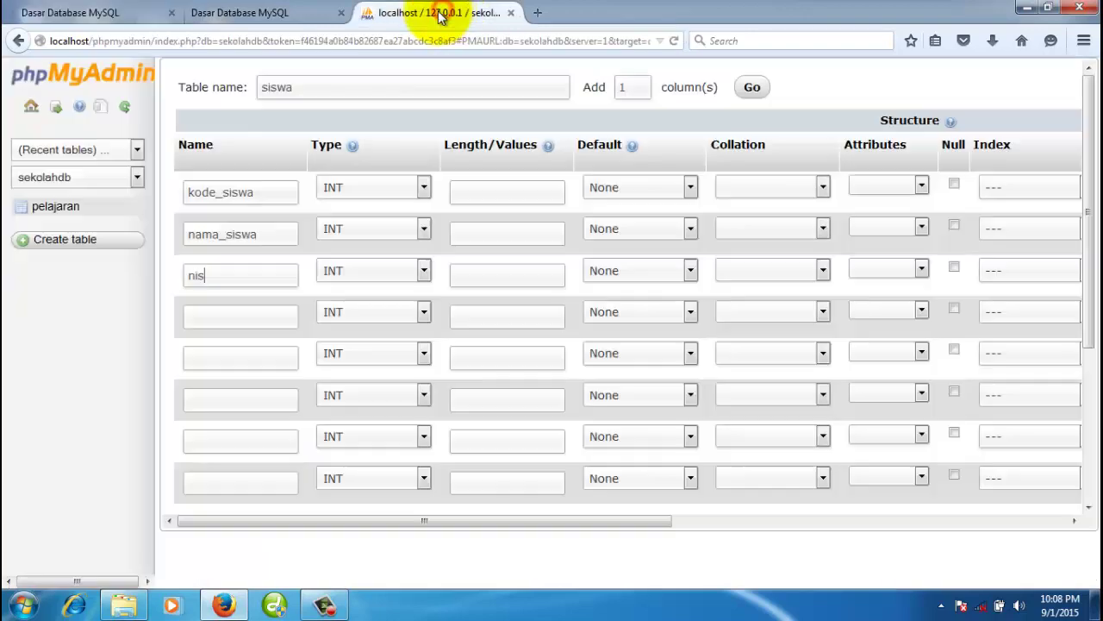
Name the remaining columns kelamin, agama, alamat, no_telepon and foto
left_click(231, 320)
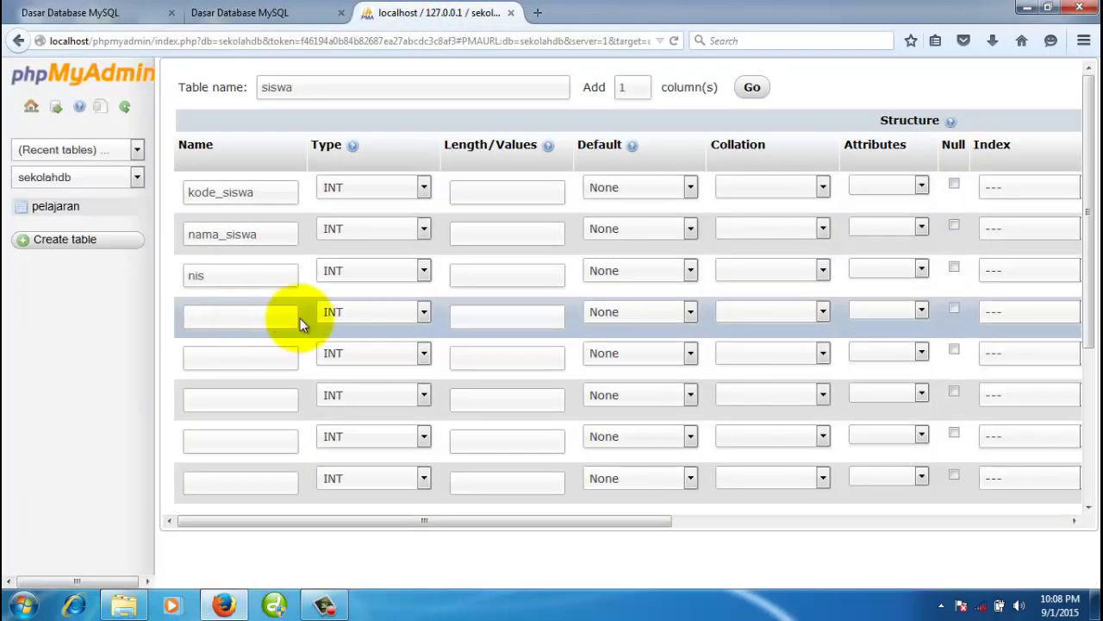
type("kelamin")
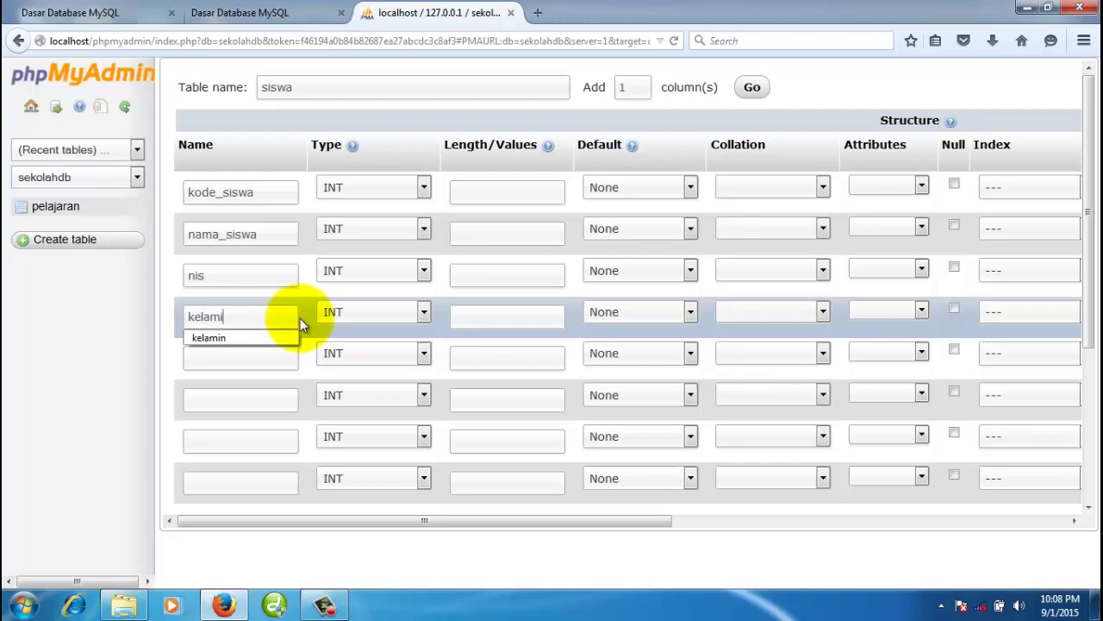
left_click(248, 361)
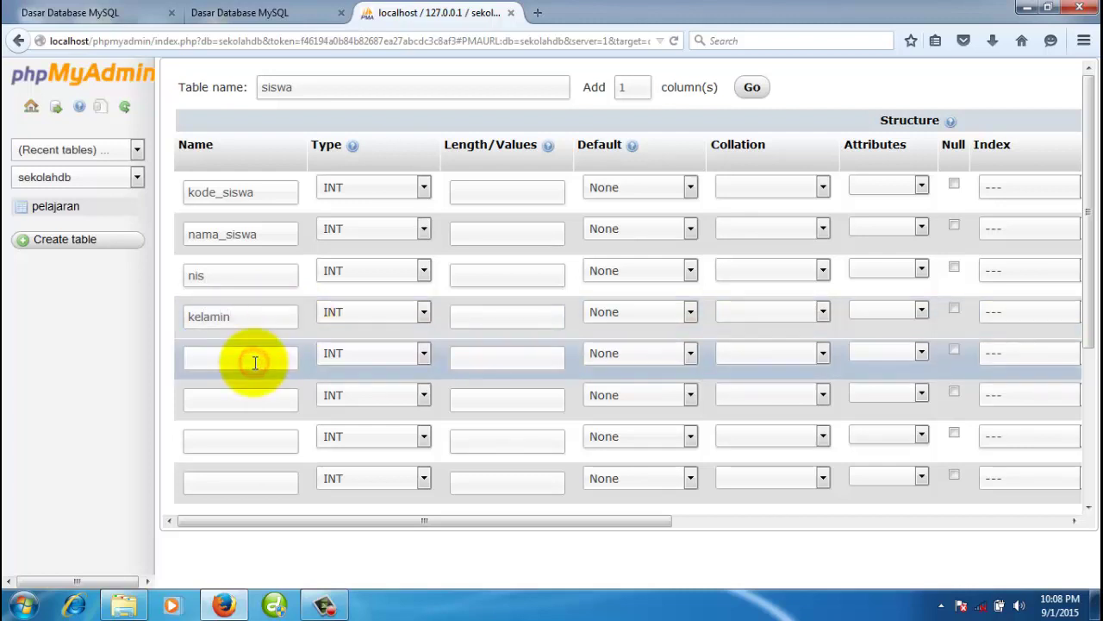
type("agama")
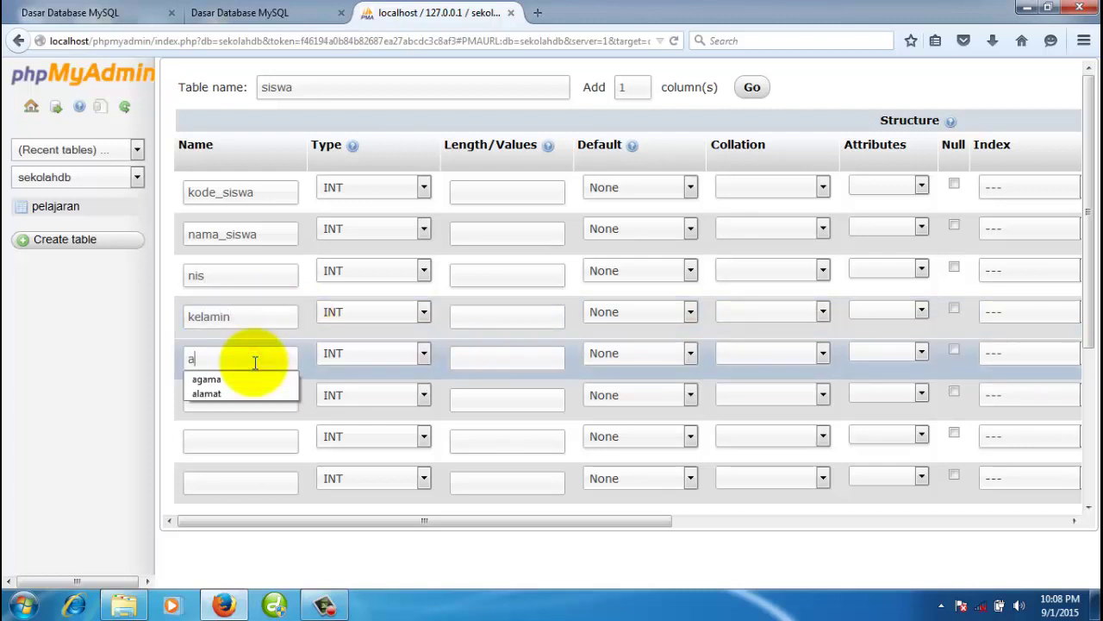
left_click(256, 401)
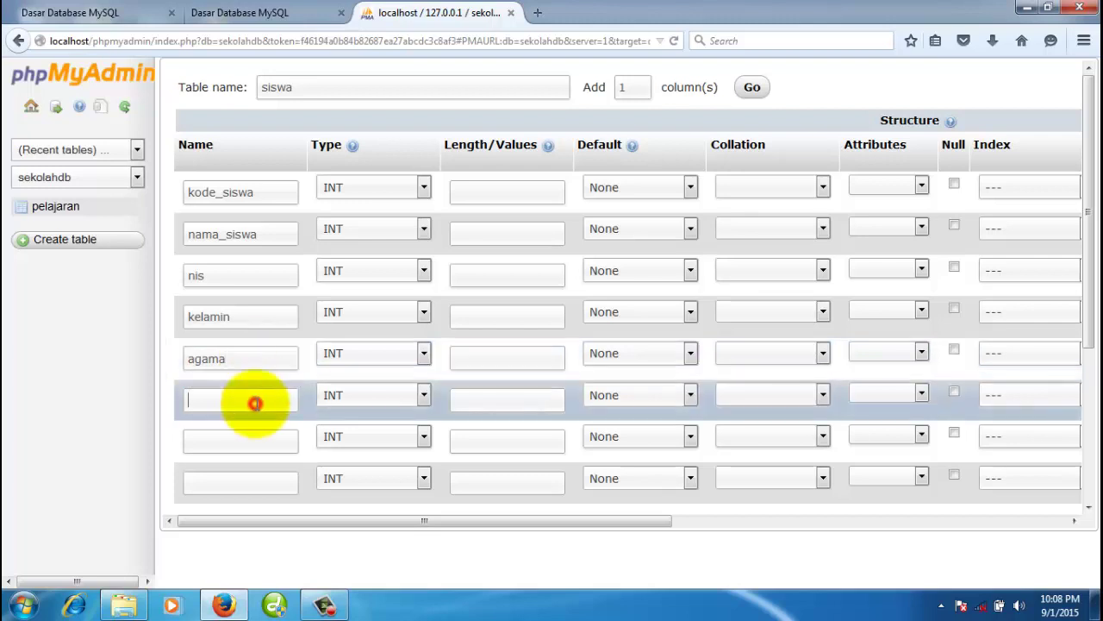
type("alamat")
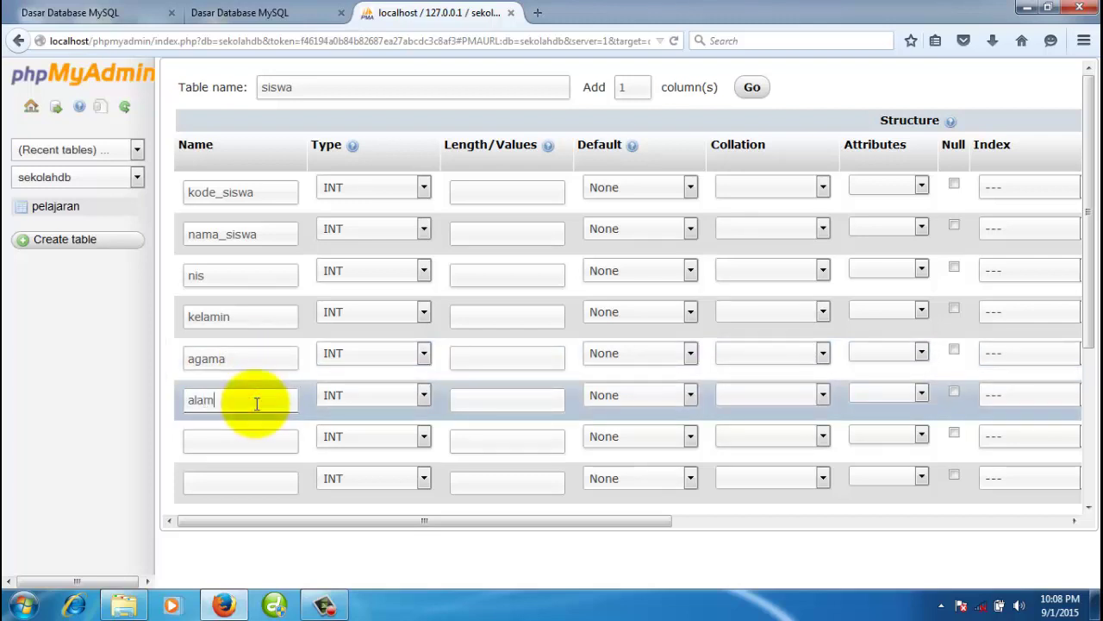
left_click(247, 436)
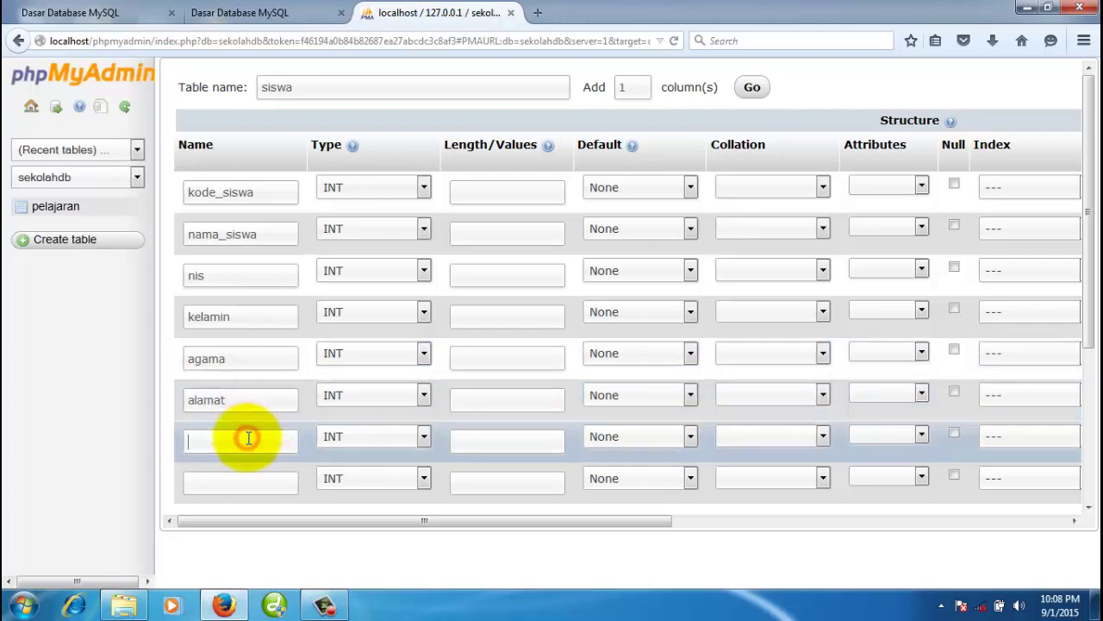
type("no_telepon")
left_click(243, 484)
type("foto")
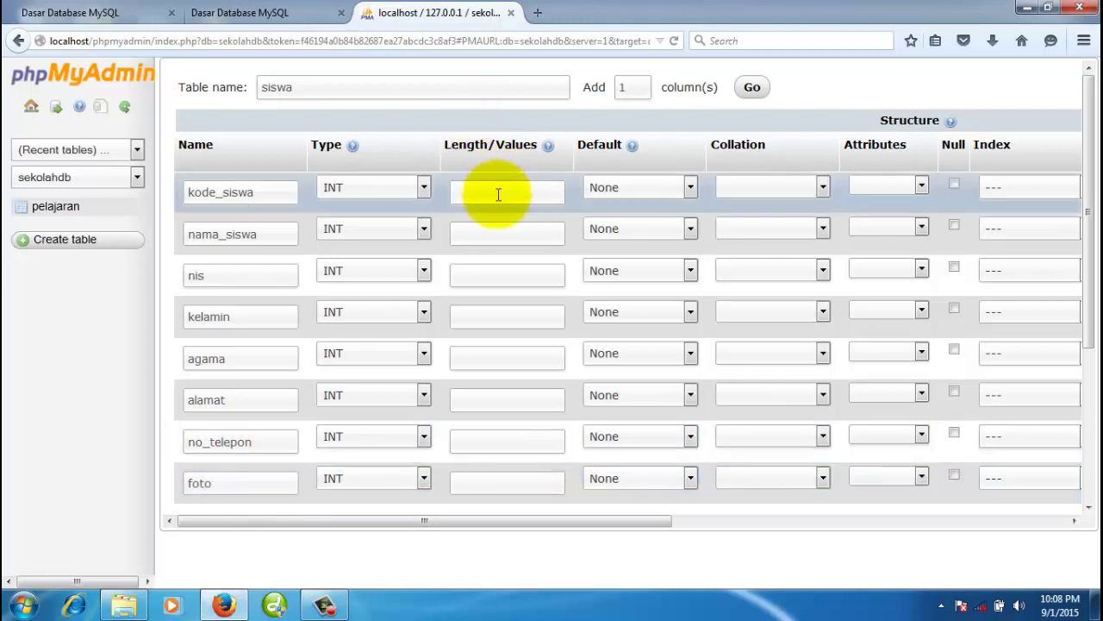
Make kode_siswa a CHAR column with length 4
left_click(267, 189)
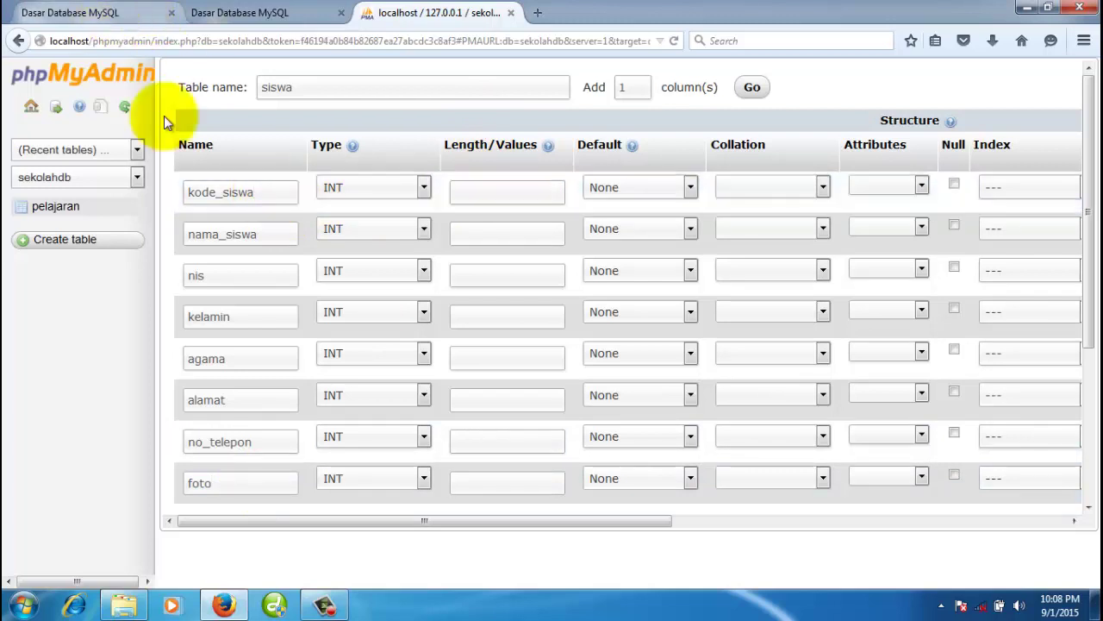
left_click(267, 194)
left_click_drag(251, 195, 189, 193)
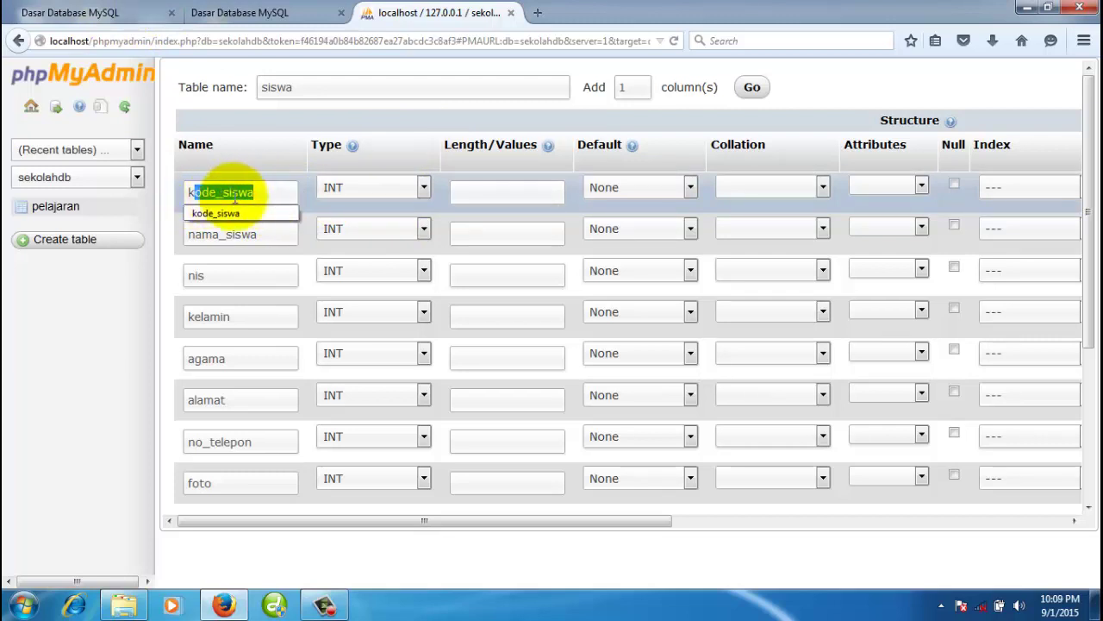
left_click(270, 192)
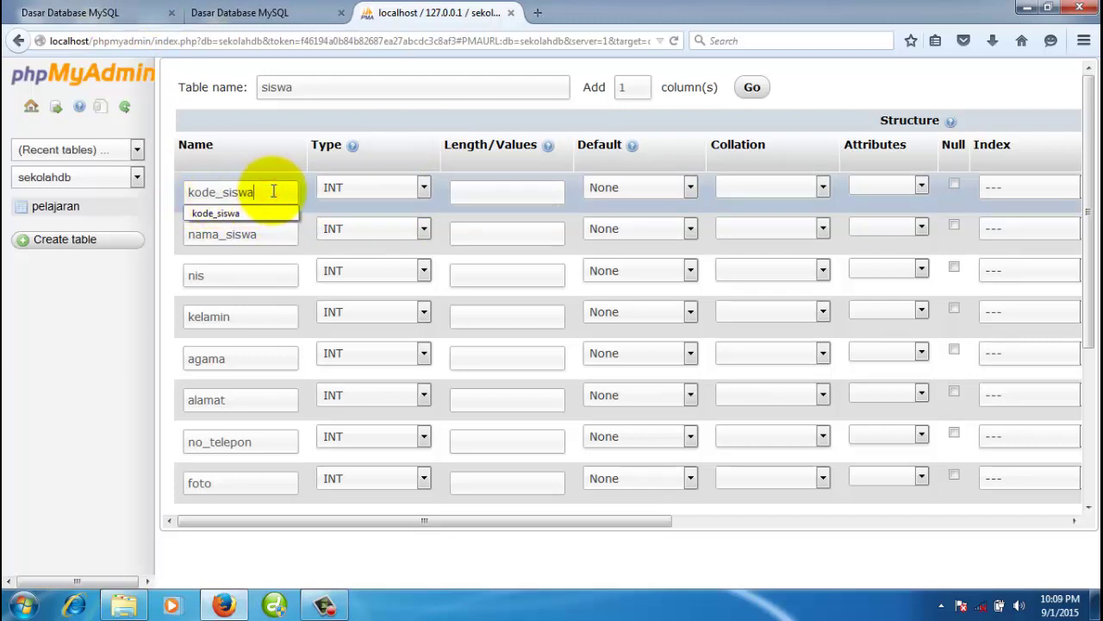
left_click(369, 190)
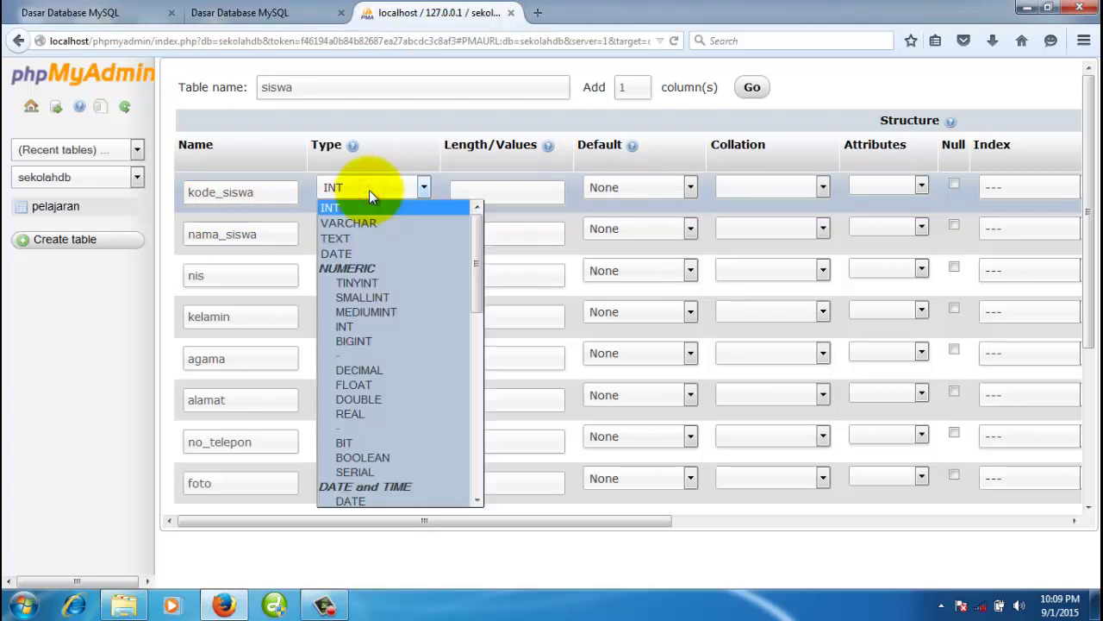
key("c")
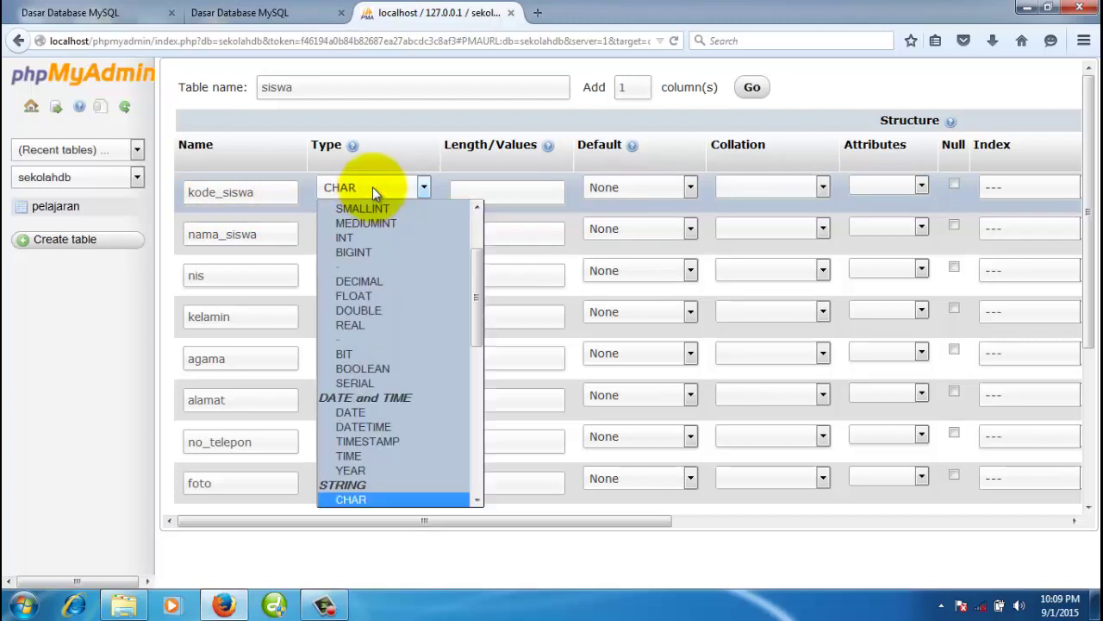
left_click(284, 185)
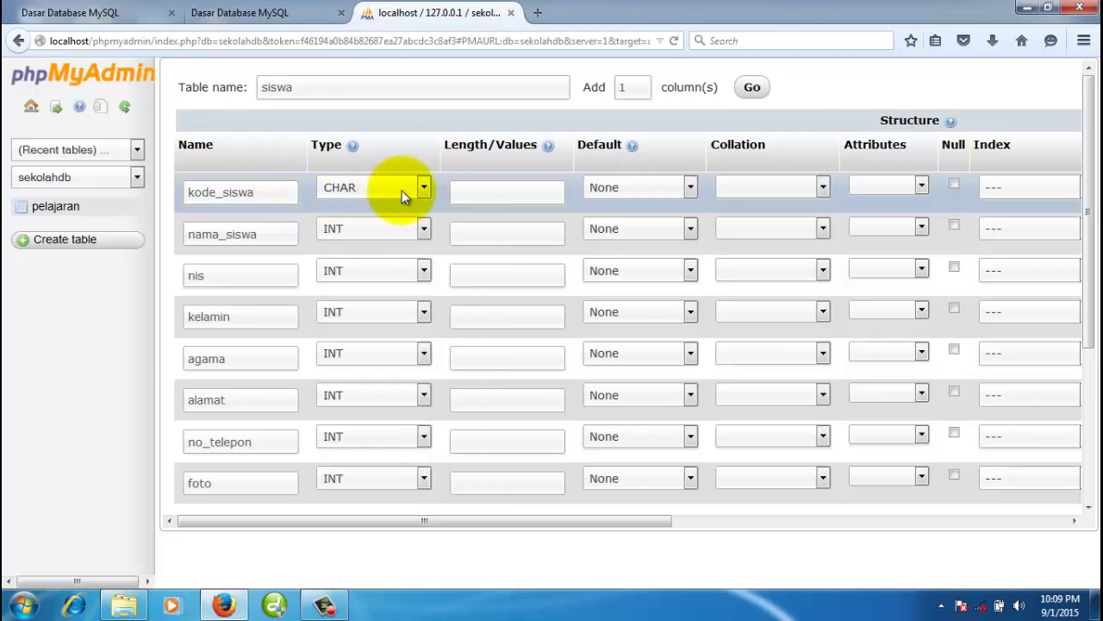
left_click(401, 191)
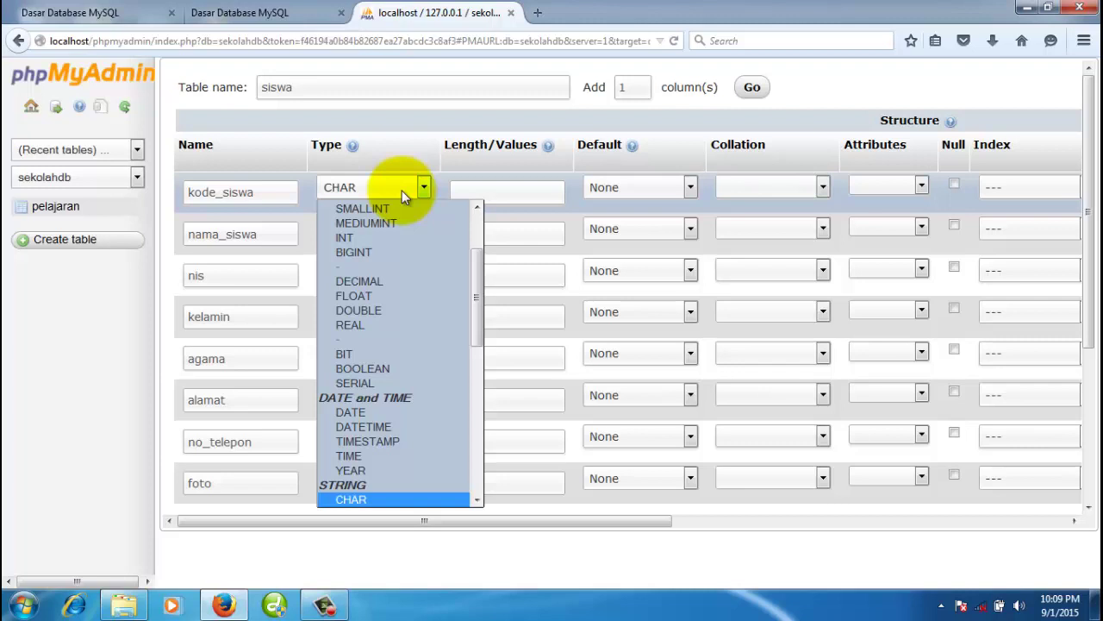
left_click(365, 500)
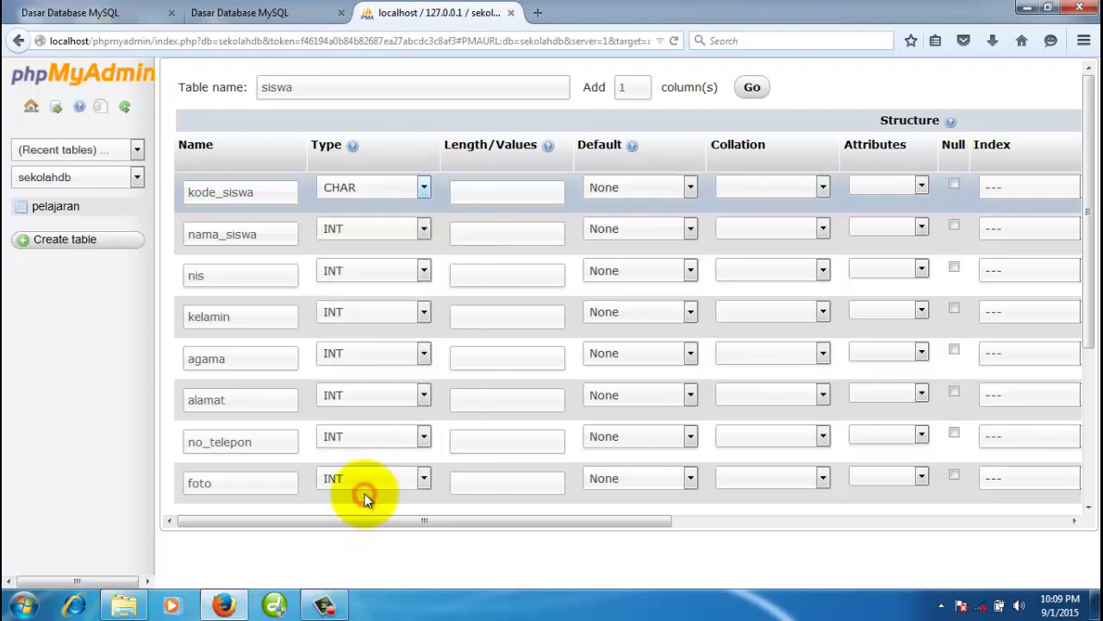
left_click(393, 181)
left_click_drag(475, 270, 387, 187)
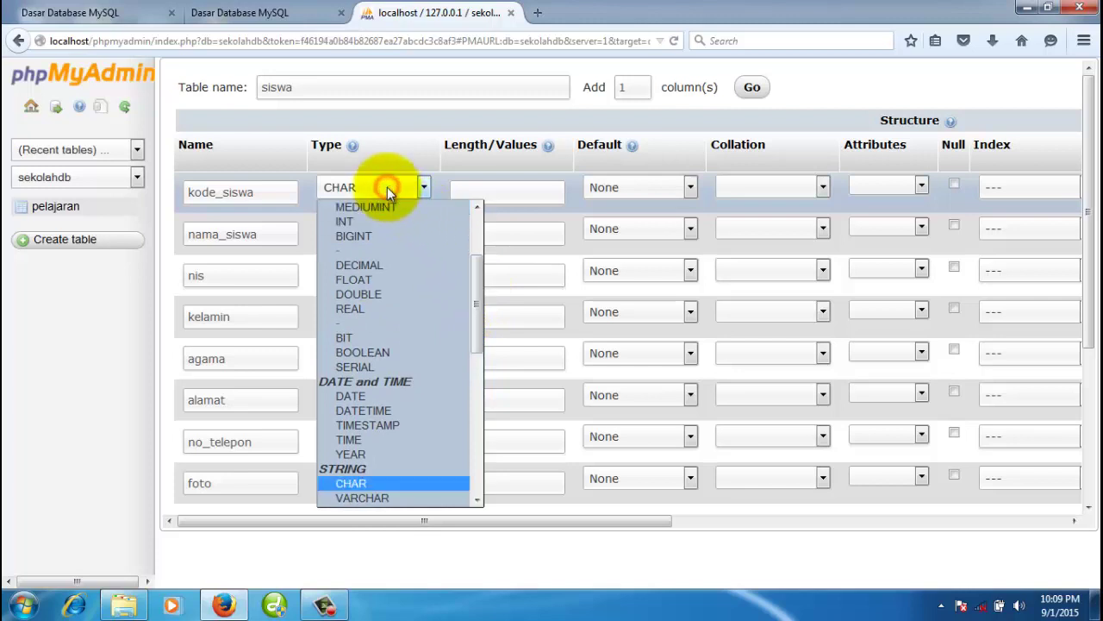
left_click(453, 187)
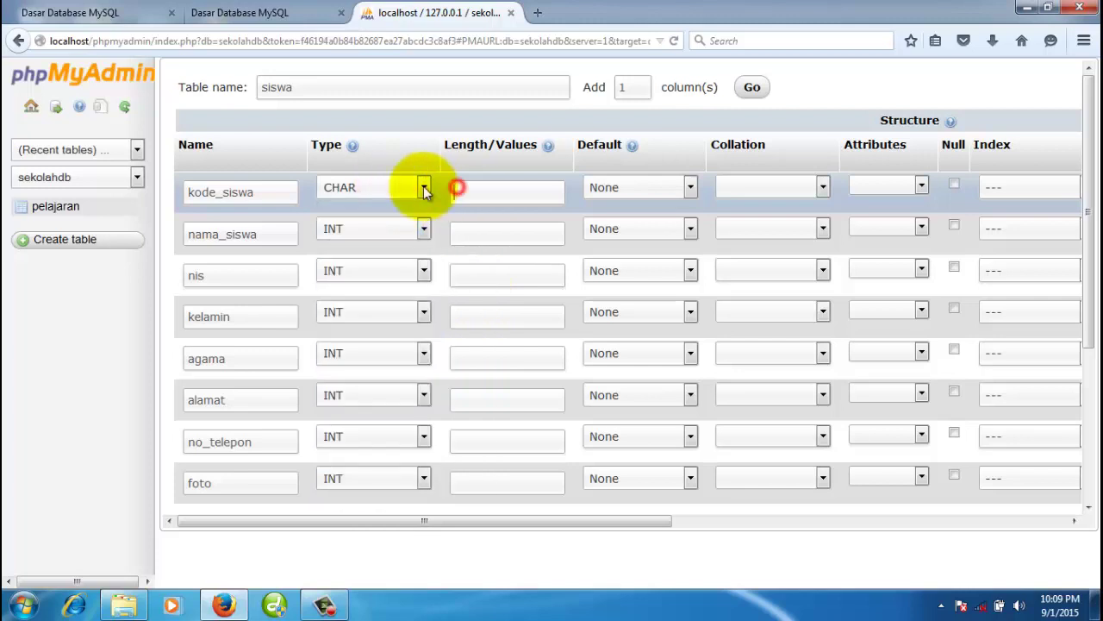
left_click(508, 192)
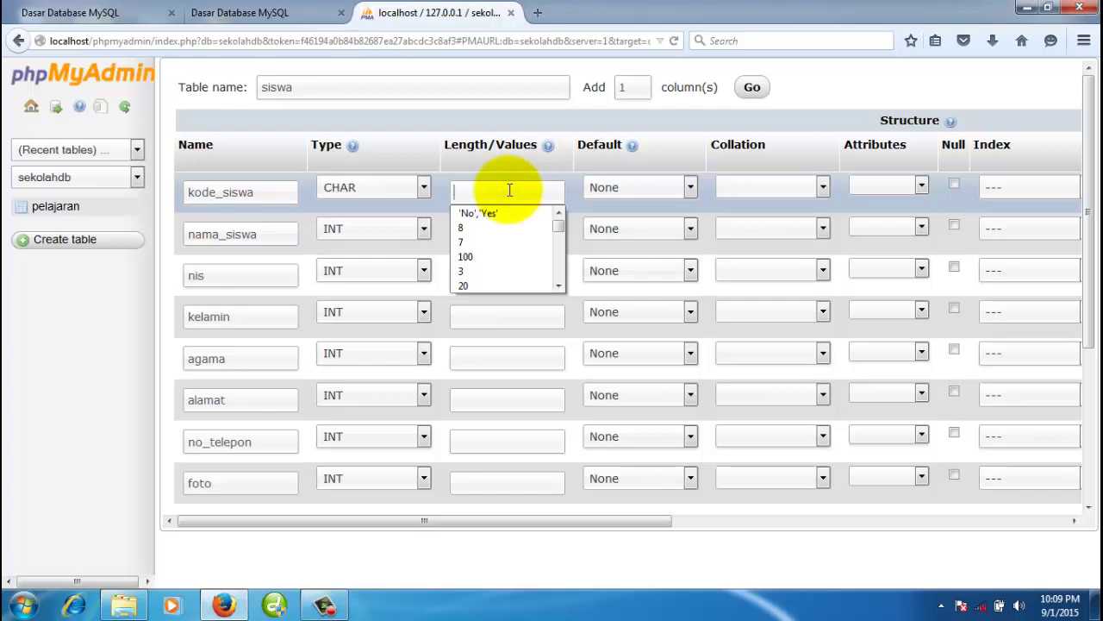
type("4")
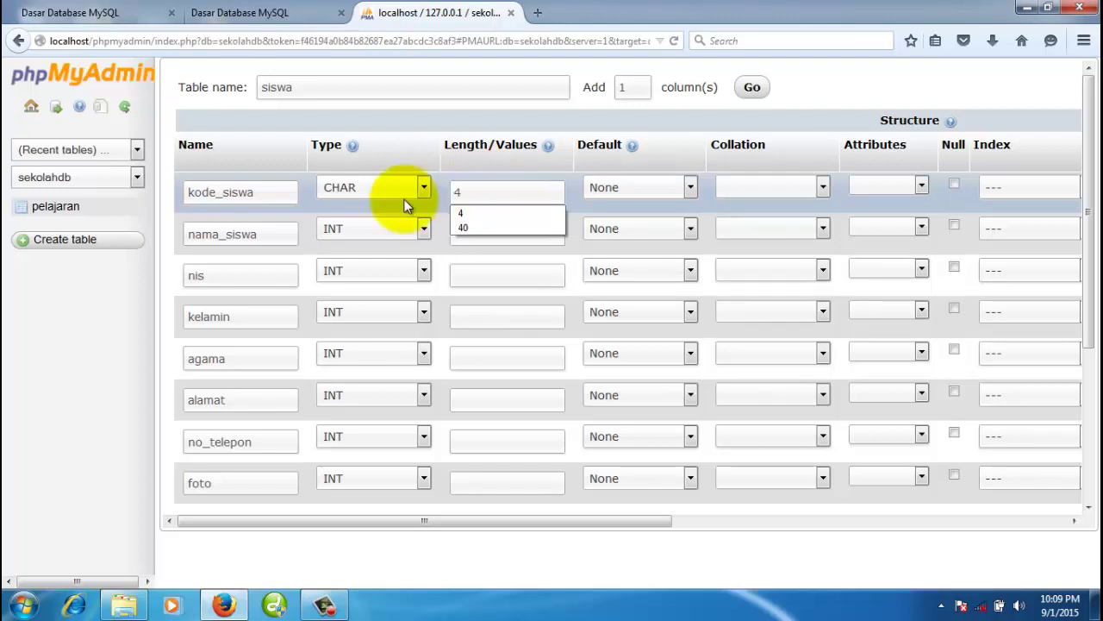
Set nama_siswa to VARCHAR(100) and nis to VARCHAR(20)
left_click(280, 237)
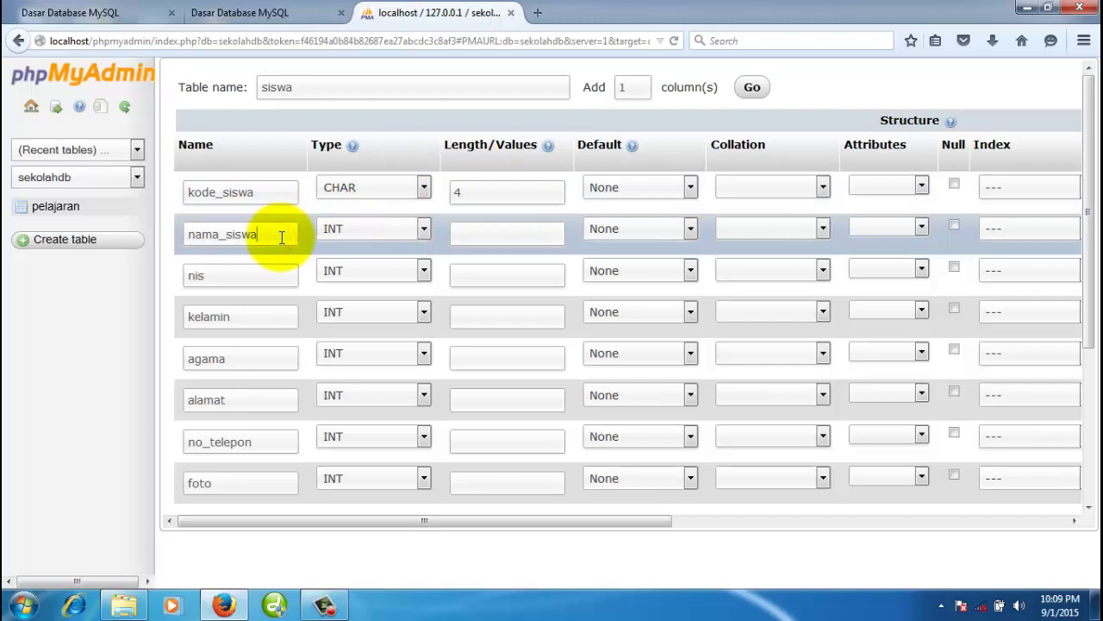
left_click(344, 229)
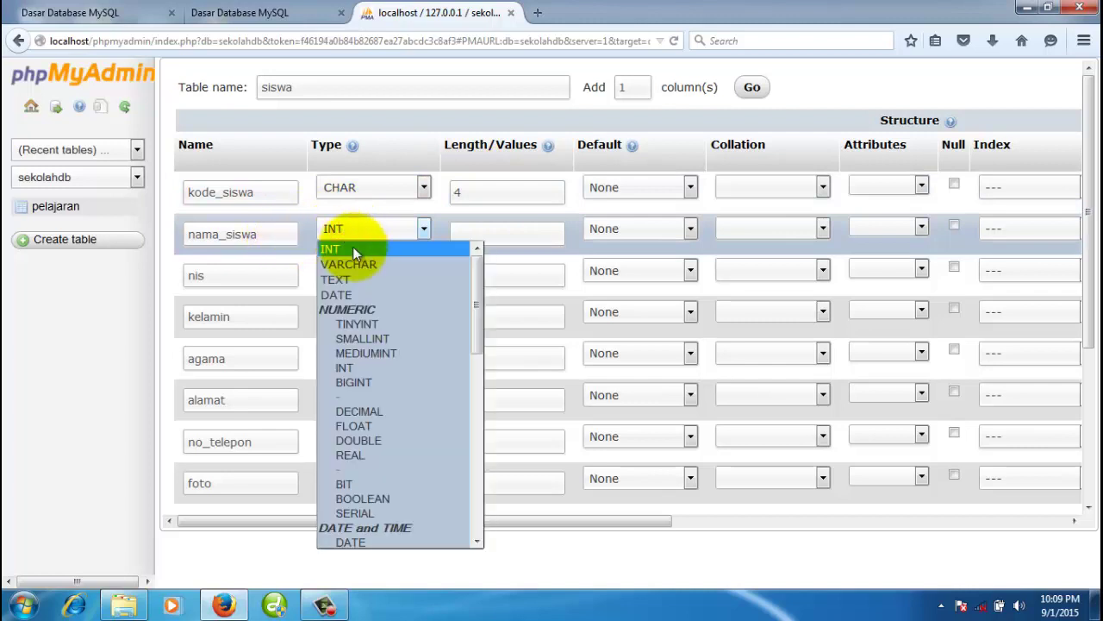
left_click(354, 264)
left_click(475, 236)
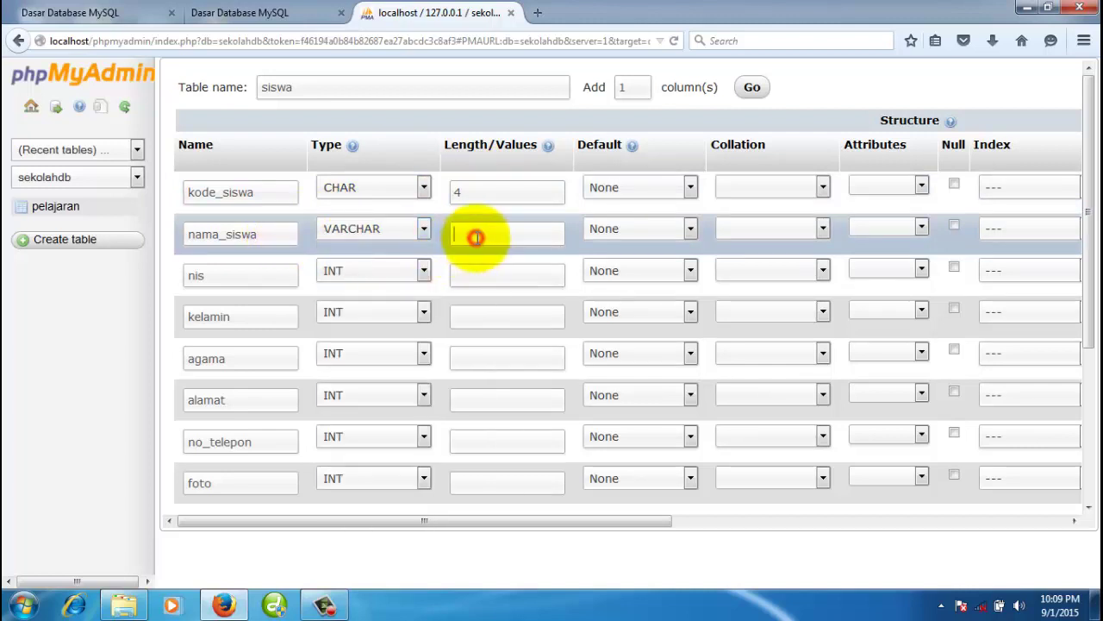
type("100")
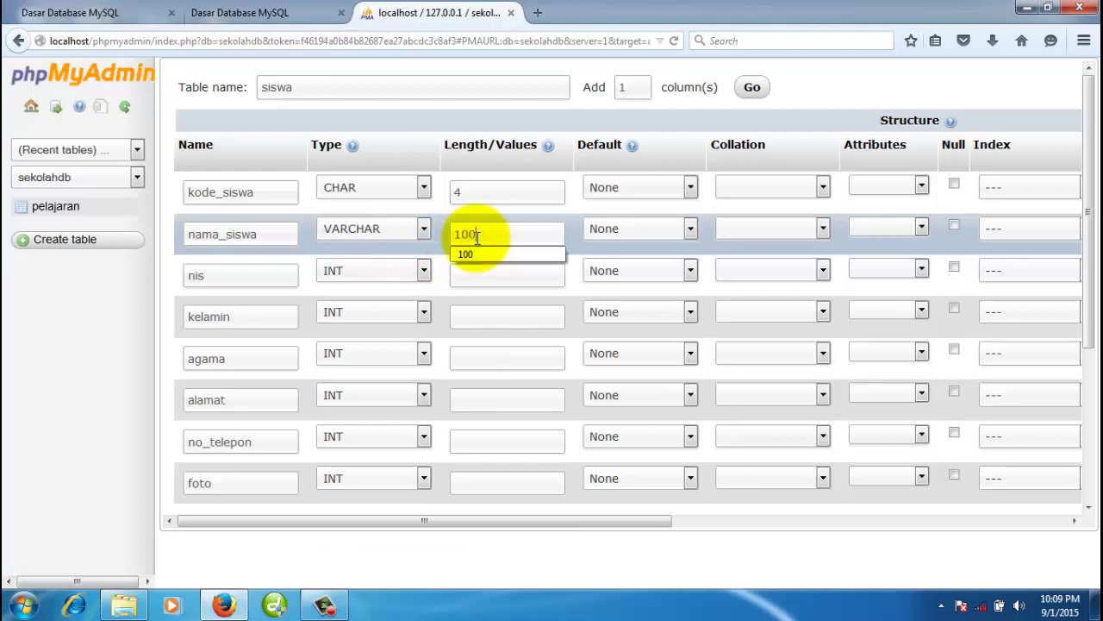
left_click(259, 275)
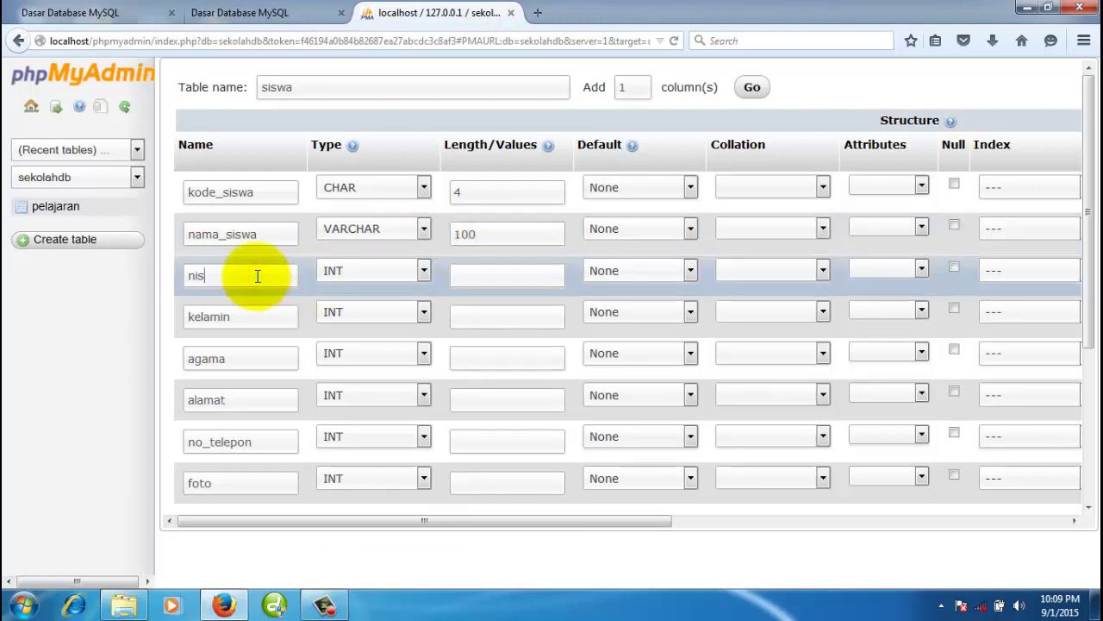
left_click(349, 273)
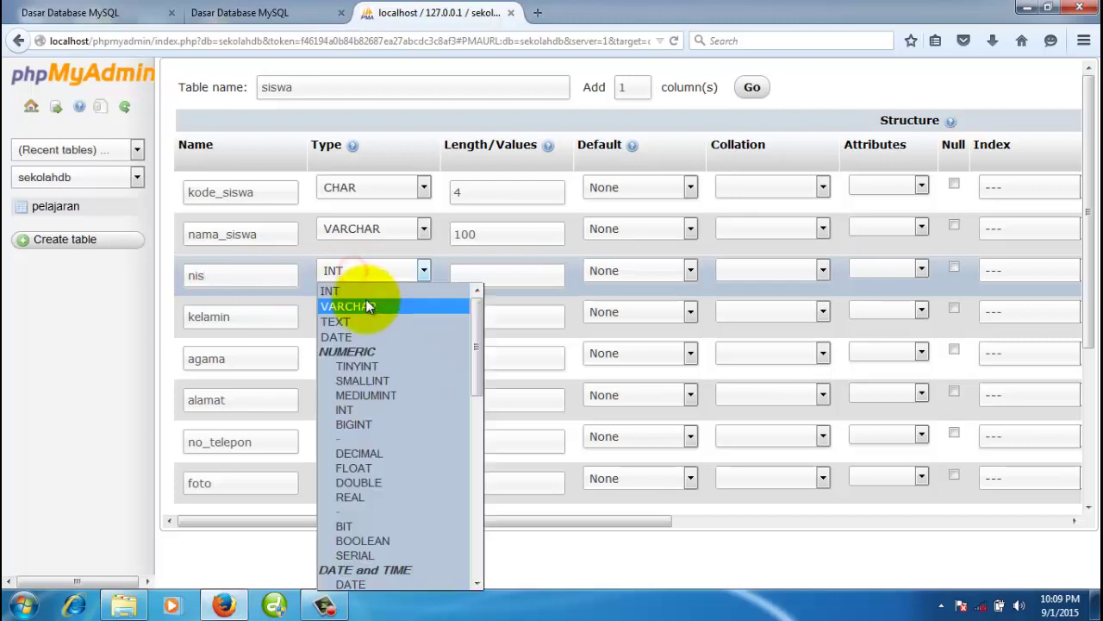
left_click(369, 306)
left_click(478, 273)
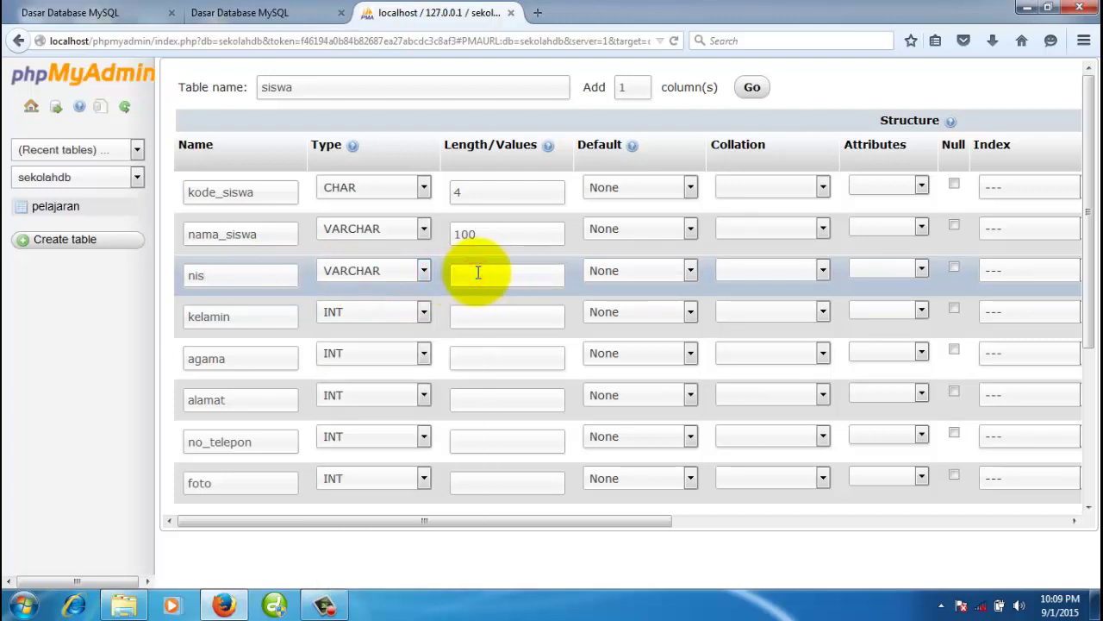
type("20")
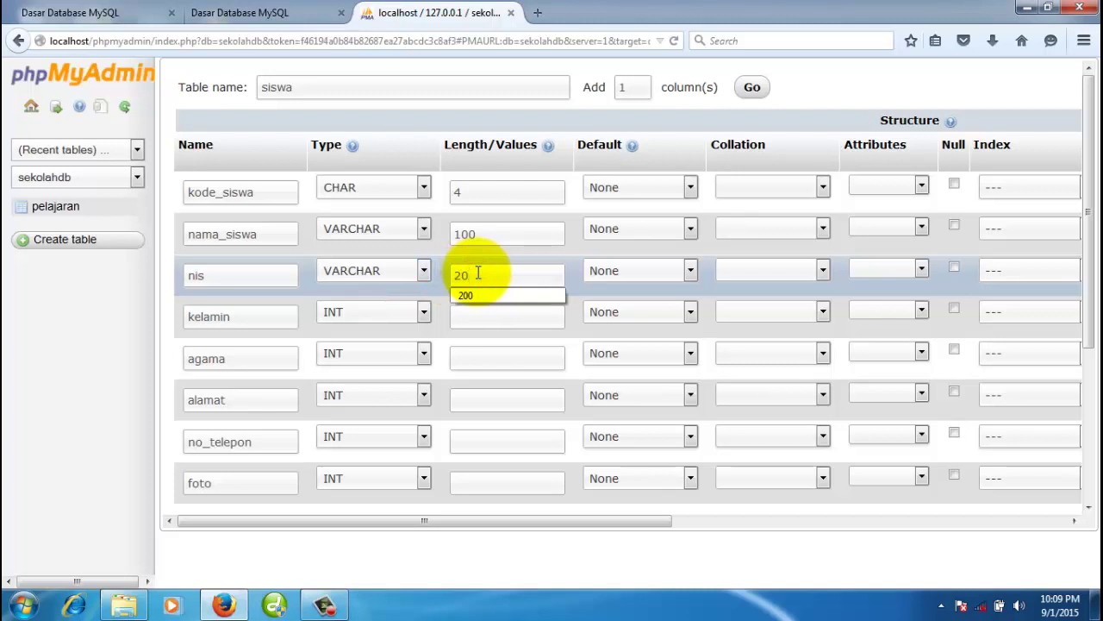
Make kelamin a CHAR column with length 1
left_click(290, 313)
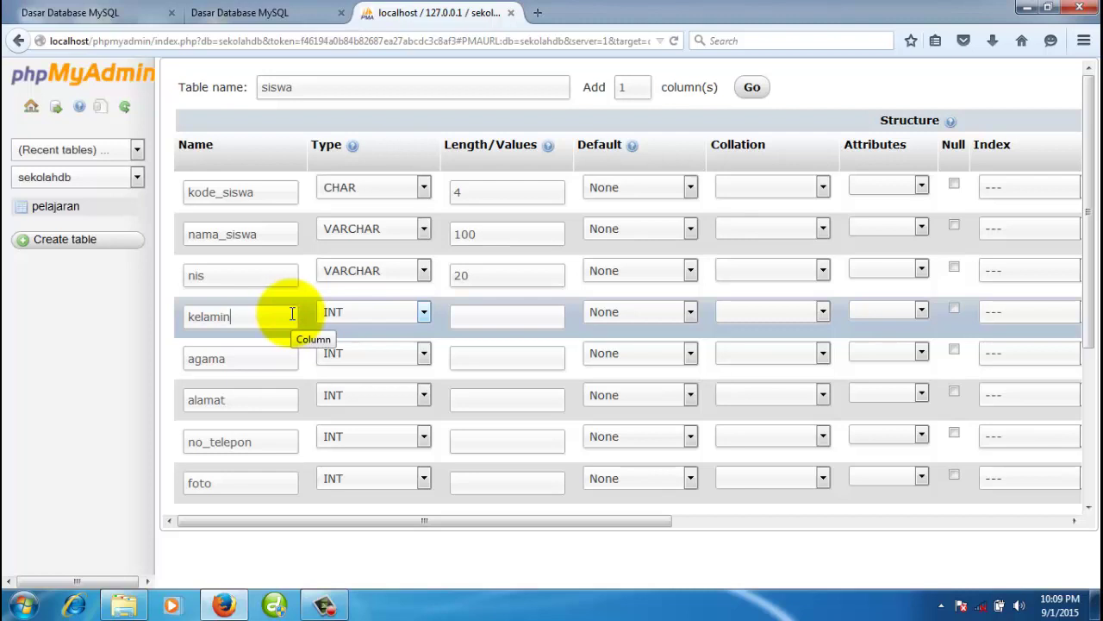
left_click(370, 312)
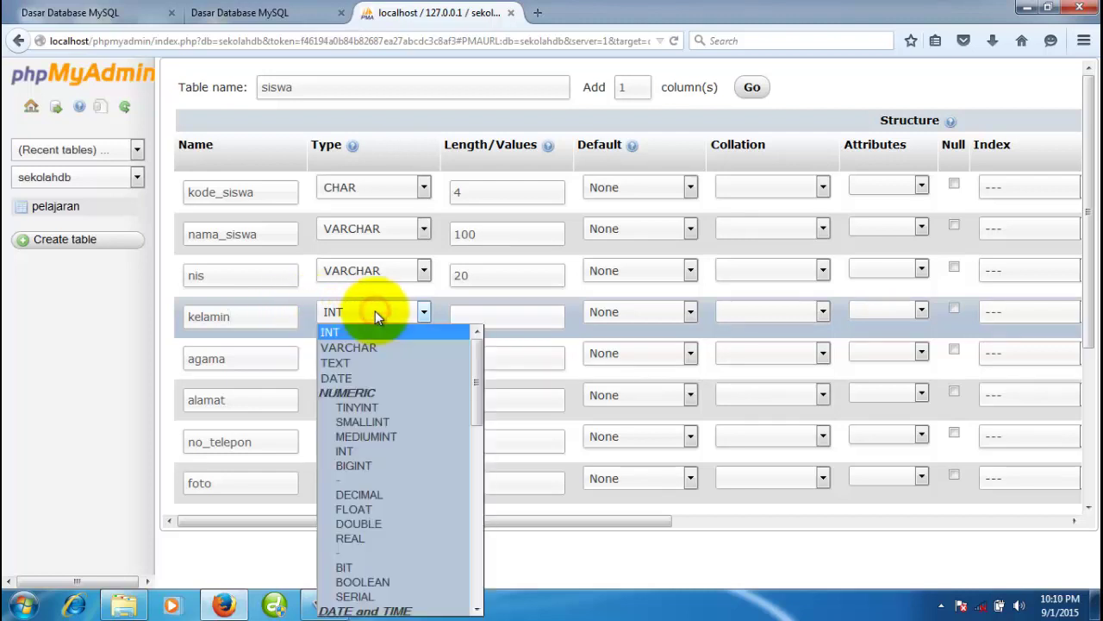
left_click(383, 348)
left_click(500, 316)
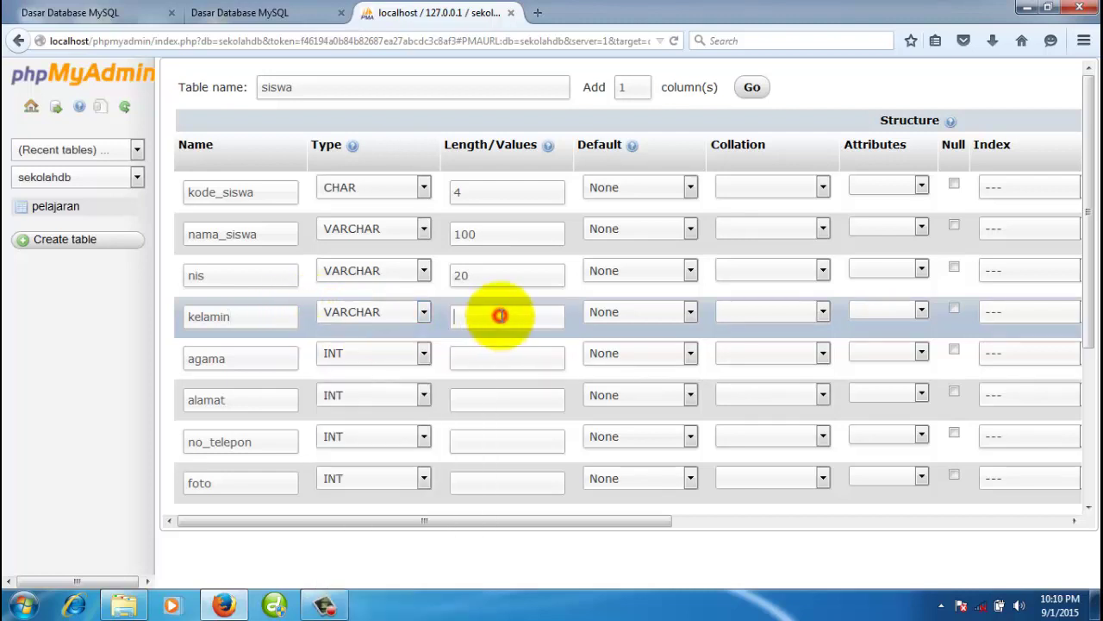
type("1")
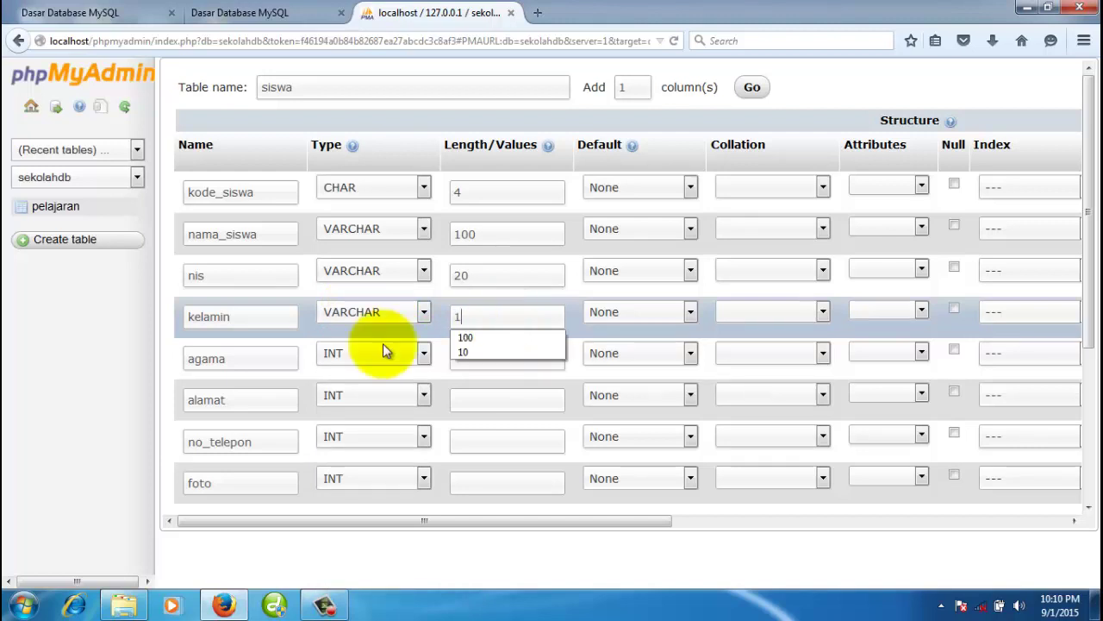
left_click(276, 315)
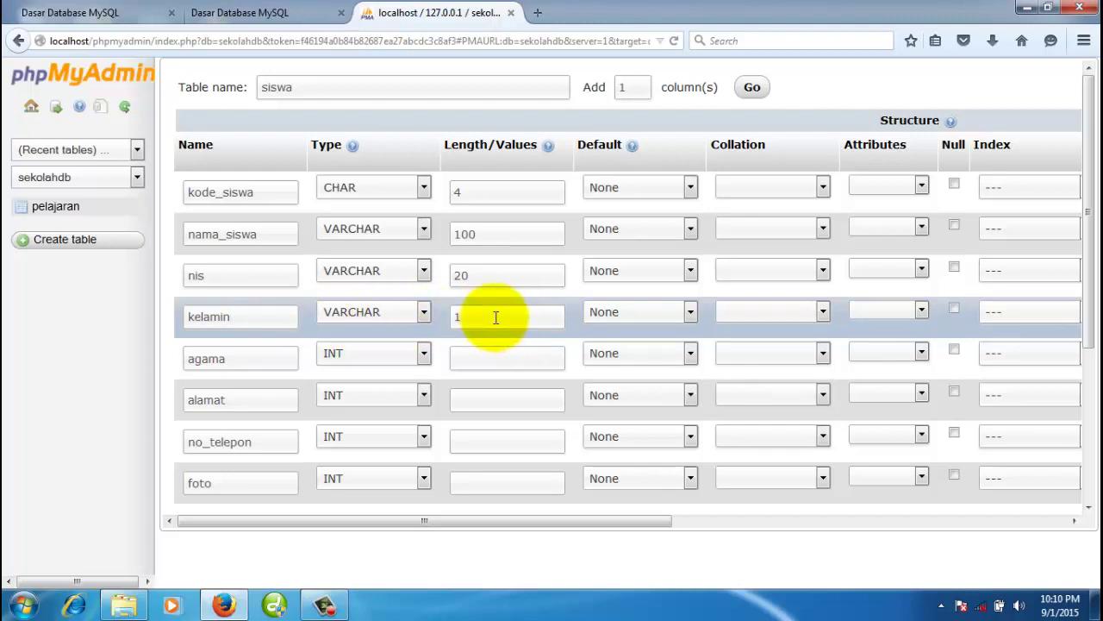
left_click(410, 314)
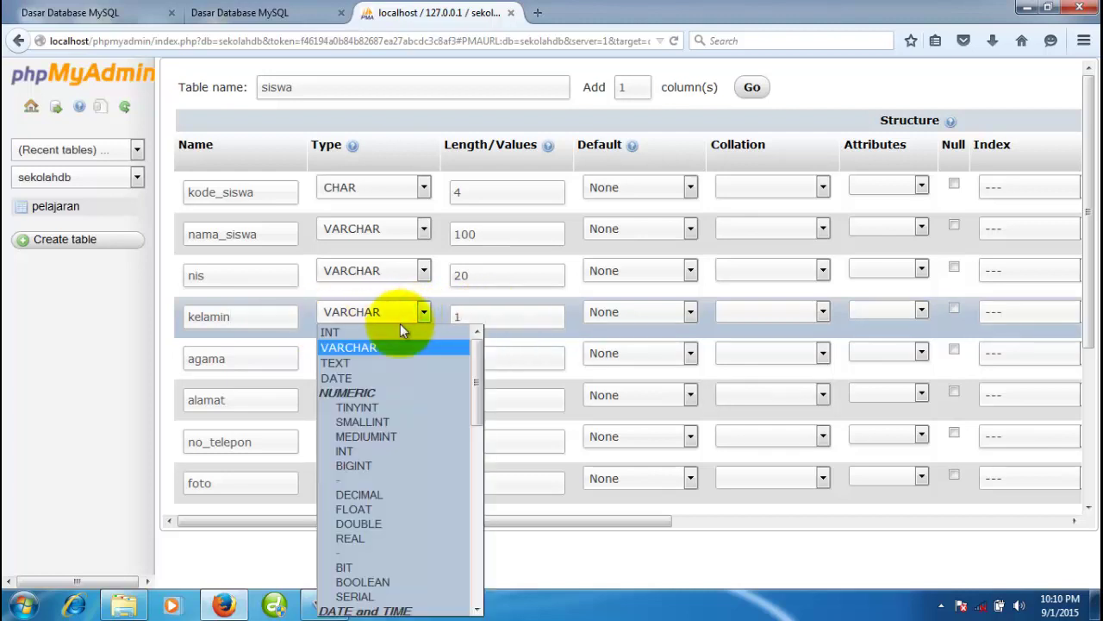
scroll(382, 455, "down", 2)
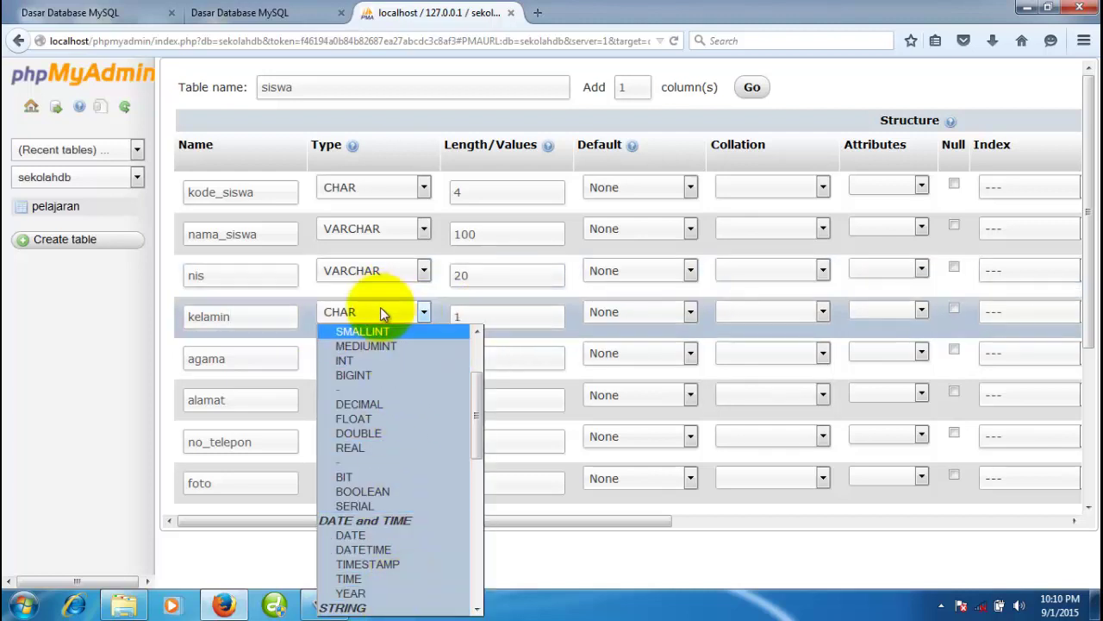
left_click(512, 315)
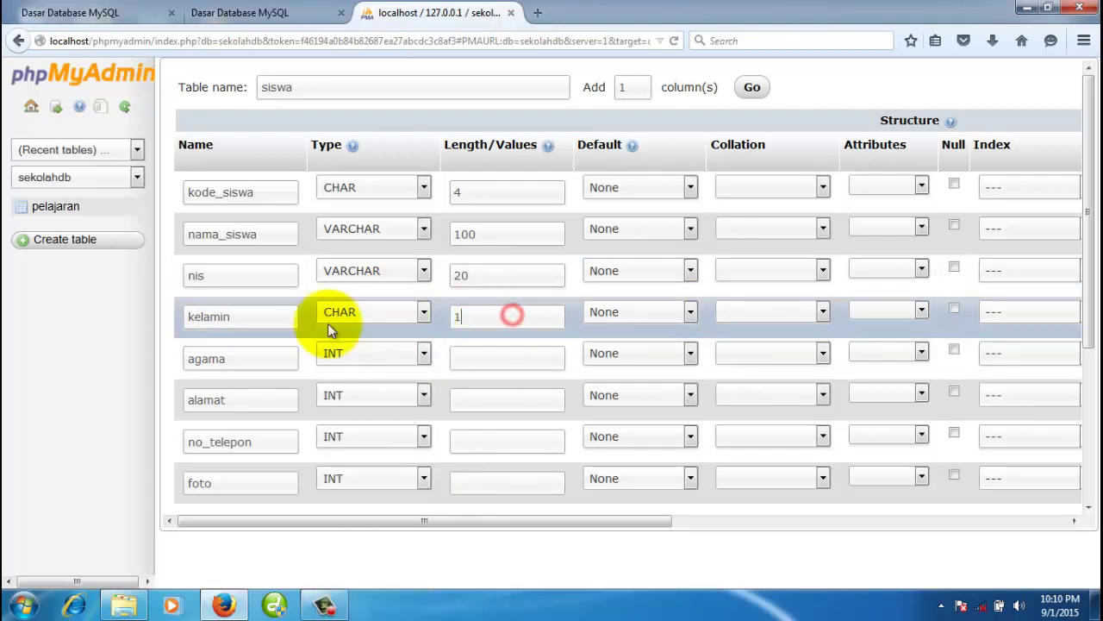
Set agama to VARCHAR with length 20
left_click(266, 357)
left_click(359, 362)
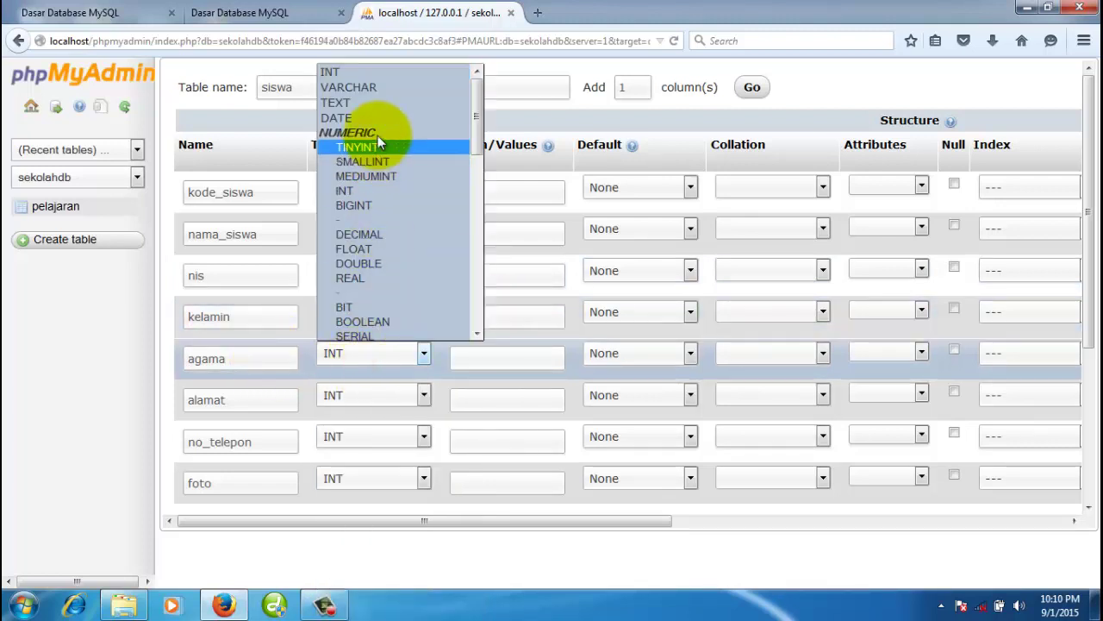
left_click(381, 87)
left_click(488, 362)
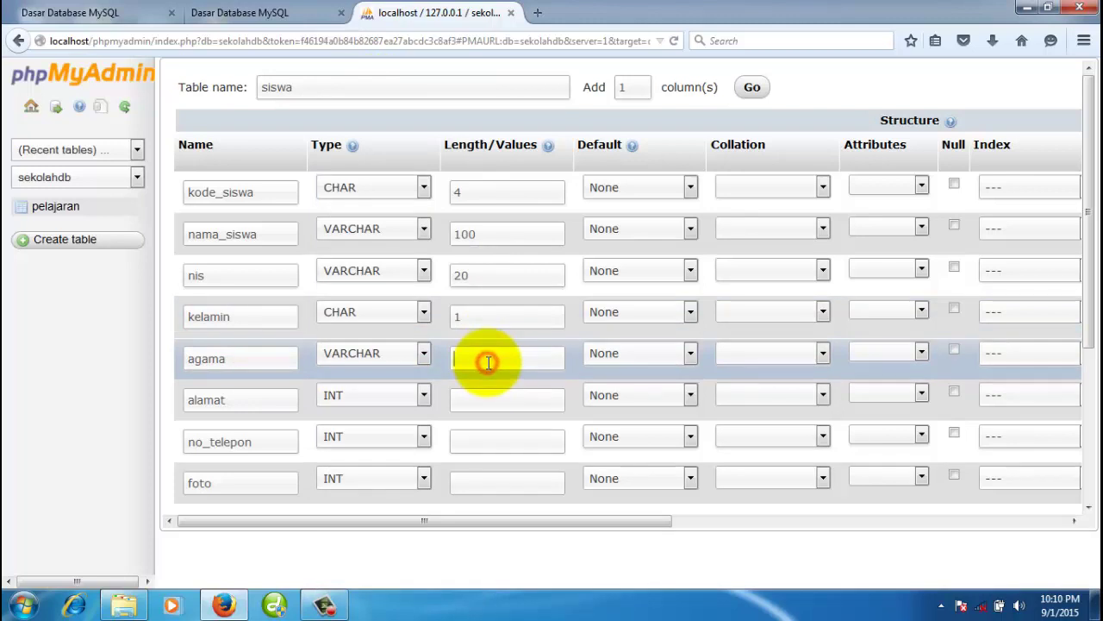
type("20")
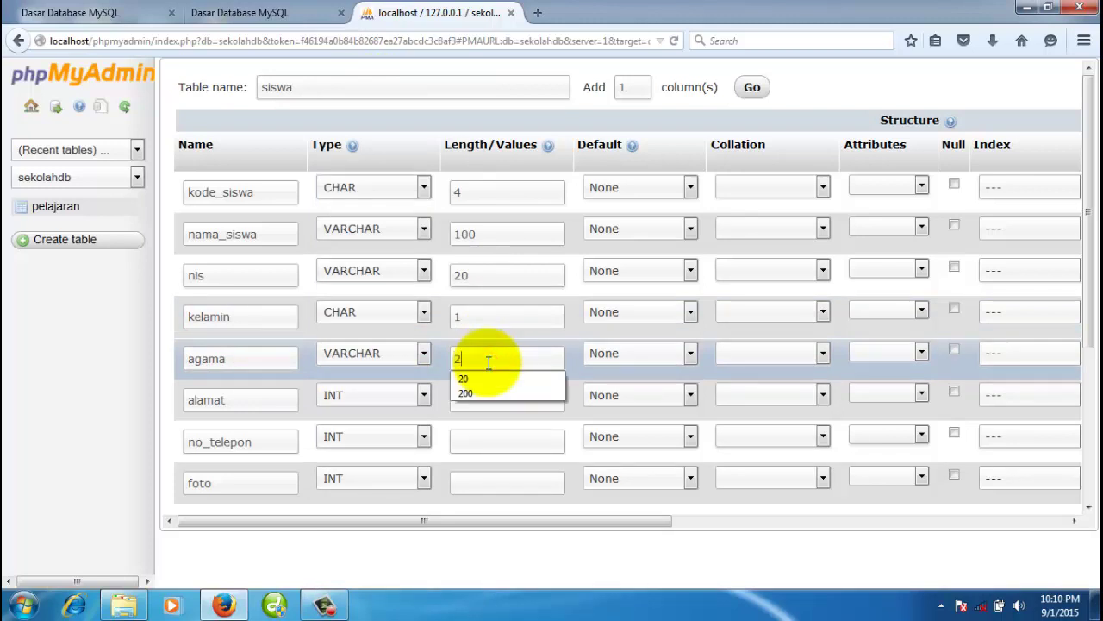
left_click(271, 405)
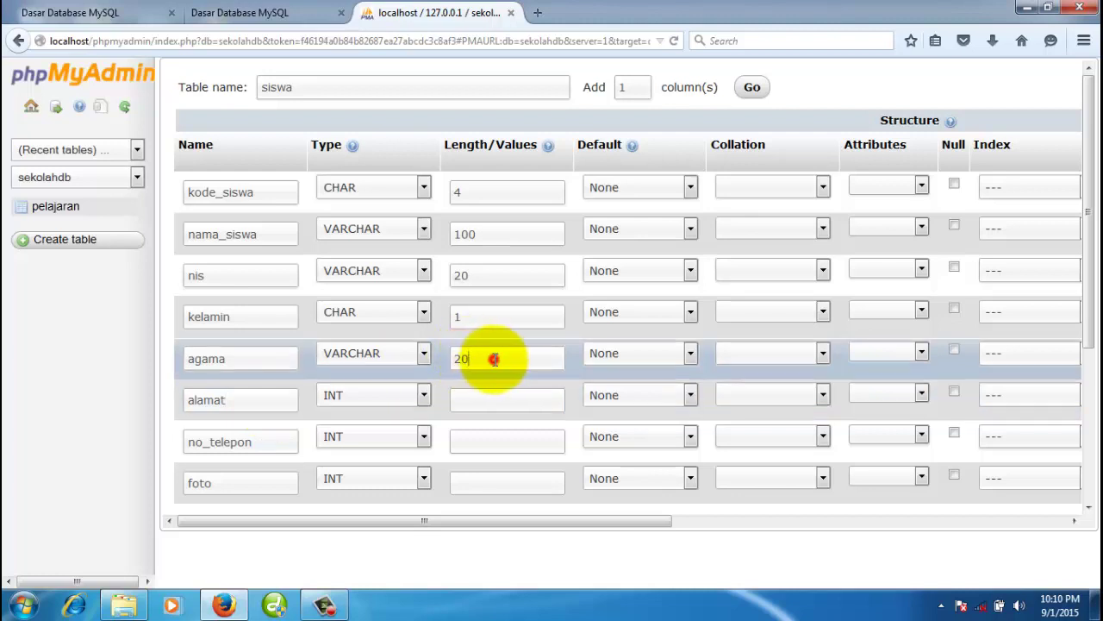
left_click_drag(492, 357, 462, 358)
left_click(254, 409)
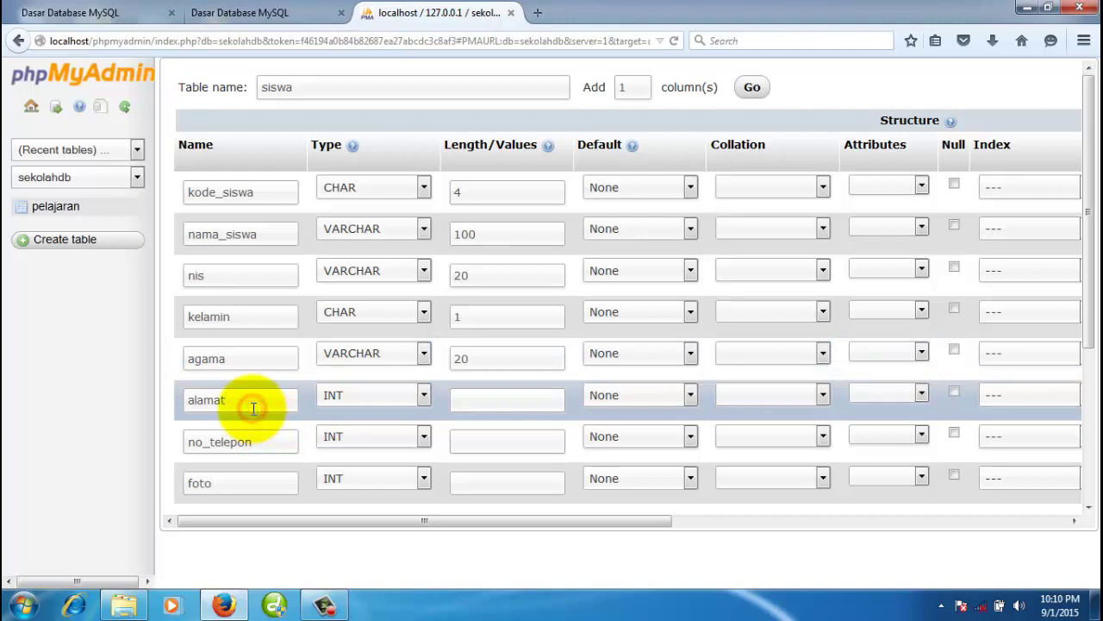
Make alamat VARCHAR(200) and no_telepon VARCHAR(20)
left_click(380, 395)
left_click(384, 95)
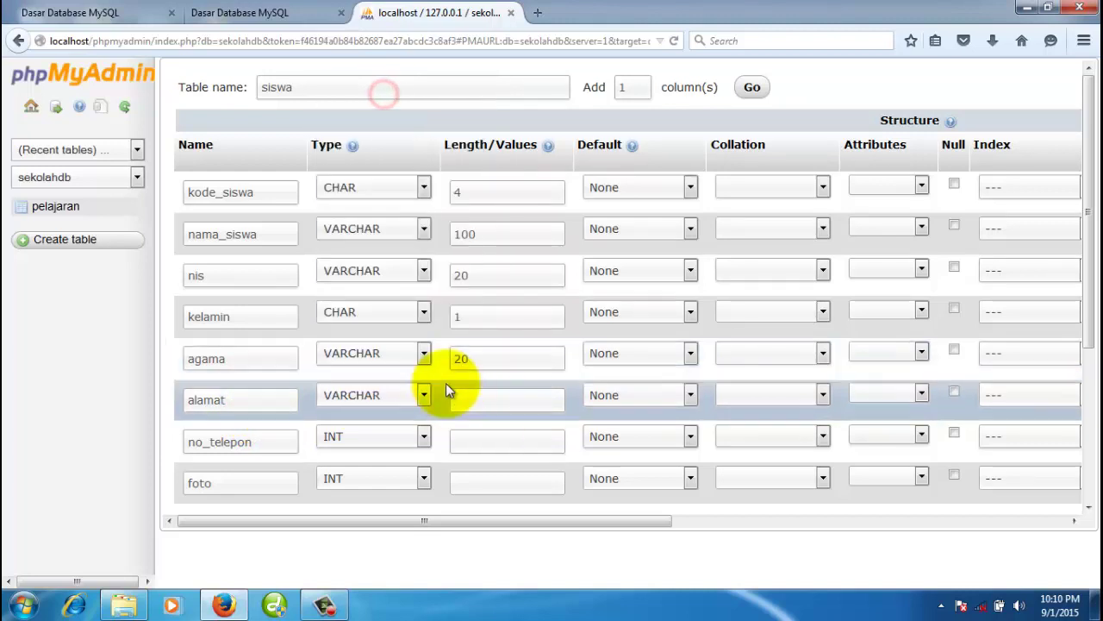
left_click(461, 399)
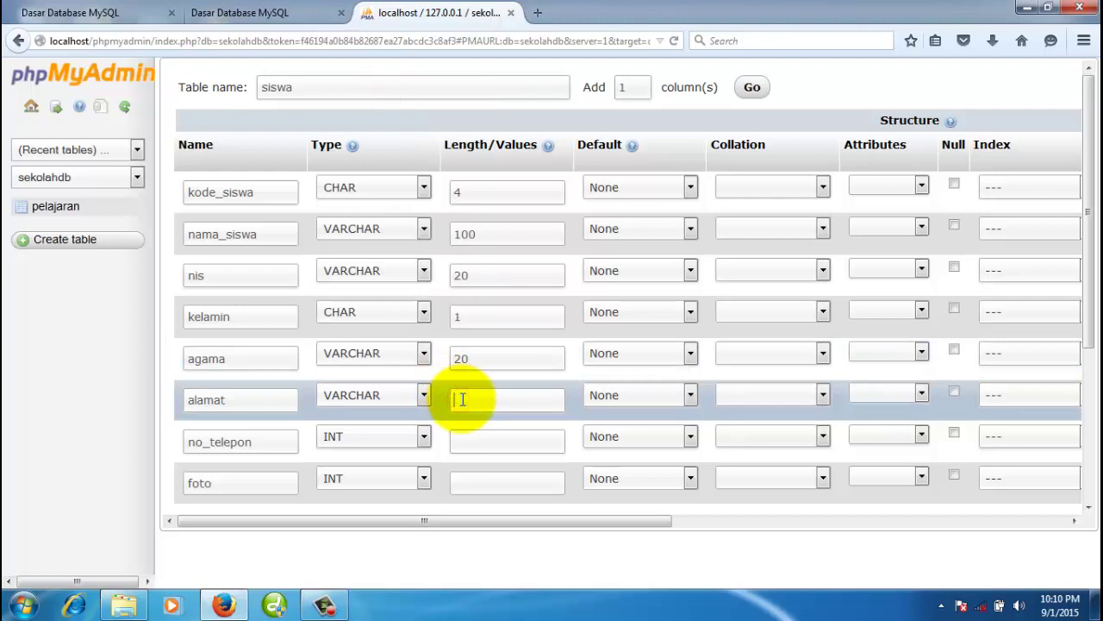
type("200")
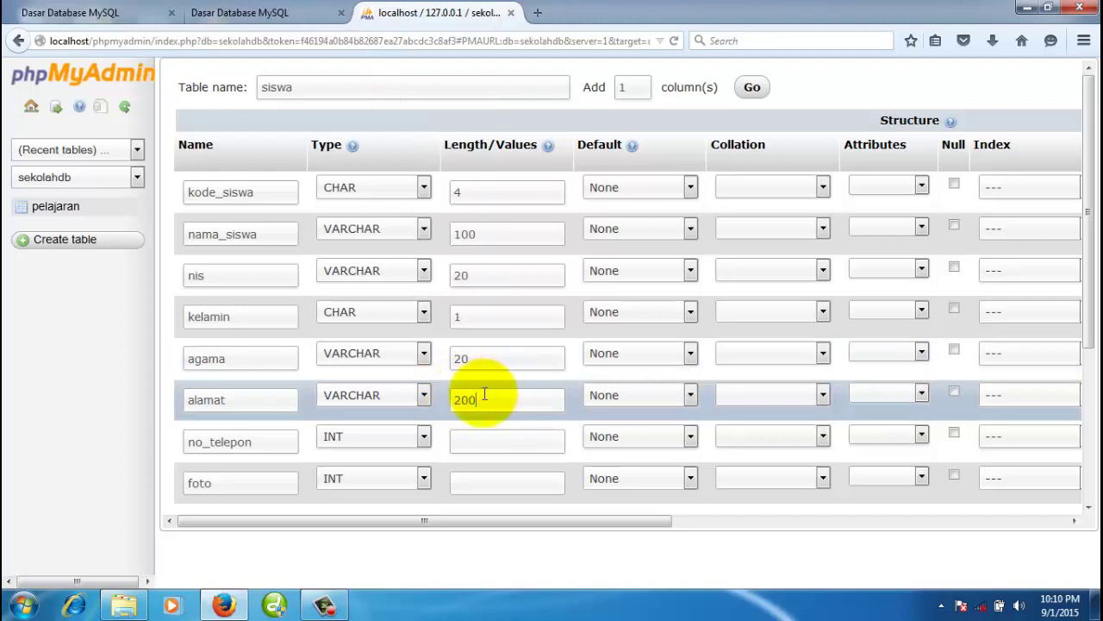
left_click(287, 441)
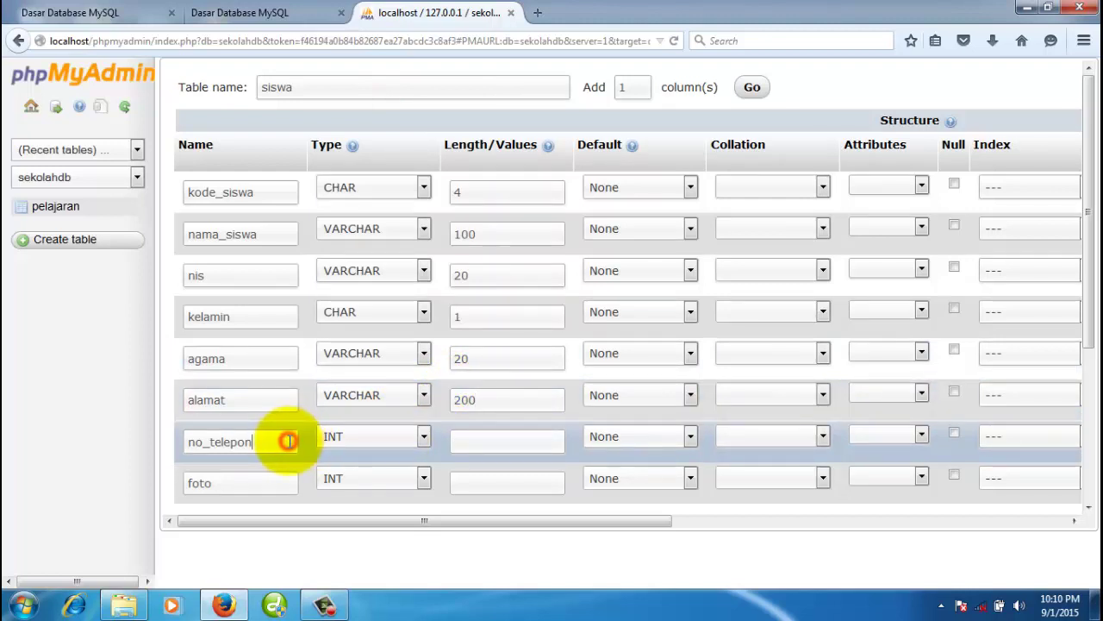
left_click(358, 438)
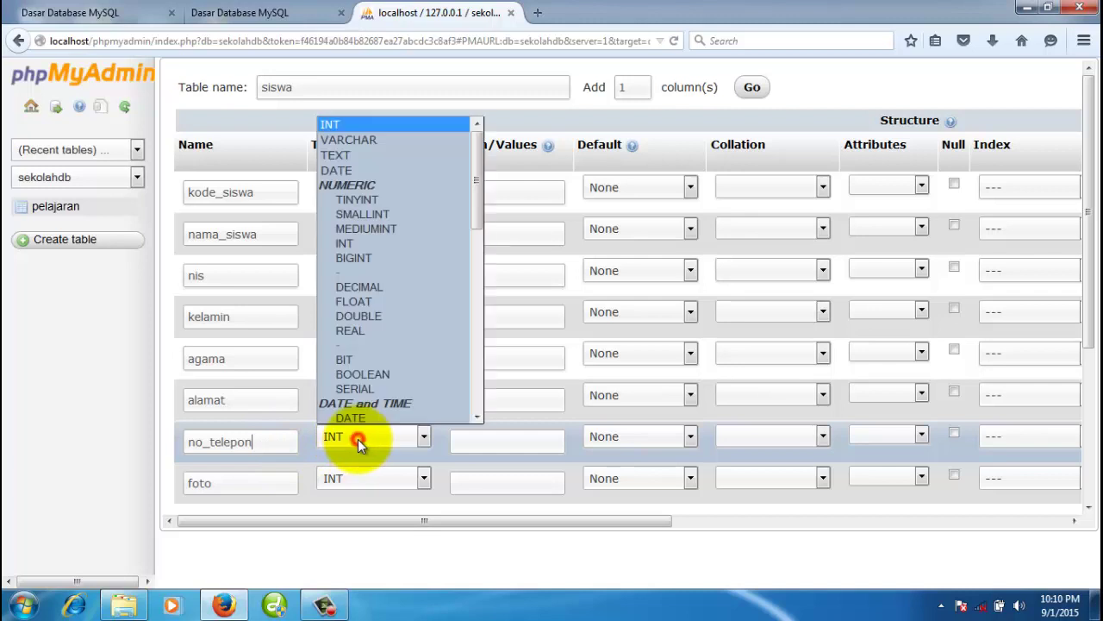
left_click(405, 143)
left_click(473, 440)
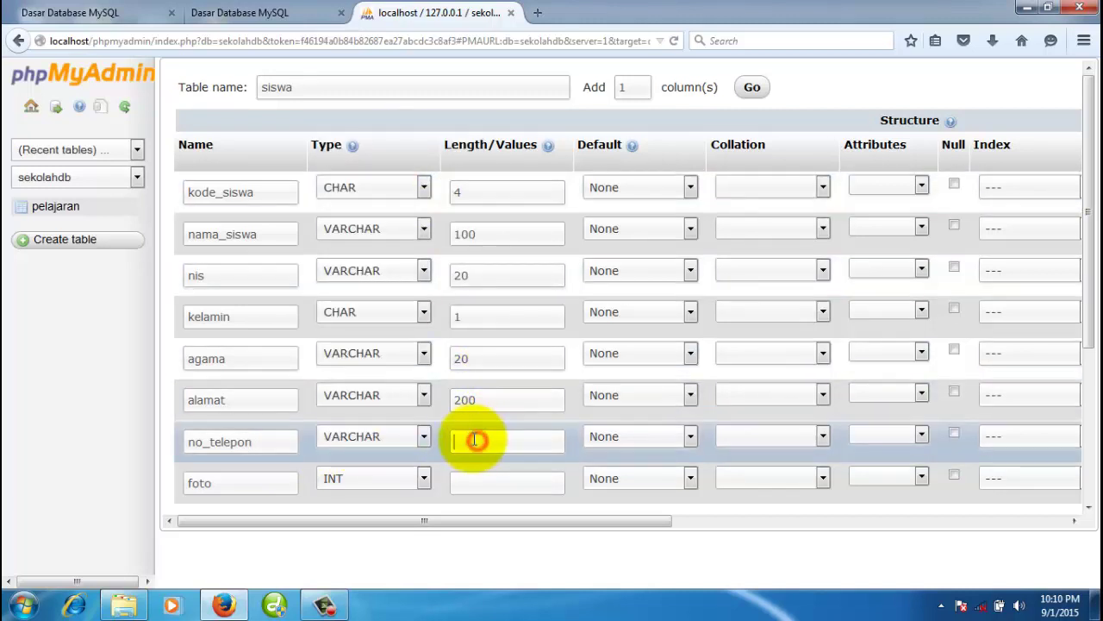
type("20")
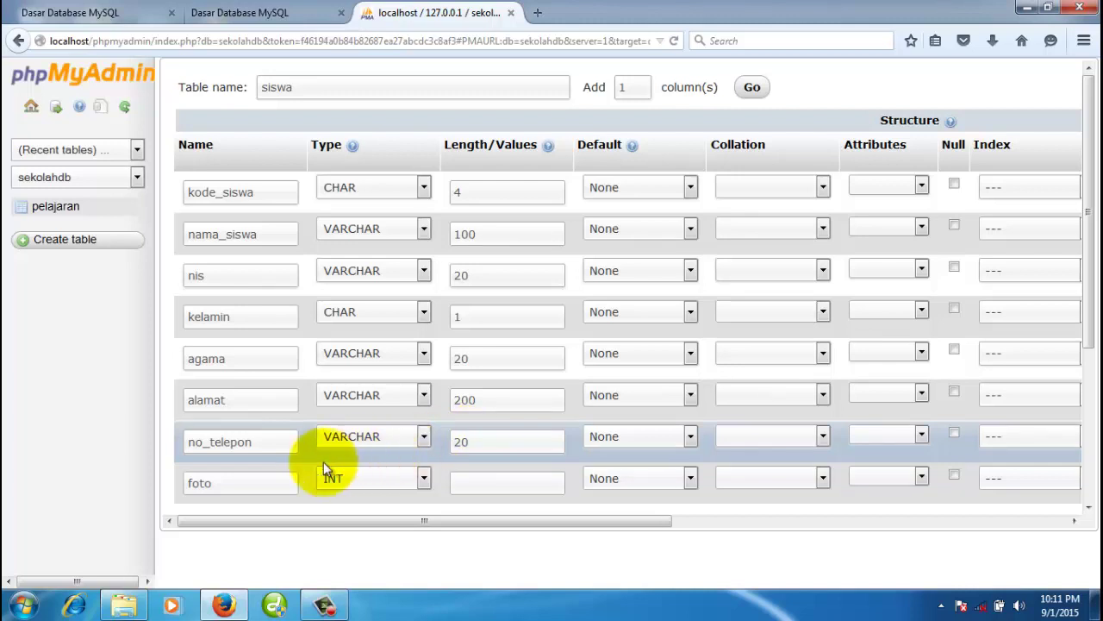
Make foto a VARCHAR column with length 100
left_click(224, 489)
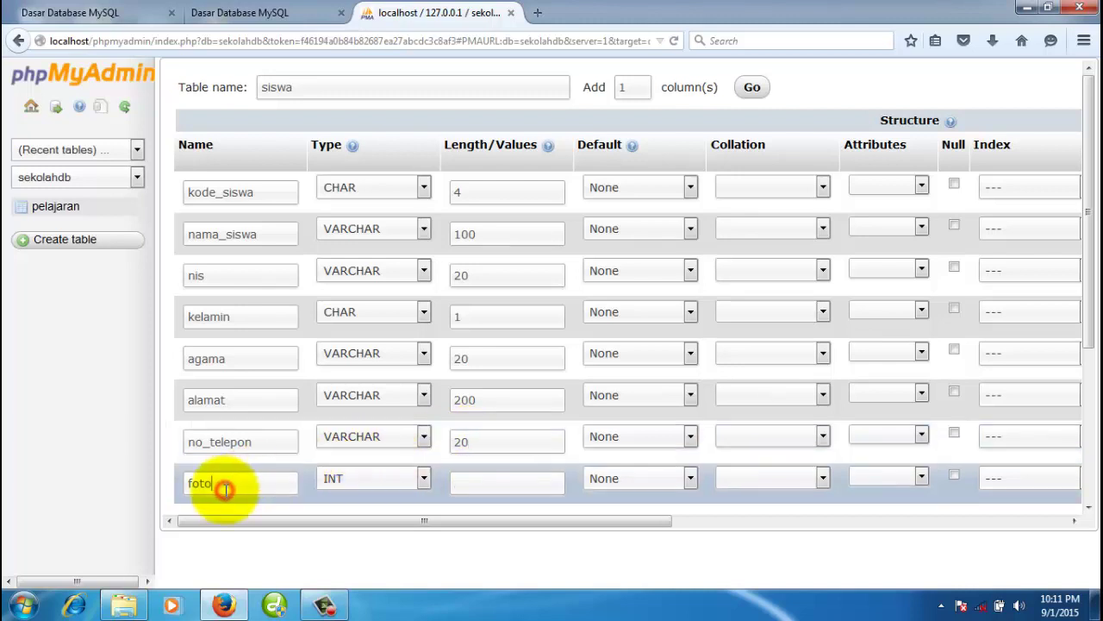
left_click(383, 477)
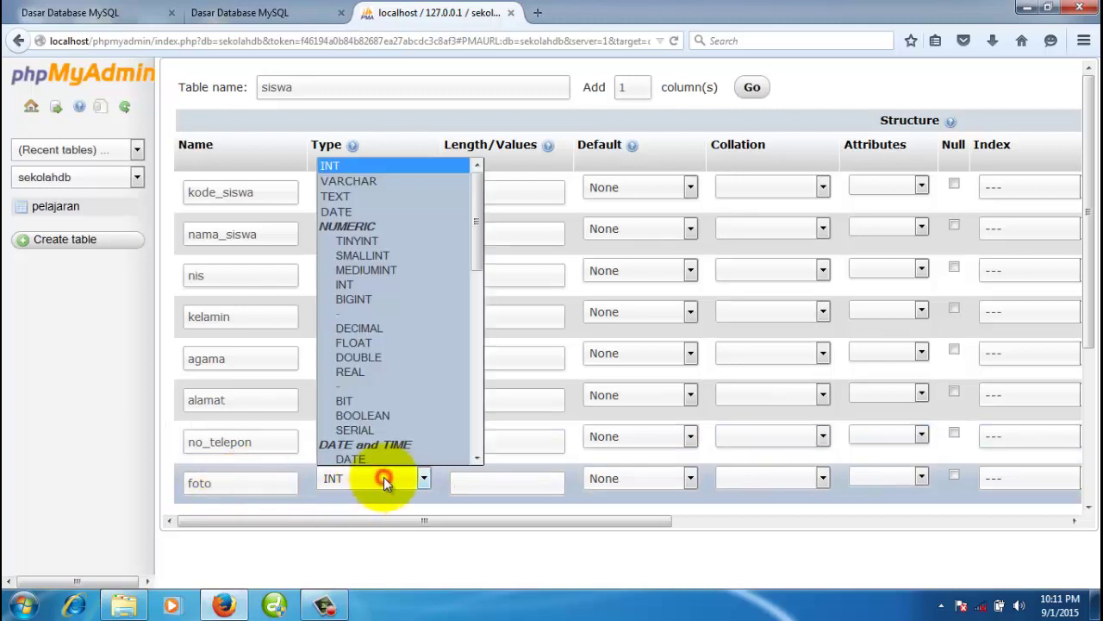
left_click(389, 182)
left_click(468, 485)
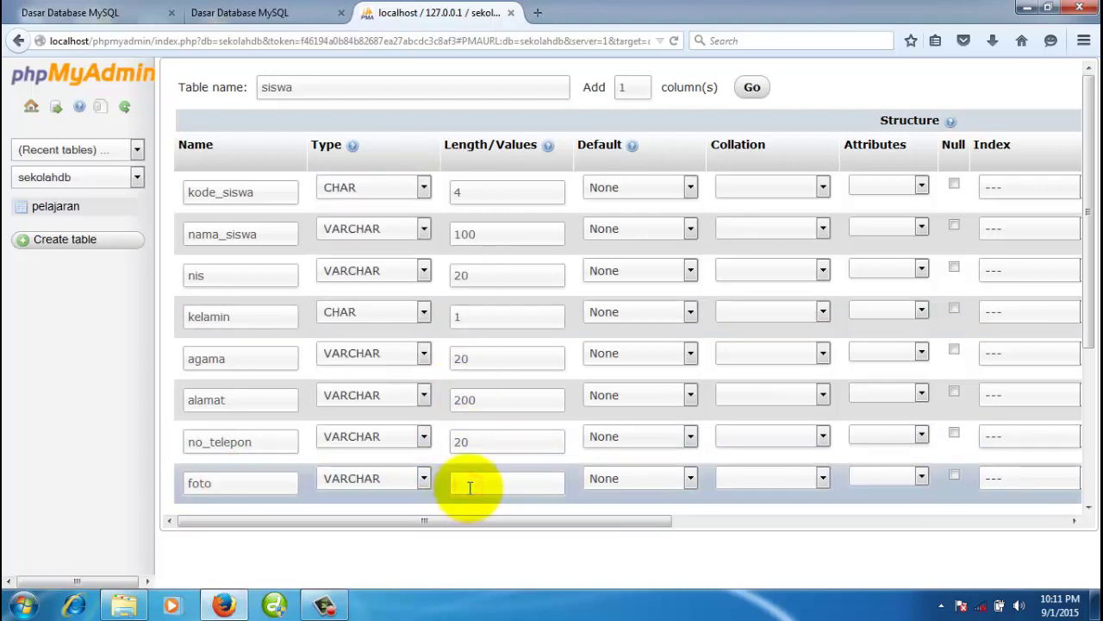
type("100")
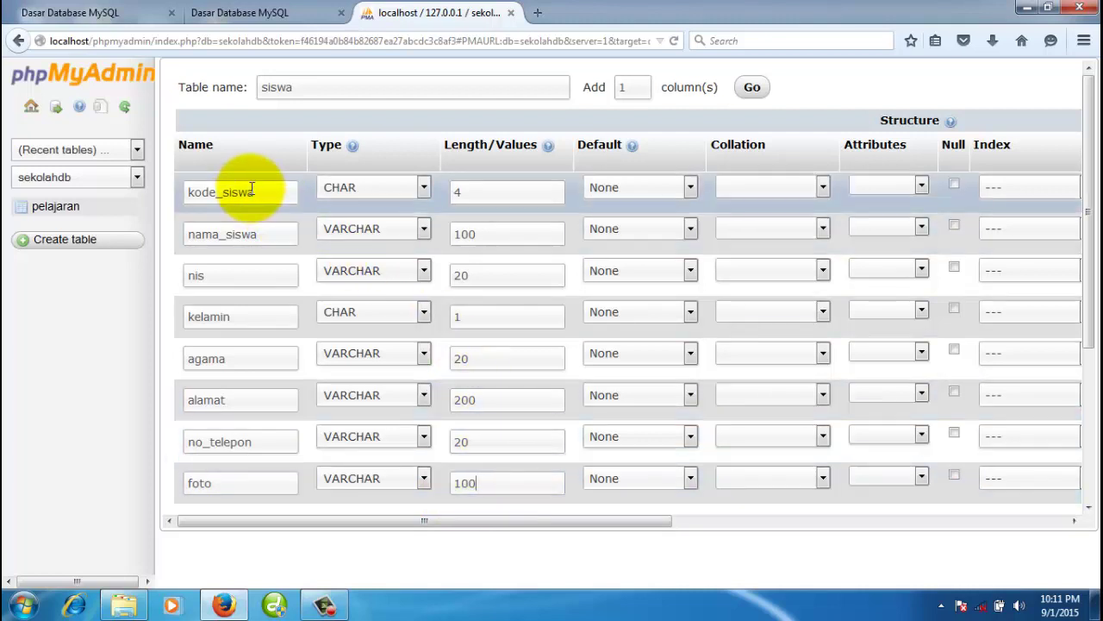
Set kode_siswa's index to PRIMARY
left_click_drag(258, 190, 189, 189)
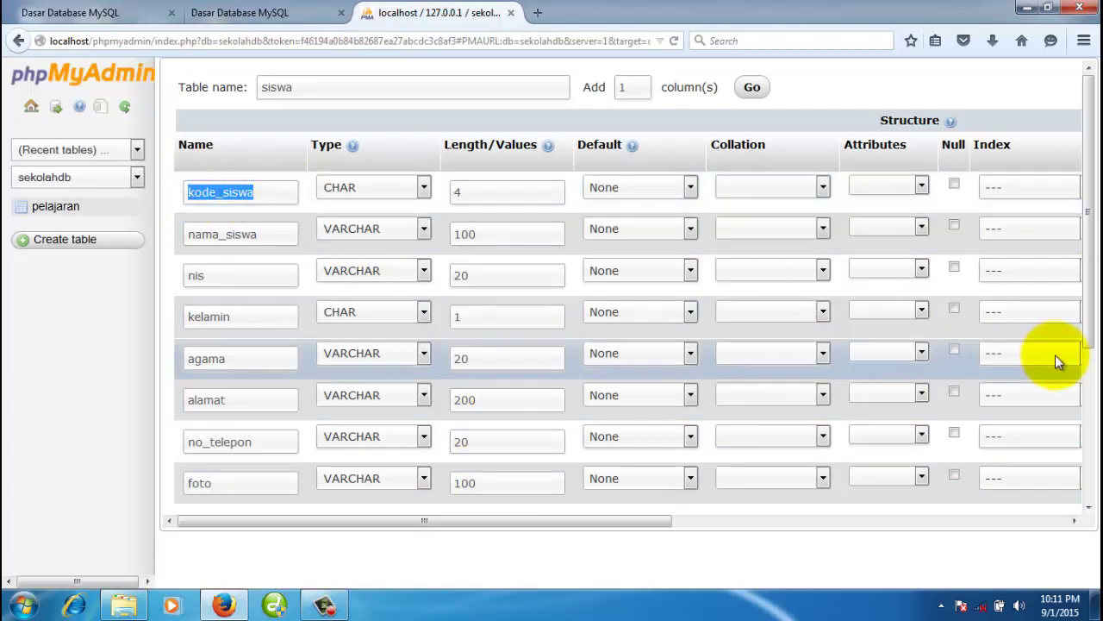
left_click(1051, 188)
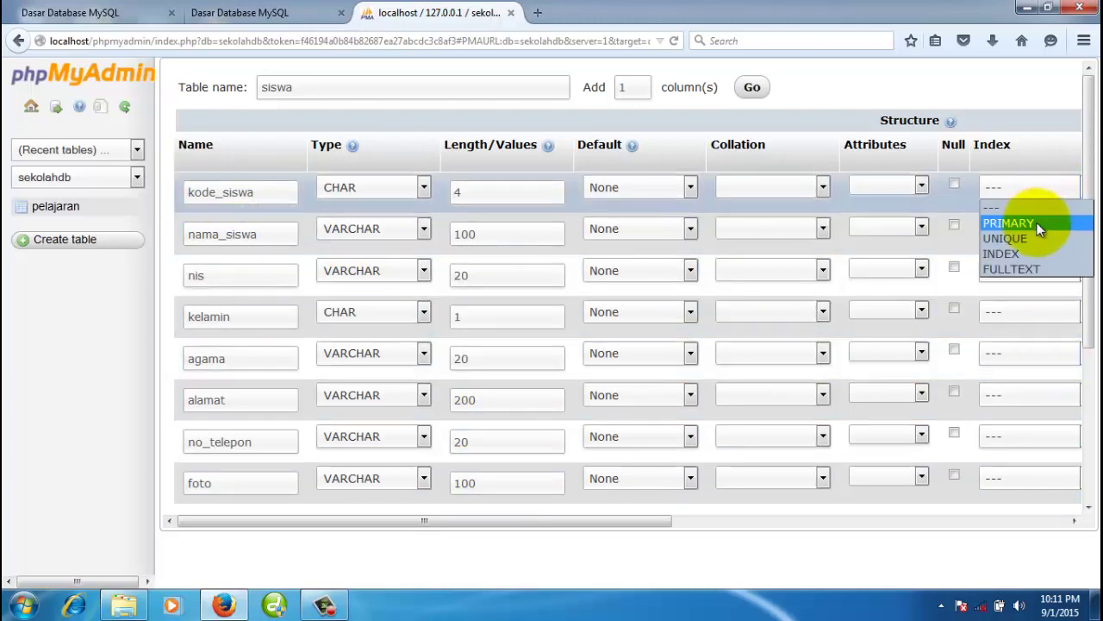
left_click(1037, 222)
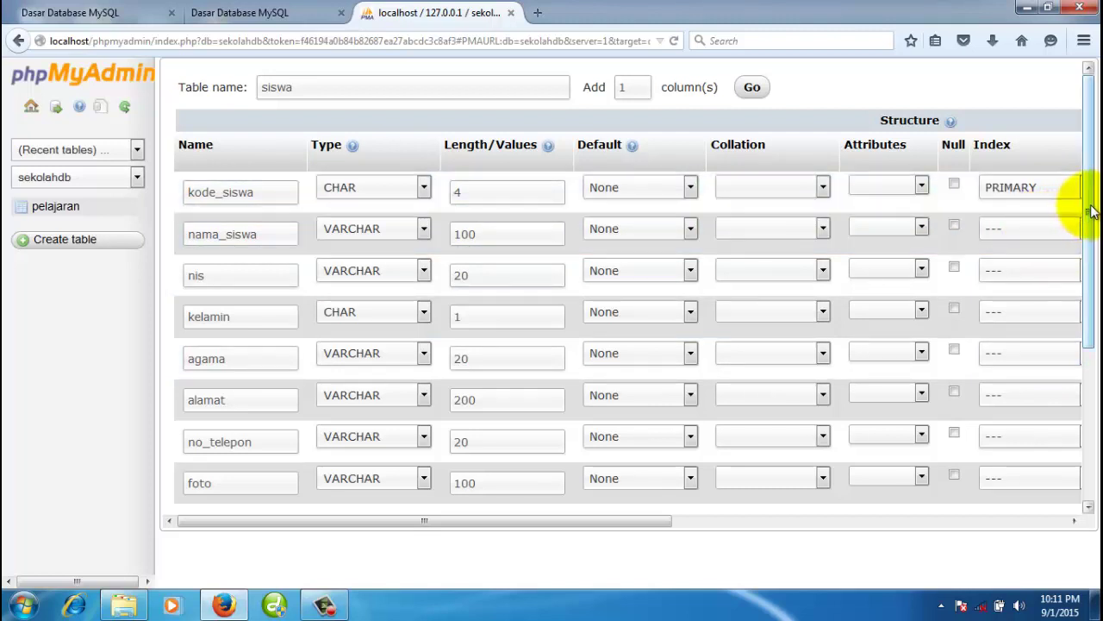
mouse_move(1092, 212)
left_mouse_down()
mouse_move(1091, 255)
mouse_move(1086, 229)
left_mouse_up()
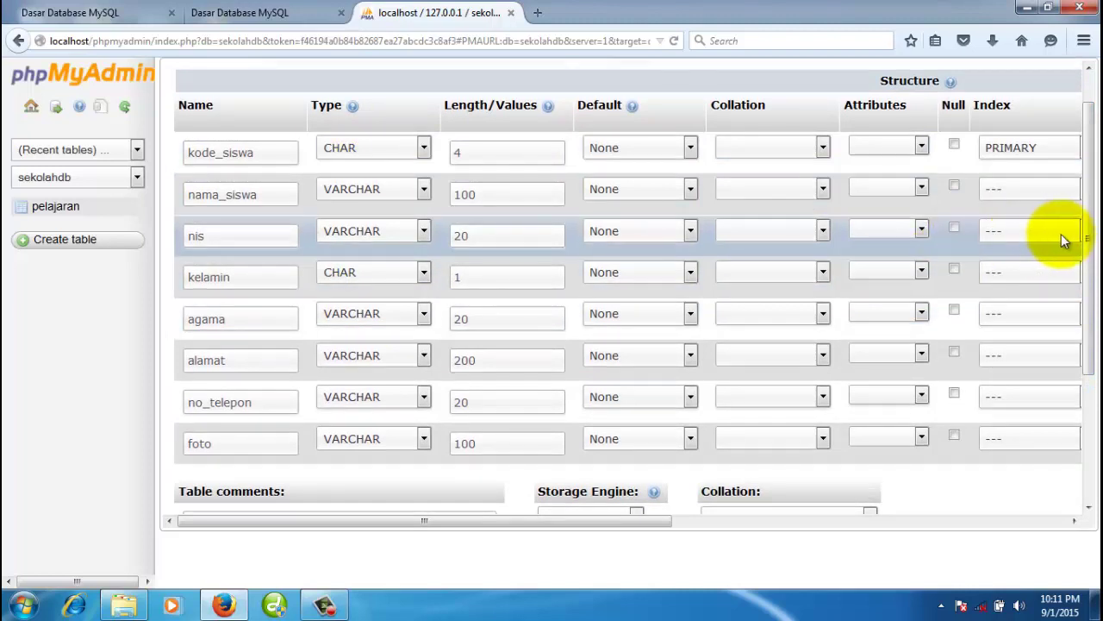
left_click_drag(1091, 235, 1090, 237)
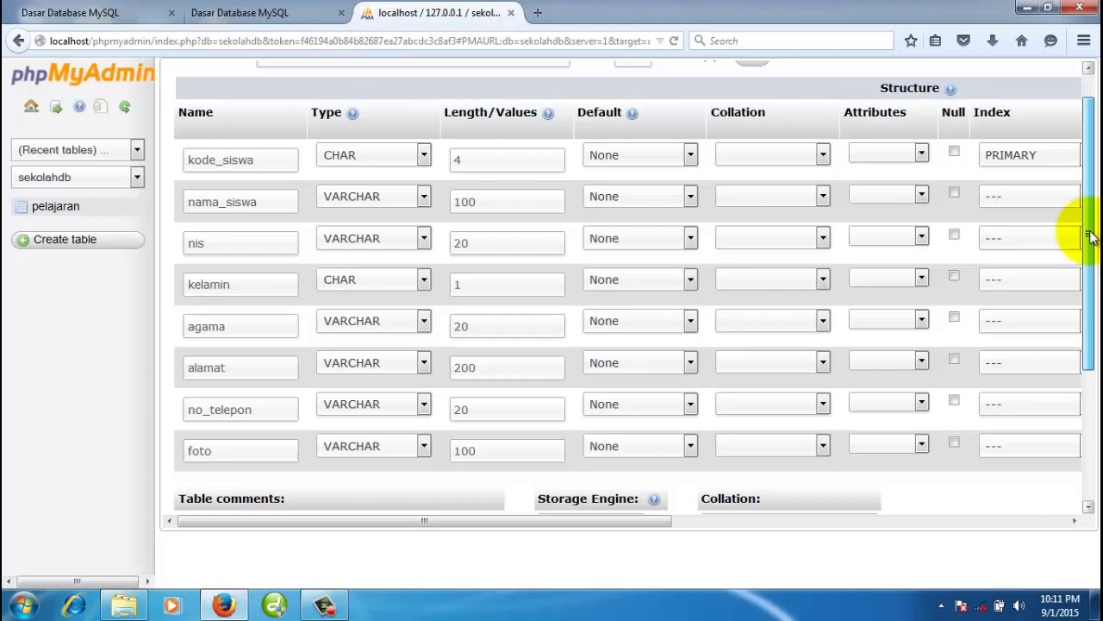
left_click_drag(1090, 237, 1091, 234)
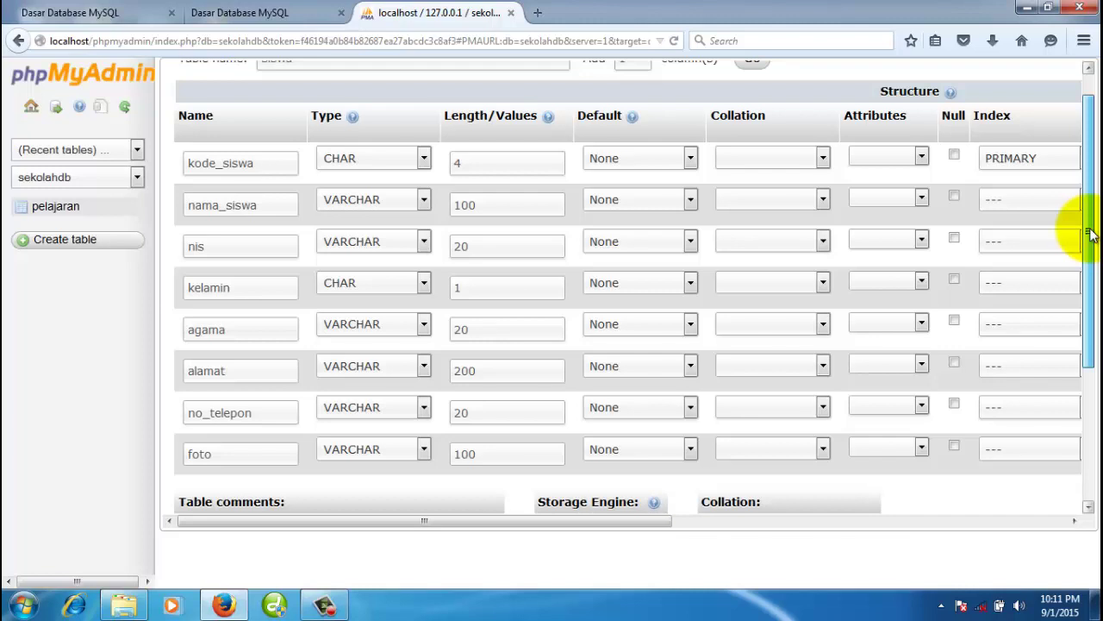
left_click_drag(1091, 233, 1083, 296)
Choose the MyISAM storage engine and save the siswa table
left_click(632, 440)
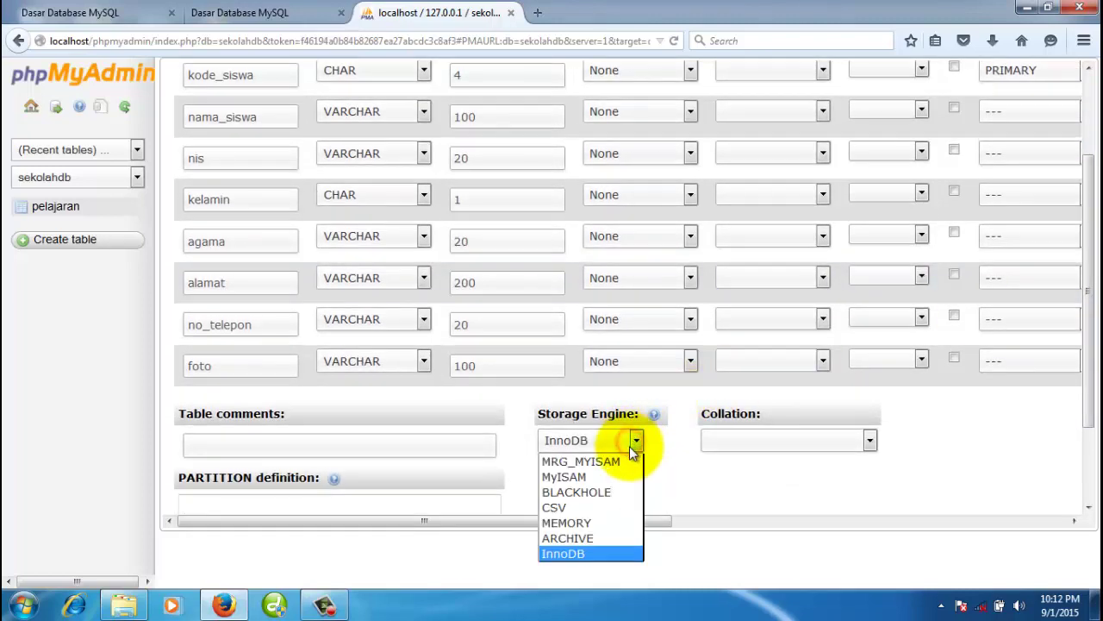
left_click(601, 479)
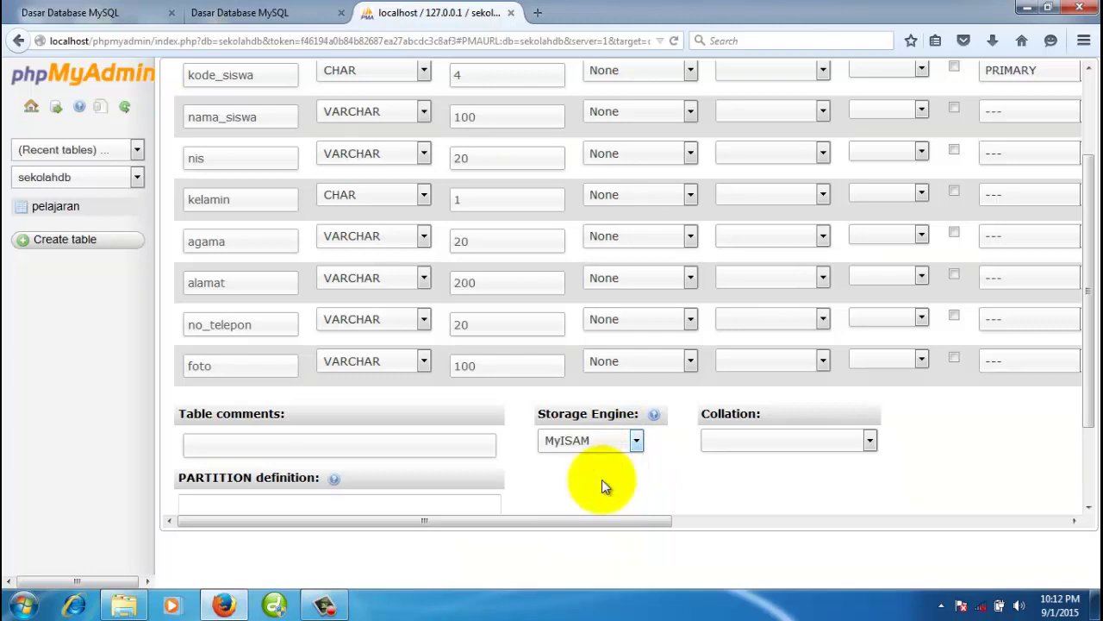
left_click_drag(1086, 410, 1083, 462)
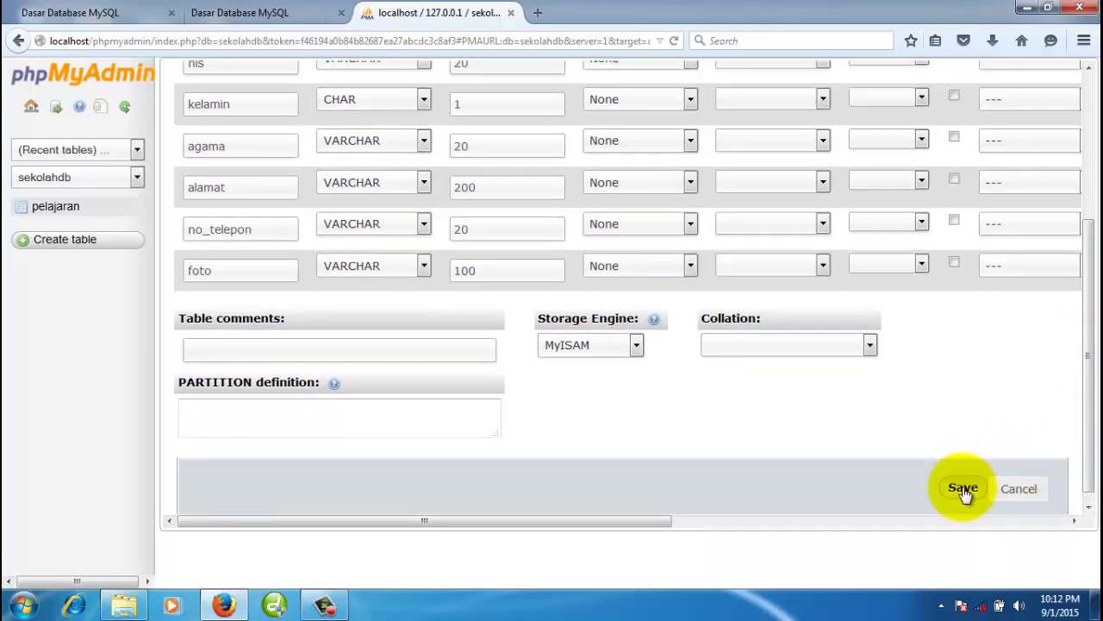
left_click(963, 489)
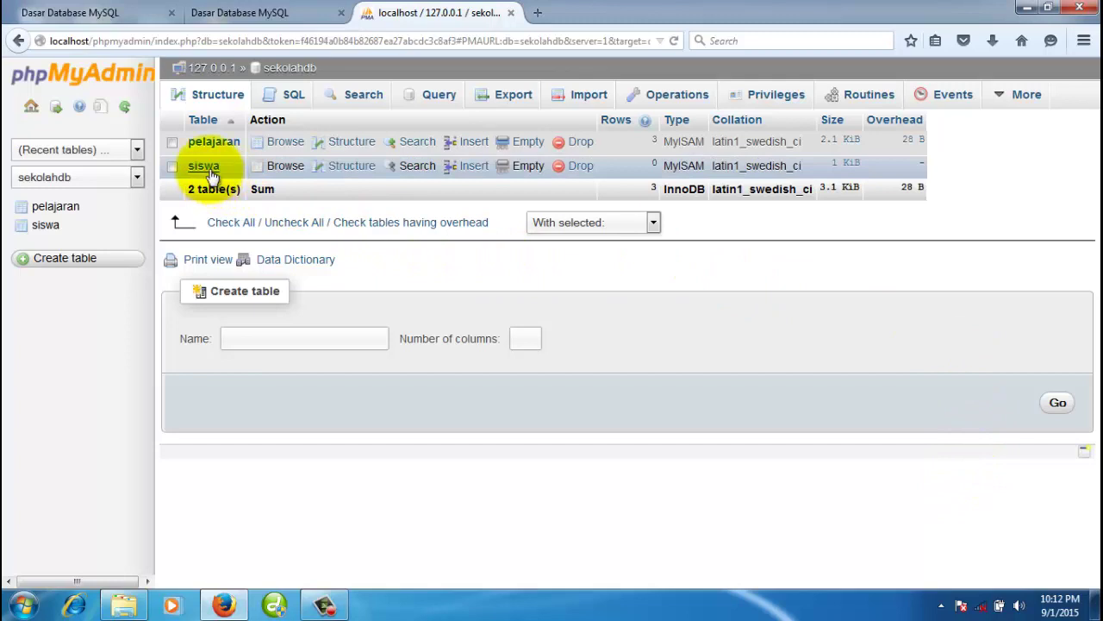
left_click(345, 184)
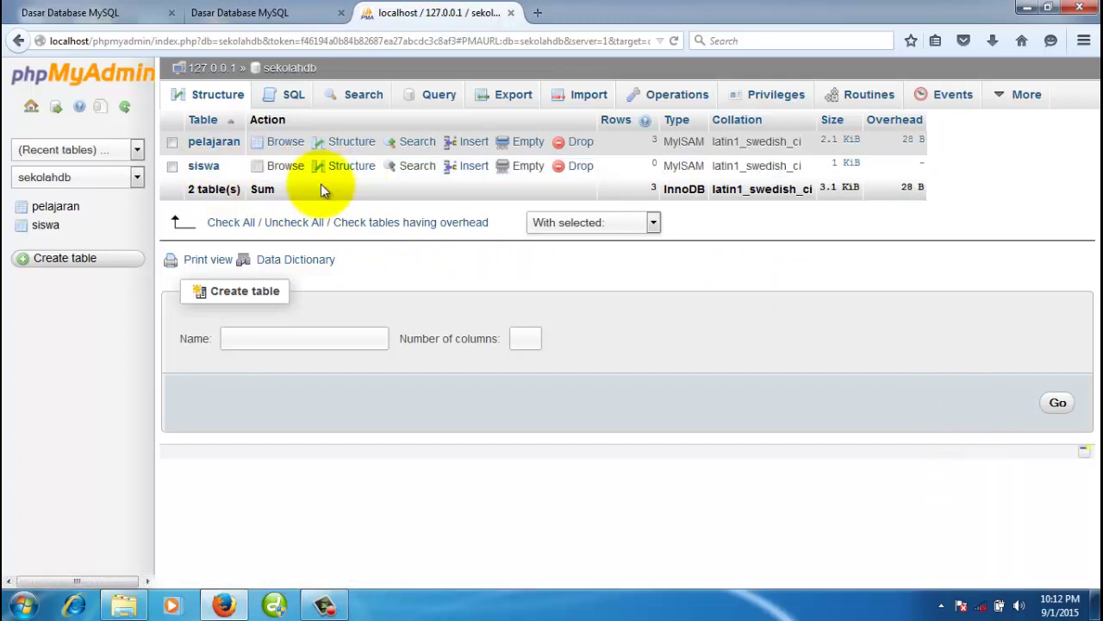
left_click(282, 165)
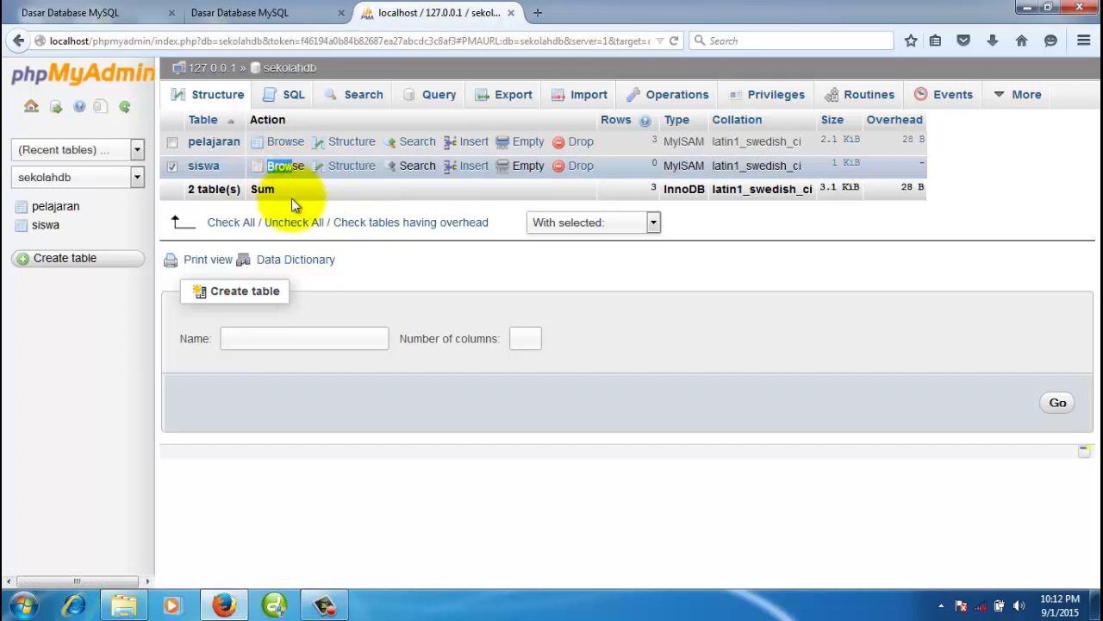
left_click(296, 167)
left_click_drag(296, 166, 232, 171)
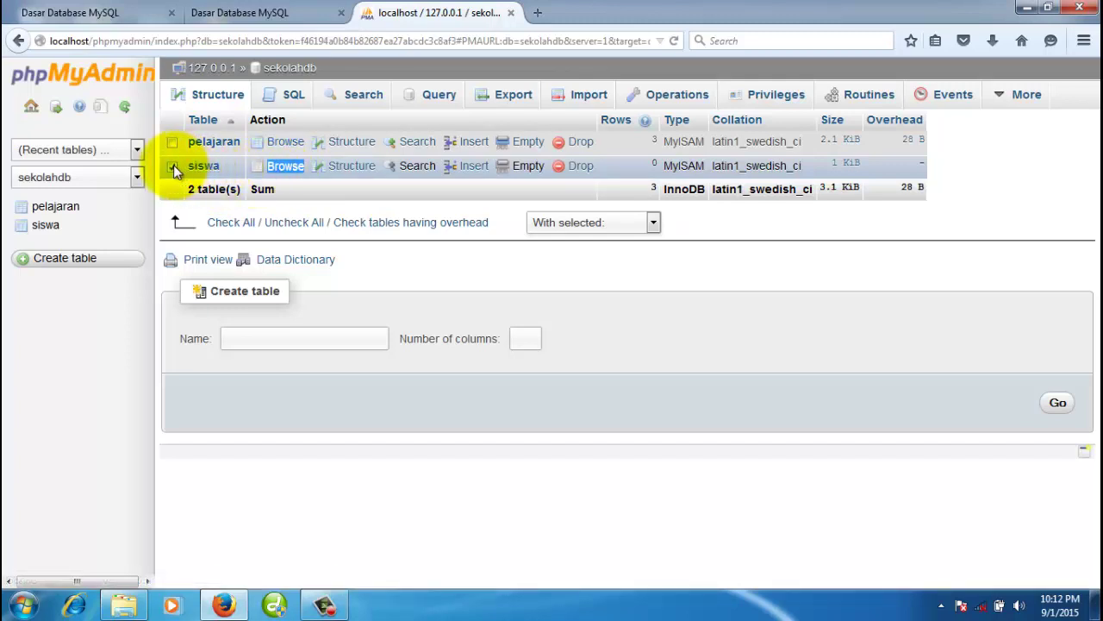
left_click(312, 435)
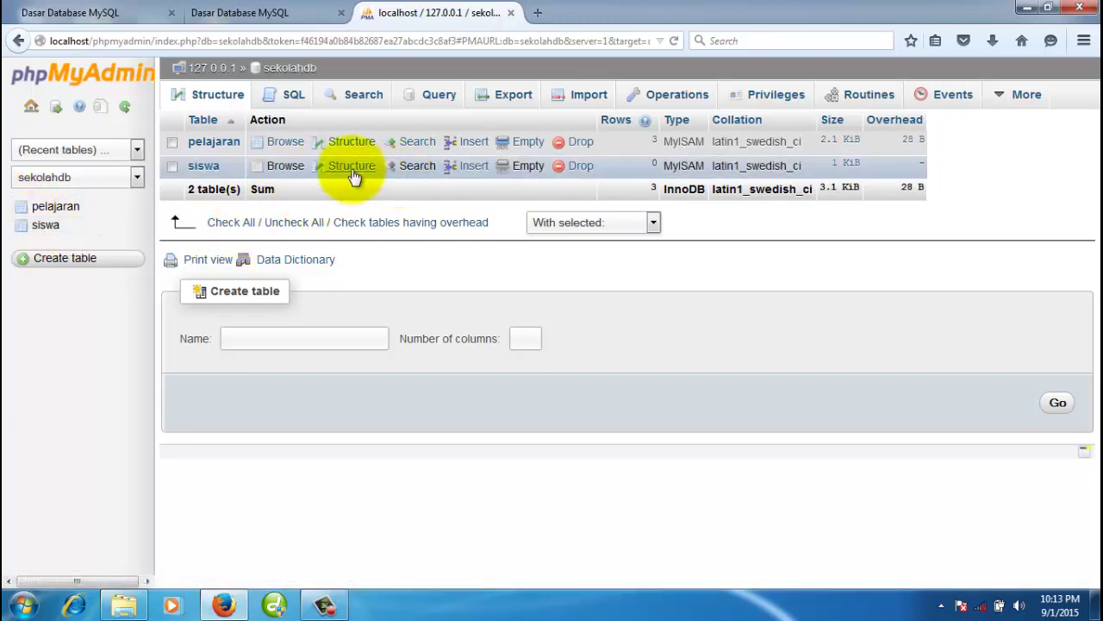
Open siswa, review its column structure, then browse it to confirm it has no rows
left_click(41, 228)
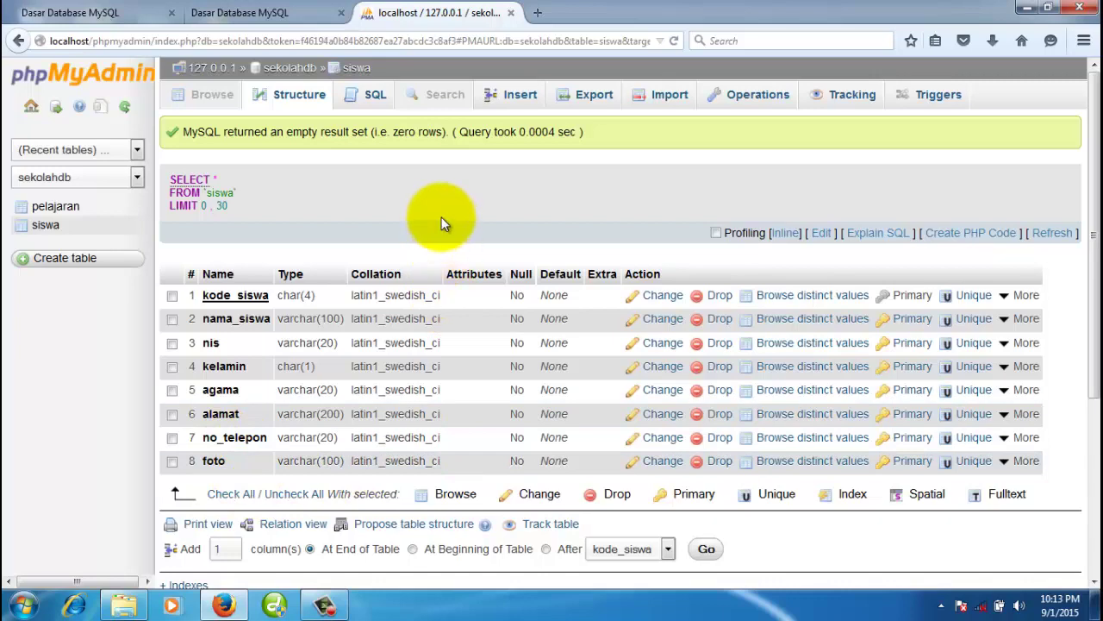
left_click(292, 69)
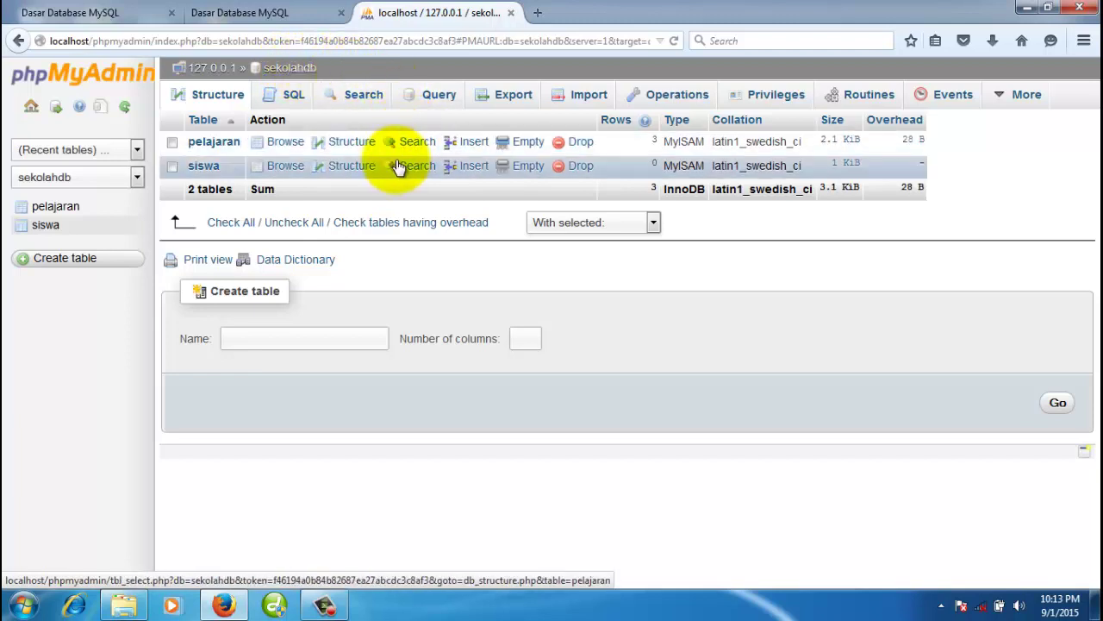
left_click(353, 166)
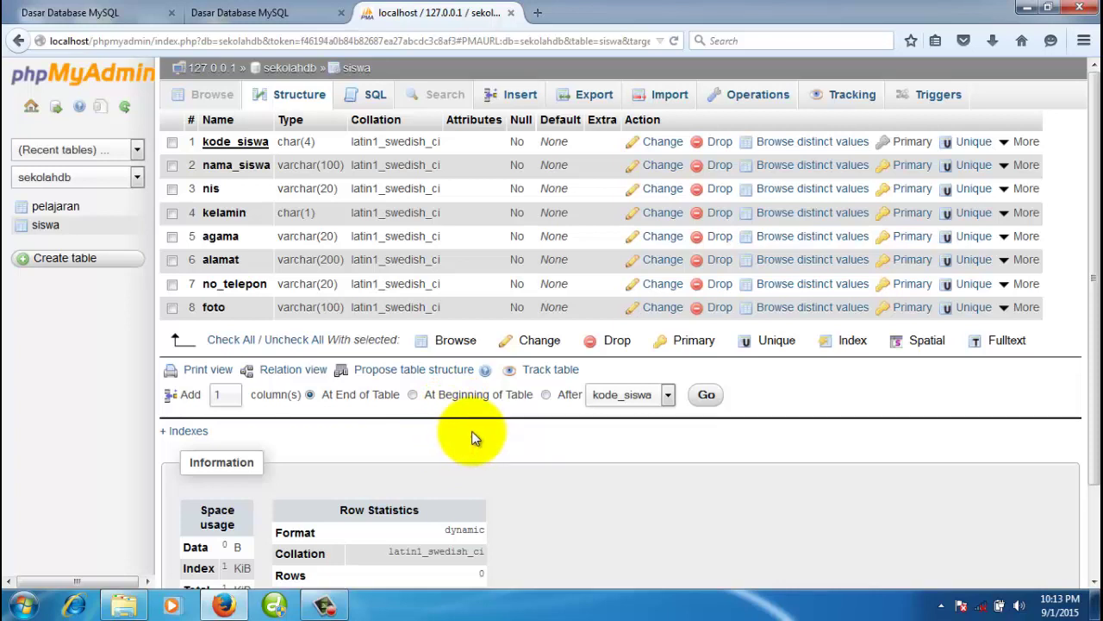
left_click(472, 437)
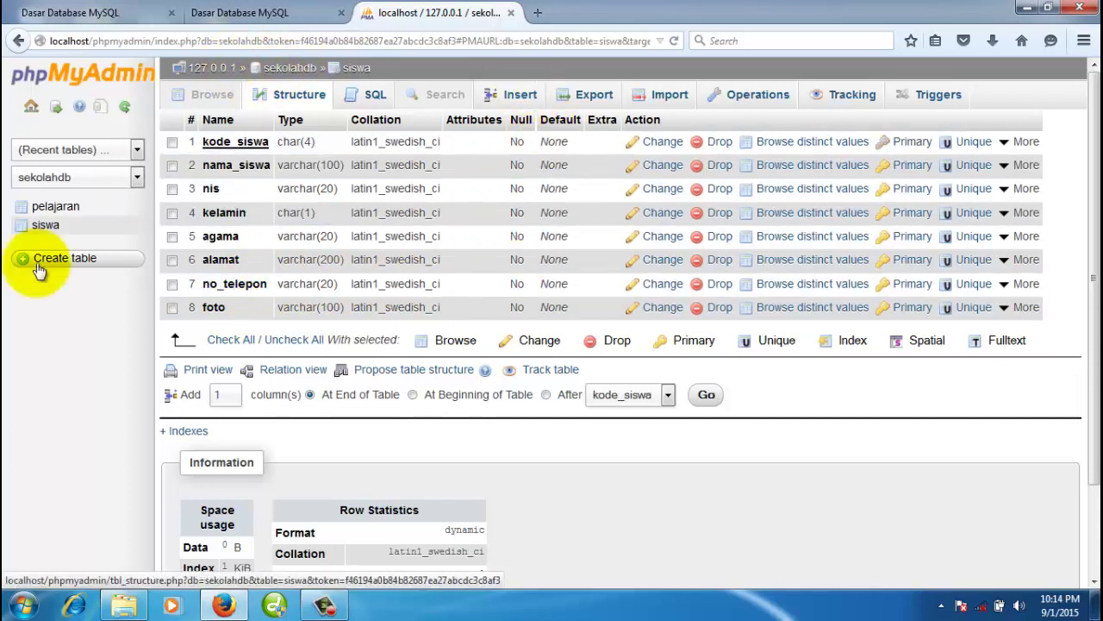
left_click(46, 227)
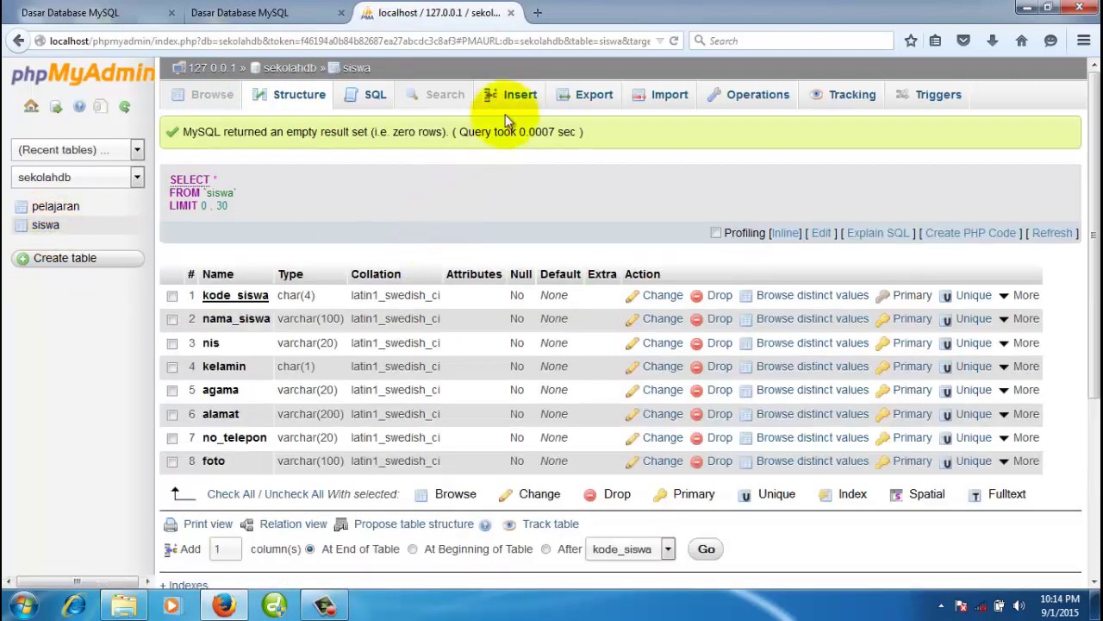
In the siswa Insert form, enter code S001, the student's name and nis 150001
left_click(522, 99)
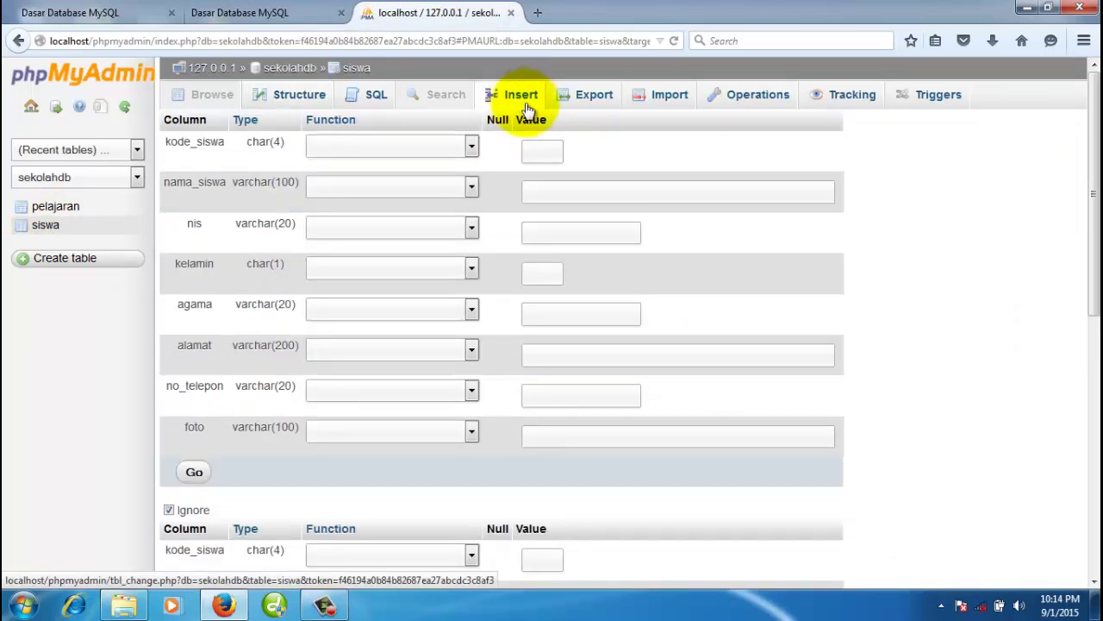
left_click(542, 157)
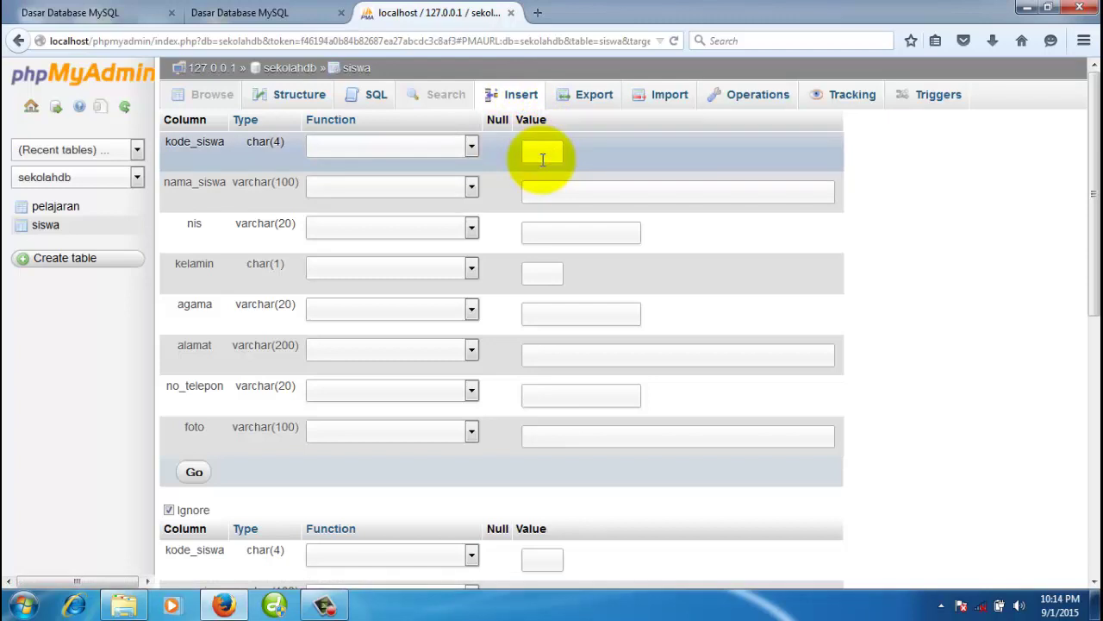
type("S")
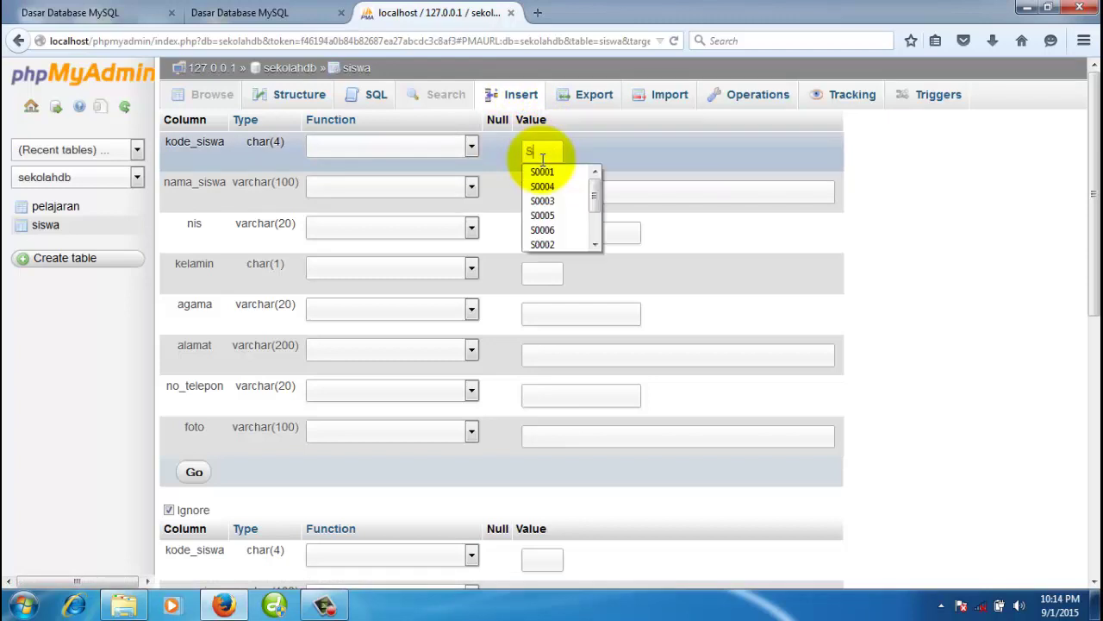
type("001")
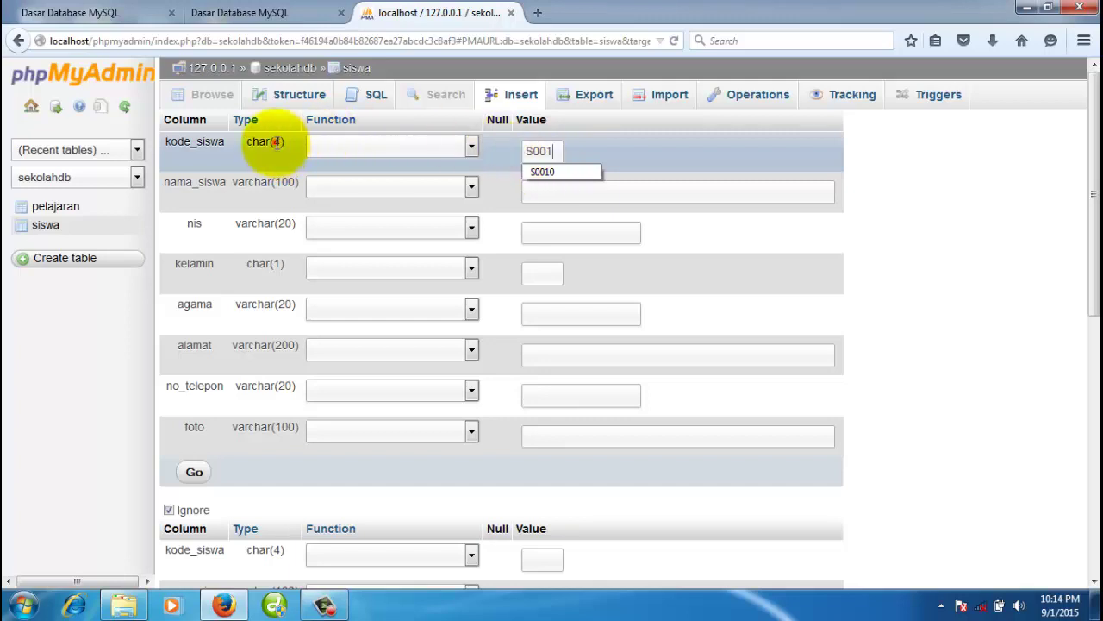
left_click(266, 143)
left_click(573, 189)
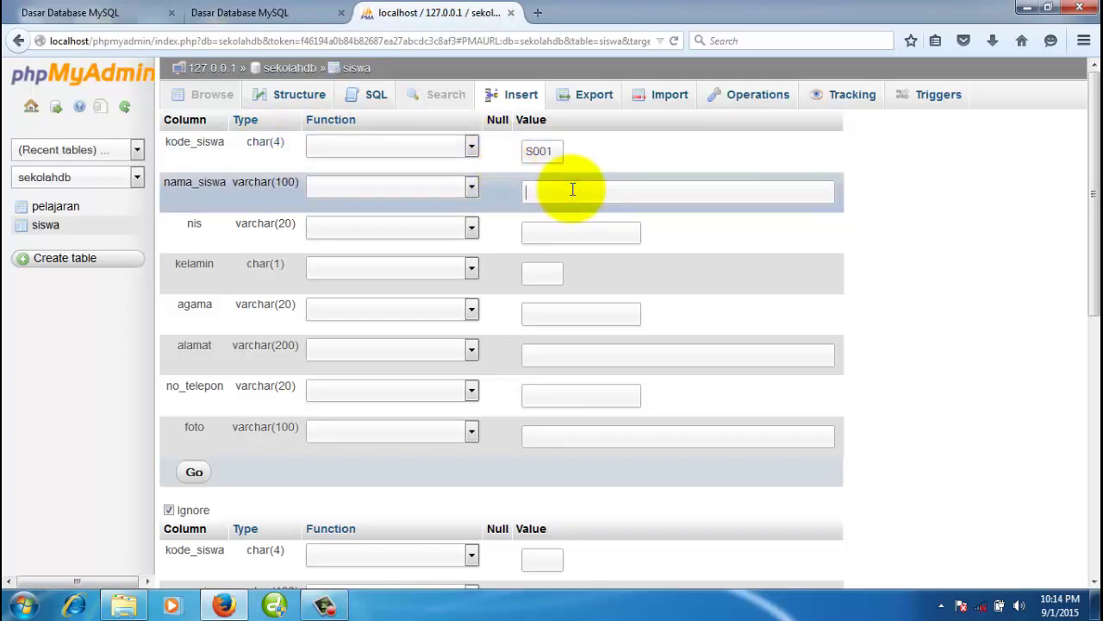
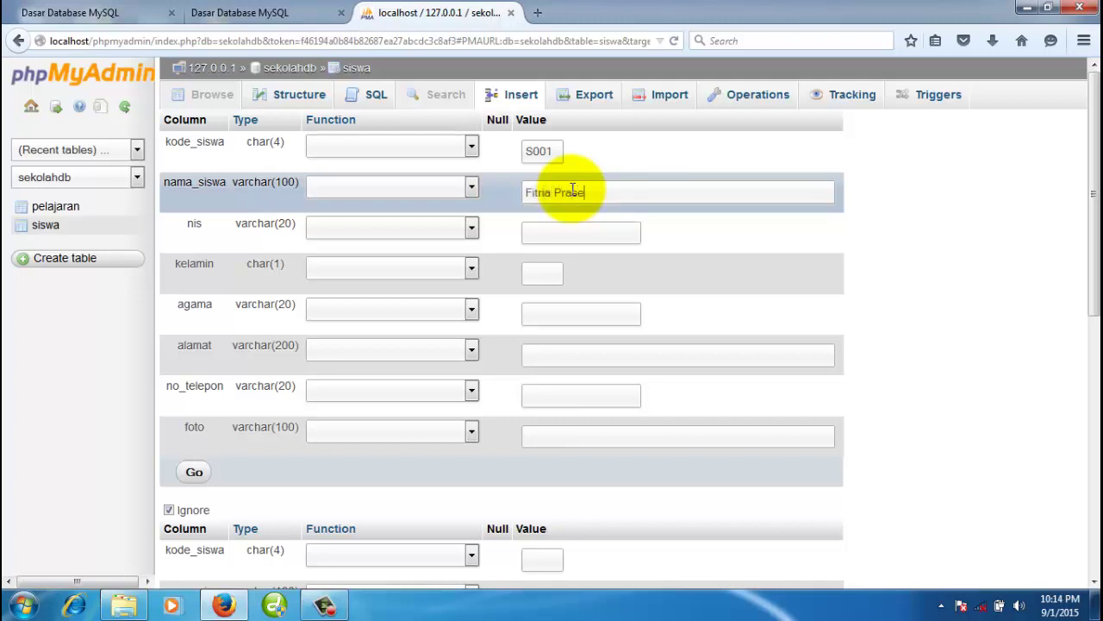
left_click(574, 236)
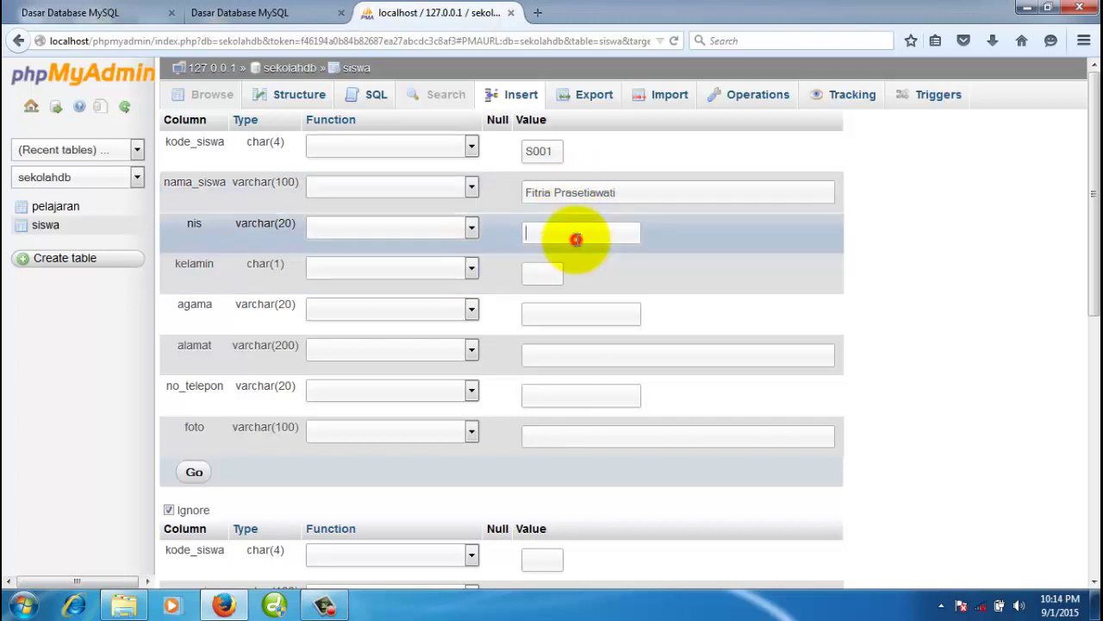
type("150001")
Enter kelamin P, agama Islam, the student's address and phone number, then move to foto
left_click(553, 273)
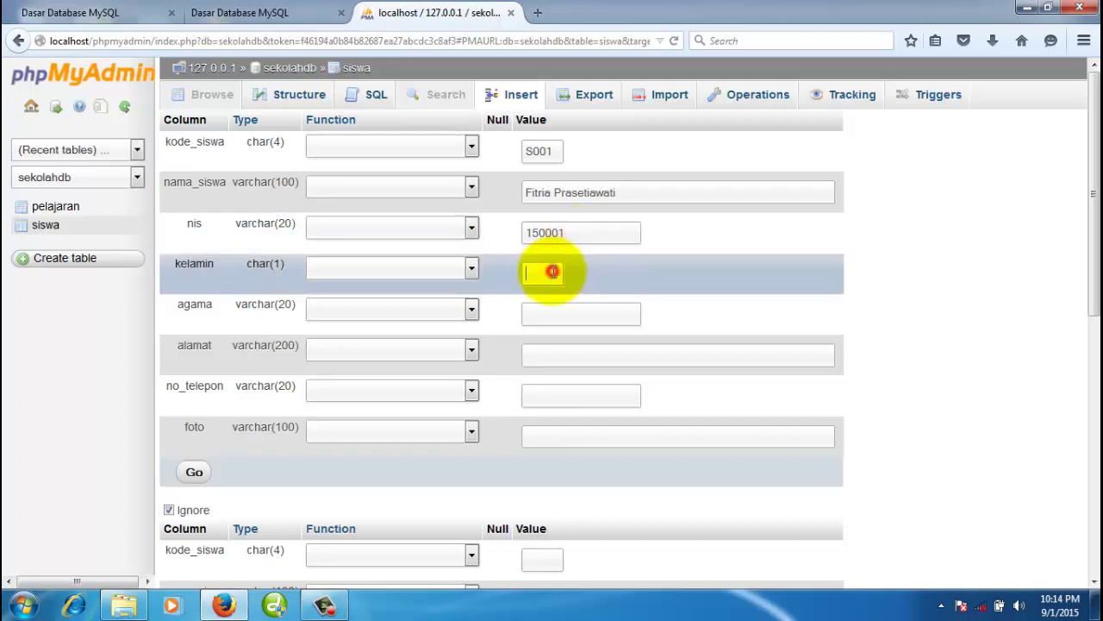
type("P")
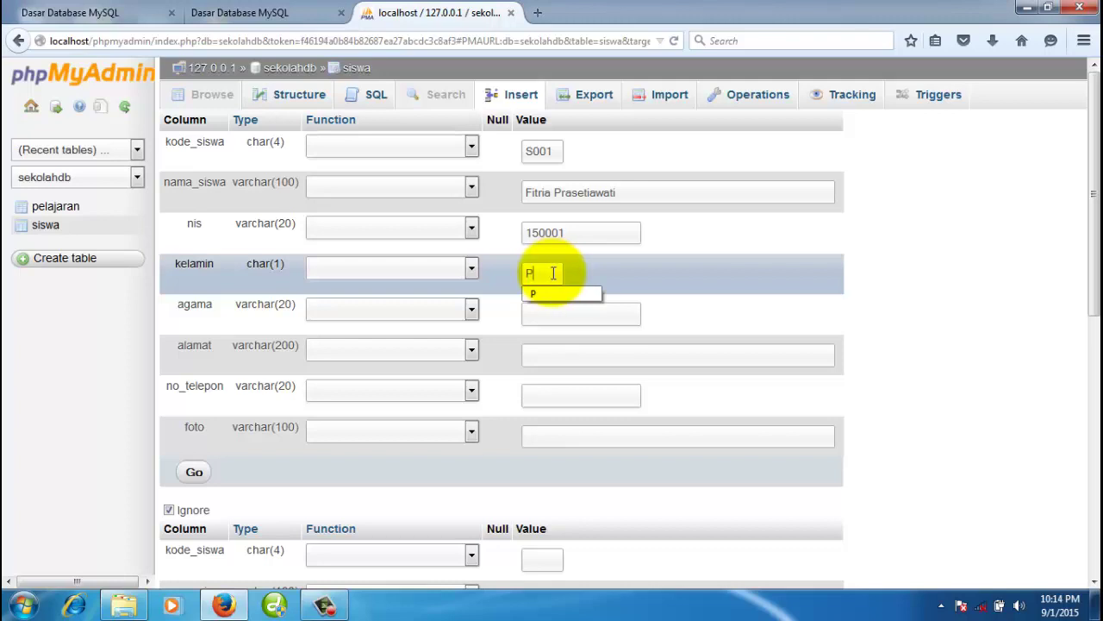
left_click(559, 315)
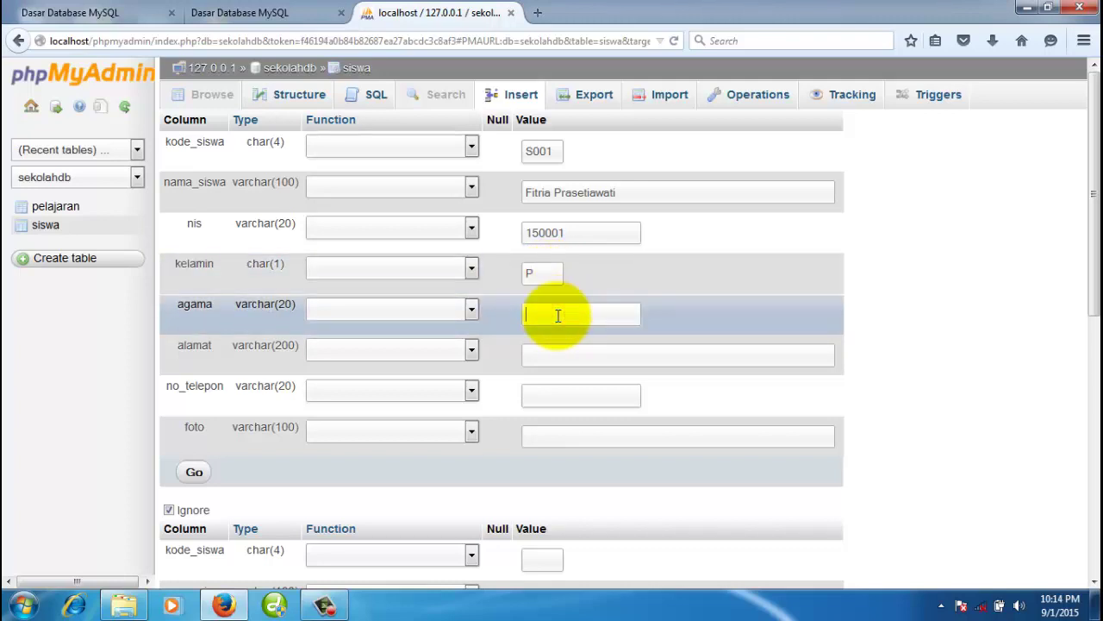
type("Islam")
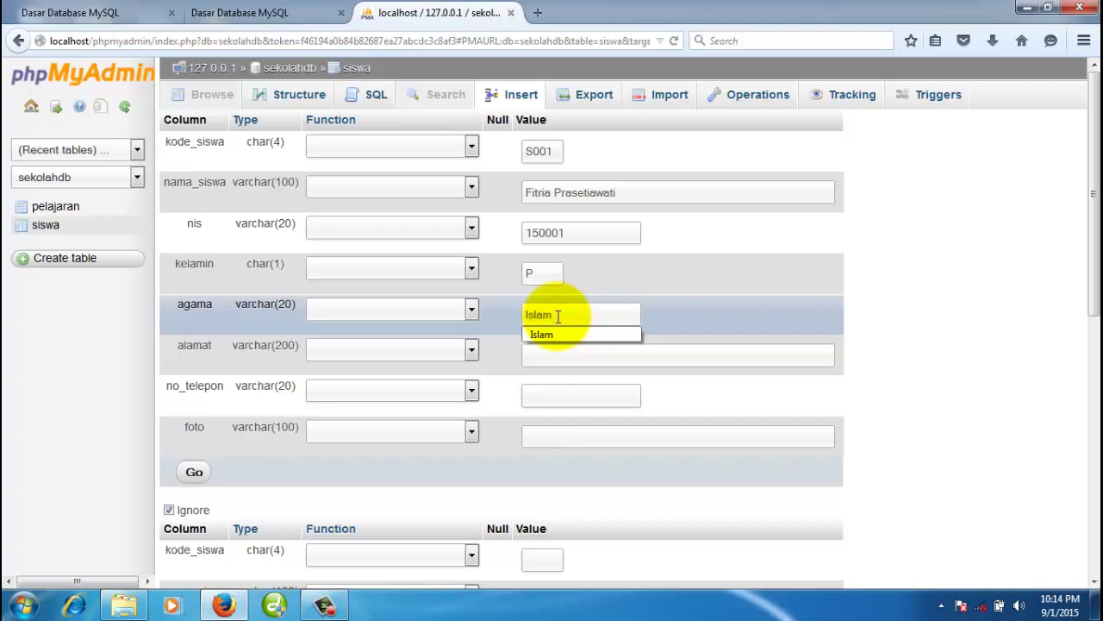
left_click(564, 363)
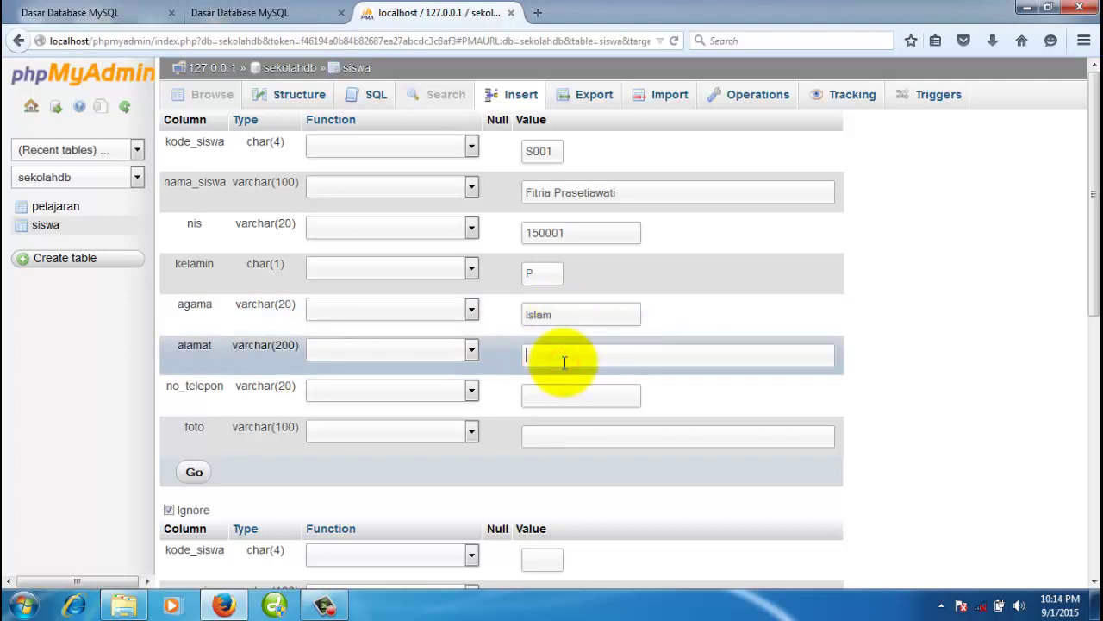
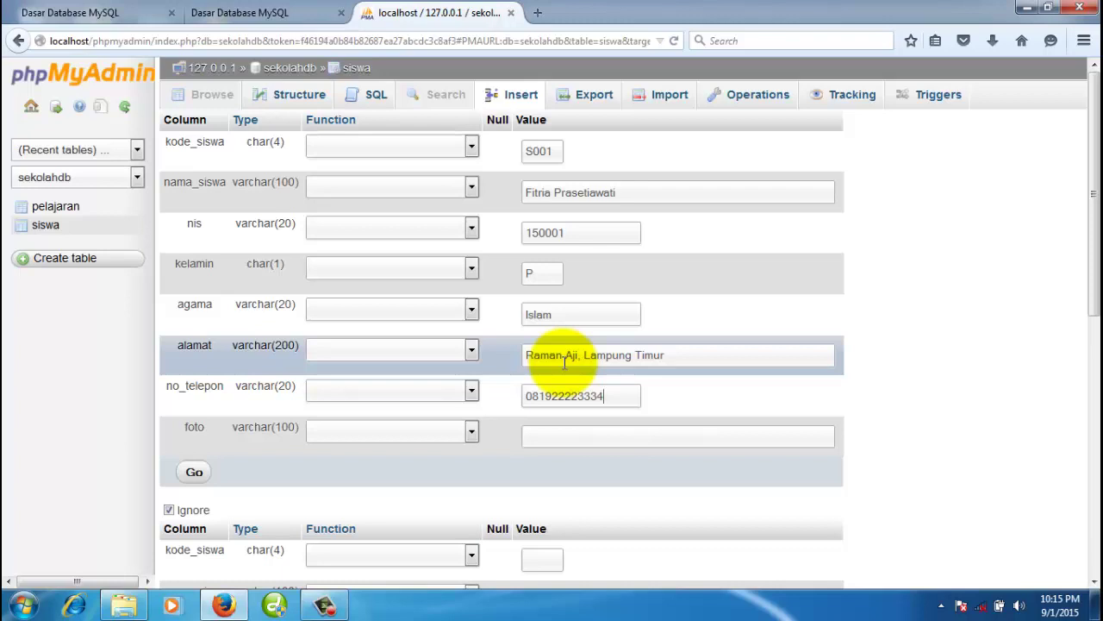
left_click(572, 442)
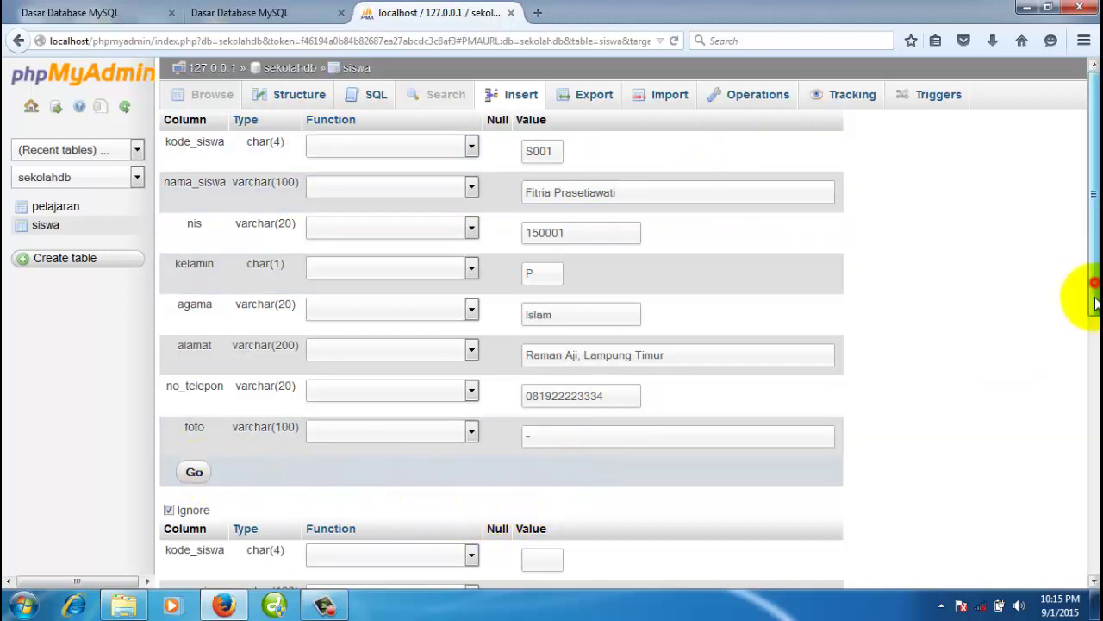
left_click_drag(1091, 301, 1083, 268)
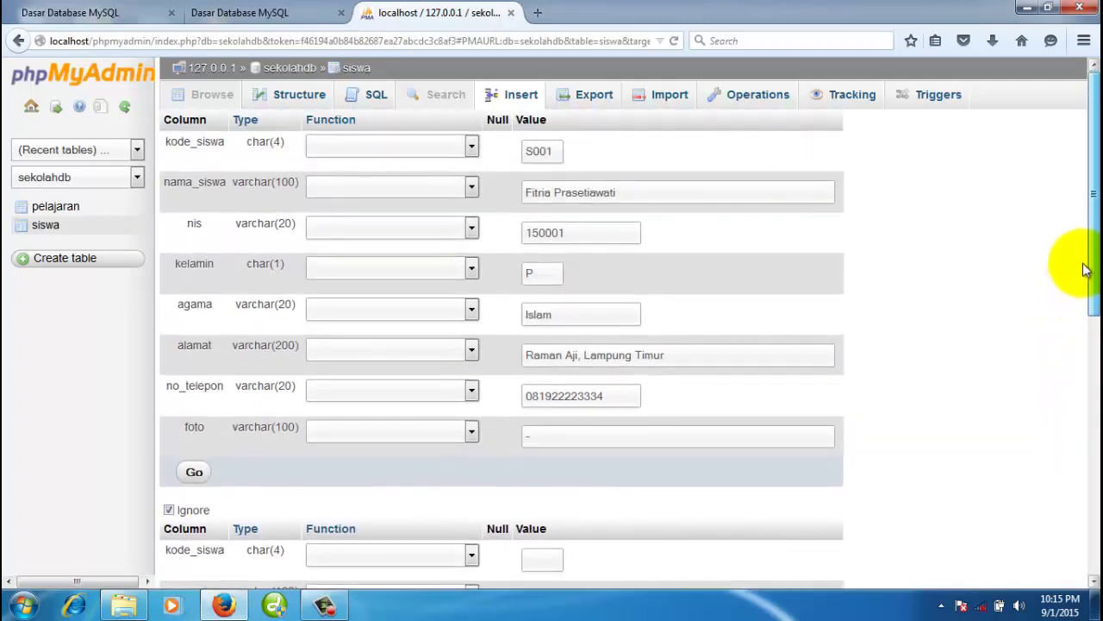
Insert the S001 row and bring up a blank Insert form for the next student
left_click(195, 474)
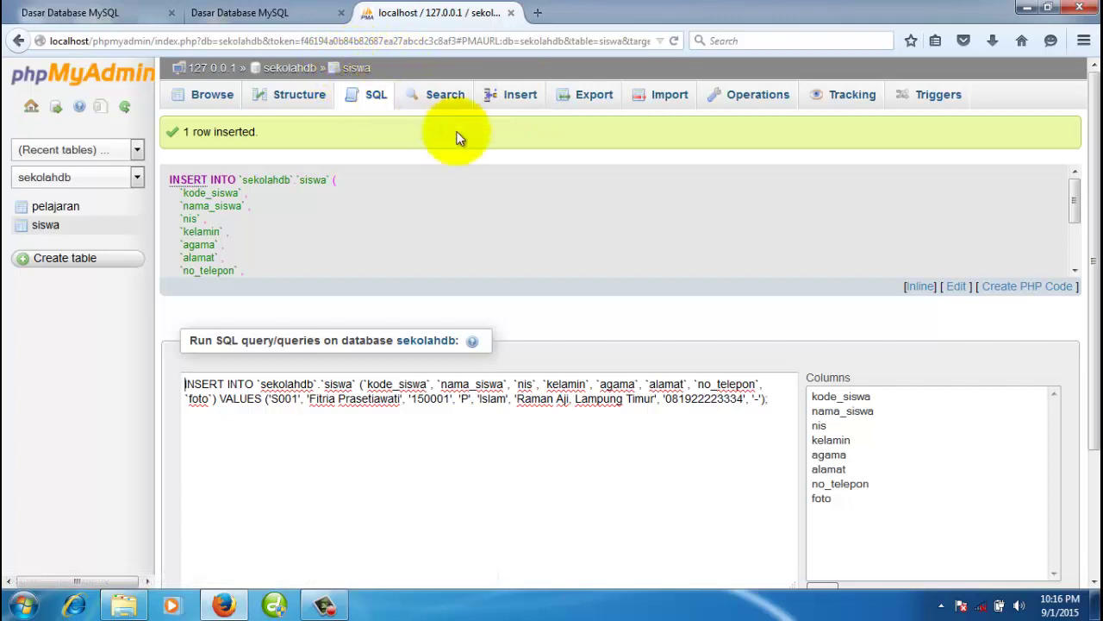
left_click(517, 102)
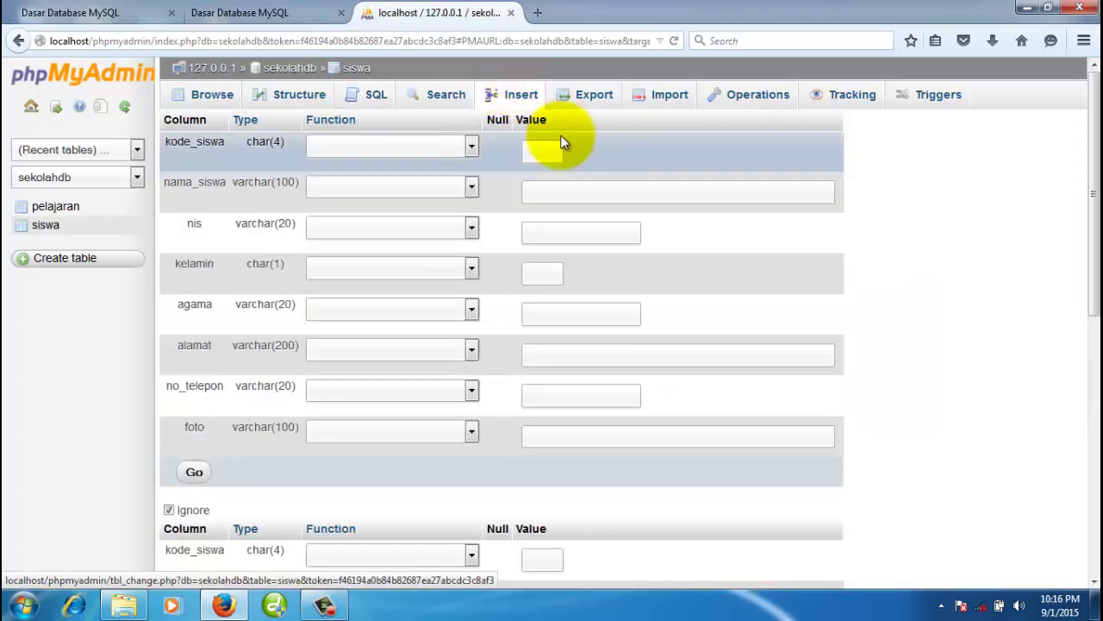
Enter code S002, the second student's name and nis 150002
left_click(539, 153)
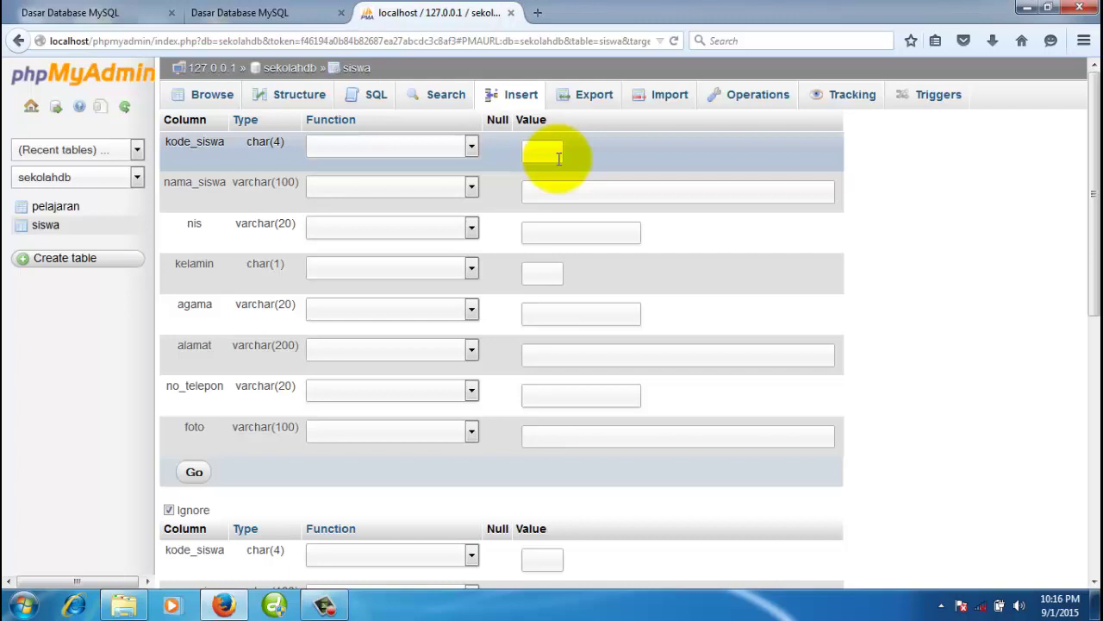
type("S002")
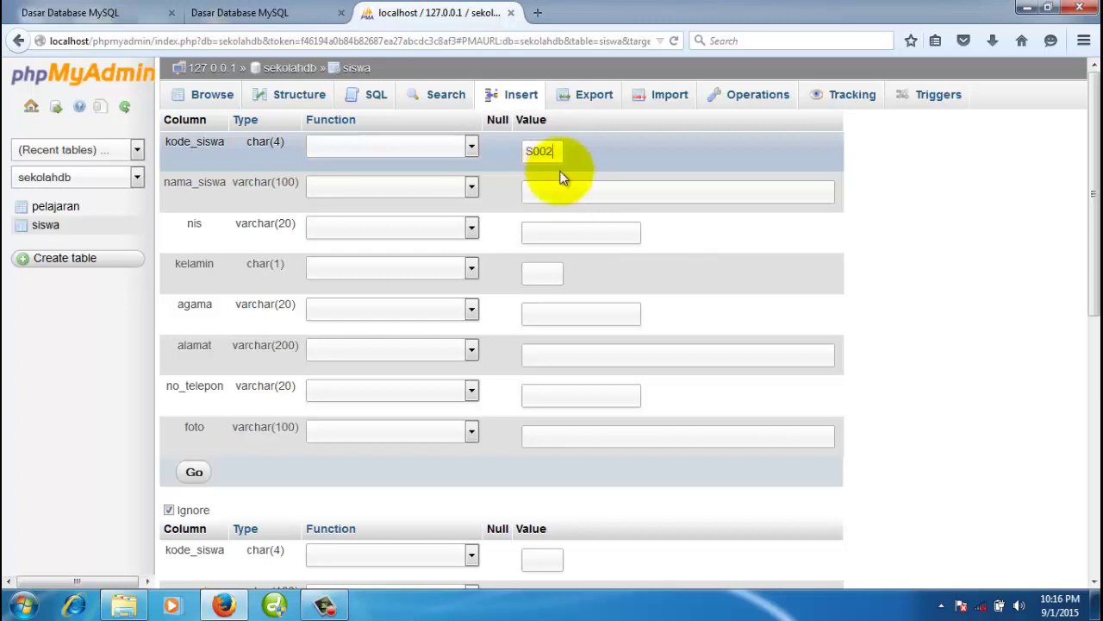
left_click(561, 191)
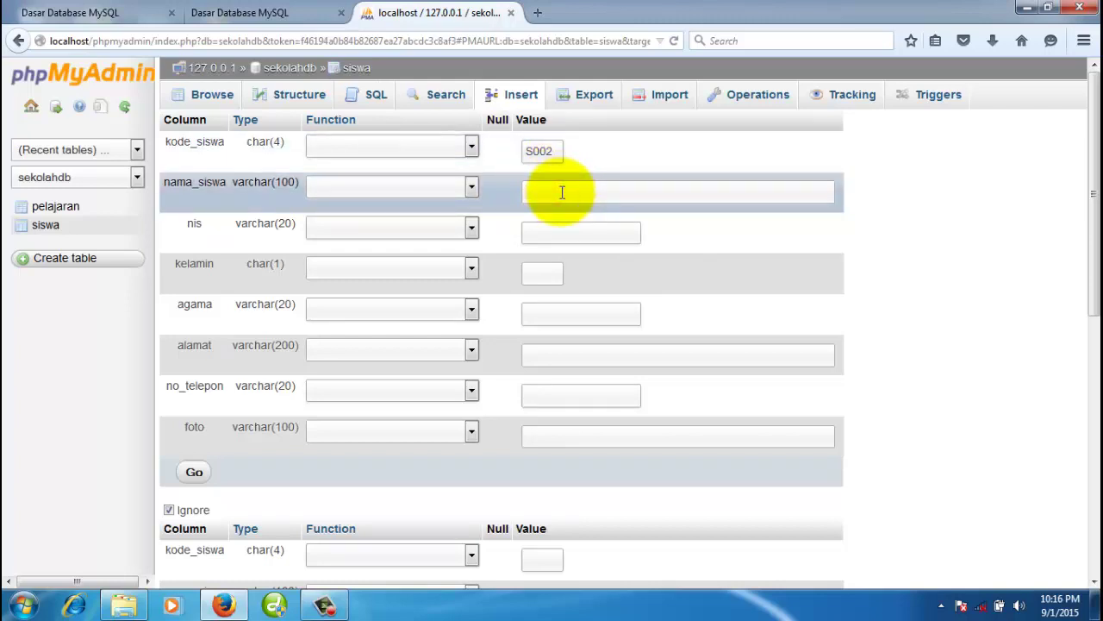
left_click(558, 228)
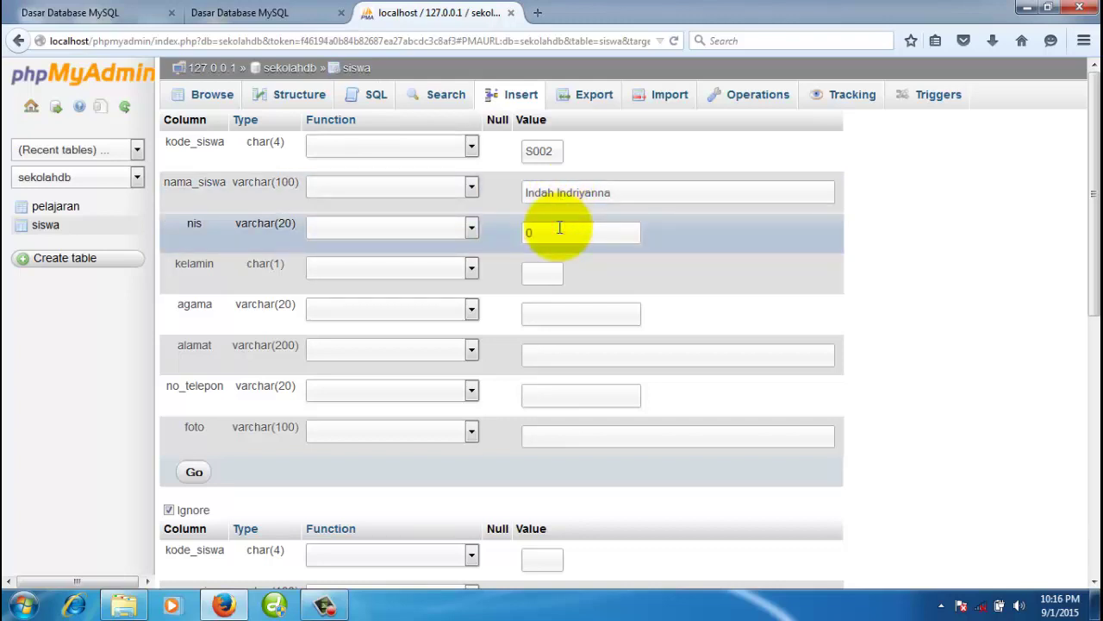
type("1500")
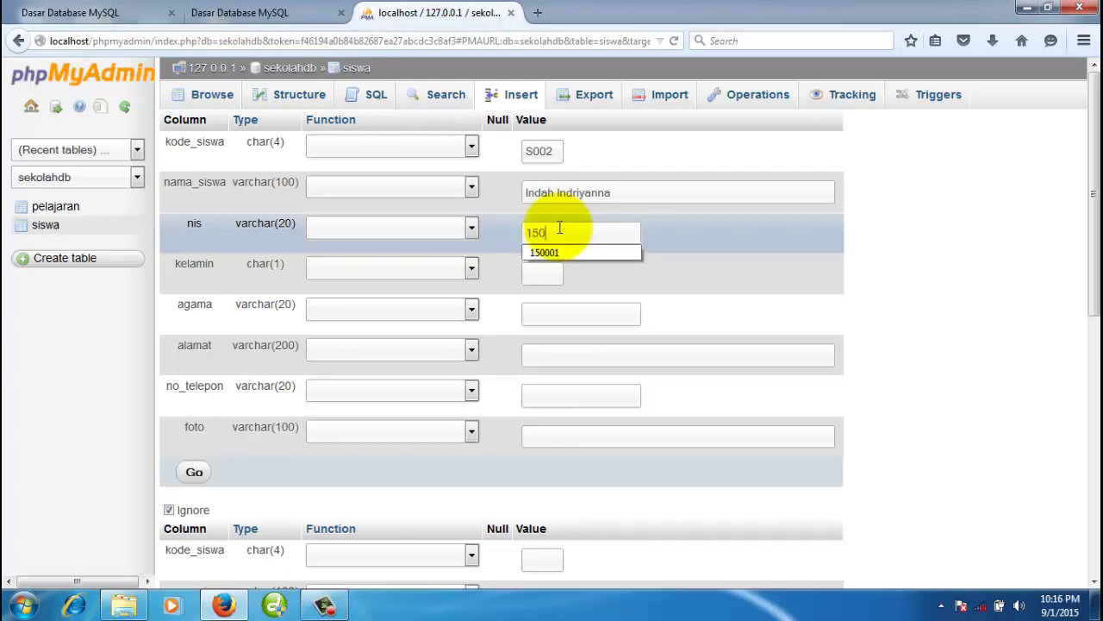
type("02")
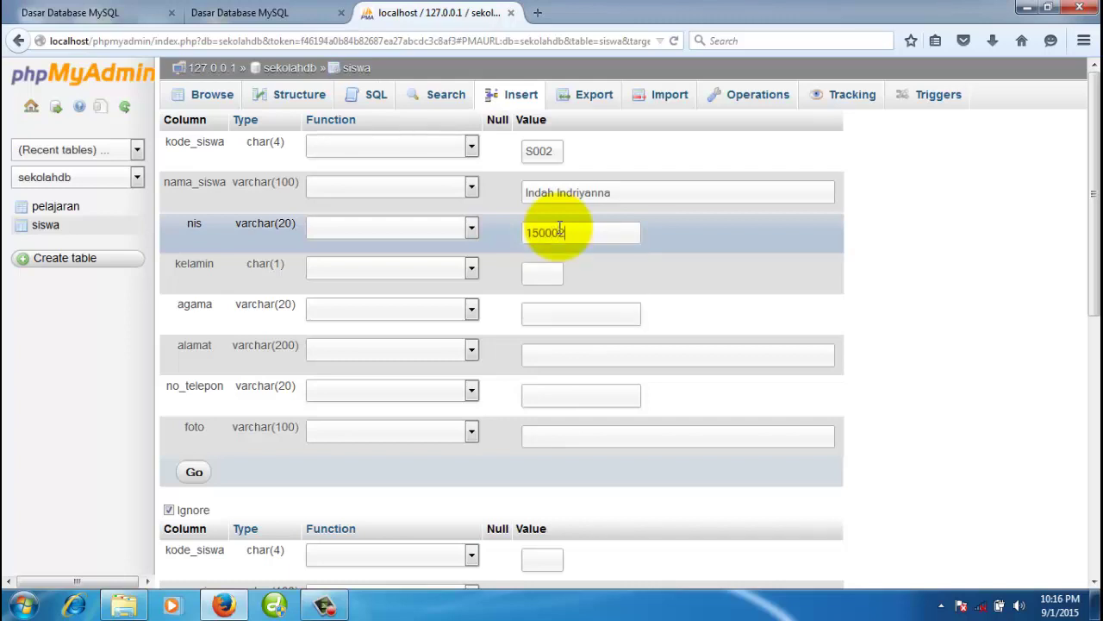
Fill kelamin P, agama Islam, the address and phone, and '-' for foto, then recheck the code
left_click(544, 281)
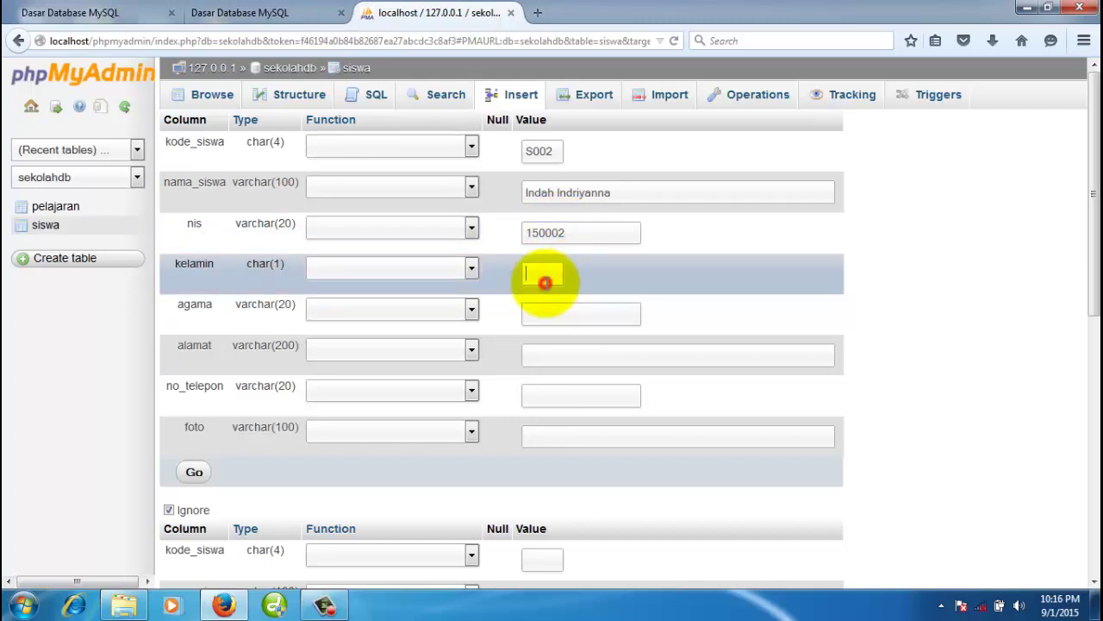
key("Tab")
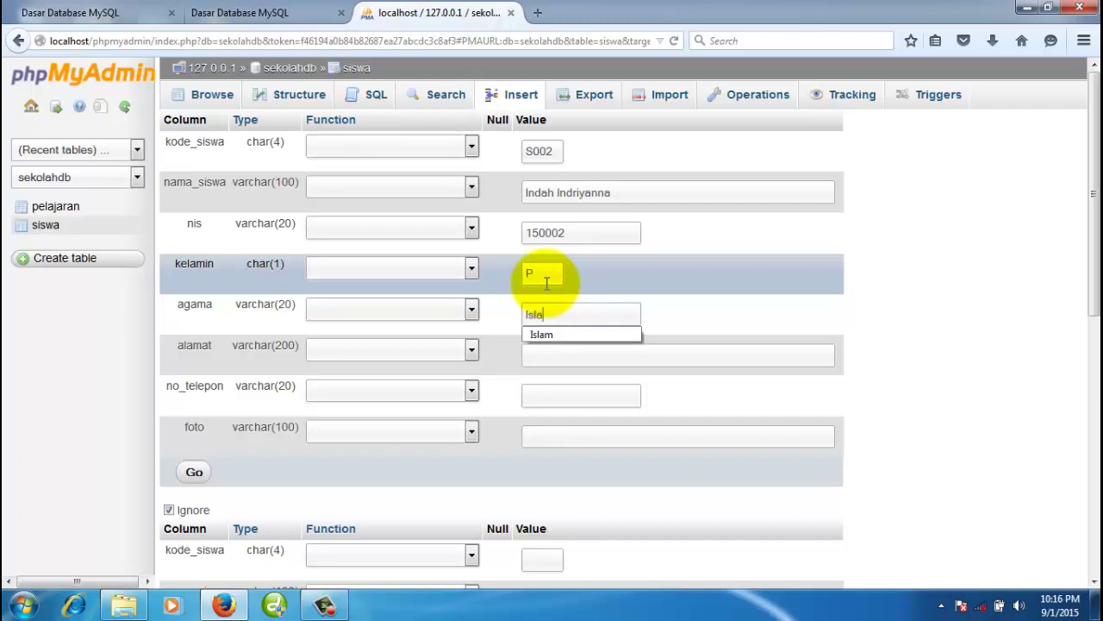
key("Tab")
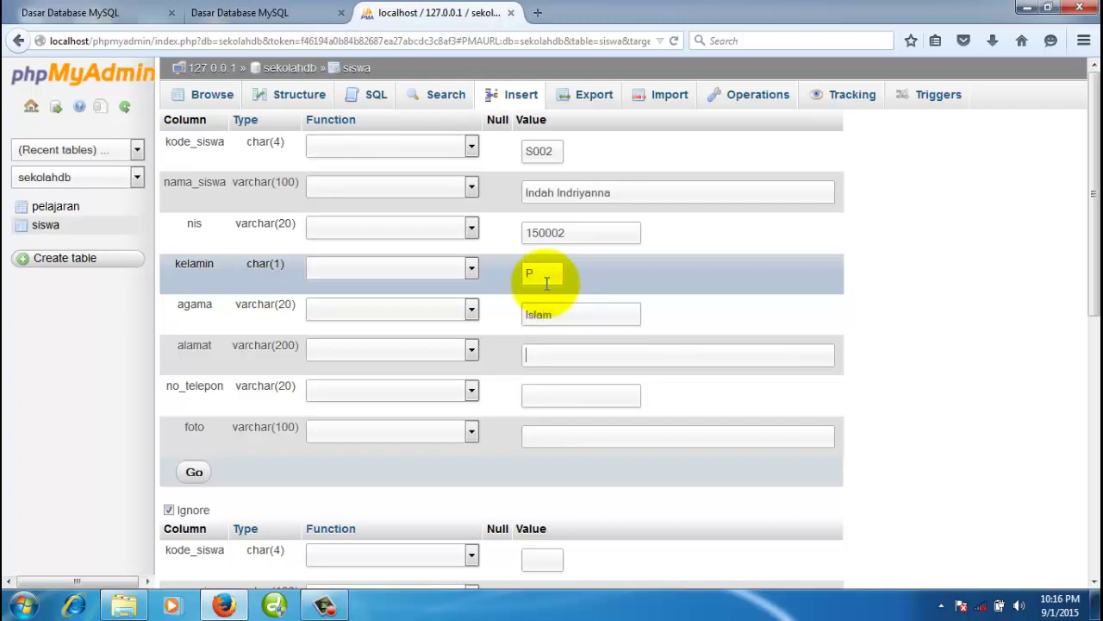
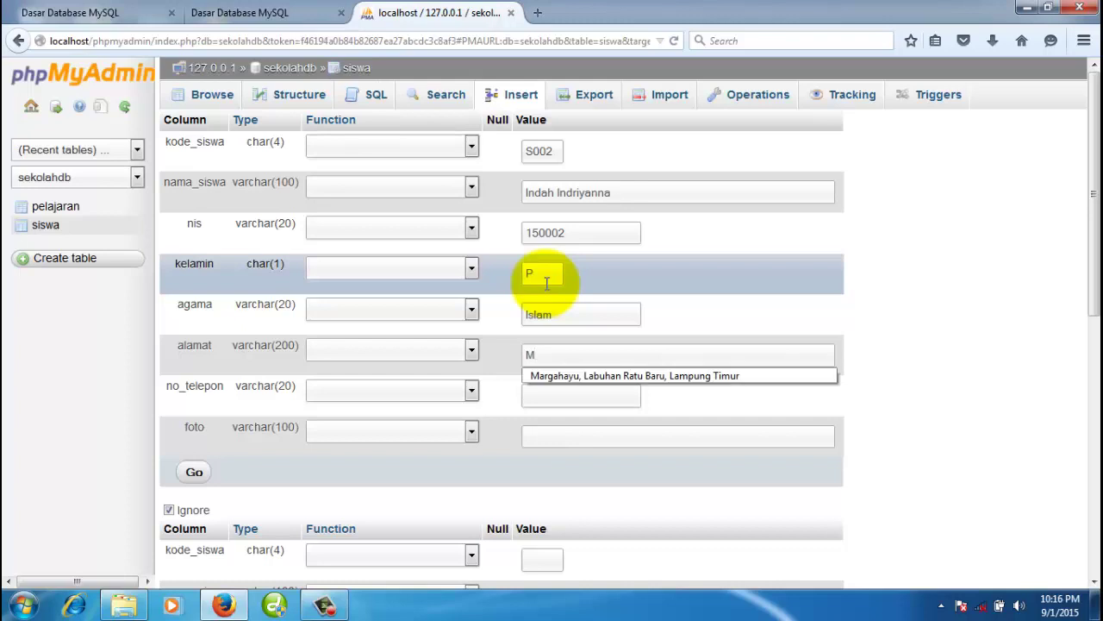
key("BackSpace")
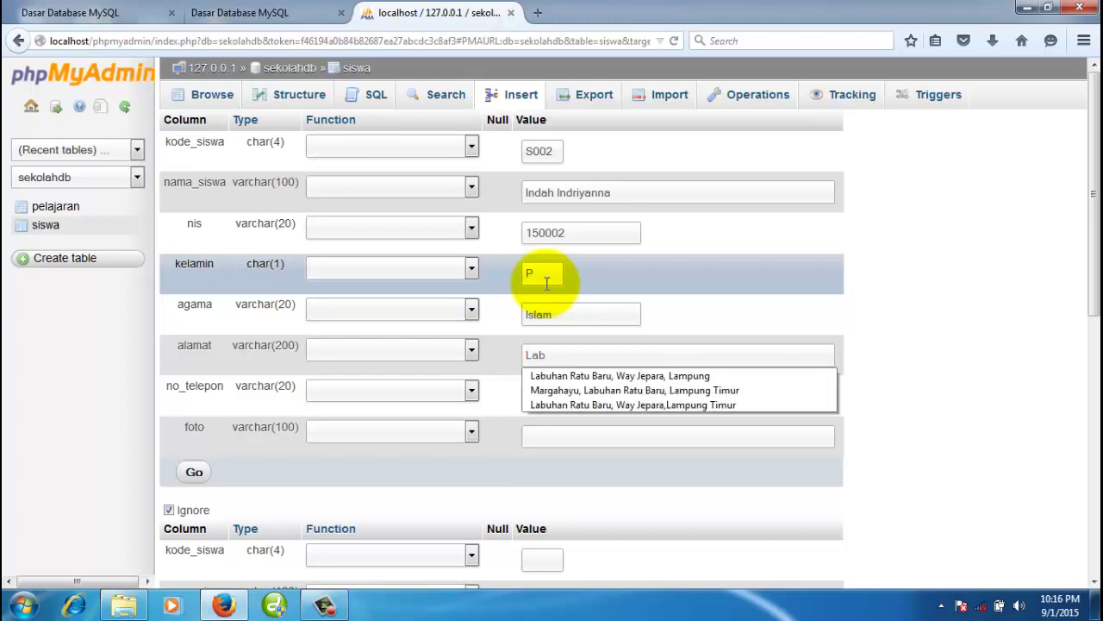
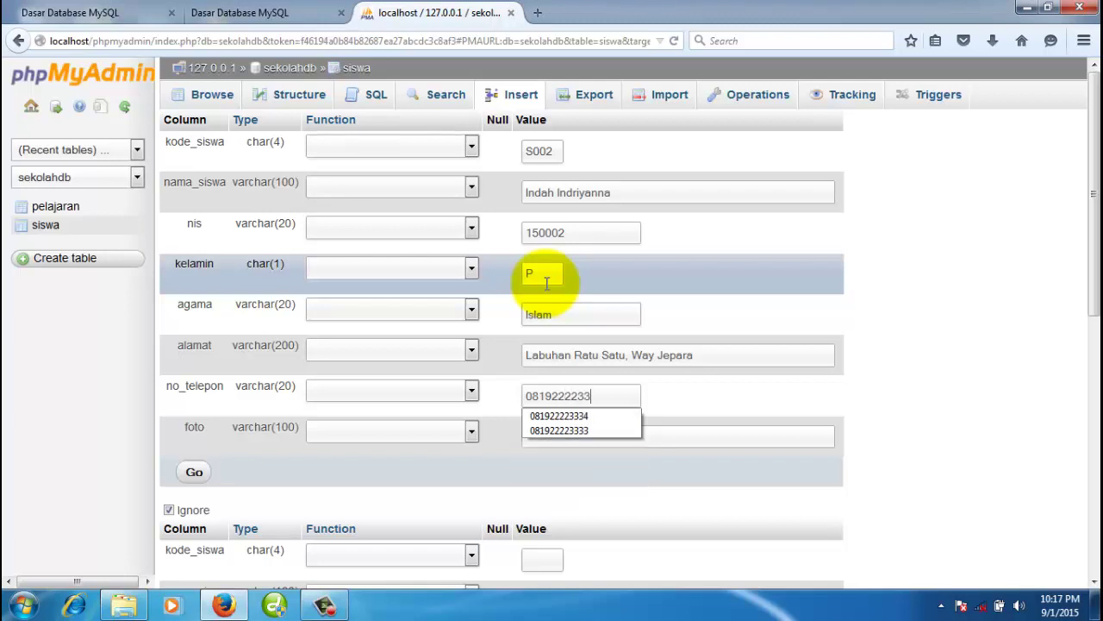
key("Tab")
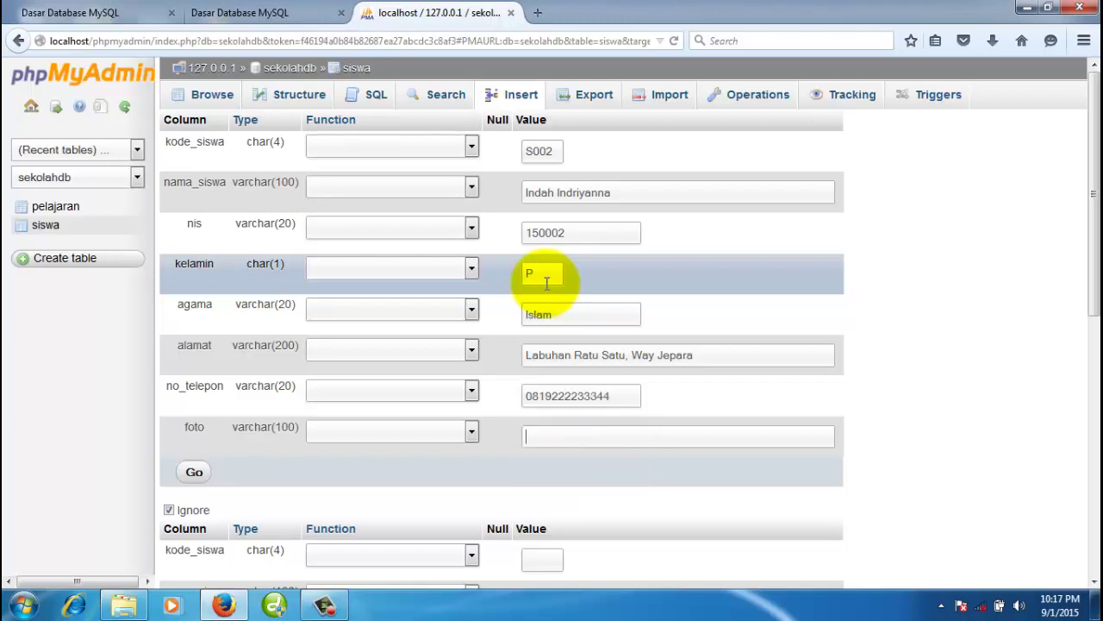
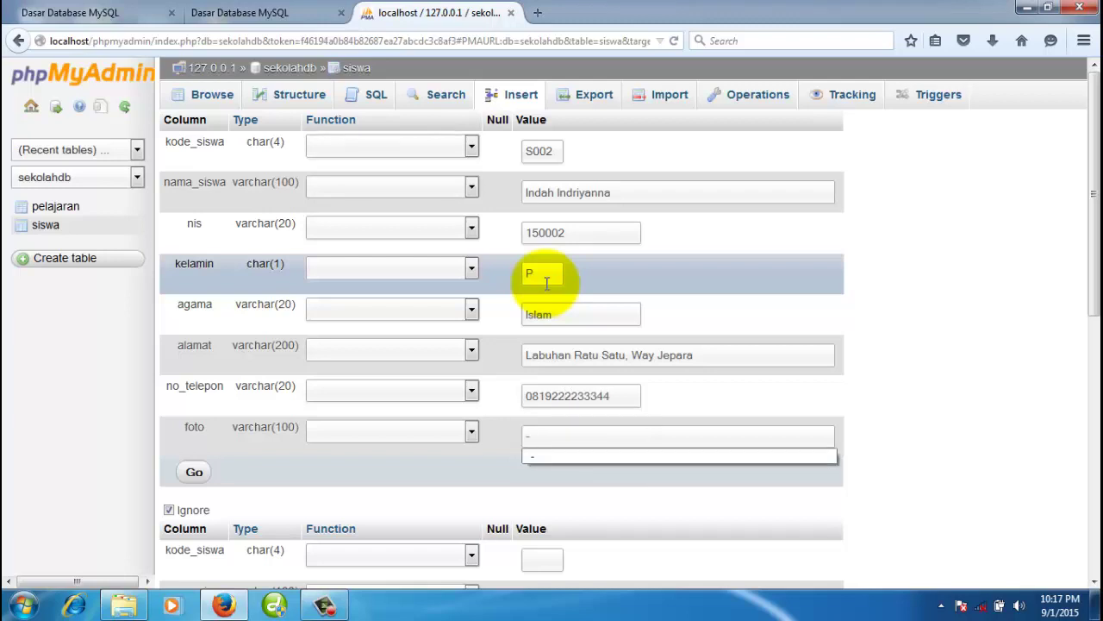
left_click(972, 257)
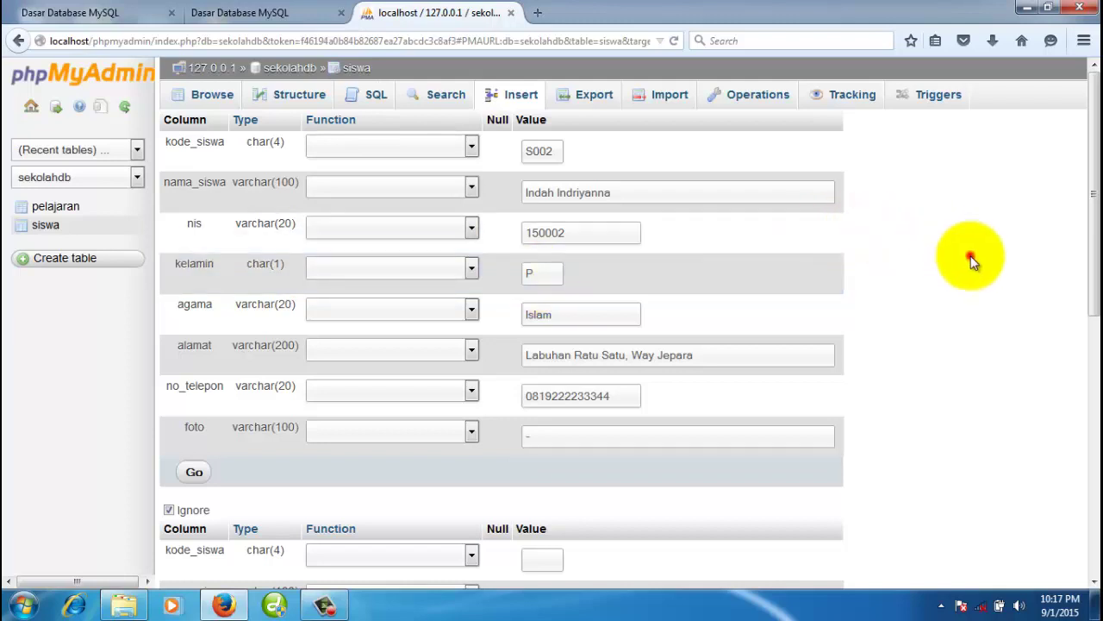
left_click(543, 152)
double_click(537, 151)
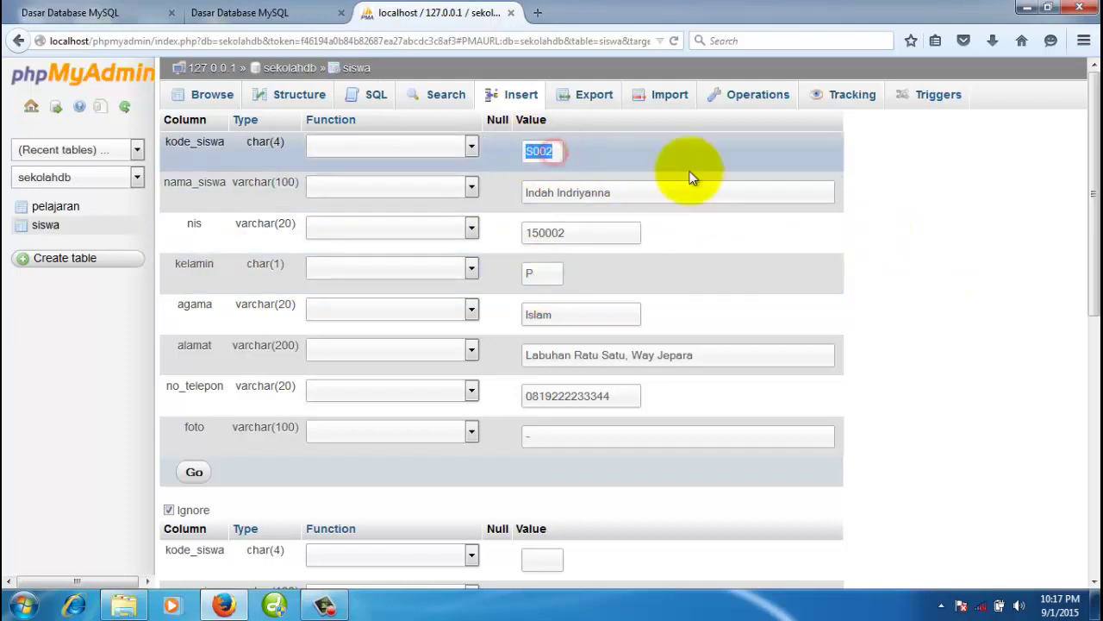
left_click(908, 214)
In the second row, enter code S003, the student's name and nis 150003
left_click_drag(1094, 219, 1088, 372)
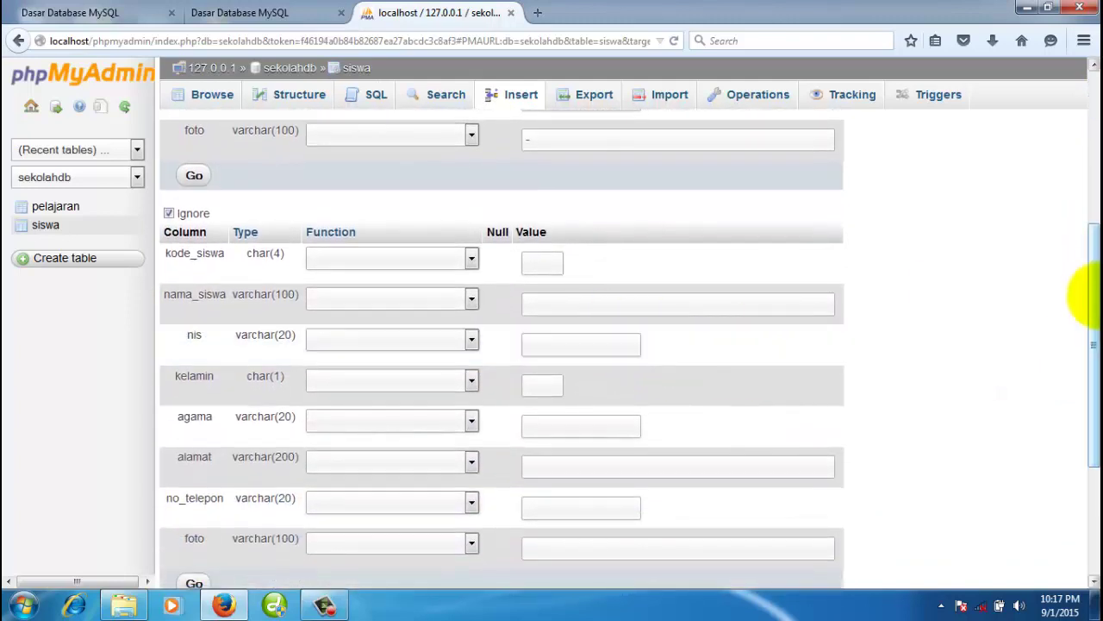
left_click_drag(1083, 307, 1086, 359)
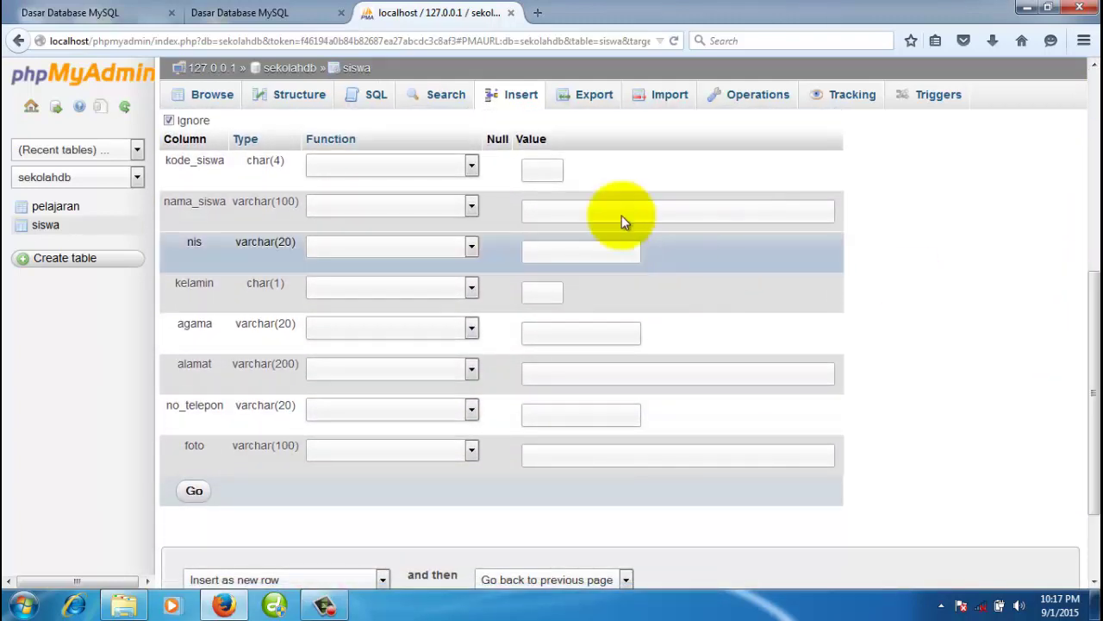
left_click(531, 169)
type("S")
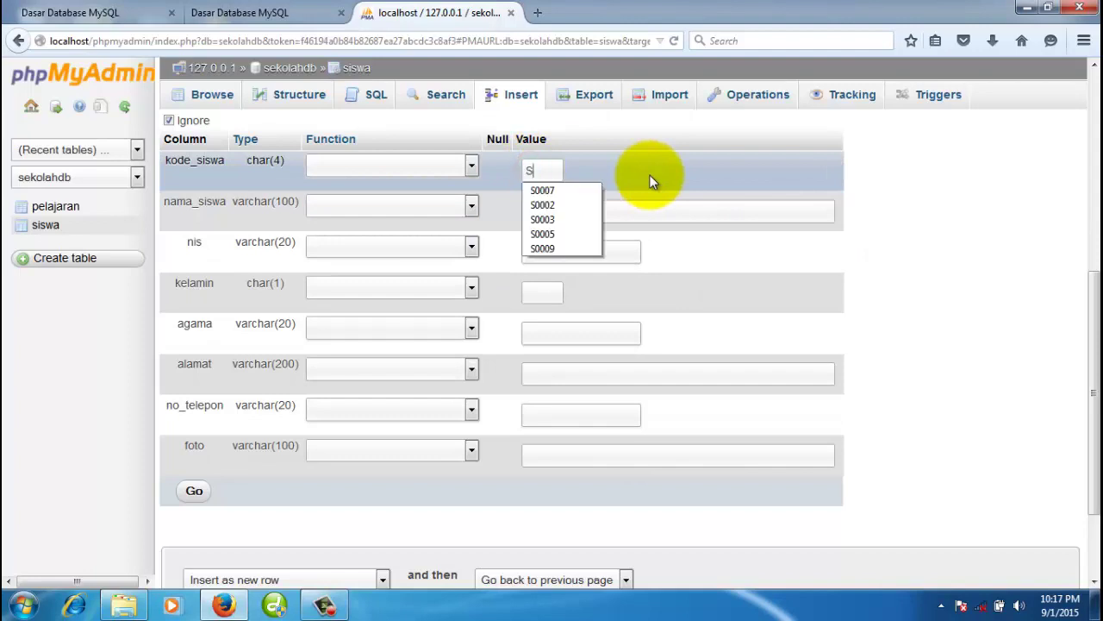
type("004")
key("BackSpace")
type("3")
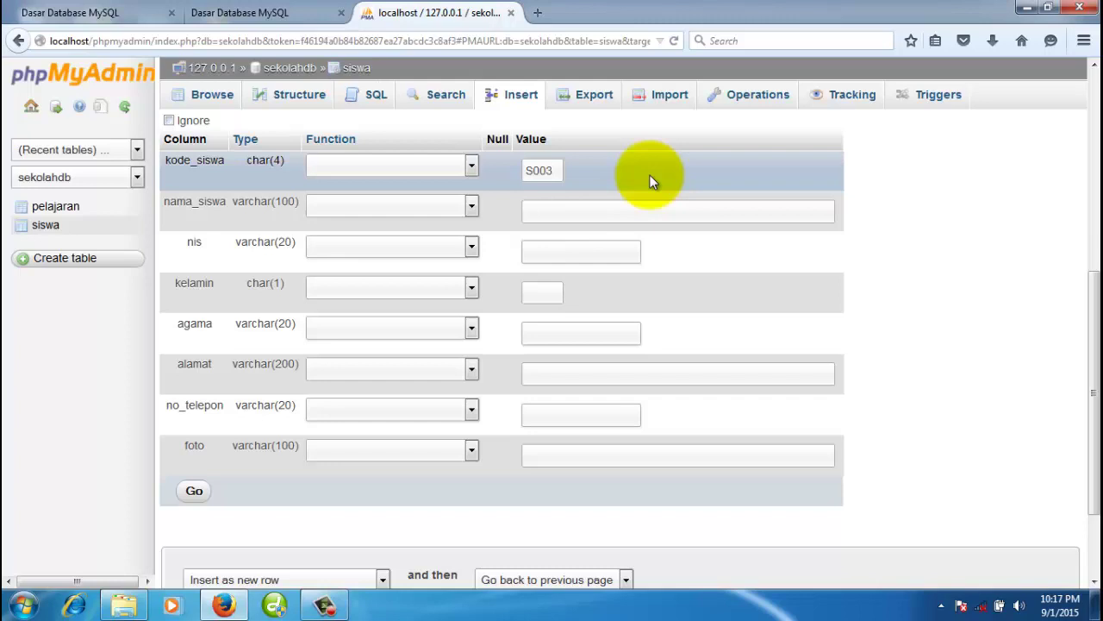
key("Tab")
type("15000")
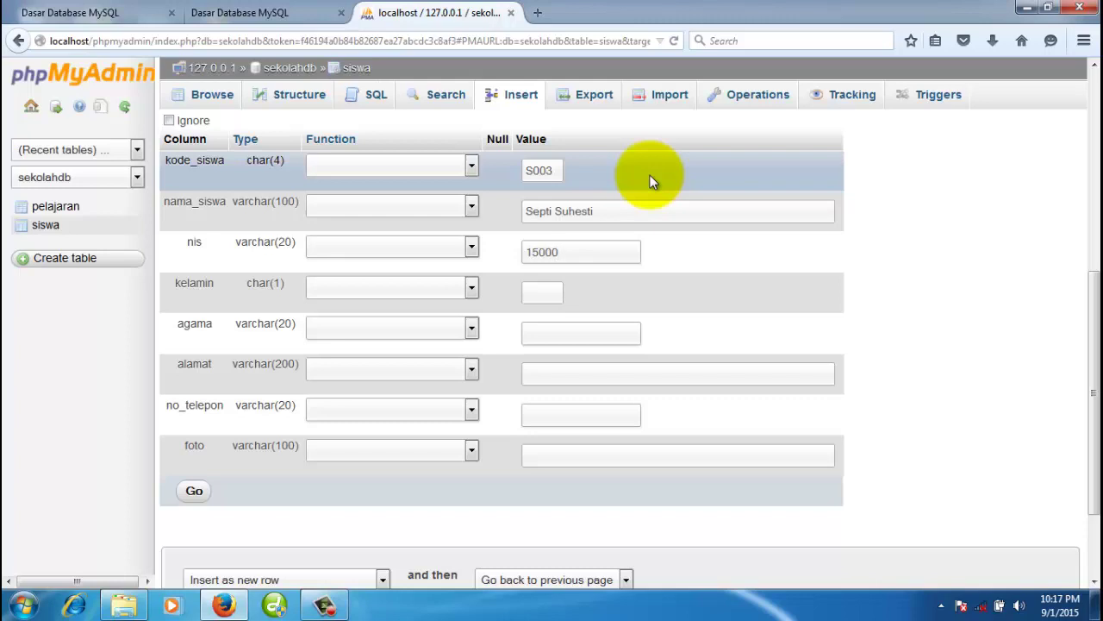
type("3")
Set kelamin P and agama Islam, then fill in the address, phone number and foto
type("P")
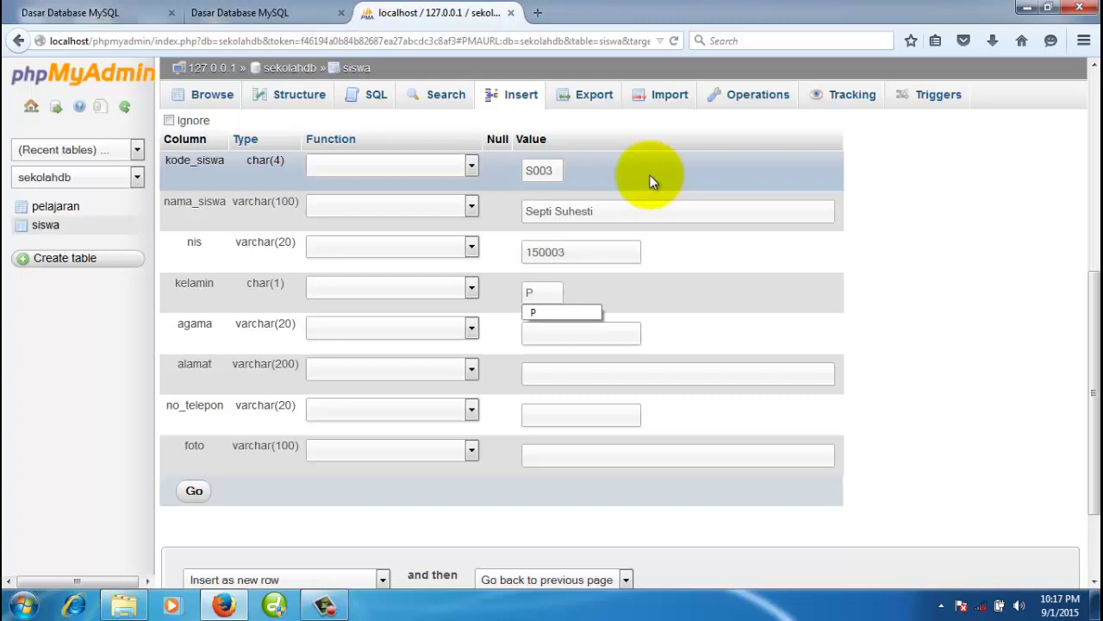
key("Tab")
type("Islam")
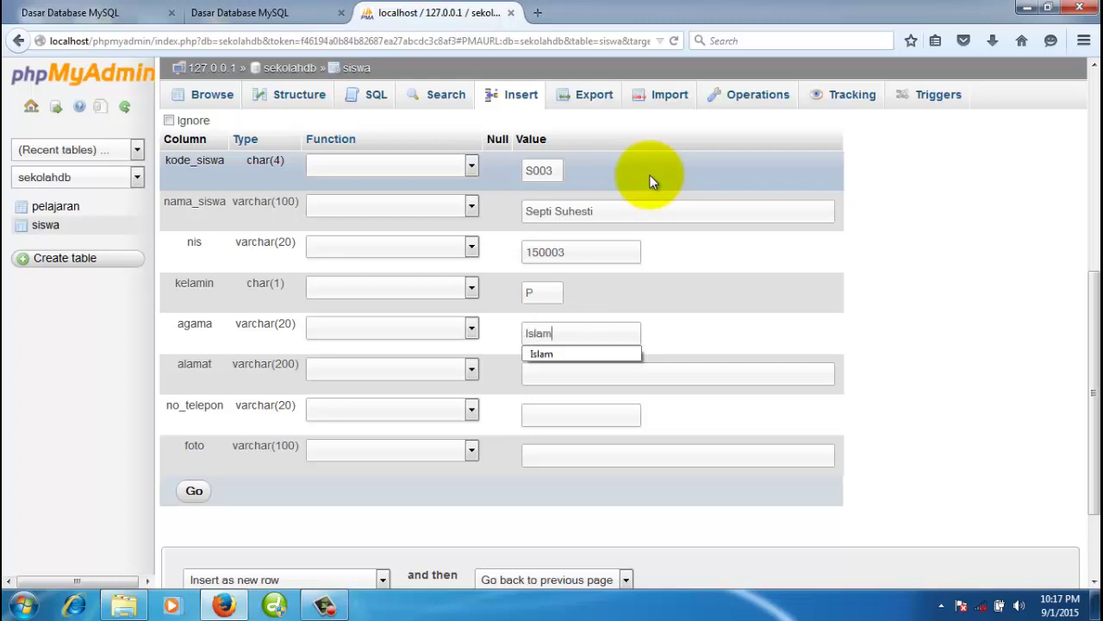
key("Tab")
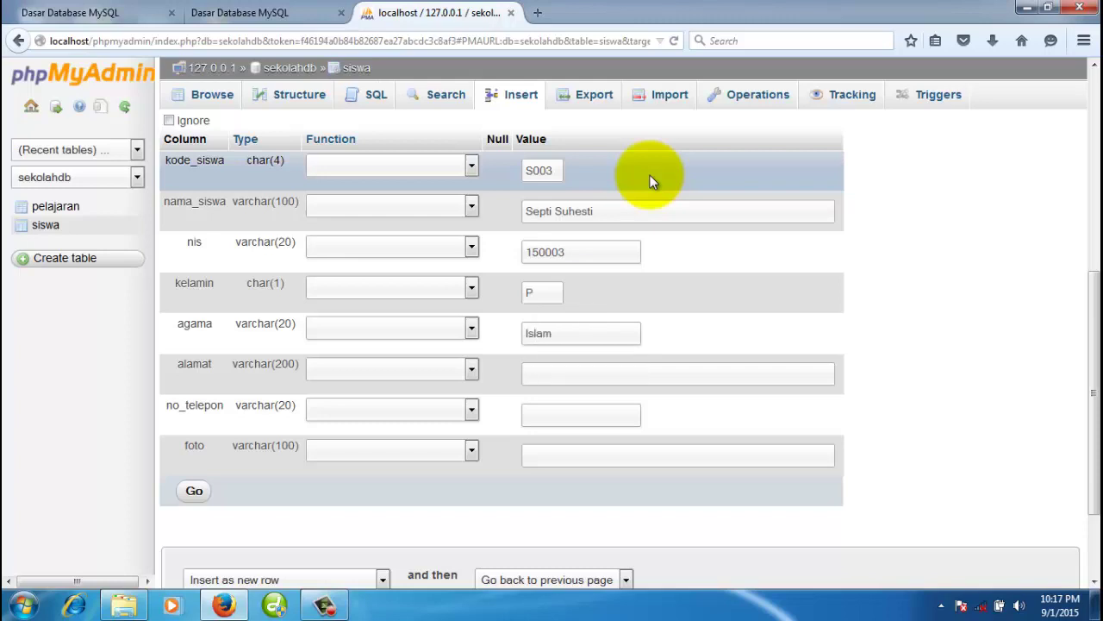
type("W")
key("BackSpace")
type("Labuhan Ratu Baru, Way ")
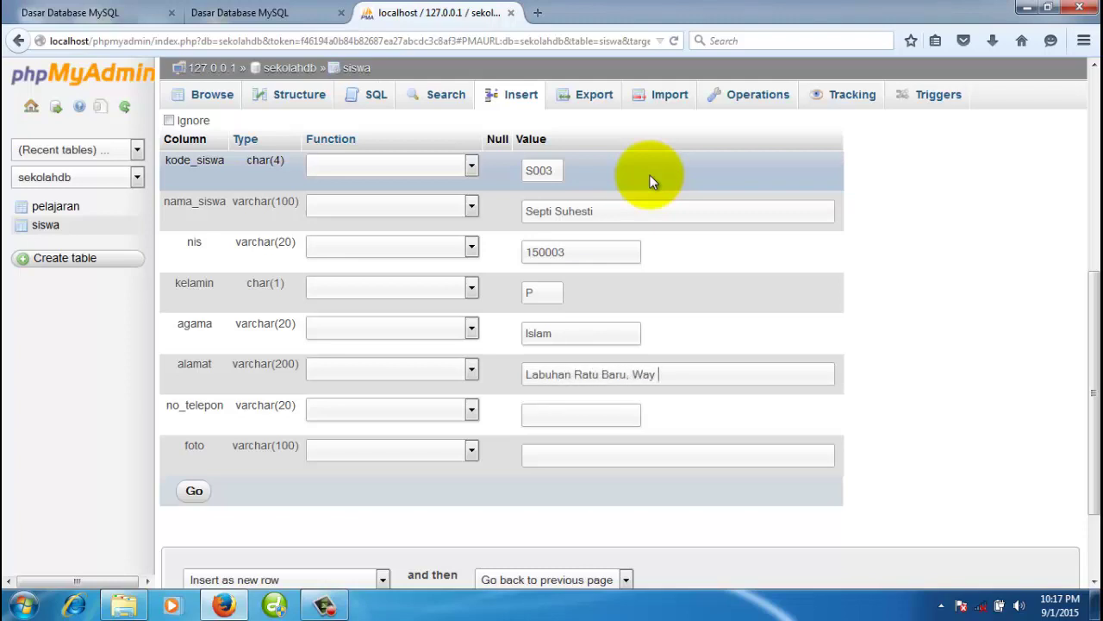
type("Jepara")
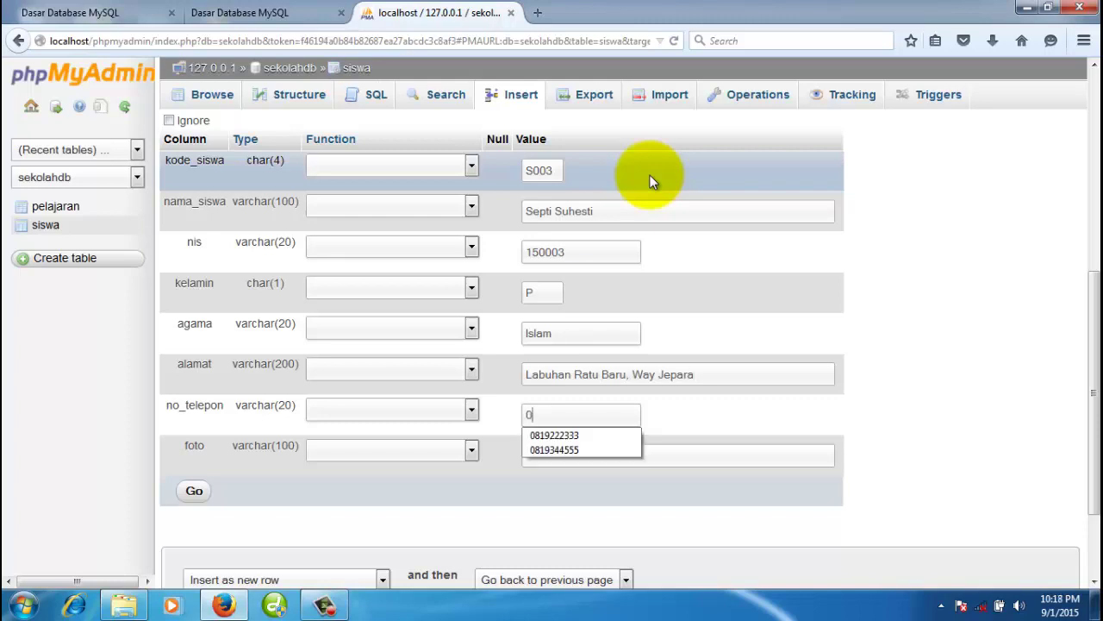
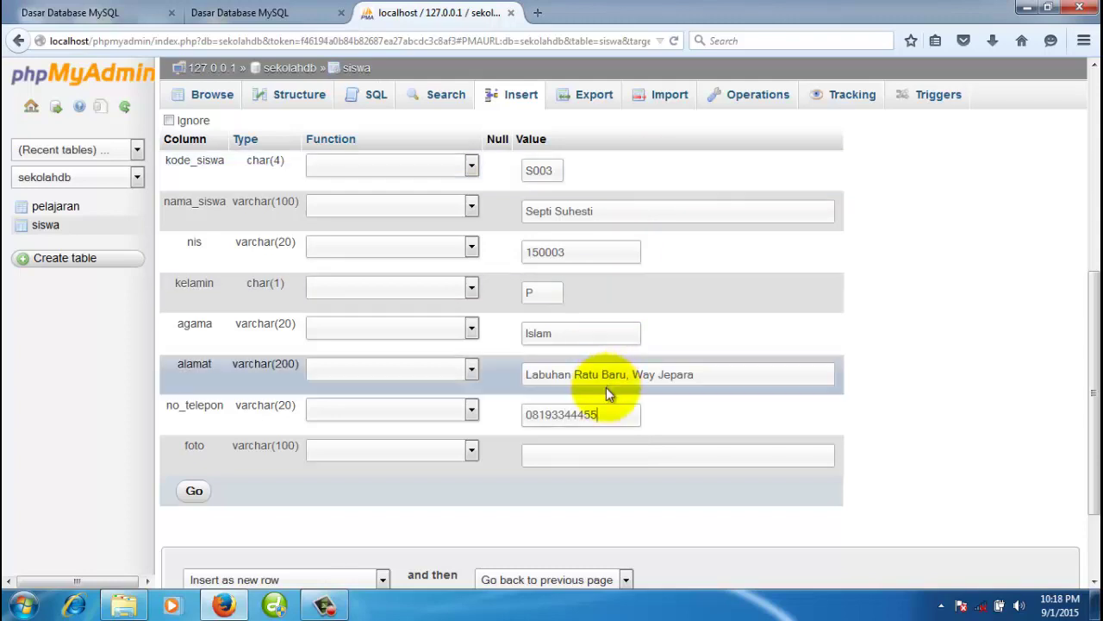
left_click(579, 448)
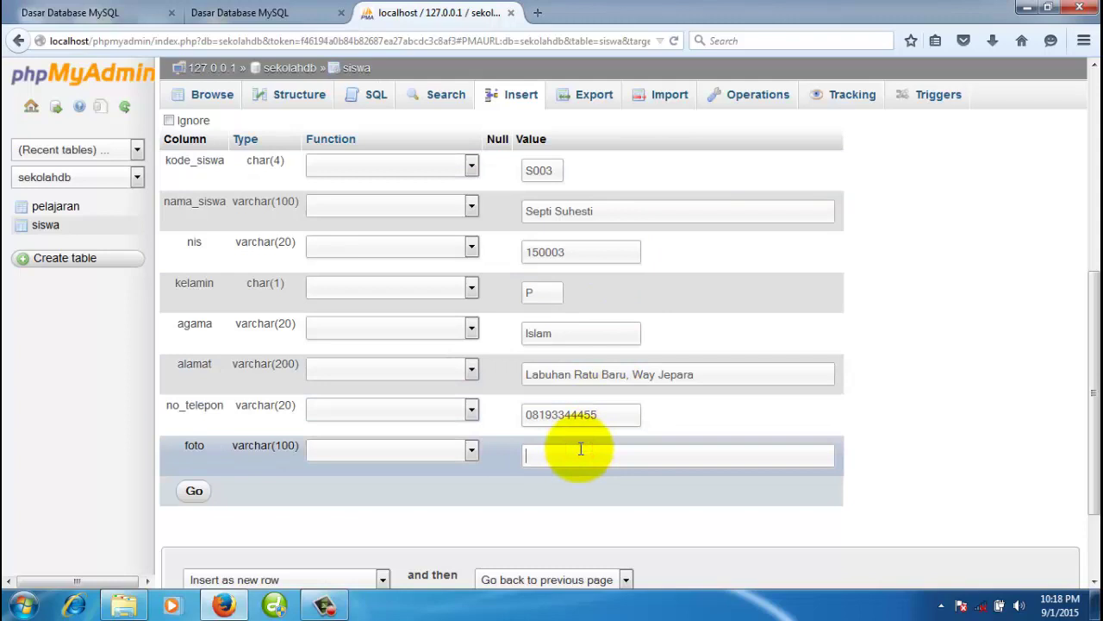
type("t")
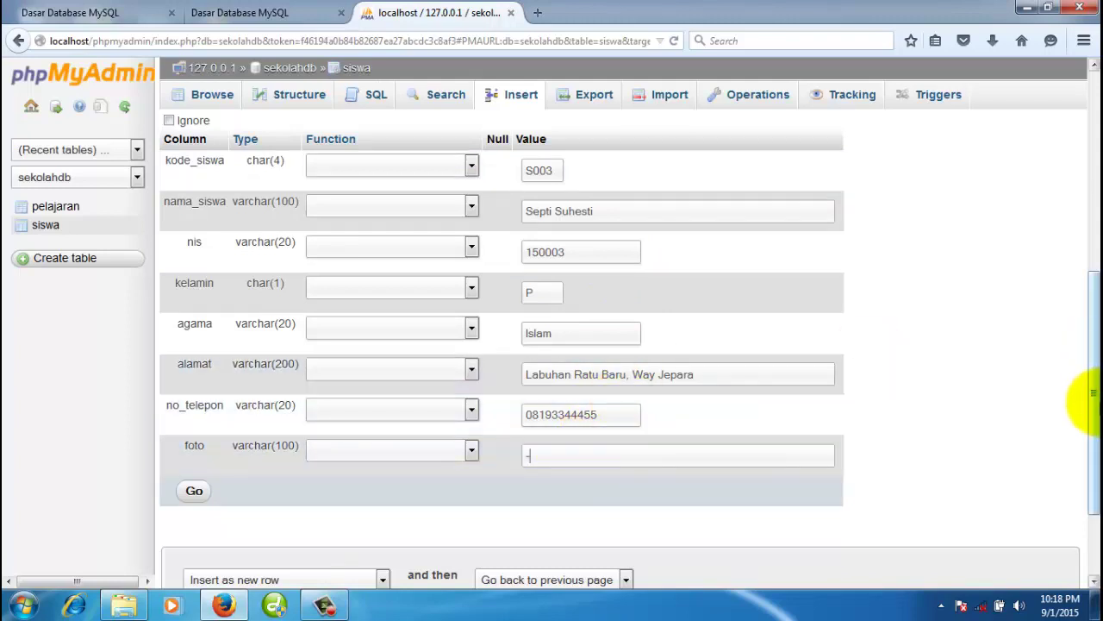
left_click_drag(1093, 417, 1079, 394)
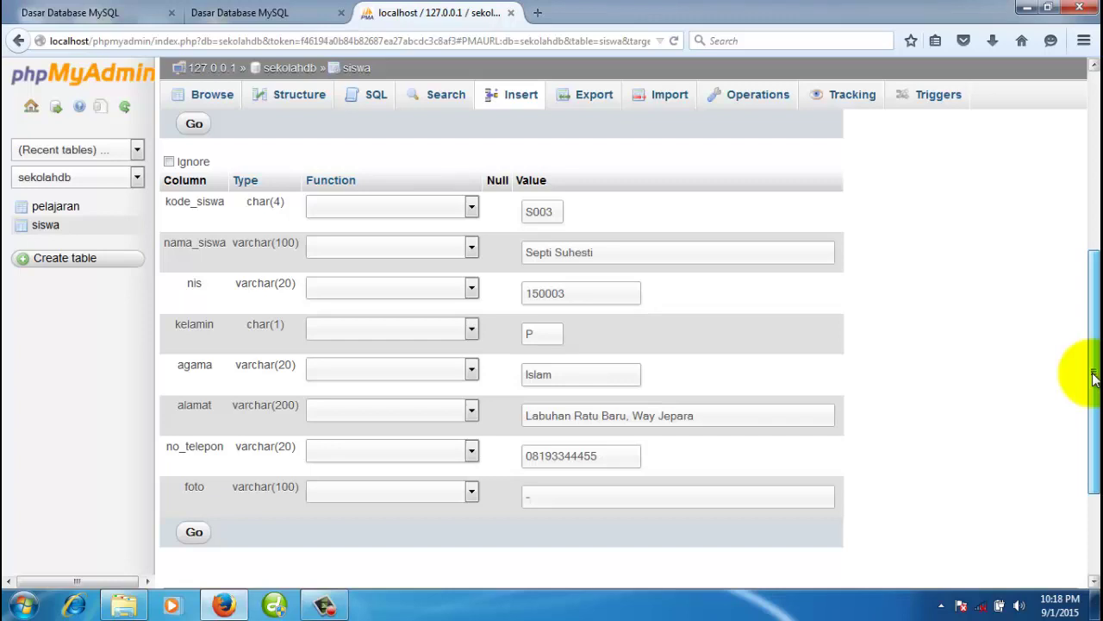
Submit the insert form so rows S002 and S003 are added to siswa
mouse_move(1093, 376)
left_mouse_down()
mouse_move(1091, 390)
mouse_move(1092, 222)
mouse_move(1092, 367)
mouse_move(1083, 374)
left_mouse_up()
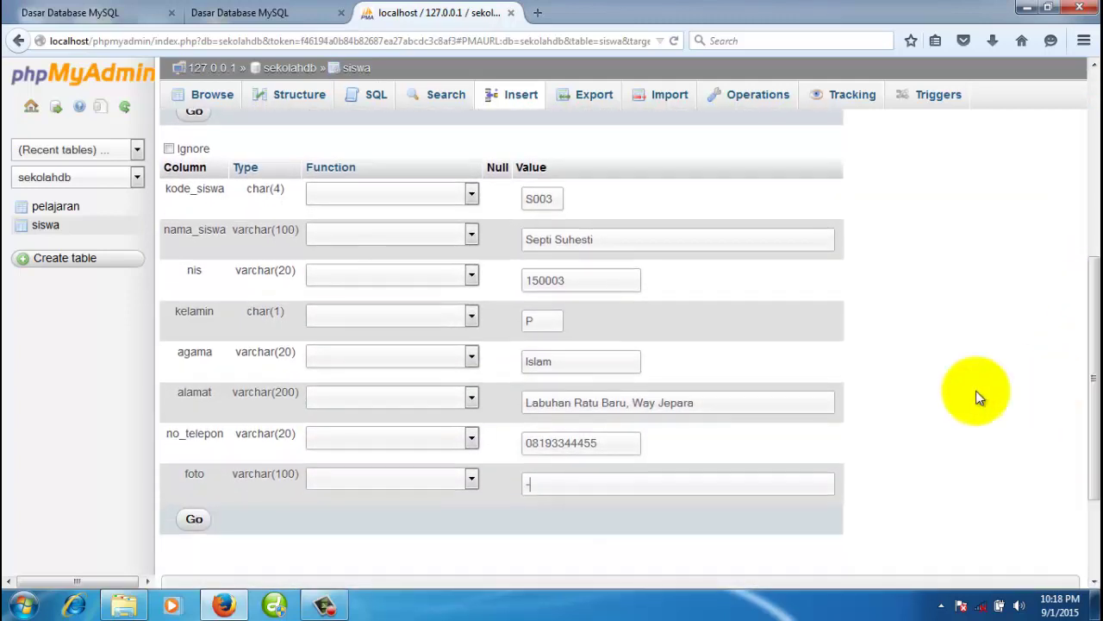
left_click(195, 519)
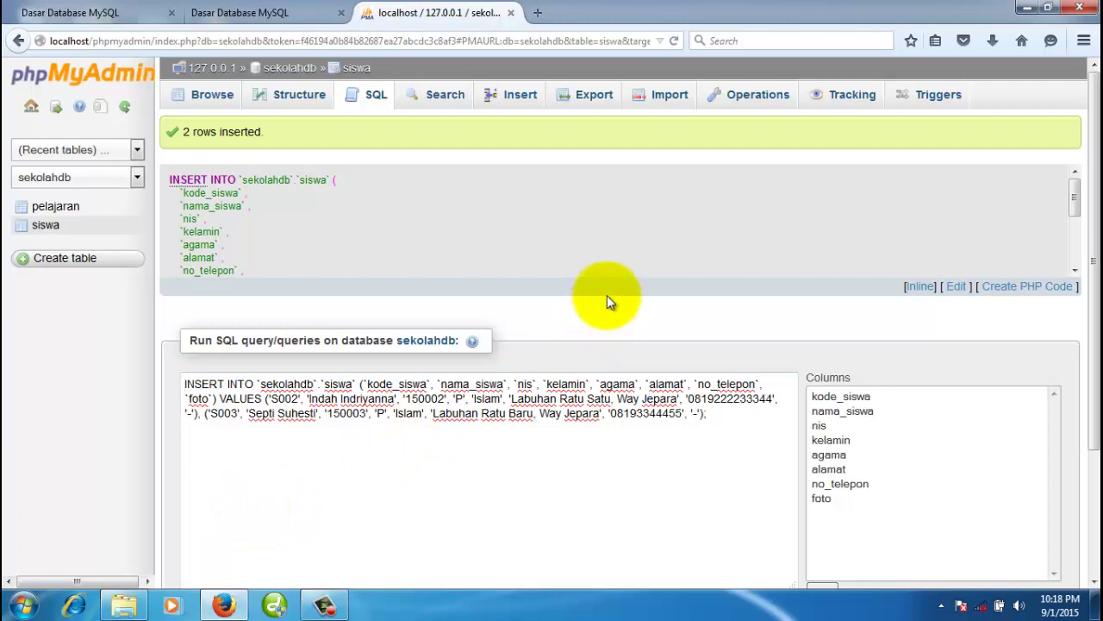
Browse and reload the siswa table to list rows S001, S002 and S003
left_click(204, 96)
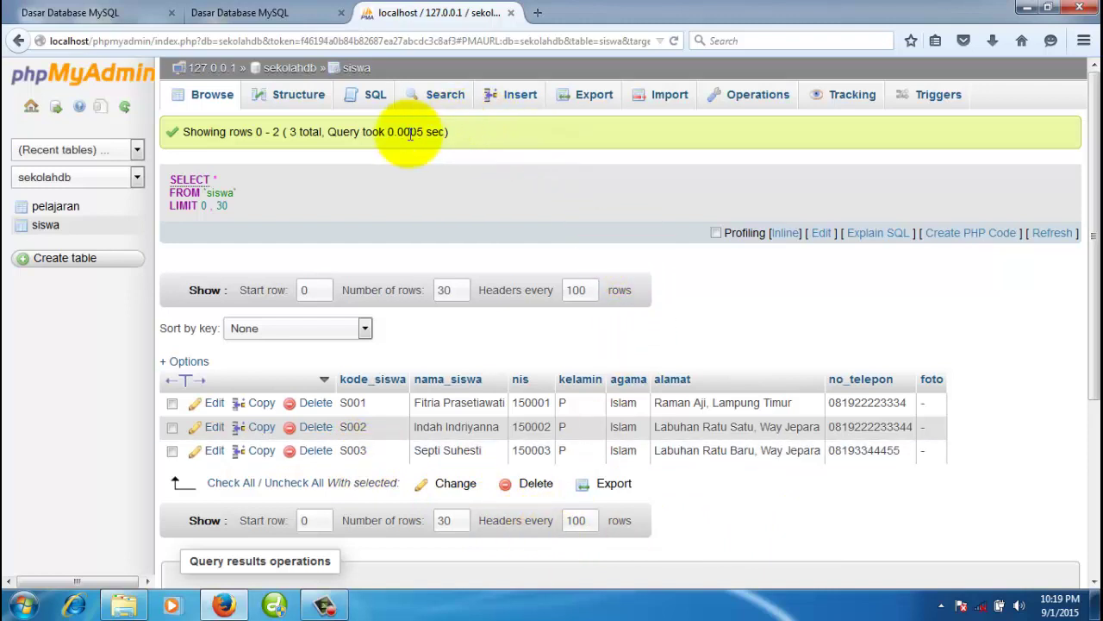
left_click(45, 227)
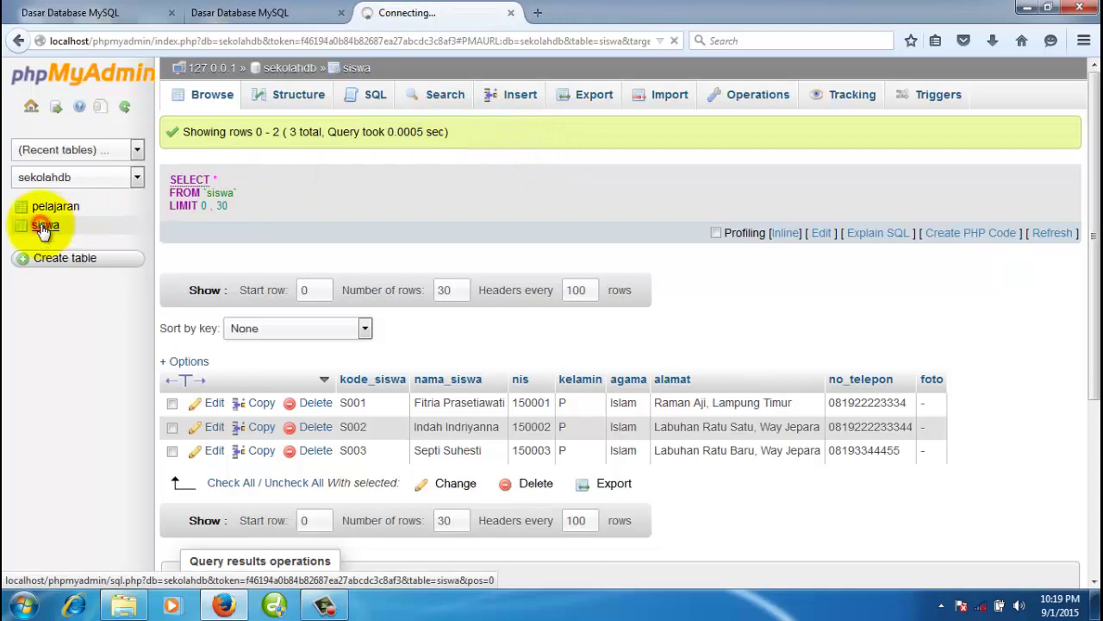
Open a new insert form and enter S004 as the kode_siswa
left_click(523, 101)
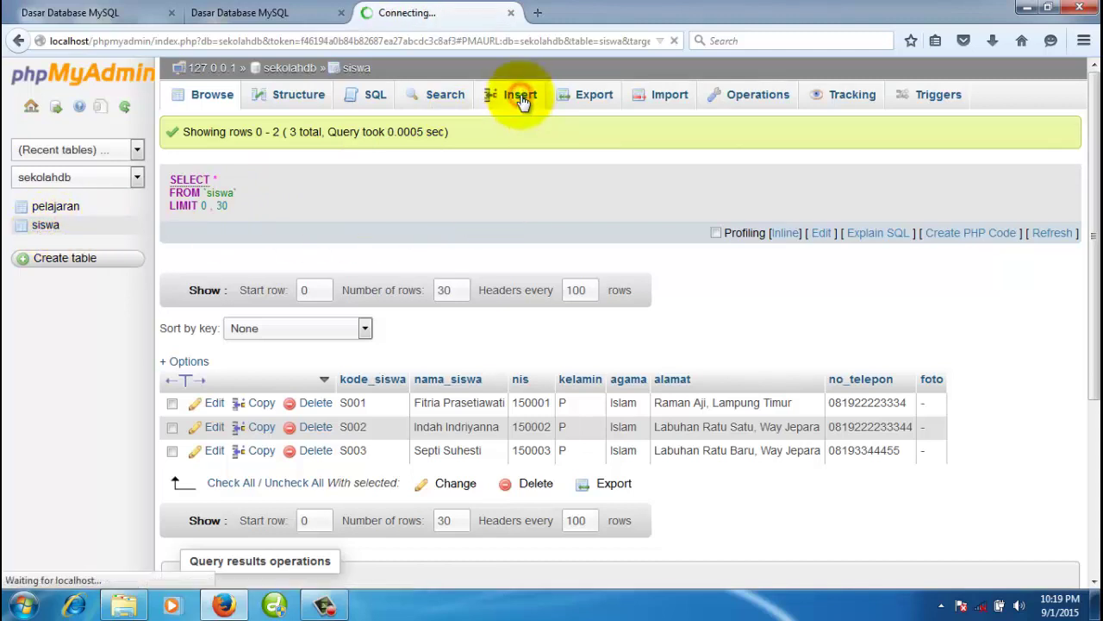
left_click(554, 154)
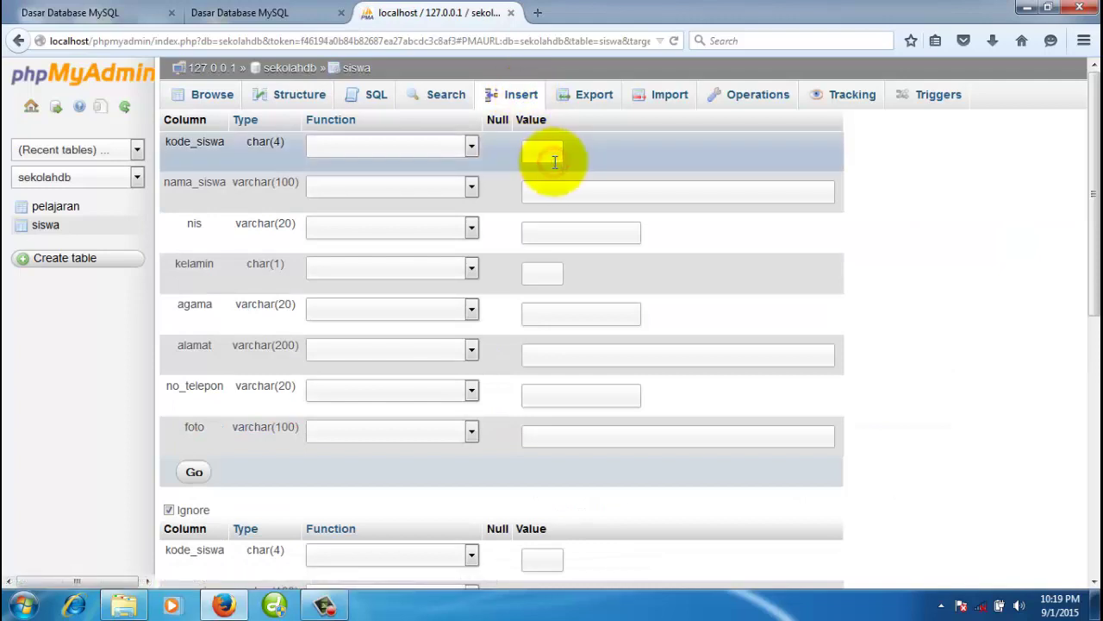
type("S00")
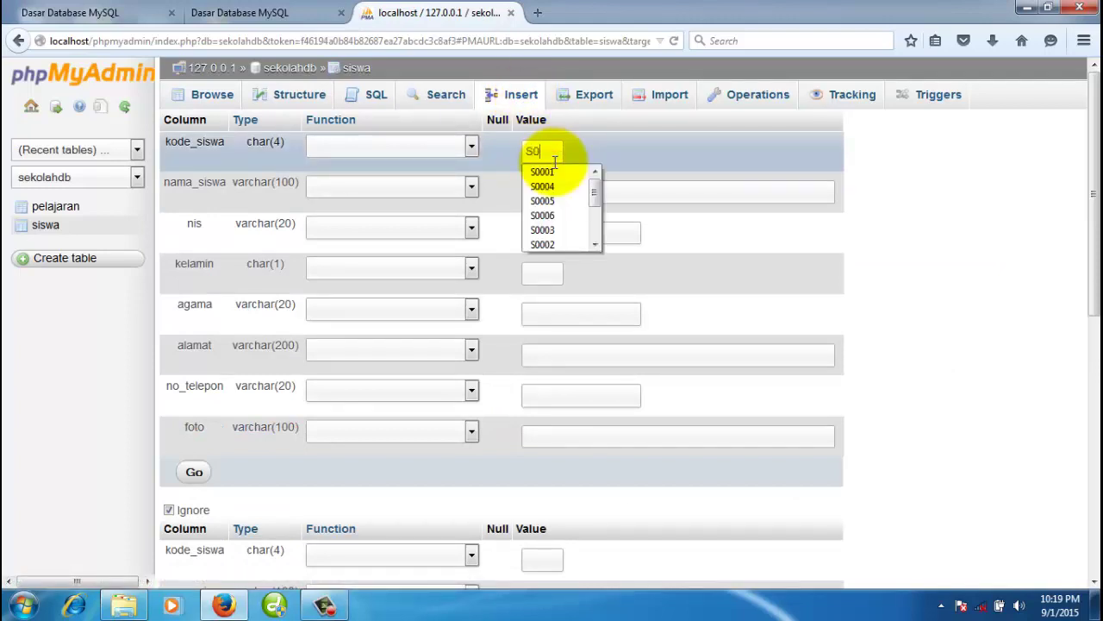
type("4")
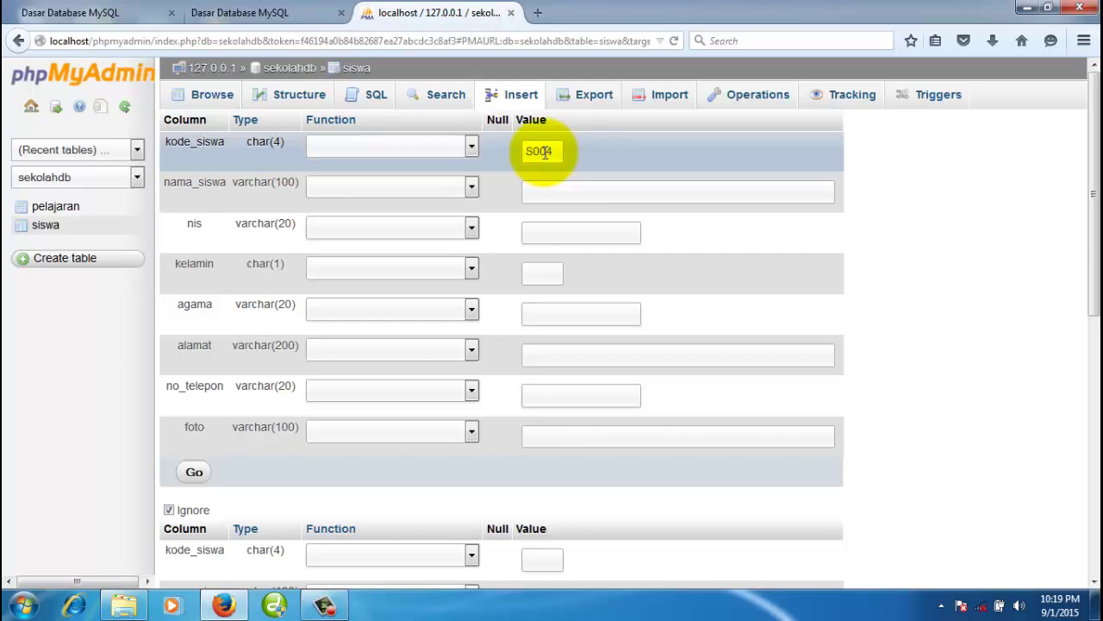
key("BackSpace")
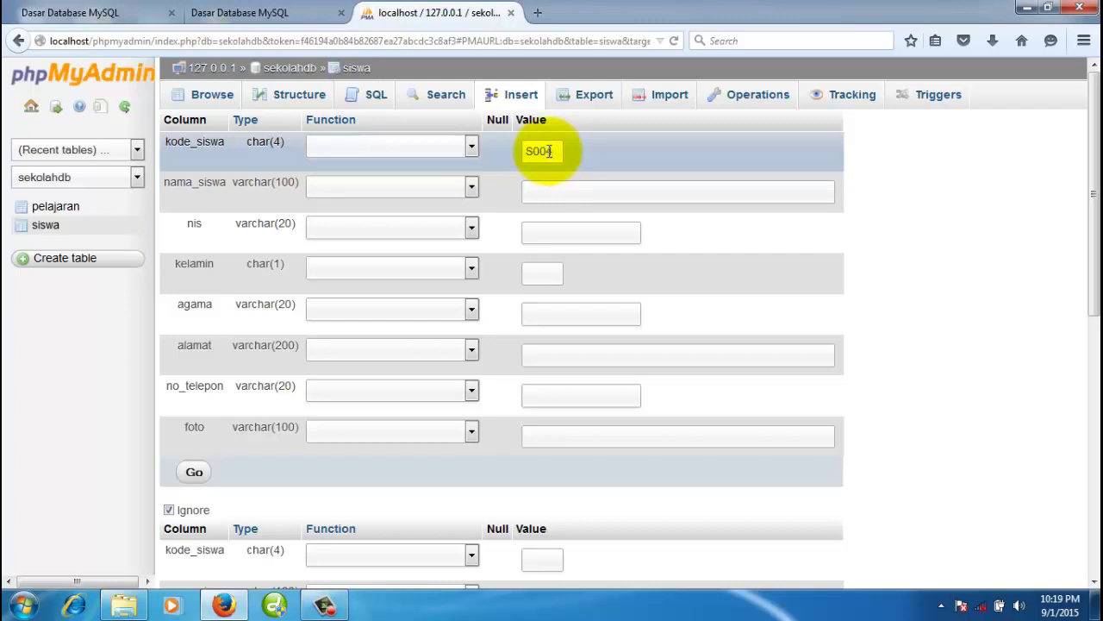
key("BackSpace")
type("3")
left_click_drag(549, 151, 556, 151)
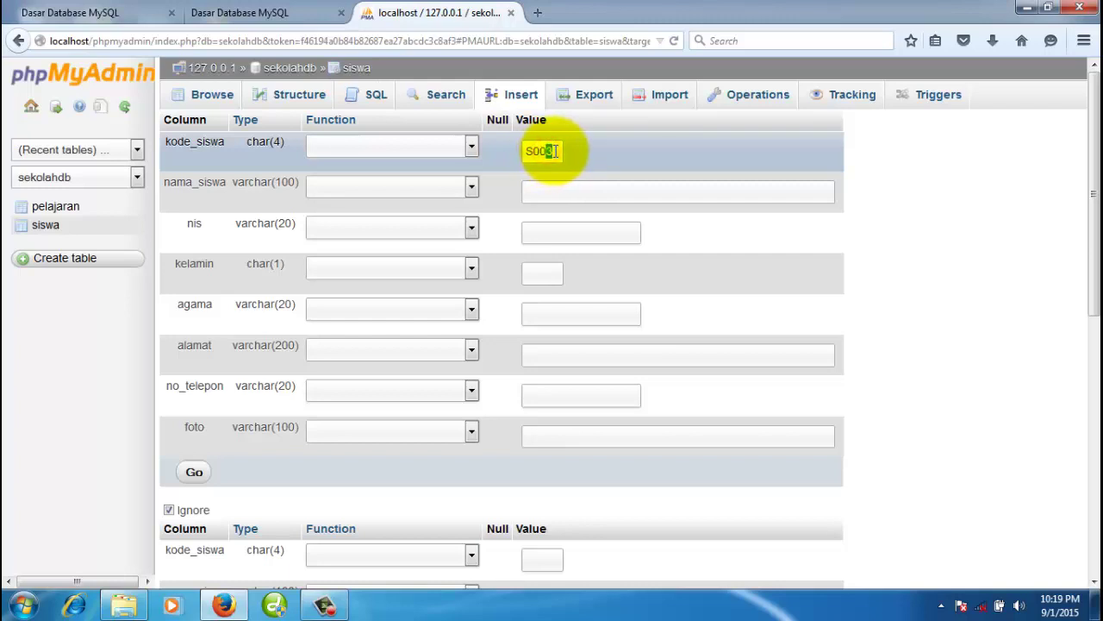
type("4")
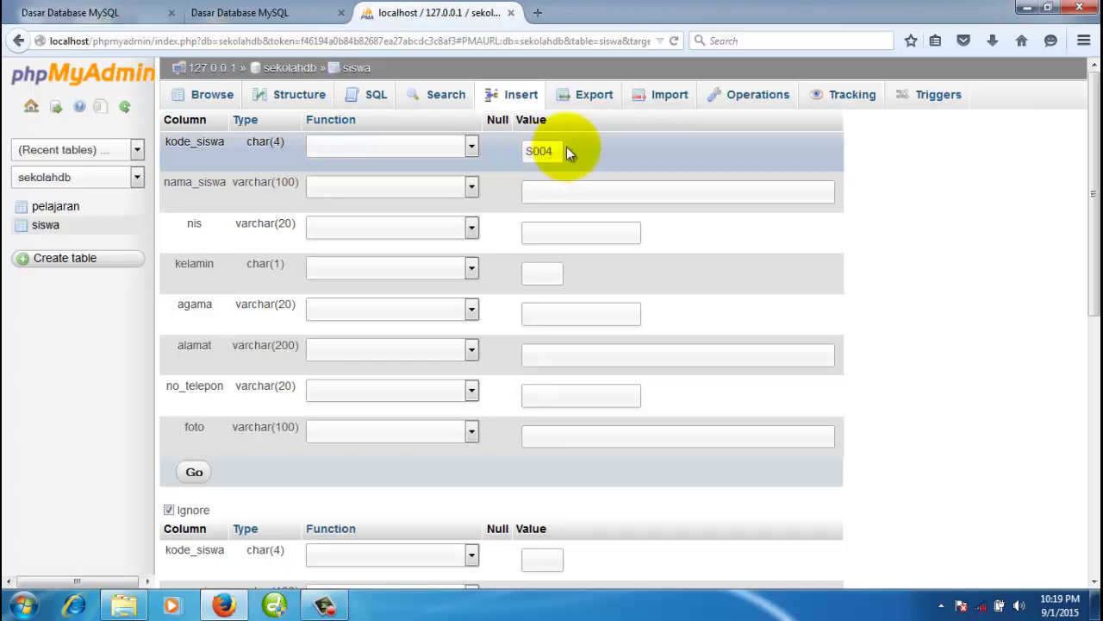
left_click(554, 191)
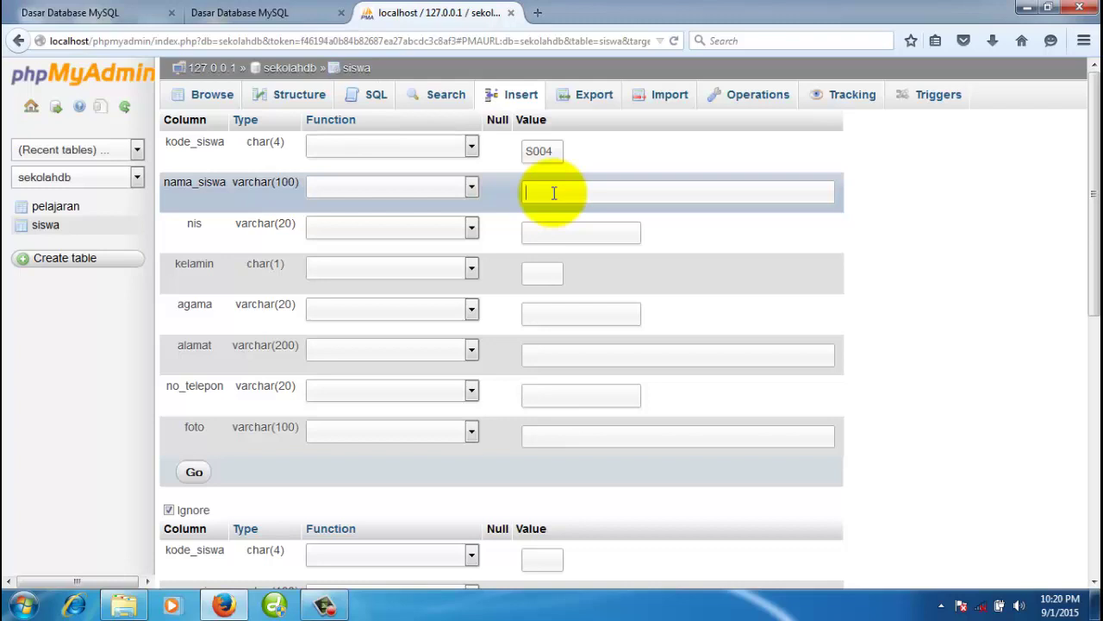
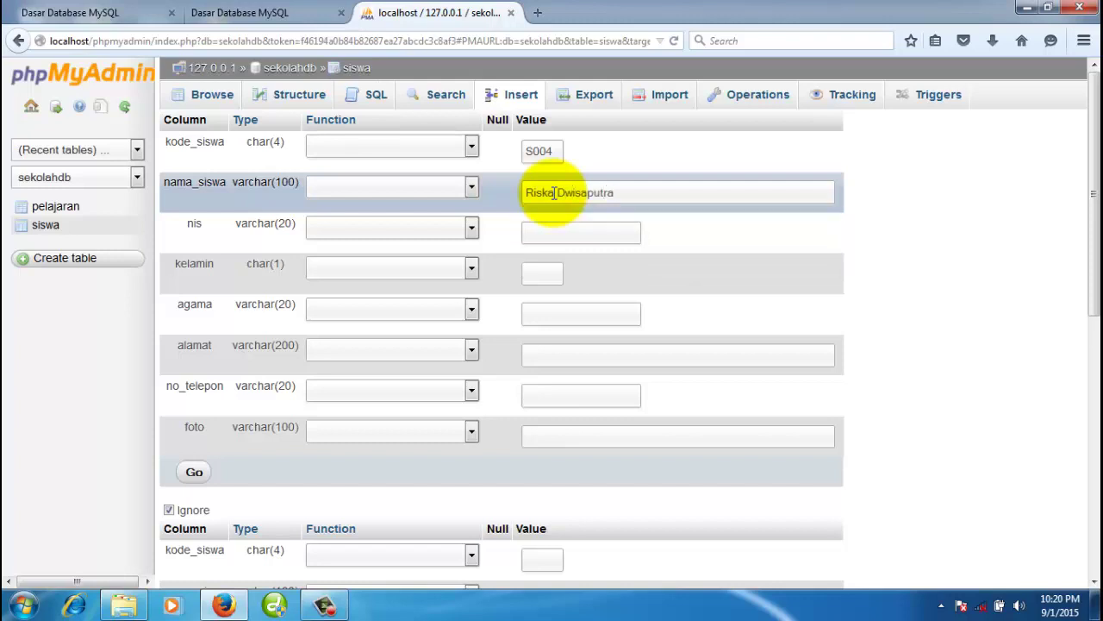
key("Tab")
type("1")
type("6")
key("BackSpace")
type("50004")
key("Tab")
type("L")
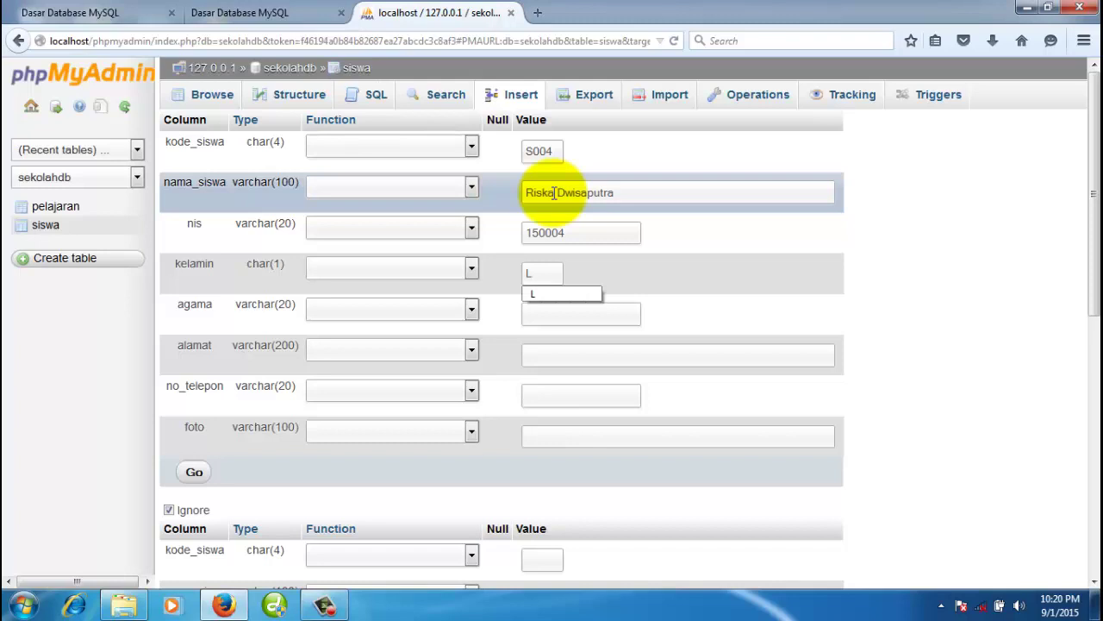
left_click(547, 294)
Set agama to Islam and fill in the student's address and phone number
left_click(551, 315)
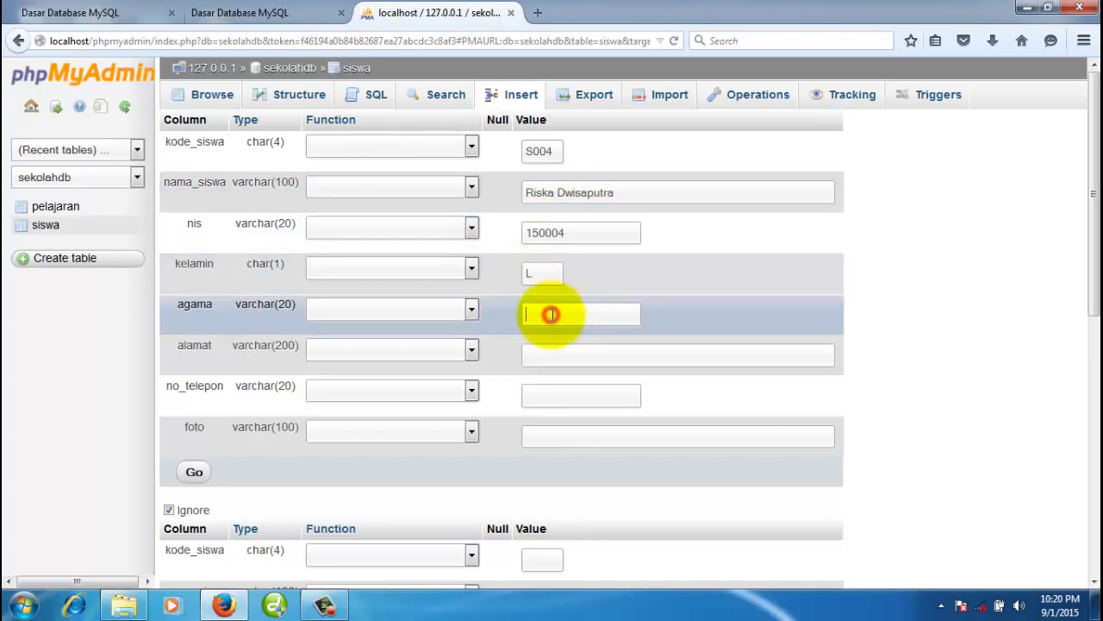
type("Islam")
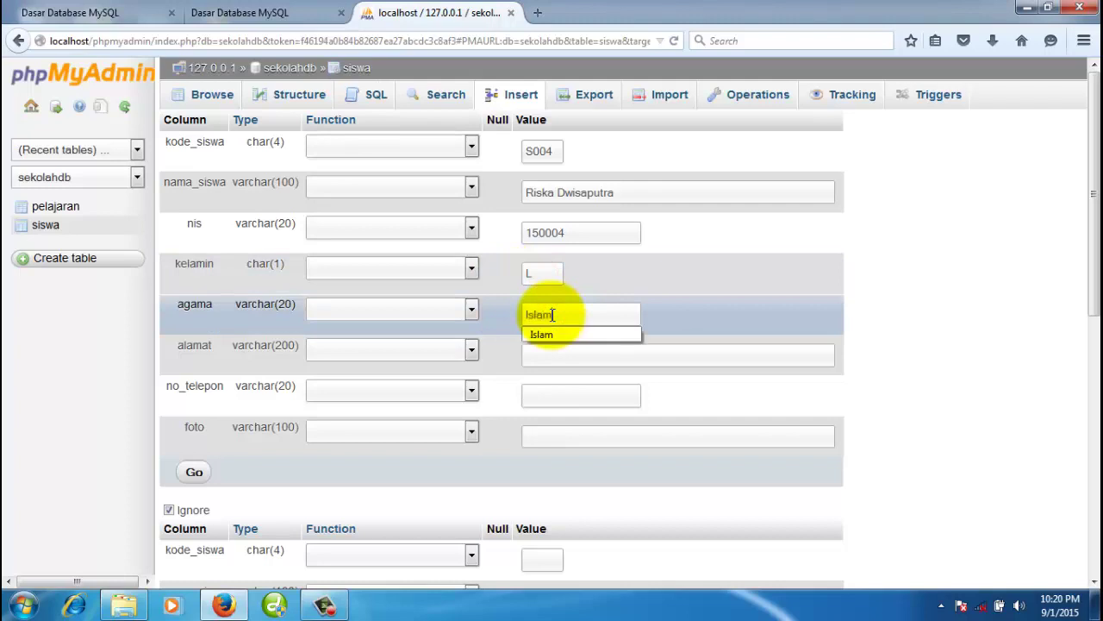
key("Tab")
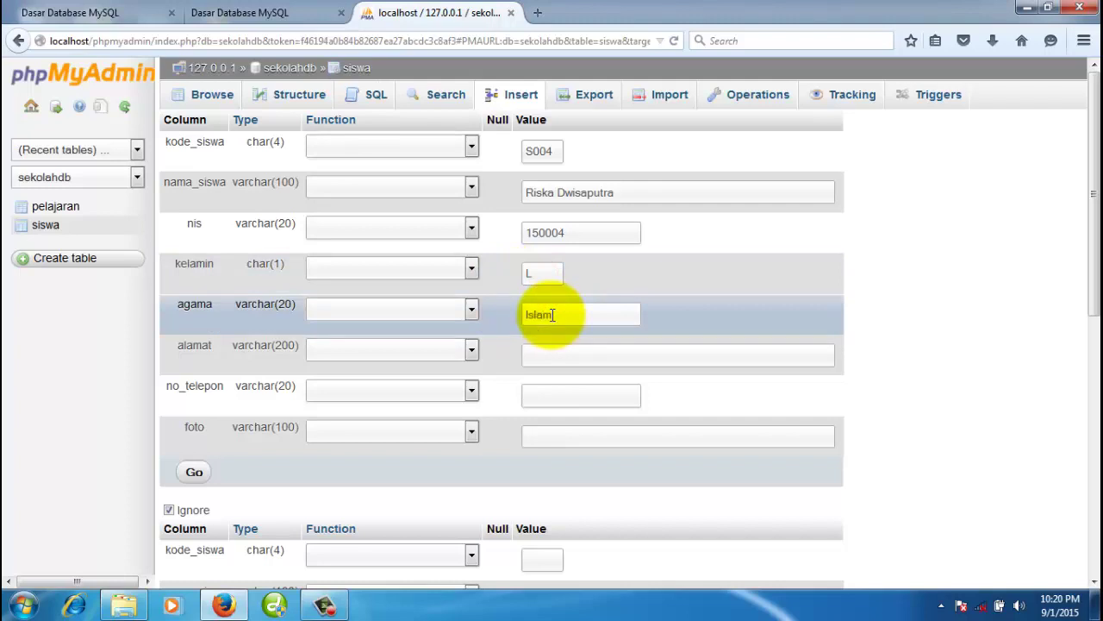
type("Raman Aji")
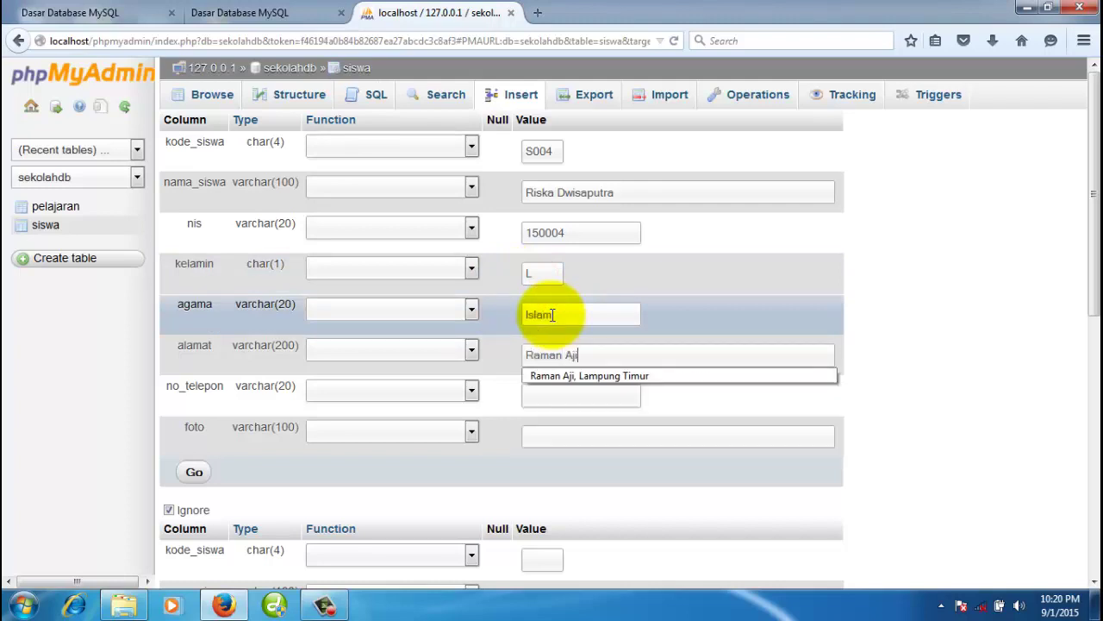
type(", Lampung Timur")
key("Tab")
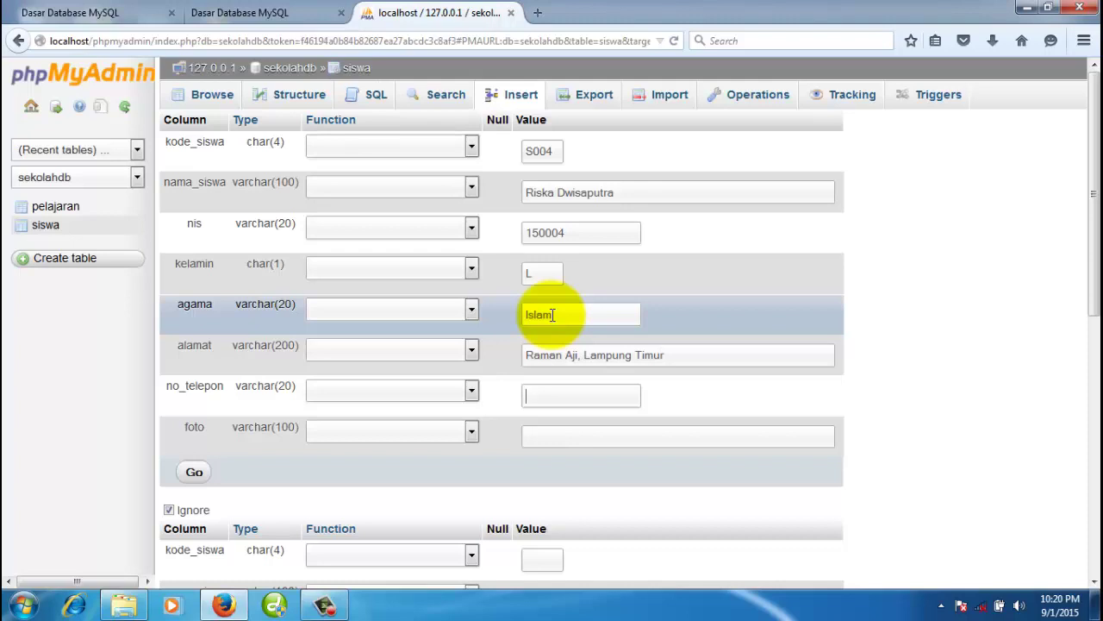
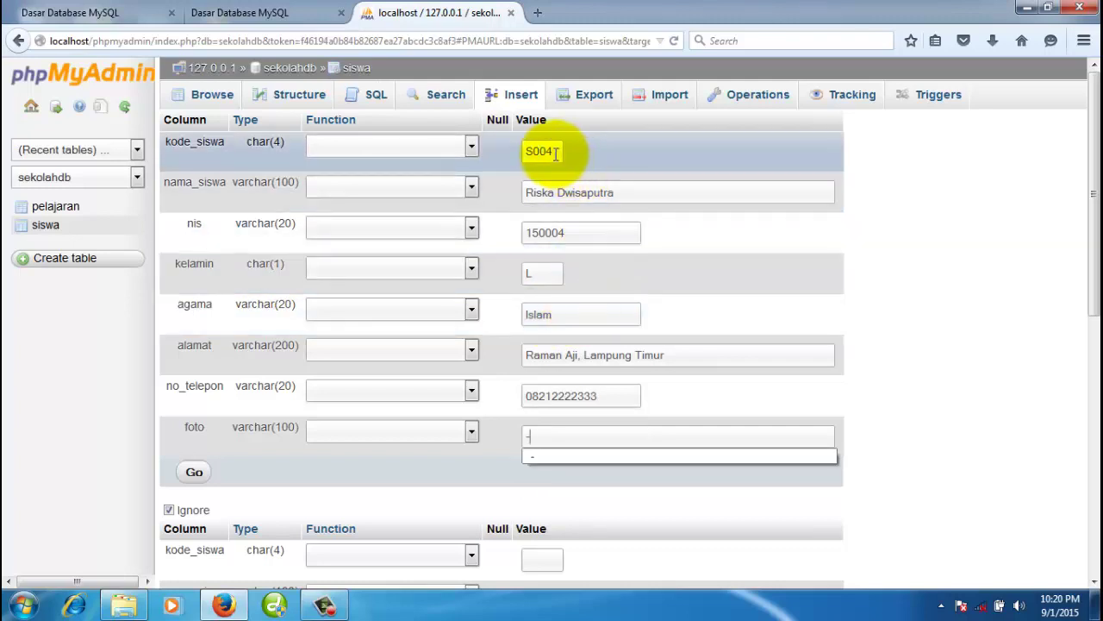
In the second block, enter code S005, the student's name, nis 150005 and gender P
scroll(948, 258, "down", 4)
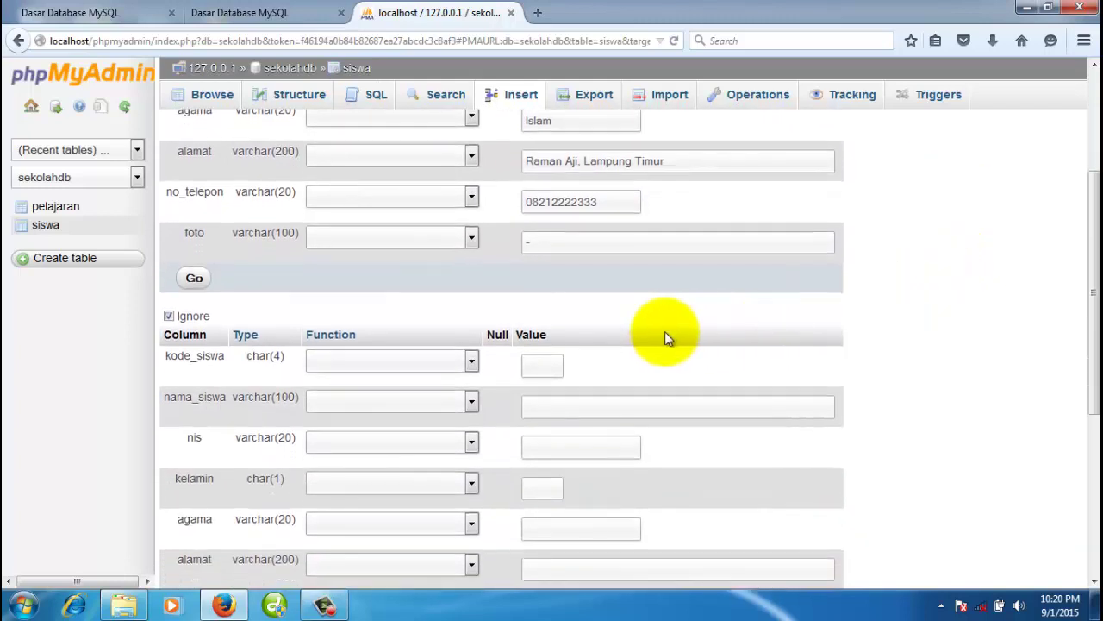
left_click(540, 360)
type("S0")
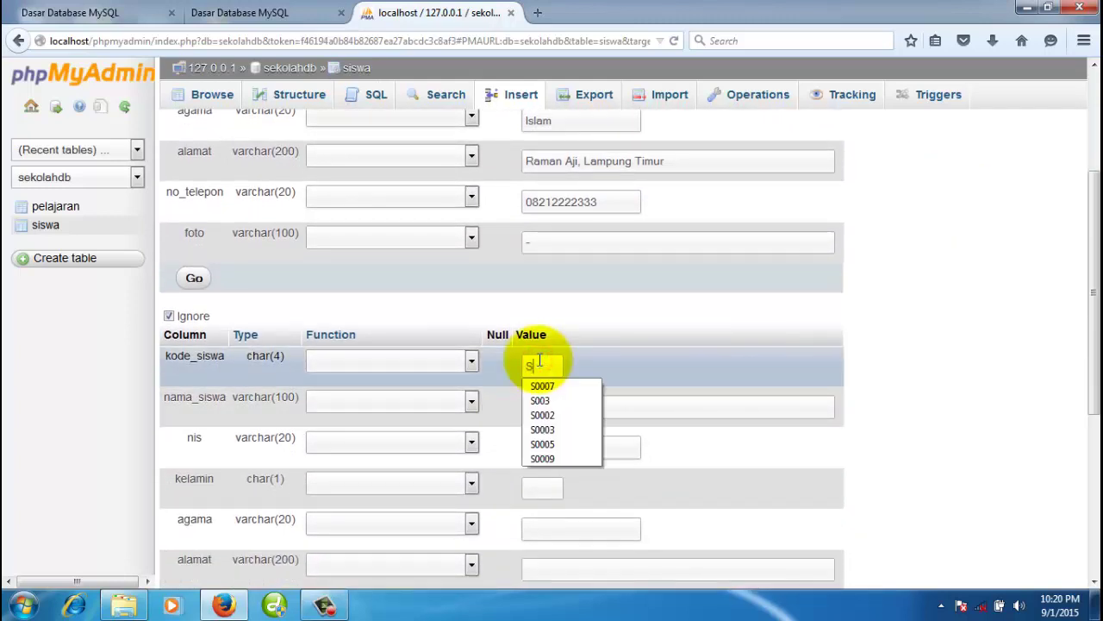
type("05")
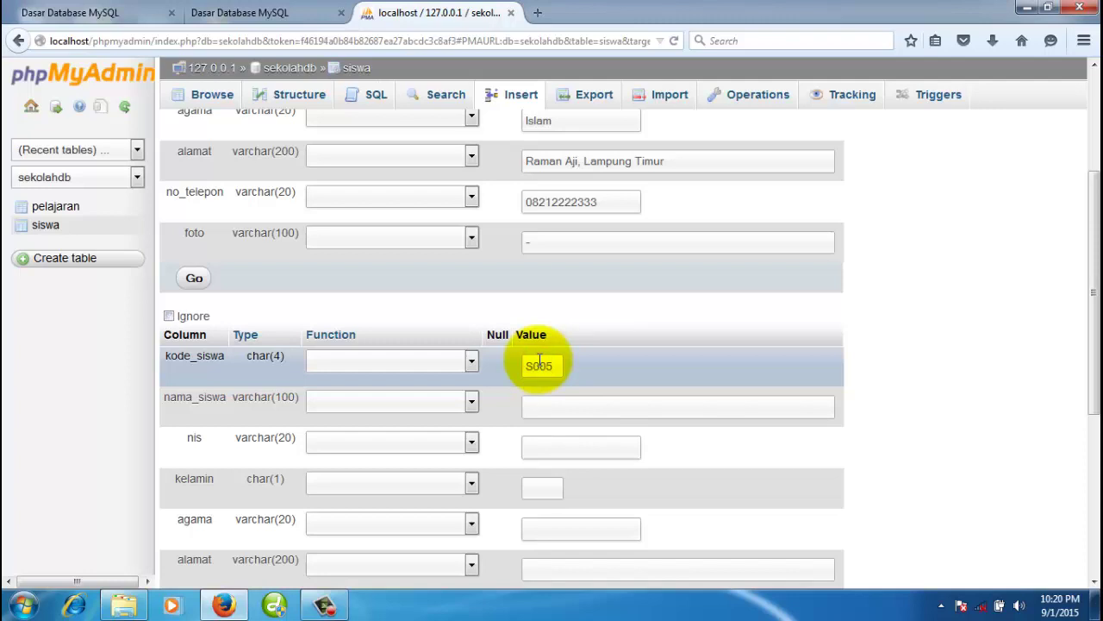
key("Tab")
key("BackSpace")
type("1500")
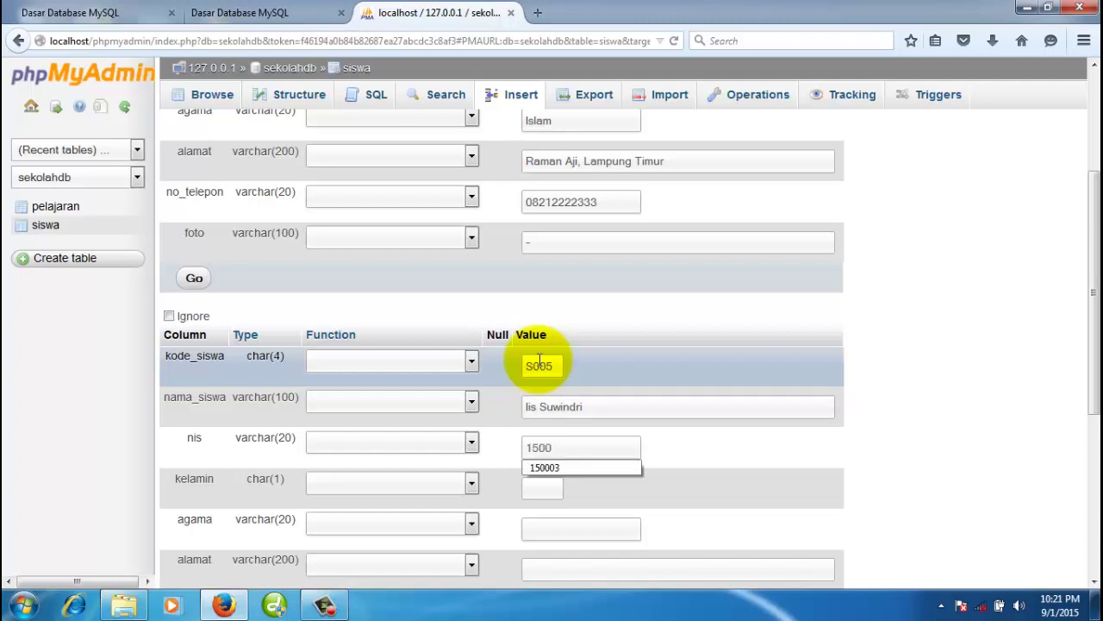
type("05")
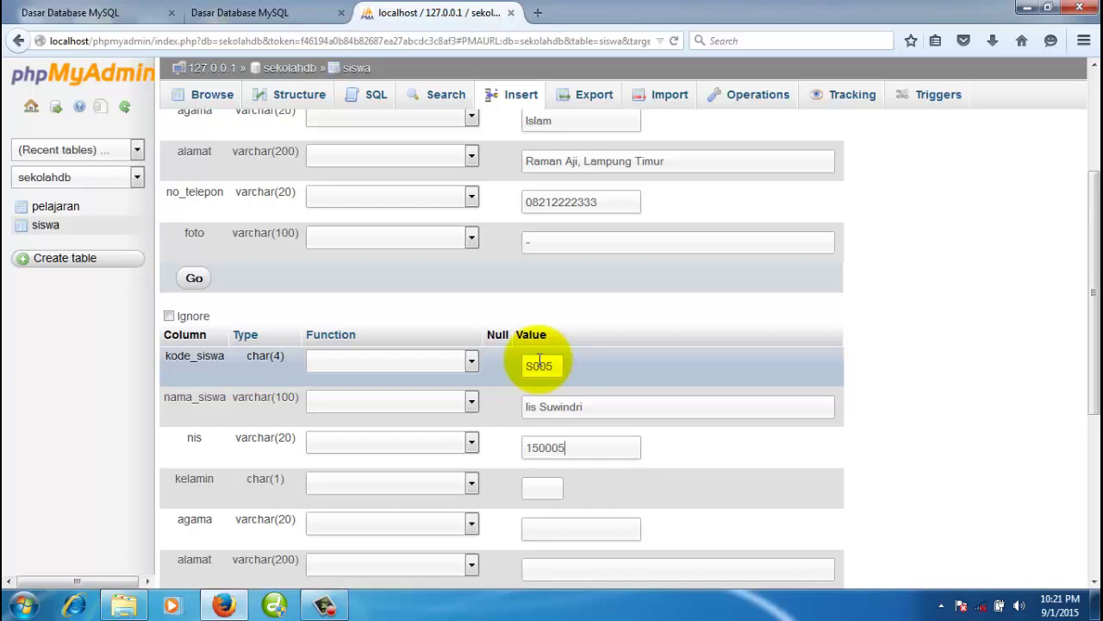
left_click(543, 488)
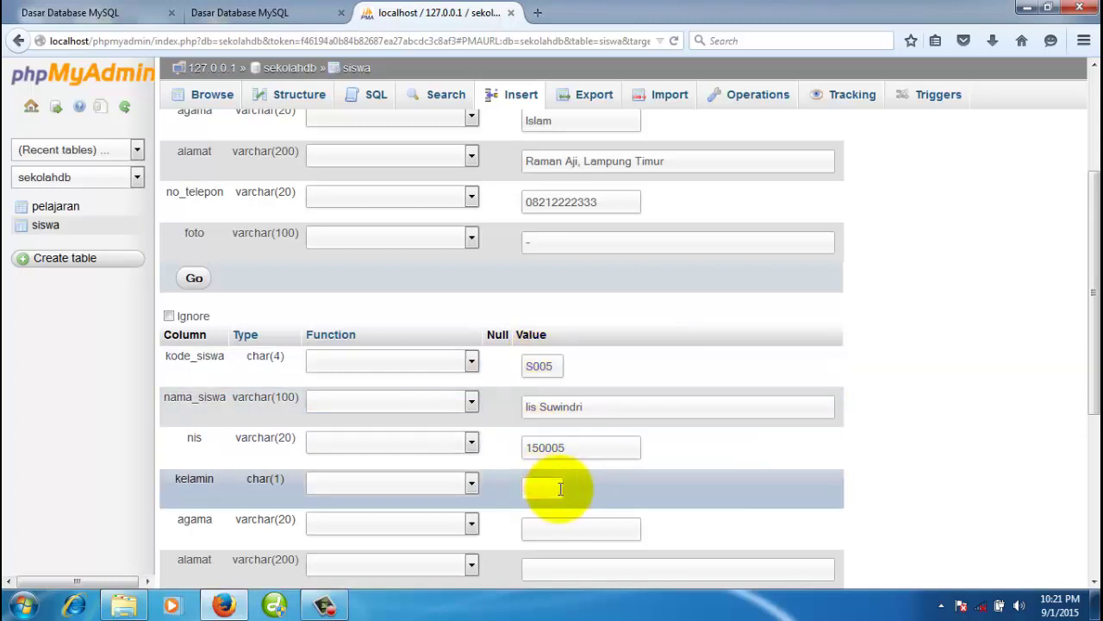
type("P")
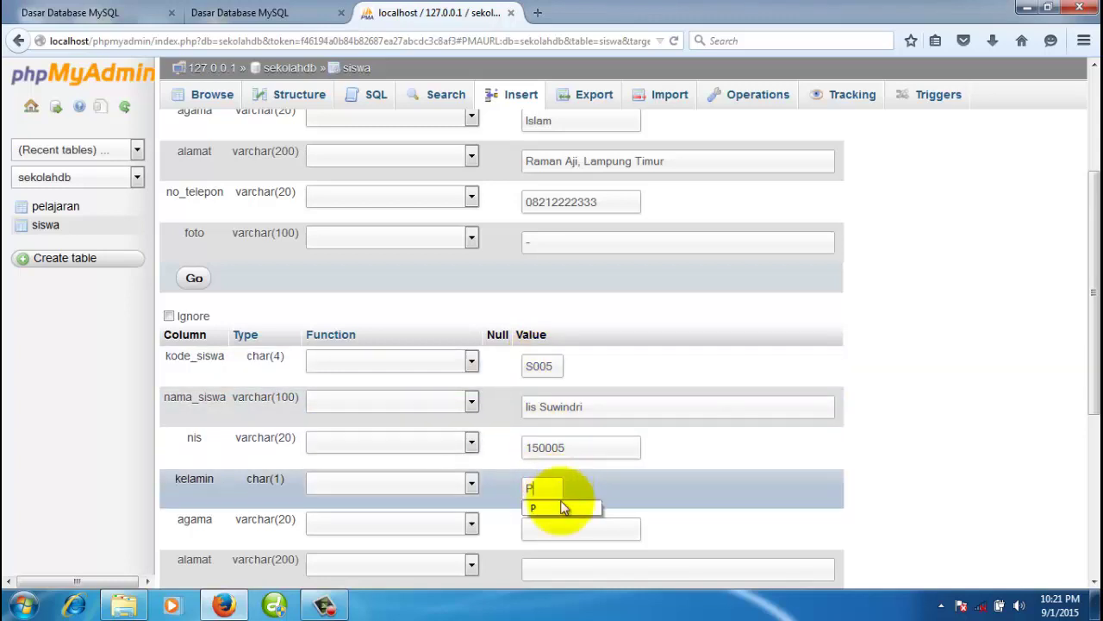
Set agama Islam, fill in the address and phone number, and enter '-' for foto
left_click(561, 521)
scroll(563, 521, "down", 2)
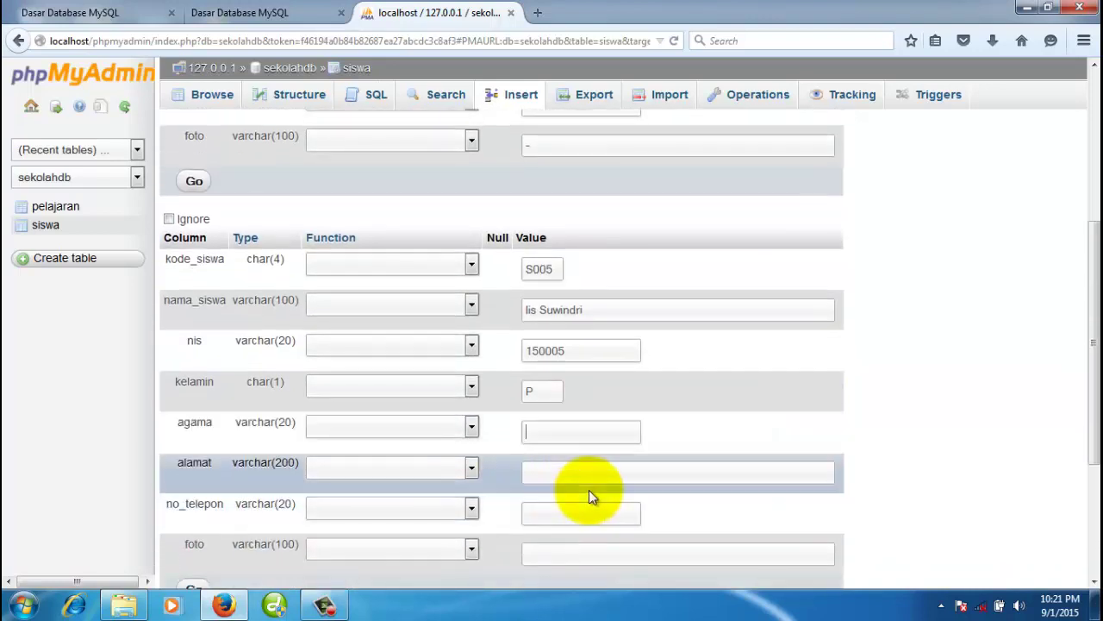
type("Islam")
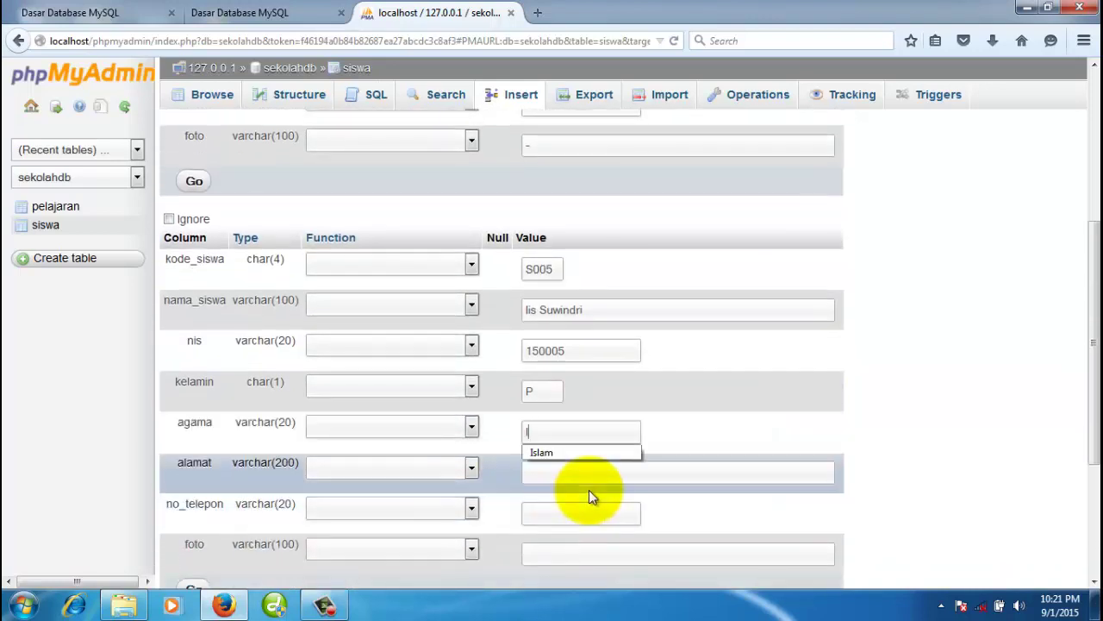
left_click(600, 471)
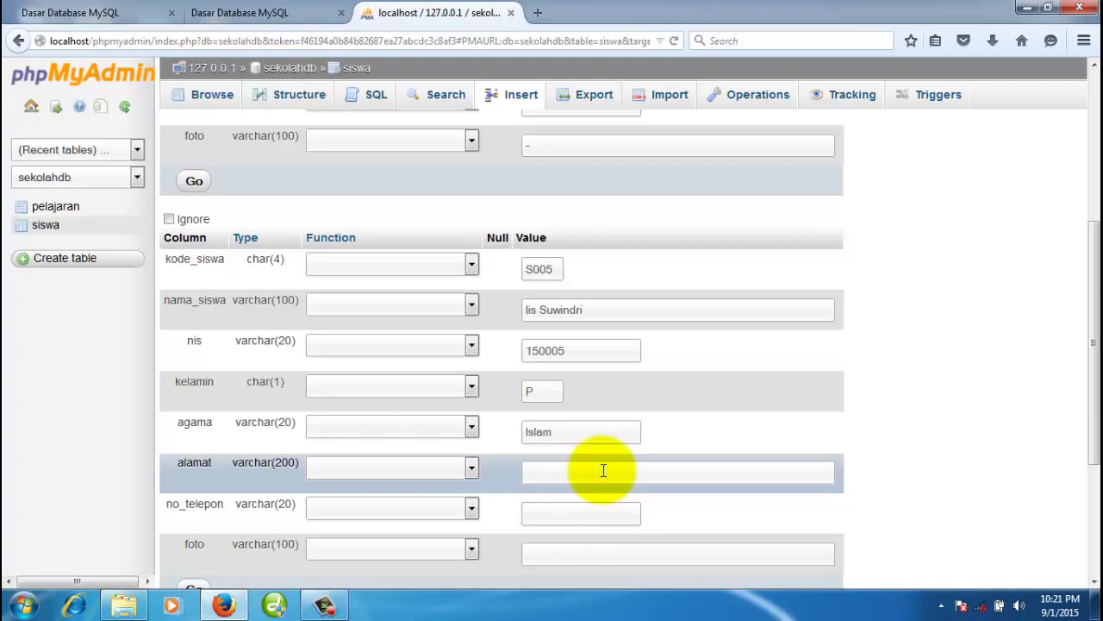
type("M")
left_click(604, 471)
type(", Kota Metro")
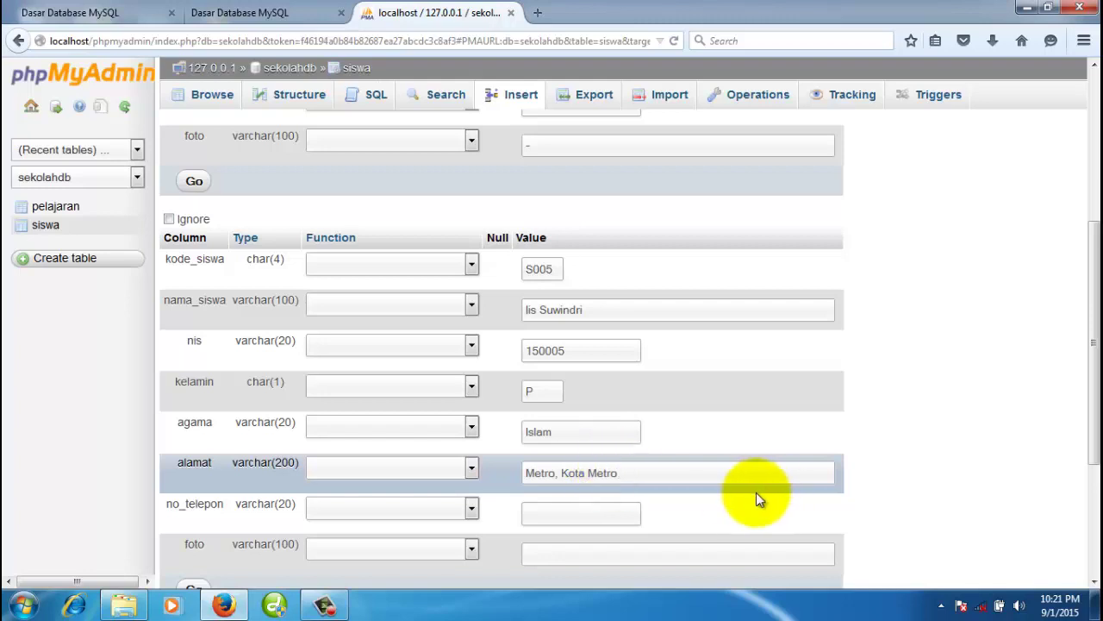
left_click(602, 515)
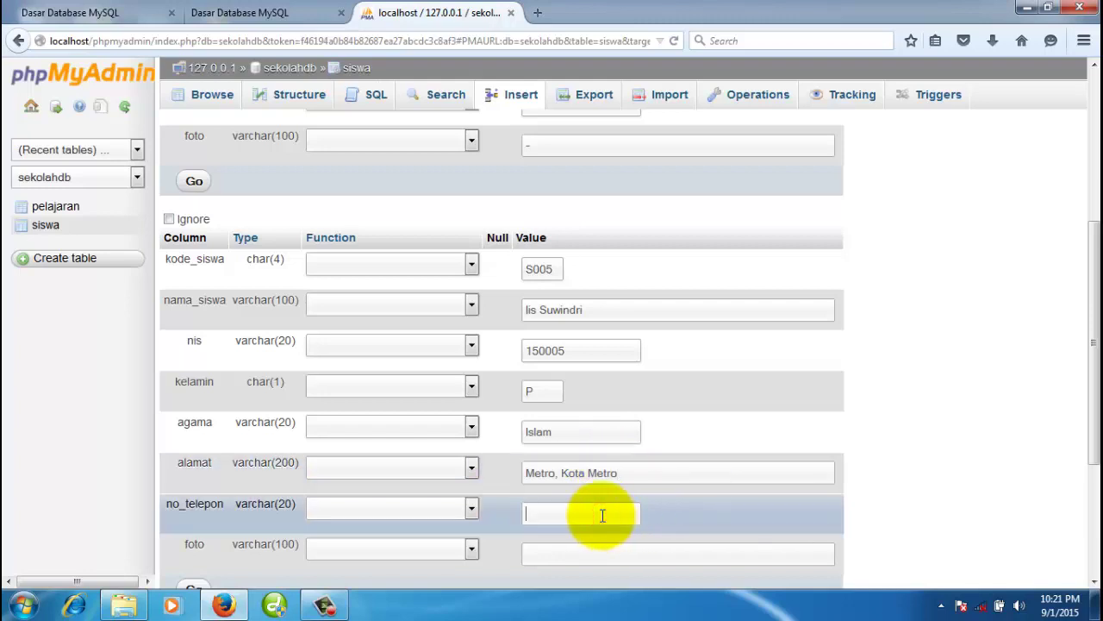
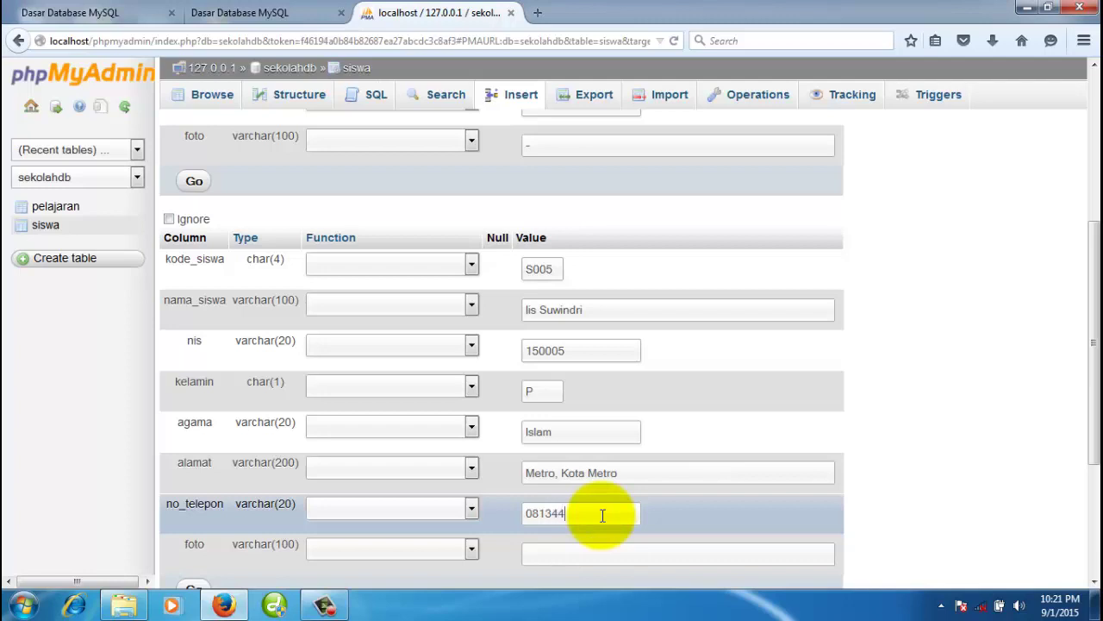
left_click(580, 557)
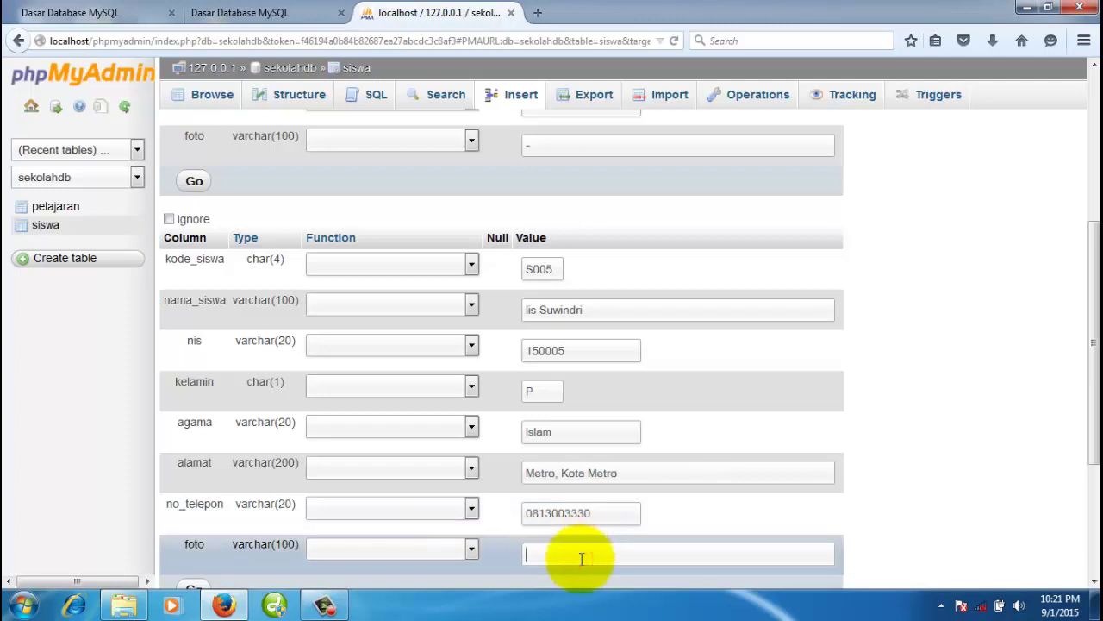
type("-")
left_click(933, 429)
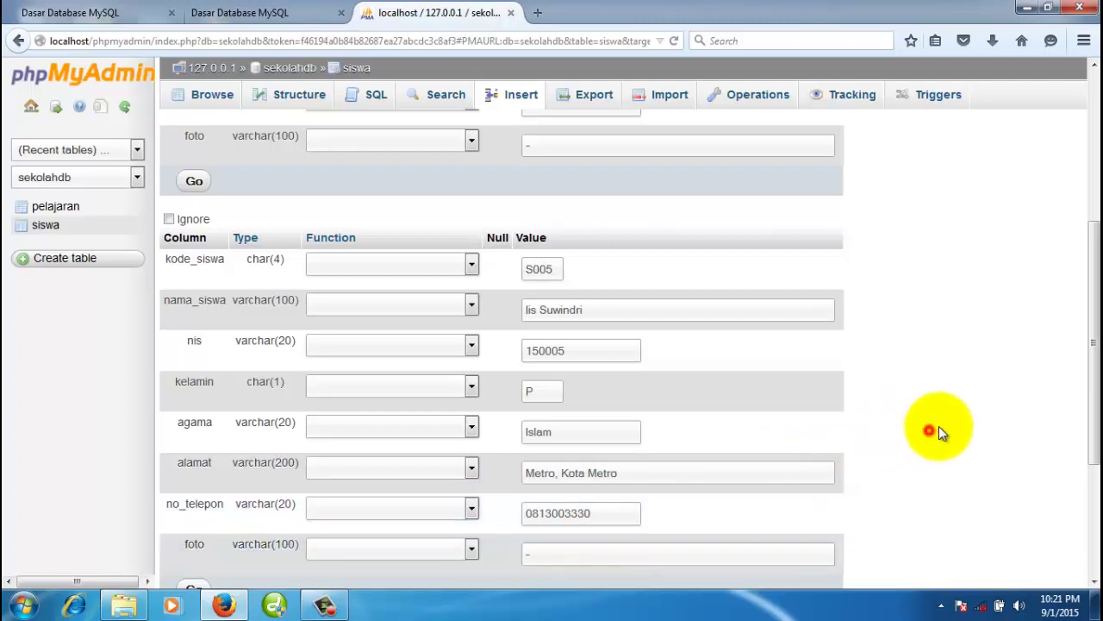
left_click_drag(1096, 396, 1088, 423)
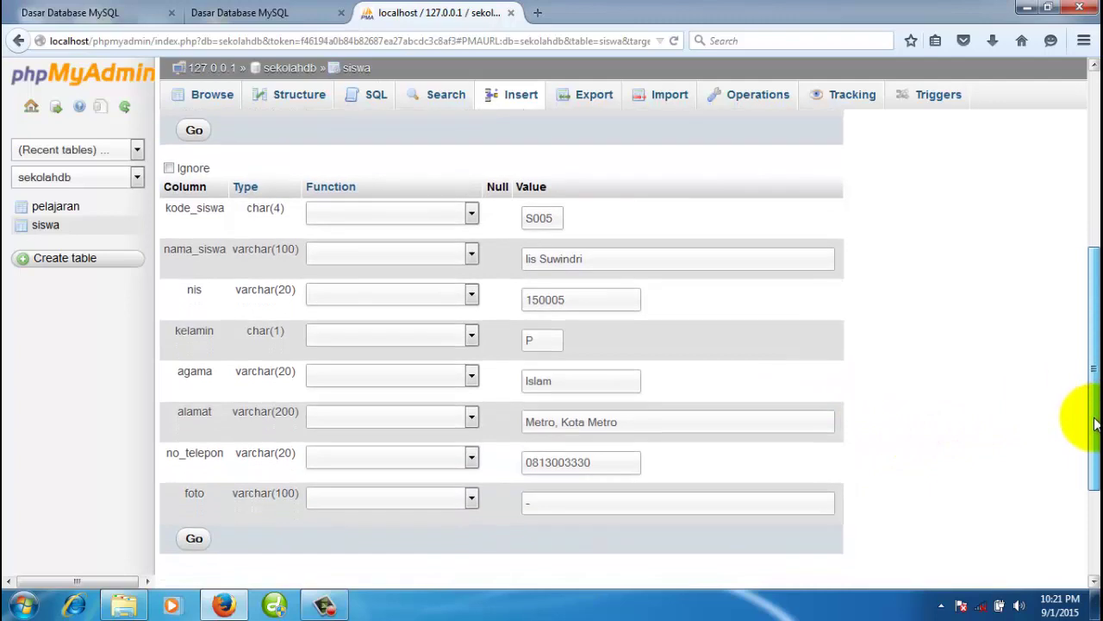
Insert records S004 and S005, then browse siswa showing all five students
left_click(194, 540)
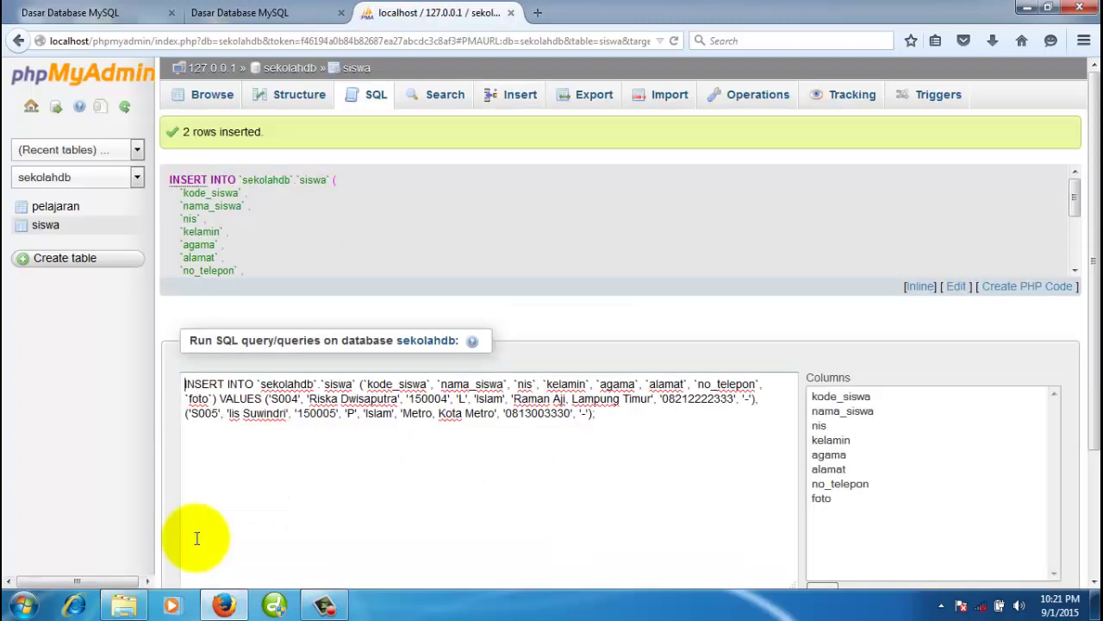
left_click(213, 100)
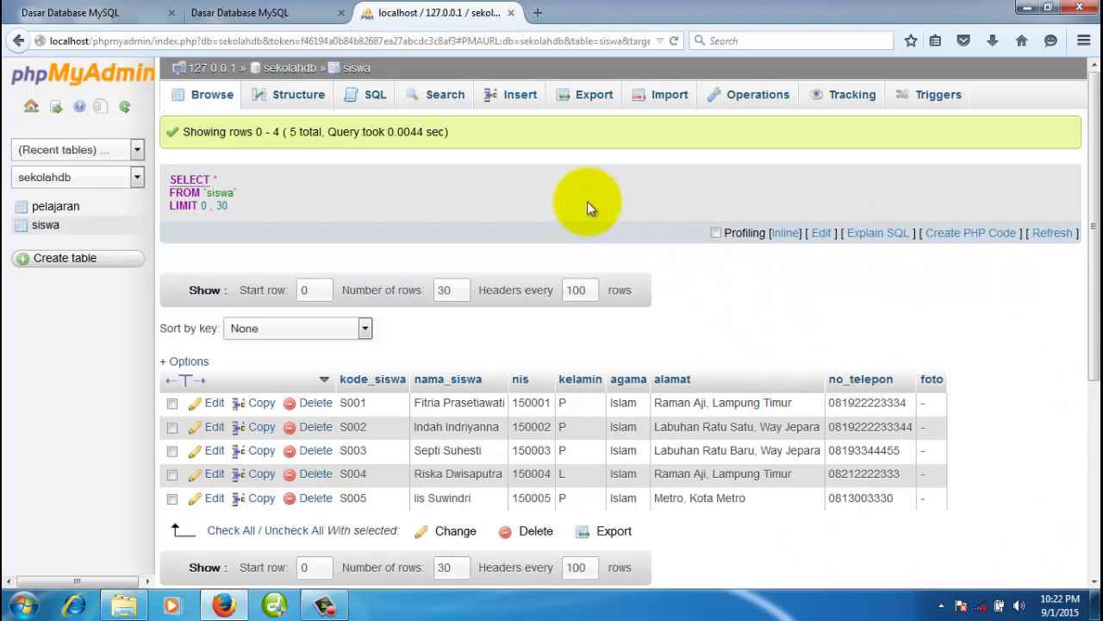
left_click(518, 102)
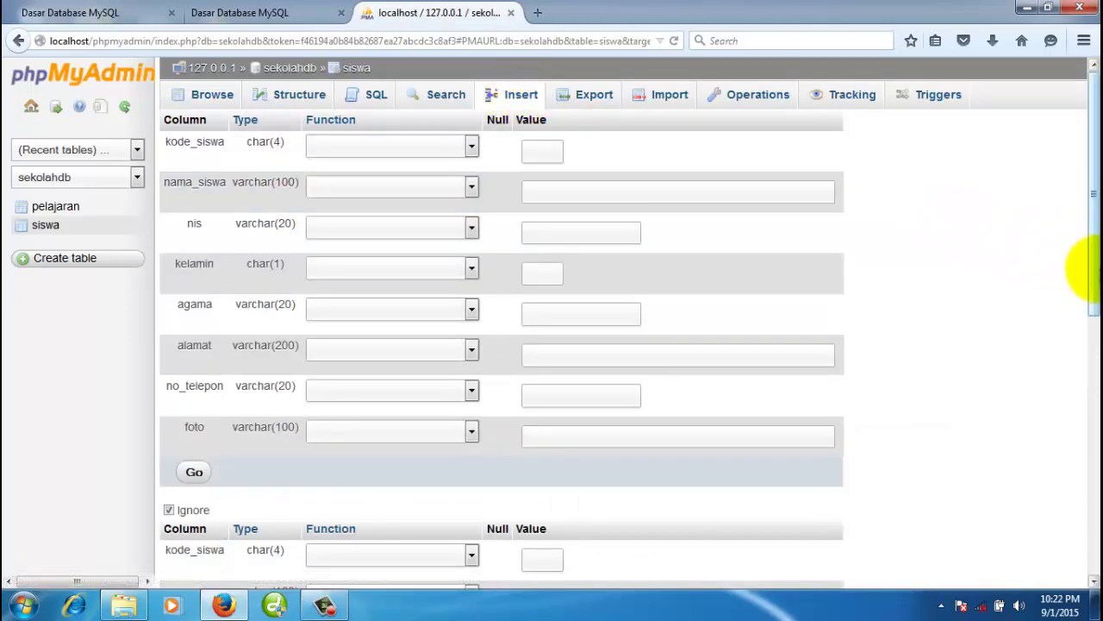
left_click_drag(1093, 274, 1094, 533)
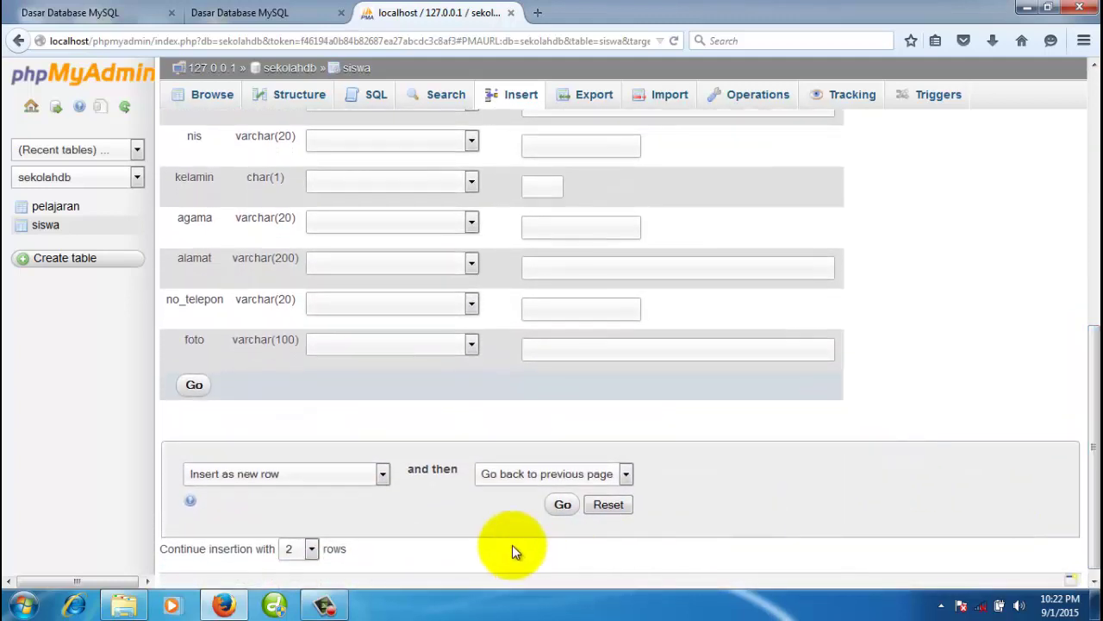
left_click(312, 552)
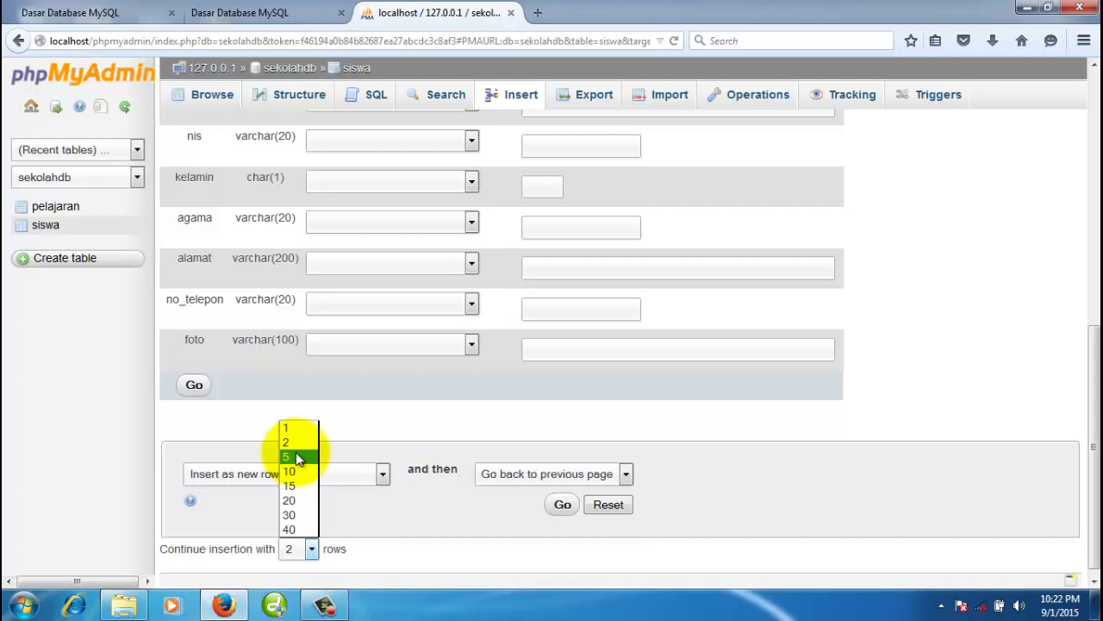
left_click(297, 458)
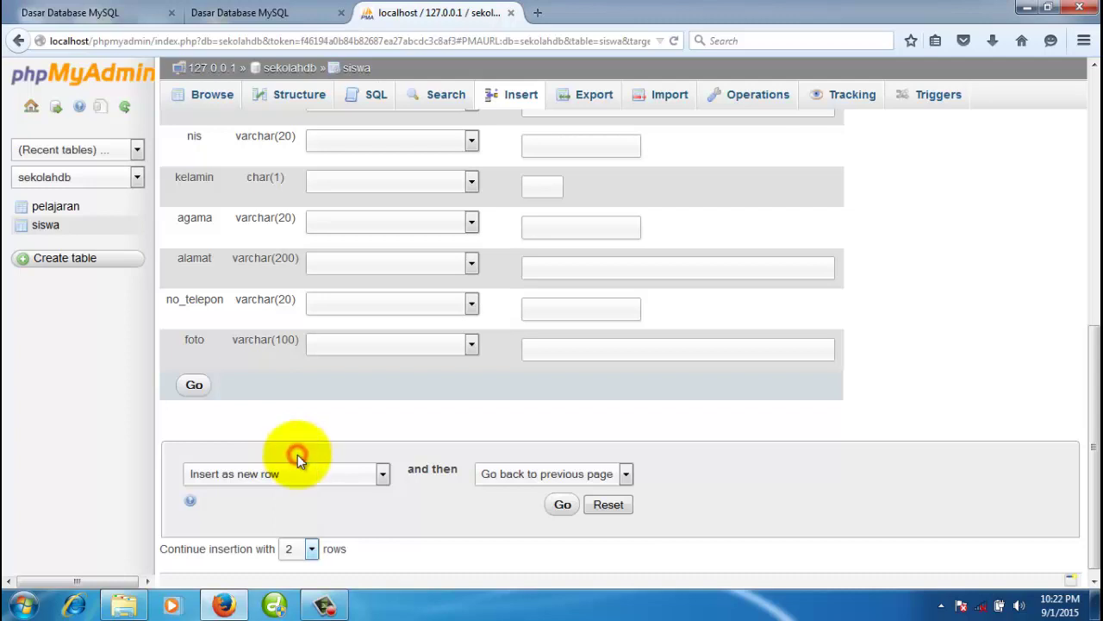
left_click_drag(1090, 285, 1076, 551)
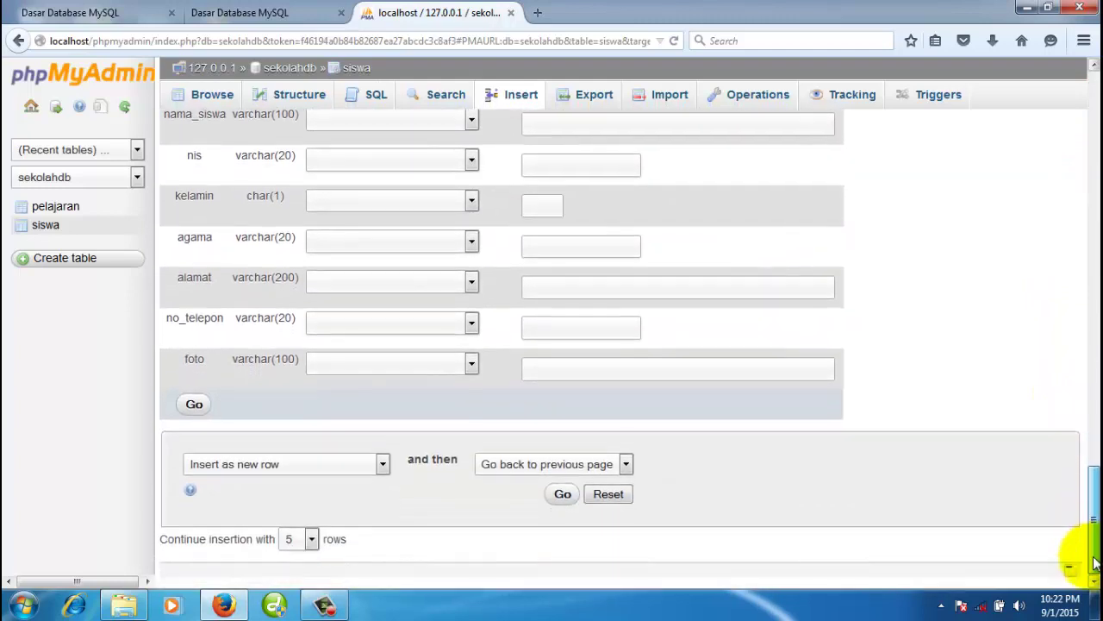
left_click(312, 538)
left_click(294, 463)
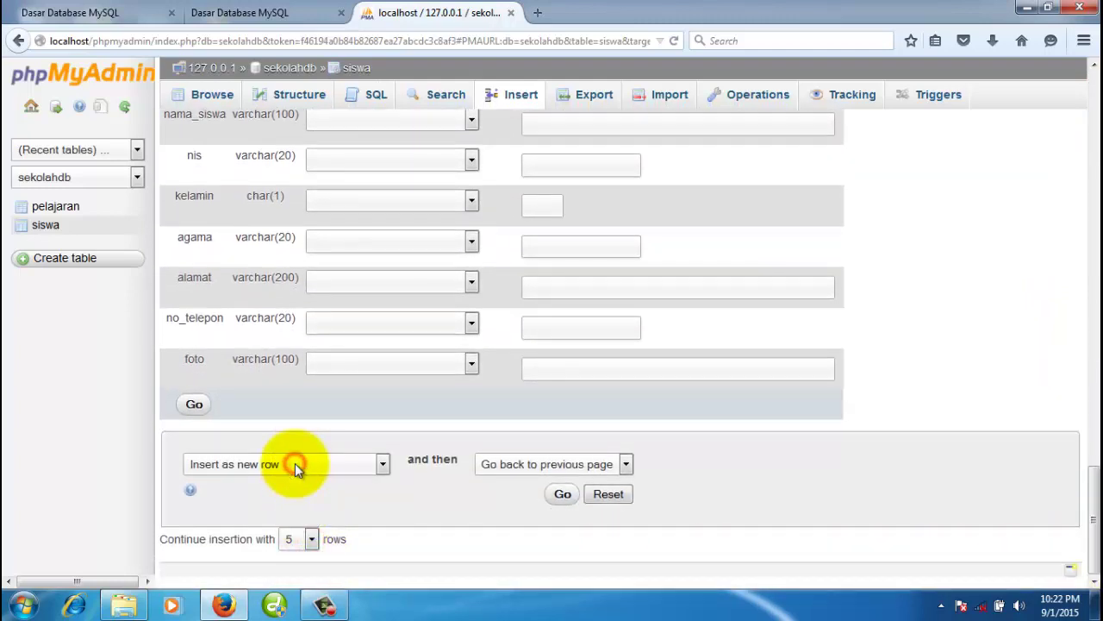
left_click_drag(1093, 315, 1092, 131)
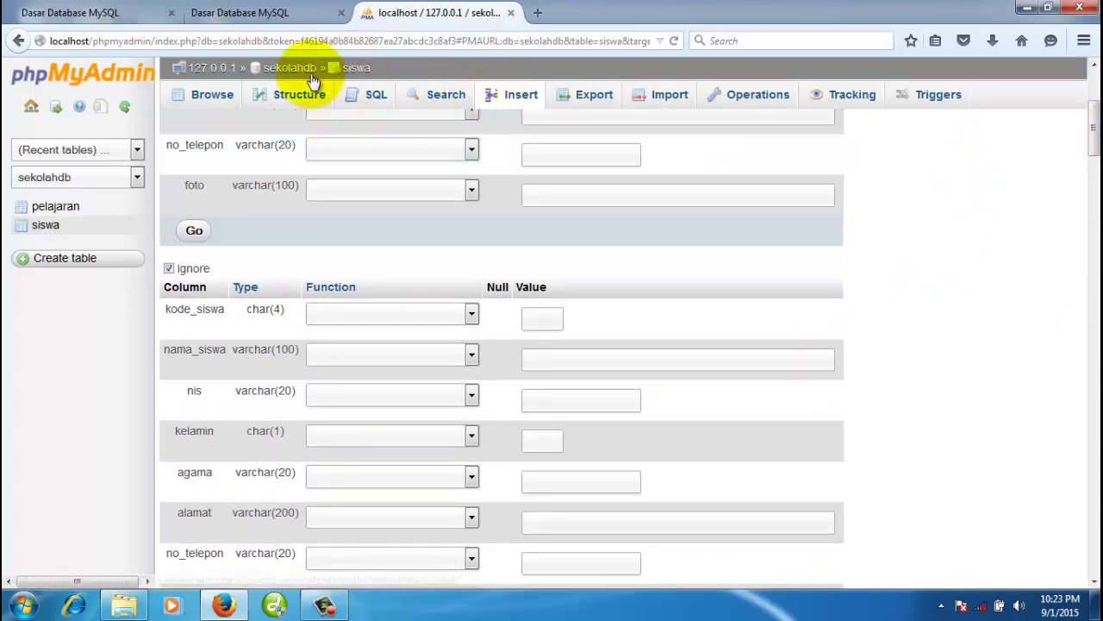
left_click(210, 96)
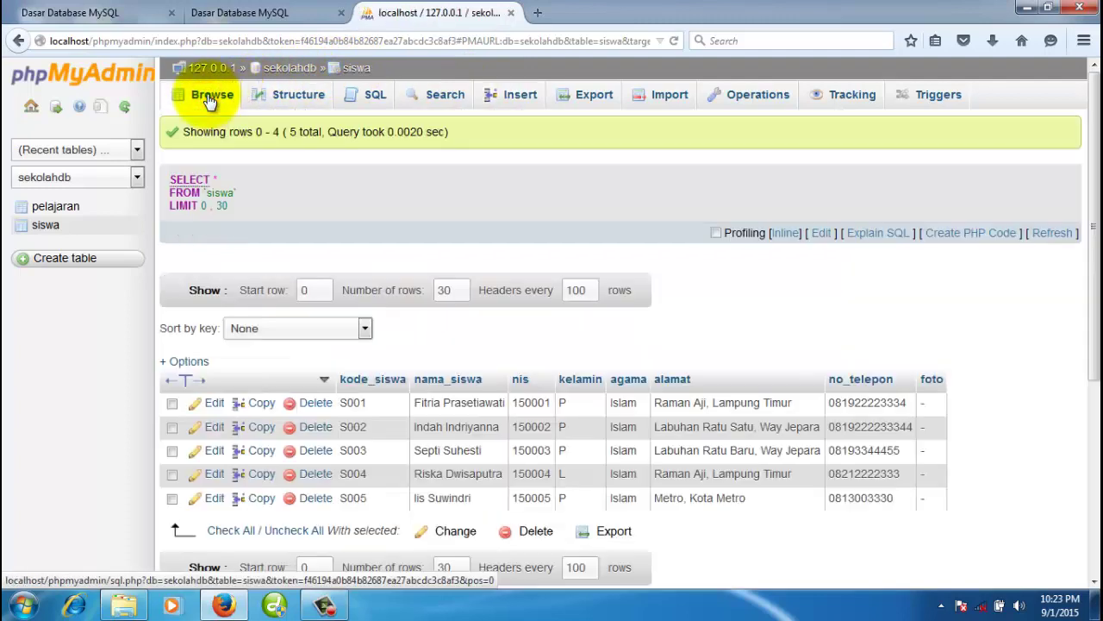
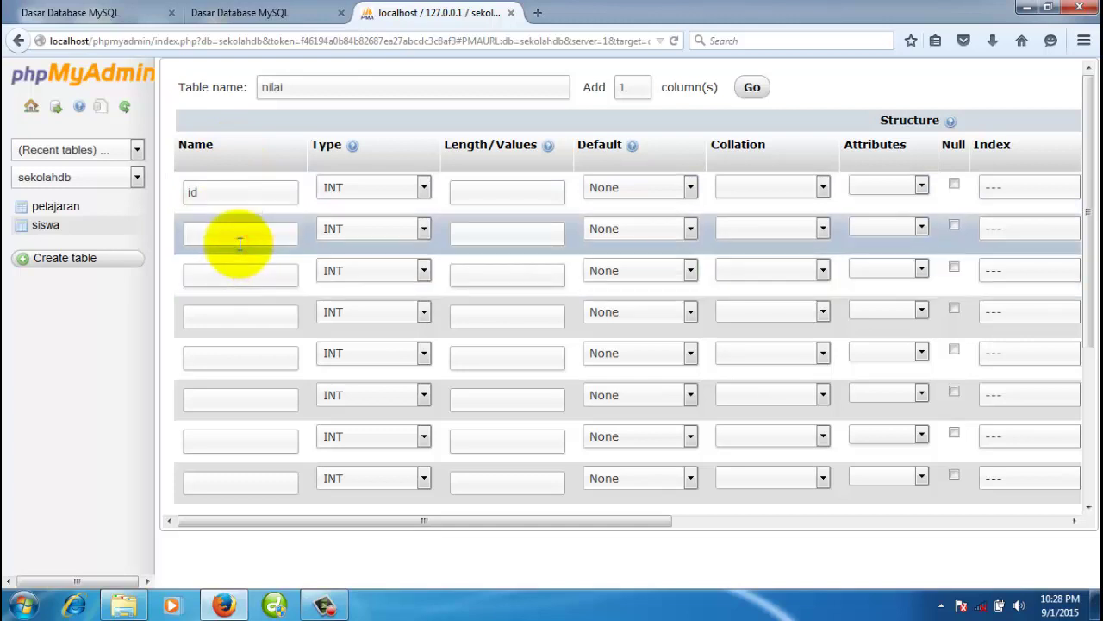
Name columns two to four semester_ke, kode_pelajaran and kode_siswa, checking the relation diagram
type("semester")
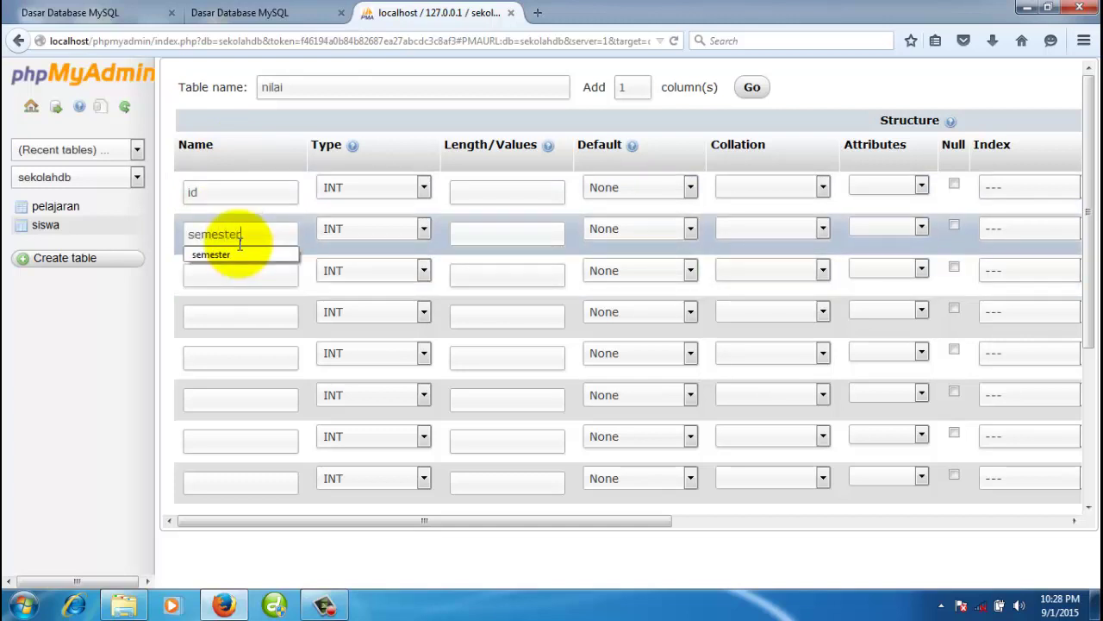
type("_ke")
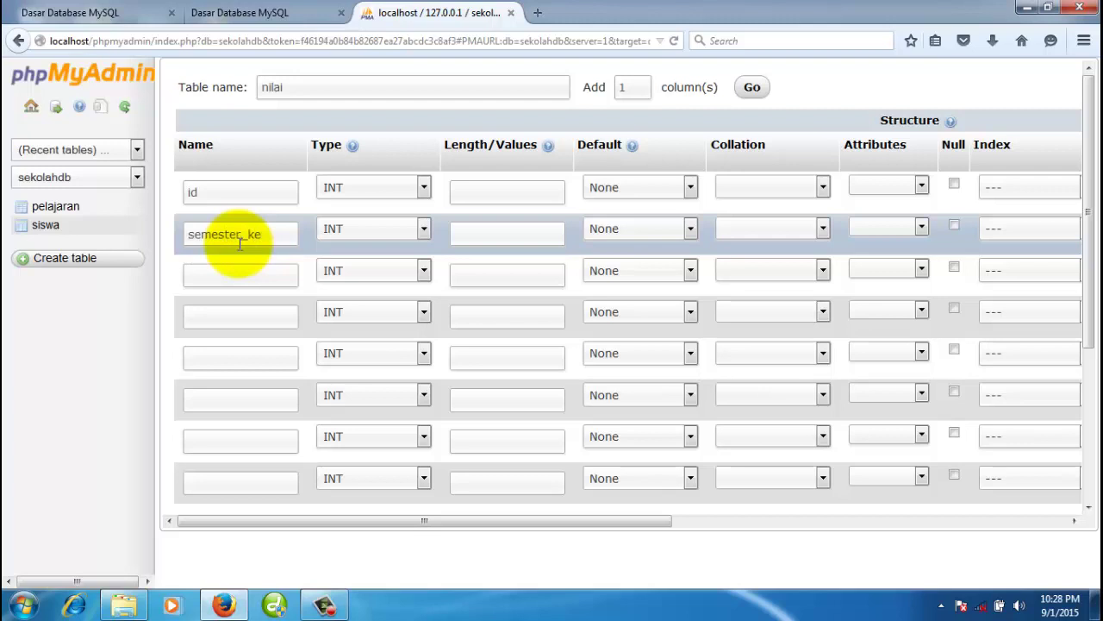
left_click(237, 283)
type("kode")
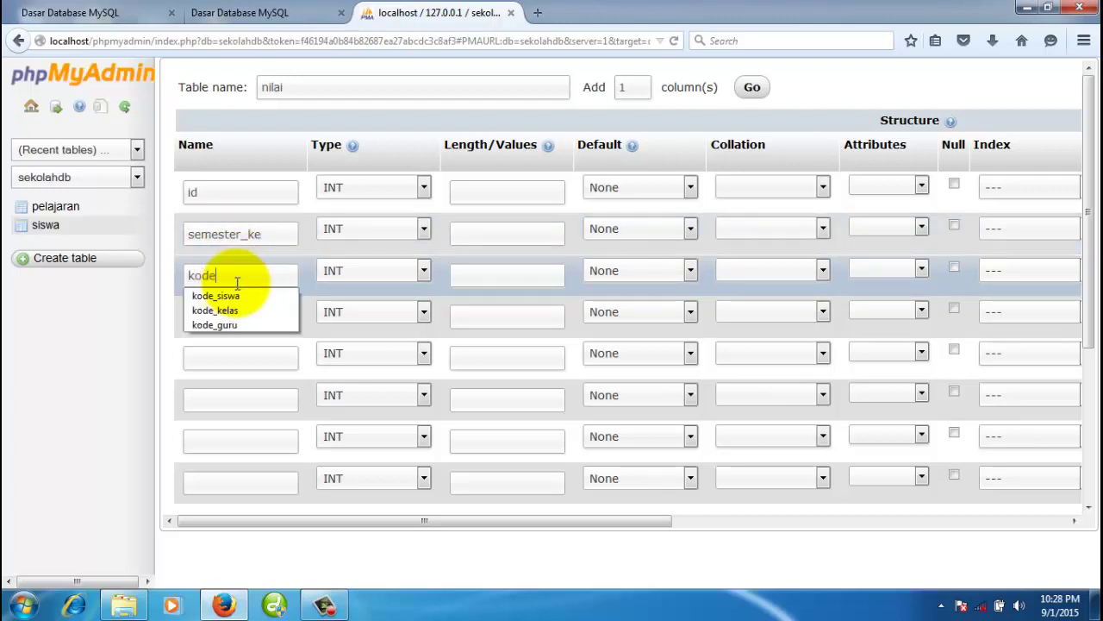
type("_pelajaran")
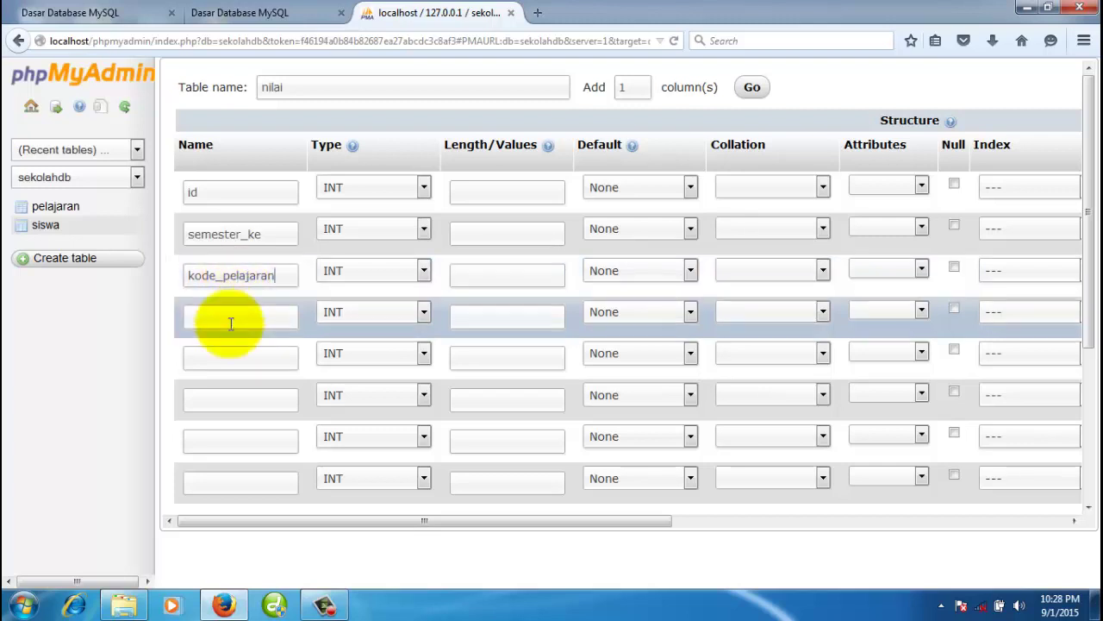
left_click(230, 320)
type("kode_siswa")
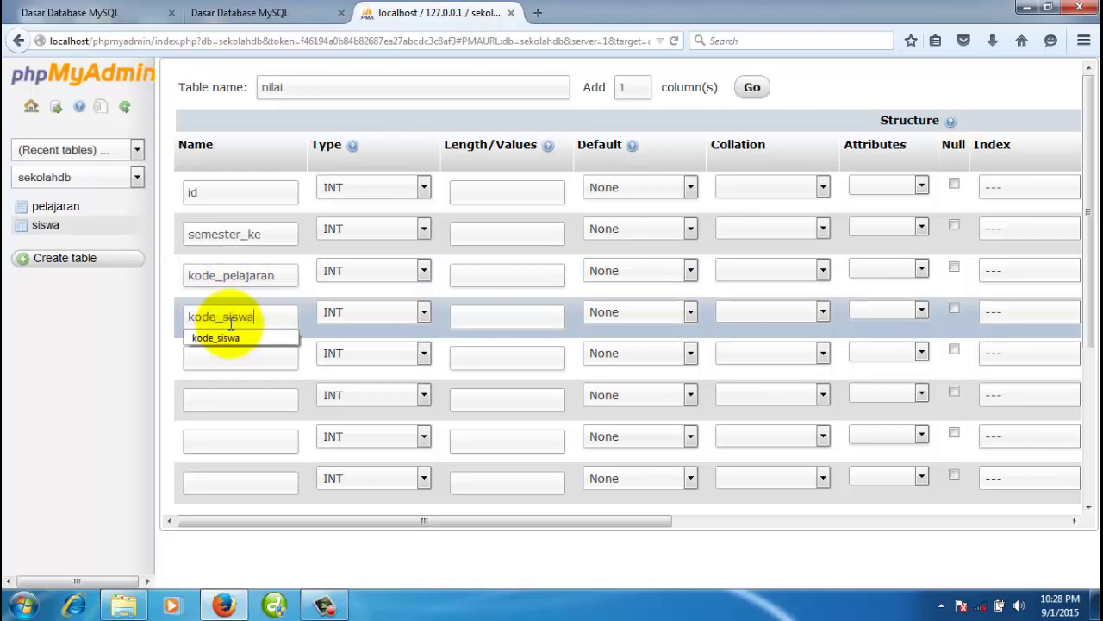
left_click(115, 12)
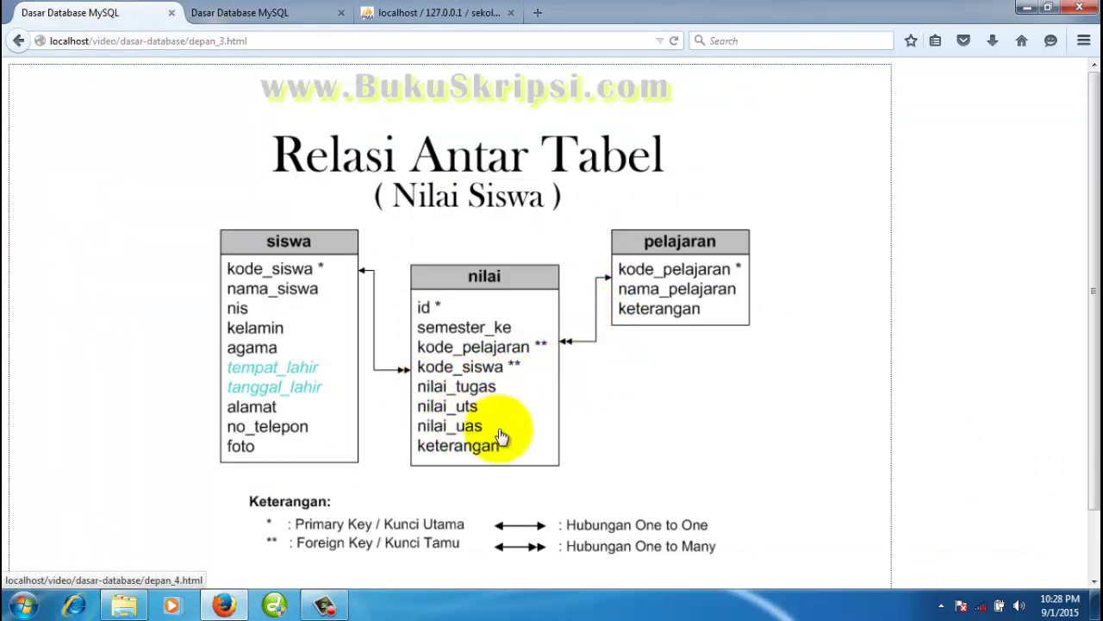
left_click(392, 12)
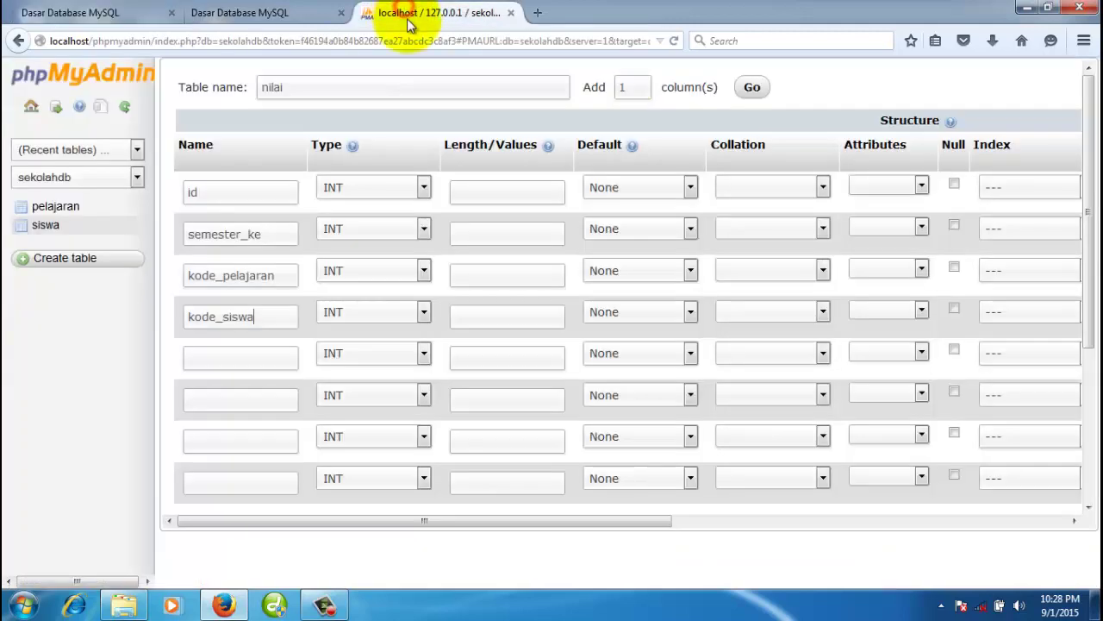
Name the remaining columns nilai_tugas, nilai_uts, nilai_uas and keterangan
left_click(245, 356)
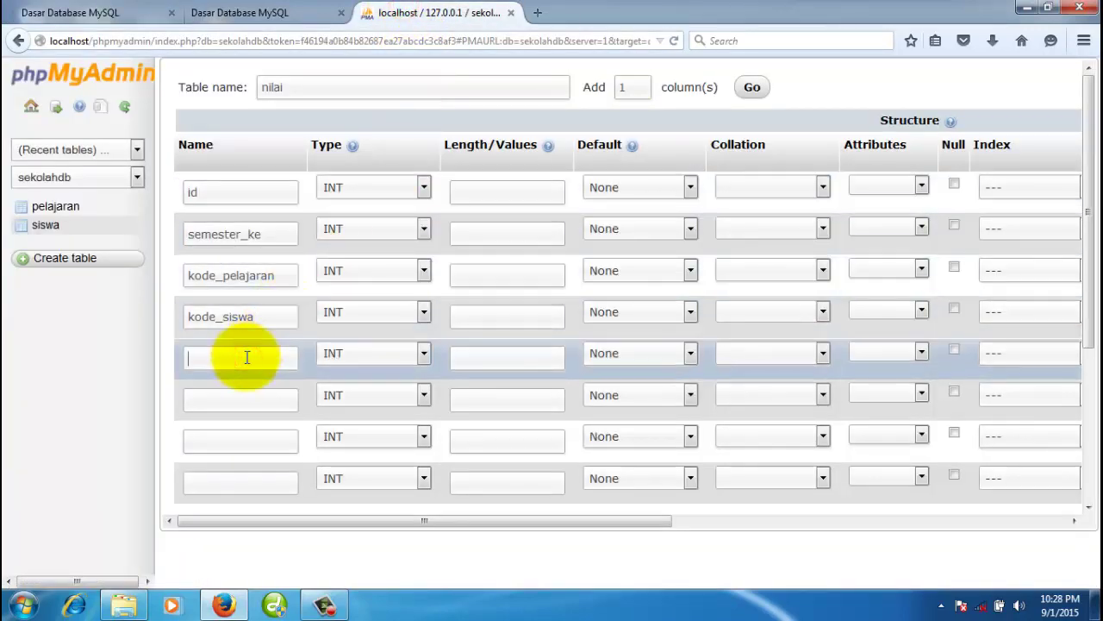
type("nilai_tugas")
left_click(247, 403)
type("nilai")
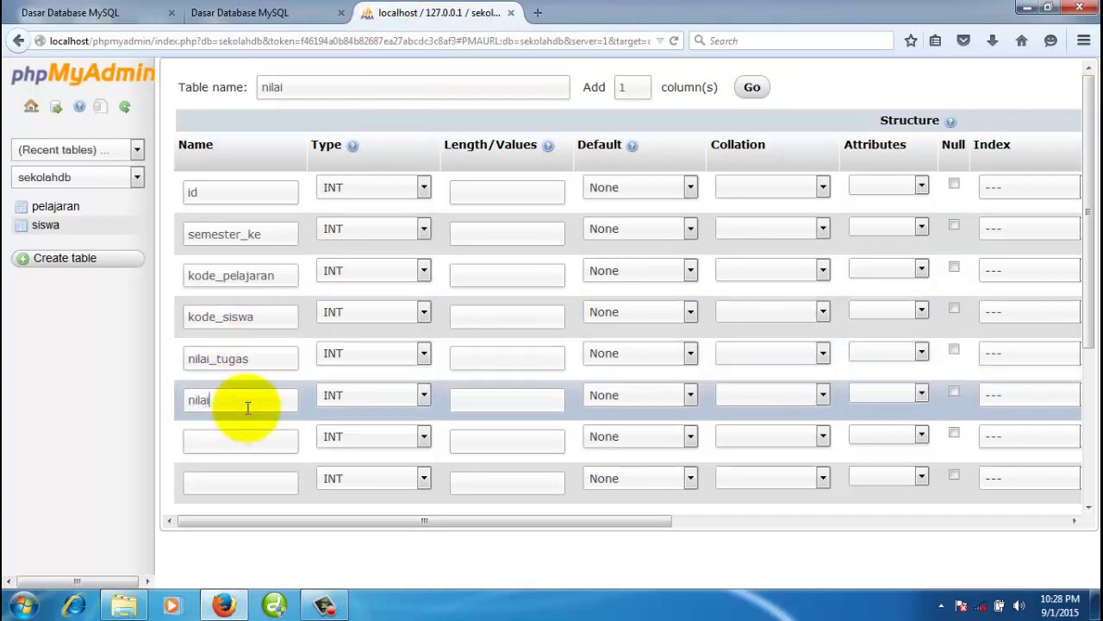
left_click(239, 443)
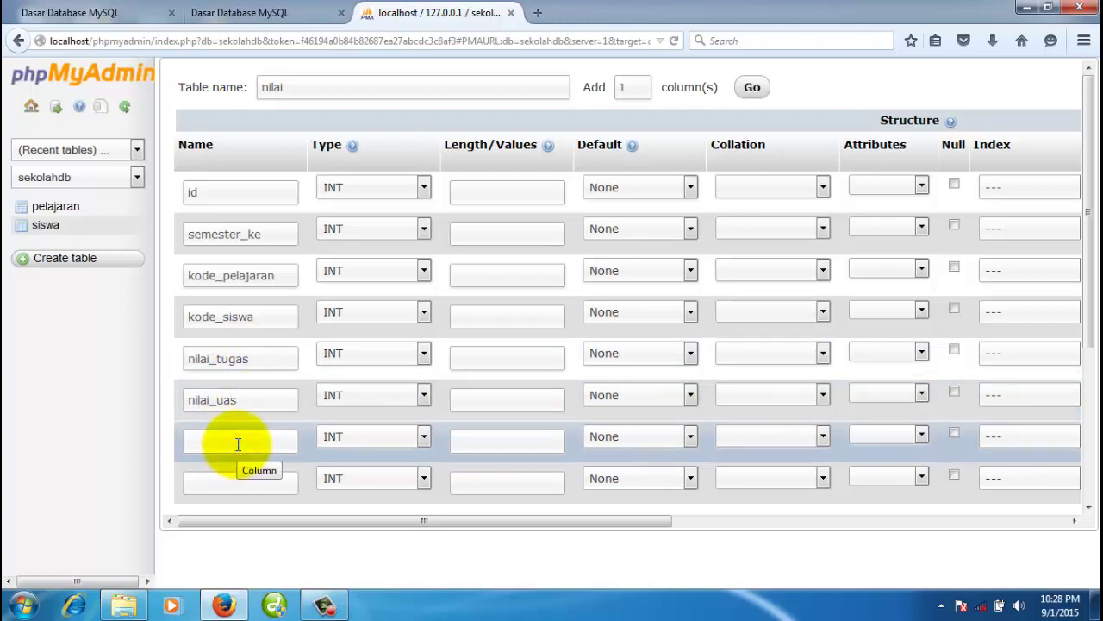
left_click(224, 400)
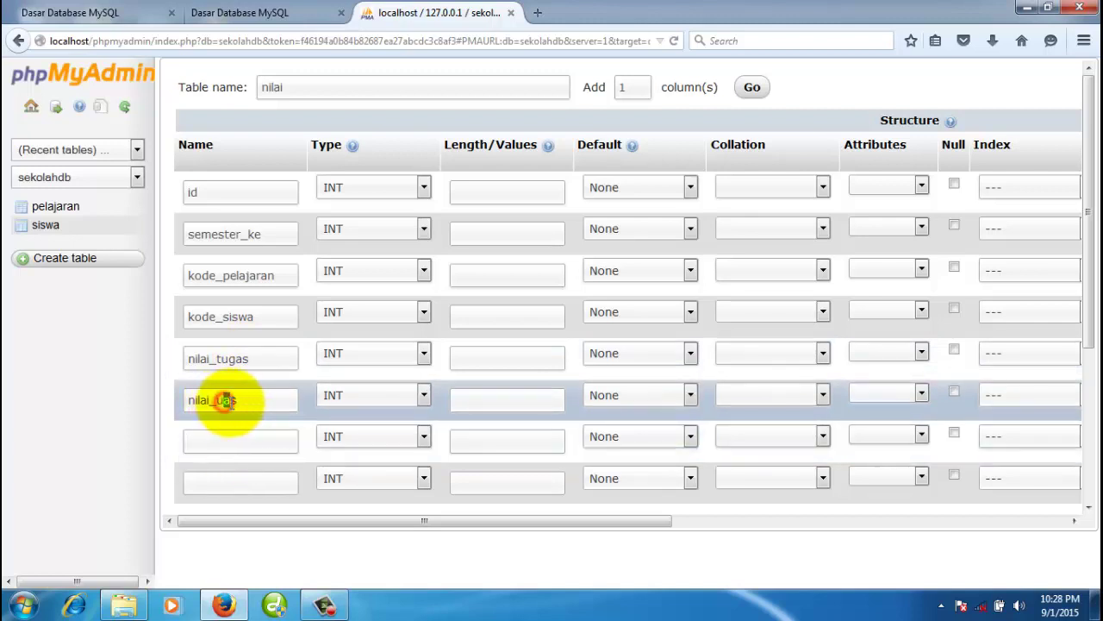
left_click(233, 436)
type("nilai_uas")
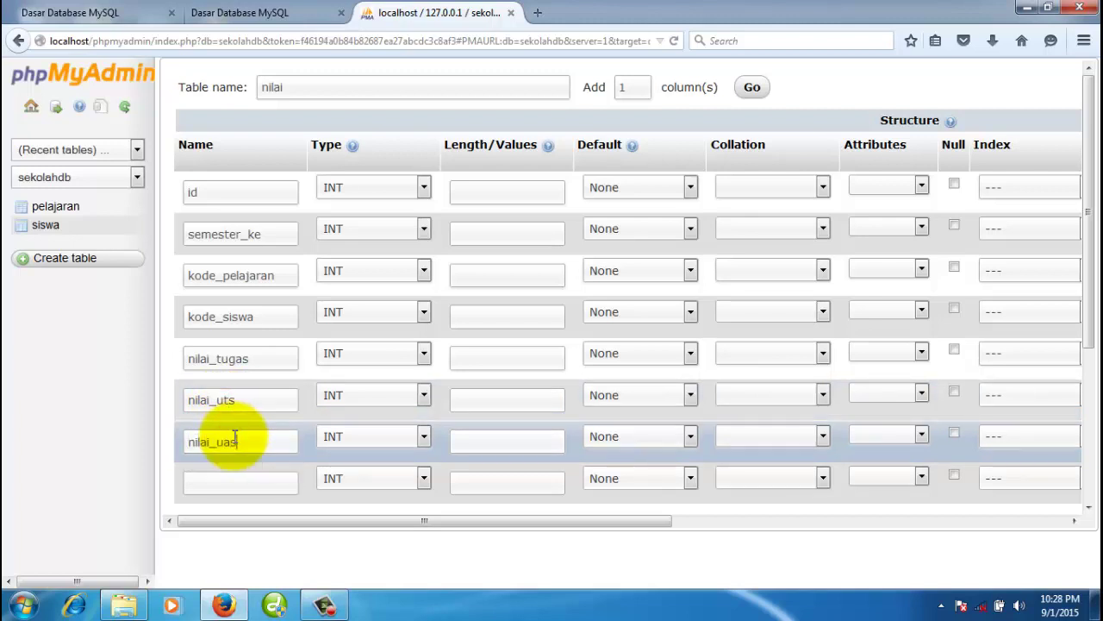
left_click(240, 481)
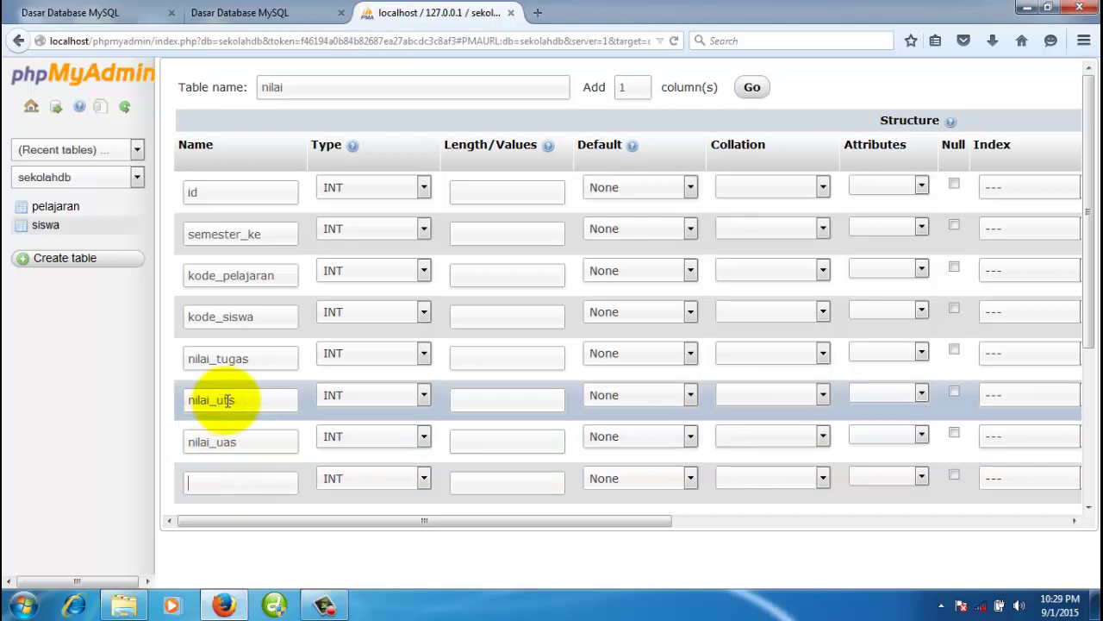
left_click(259, 489)
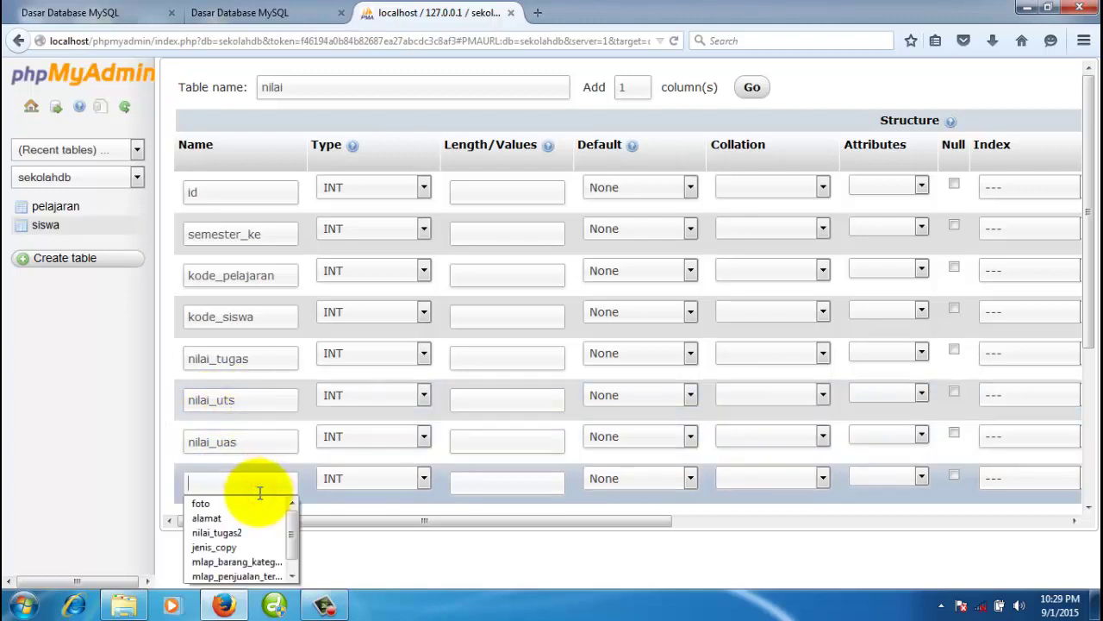
type("keterangan")
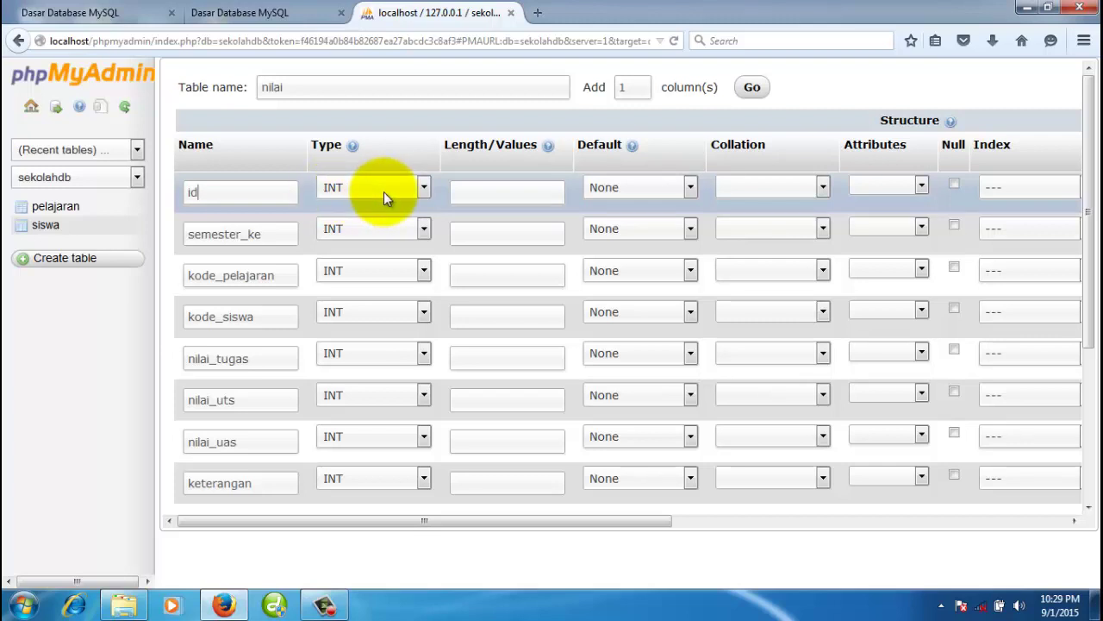
Give id length 4, a PRIMARY index and auto-increment
left_click(489, 192)
type("4")
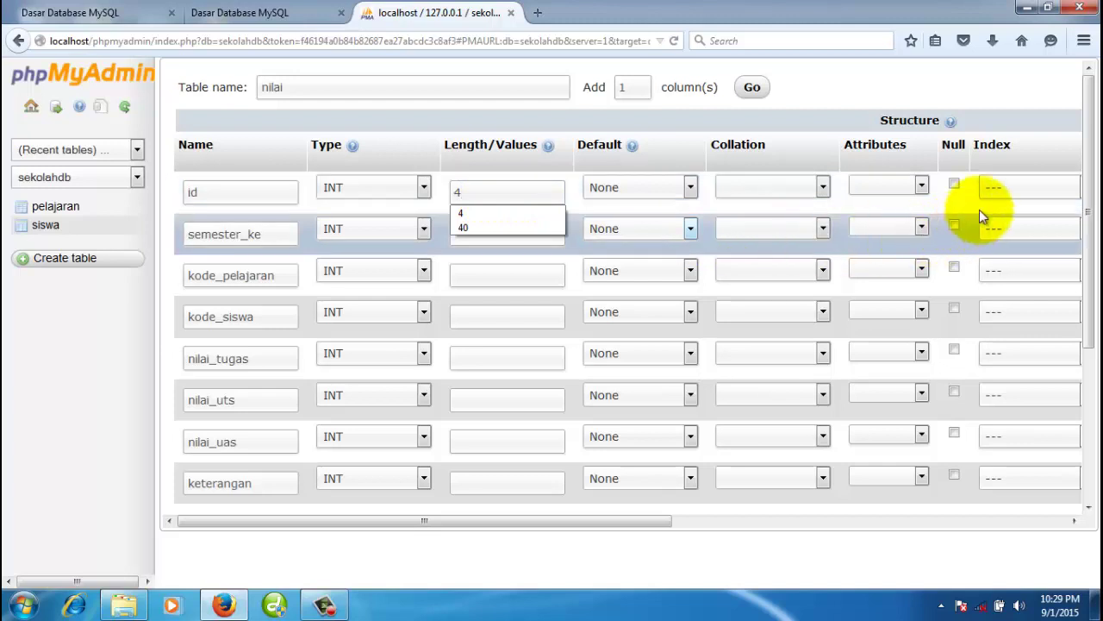
left_click(1031, 192)
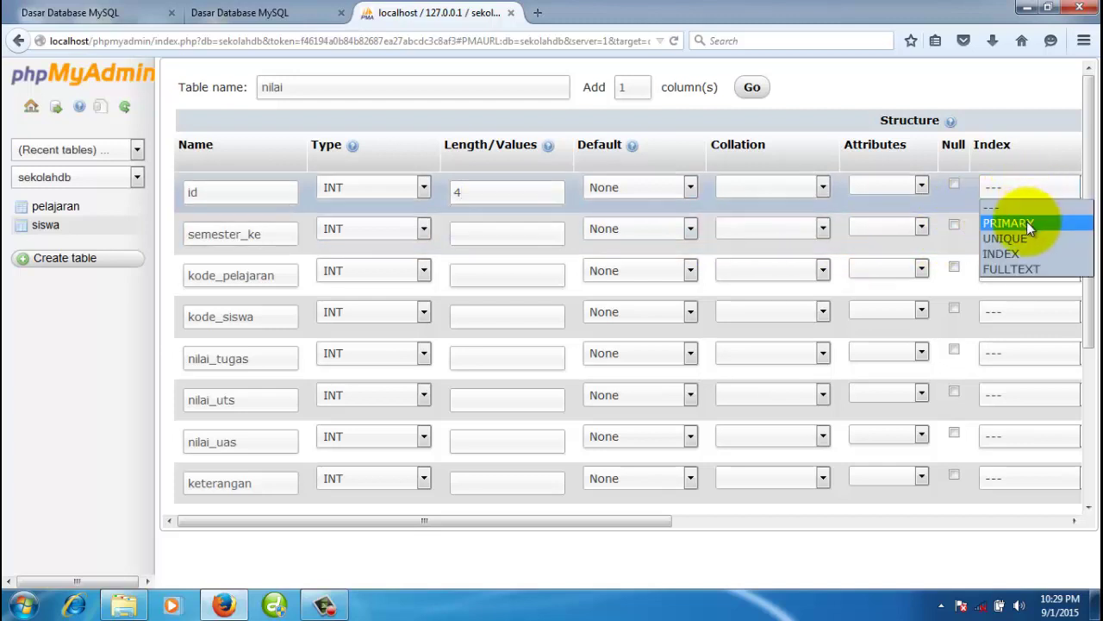
left_click(1027, 223)
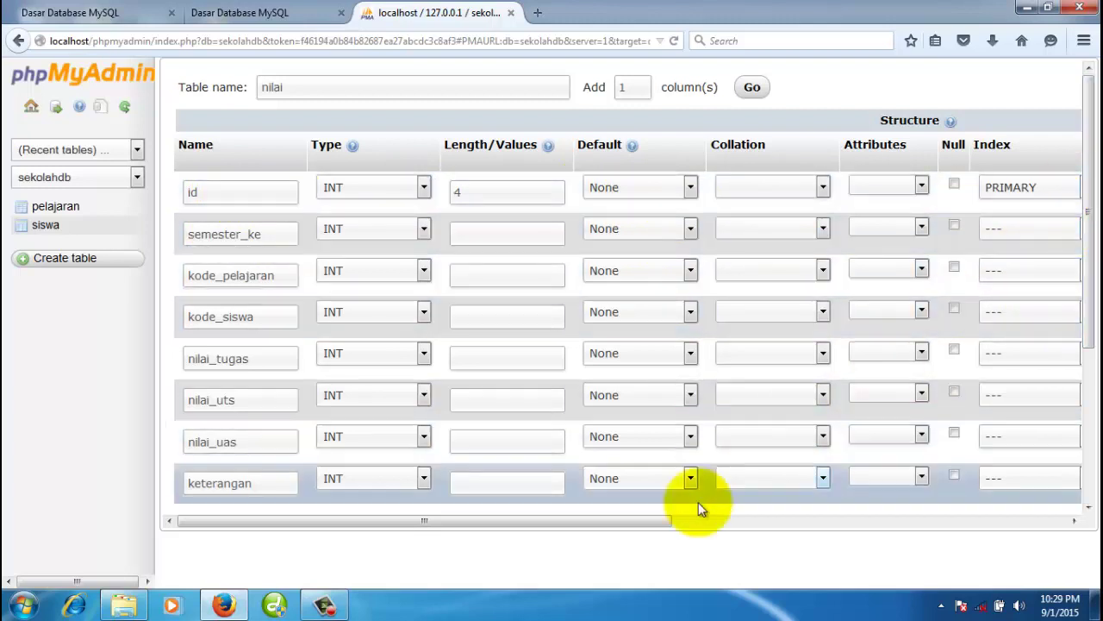
left_click_drag(616, 522, 680, 532)
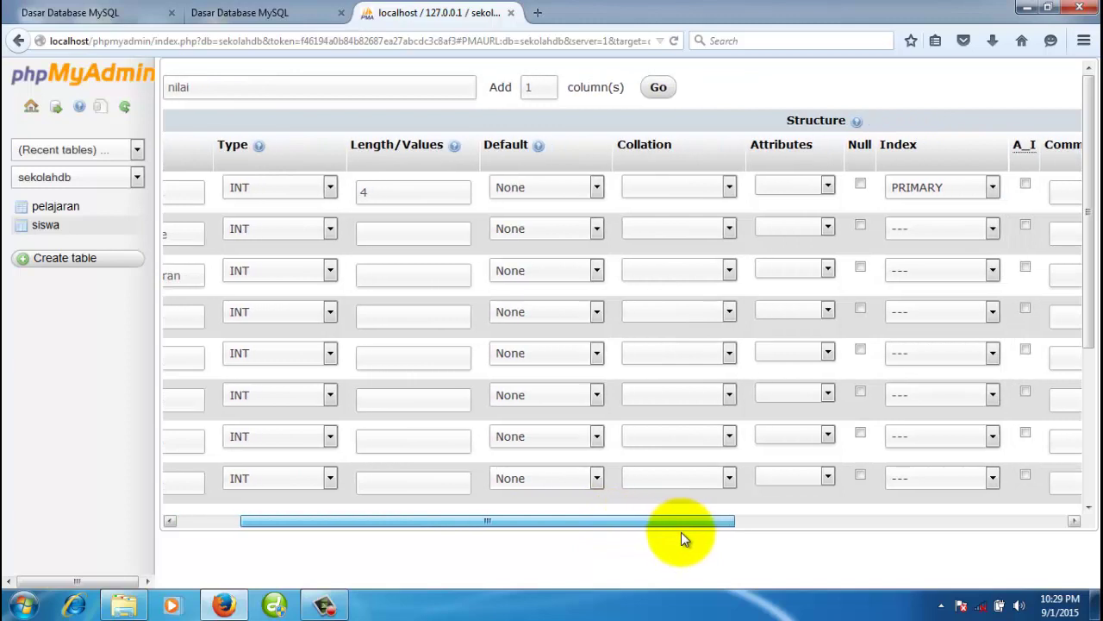
left_click(1025, 184)
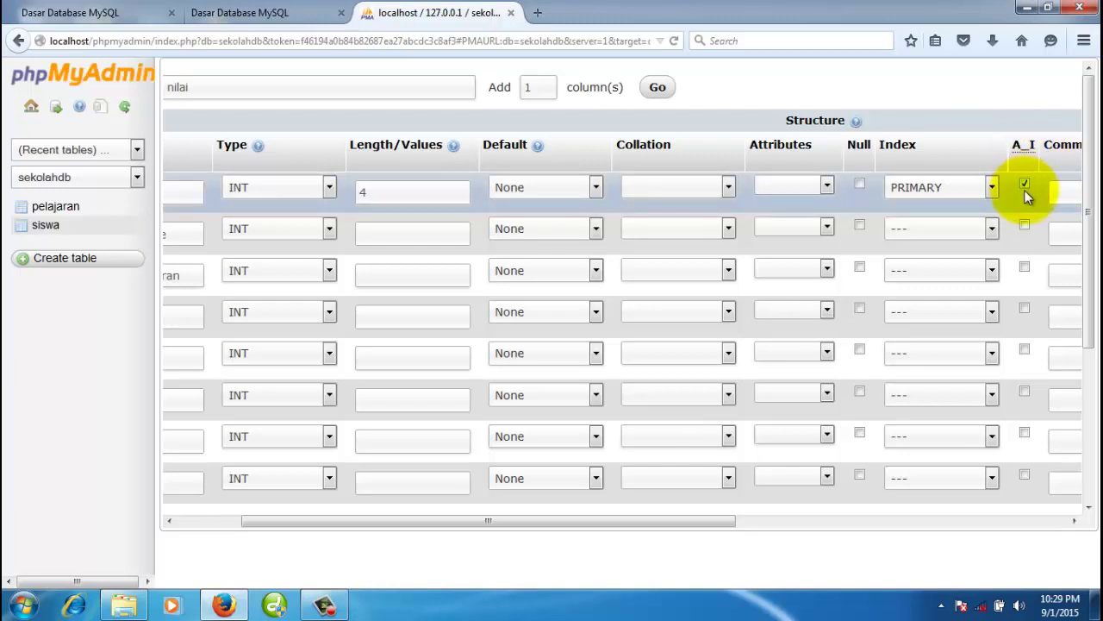
left_click_drag(699, 522, 475, 520)
Set semester_ke's length to 1
left_click(294, 236)
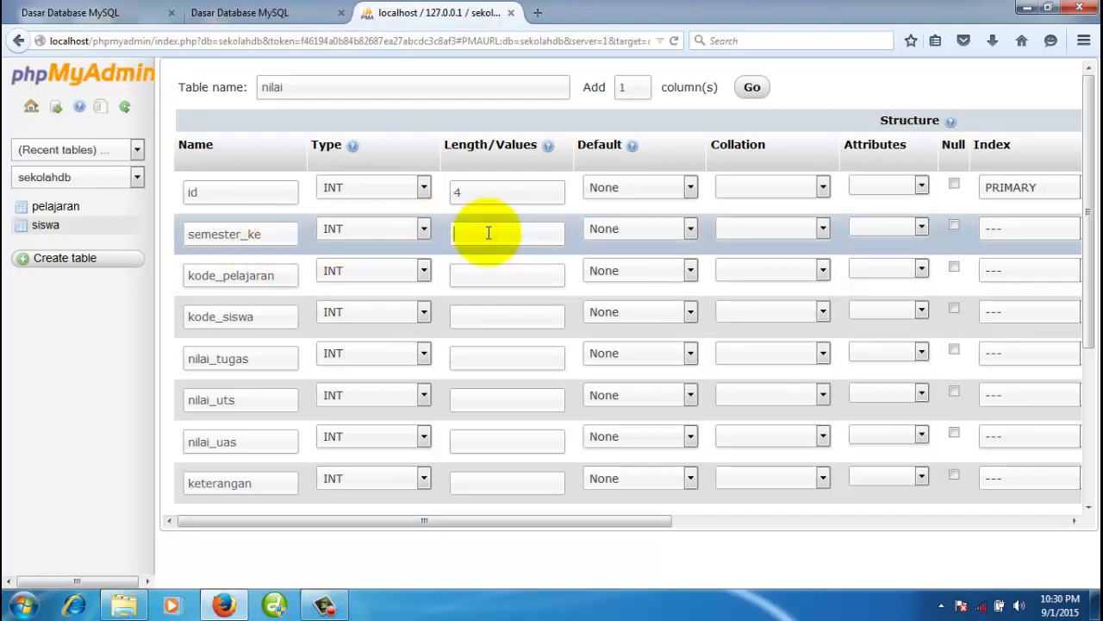
type("1")
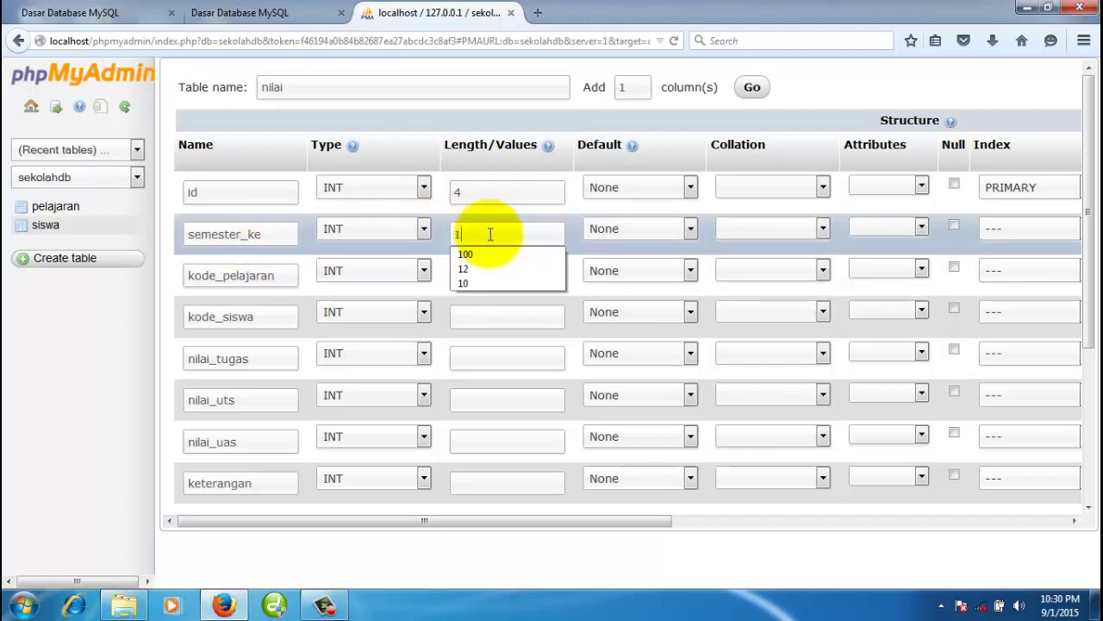
left_click(281, 232)
left_click(278, 275)
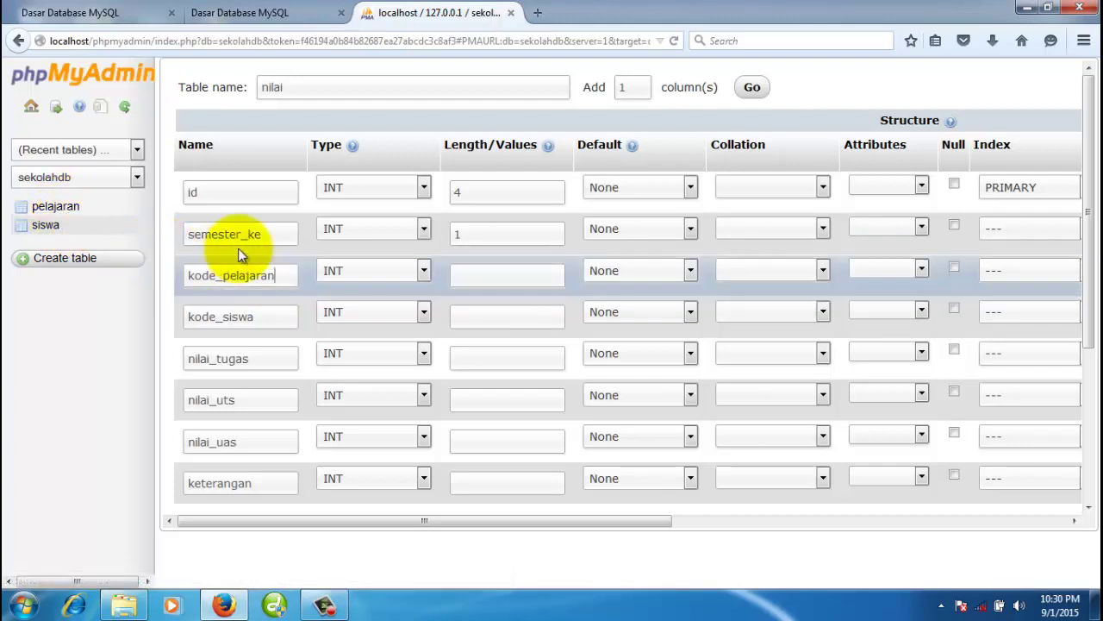
Check the pelajaran table's structure in a new tab to confirm kode_pelajaran is char(3)
left_click(282, 274)
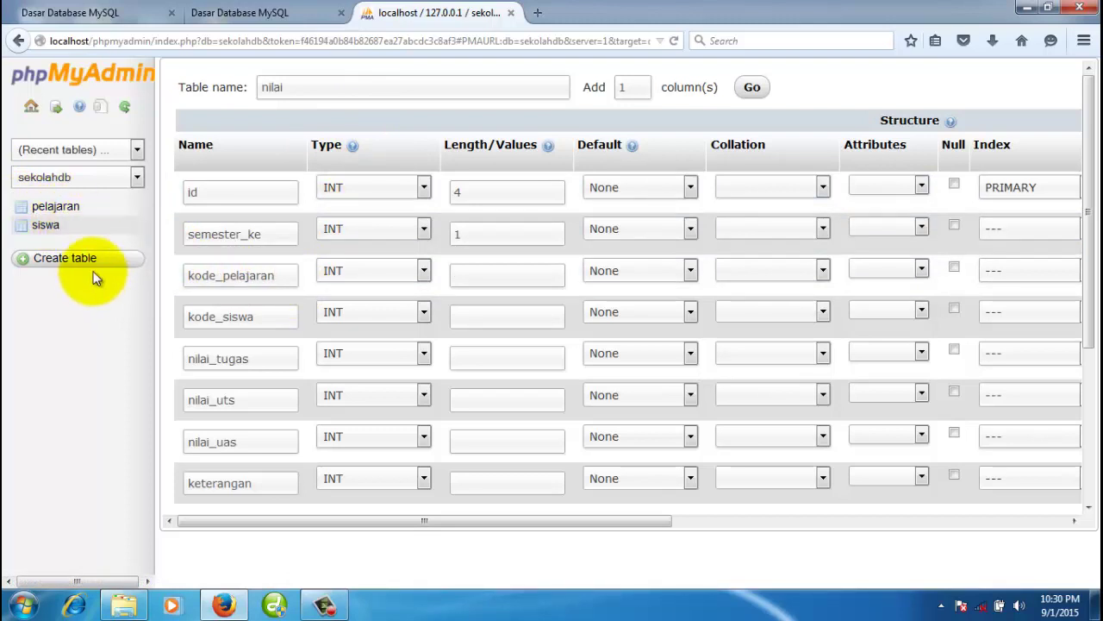
right_click(61, 209)
left_click(109, 218)
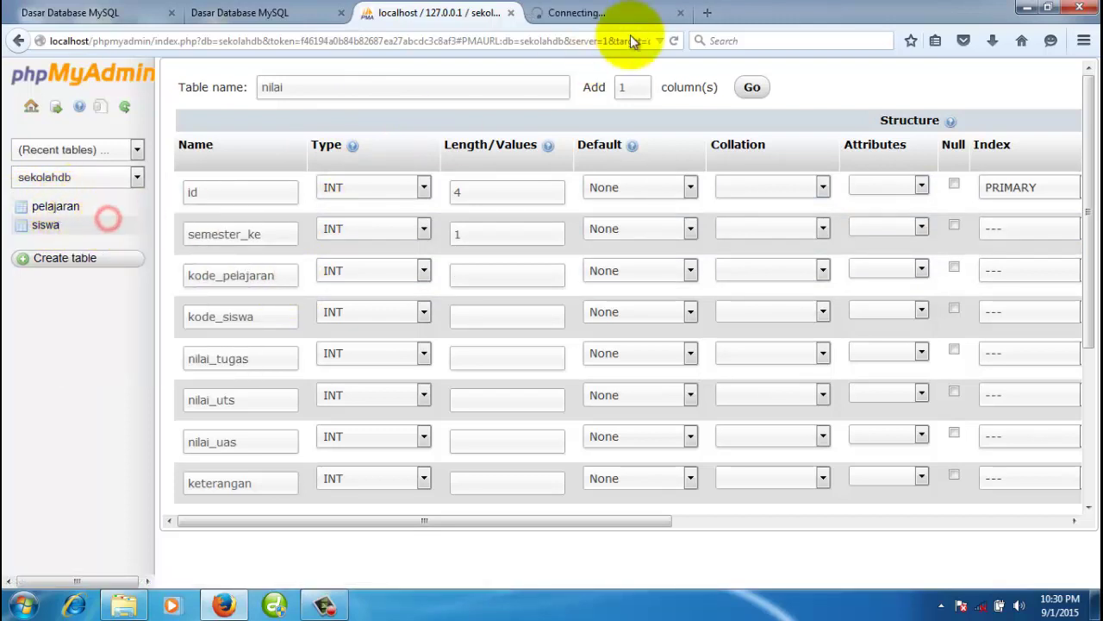
left_click(639, 14)
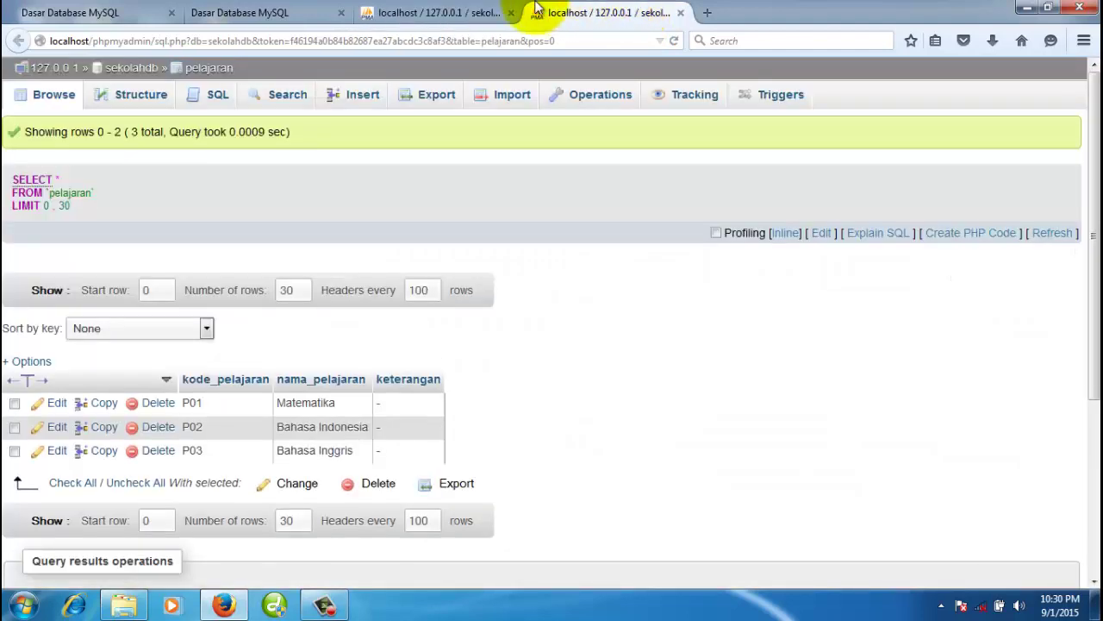
left_click(123, 95)
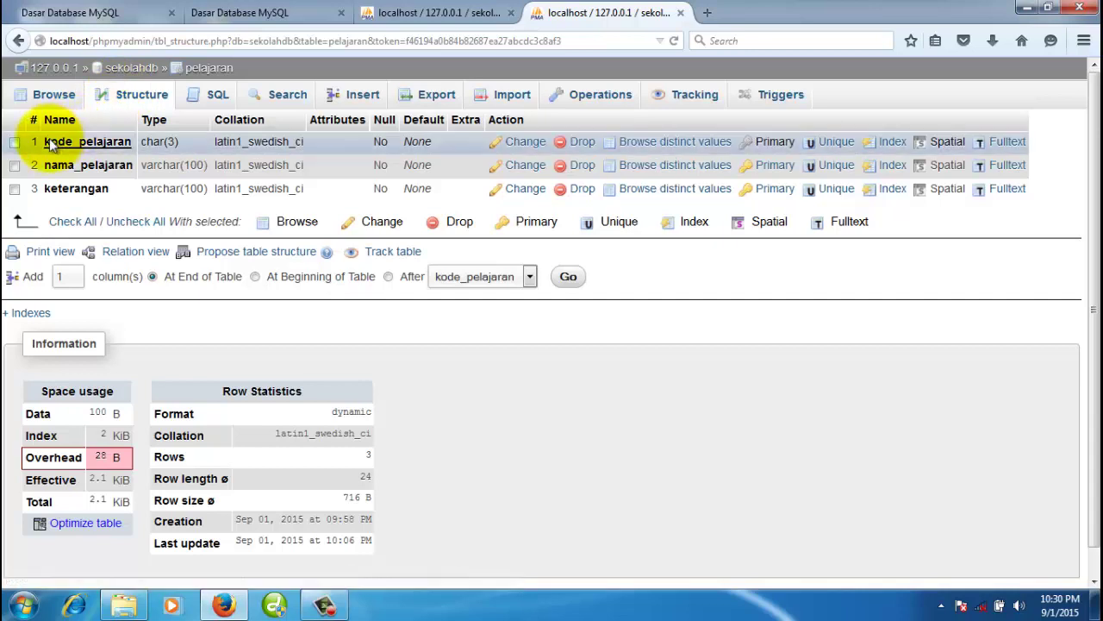
left_click(169, 141)
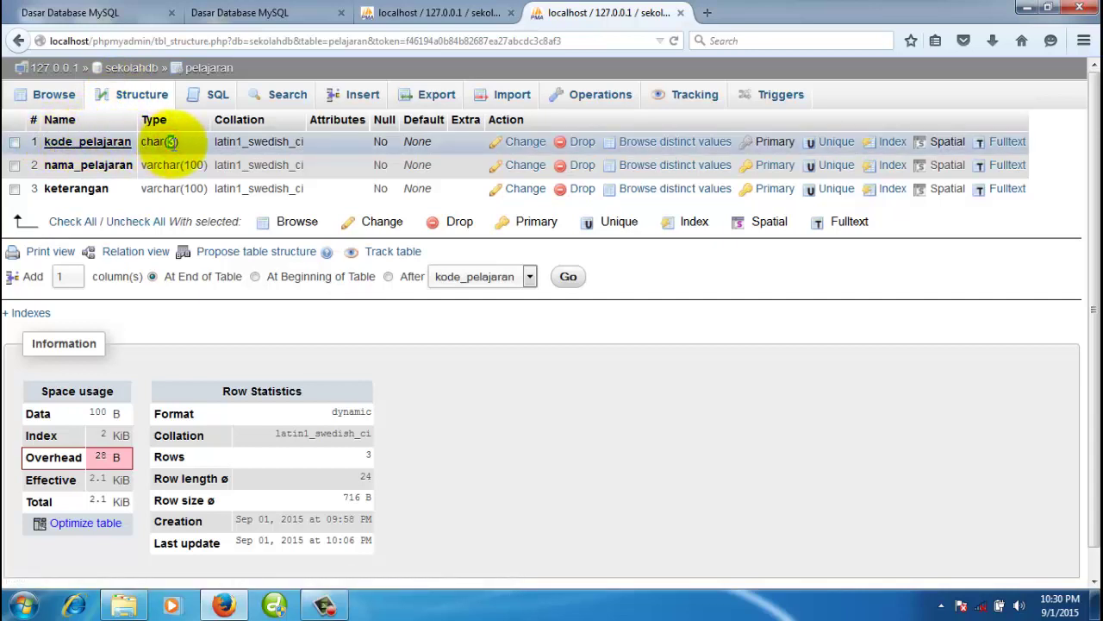
left_click(479, 18)
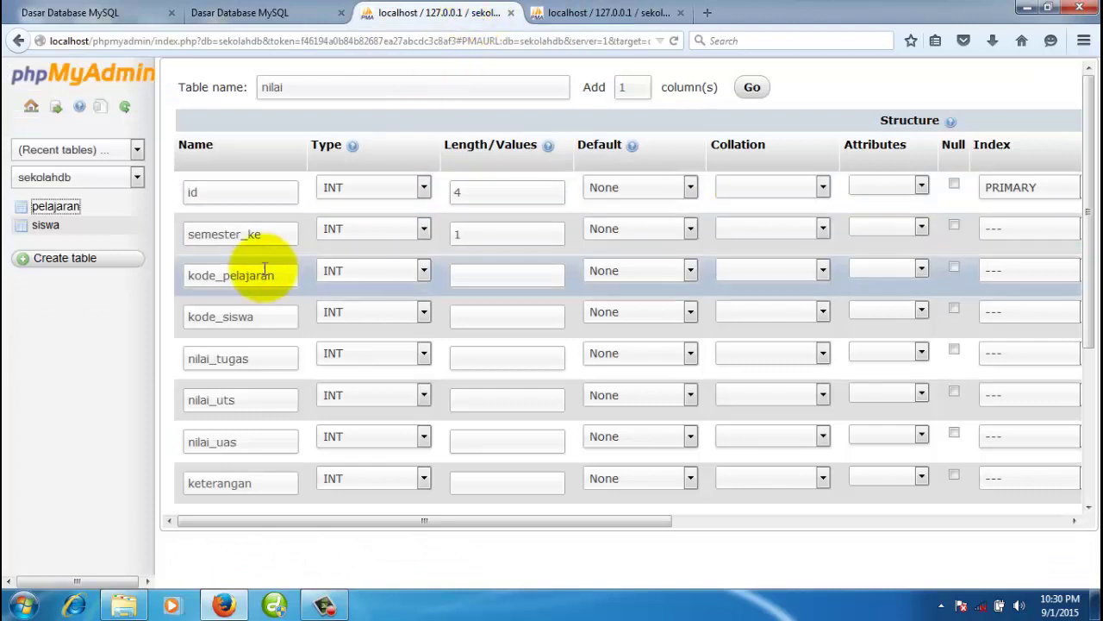
Set nilai's kode_pelajaran column to CHAR with length 3
left_click(349, 271)
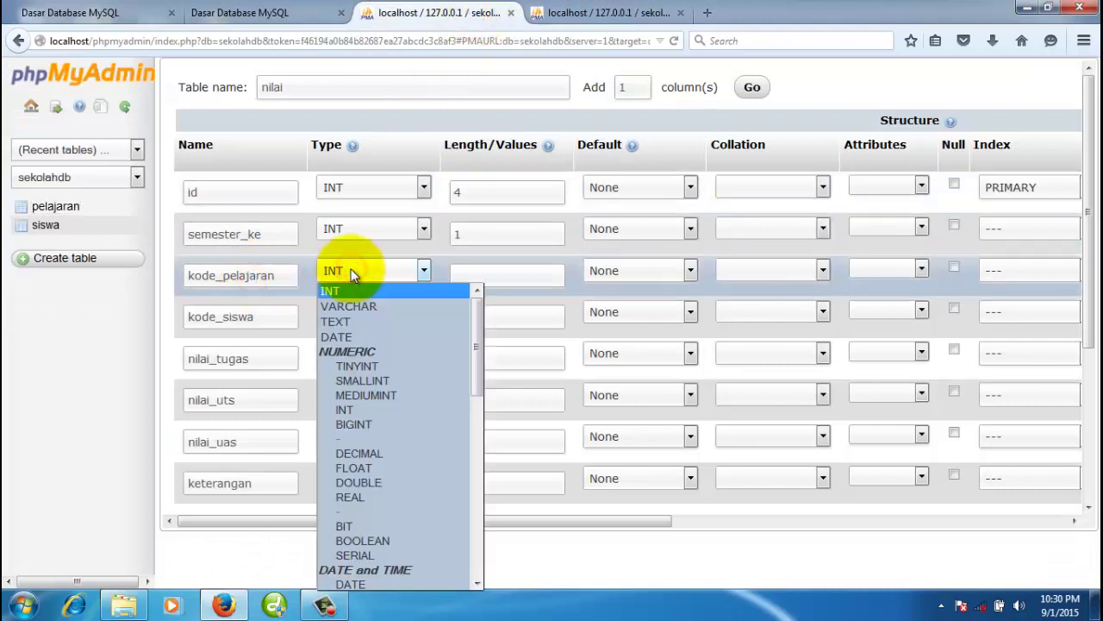
key("c")
left_click(393, 273)
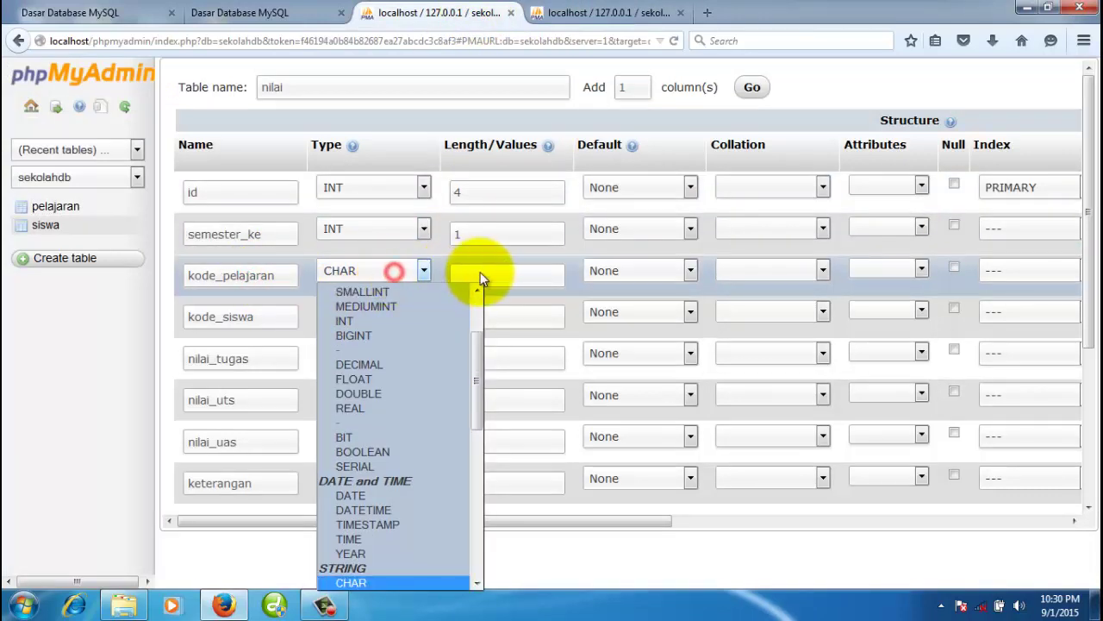
left_click(479, 275)
type("4")
left_click_drag(475, 272, 447, 276)
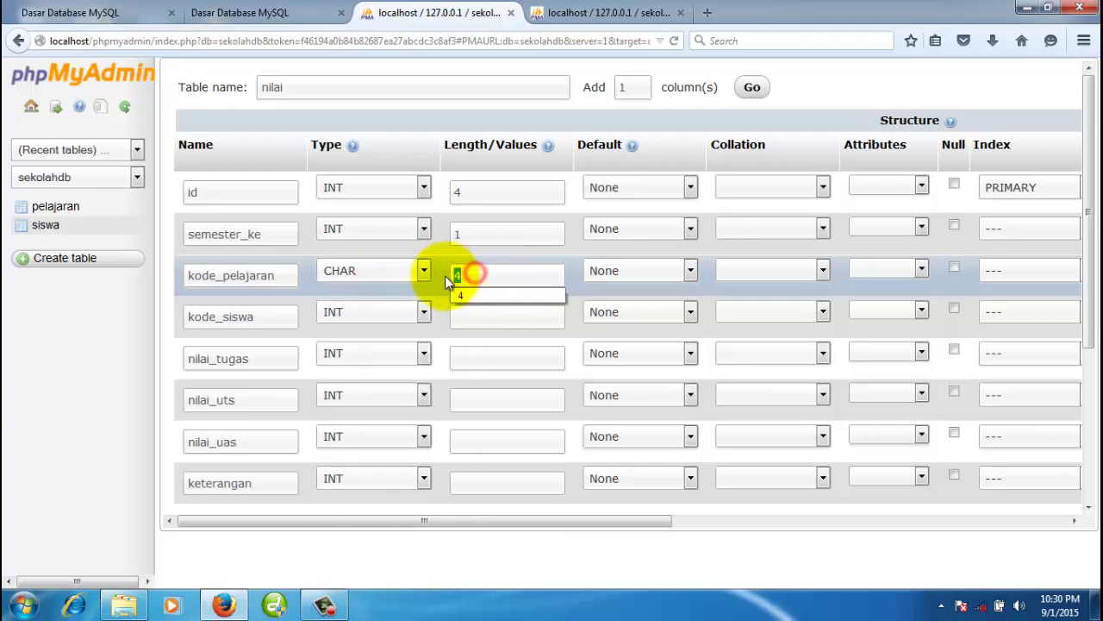
type("3")
left_click(255, 314)
left_click(191, 319)
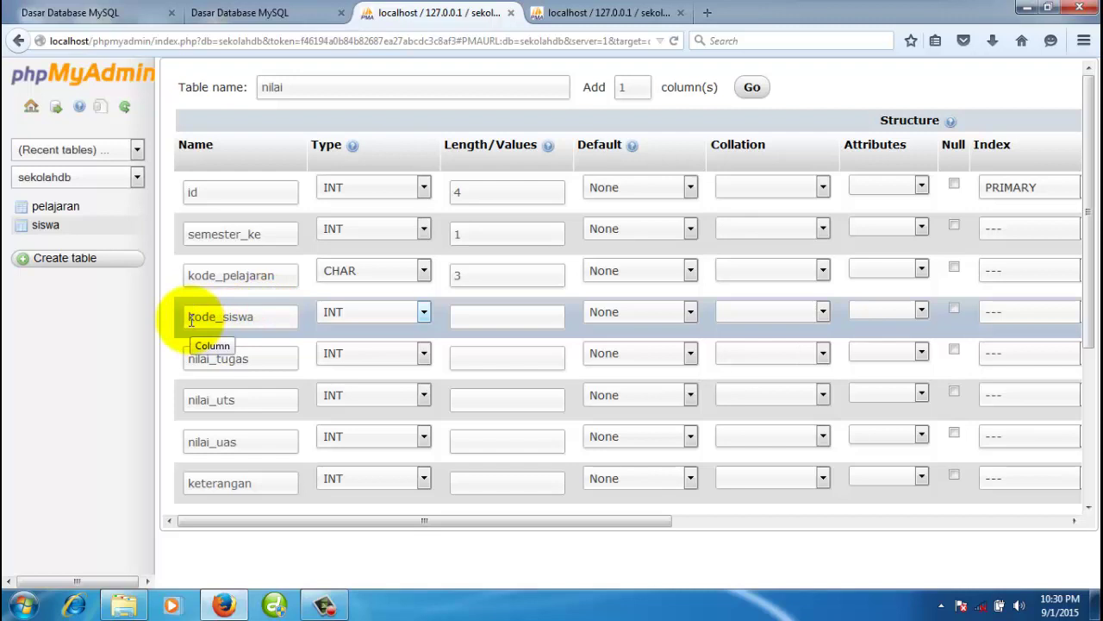
Check the siswa table's structure in a new tab to confirm kode_siswa is char(4)
left_click_drag(268, 316, 191, 316)
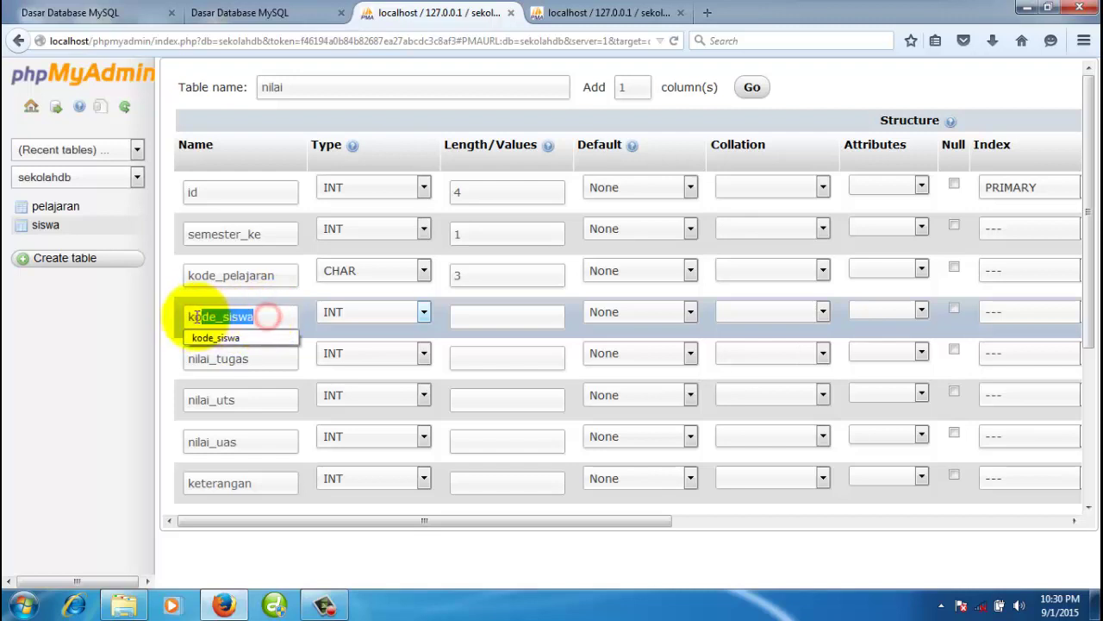
right_click(51, 229)
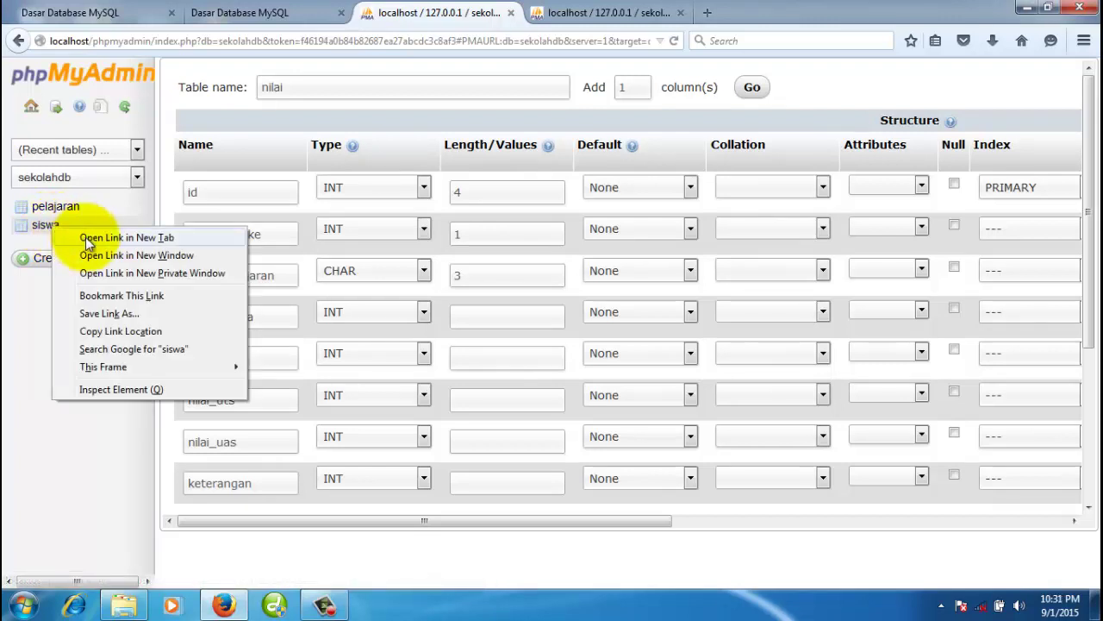
left_click(118, 244)
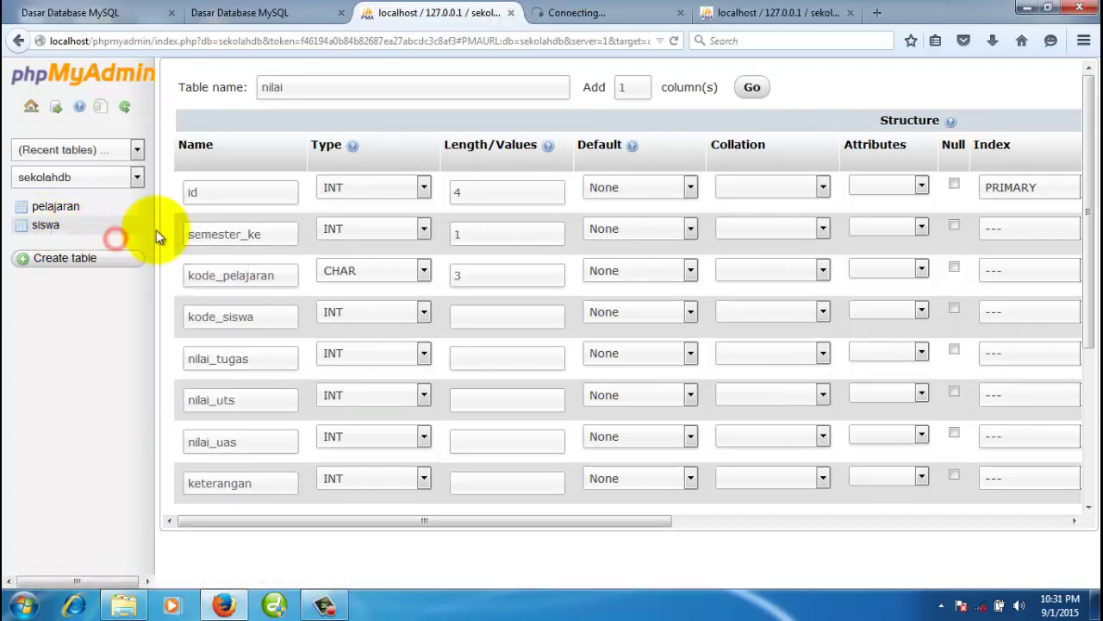
left_click(629, 14)
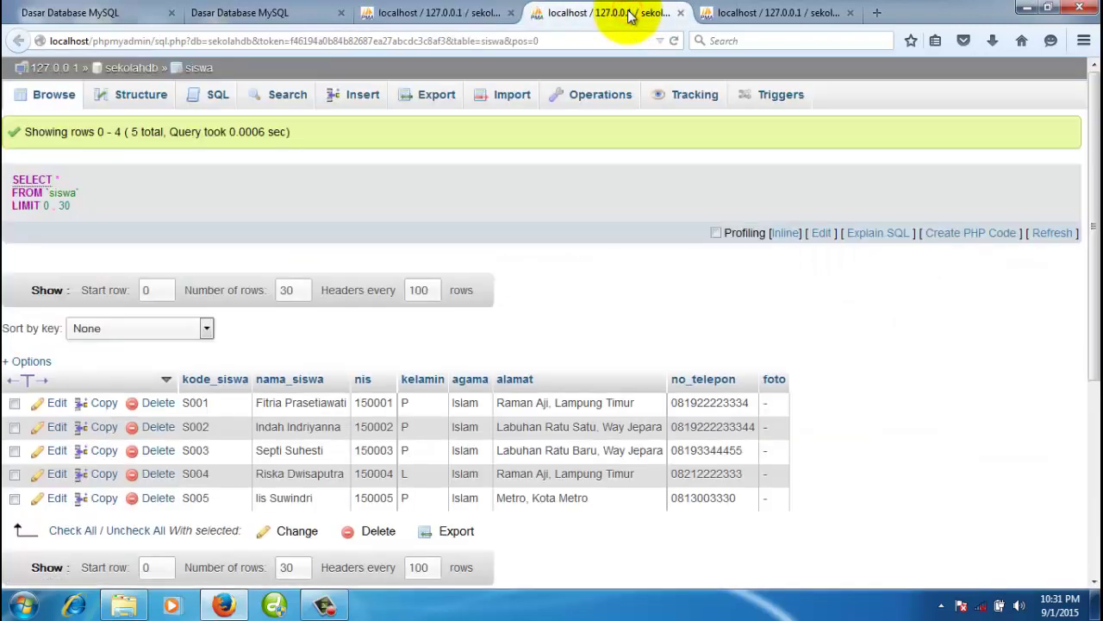
left_click(142, 95)
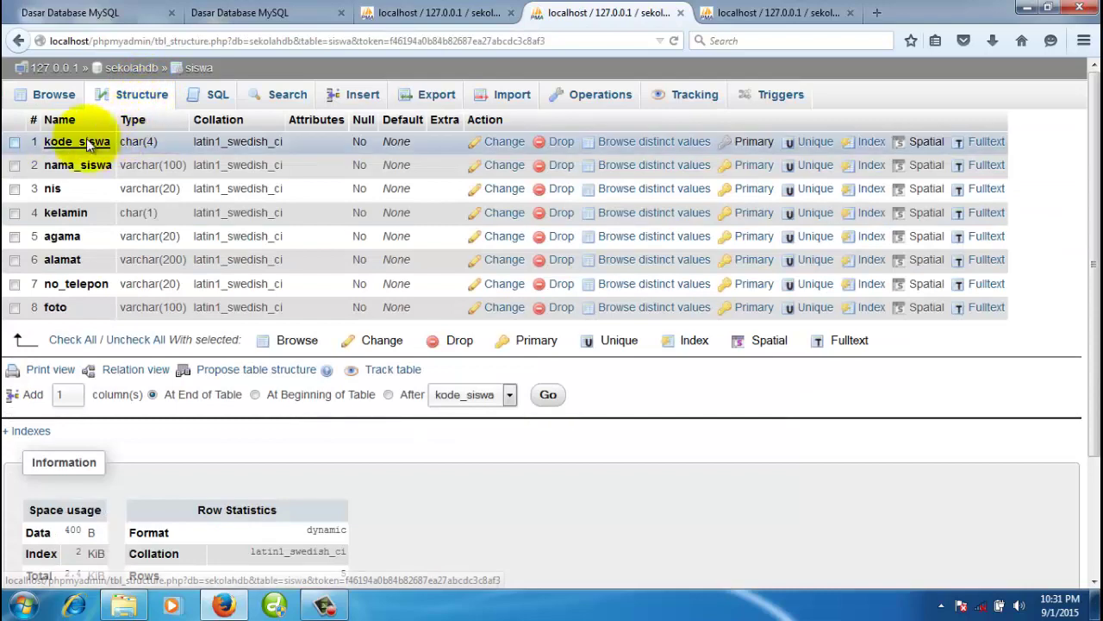
left_click(154, 141)
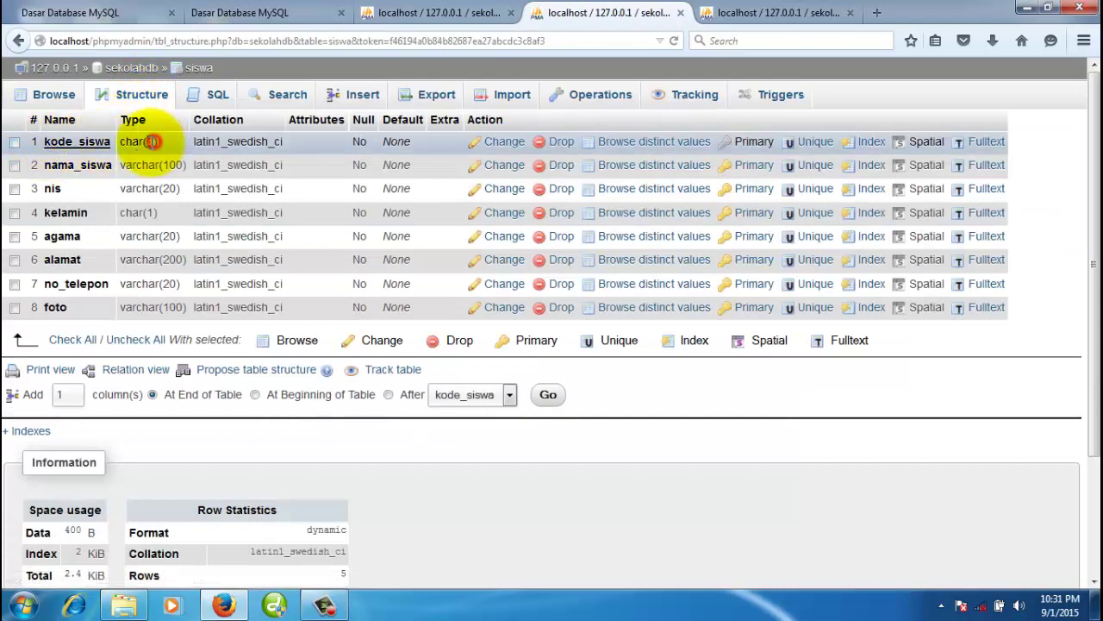
left_click(416, 14)
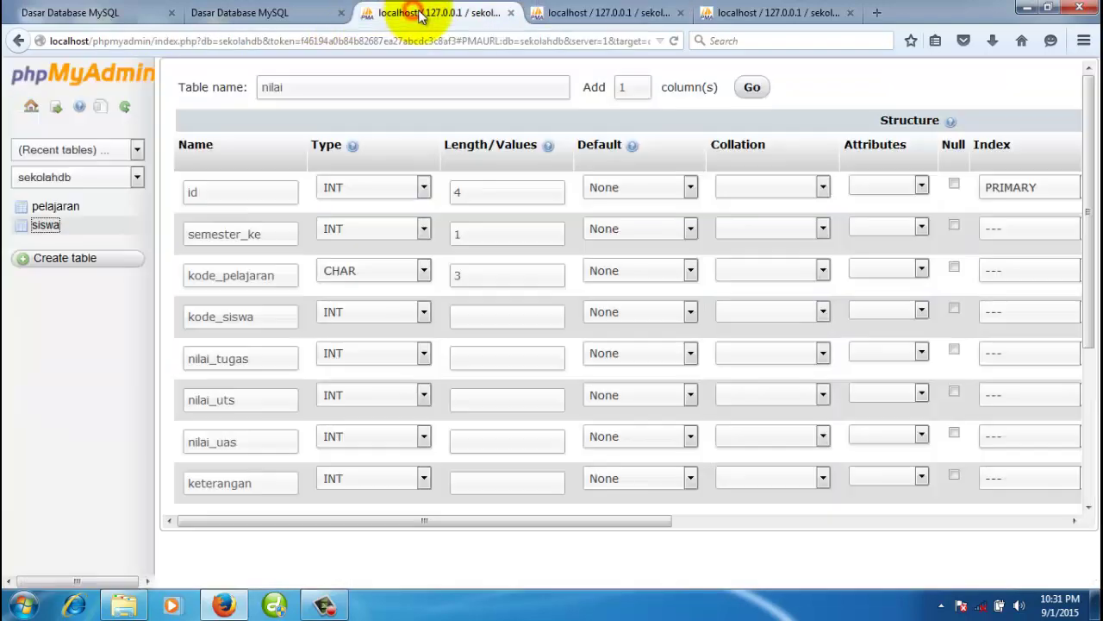
Set nilai's kode_siswa column to CHAR with length 4
left_click(382, 316)
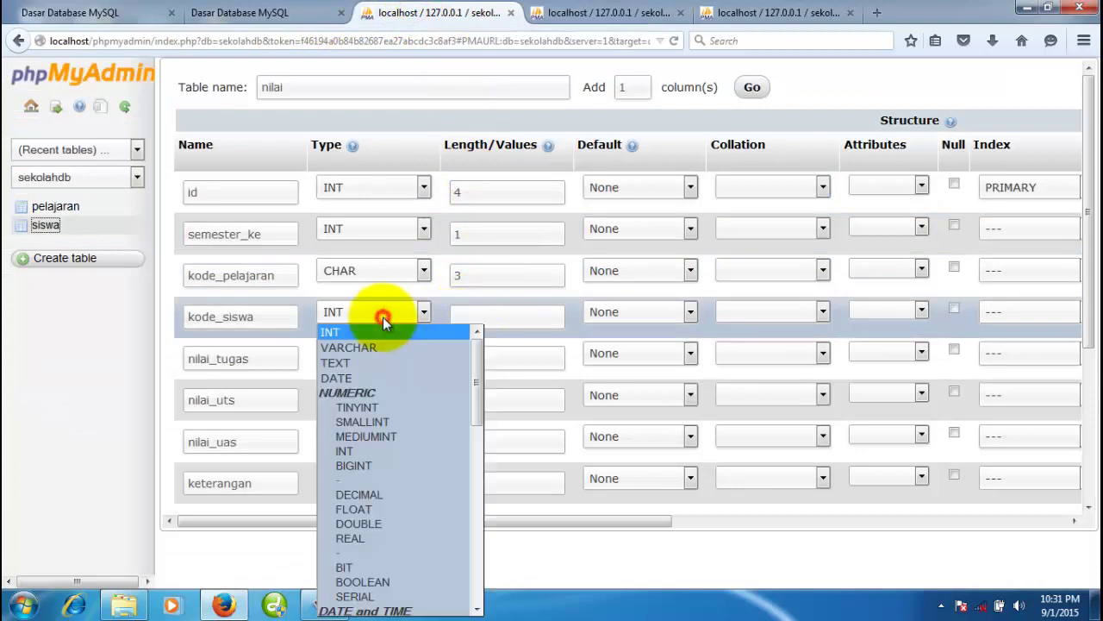
key("c")
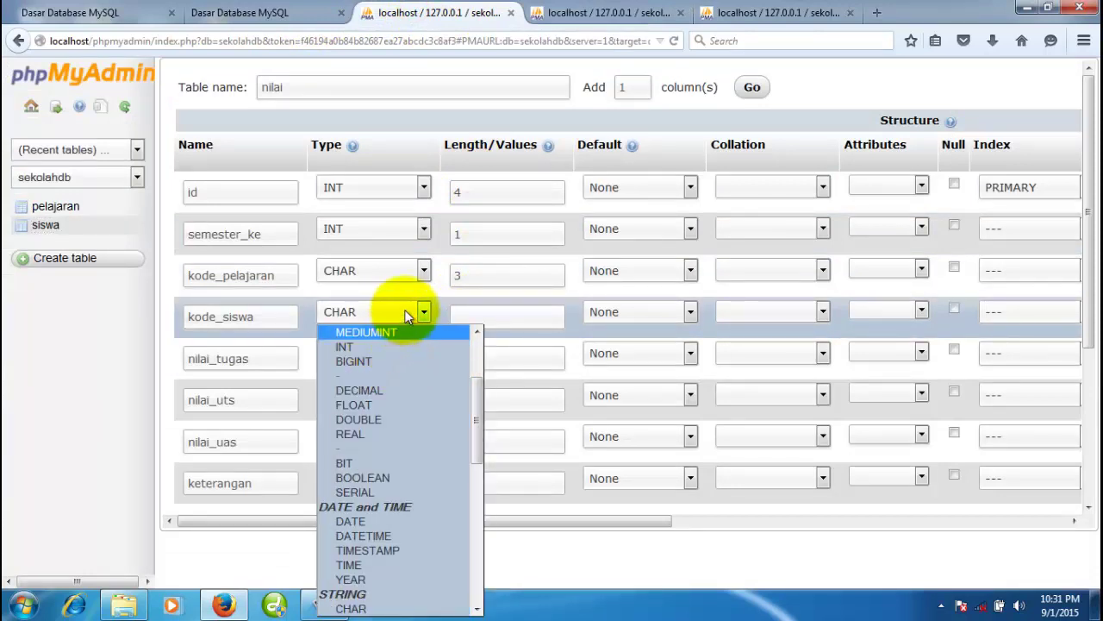
left_click(484, 314)
type("4")
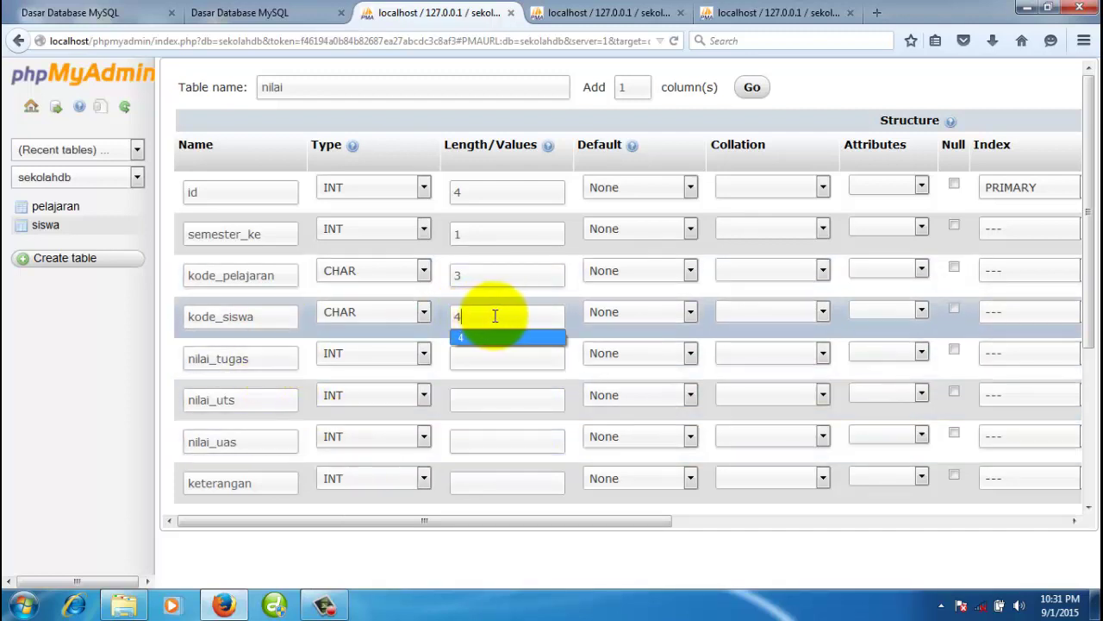
left_click(266, 317)
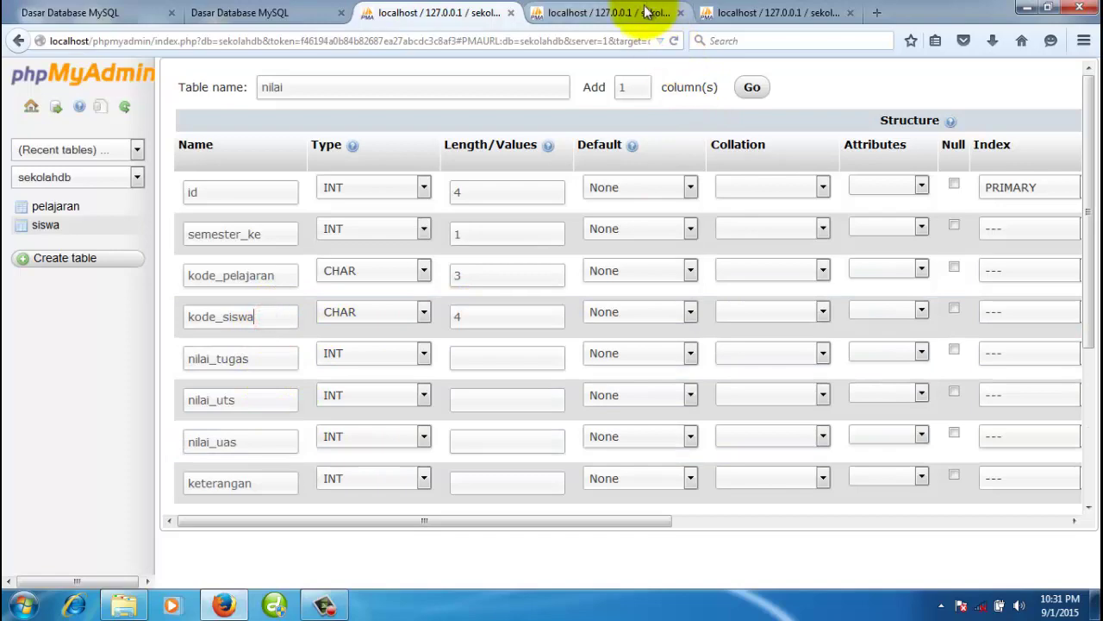
Compare pelajaran's kode_pelajaran char(3) and siswa's kode_siswa char(4) structures
left_click(636, 14)
left_click(765, 15)
left_click_drag(177, 142, 98, 146)
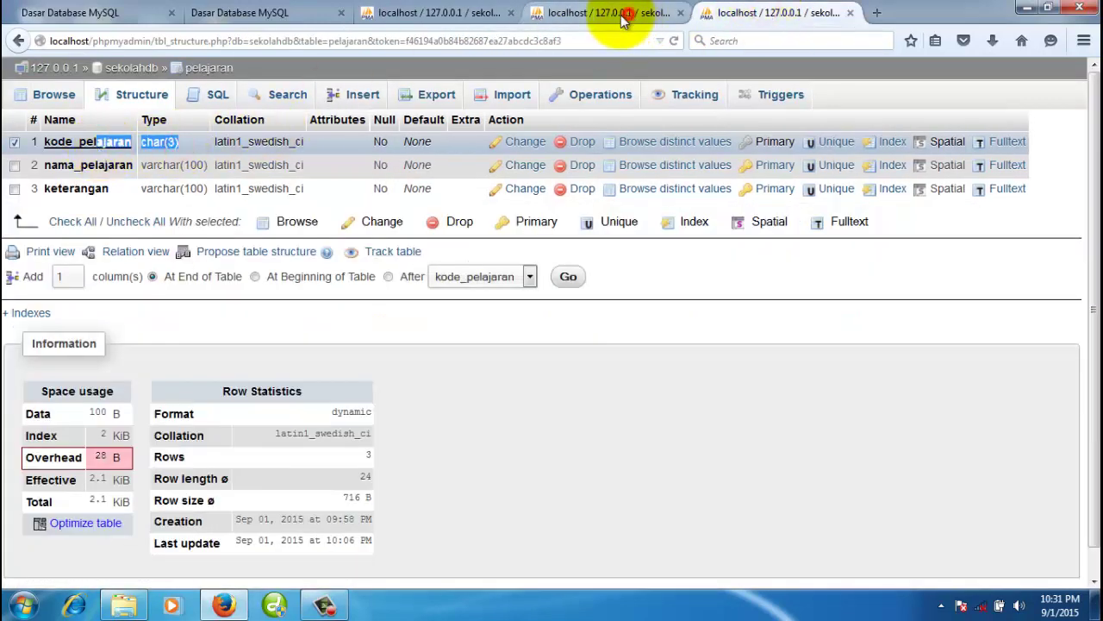
left_click(630, 14)
left_click_drag(168, 146, 74, 146)
left_click_drag(171, 142, 69, 151)
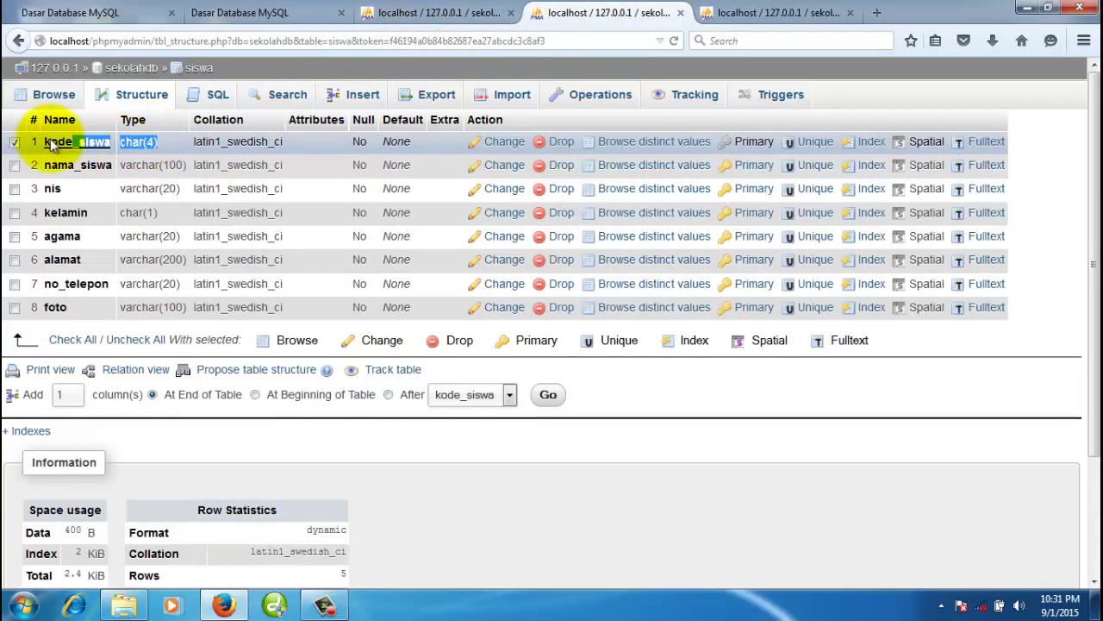
left_click(416, 16)
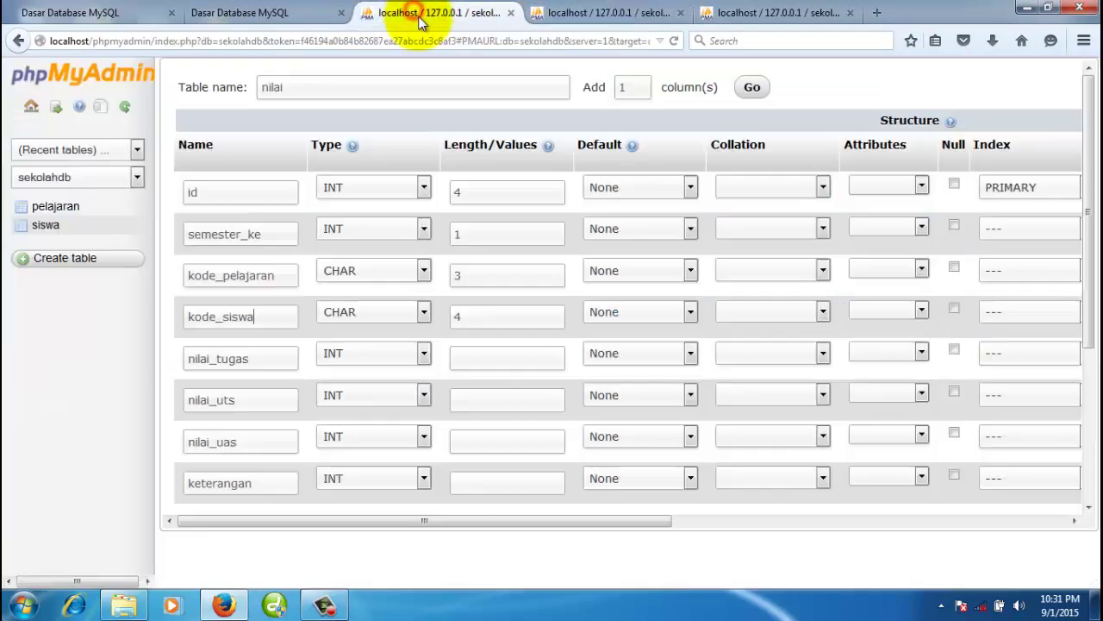
Retype the underscore in the kode_siswa column name
left_click(218, 316)
key("BackSpace")
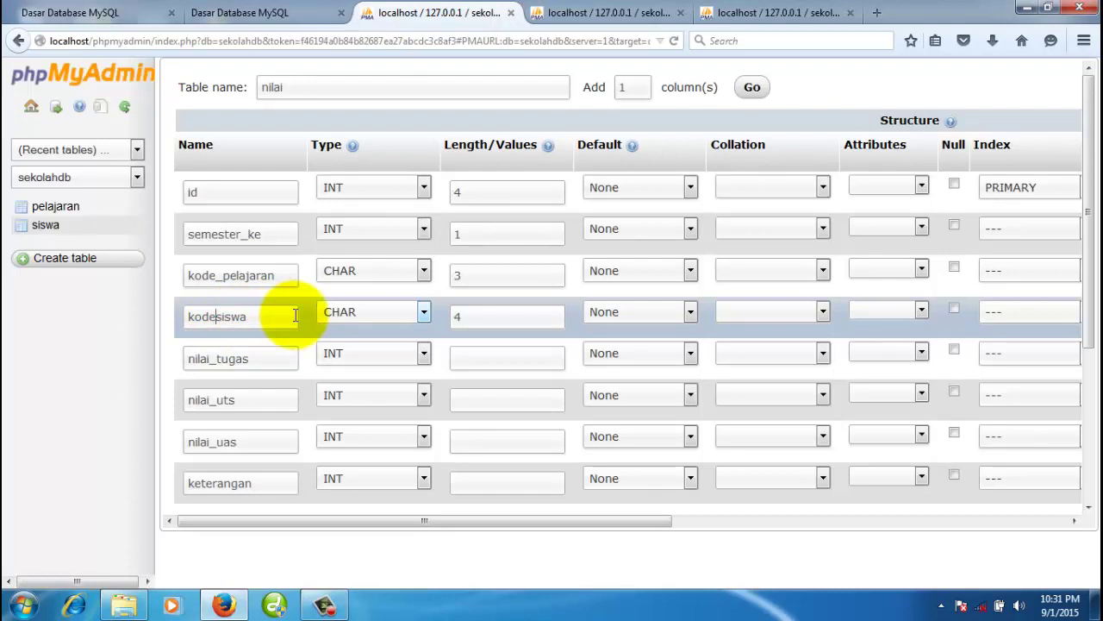
type("_")
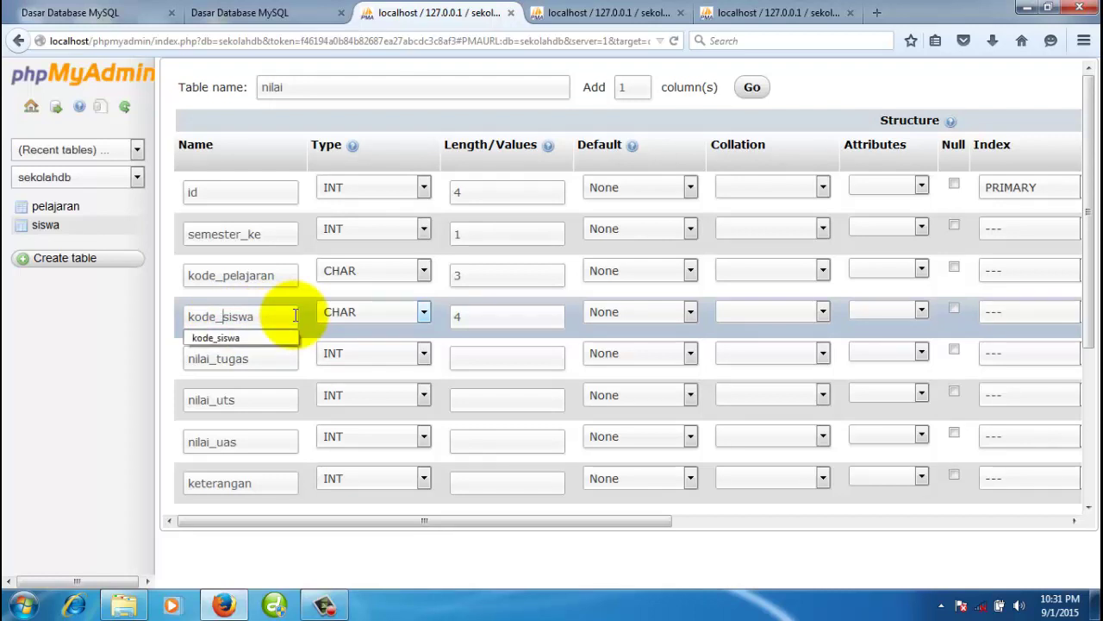
Make nilai_tugas, nilai_uts and nilai_uas VARCHAR columns with length 4
left_click(265, 364)
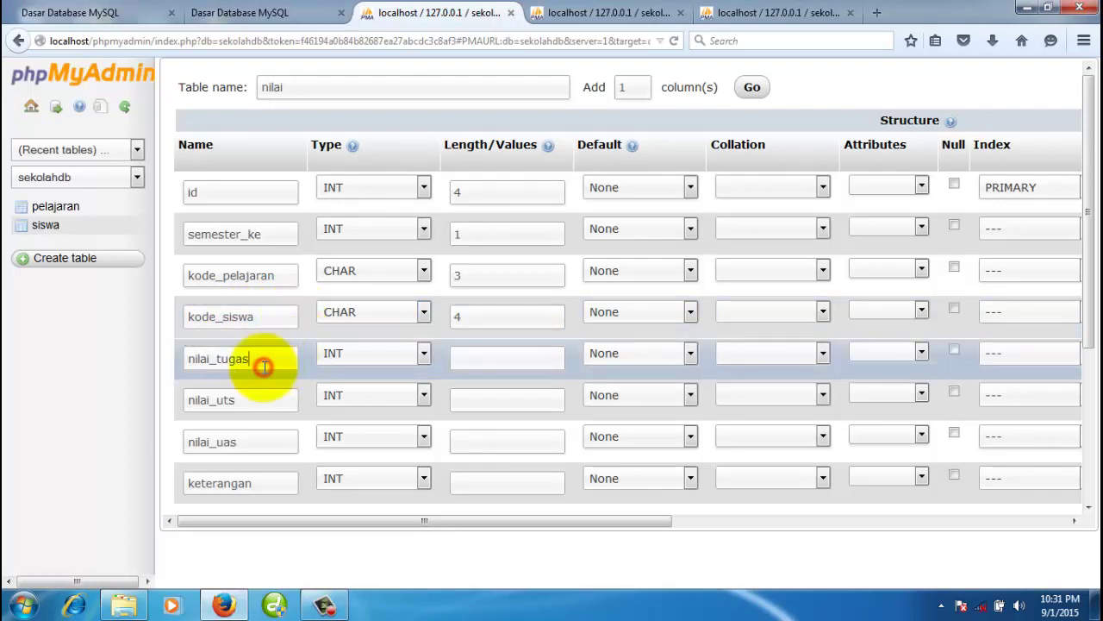
left_click(343, 353)
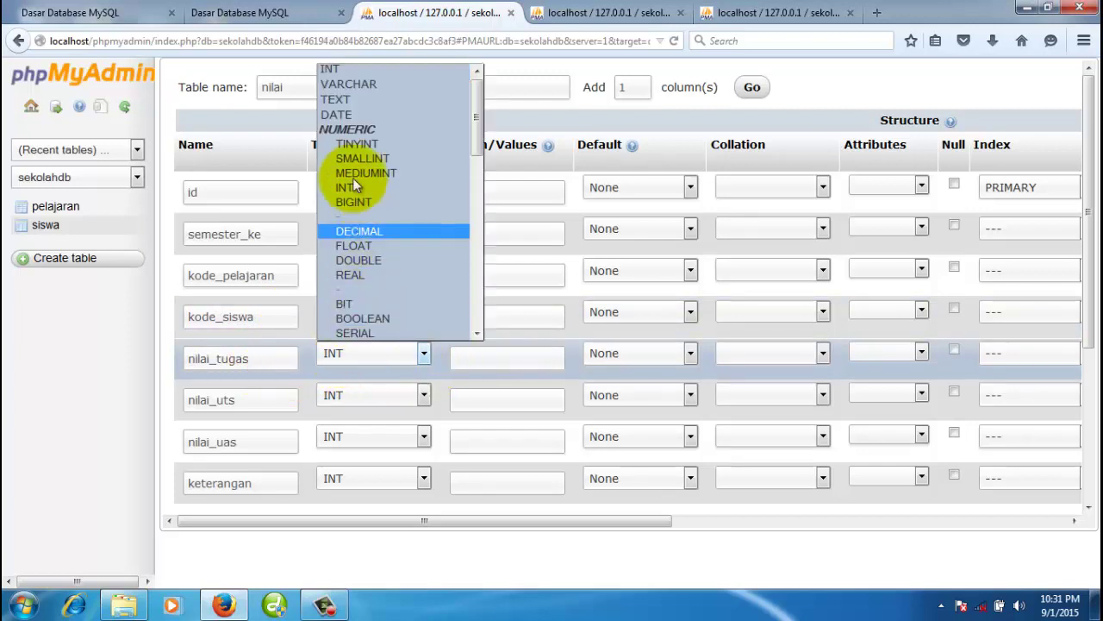
left_click(356, 85)
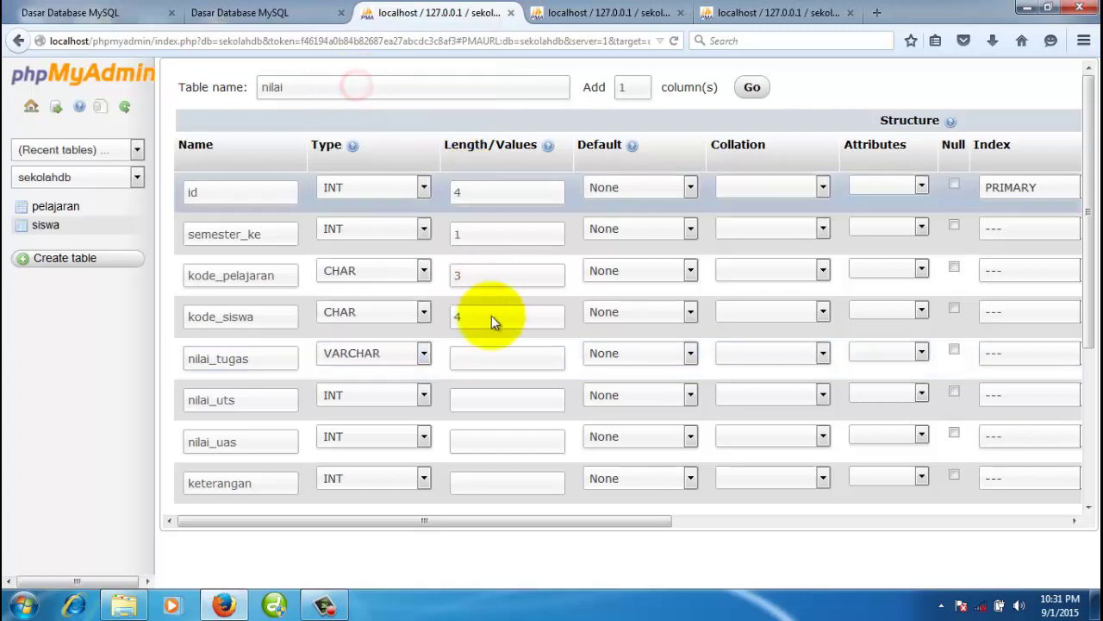
left_click(478, 360)
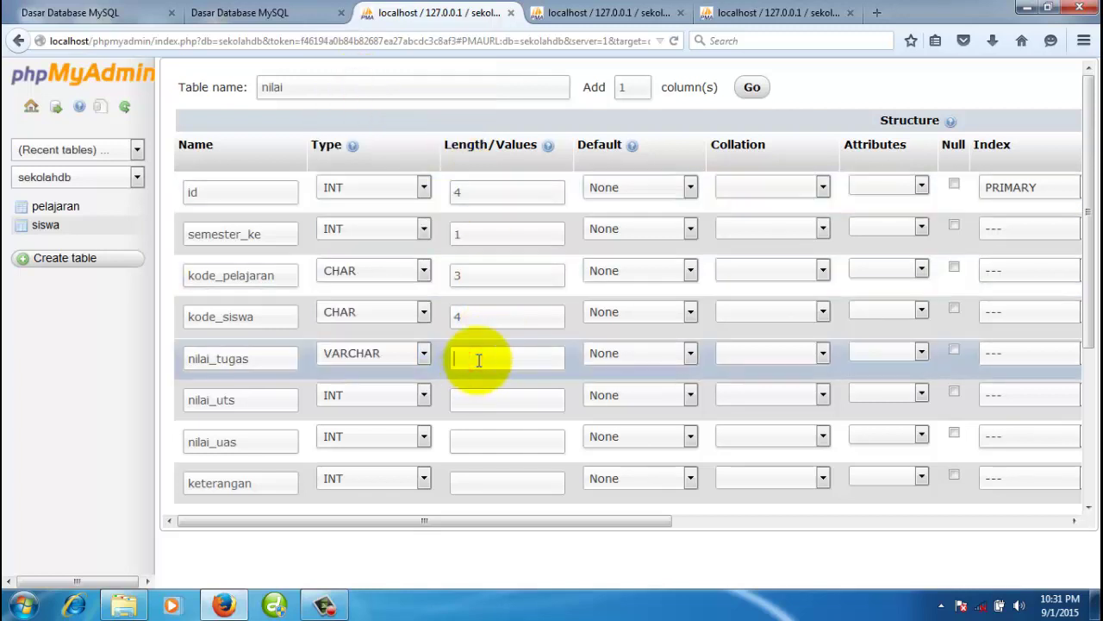
type("4")
left_click(269, 405)
left_click(363, 400)
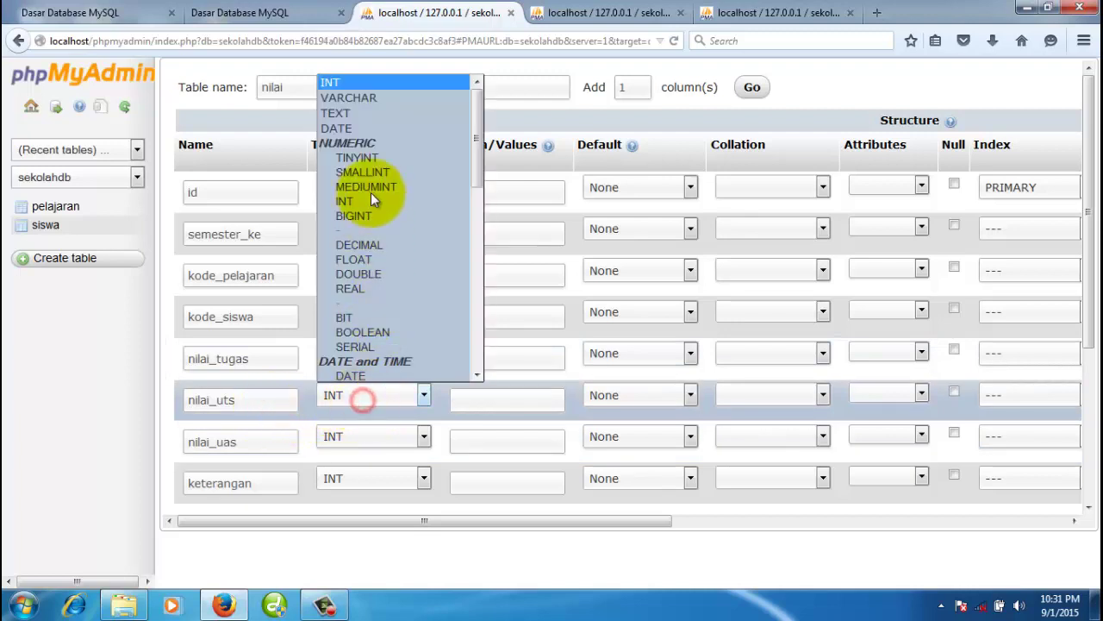
left_click(371, 100)
left_click(476, 405)
type("4")
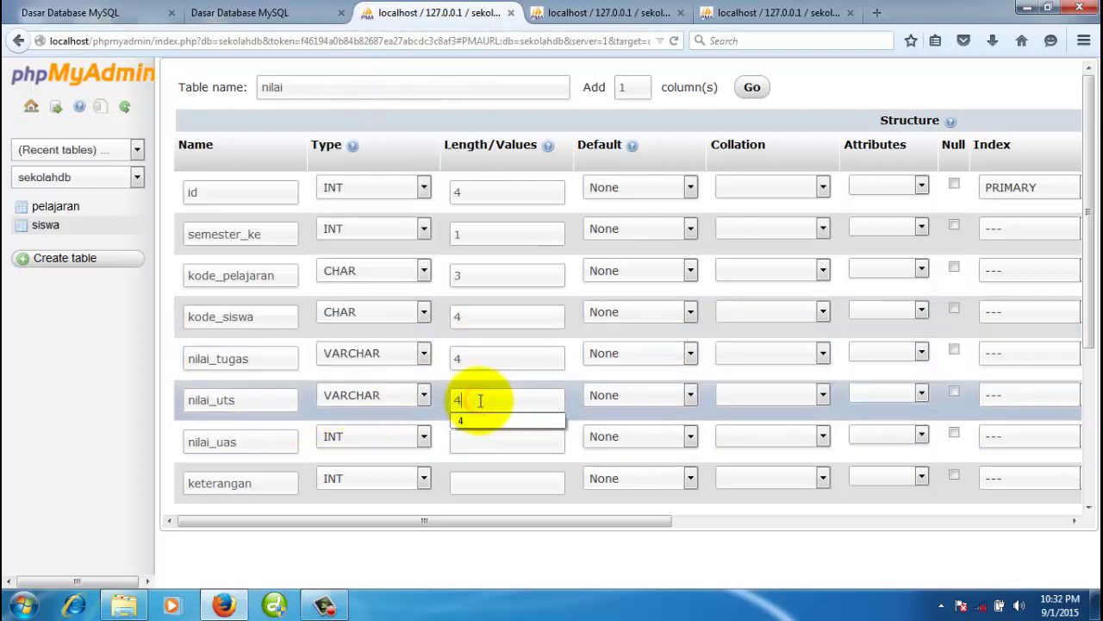
left_click(267, 443)
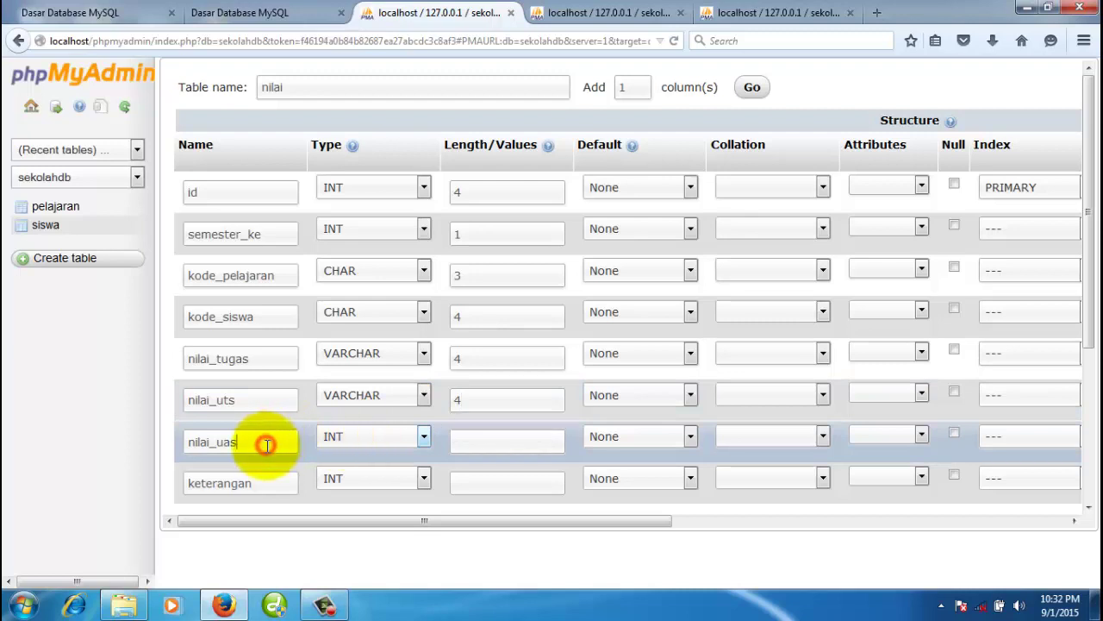
left_click(342, 437)
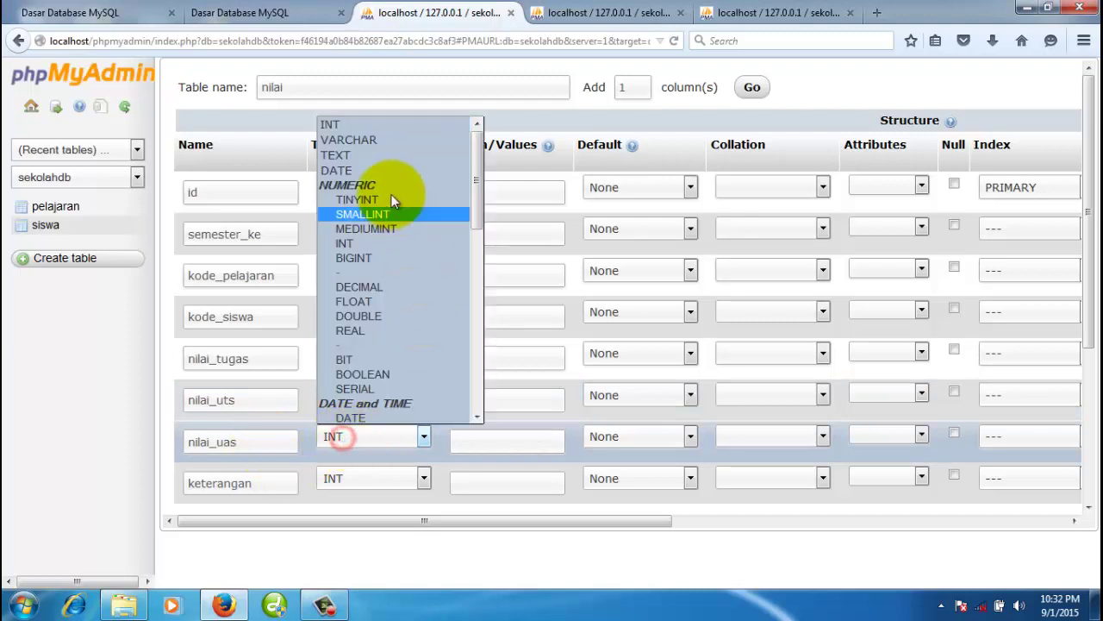
left_click(382, 141)
left_click(477, 443)
type("4")
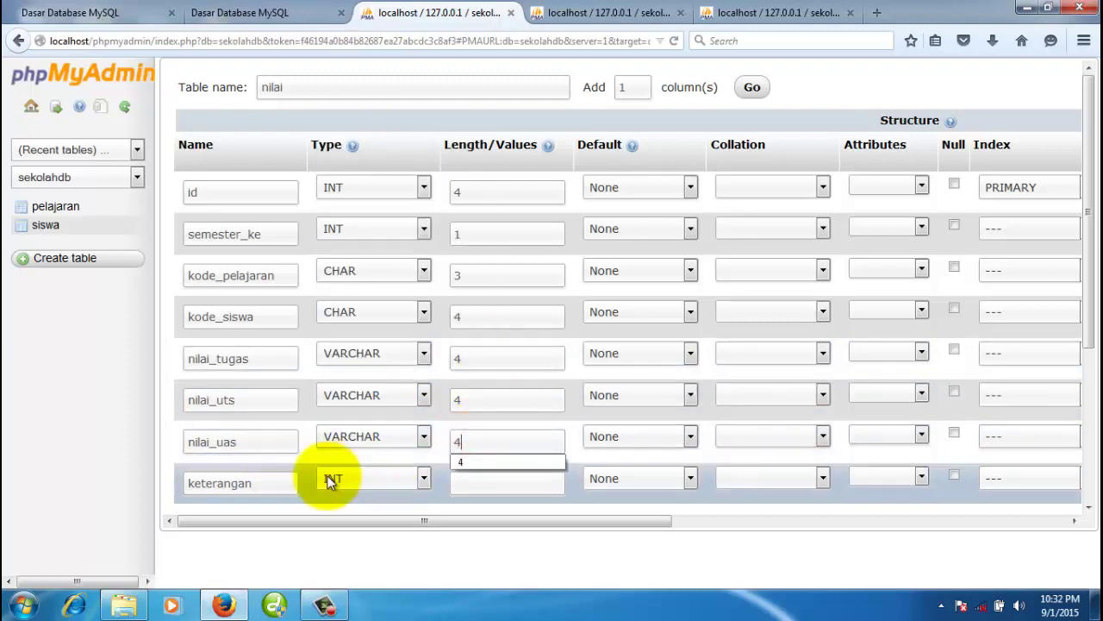
left_click(285, 484)
Make keterangan a VARCHAR column with length 100
left_click(381, 483)
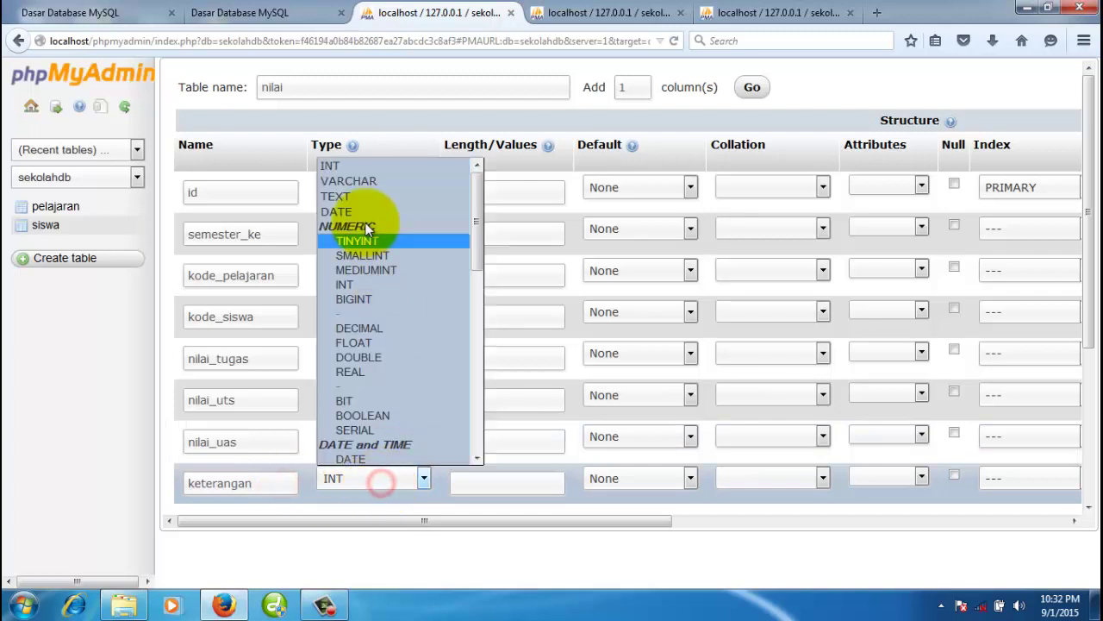
left_click(461, 485)
type("100")
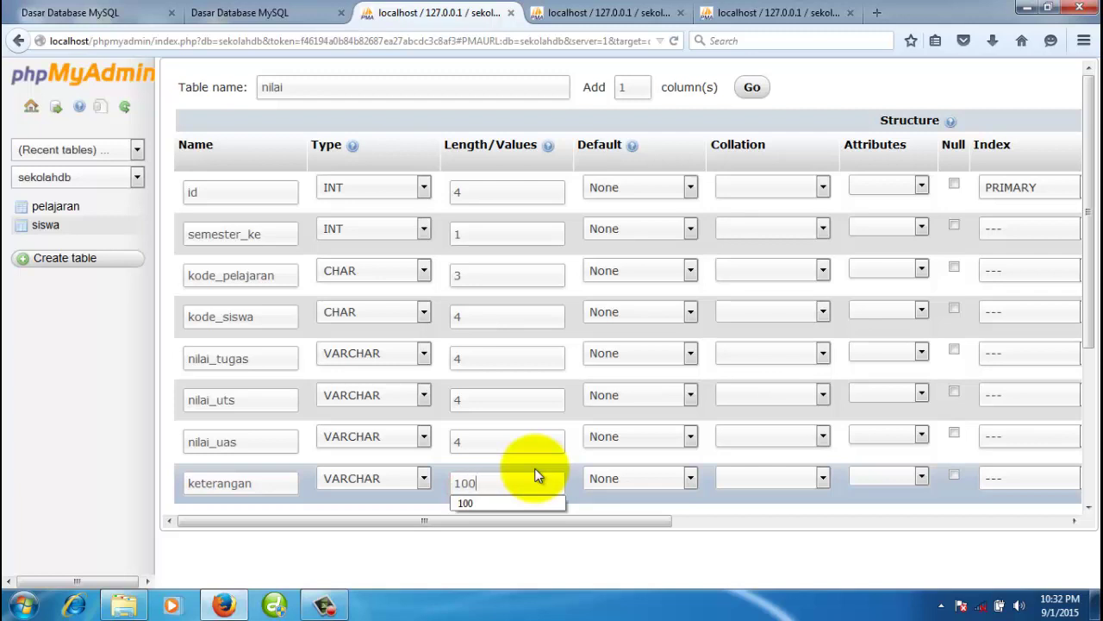
left_click(263, 441)
left_click_drag(266, 442, 207, 442)
left_click(234, 440)
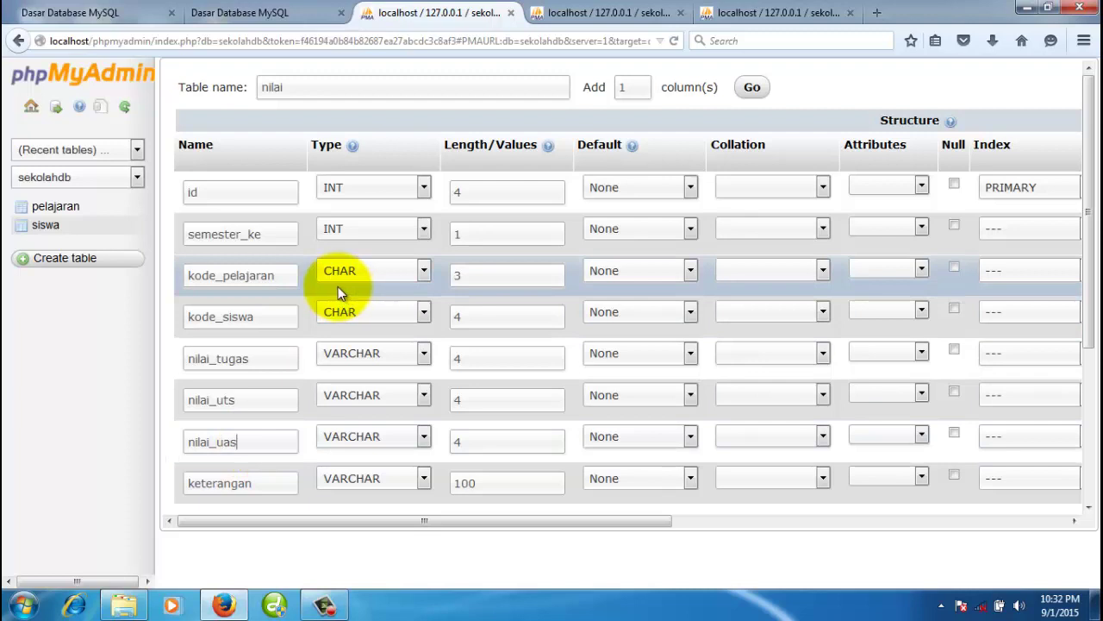
Switch nilai_tugas, nilai_uts and nilai_uas from VARCHAR to INT, keeping length 4
left_click(266, 364)
left_click(385, 353)
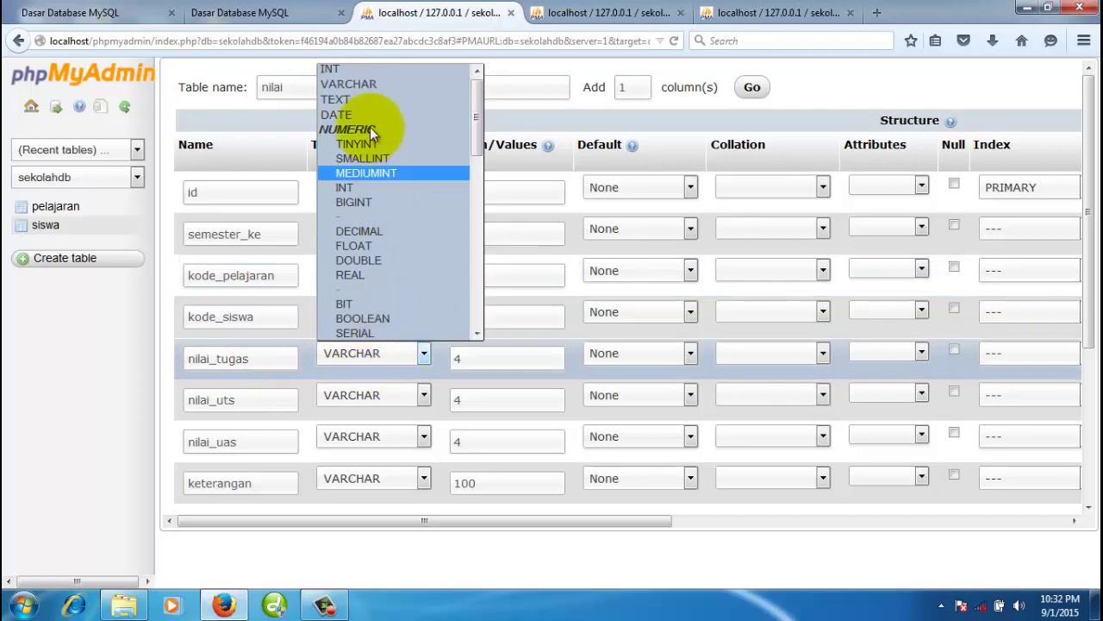
left_click(353, 72)
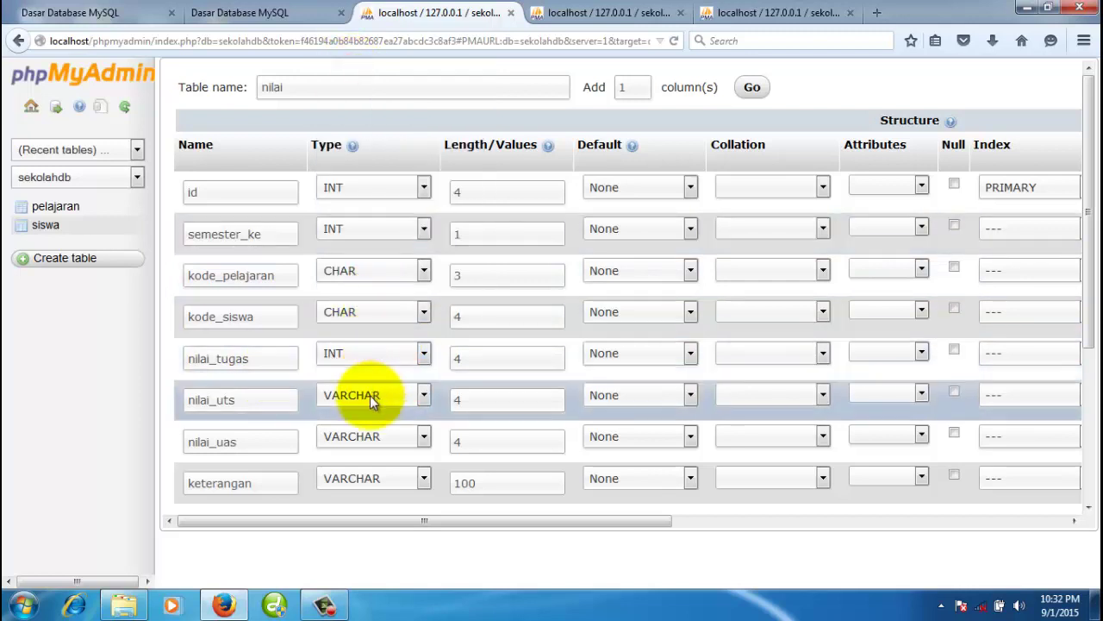
left_click(370, 395)
left_click(365, 82)
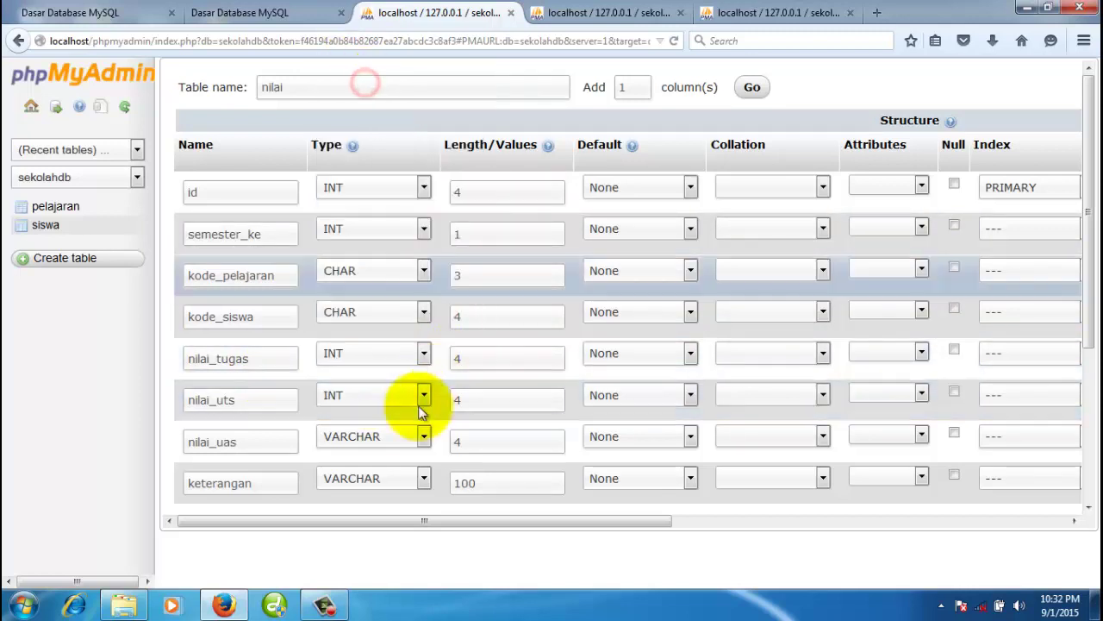
left_click(389, 437)
left_click(380, 124)
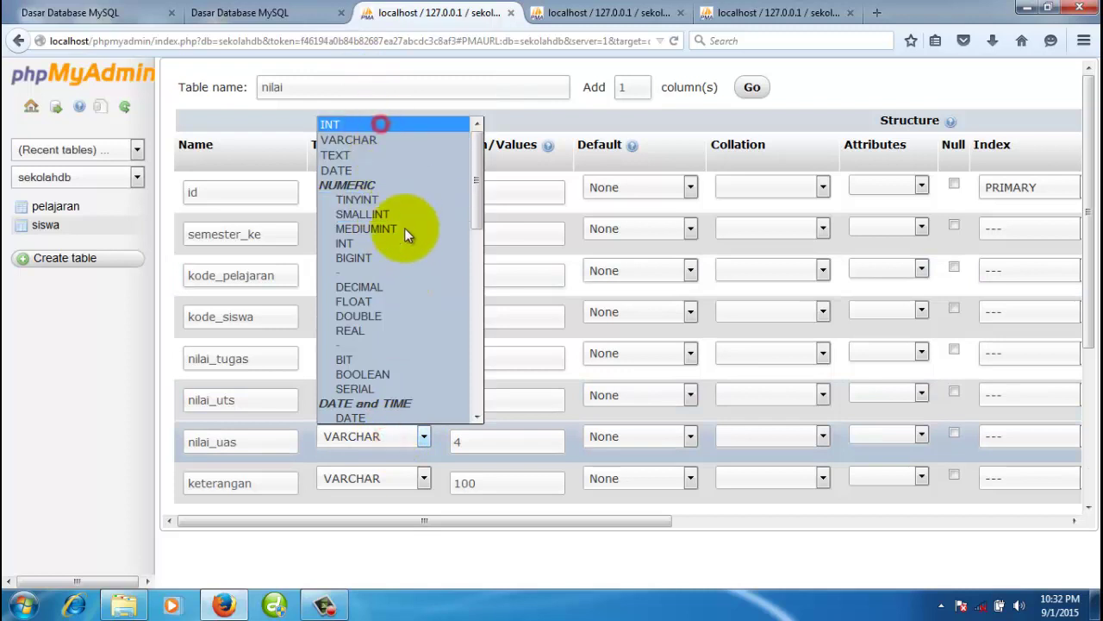
left_click(268, 442)
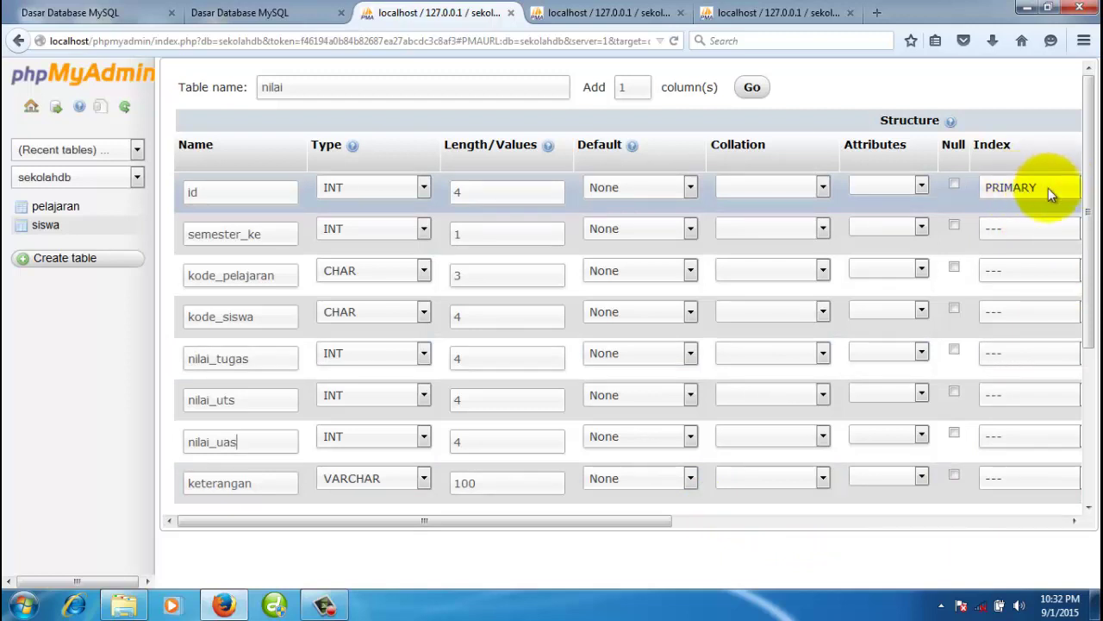
Choose MyISAM as the storage engine and save the nilai table
left_click_drag(641, 519, 782, 519)
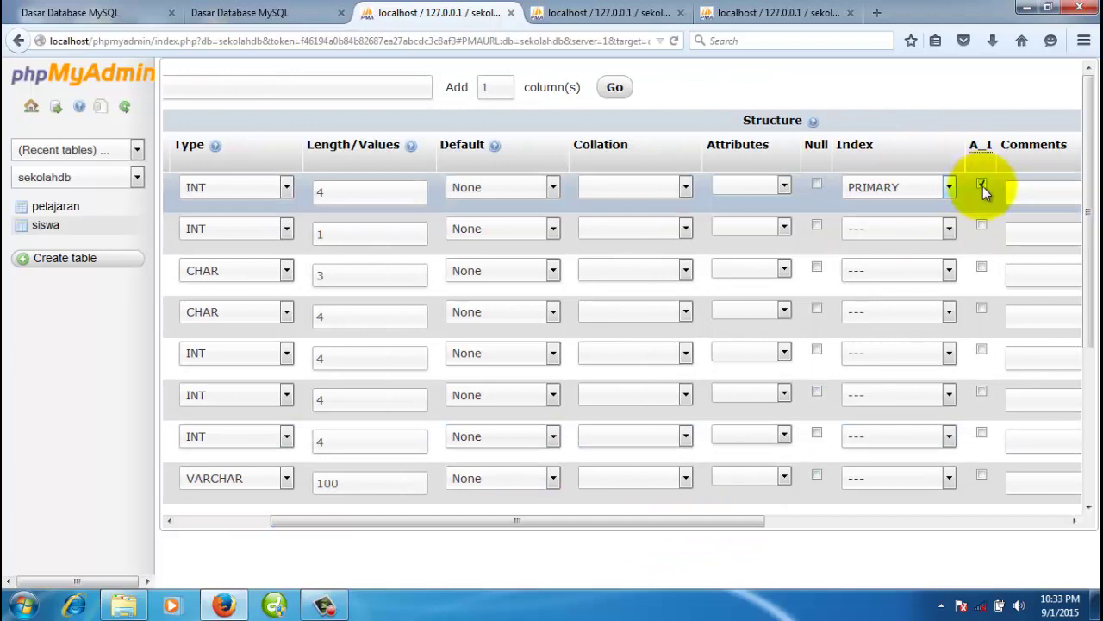
left_click_drag(678, 520, 473, 546)
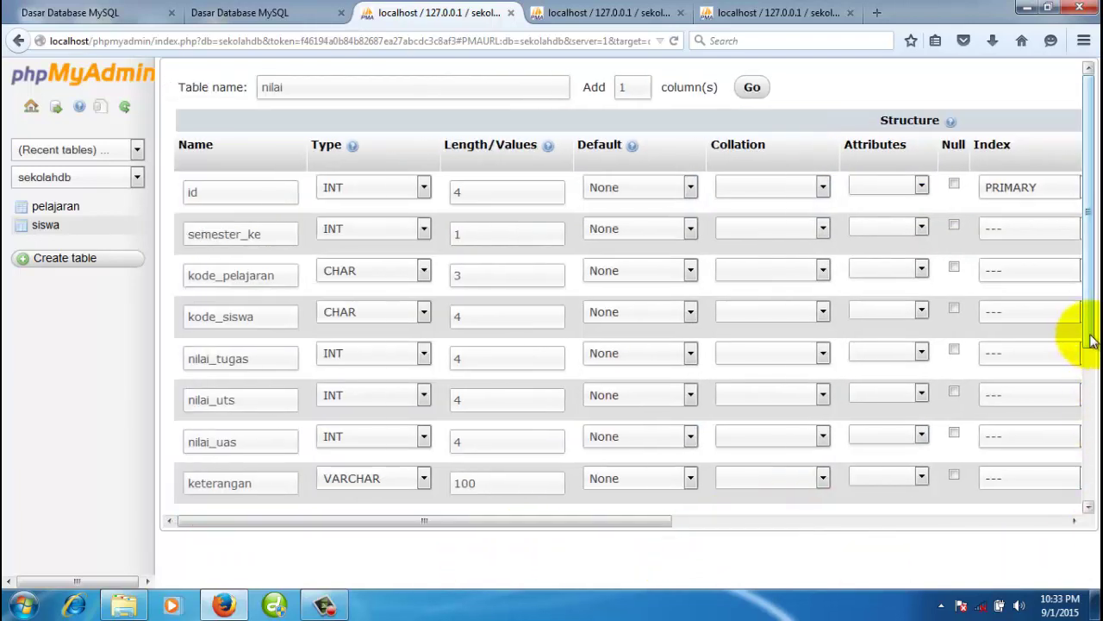
left_click_drag(1091, 337, 1080, 399)
left_click(635, 483)
left_click(589, 514)
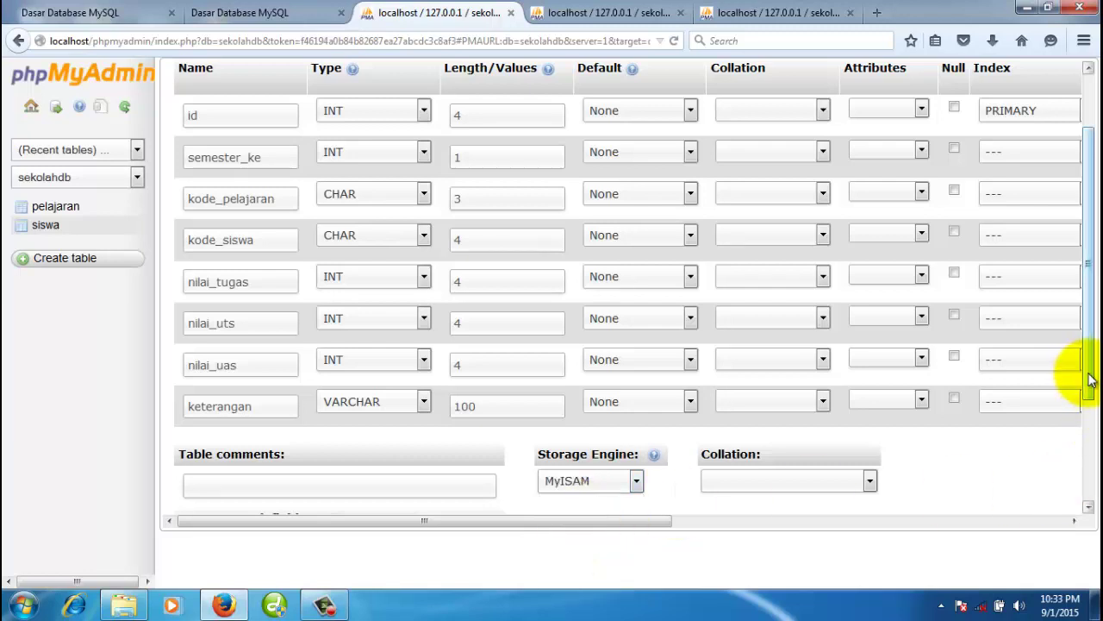
left_click_drag(1091, 380, 1081, 487)
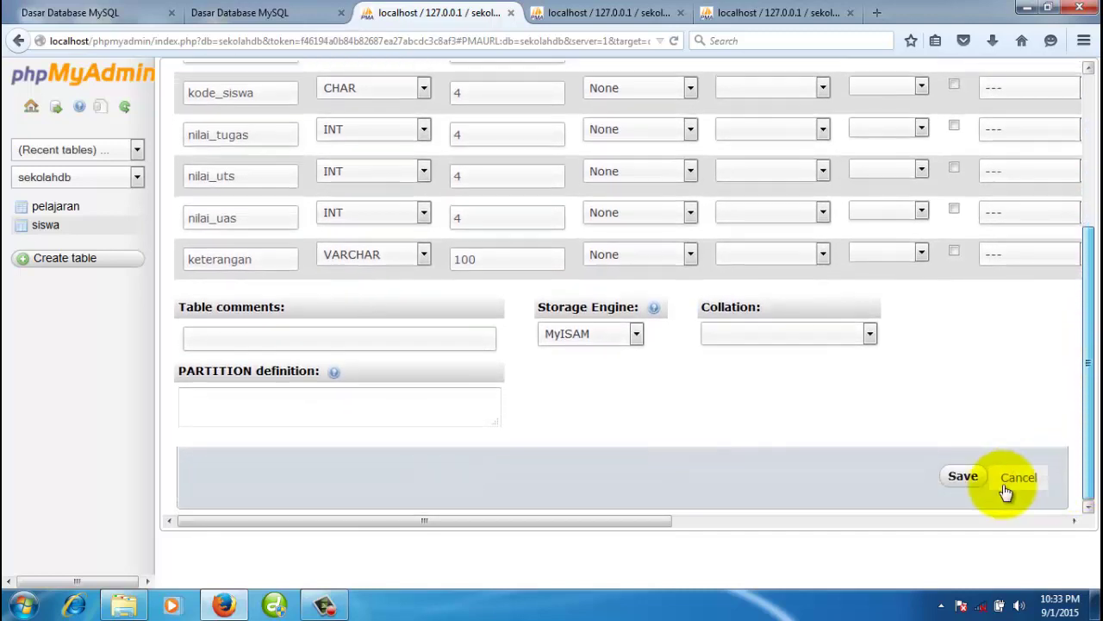
left_click(962, 479)
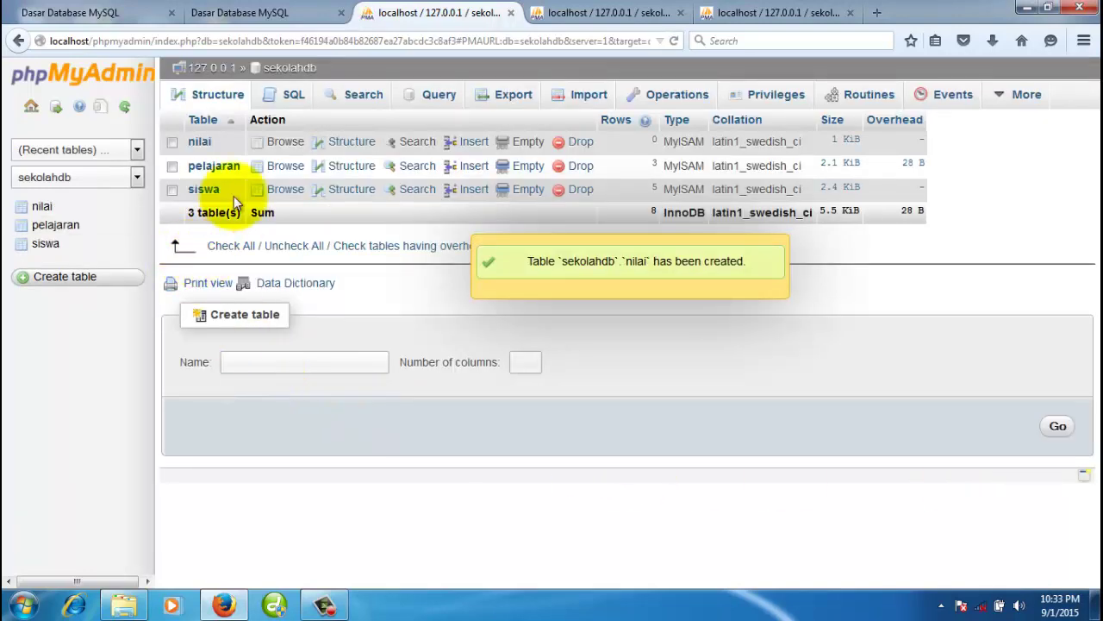
Verify id shows AUTO_INCREMENT in nilai's structure, then open the Insert form
left_click(353, 143)
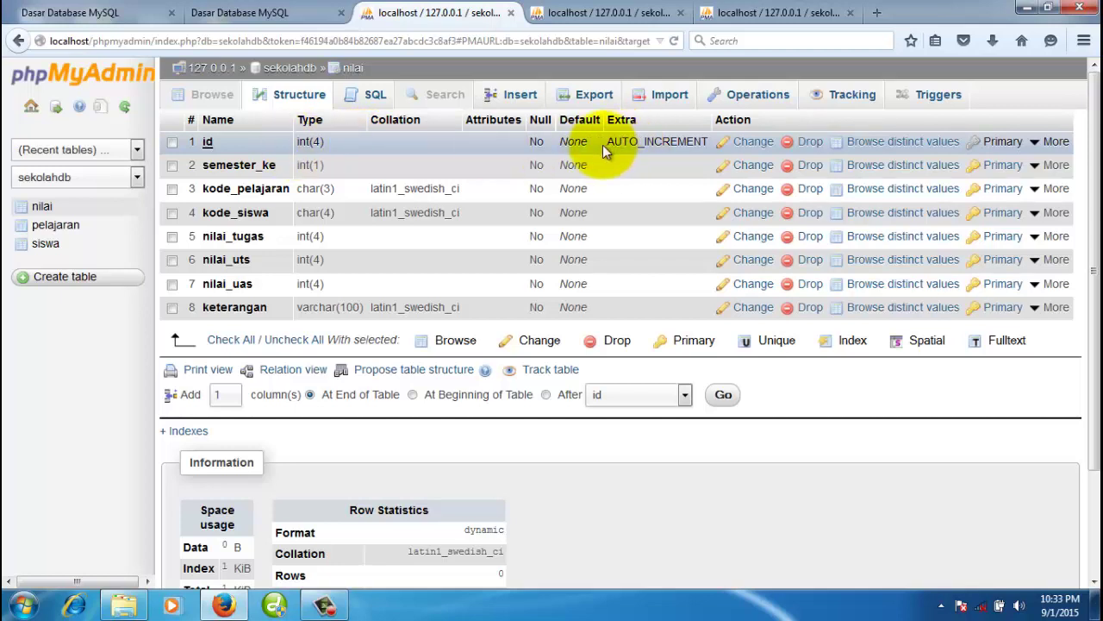
left_click_drag(607, 142, 706, 143)
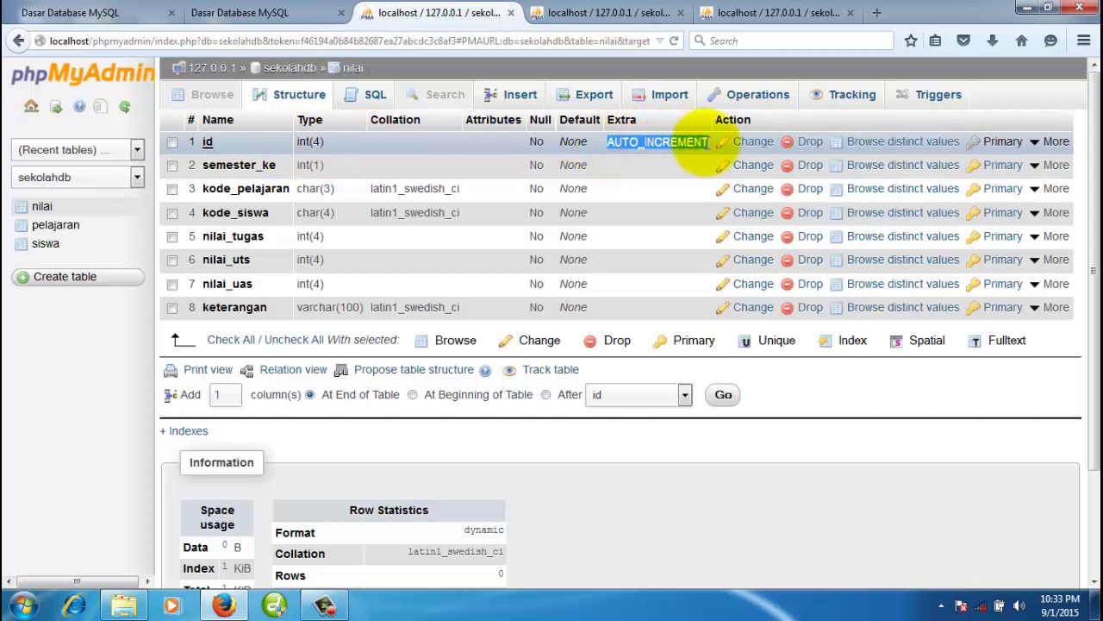
left_click(209, 143)
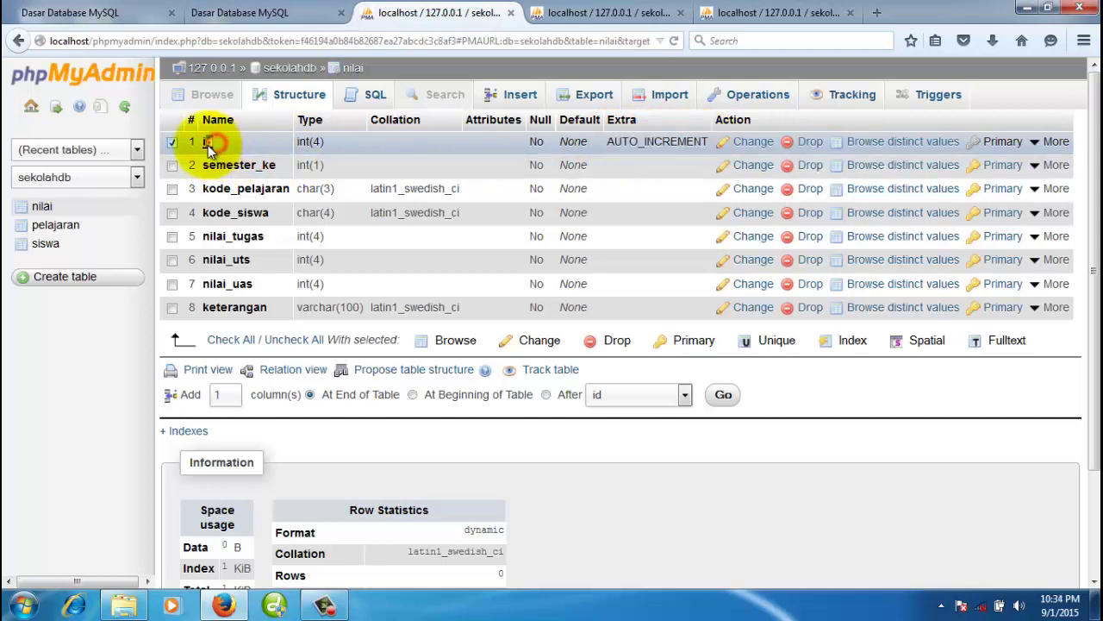
left_click(208, 144)
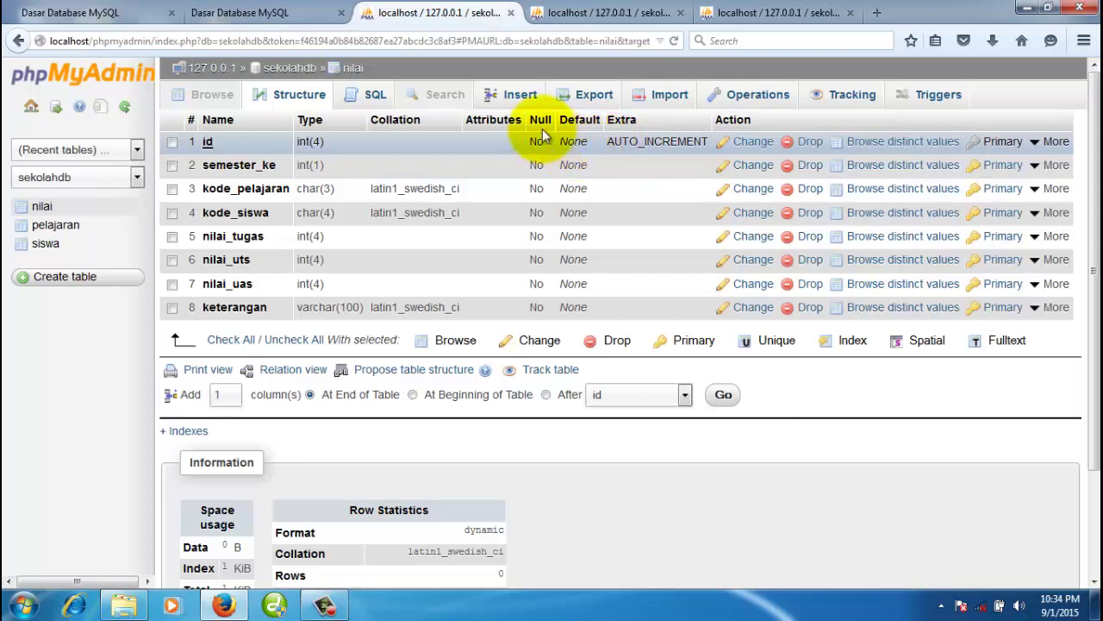
left_click(521, 96)
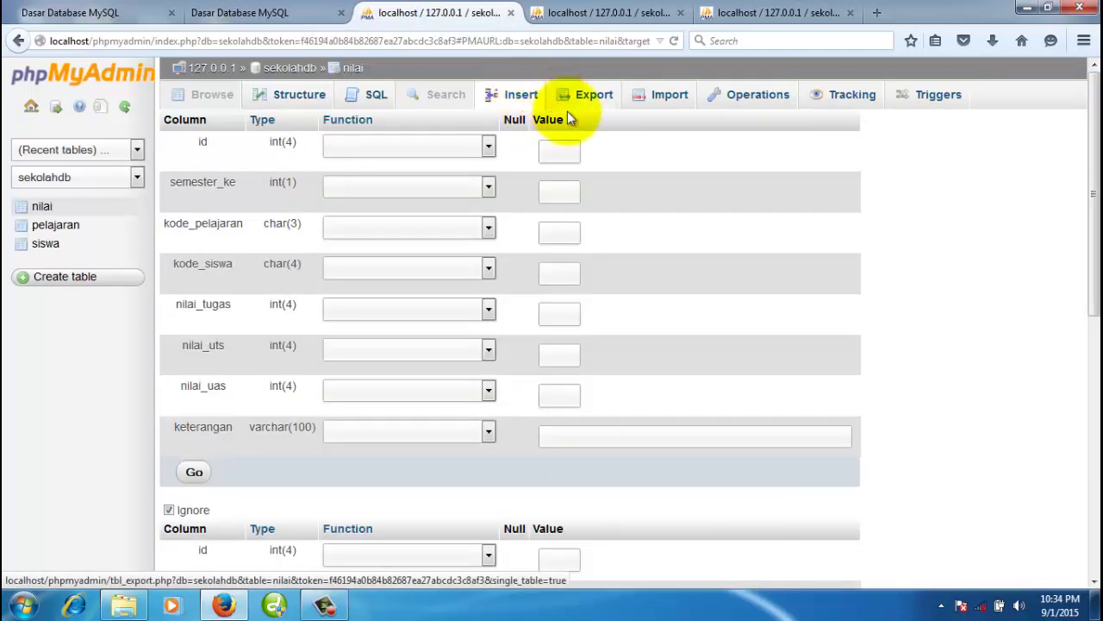
Enter semester 1 and course code P01 in the first row, checking the pelajaran codes
double_click(199, 143)
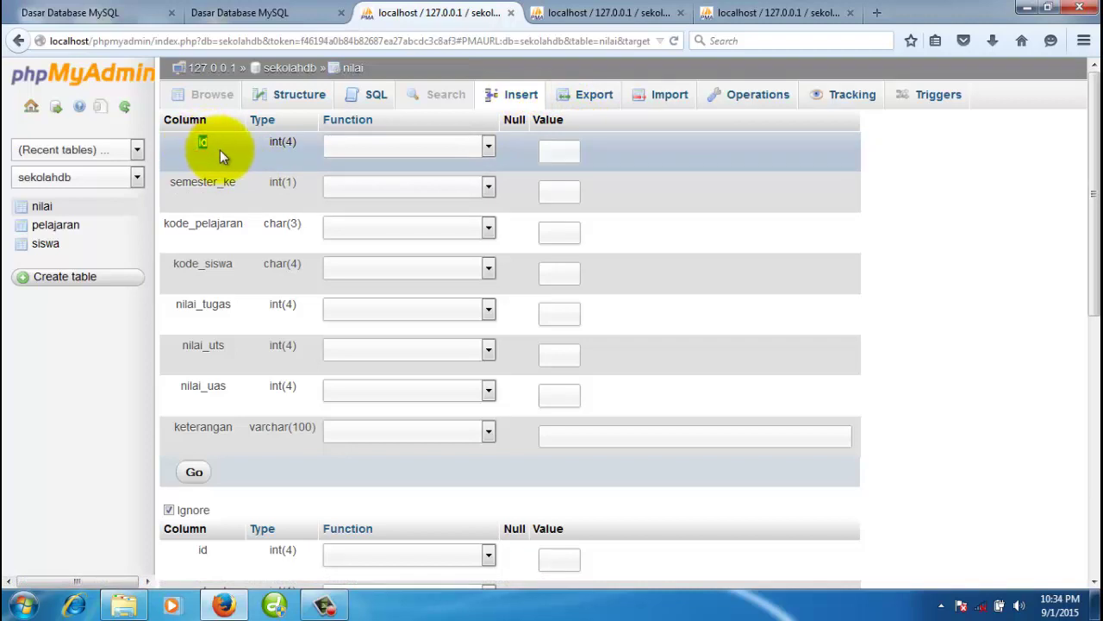
left_click(222, 151)
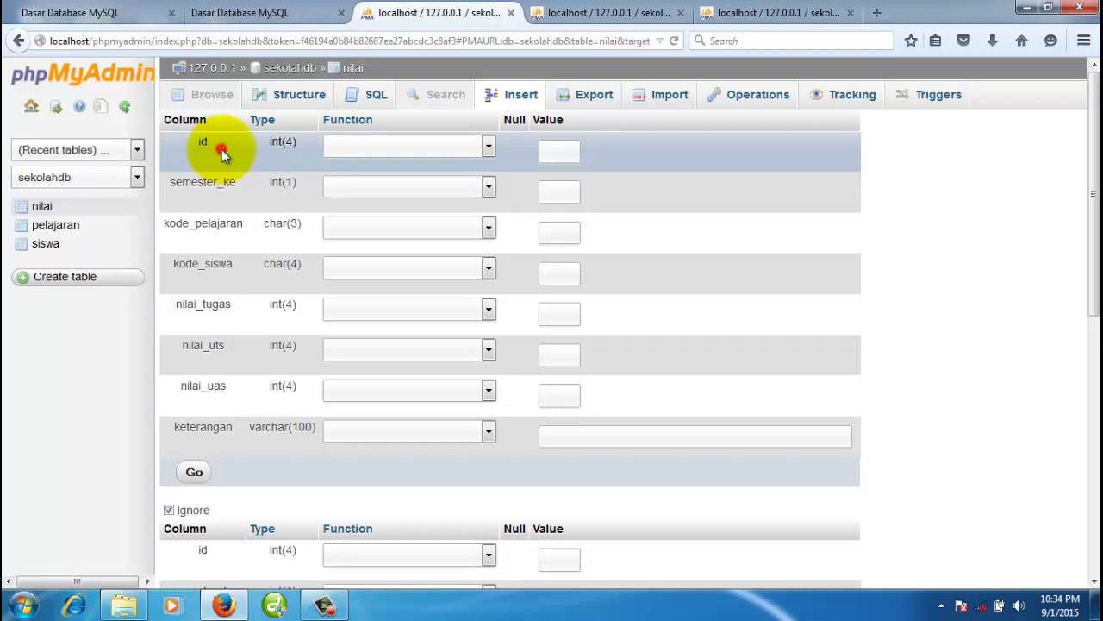
left_click(560, 155)
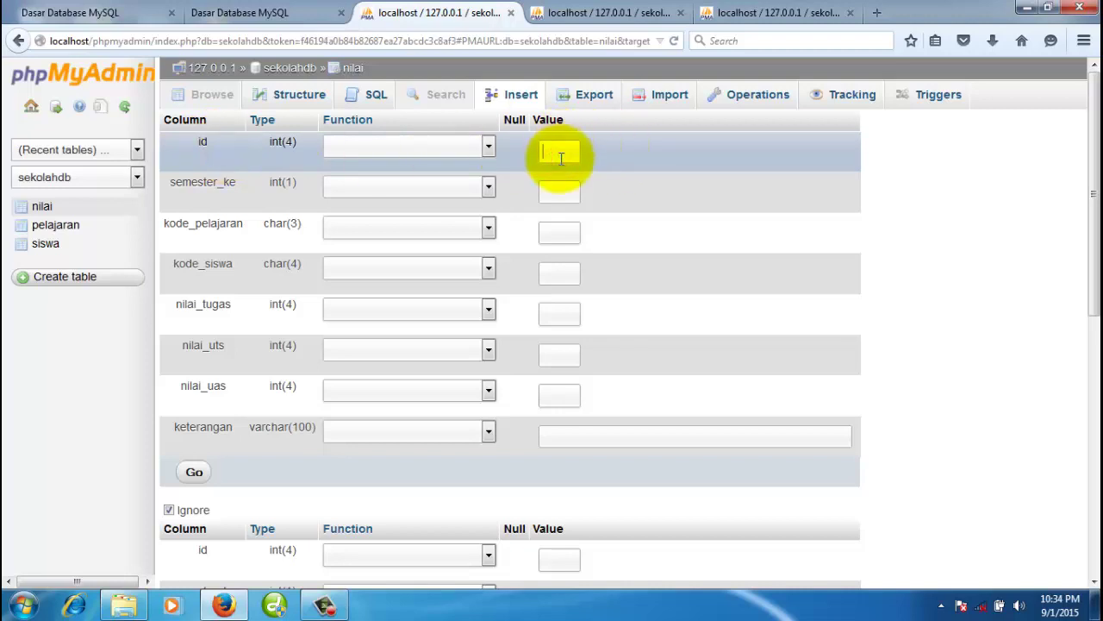
left_click(561, 197)
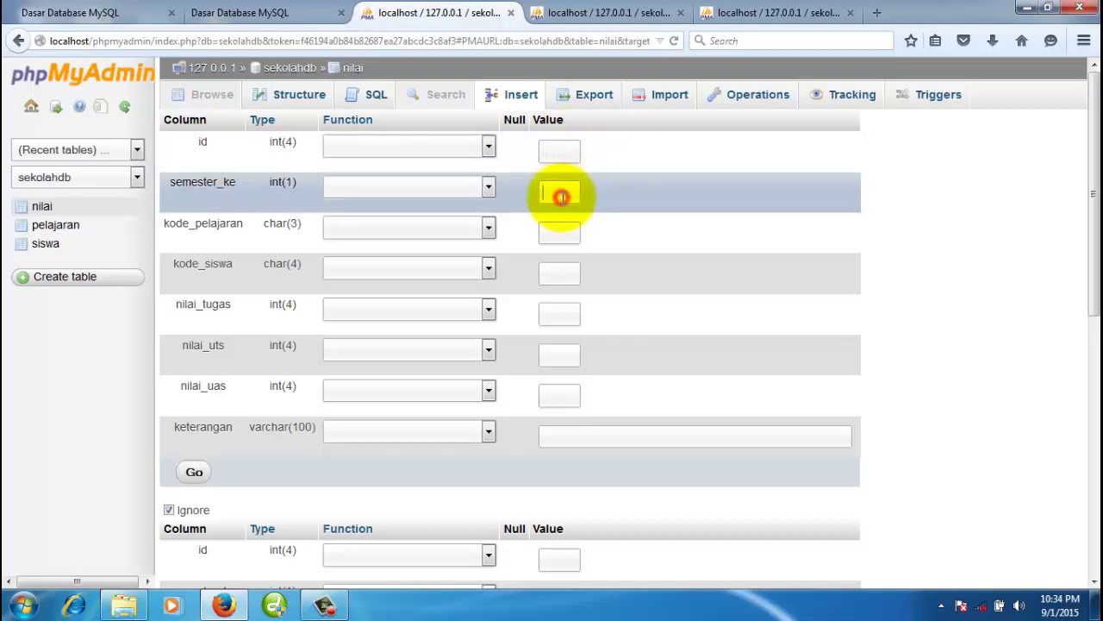
left_click(571, 197)
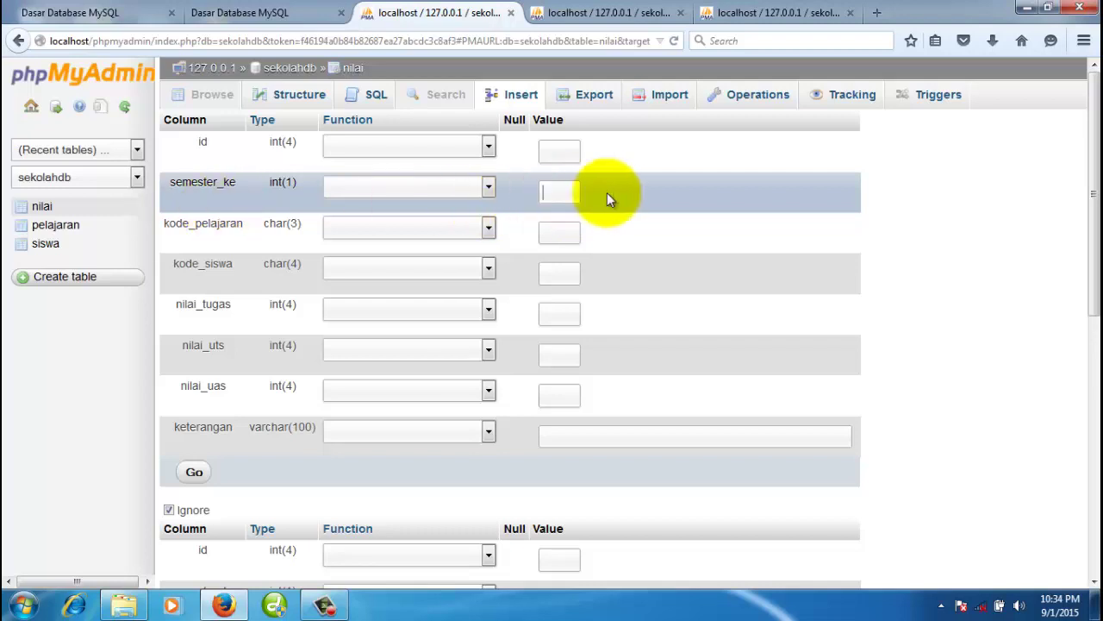
type("1")
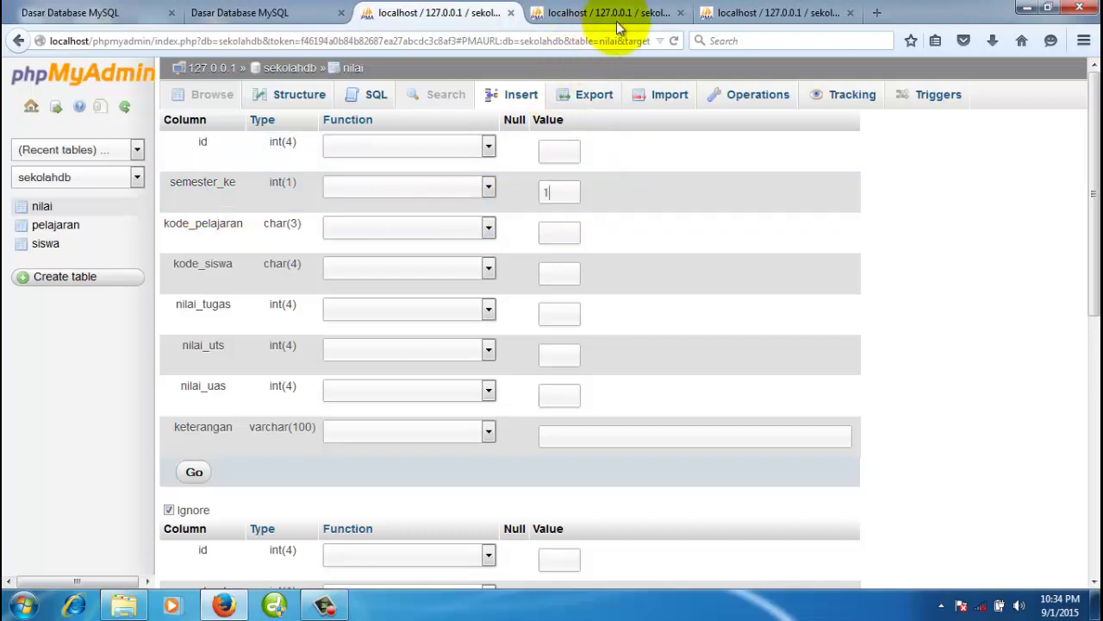
left_click(776, 12)
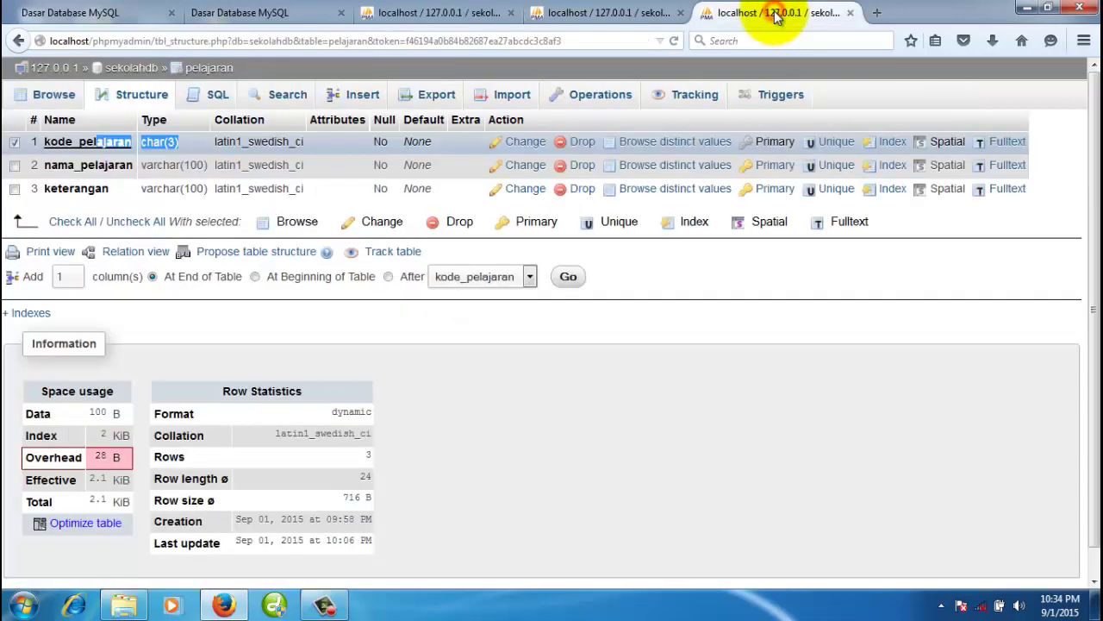
left_click(54, 96)
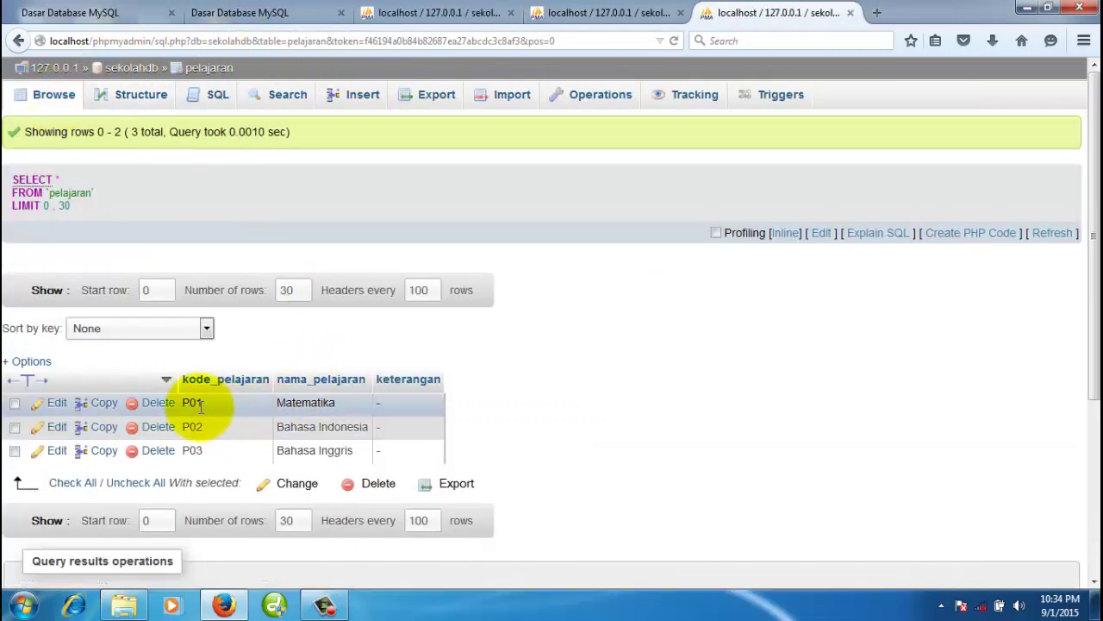
left_click(439, 13)
left_click(550, 233)
type("P01")
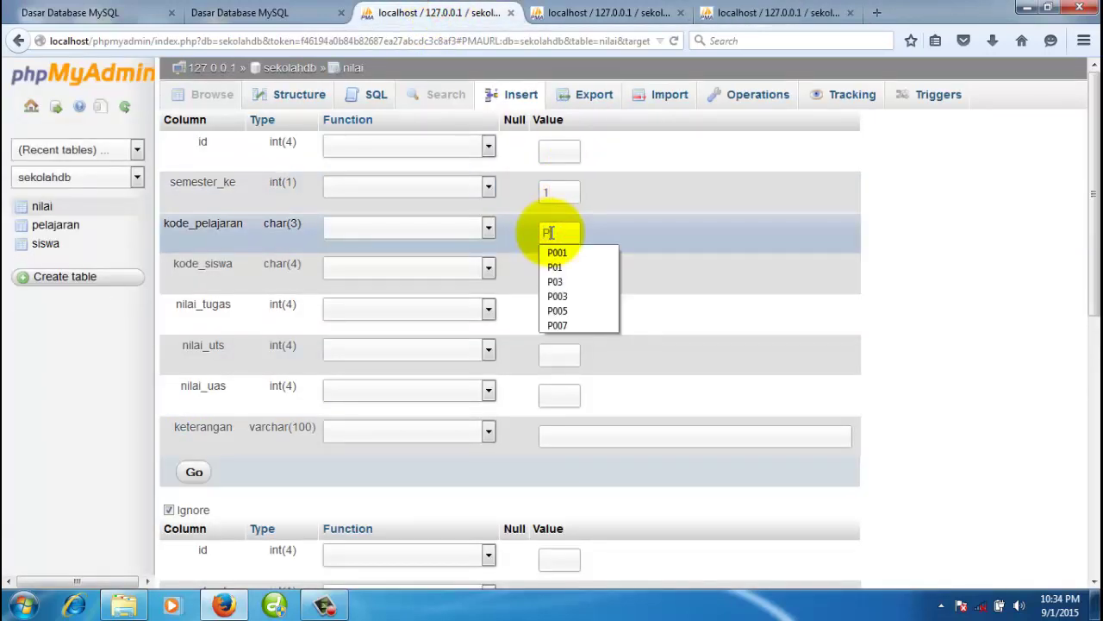
Enter student S001, scores 90, 80, 85 and remark 'tingkatkan belajarnya'
left_click(554, 273)
left_click(653, 19)
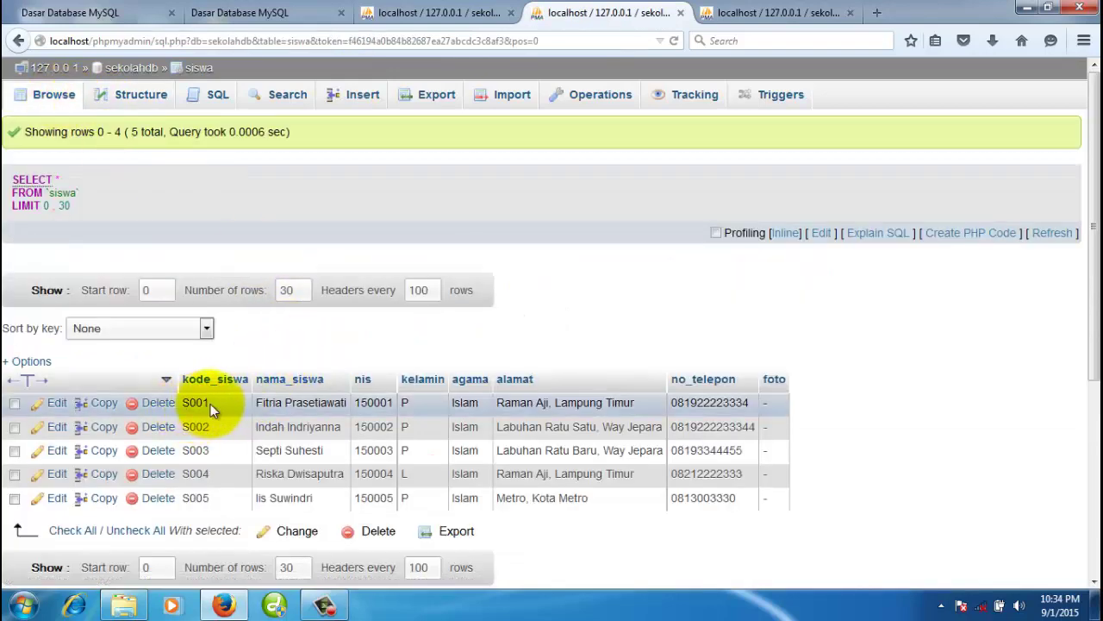
left_click(432, 12)
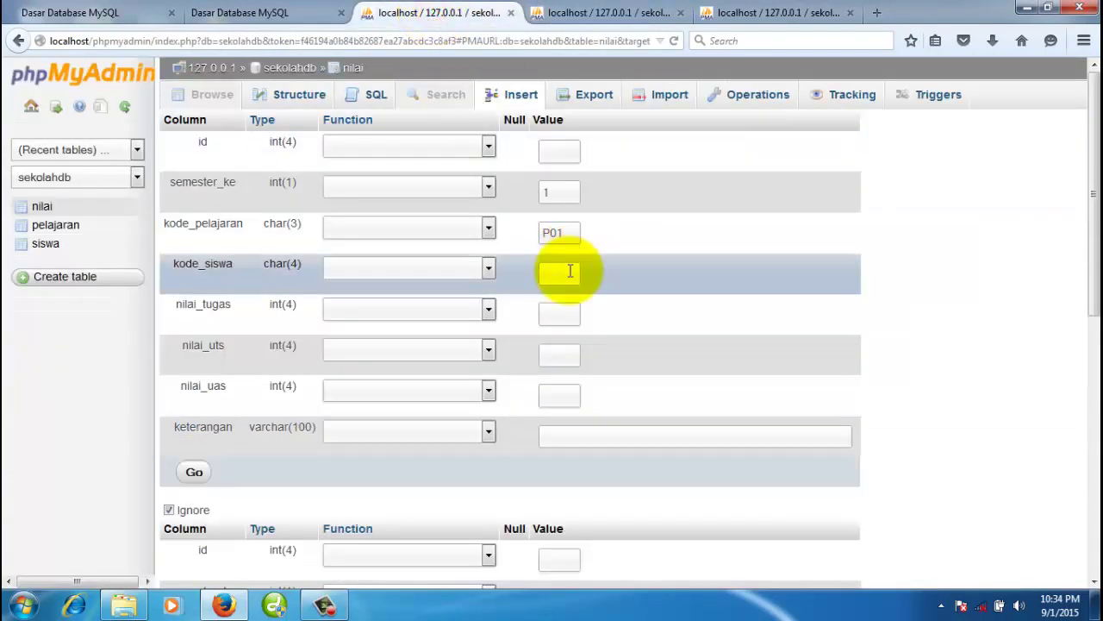
type("S001")
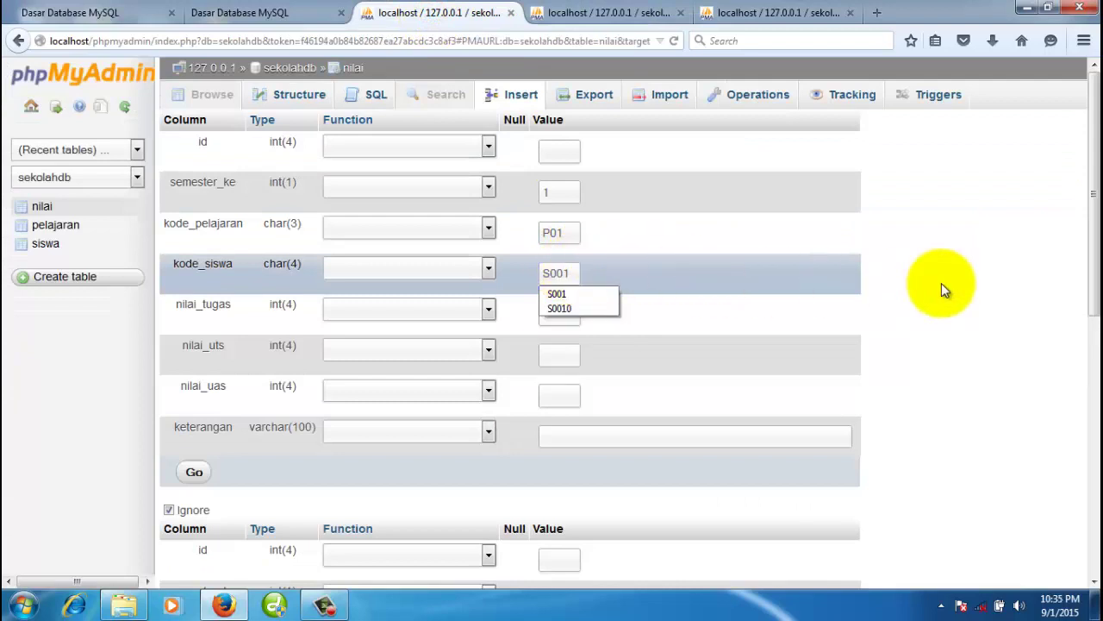
left_click(963, 283)
left_click(562, 318)
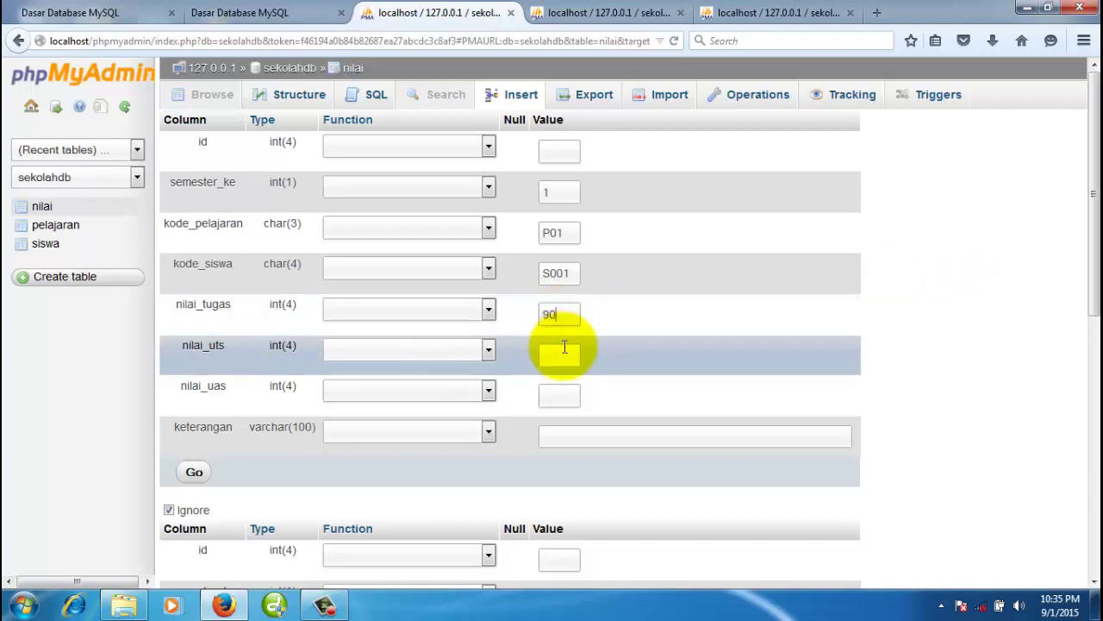
left_click(564, 358)
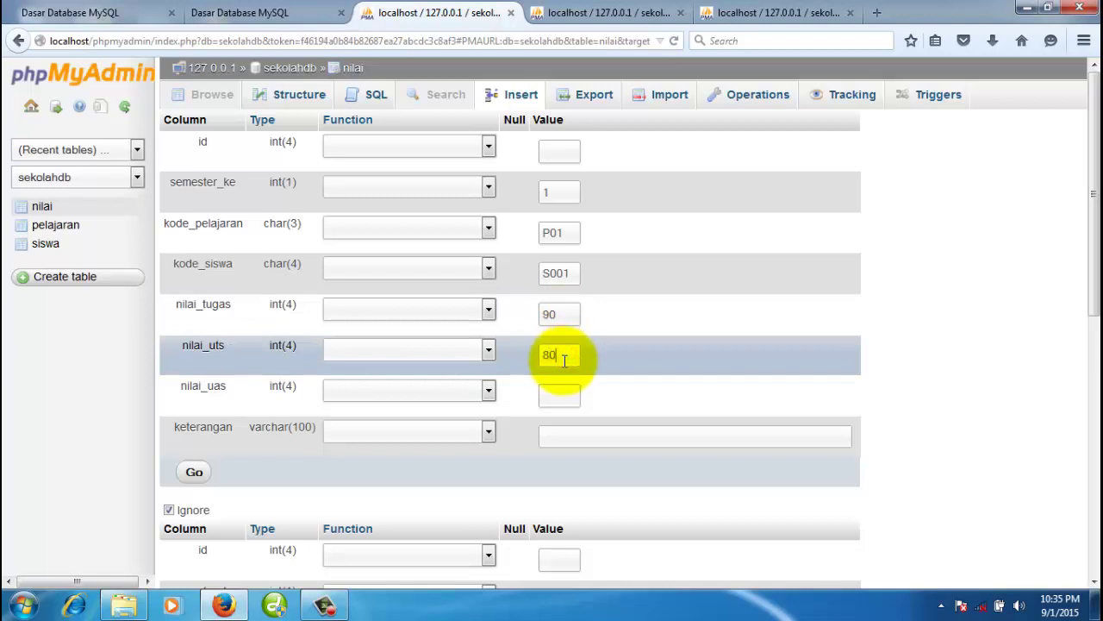
left_click(551, 397)
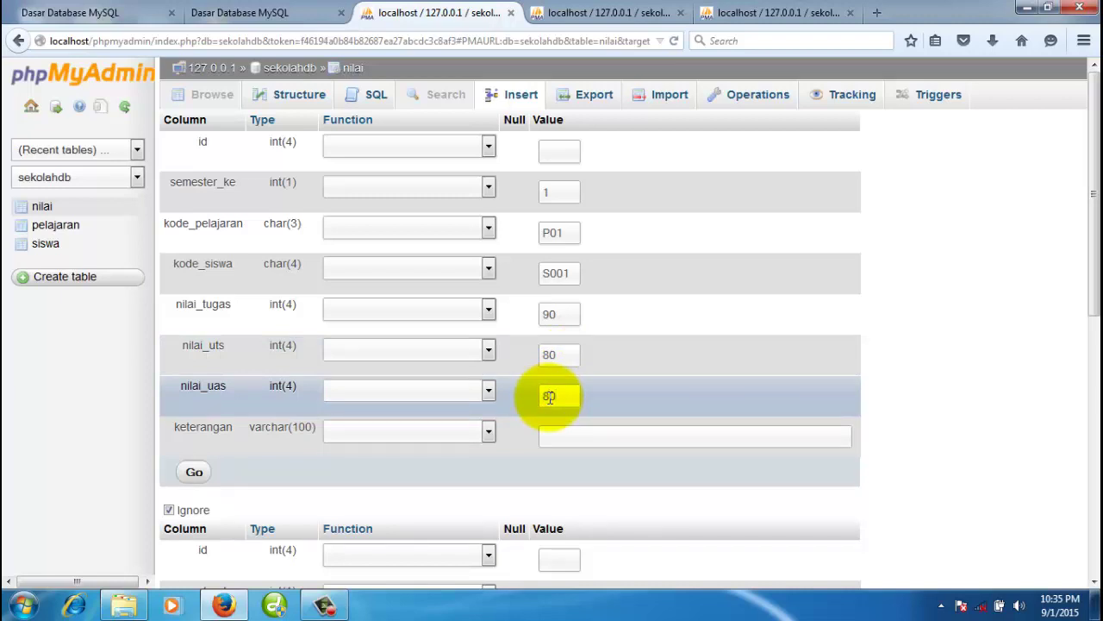
type("85")
left_click(549, 396)
left_click(586, 433)
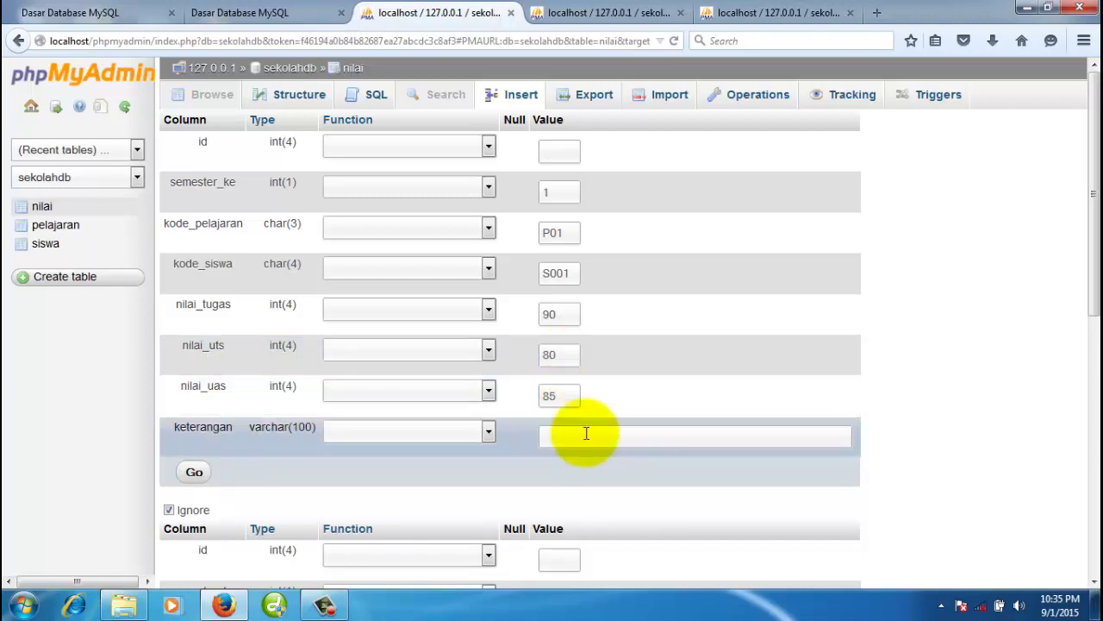
left_click(591, 439)
type("tingkatkan")
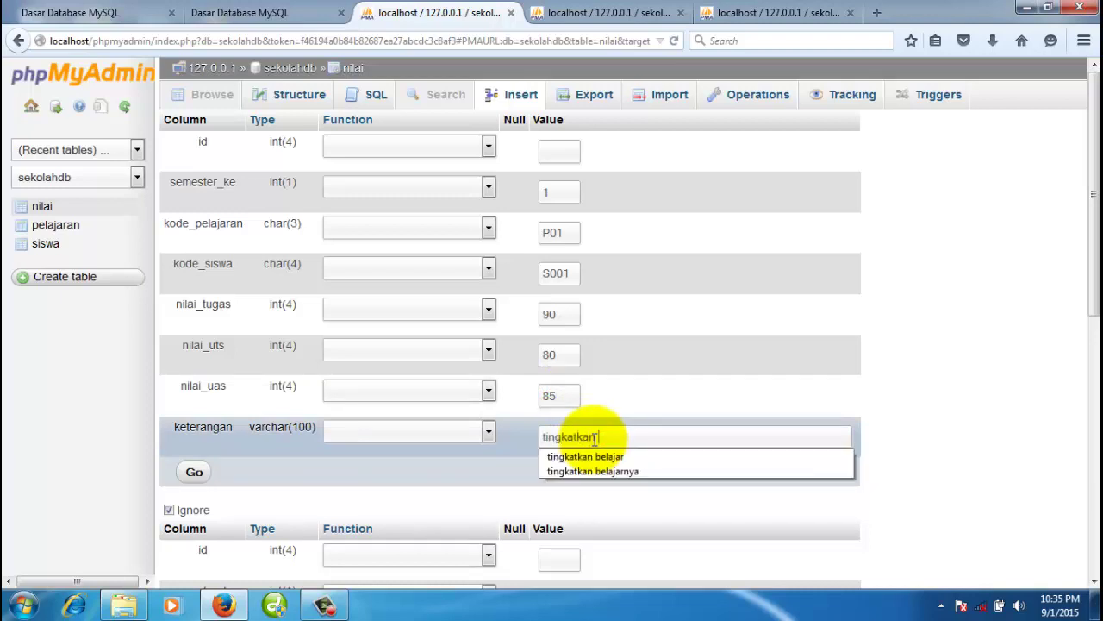
type(" belajarnya")
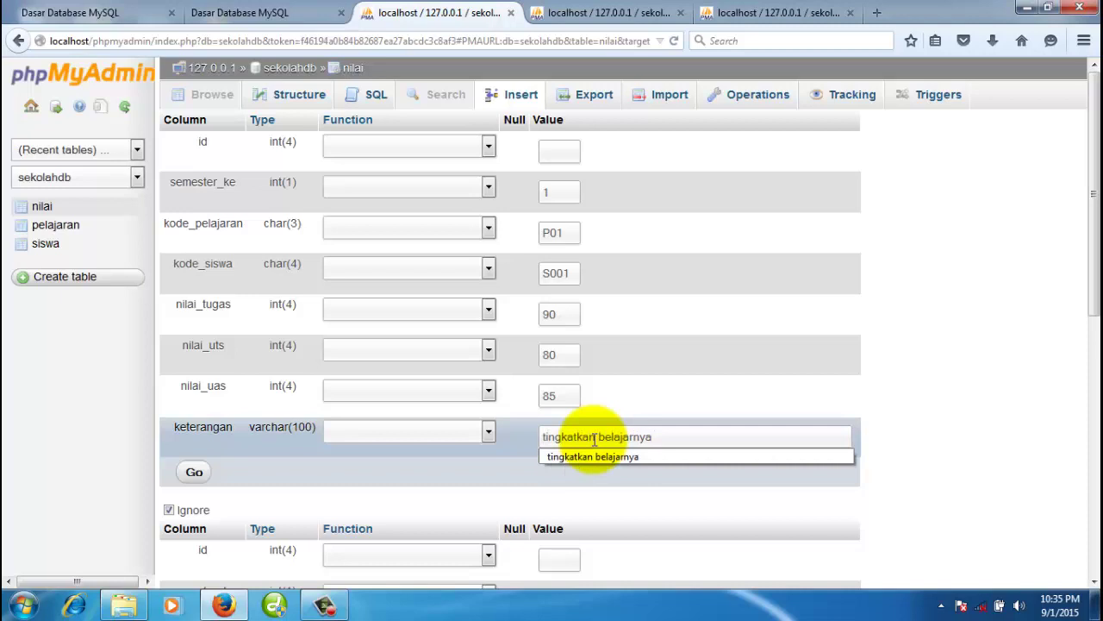
left_click(987, 324)
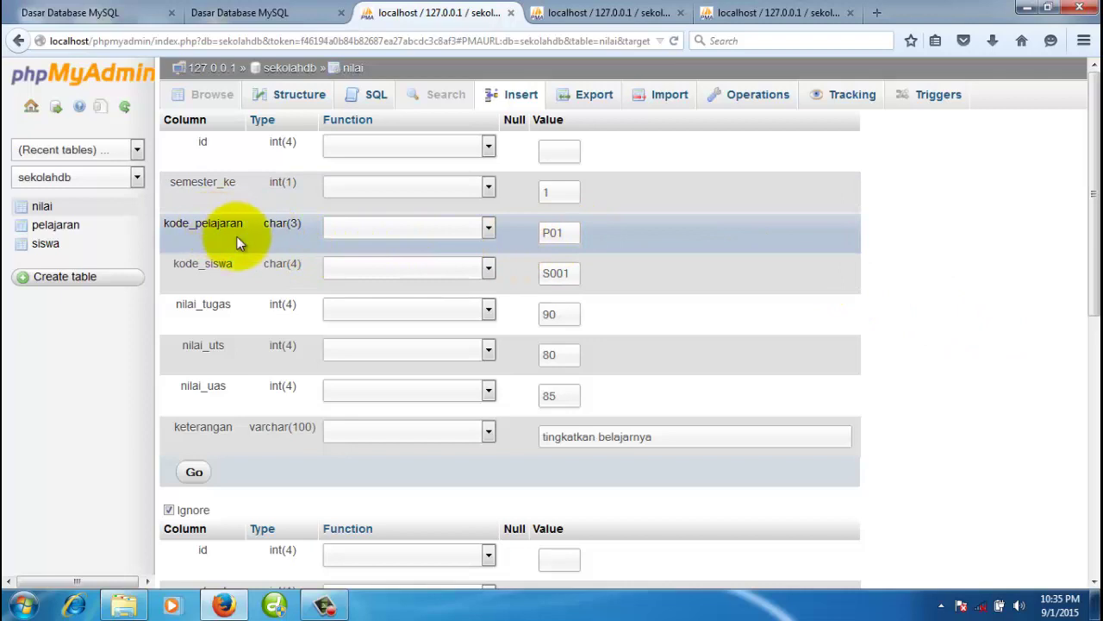
Recheck the P01 and student codes against the pelajaran and siswa tables
double_click(551, 233)
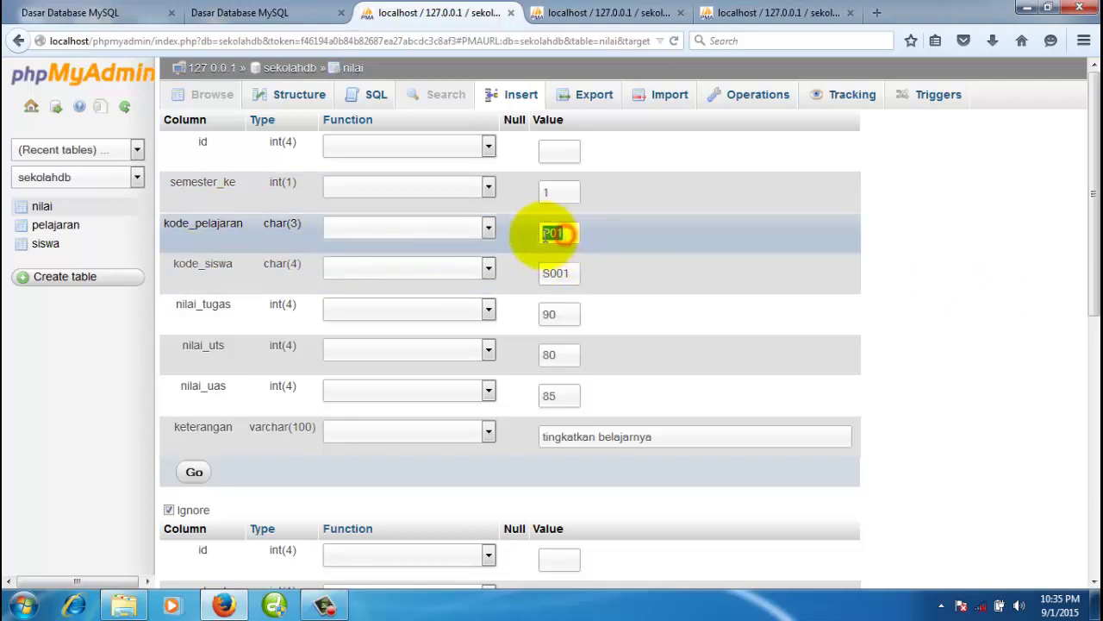
left_click(758, 13)
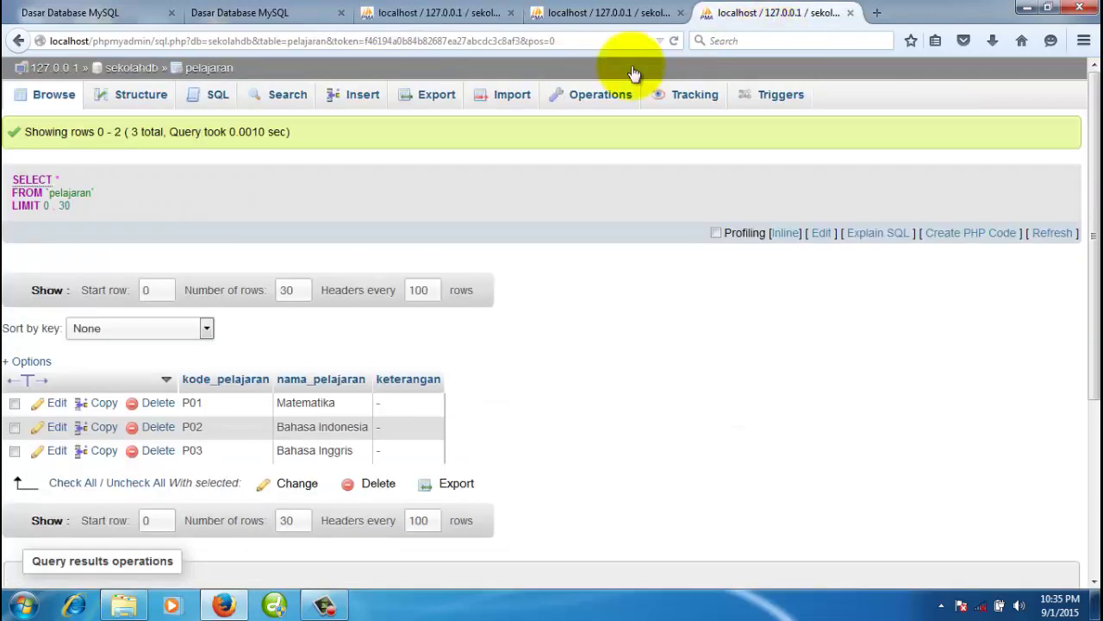
left_click(567, 15)
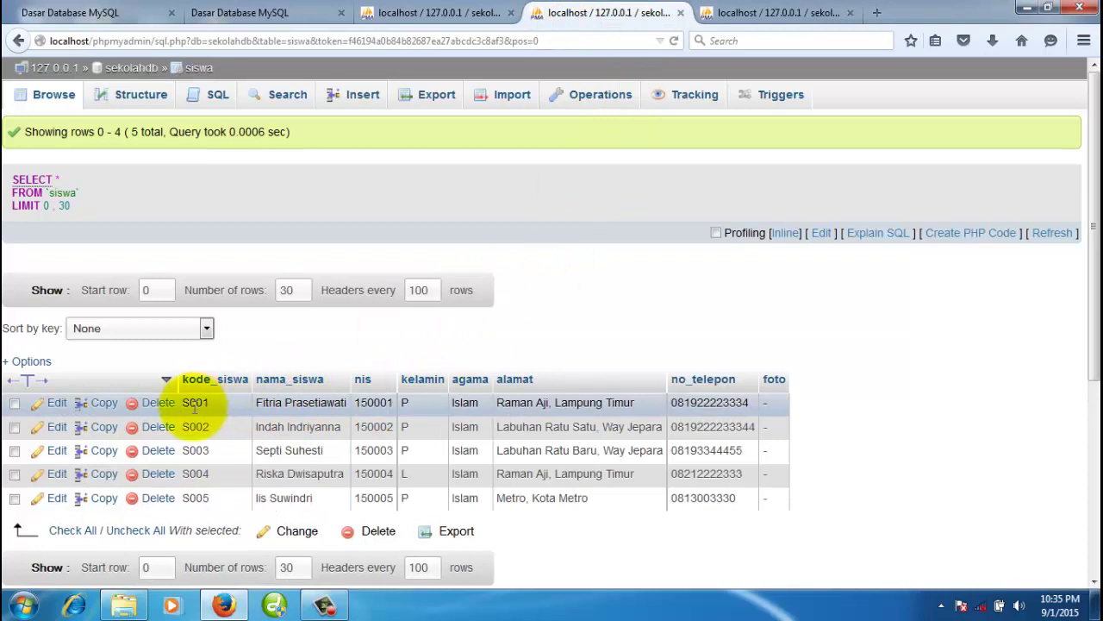
left_click(478, 14)
left_click(565, 274)
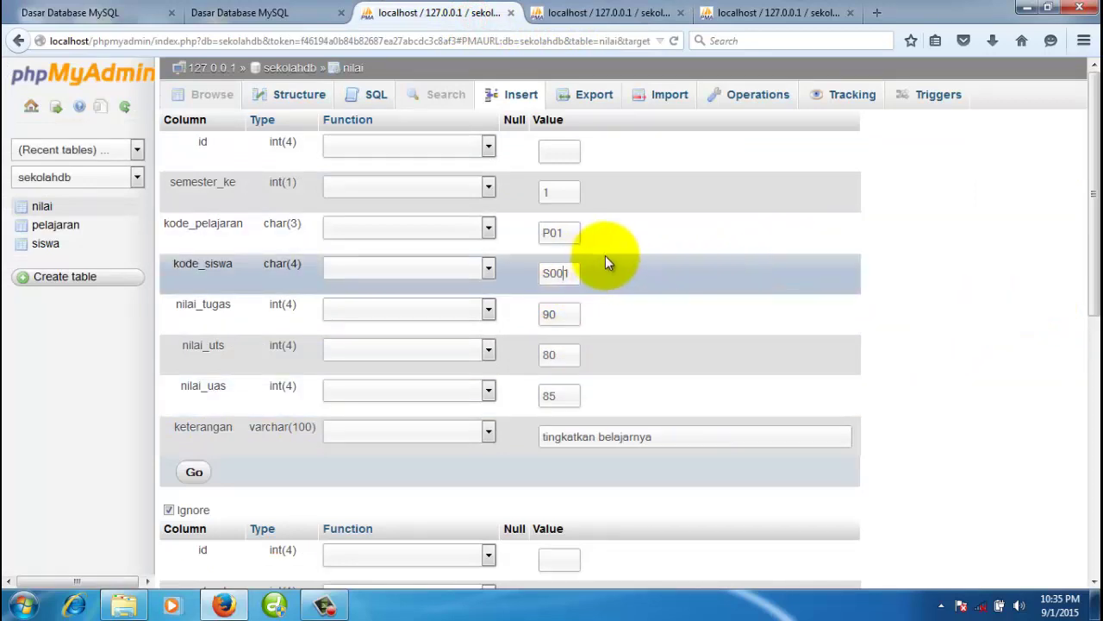
double_click(561, 229)
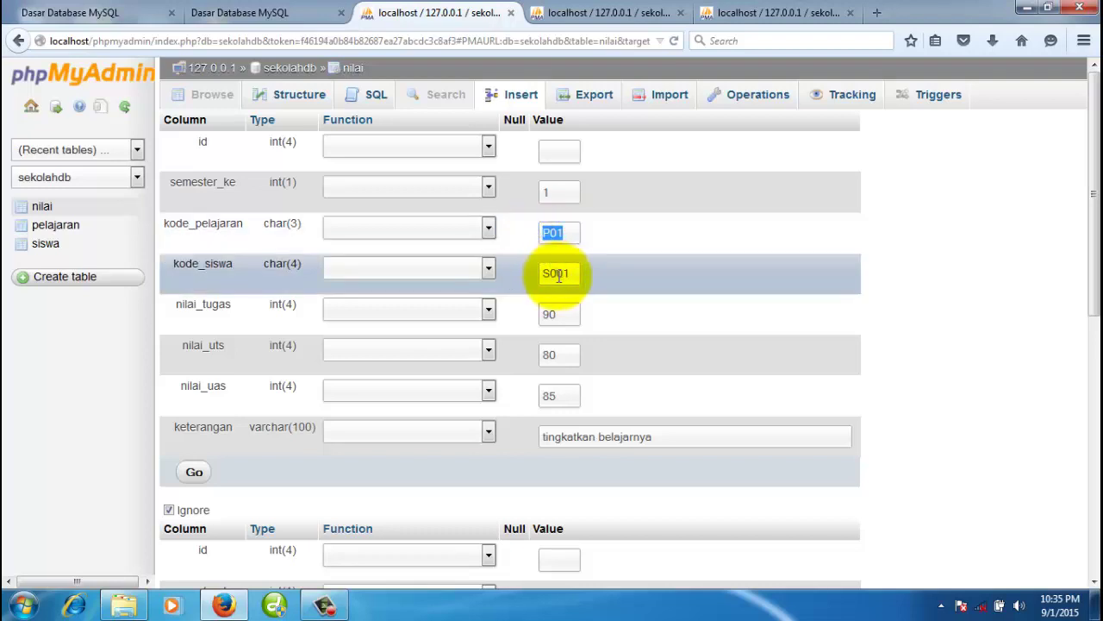
left_click(625, 13)
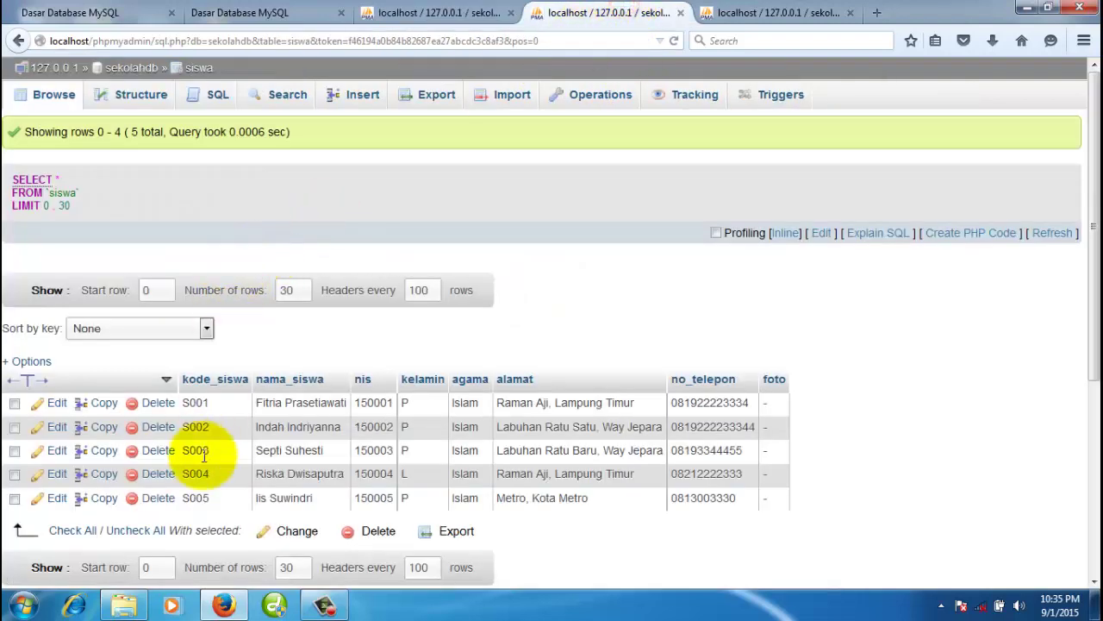
left_click(420, 15)
double_click(550, 231)
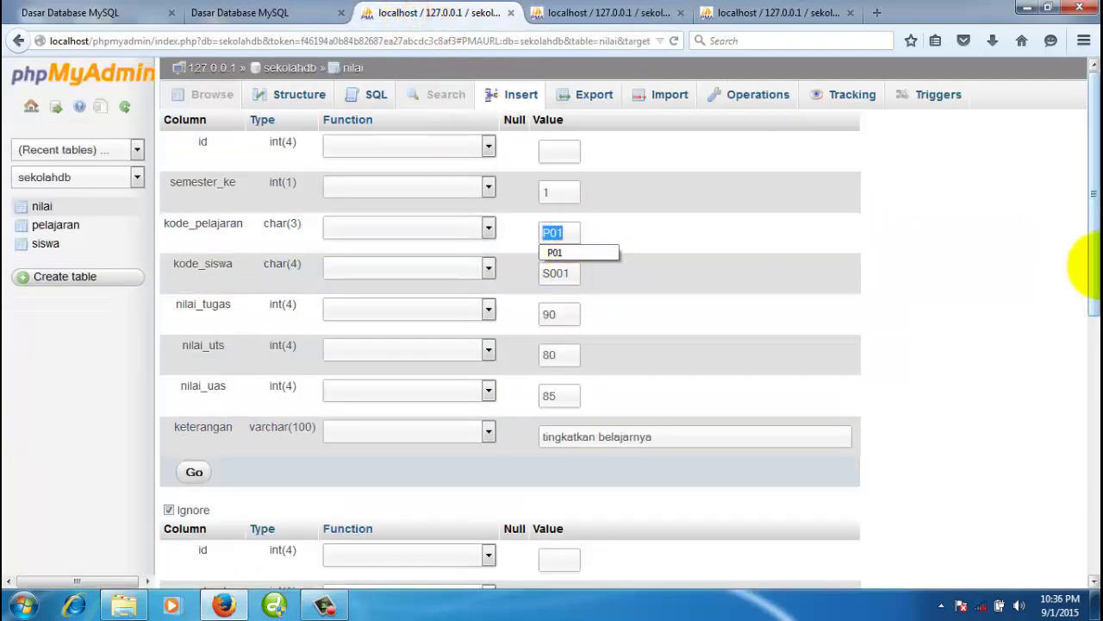
left_click_drag(1088, 284, 1078, 419)
Fill the second row with semester 1, P01 and student S002, checking siswa codes
left_click(555, 372)
type("P01")
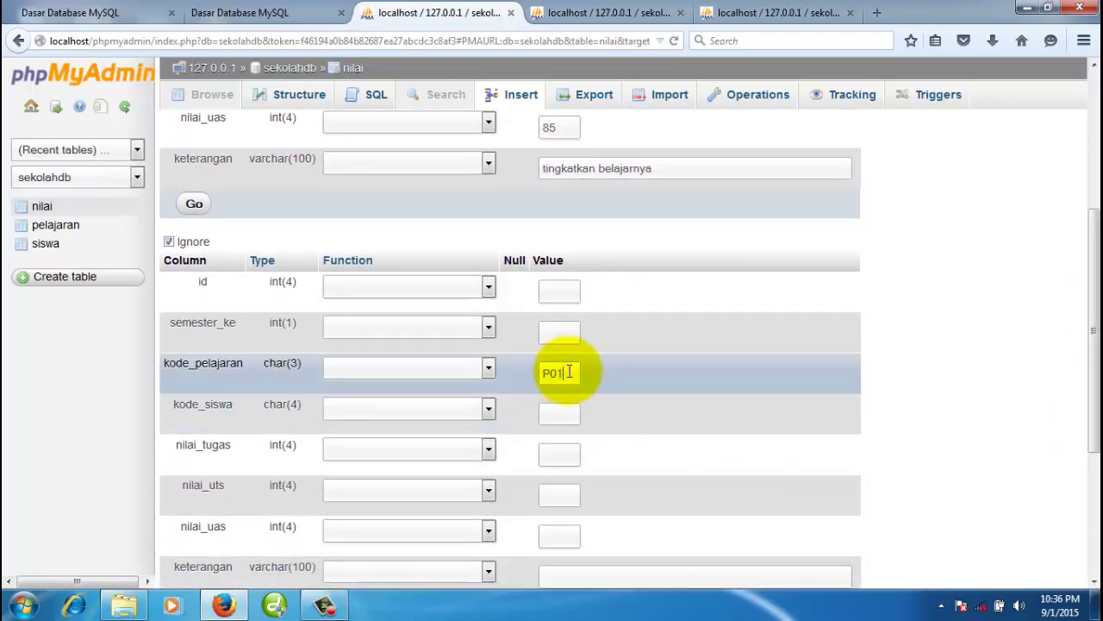
left_click(561, 335)
type("1")
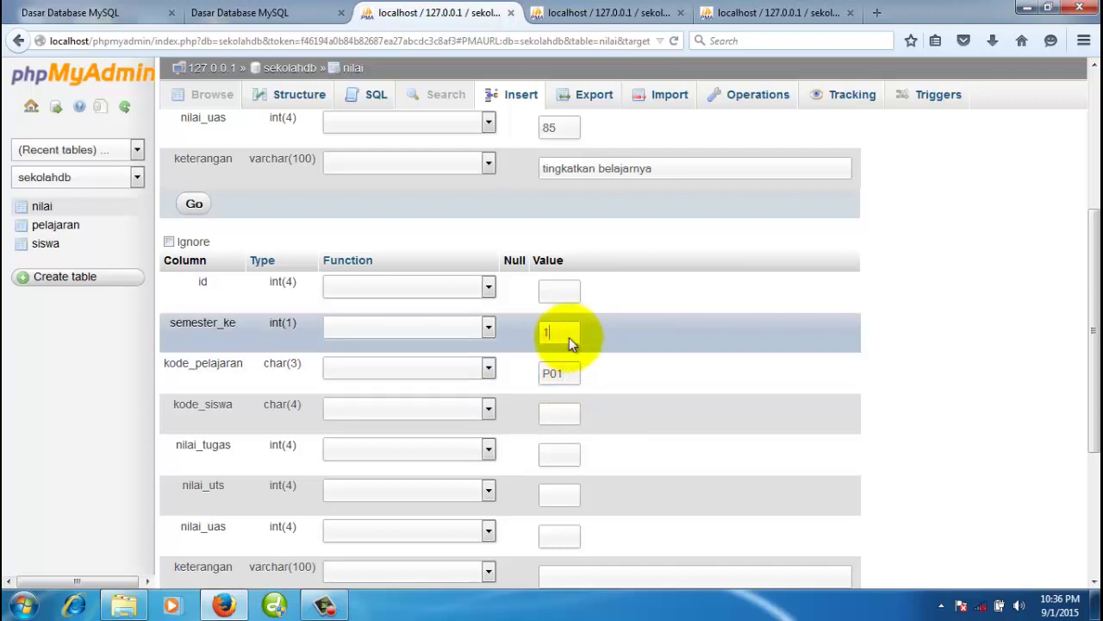
left_click(559, 413)
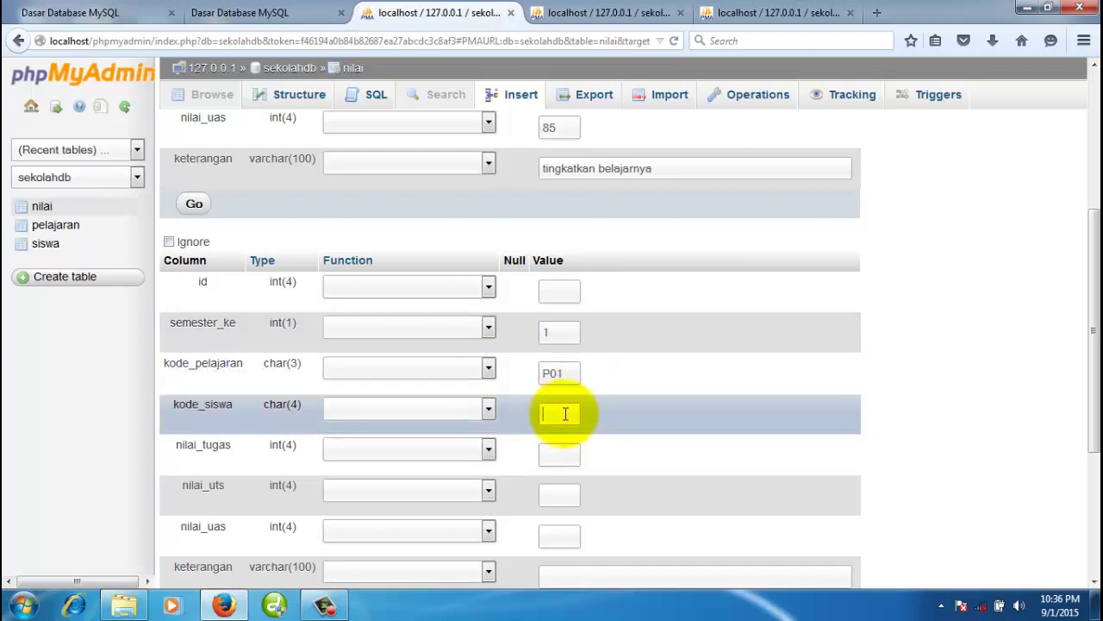
type("S00")
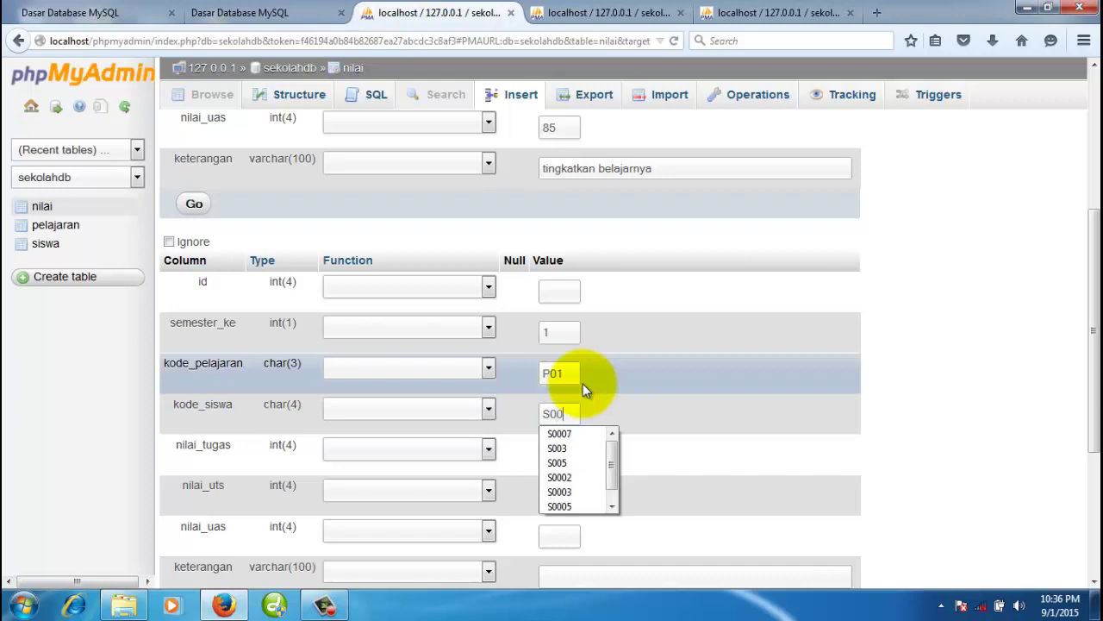
type("2")
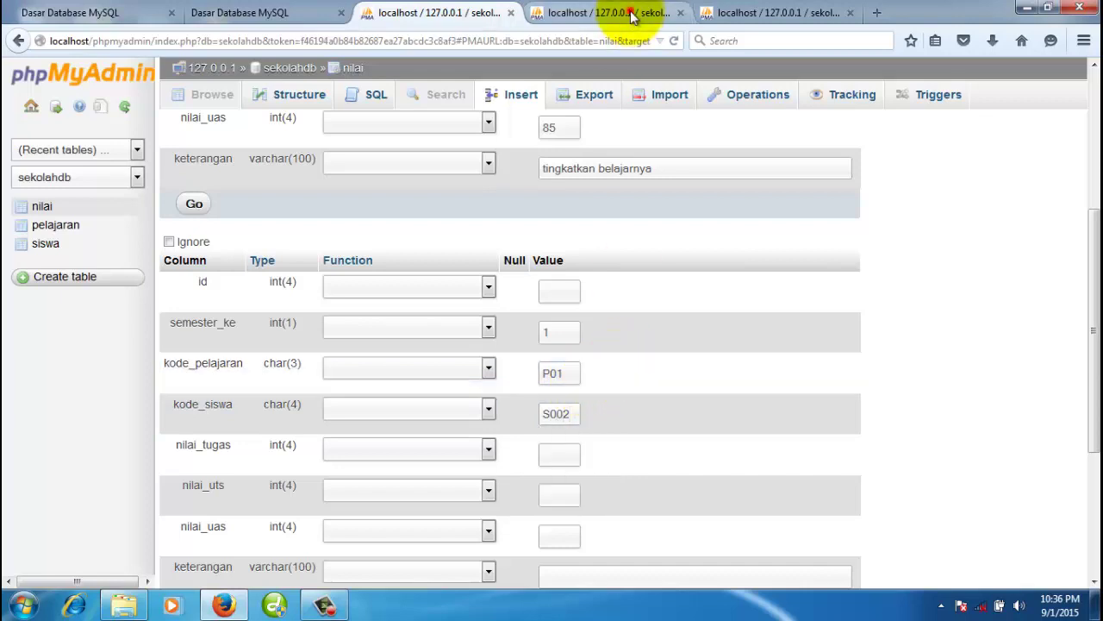
left_click(630, 12)
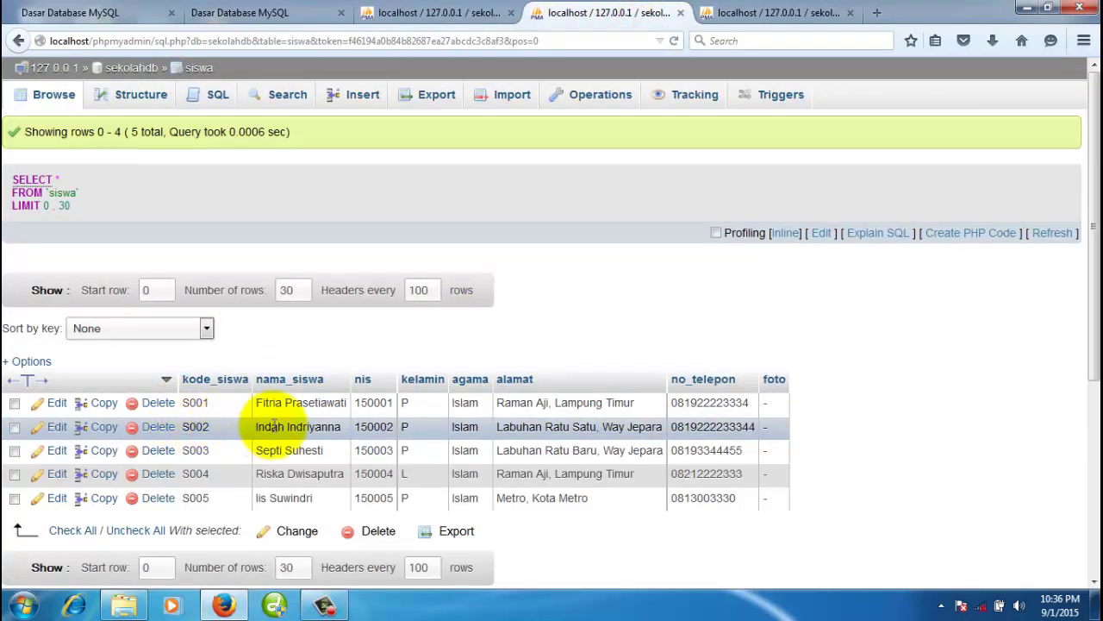
left_click(427, 13)
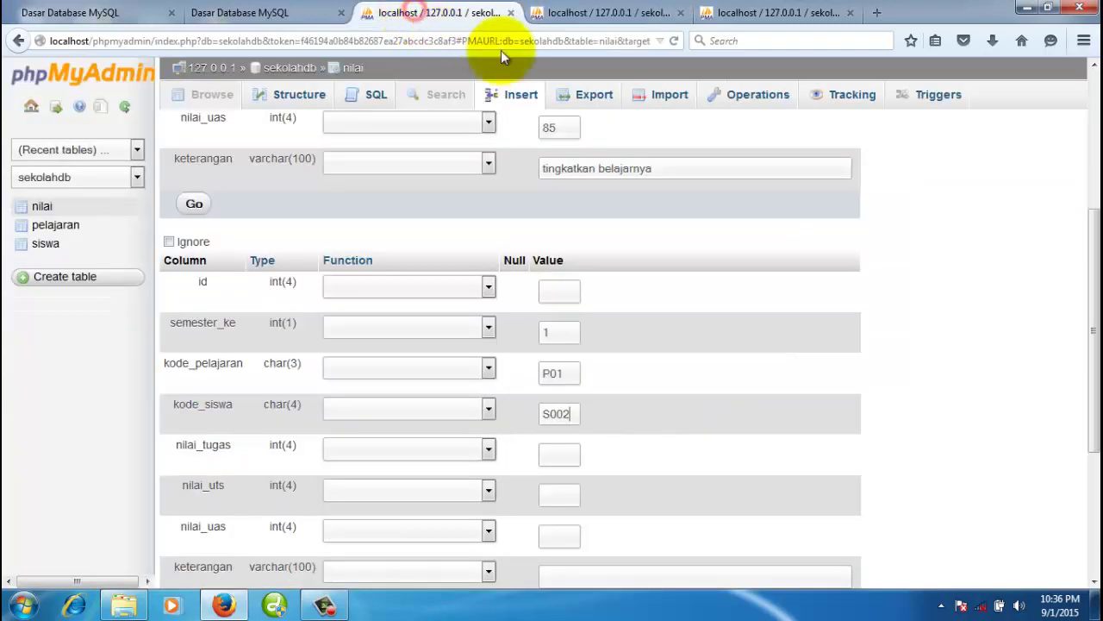
Enter scores 90, 85, 80 and the remark 'tingkatkan belajarnya' for the second row
left_click(568, 449)
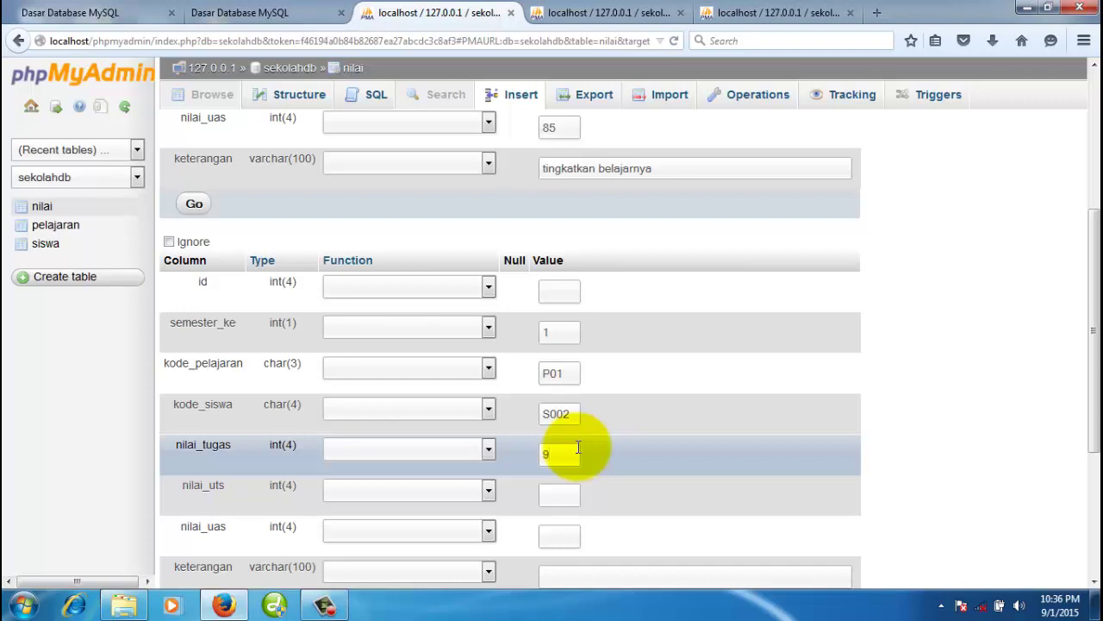
type("90")
left_click(556, 496)
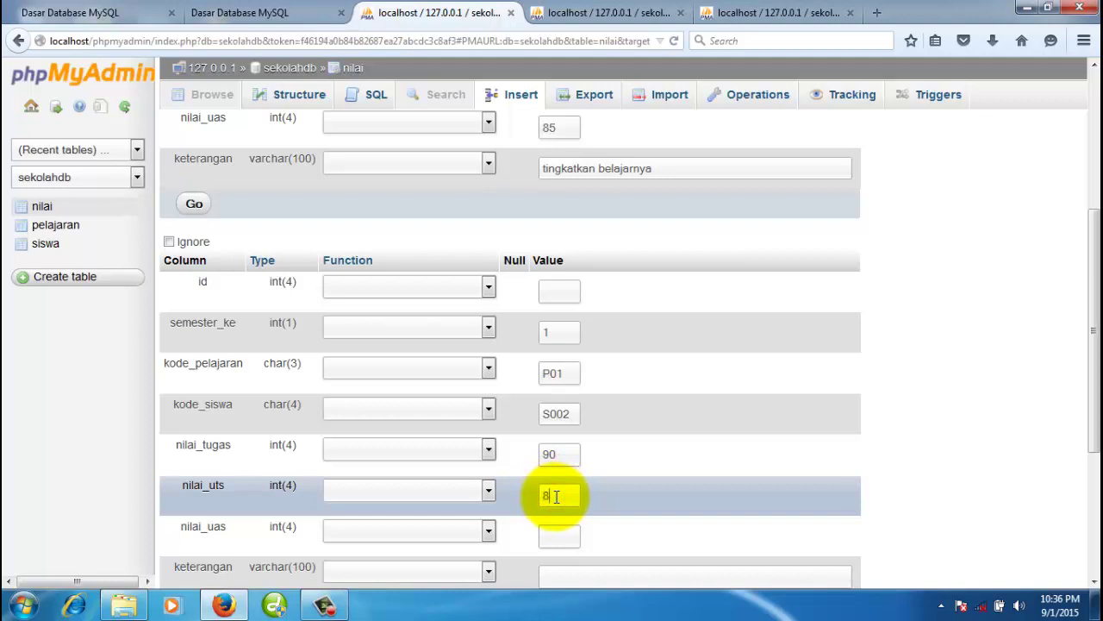
left_click(558, 527)
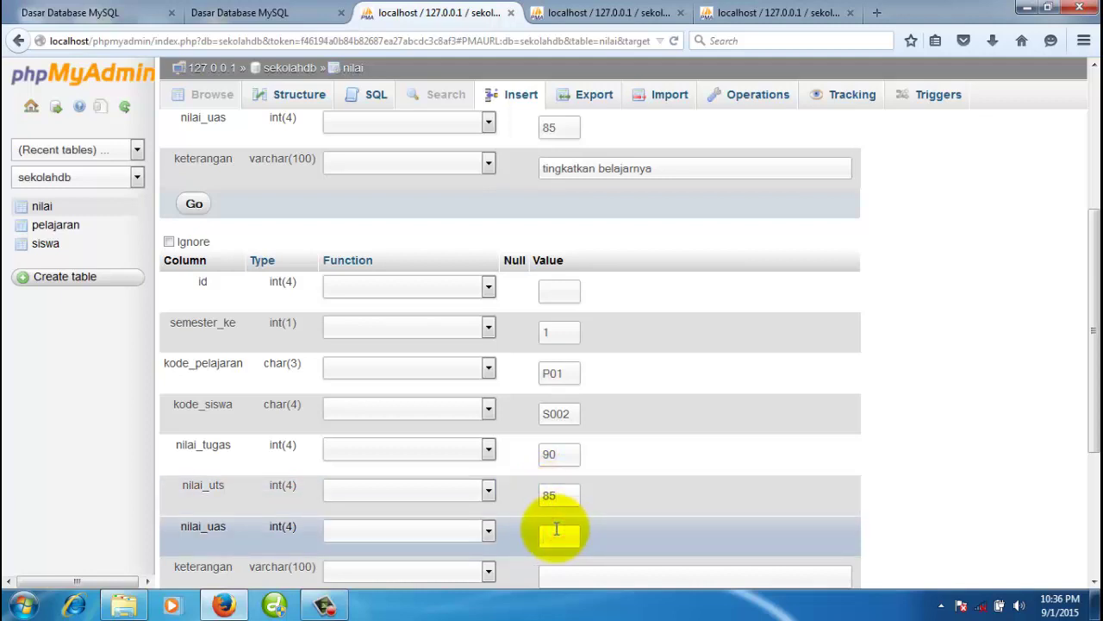
type("80")
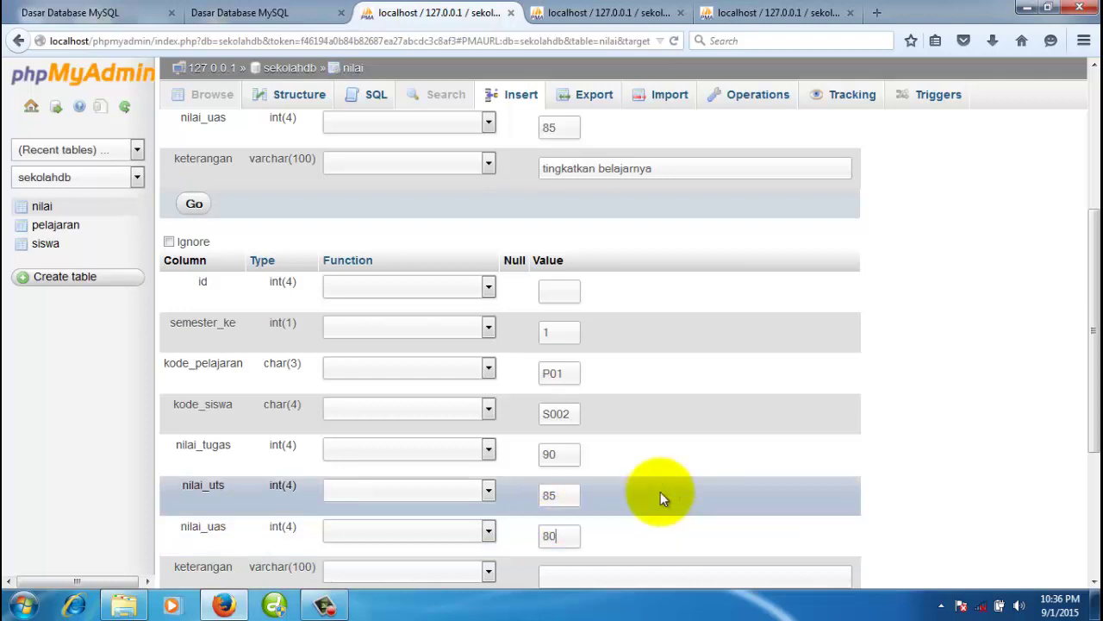
scroll(711, 459, "down", 2)
left_click(595, 486)
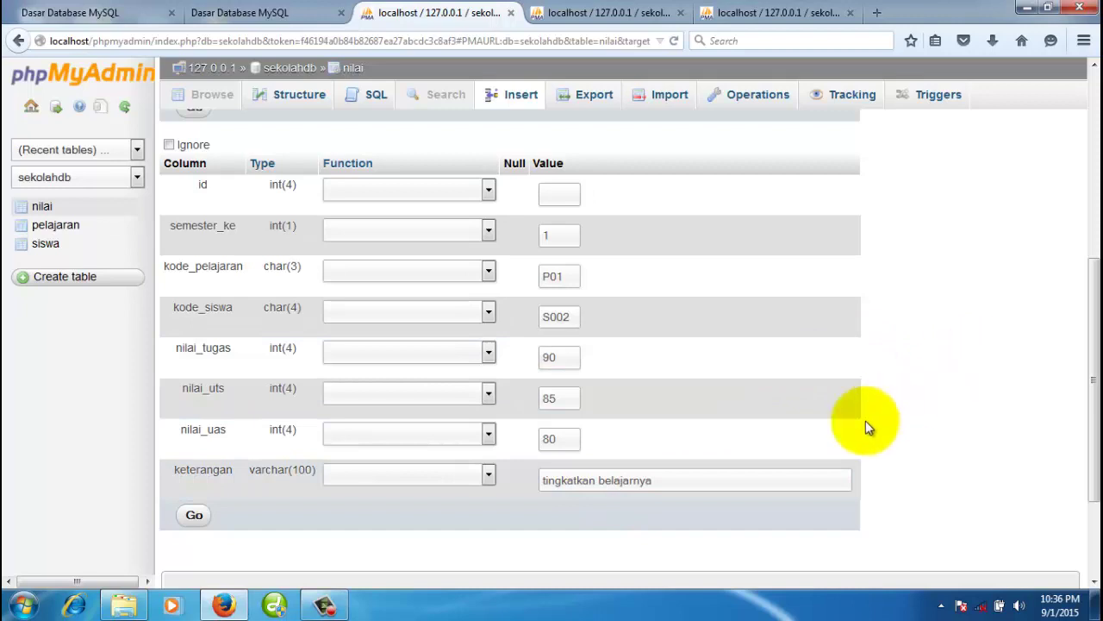
Insert both nilai records and browse the table's rows for S001 and S002
left_click(194, 517)
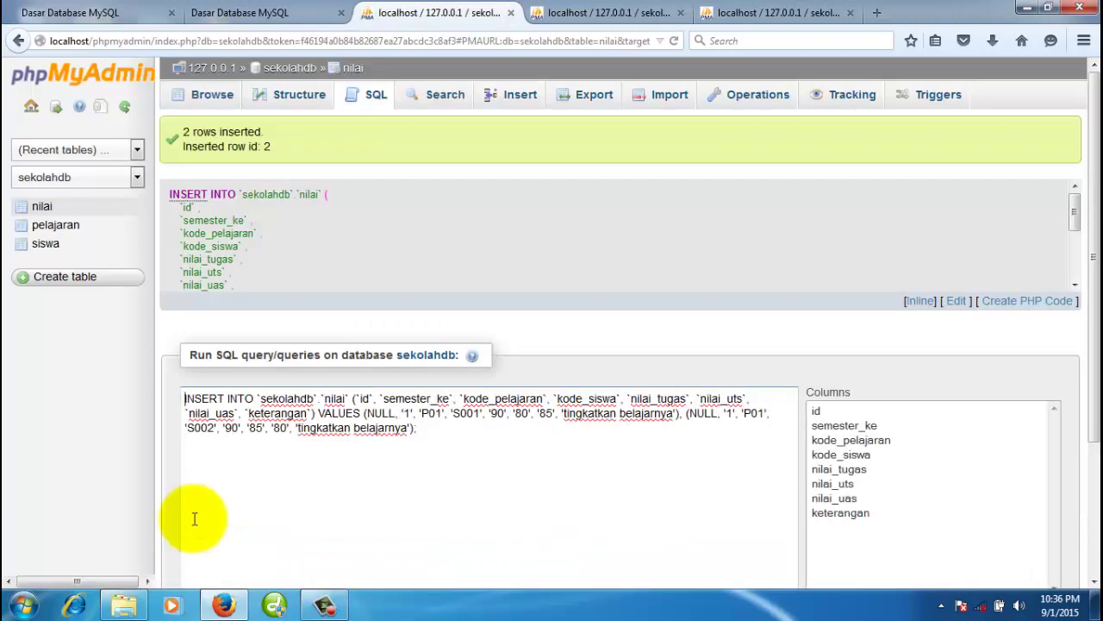
left_click(221, 100)
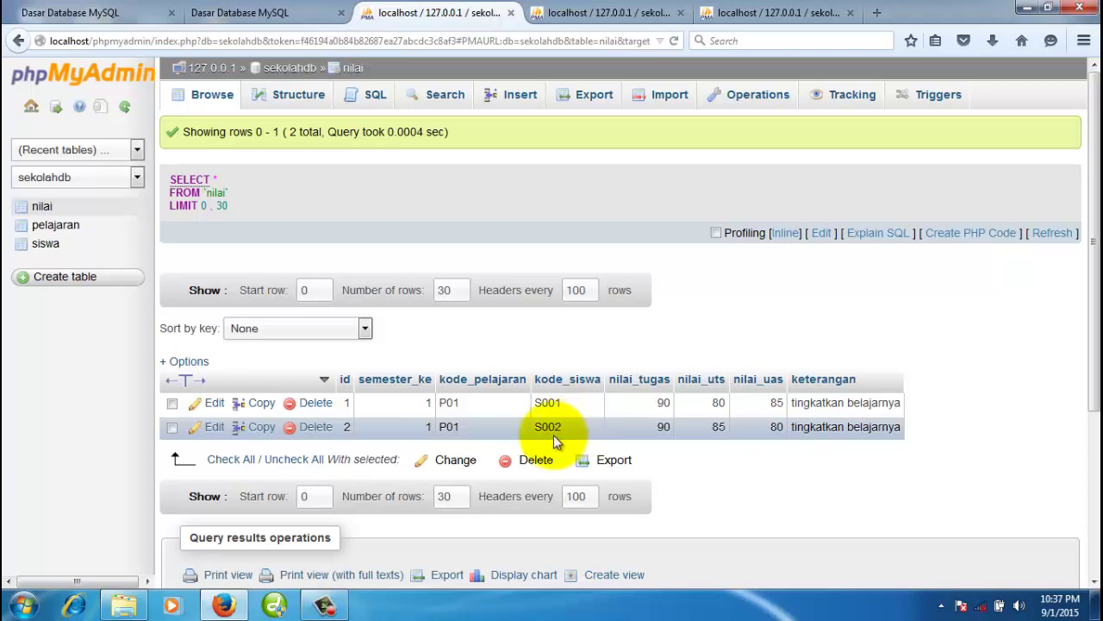
Compare against the siswa list, then reopen nilai from the sidebar showing ids 1 and 2
left_click(609, 12)
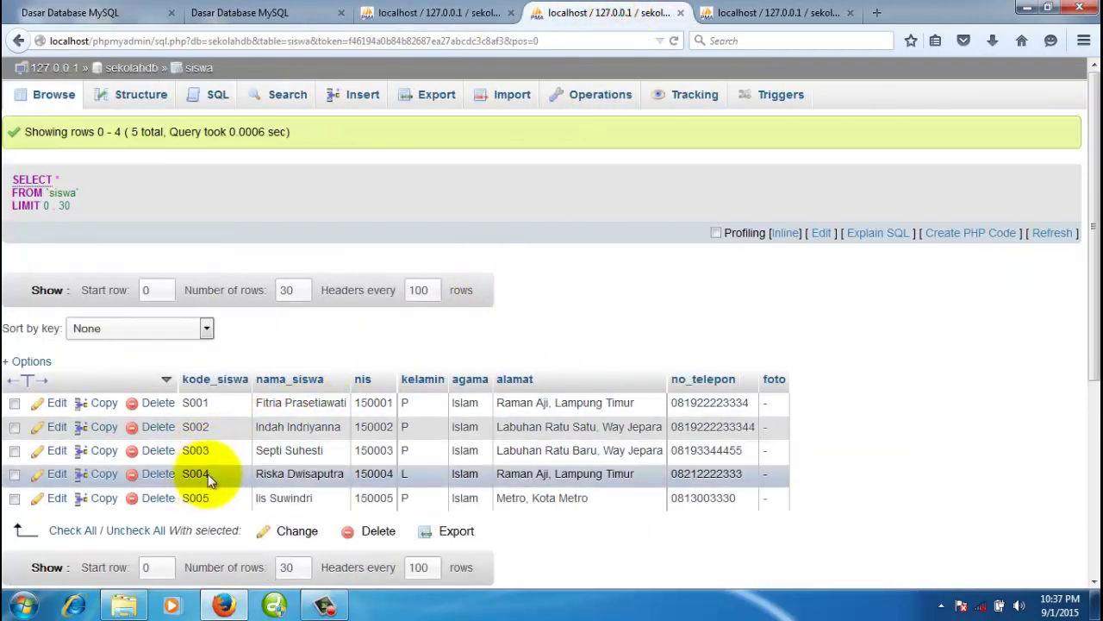
left_click(438, 13)
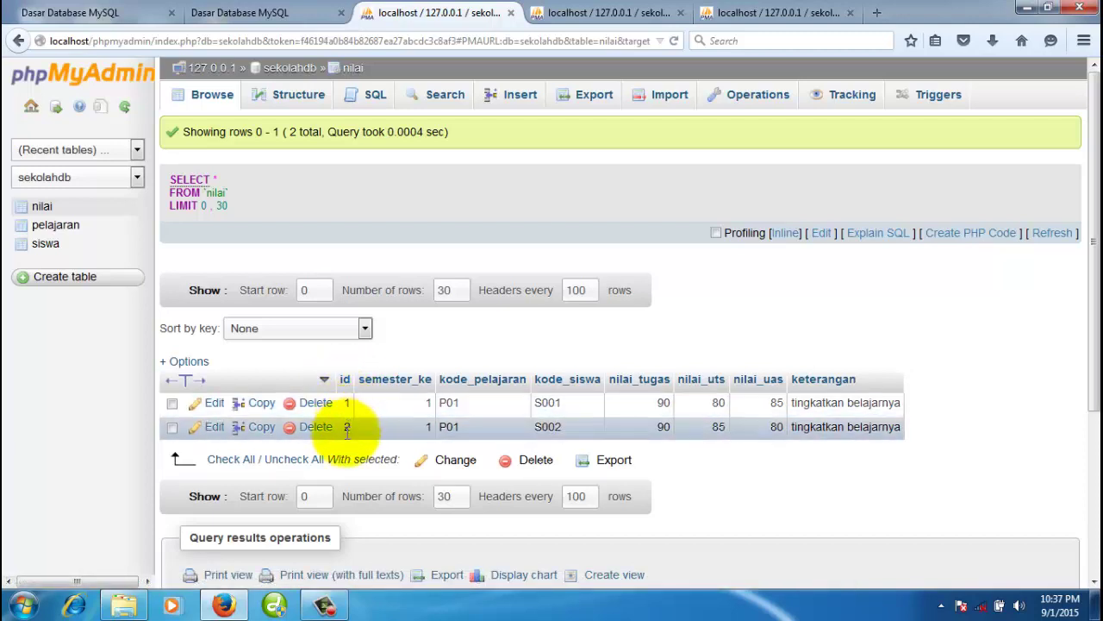
left_click(737, 493)
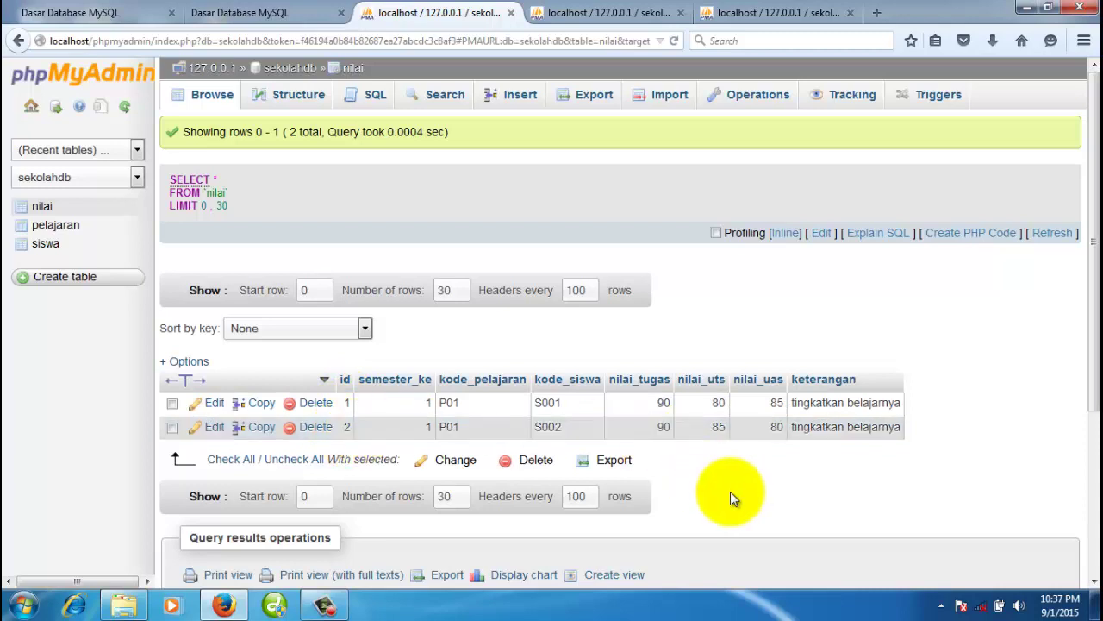
left_click(590, 14)
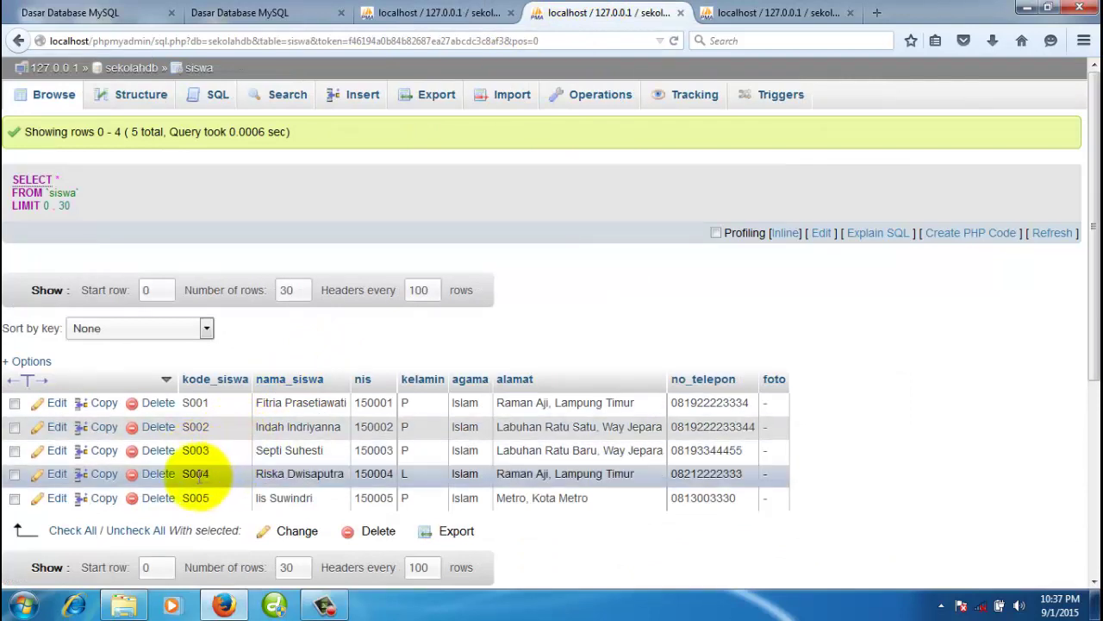
left_click(407, 14)
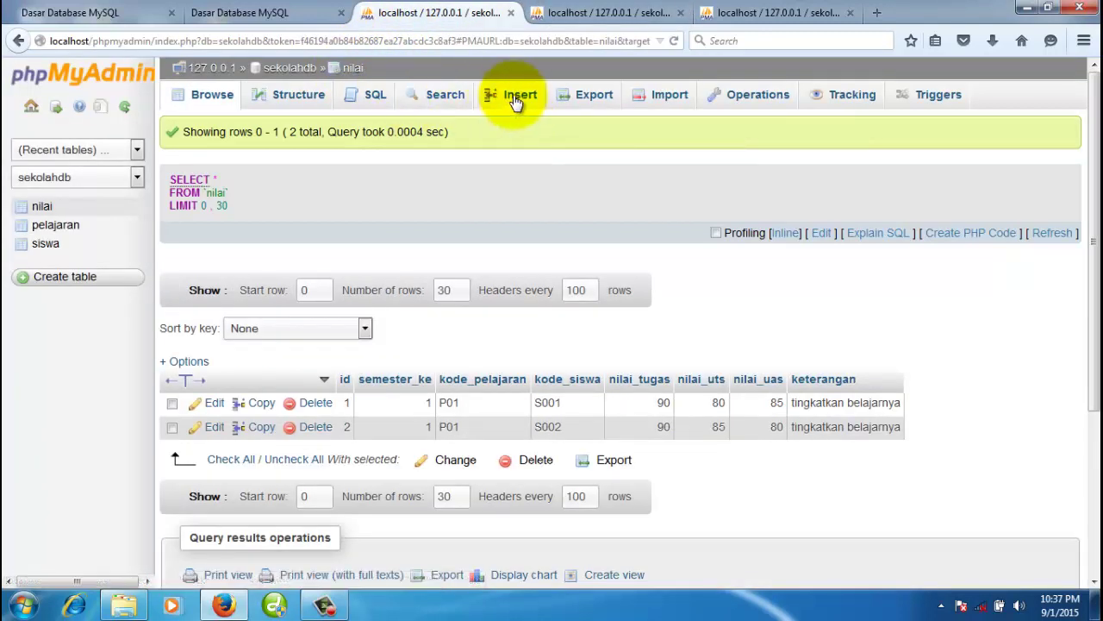
left_click(40, 207)
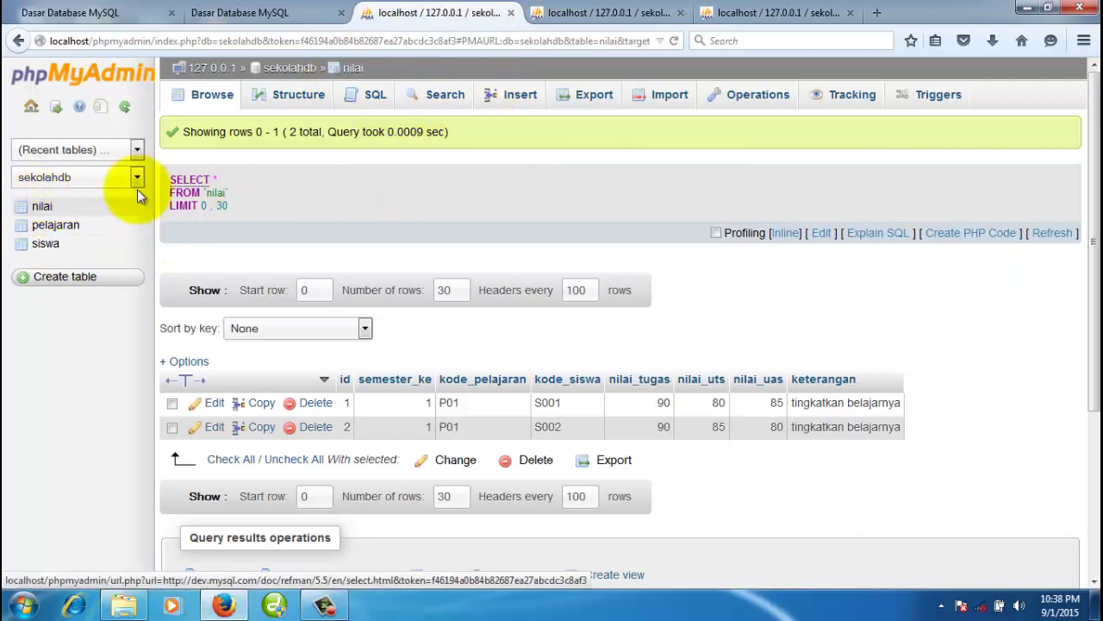
left_click(26, 207)
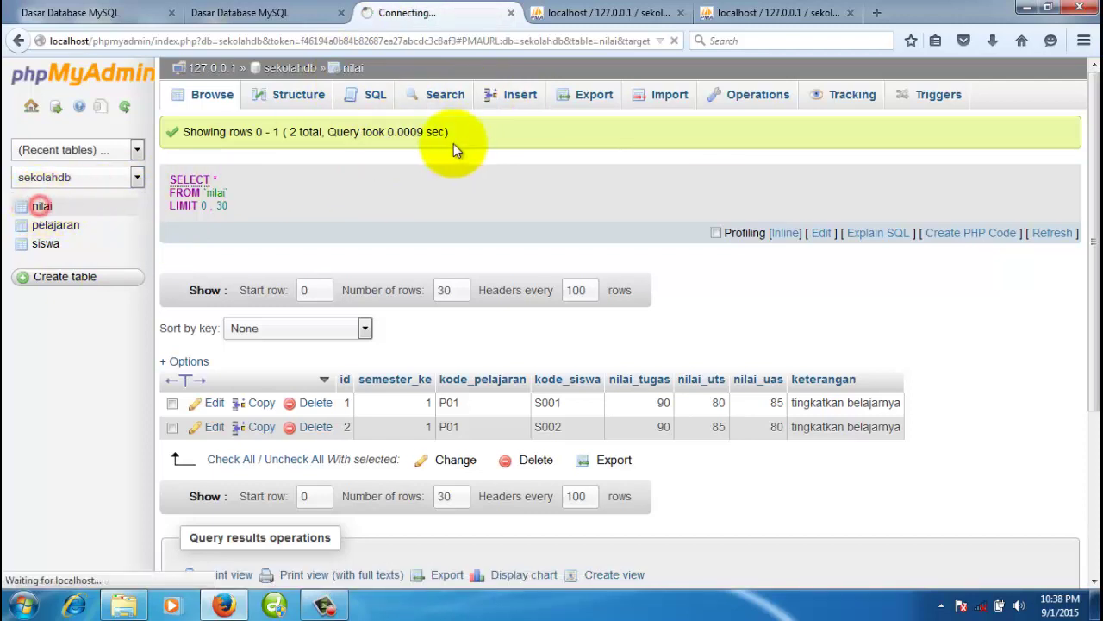
Open the nilai Insert form with entry forms for 5 rows
left_click(519, 99)
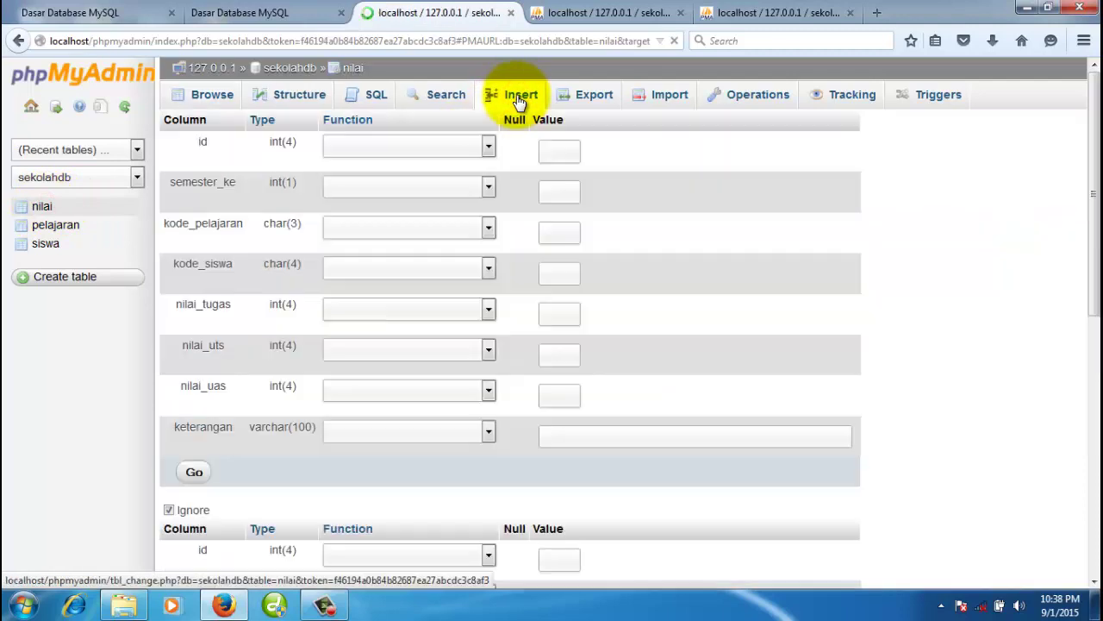
left_click_drag(1096, 229, 1078, 492)
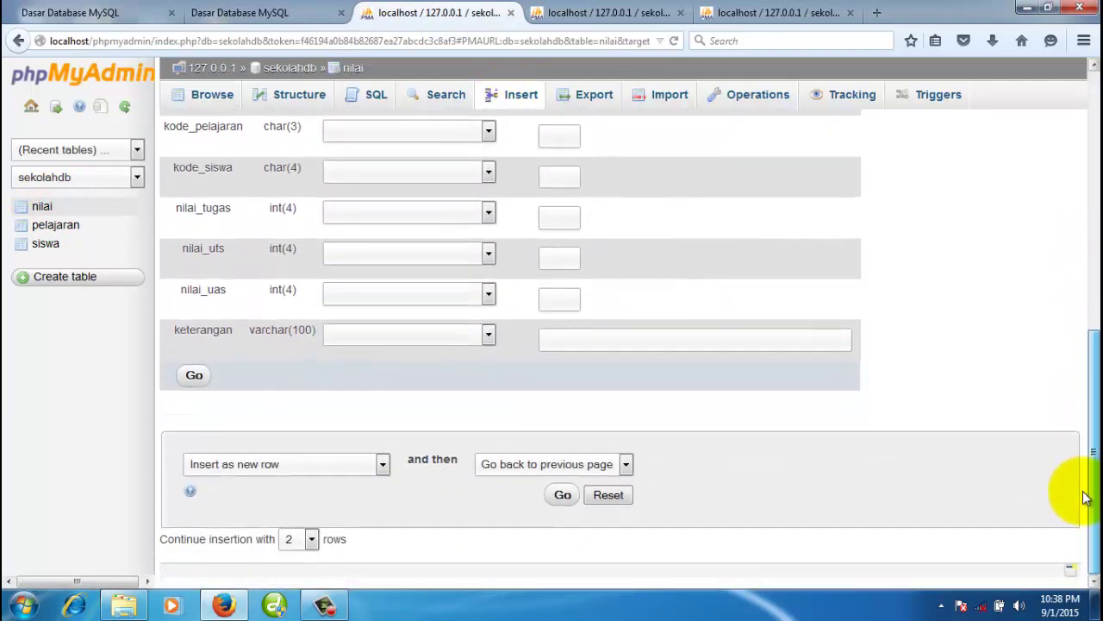
left_click(308, 543)
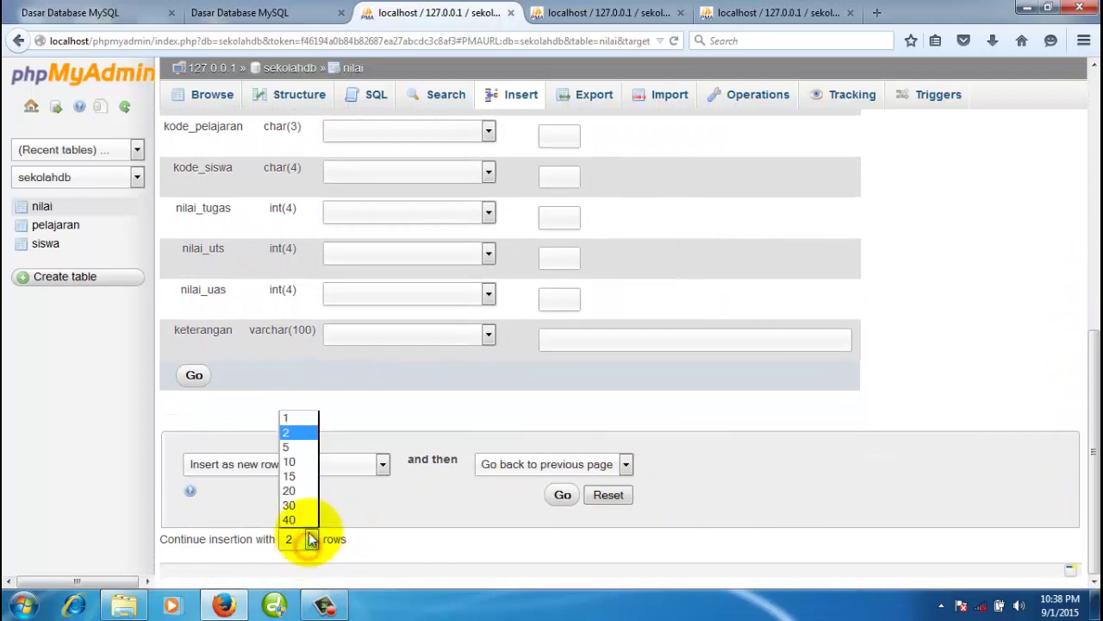
left_click(300, 449)
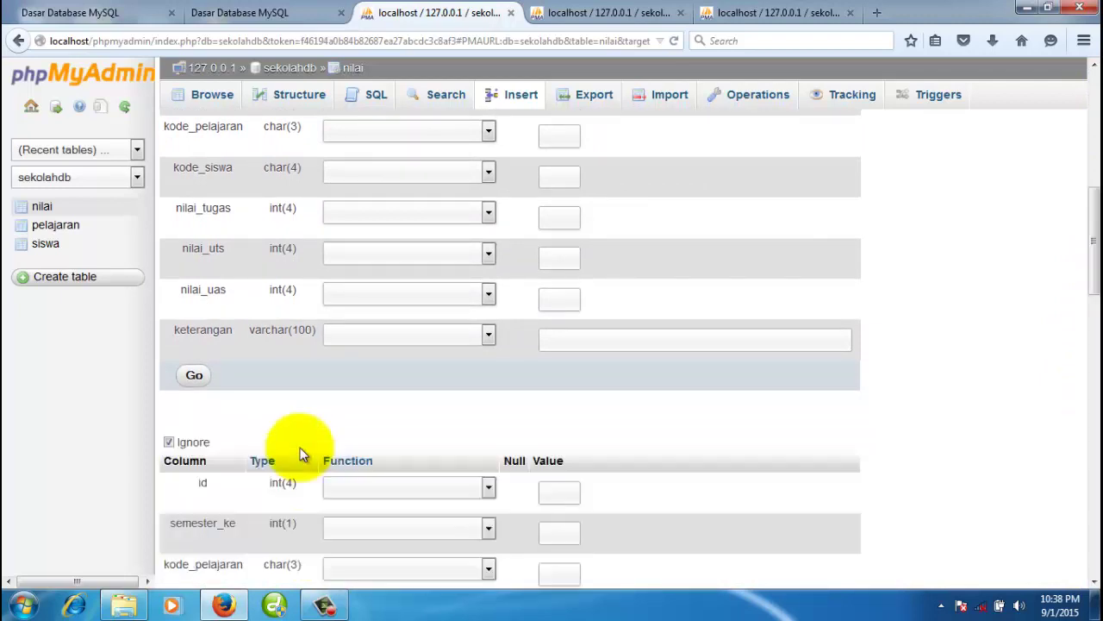
left_click_drag(1093, 274, 1086, 74)
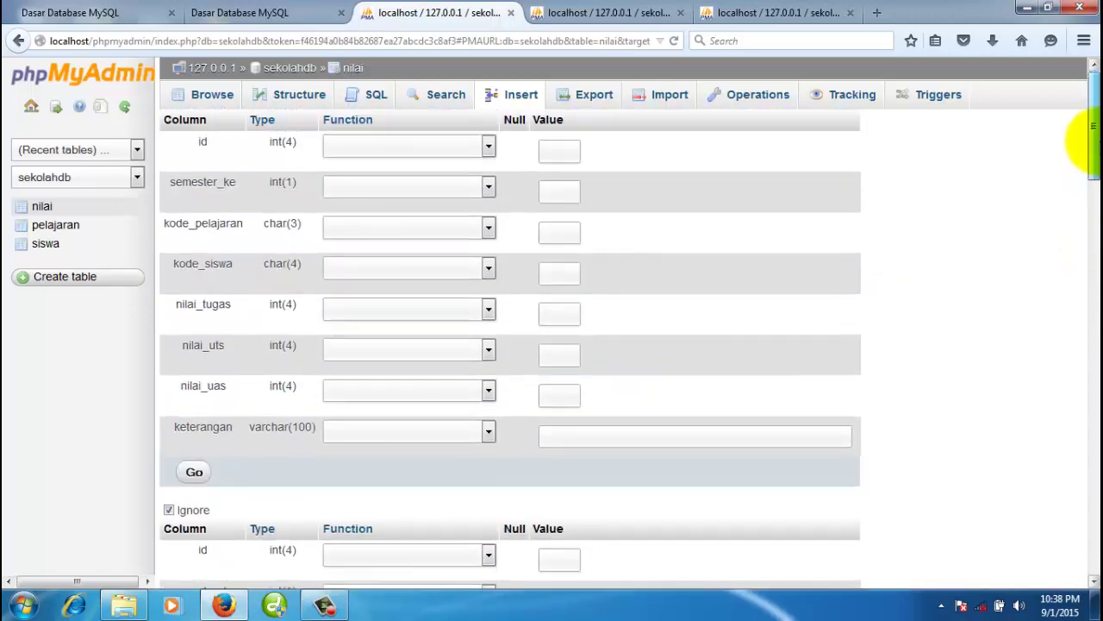
Enter semester 1, P01, student S003 and scores 85 and 85 in the first row
left_click(562, 151)
left_click(556, 196)
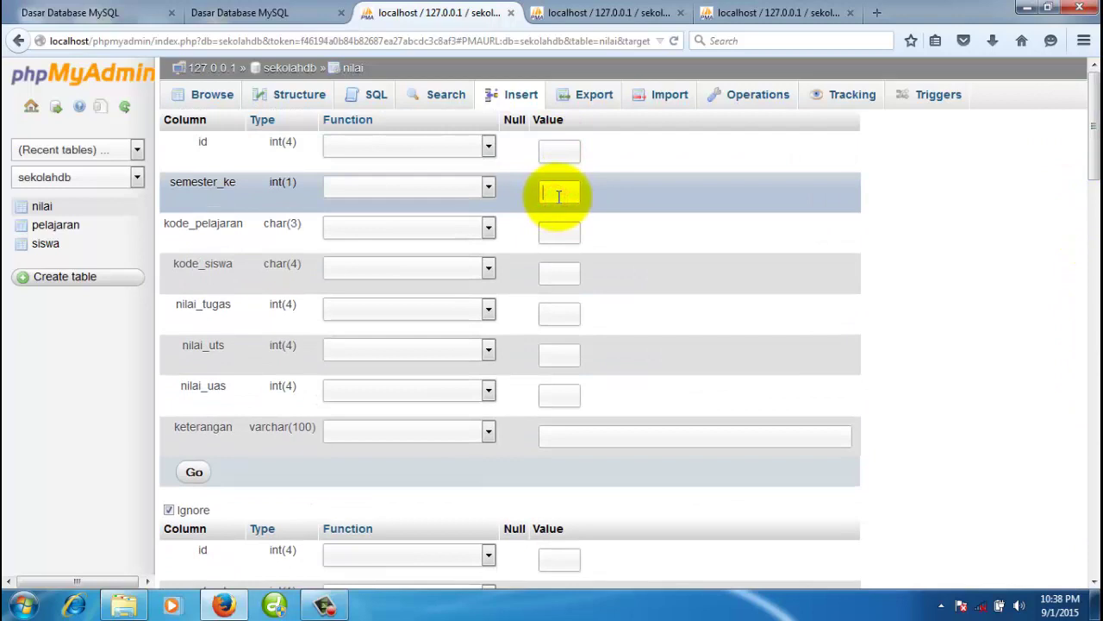
type("1")
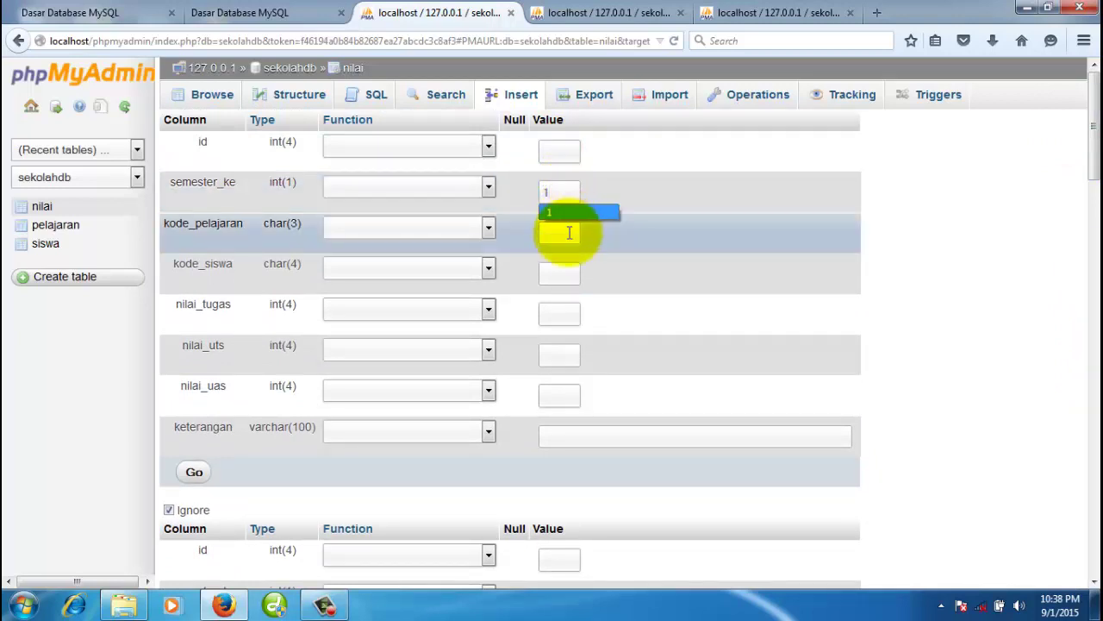
left_click(567, 233)
type("P01")
left_click(566, 274)
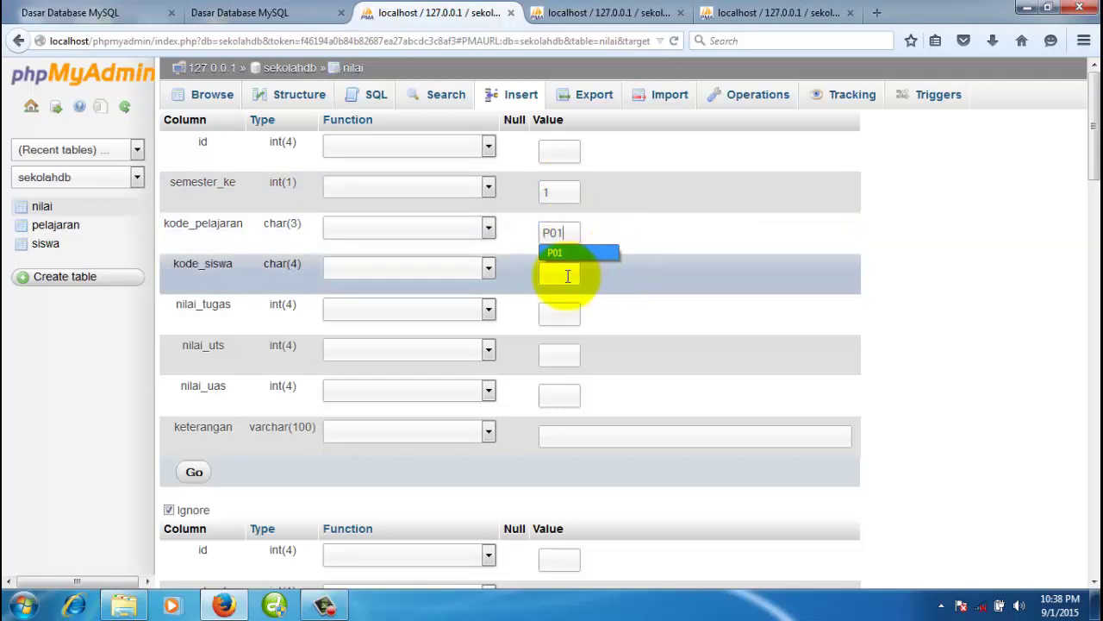
type("S003")
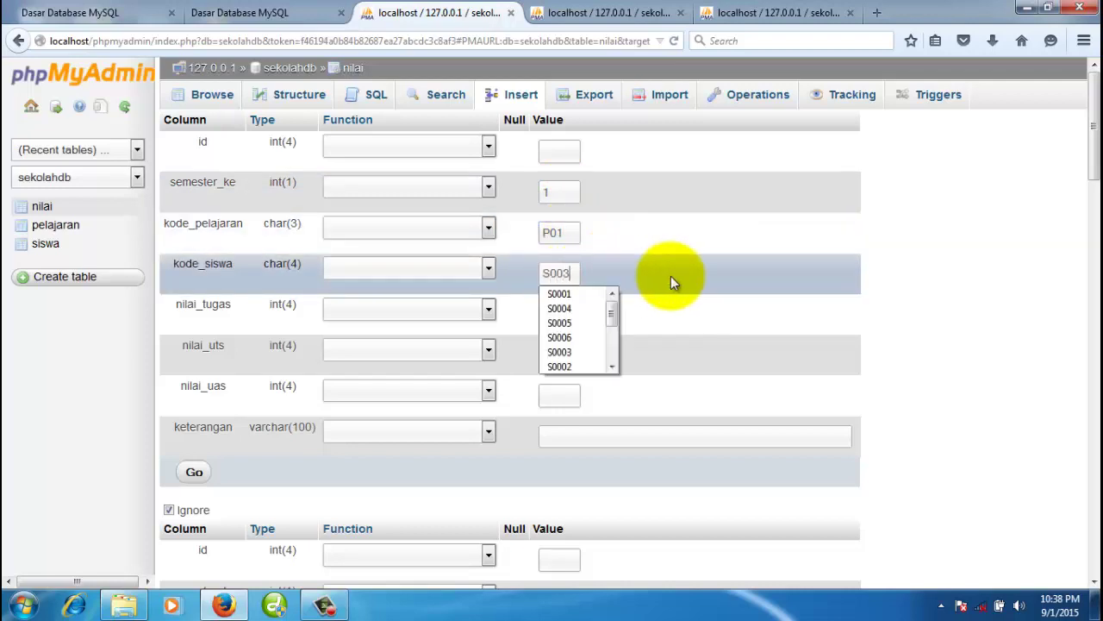
key("Escape")
left_click(562, 314)
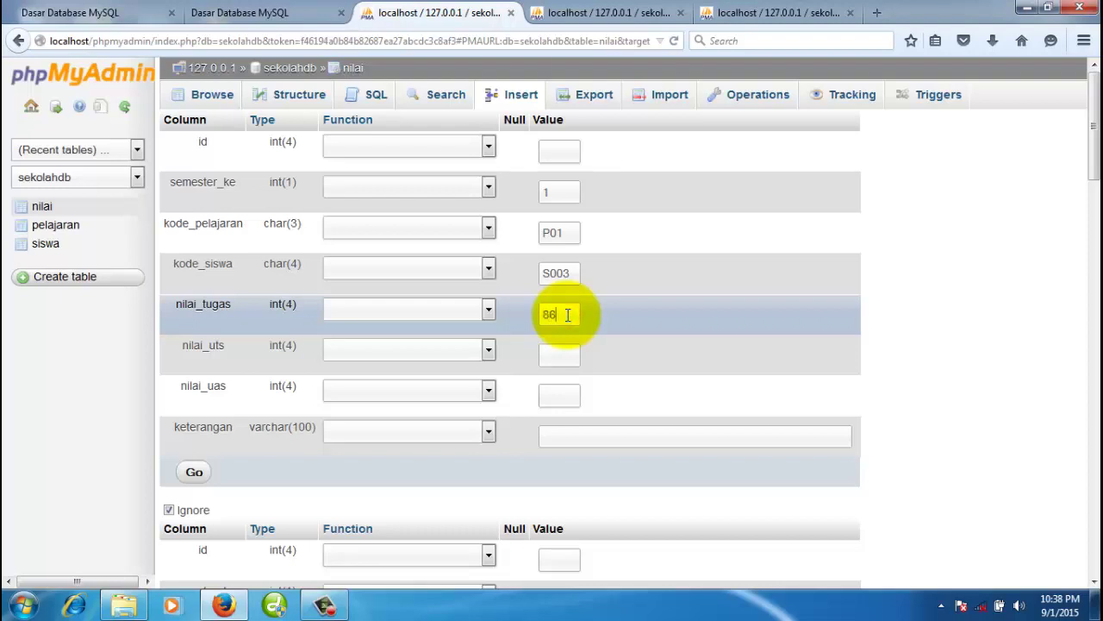
type("85")
left_click(560, 356)
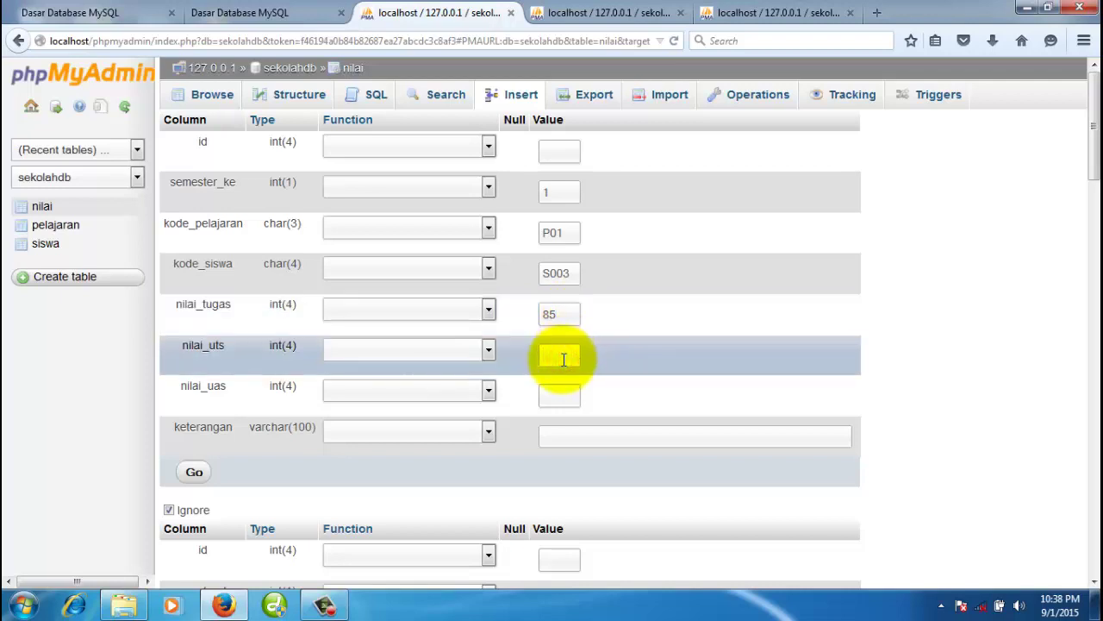
type("89")
key("BackSpace")
type("5")
Enter nilai_uas 90 and the remark 'tingkatkan belajarnya' for the first row
left_click(573, 390)
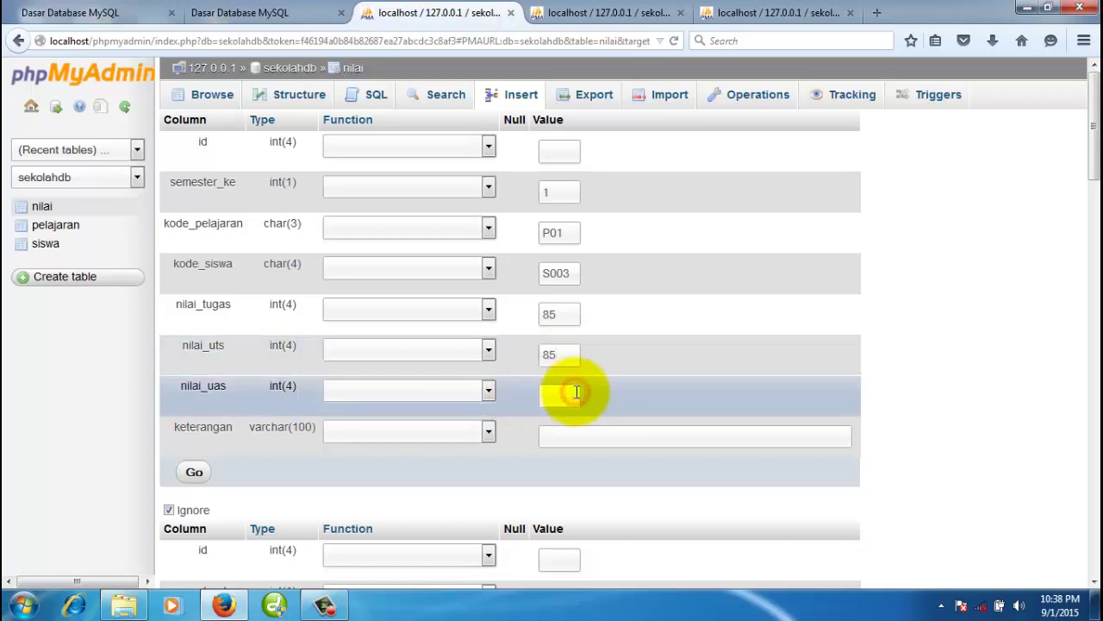
type("90")
left_click(556, 433)
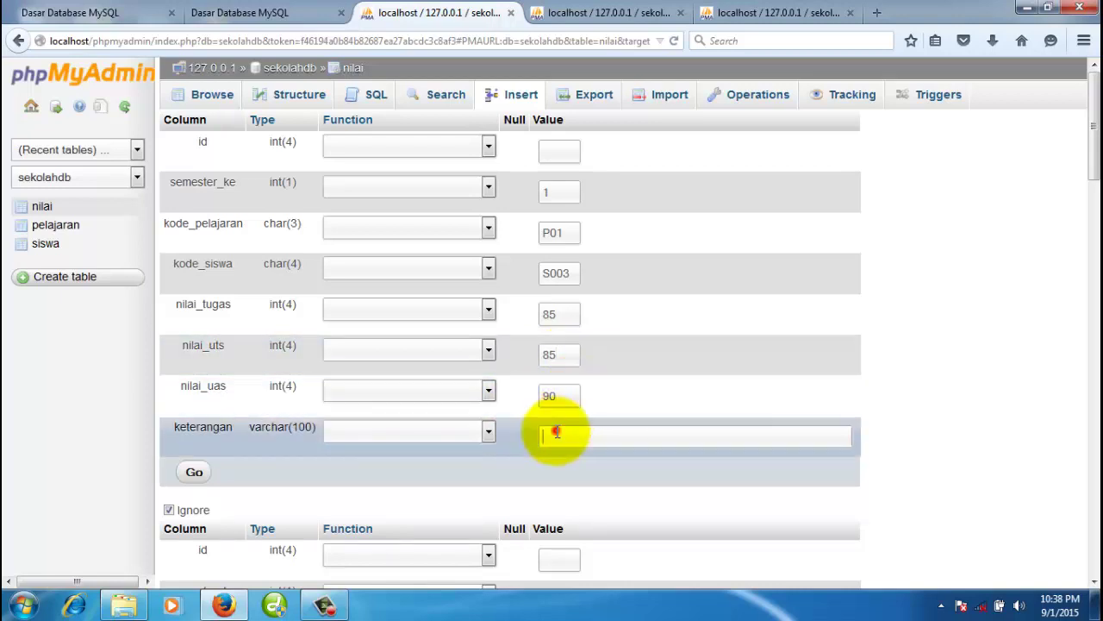
type("t")
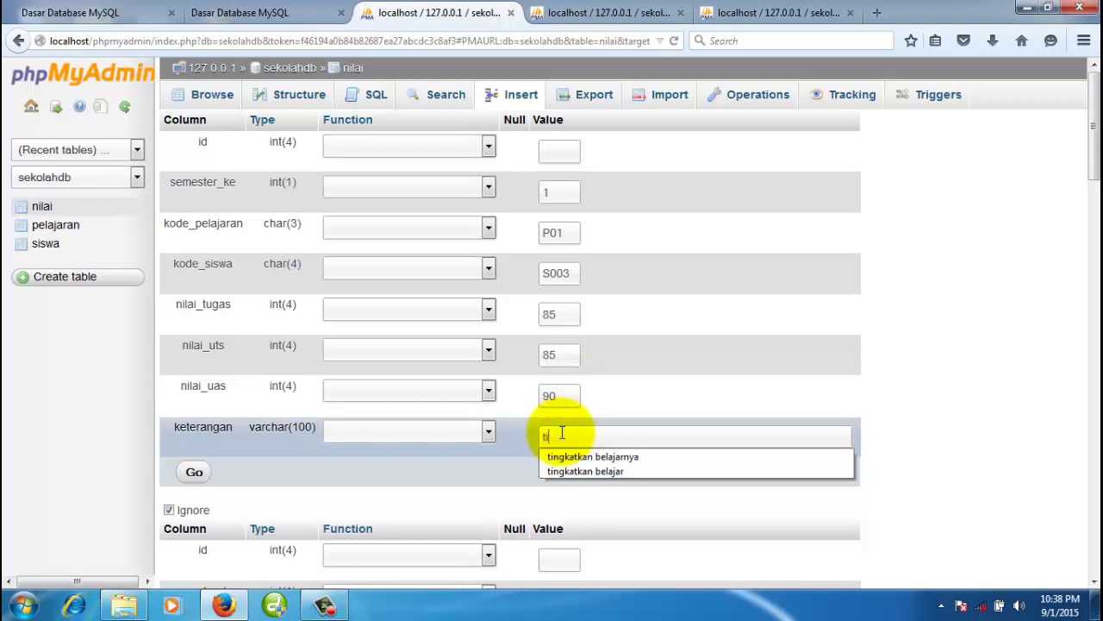
type("ingkatkan belajarnya")
left_click(985, 327)
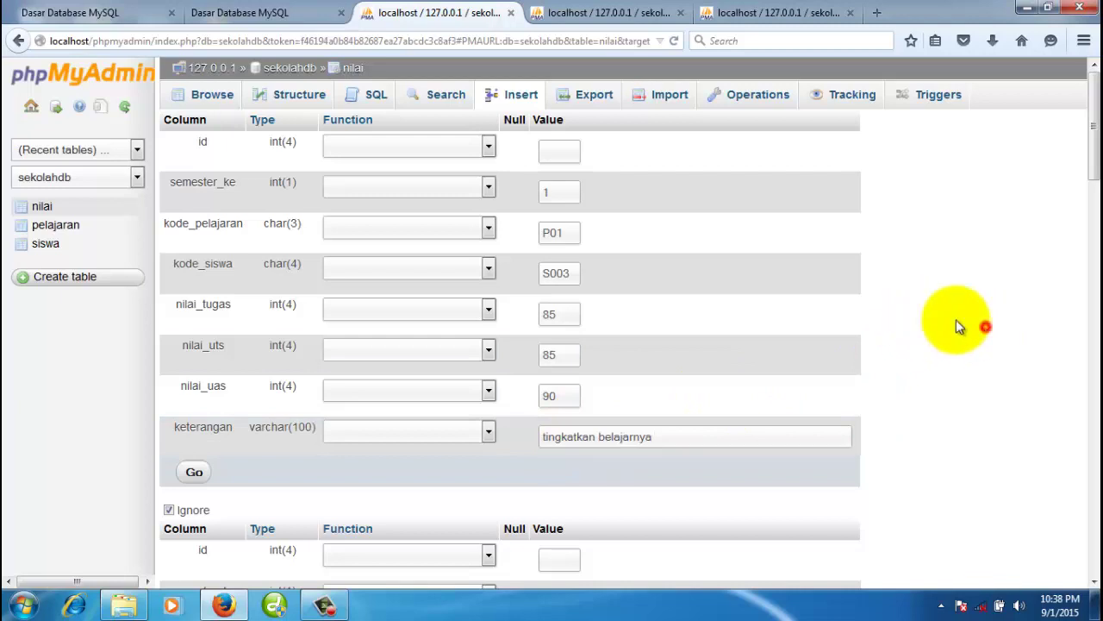
left_click_drag(565, 236, 529, 231)
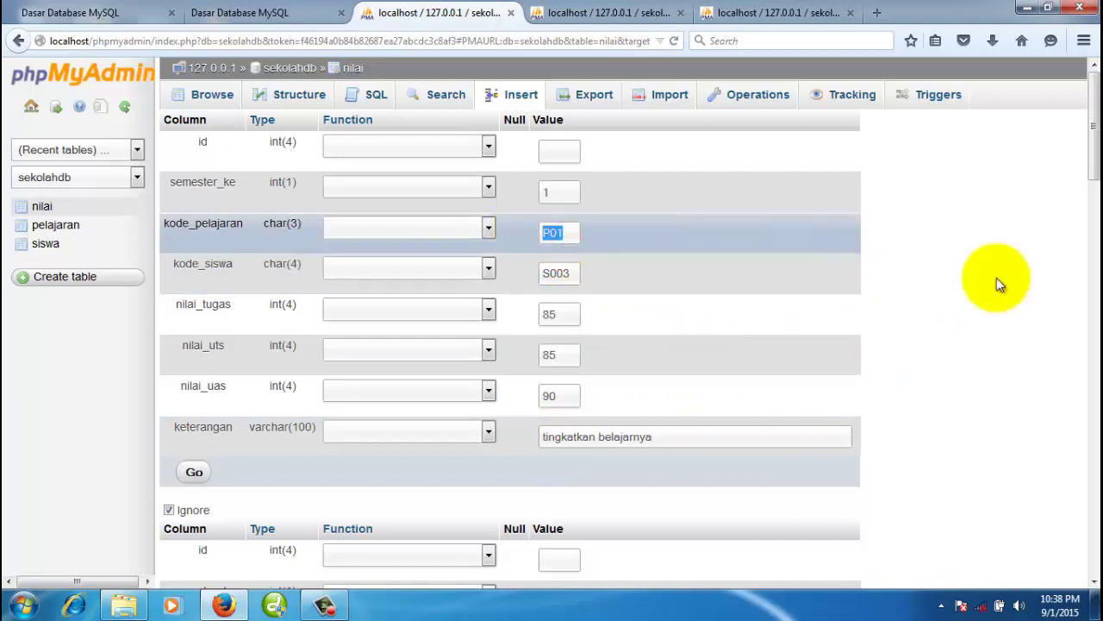
left_click_drag(1093, 172, 1091, 221)
left_click(561, 365)
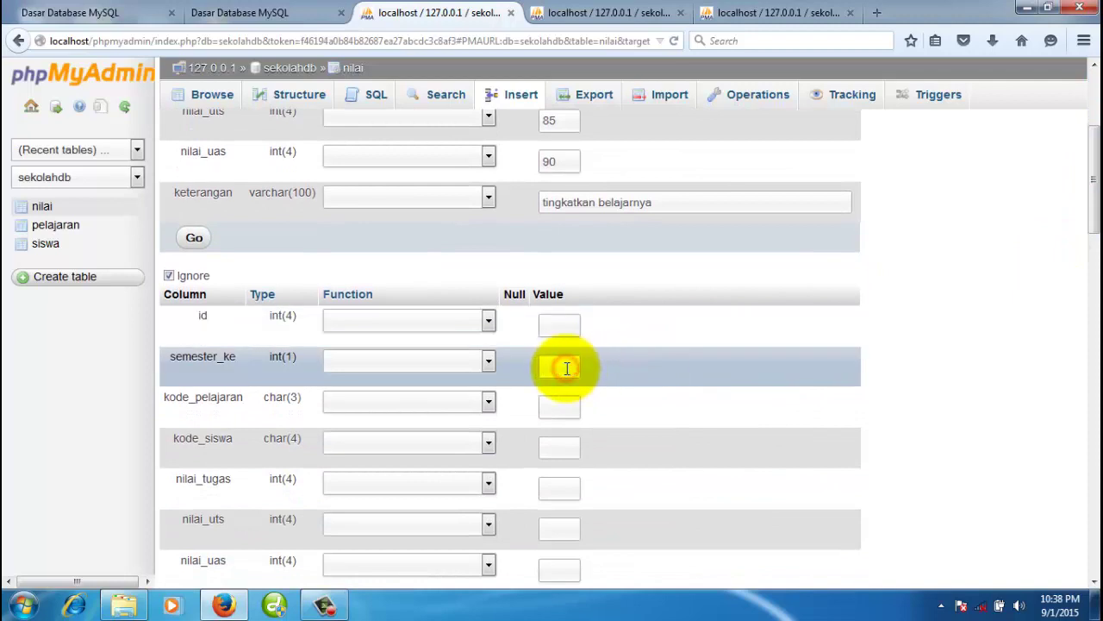
Enter semester 1, course P01 and student S004 in the second row
type("1")
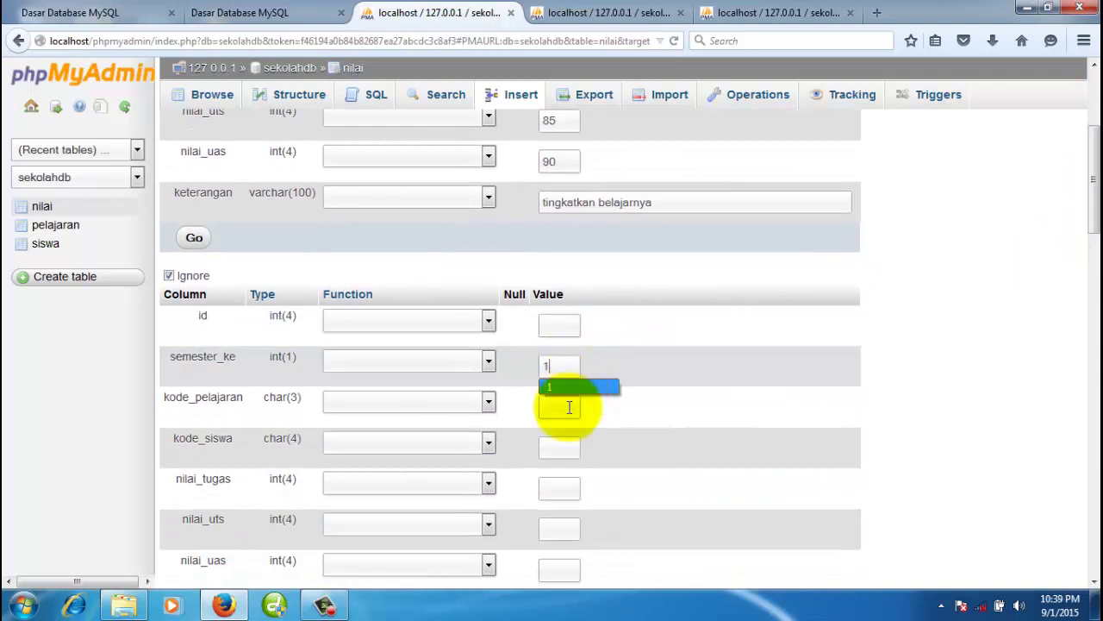
left_click(560, 409)
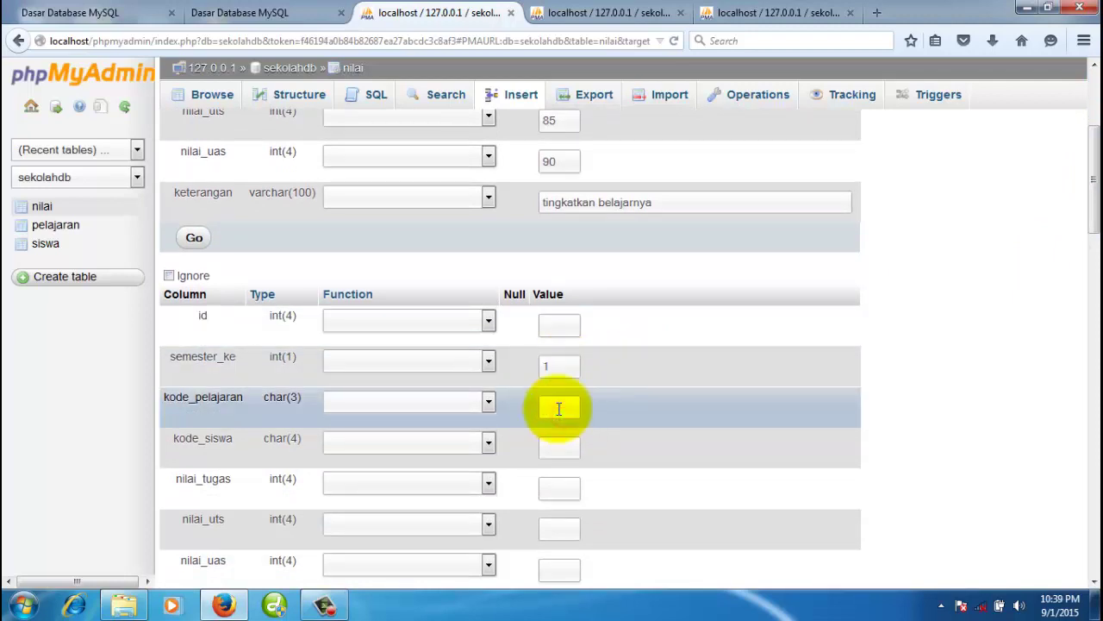
type("P02")
key("BackSpace")
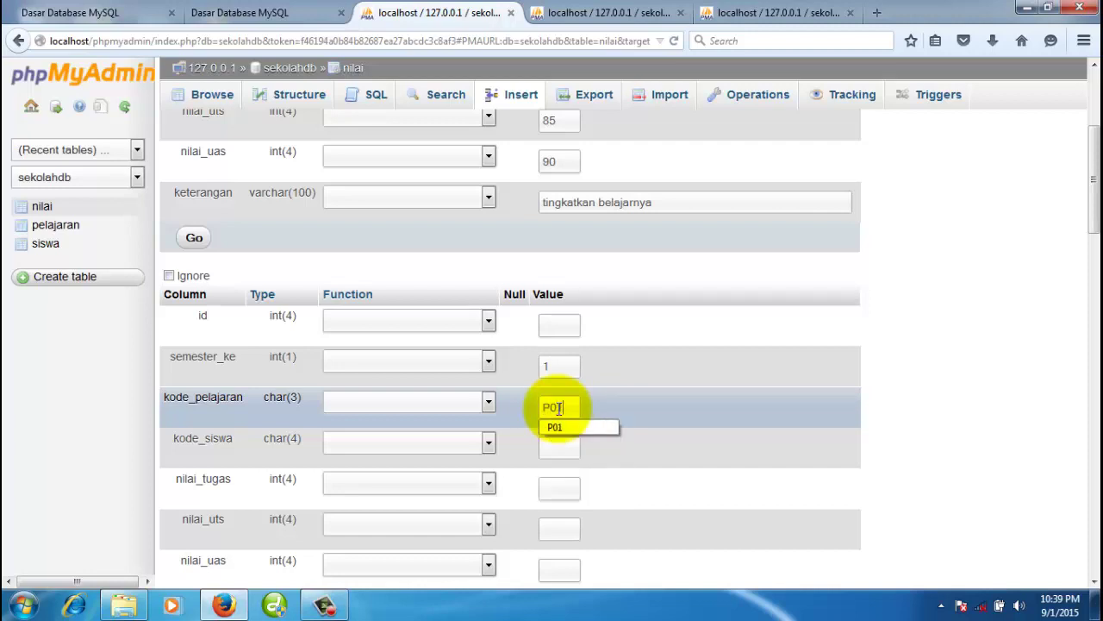
type("1")
left_click(558, 451)
type("S")
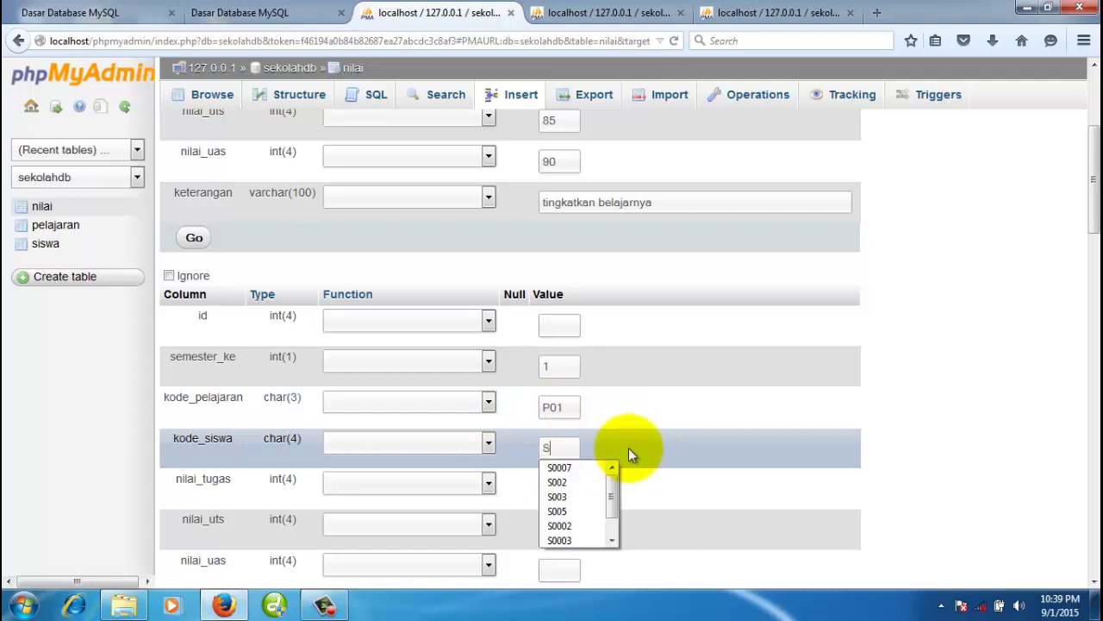
type("004")
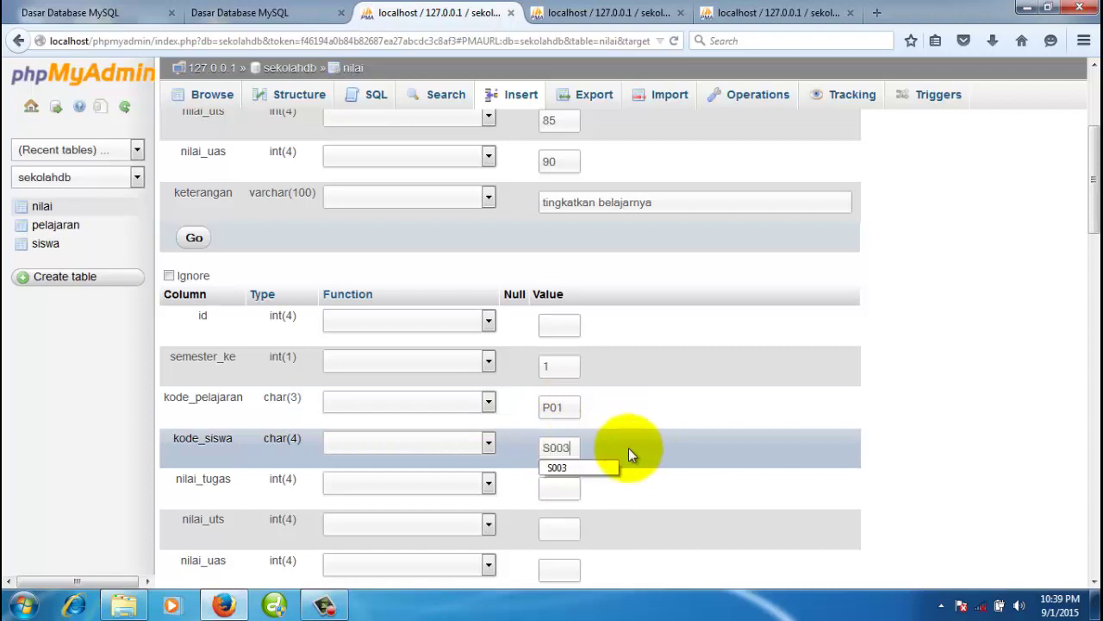
Enter scores 90, 80, 85 and the remark 'tingkatkan belajarnya' for the second row
left_click(556, 487)
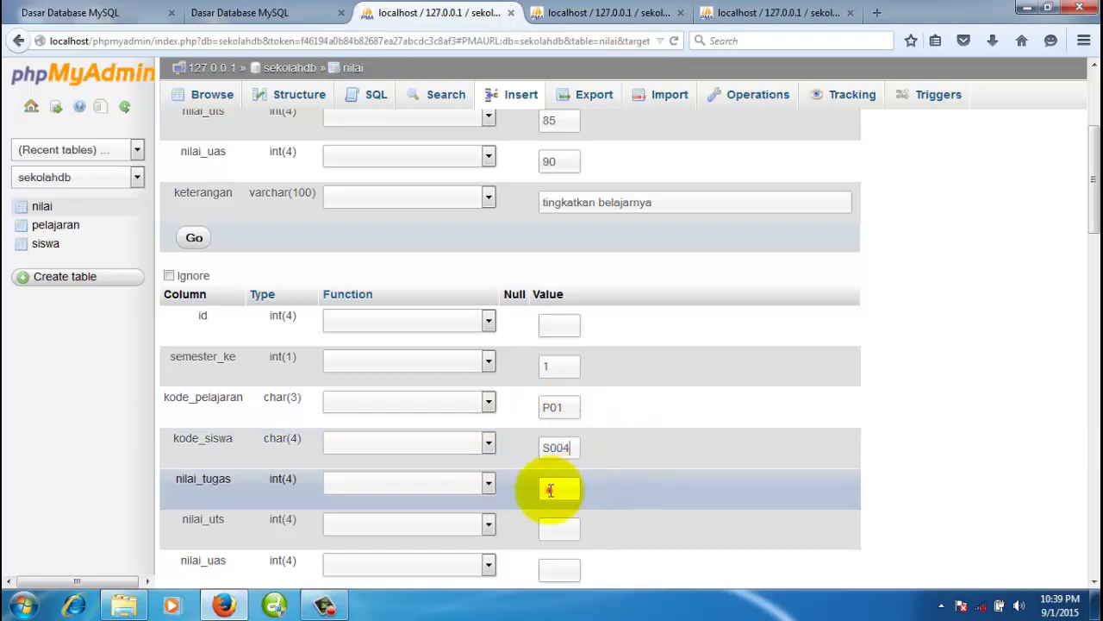
type("90")
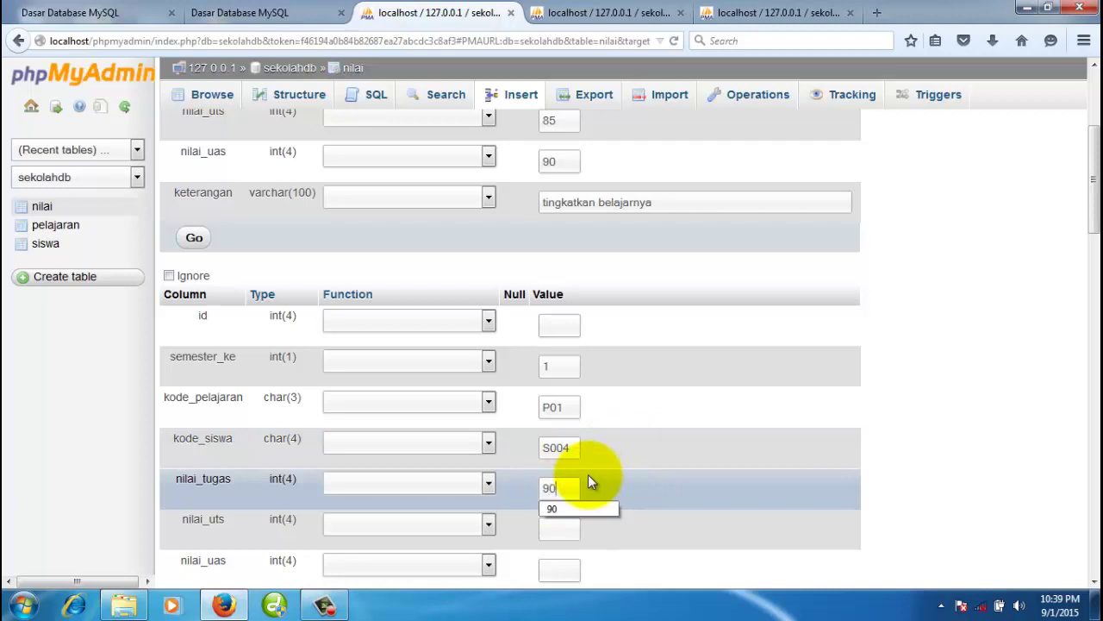
left_click(559, 531)
type("80")
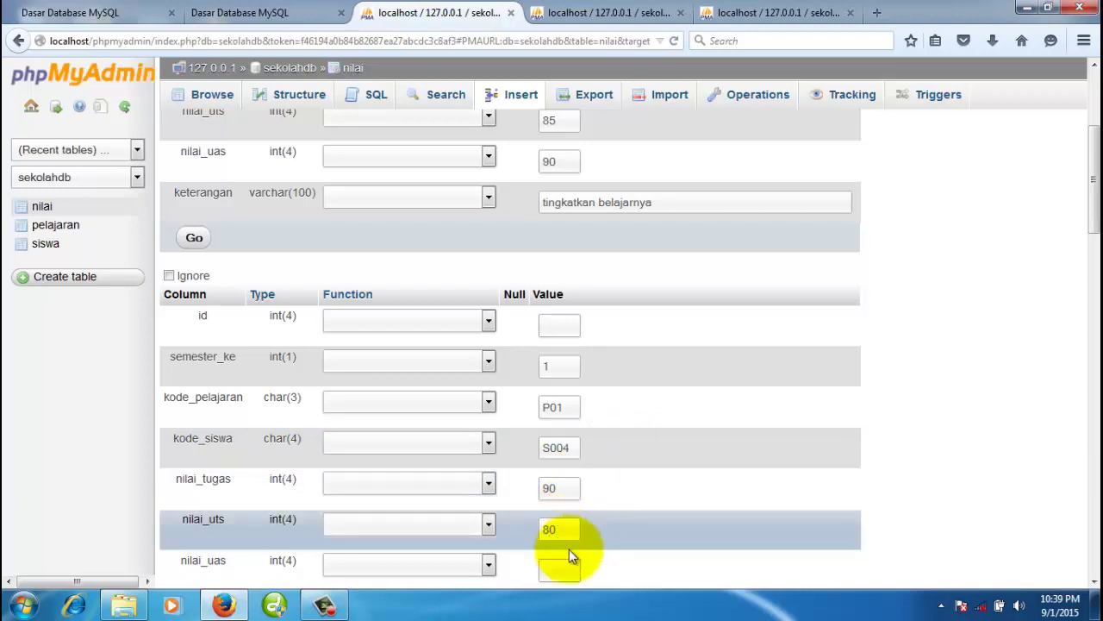
left_click(558, 568)
type("85")
left_click_drag(1091, 214, 1087, 245)
left_click(698, 481)
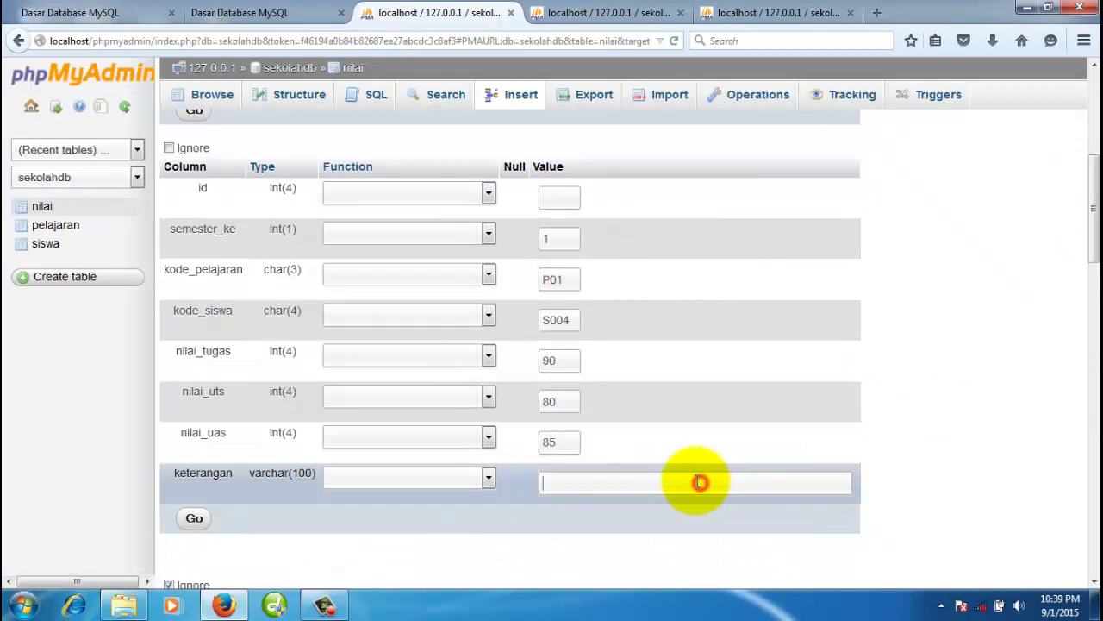
type("tingkatkan belajarnya")
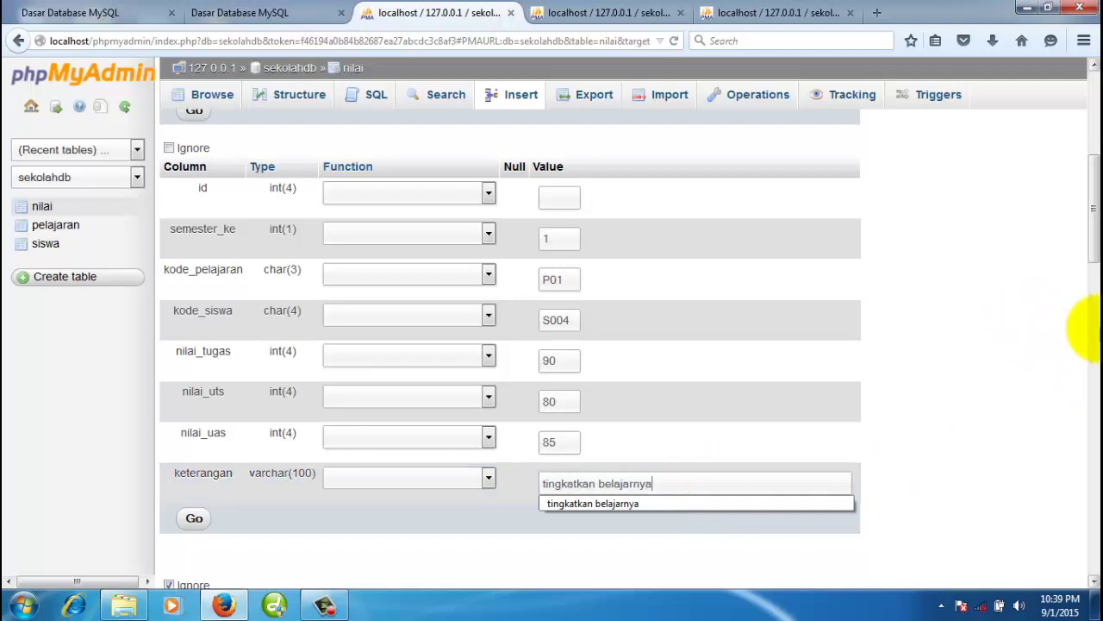
left_click(1092, 245)
left_click_drag(1092, 246, 1086, 328)
Enter semester 1, P01 and student code S005 in the third row
left_click(559, 304)
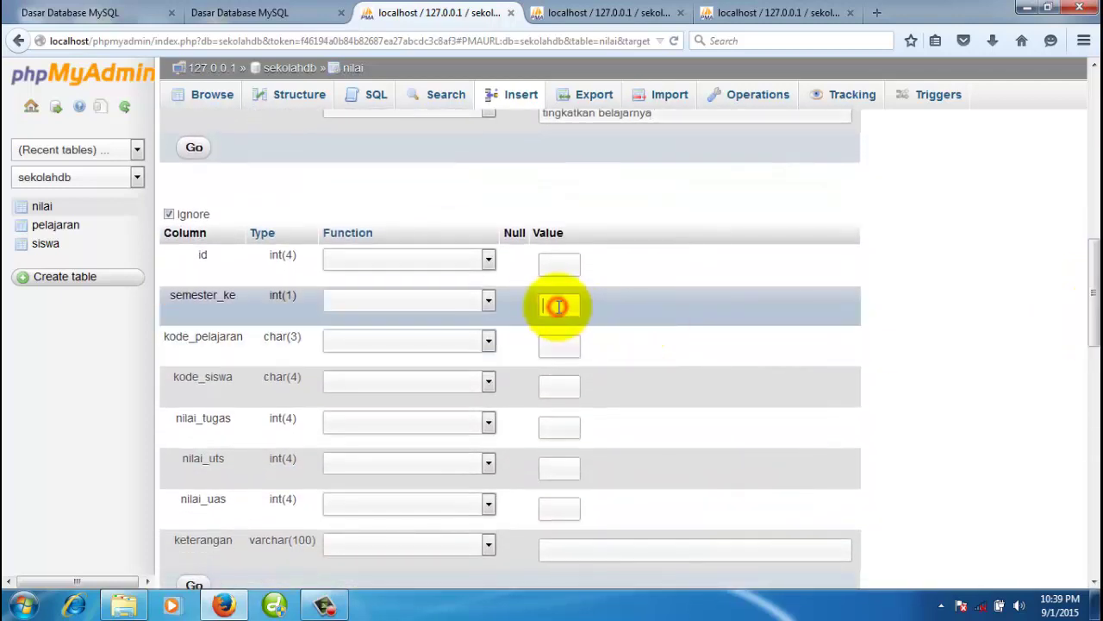
type("1")
left_click(559, 347)
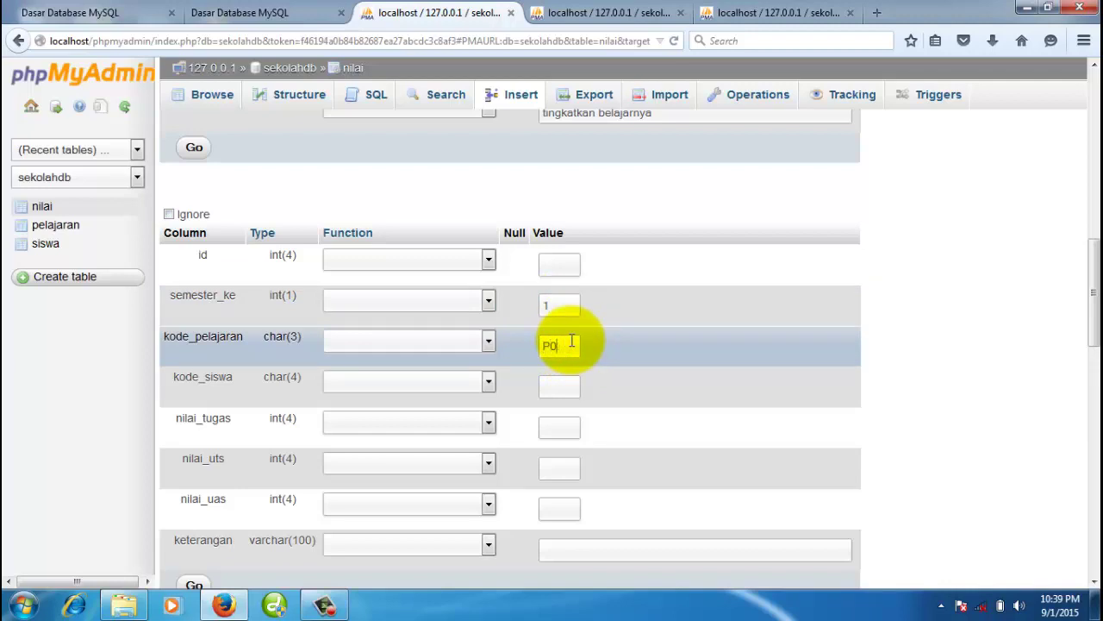
left_click(561, 387)
type("s")
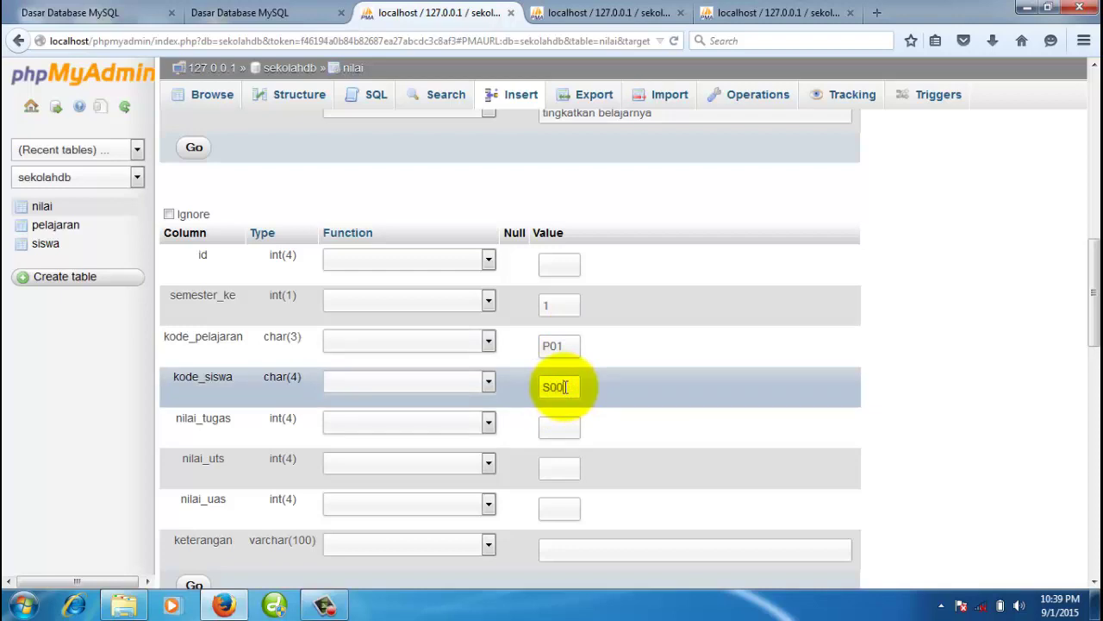
type("00")
mouse_move(1089, 314)
left_mouse_down()
mouse_move(1084, 234)
mouse_move(1093, 226)
mouse_move(1093, 308)
left_mouse_up()
left_click_drag(563, 423, 596, 425)
type("5")
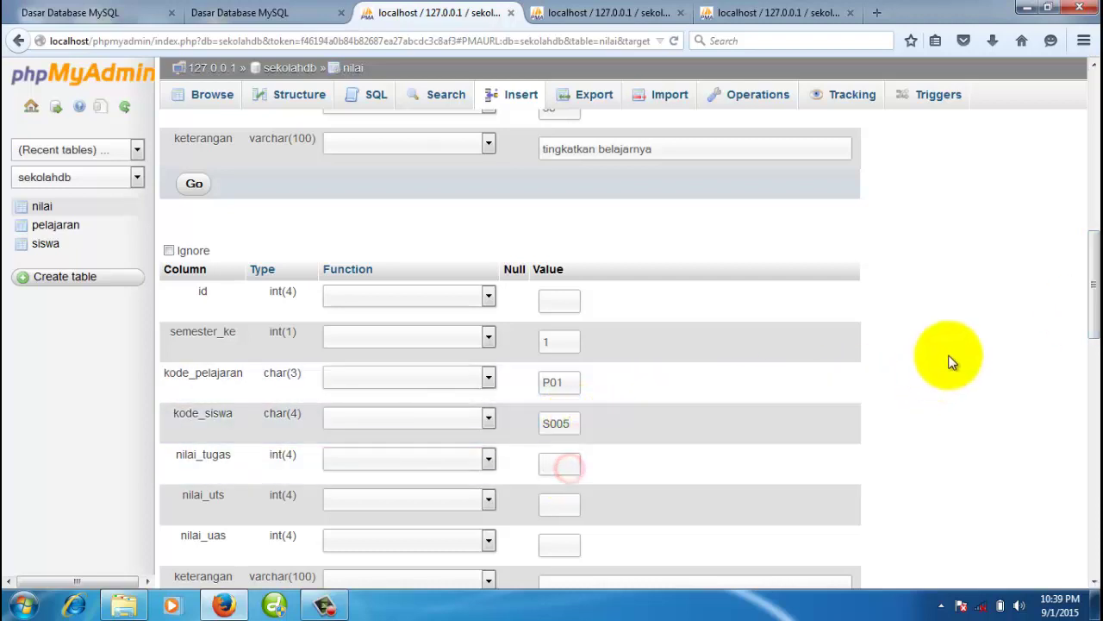
left_click_drag(1089, 319, 1090, 341)
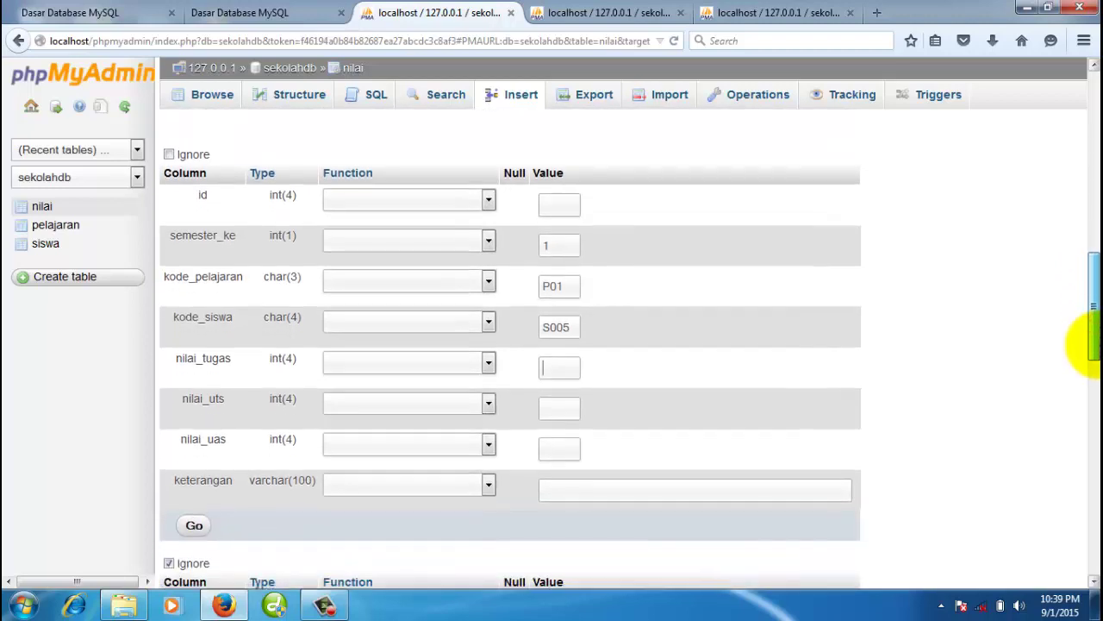
Enter scores 90, 95, 95 and the remark 'pinter deh' for the third row
key("Tab")
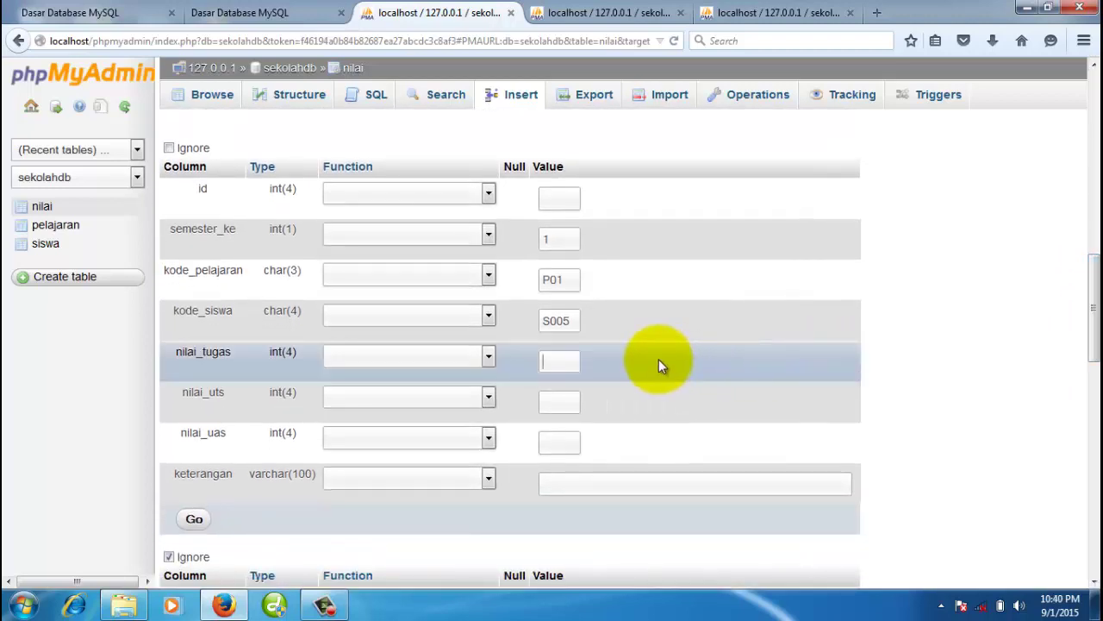
type("9073")
key("BackSpace")
key("BackSpace")
left_click(572, 400)
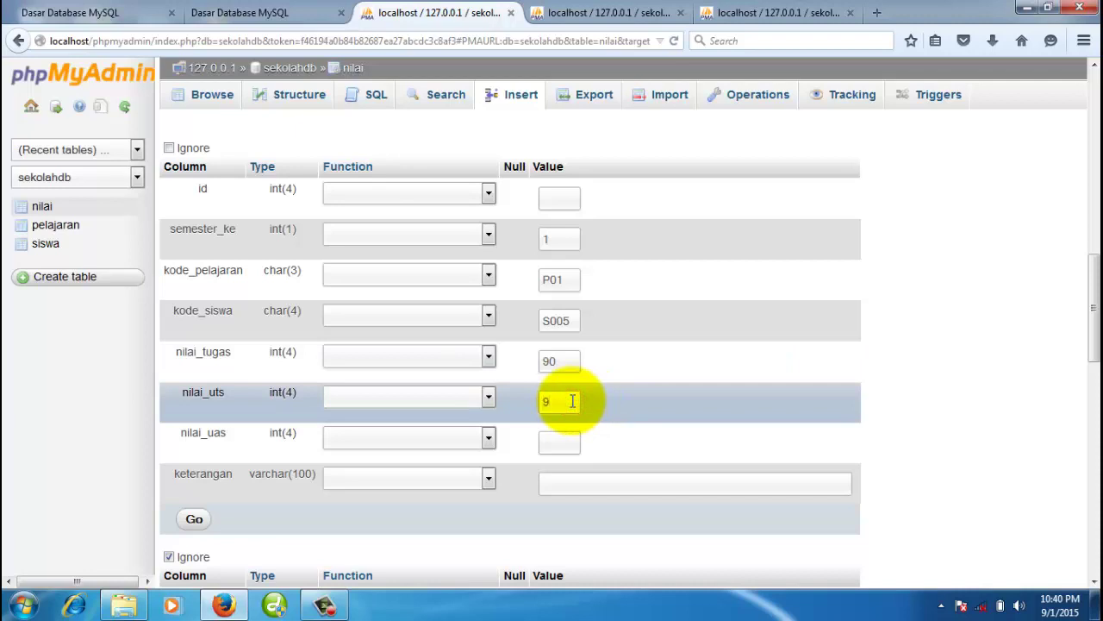
type("95")
left_click(561, 440)
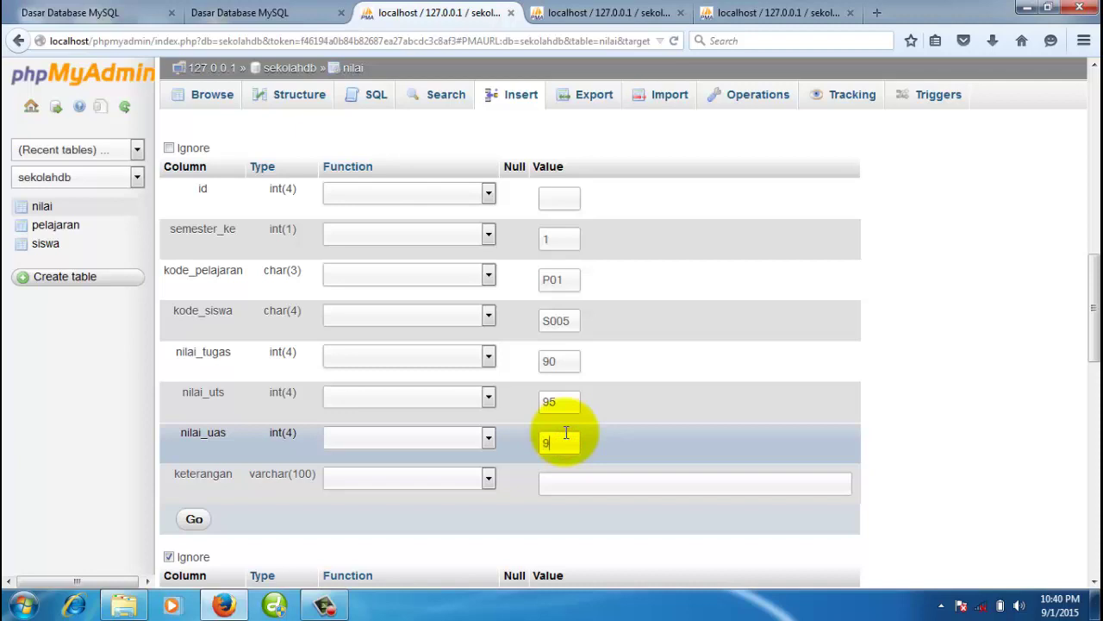
left_click(575, 476)
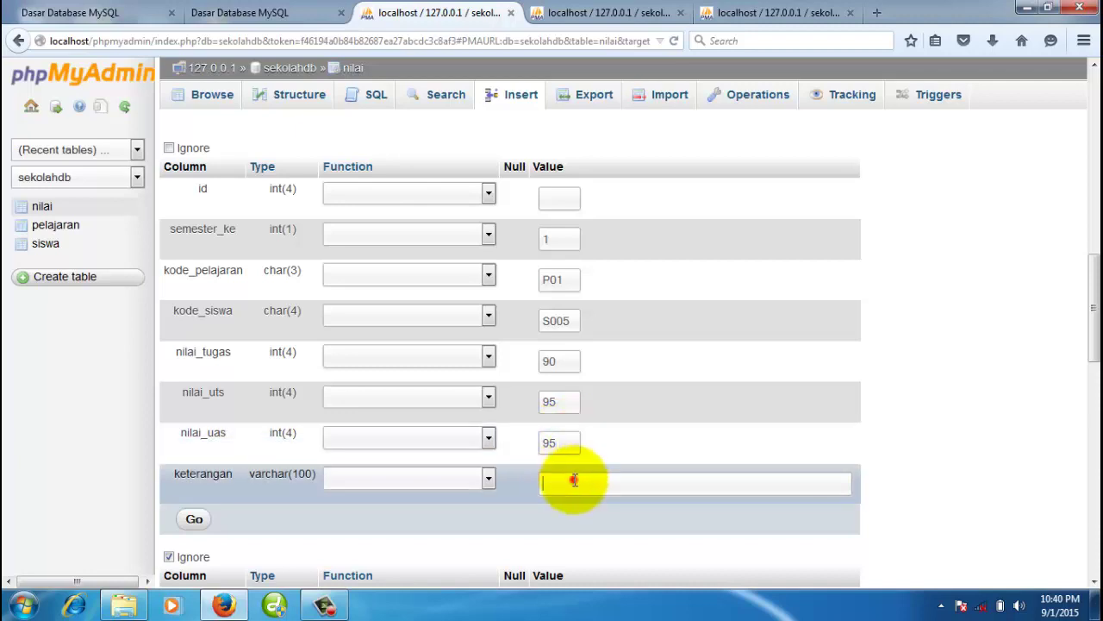
type("pin")
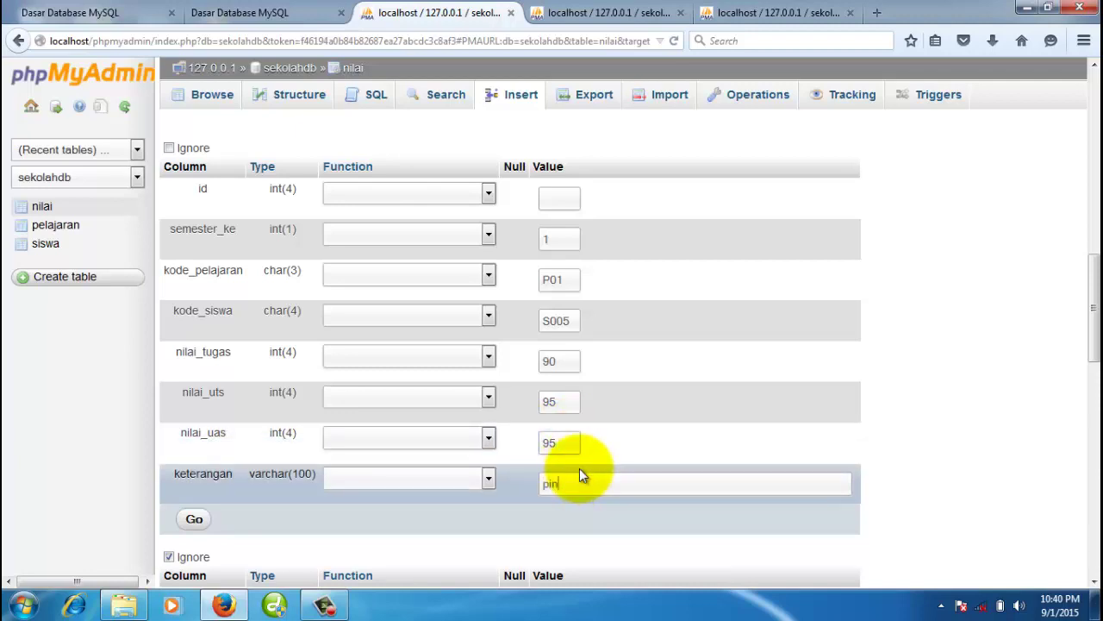
type("ter deh")
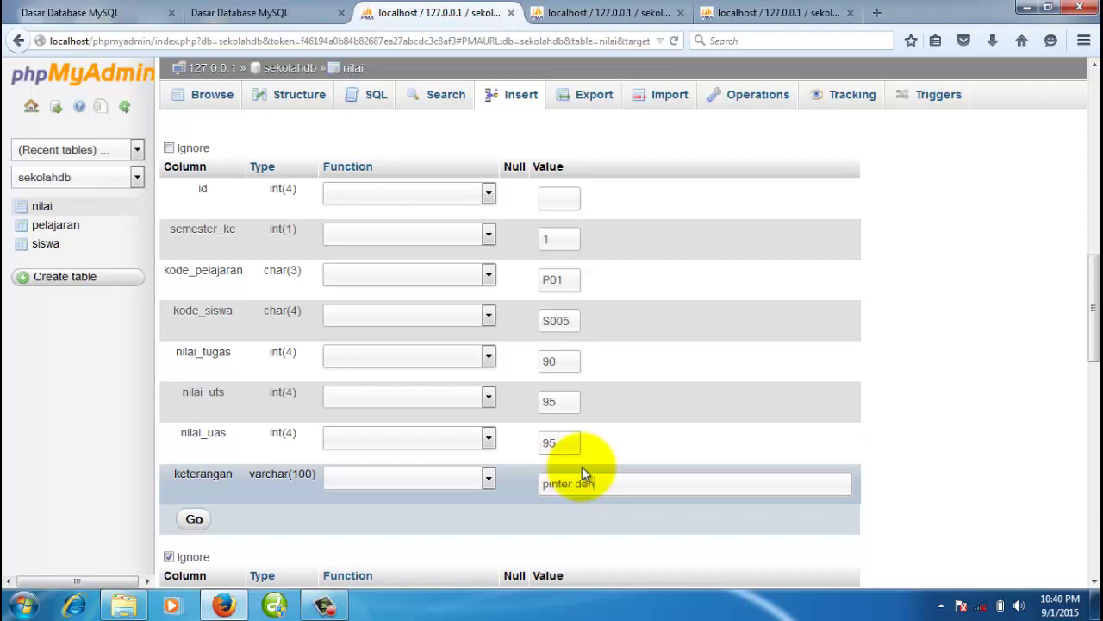
left_click(565, 320)
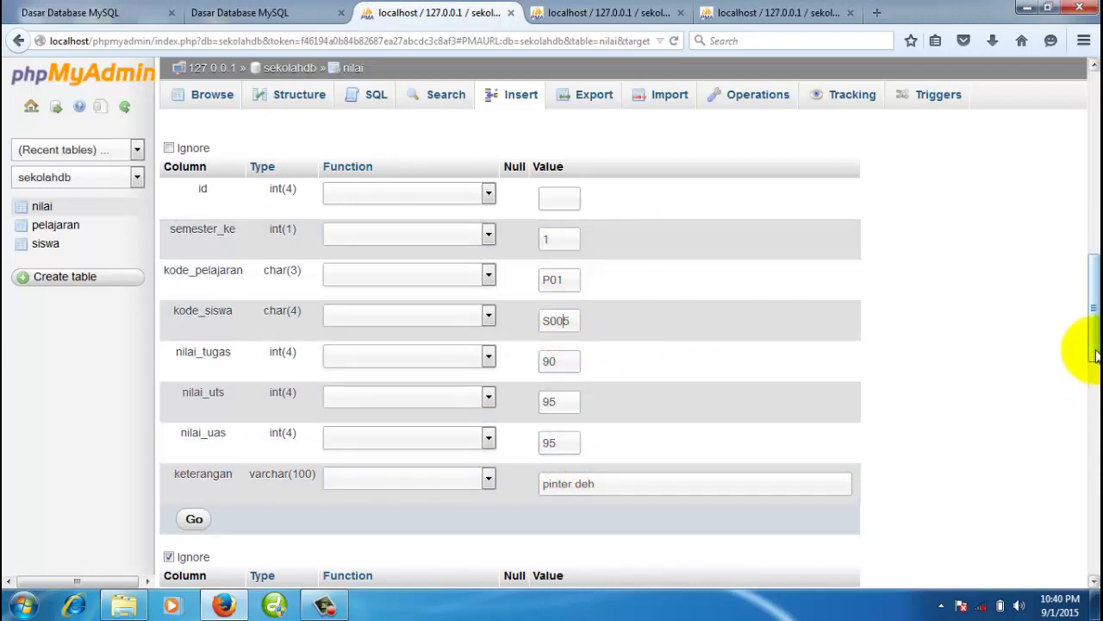
scroll(1093, 353, "down", 1)
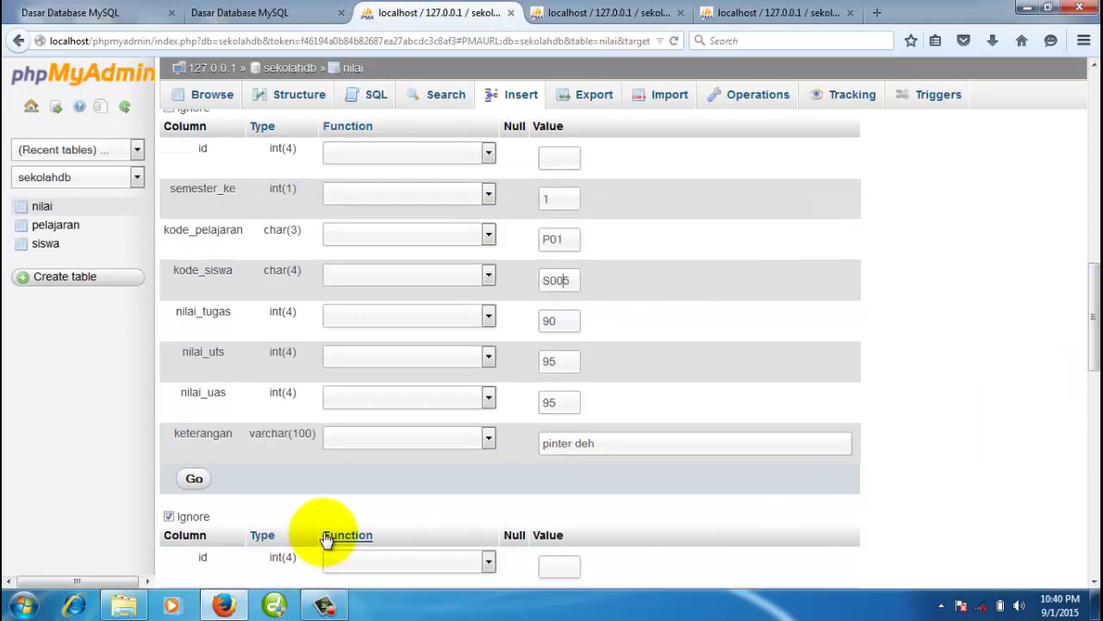
left_click_drag(1093, 349, 1091, 158)
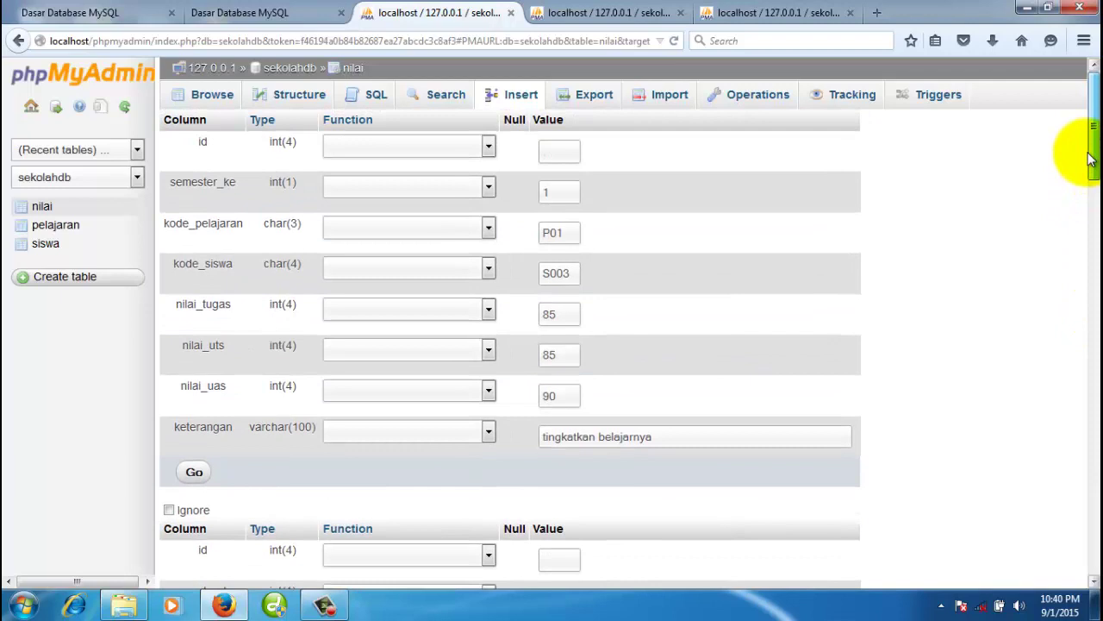
left_click_drag(1091, 157, 1090, 353)
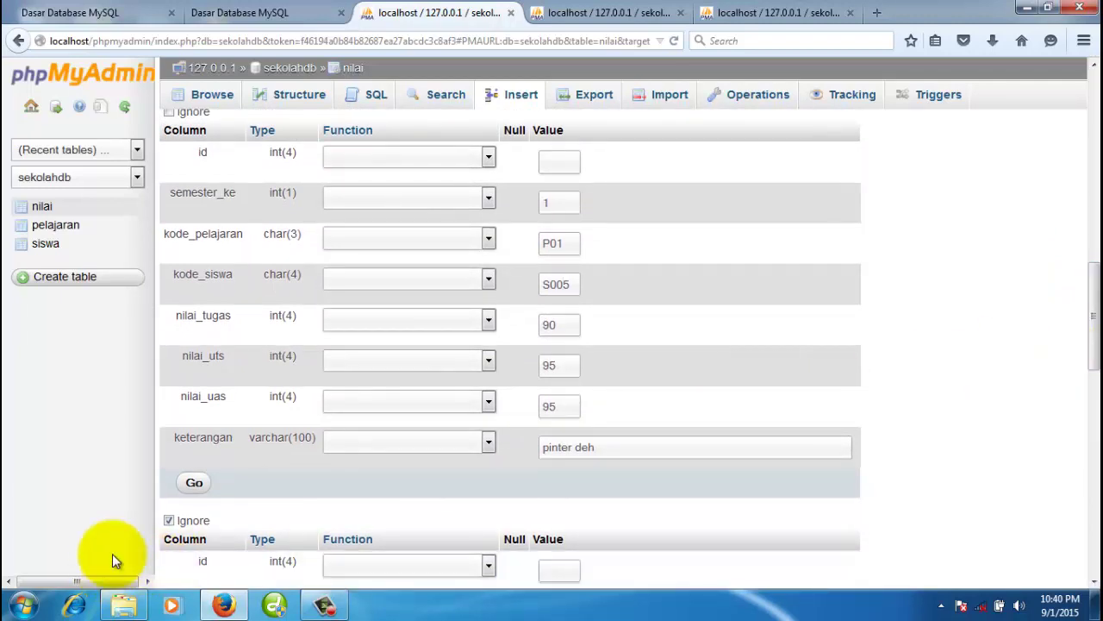
Insert the three records and browse nilai, now listing ids 1 to 5
left_click(195, 483)
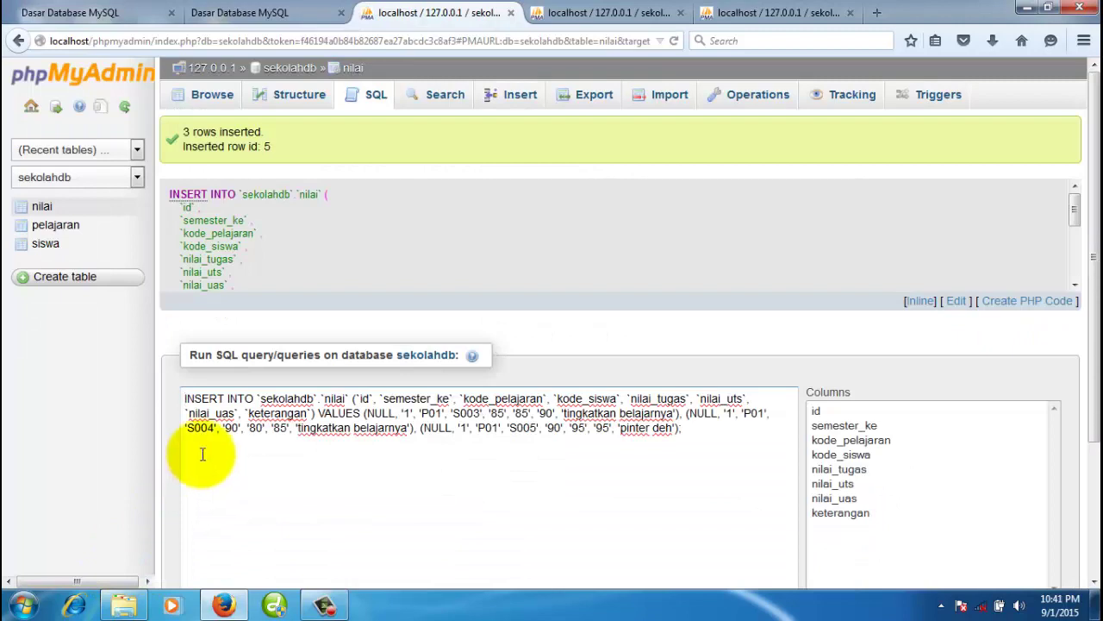
left_click(215, 97)
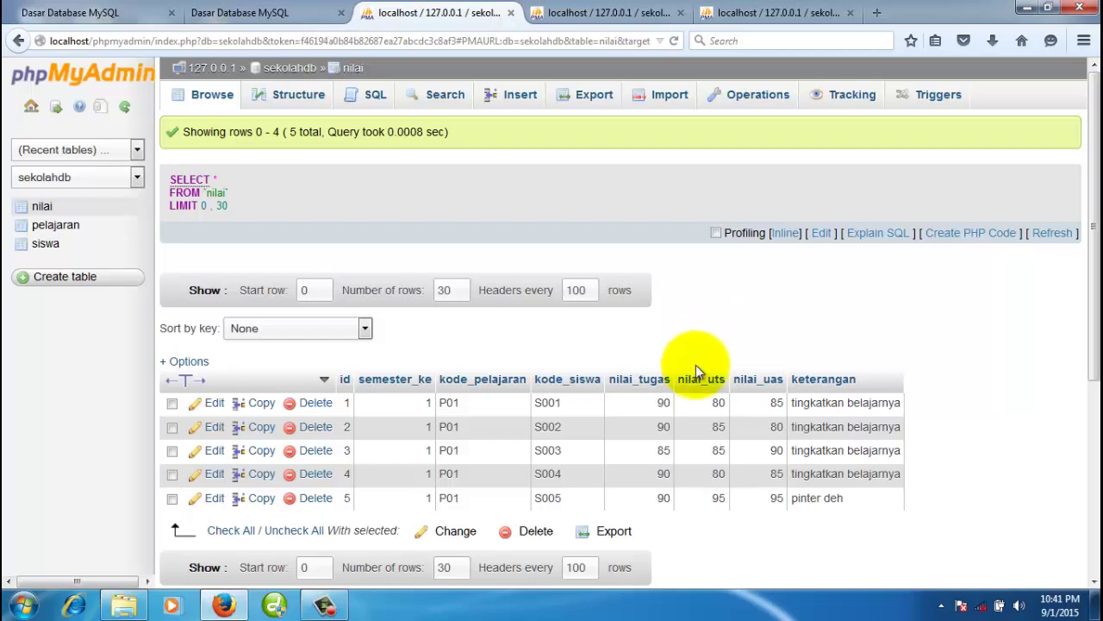
left_click(743, 325)
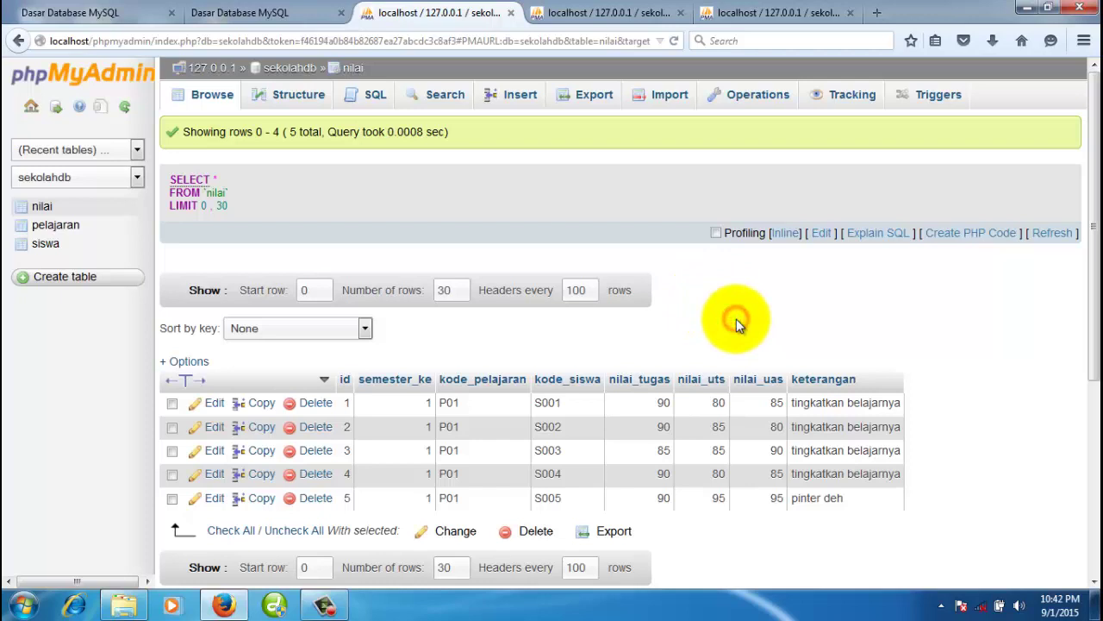
left_click(739, 12)
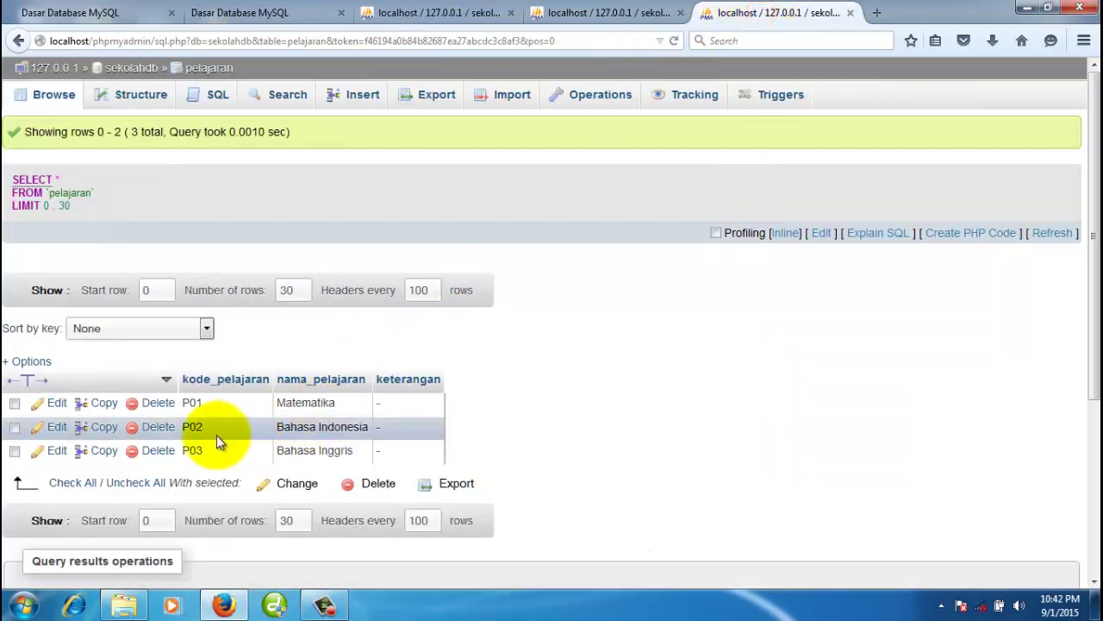
left_click(473, 15)
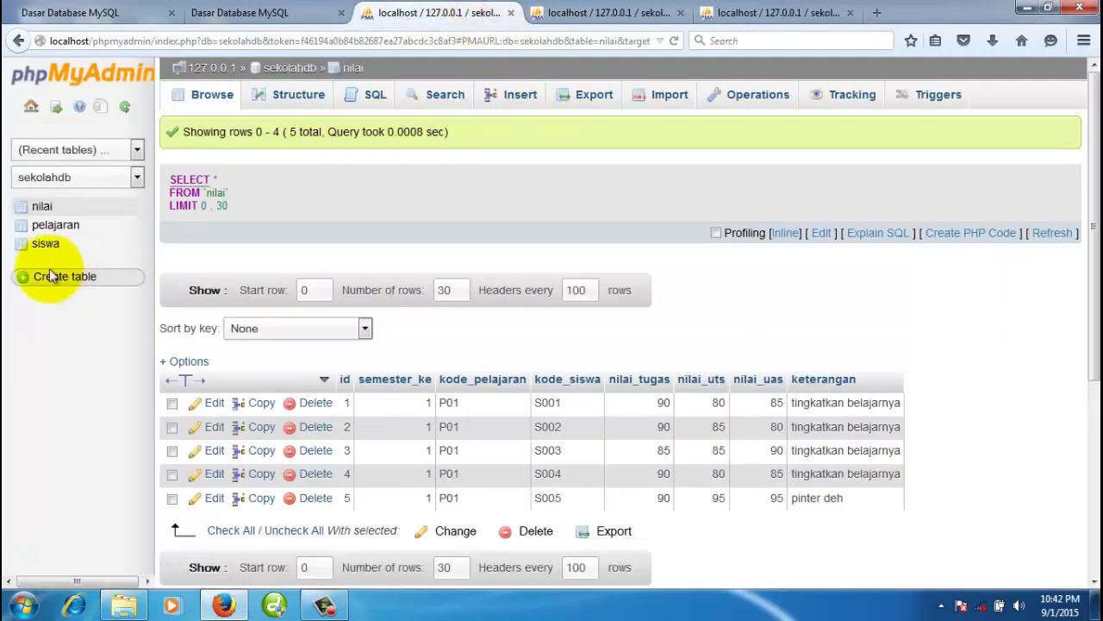
left_click(41, 208)
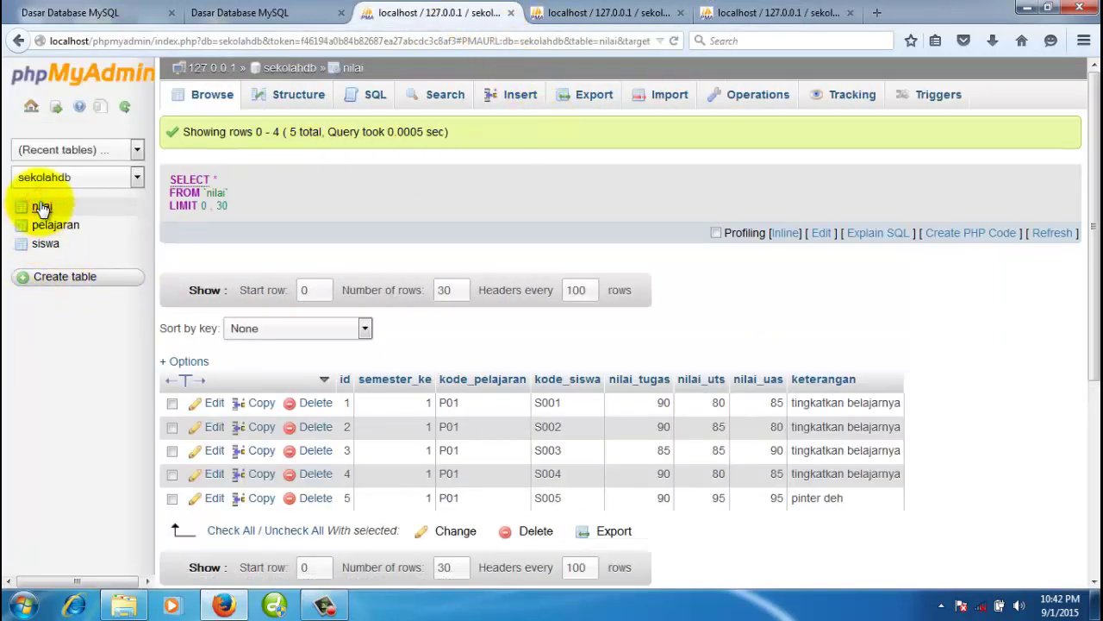
Open the nilai insert form with 2 rows and enter semester_ke 1 for the first record
left_click(521, 102)
left_click(551, 185)
type("1")
left_click(567, 234)
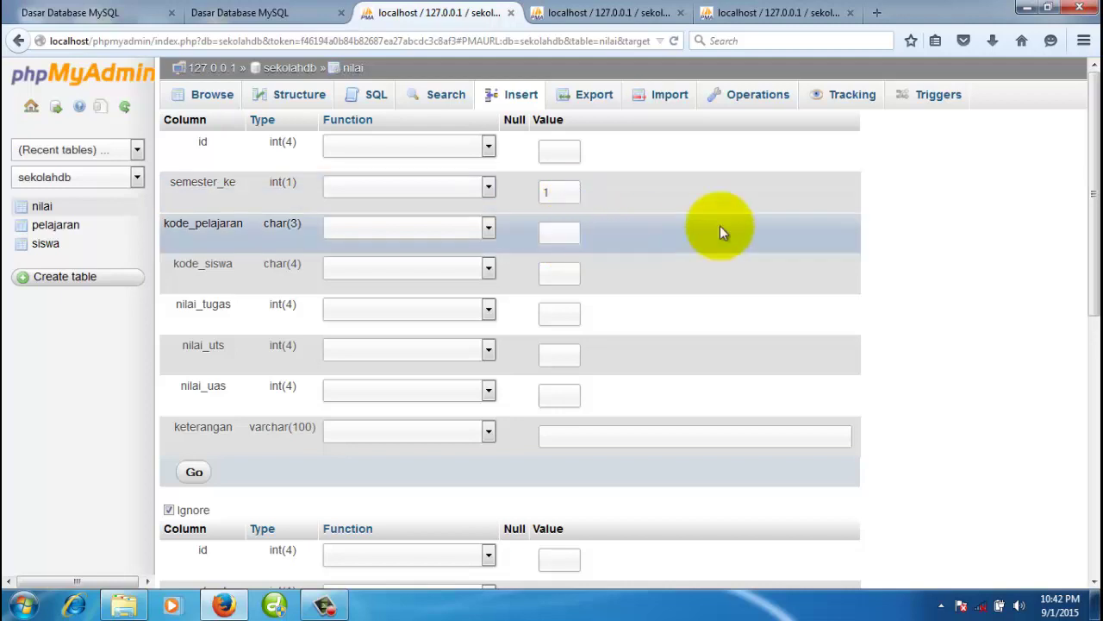
left_click_drag(1090, 234, 1069, 490)
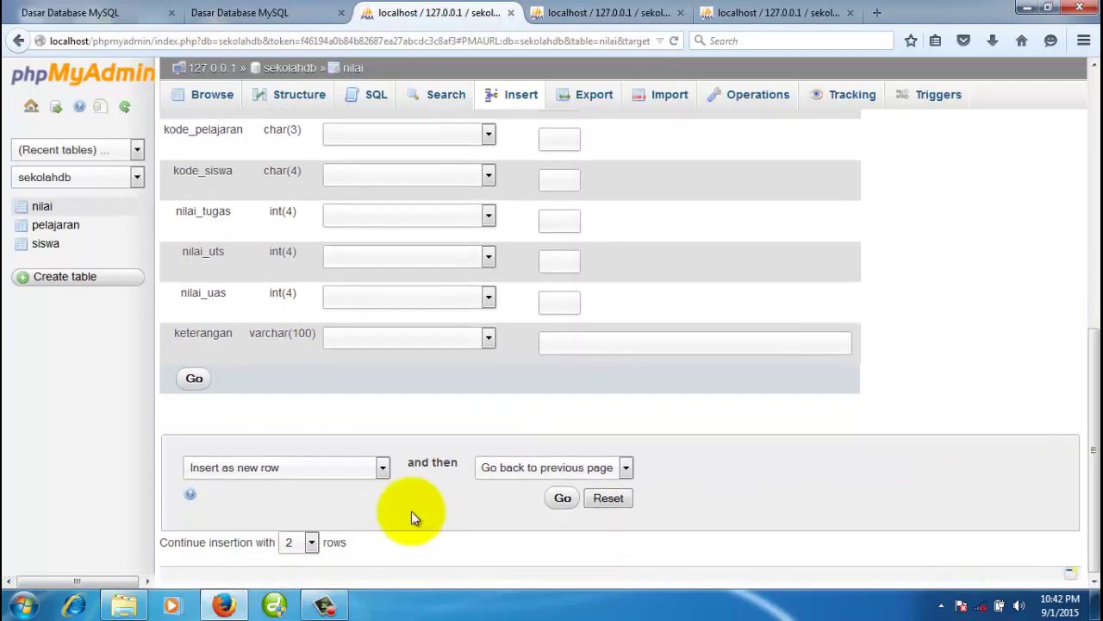
left_click(303, 542)
left_click(810, 415)
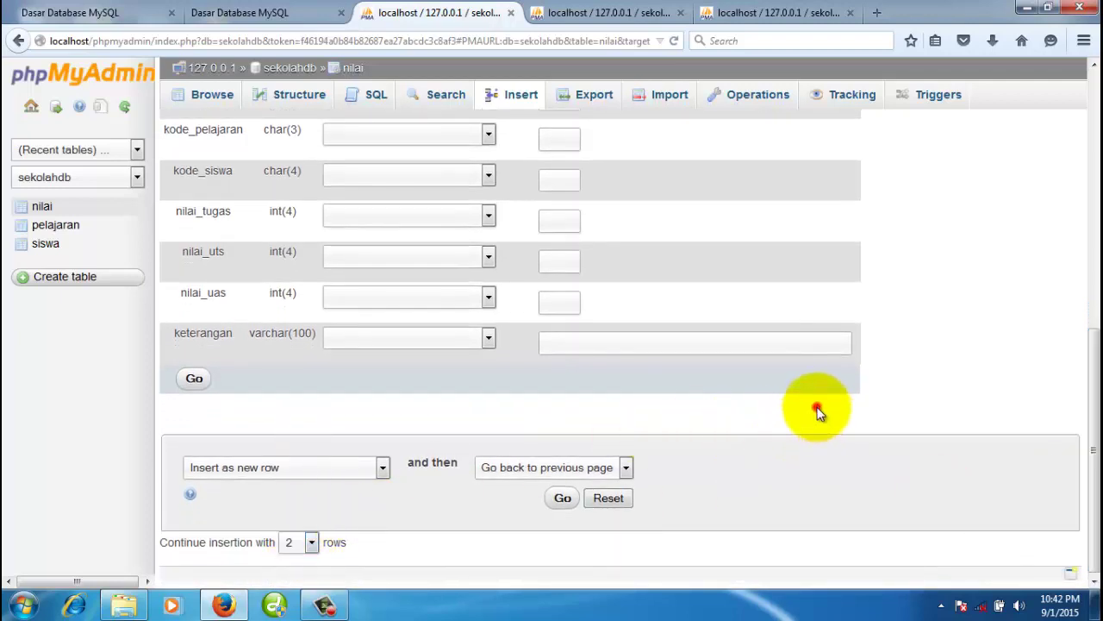
scroll(1088, 276, "up", 6)
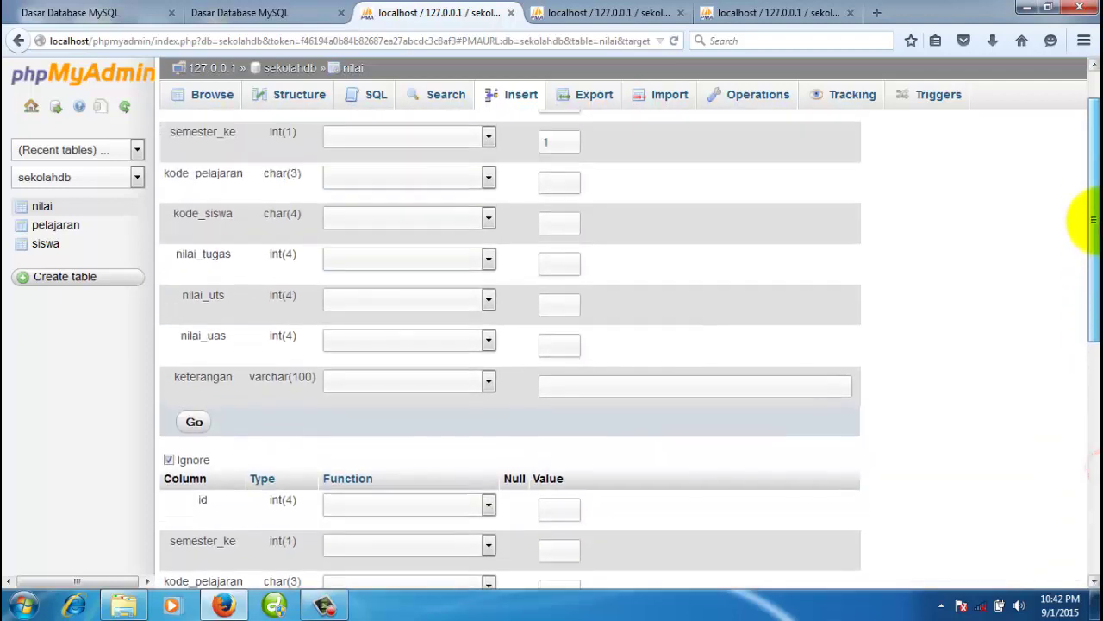
Enter kode_pelajaran P02 and kode_siswa S001 for the first record
left_click(566, 235)
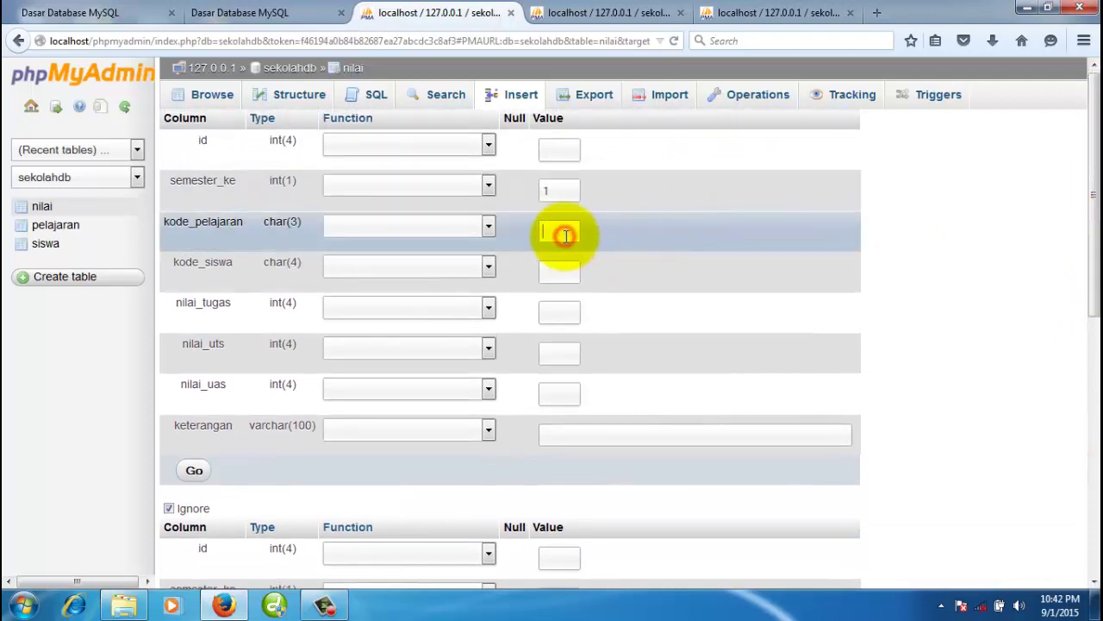
type("P02")
left_click(559, 274)
type("S001")
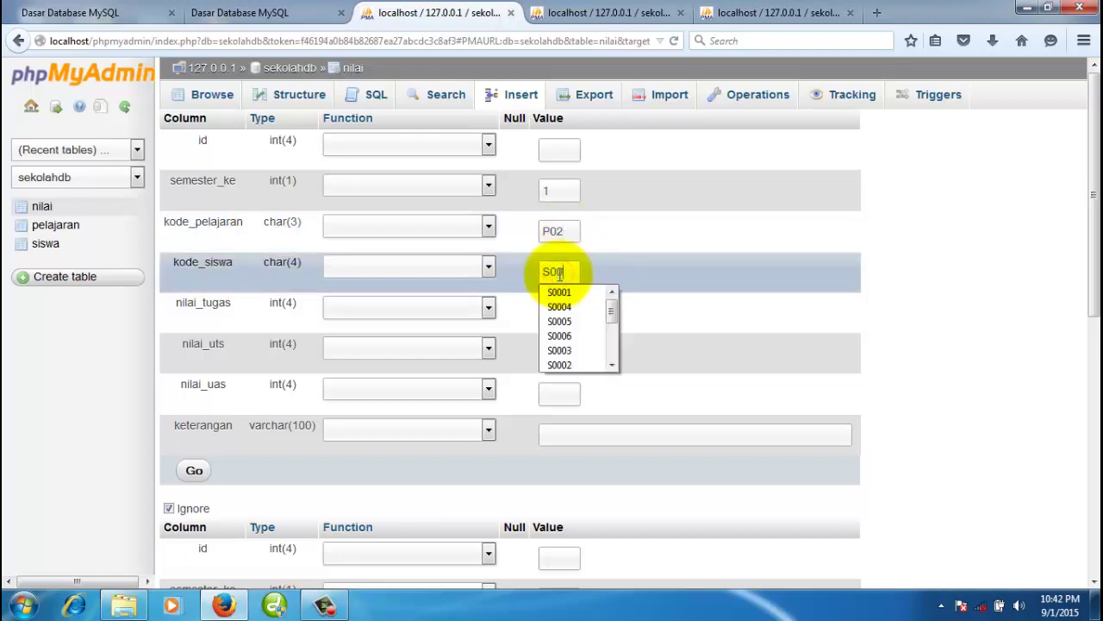
left_click(762, 344)
left_click(553, 314)
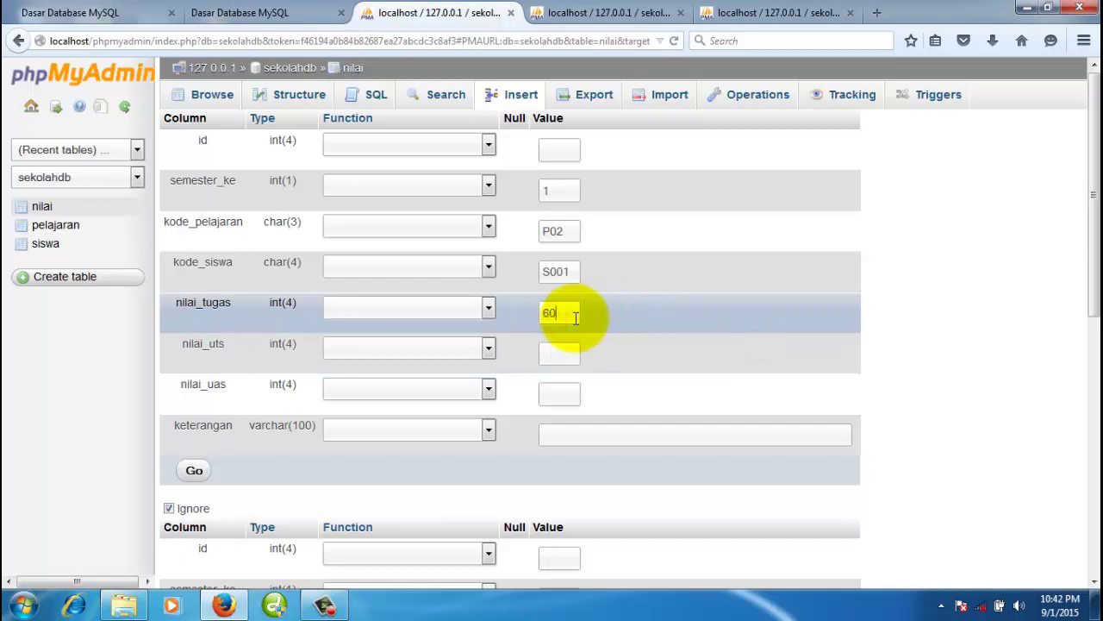
Fill the first record's scores (60, 80, 80) and the remark 'belajar dong'
left_click(558, 344)
type("80")
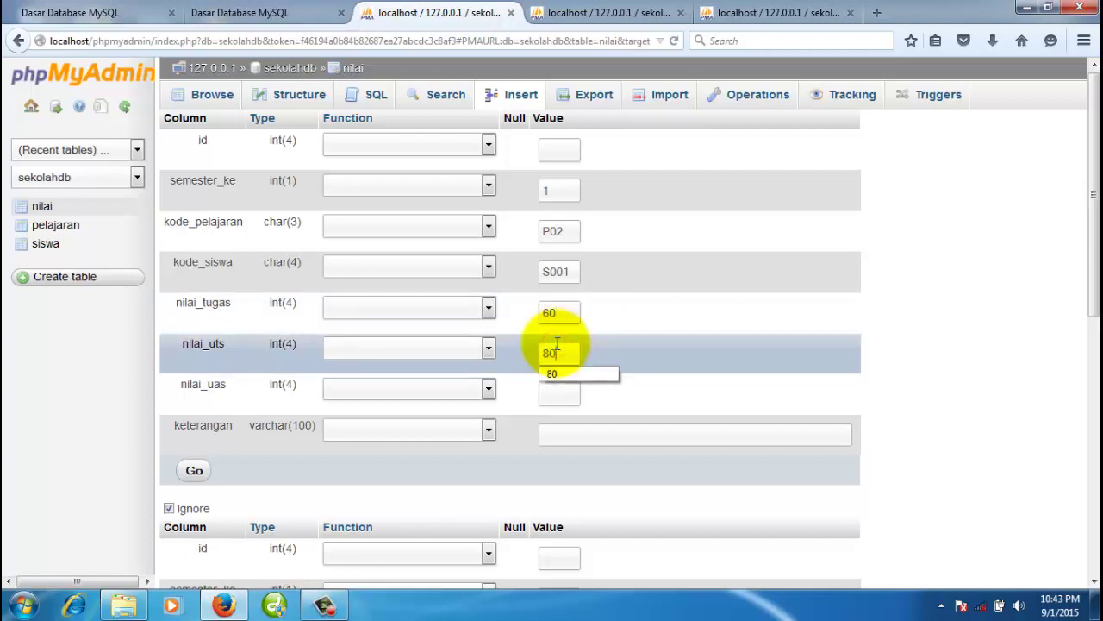
left_click(551, 396)
type("80")
left_click(562, 444)
type("belaj")
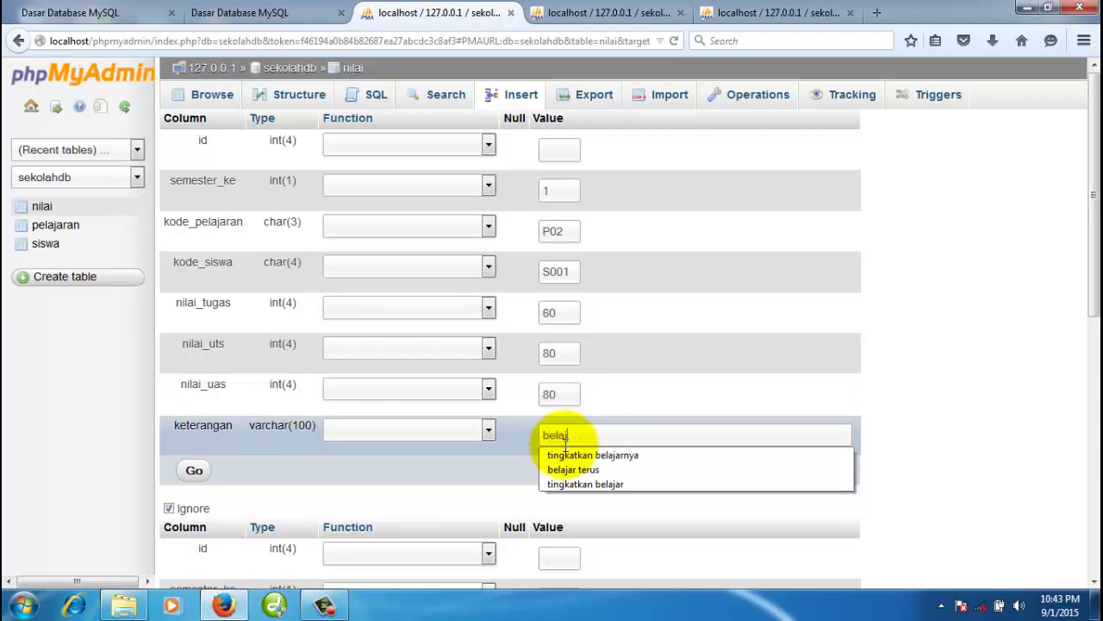
type("ar dong")
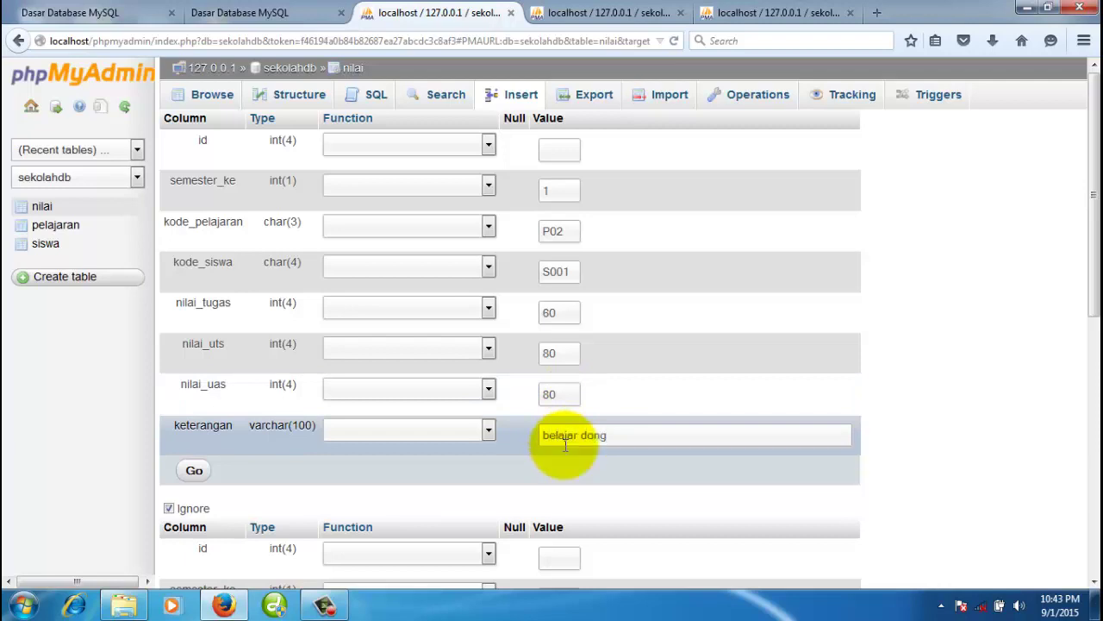
left_click_drag(1093, 284, 1097, 378)
Start the second record, typing P02 and S into its first two fields
left_click(561, 412)
type("P02")
left_click(566, 458)
type("S")
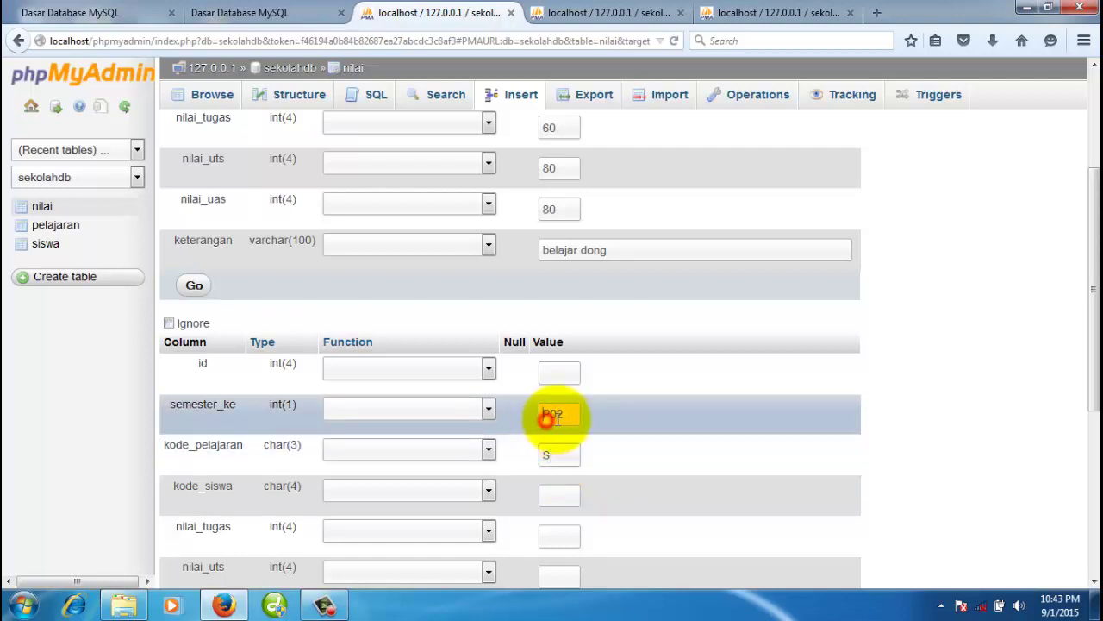
Correct the second record's semester_ke to 1 and kode_pelajaran to P02
left_click(561, 414)
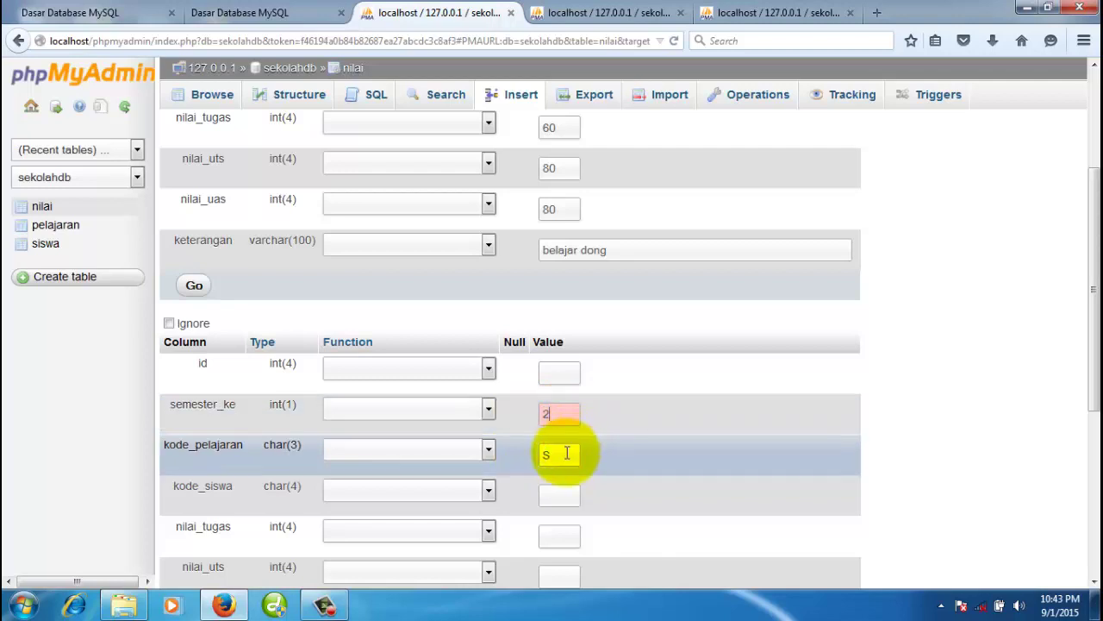
left_click(545, 416)
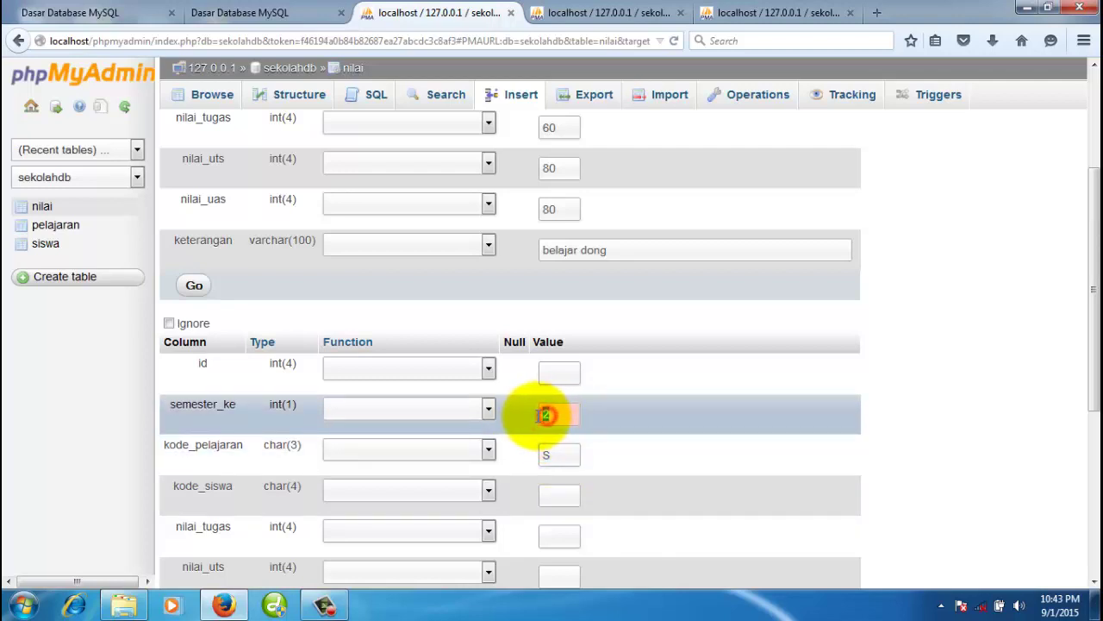
left_click_drag(560, 414, 532, 411)
type("1")
double_click(557, 454)
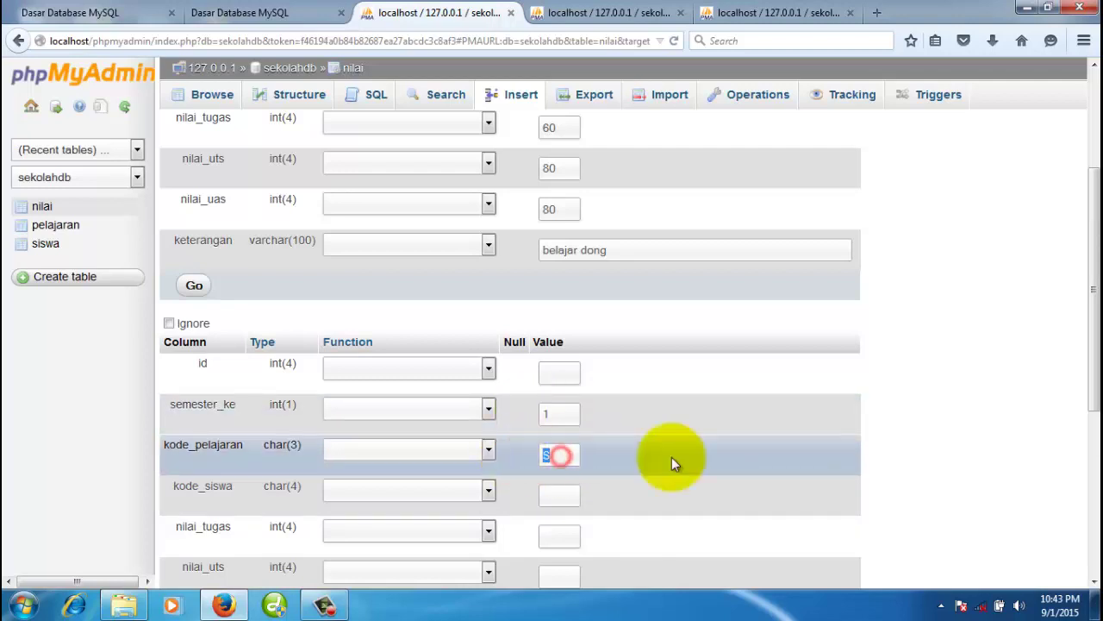
type("P02")
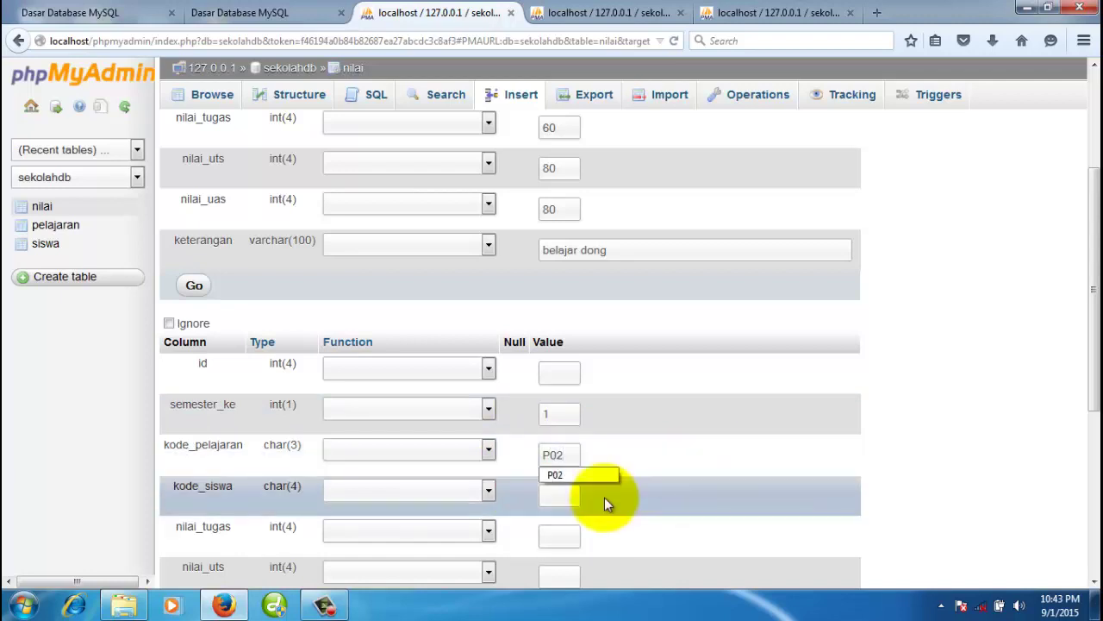
scroll(1087, 405, "down", 2)
scroll(1087, 392, "down", 1)
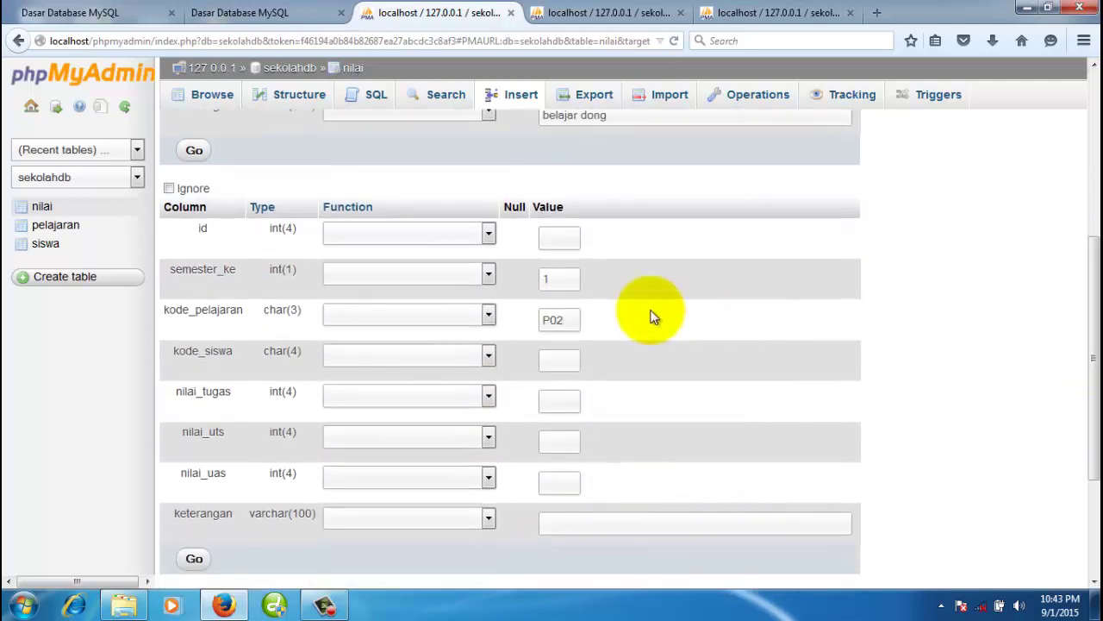
Set the second record's kode_siswa to S002
left_click(561, 363)
type("S0")
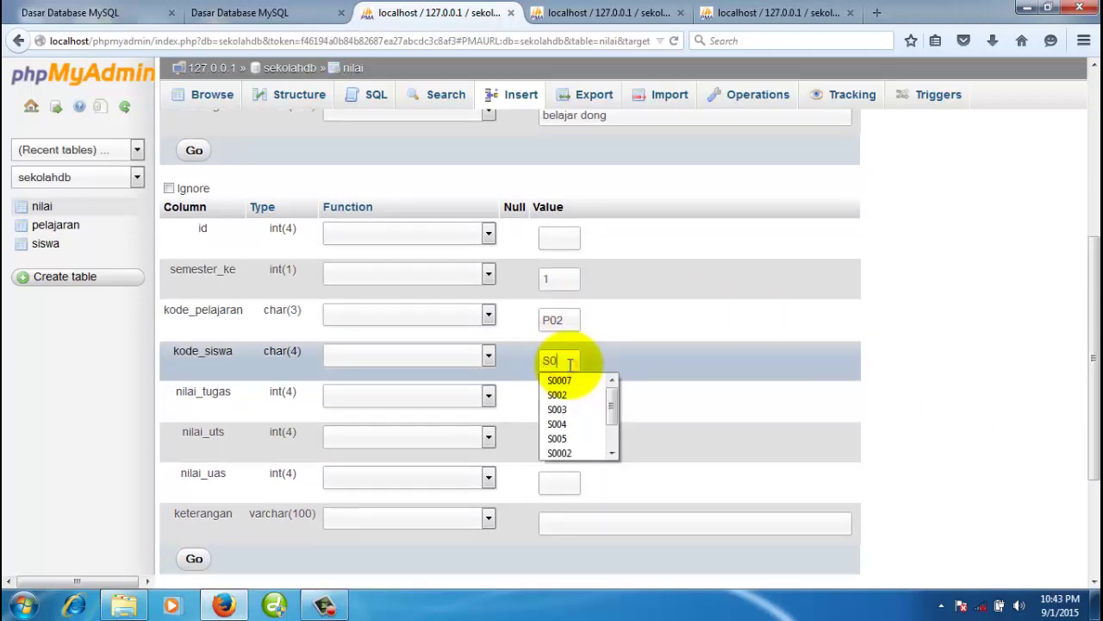
type("02")
key("BackSpace")
type("2")
Enter scores 80, 85, 90 and the remark 'josss banged' for the second record
left_click(576, 403)
type("7")
type("8")
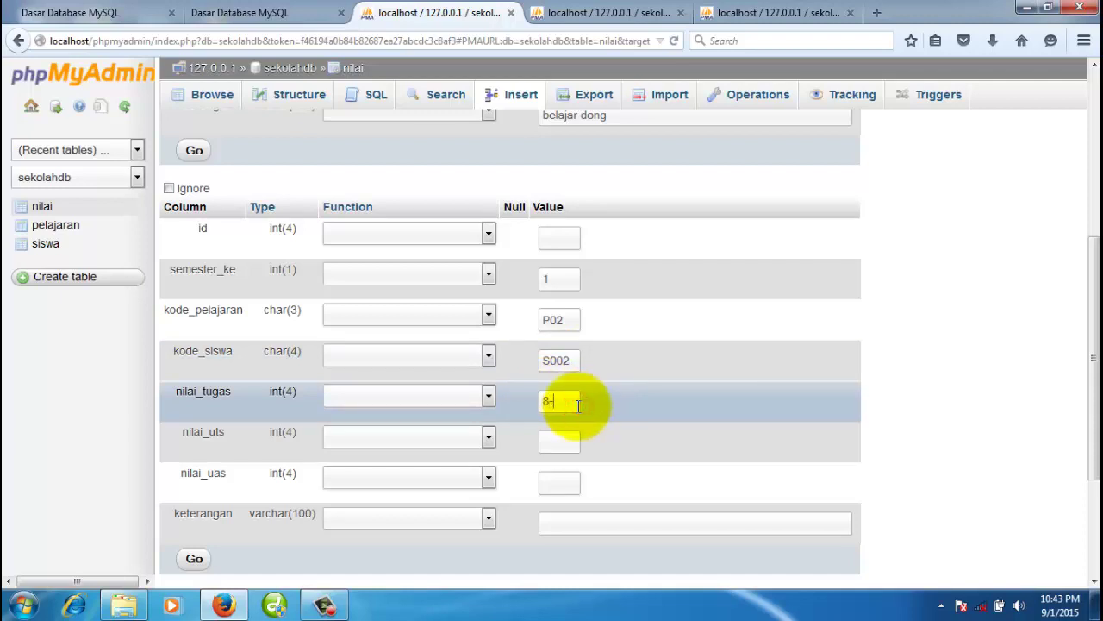
type("0")
left_click(572, 445)
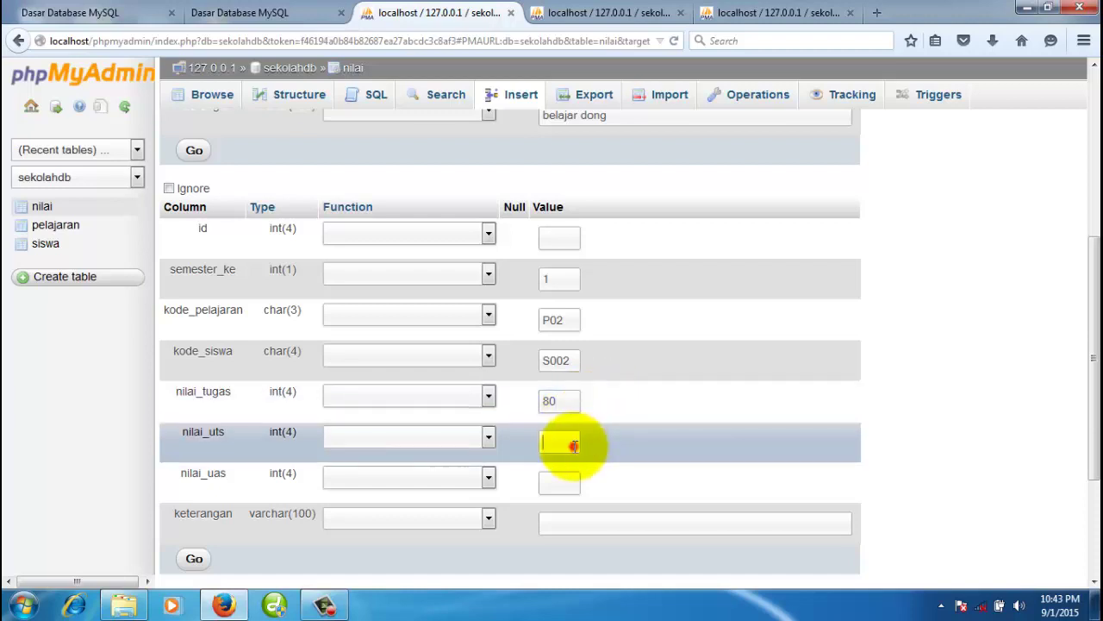
type("85")
left_click(555, 483)
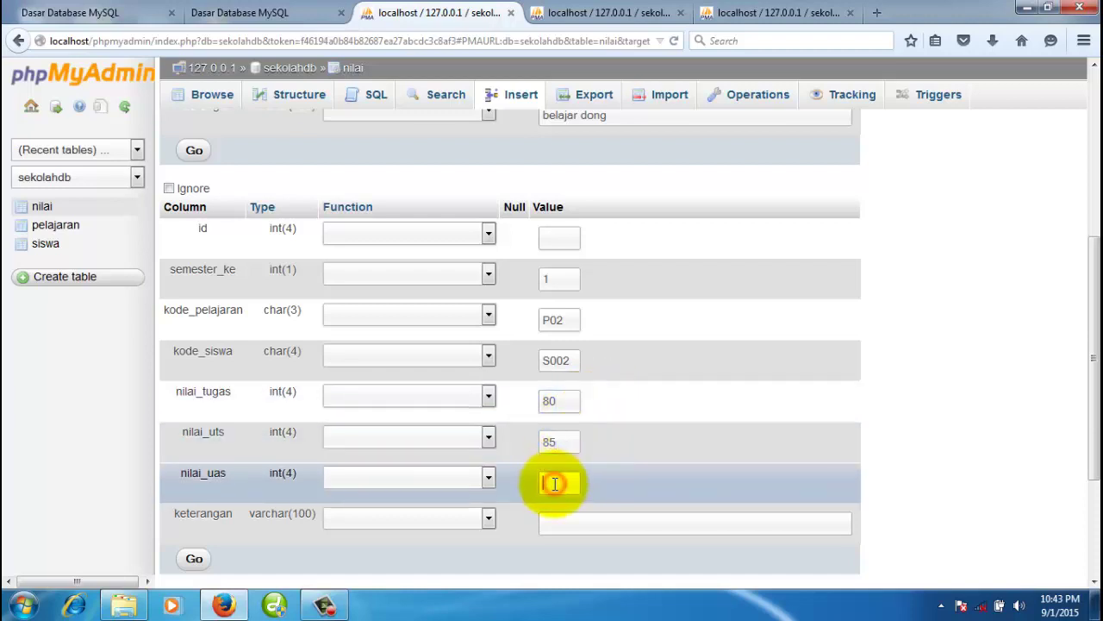
type("90")
left_click(573, 515)
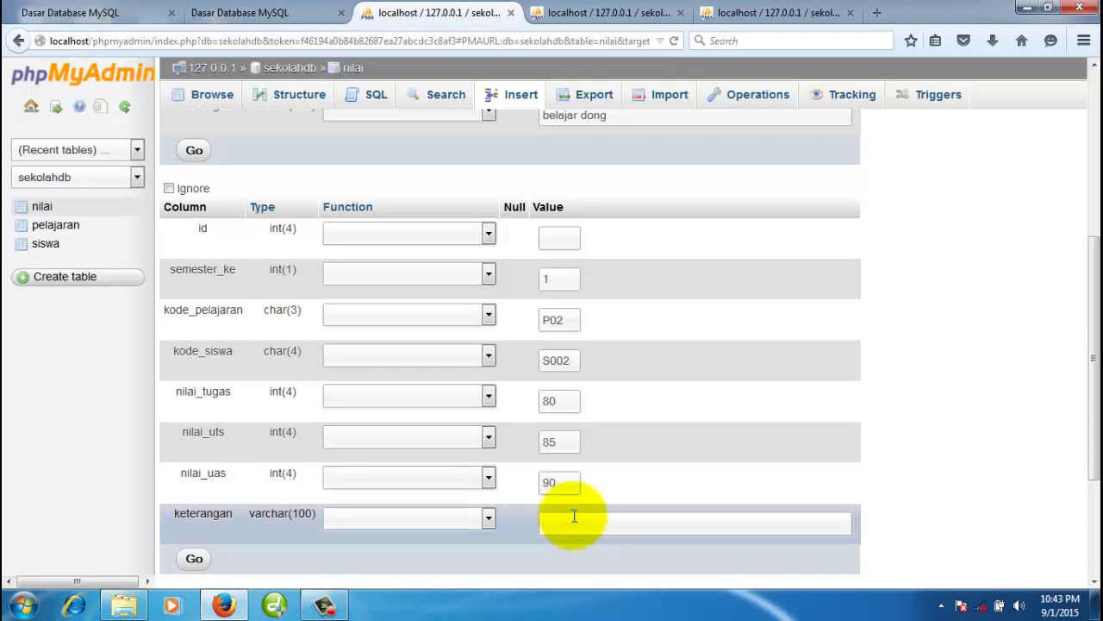
type("josss banged")
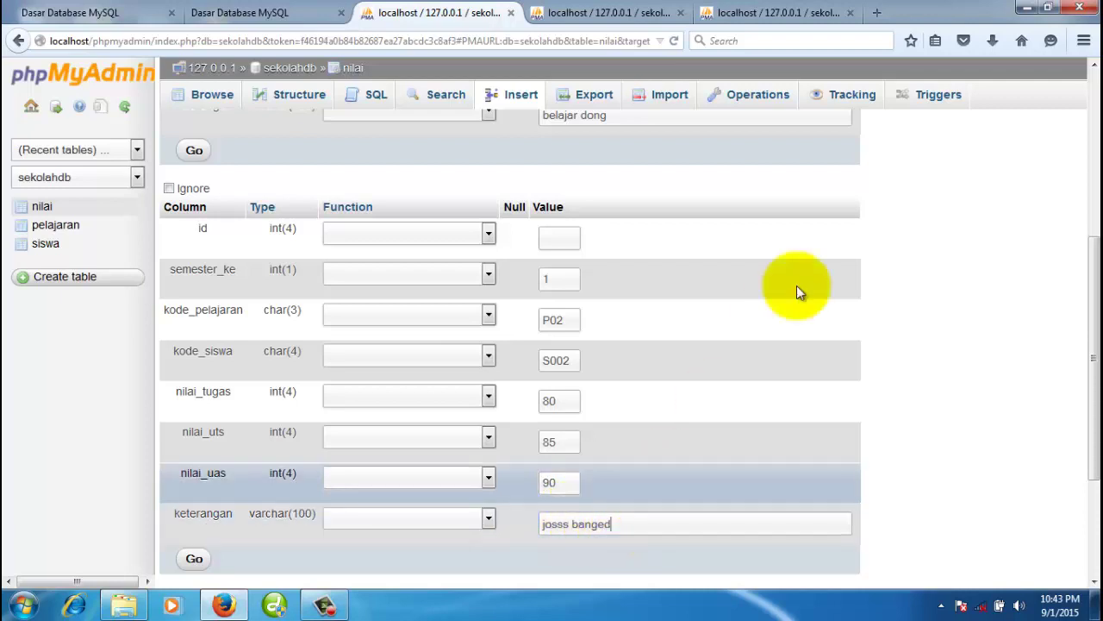
left_click_drag(1088, 339, 1077, 376)
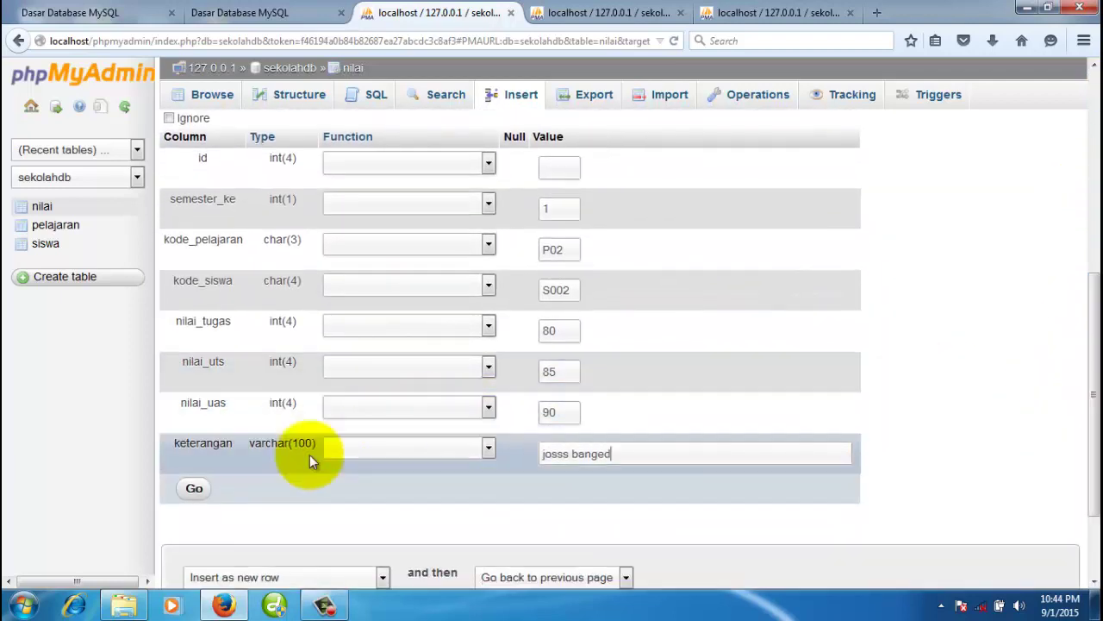
Insert both nilai records, browse the seven resulting rows, then switch to the siswa page
left_click(196, 493)
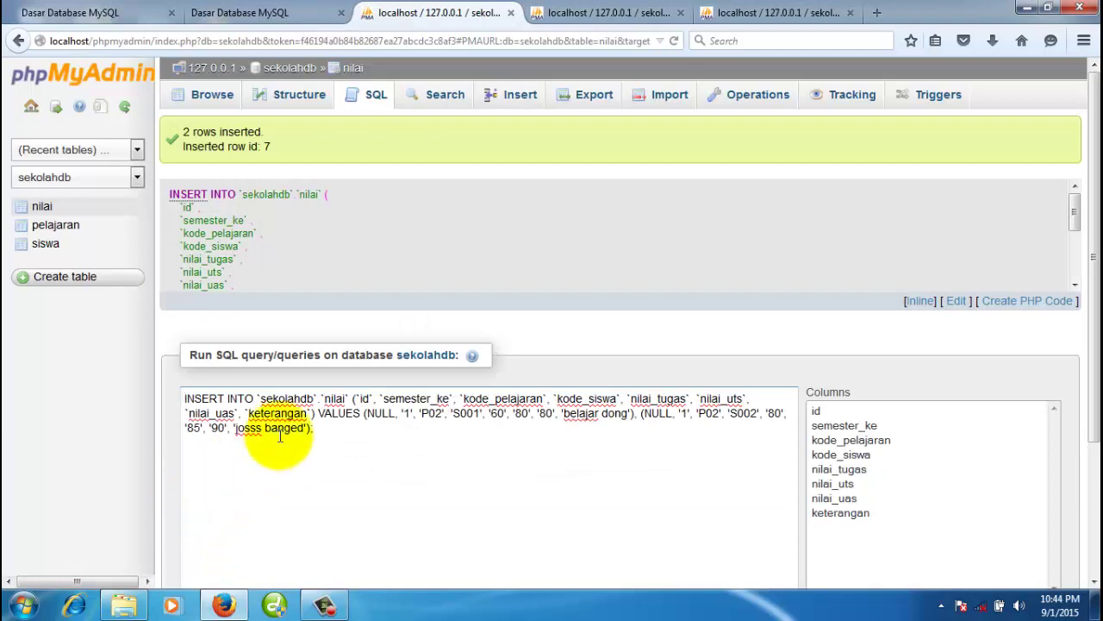
left_click(209, 98)
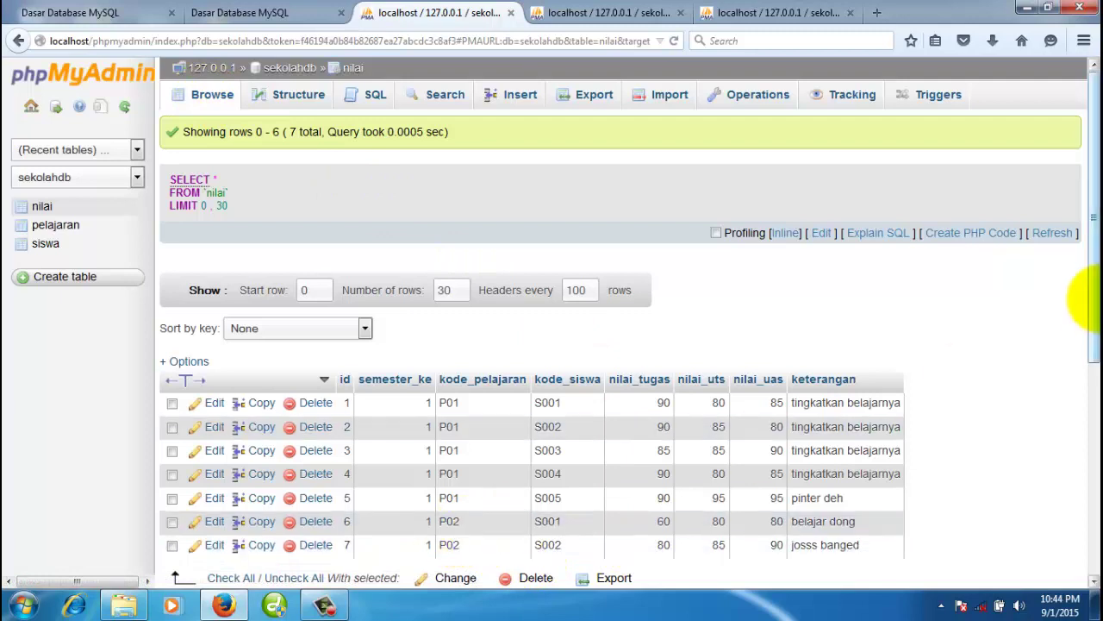
left_click_drag(1096, 315, 1098, 346)
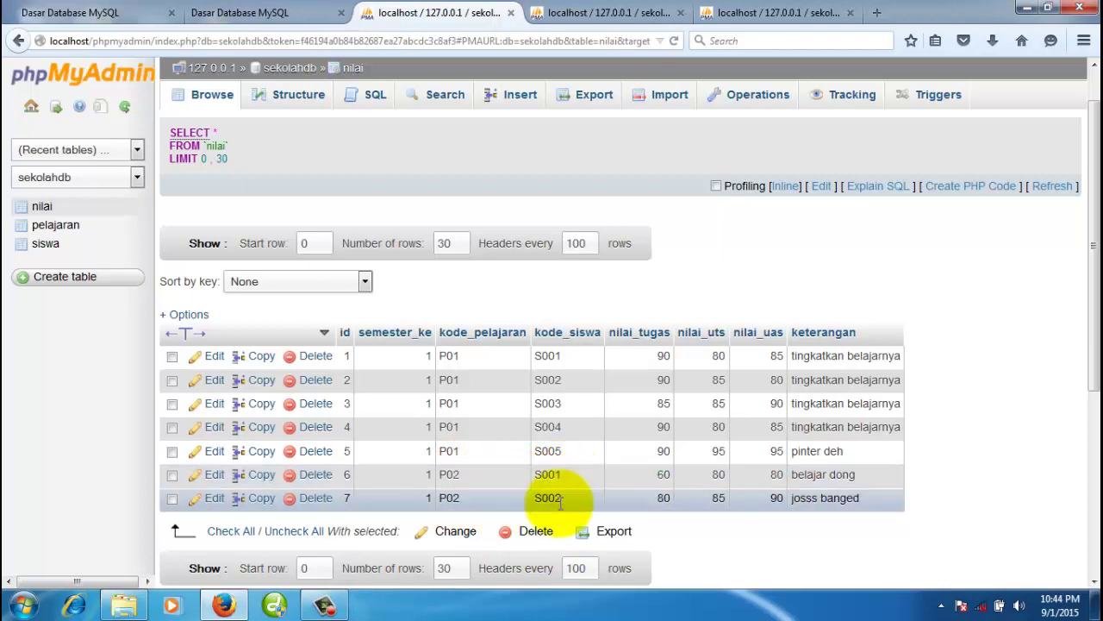
left_click(637, 14)
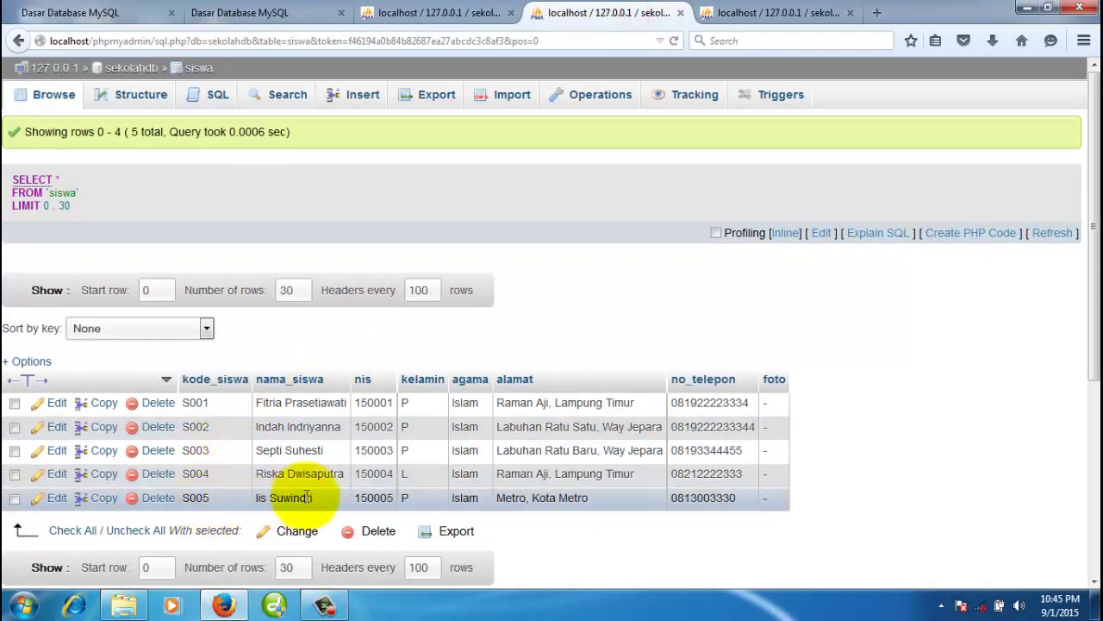
Go to the tutorial slides and open the 'Membuat Relasi Tabel' slide (depan_8.html)
left_click(455, 13)
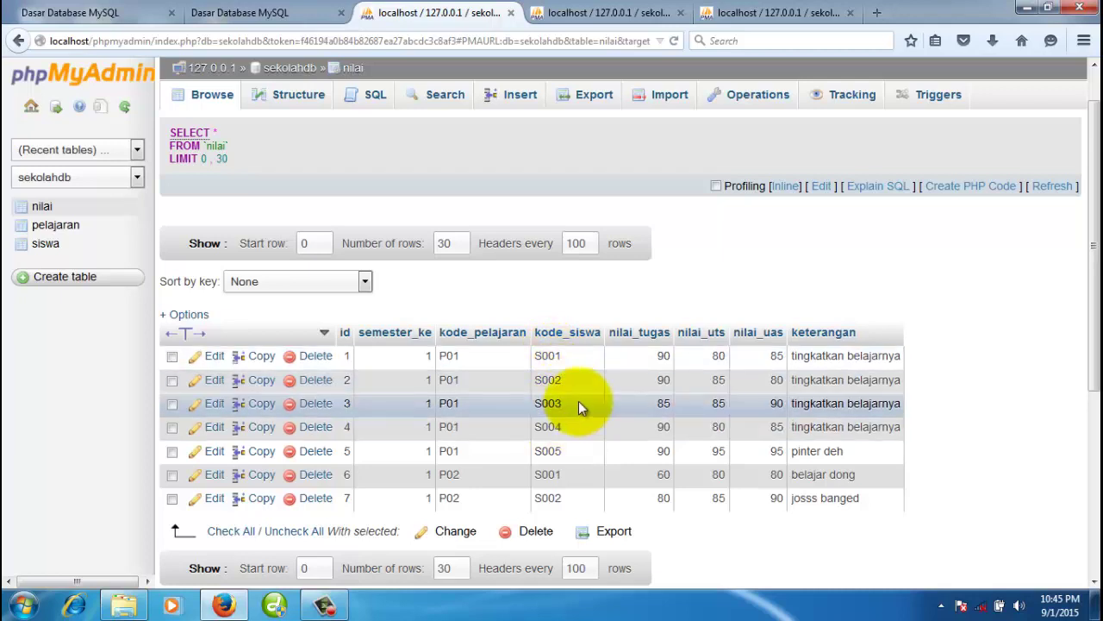
left_click(1009, 379)
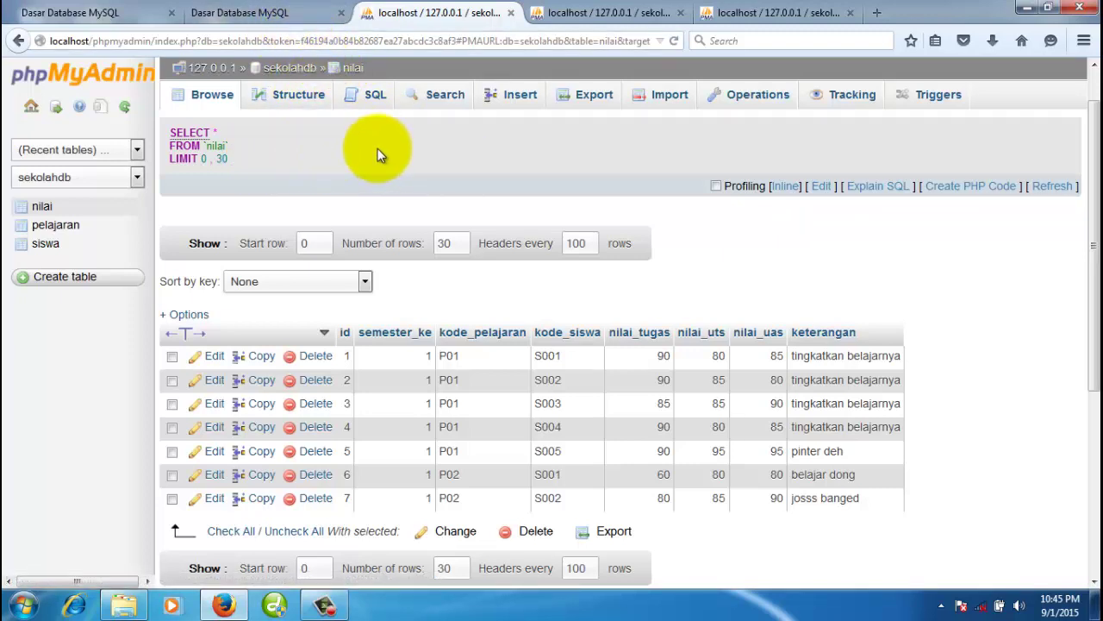
left_click(267, 12)
left_click(473, 293)
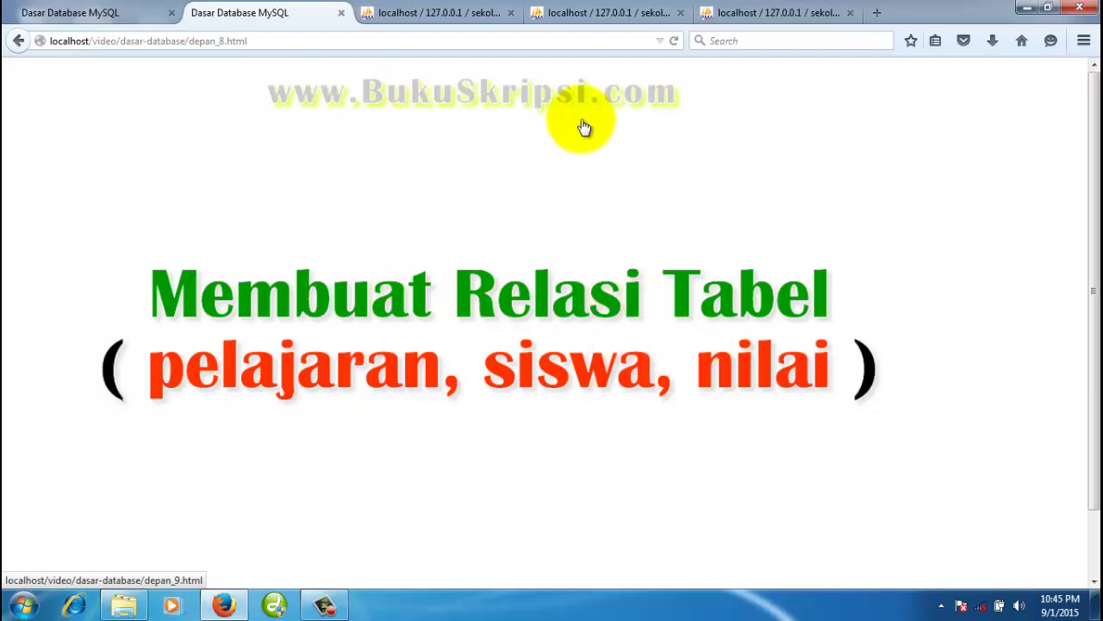
Close the two extra phpMyAdmin tabs and return to the remaining phpMyAdmin tab
left_click(681, 13)
left_click(681, 13)
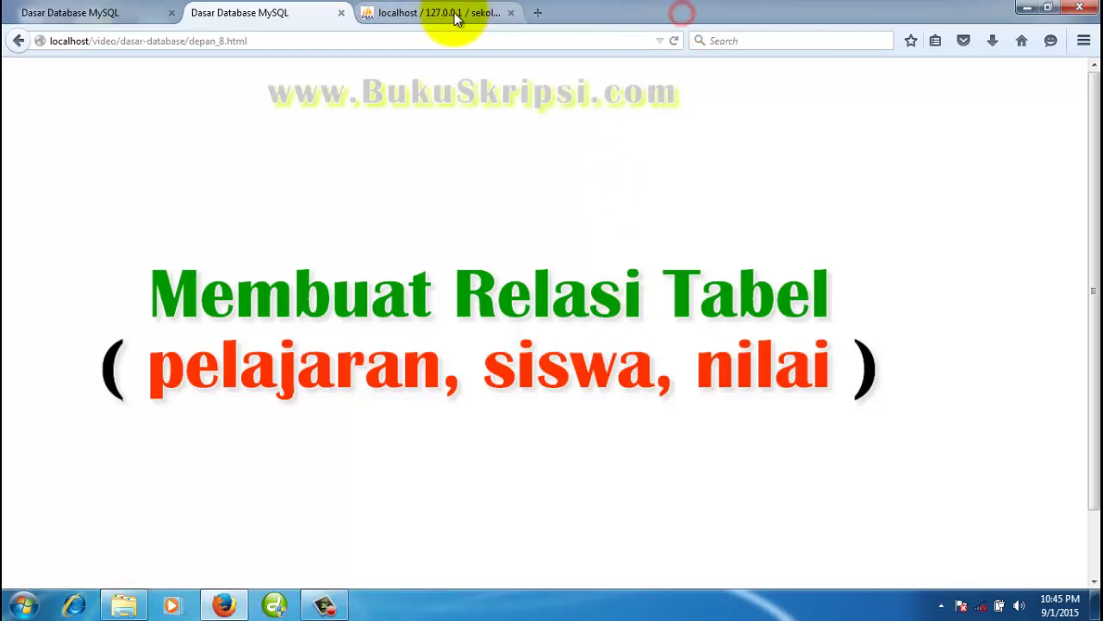
left_click(454, 15)
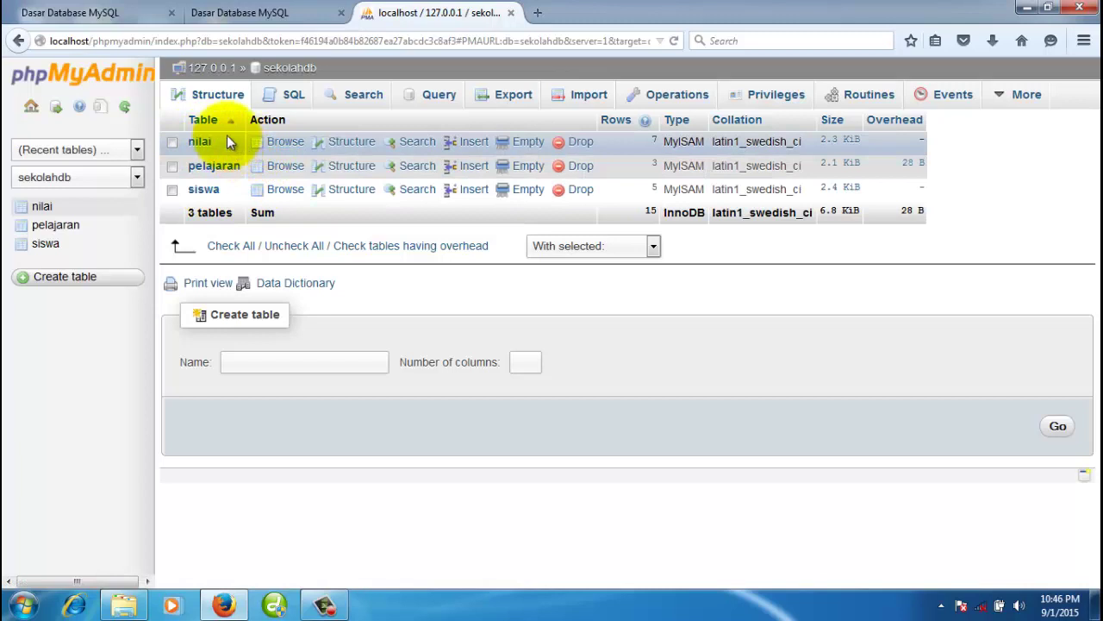
left_click(97, 15)
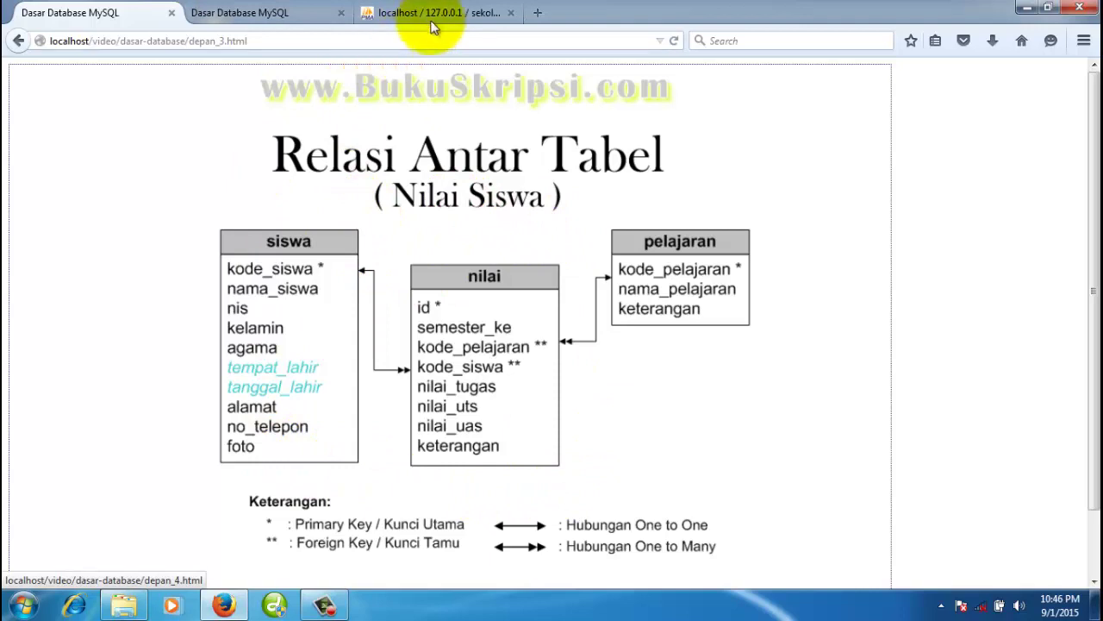
left_click(438, 13)
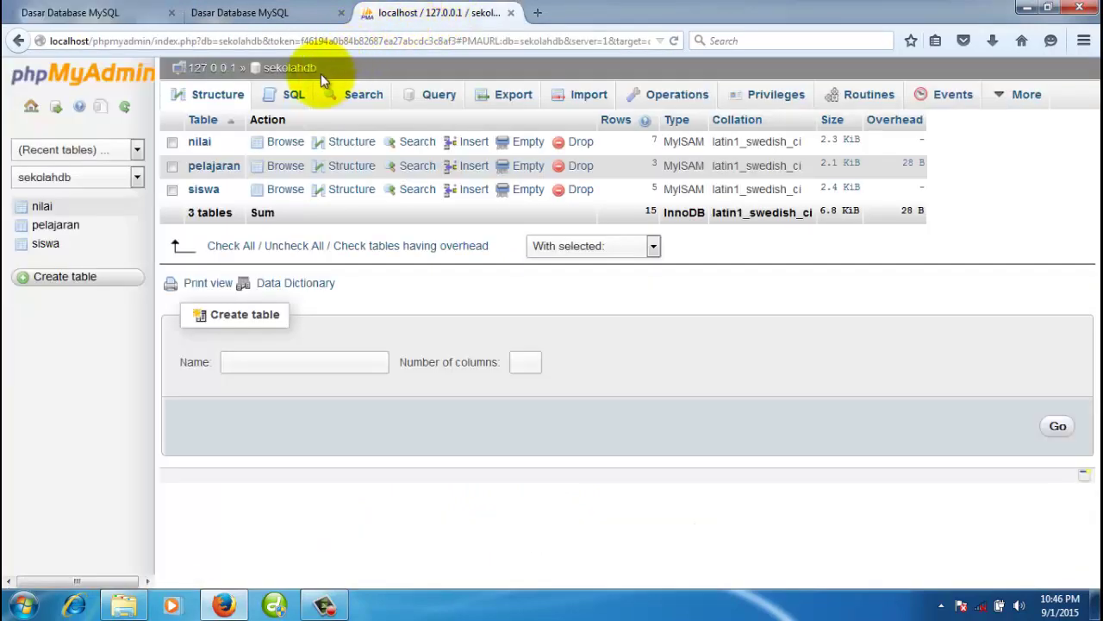
left_click(297, 69)
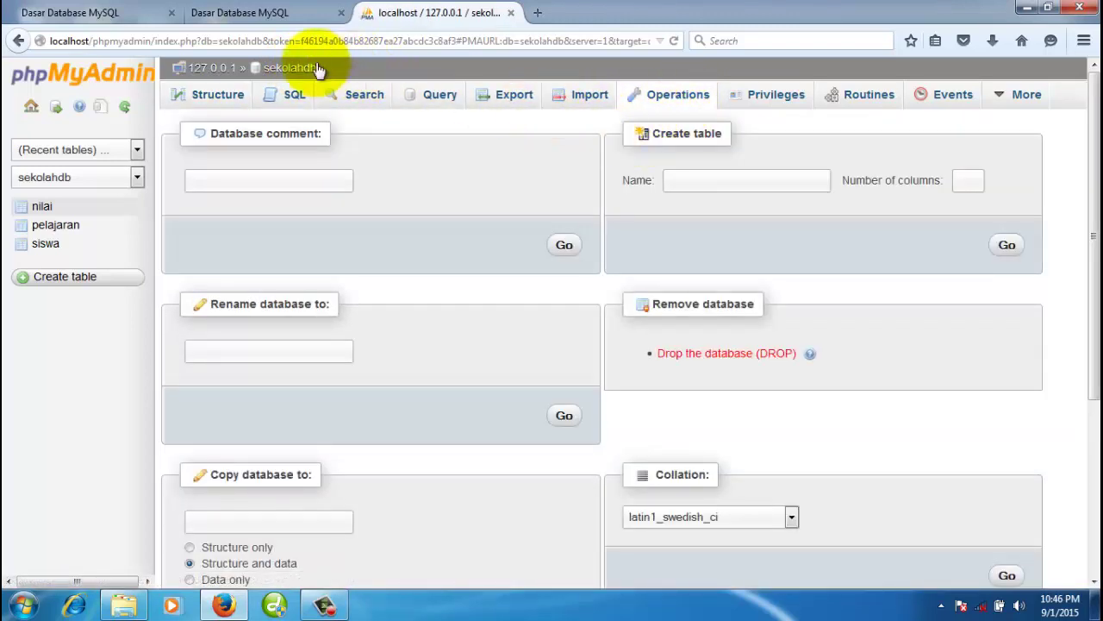
left_click(284, 69)
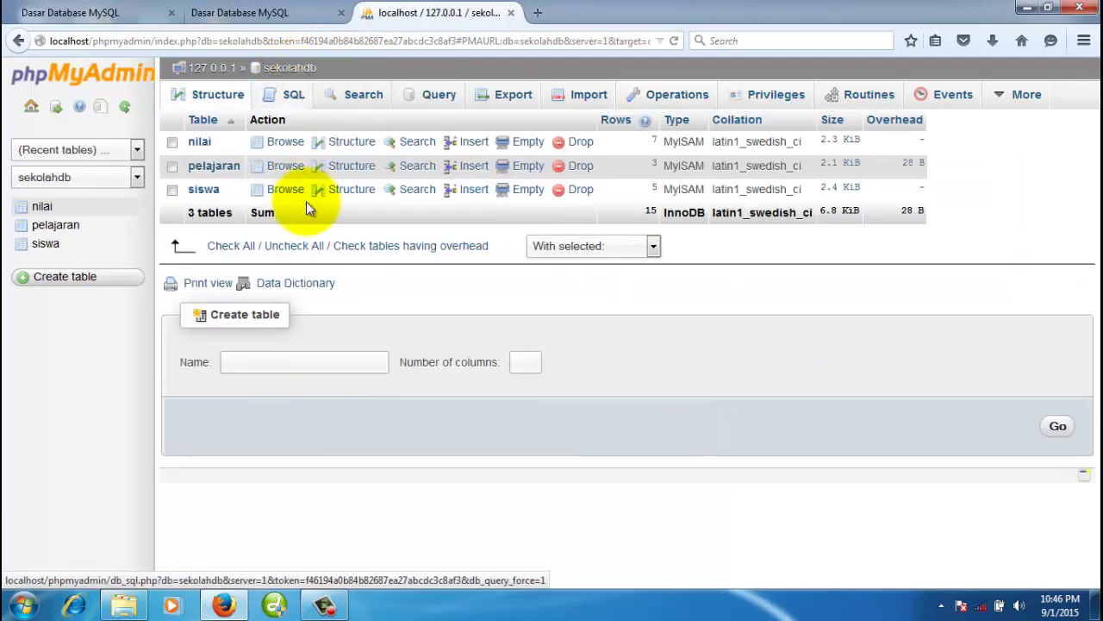
left_click(308, 285)
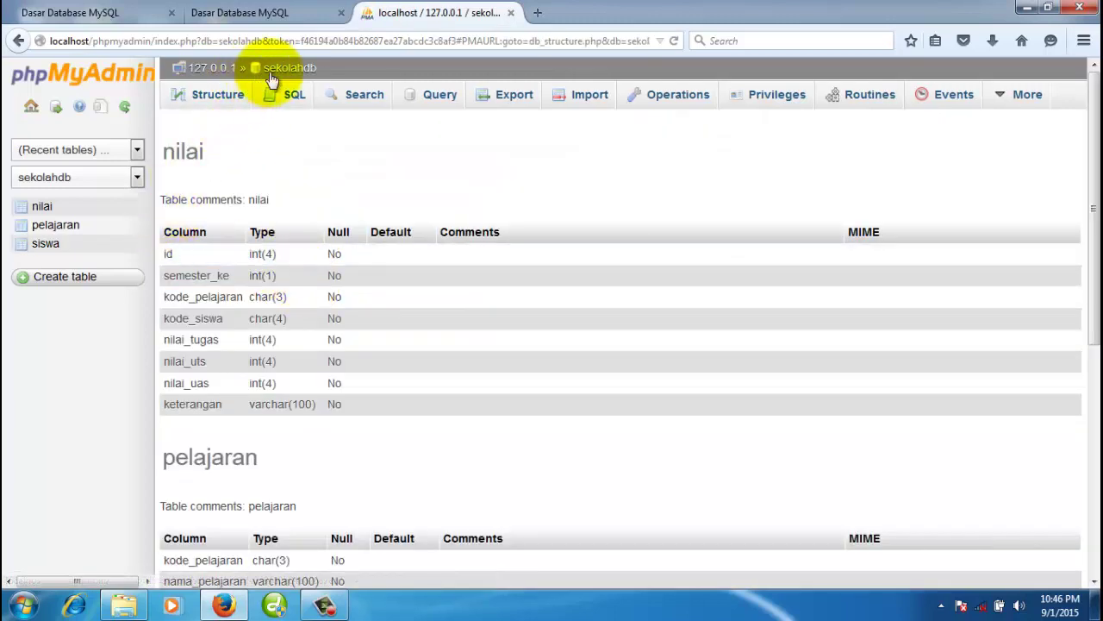
left_click(298, 68)
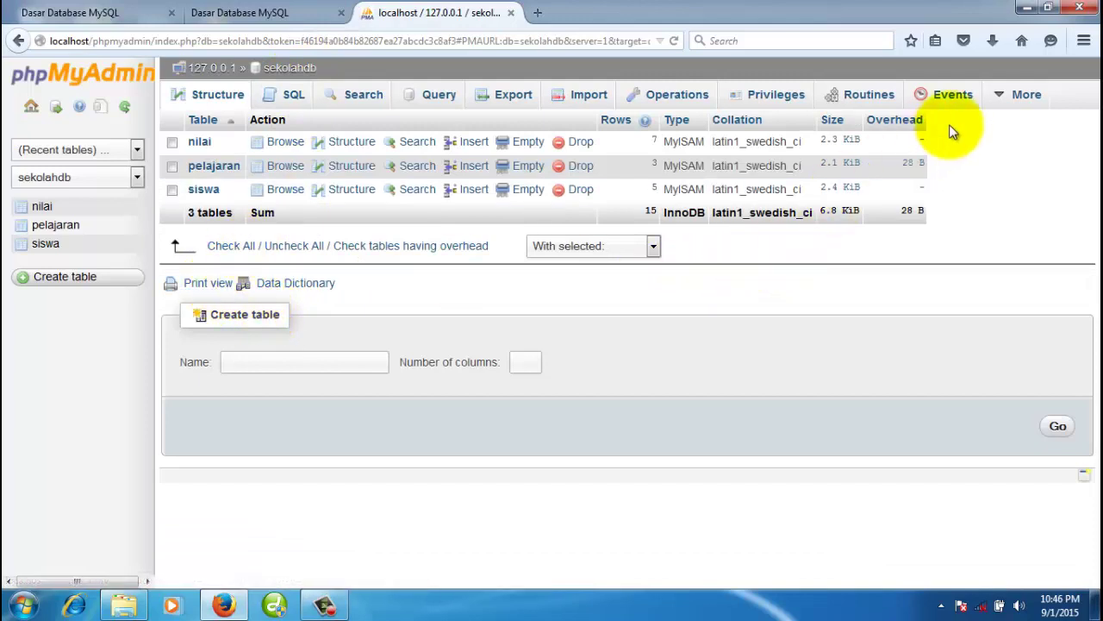
mouse_move(1008, 95)
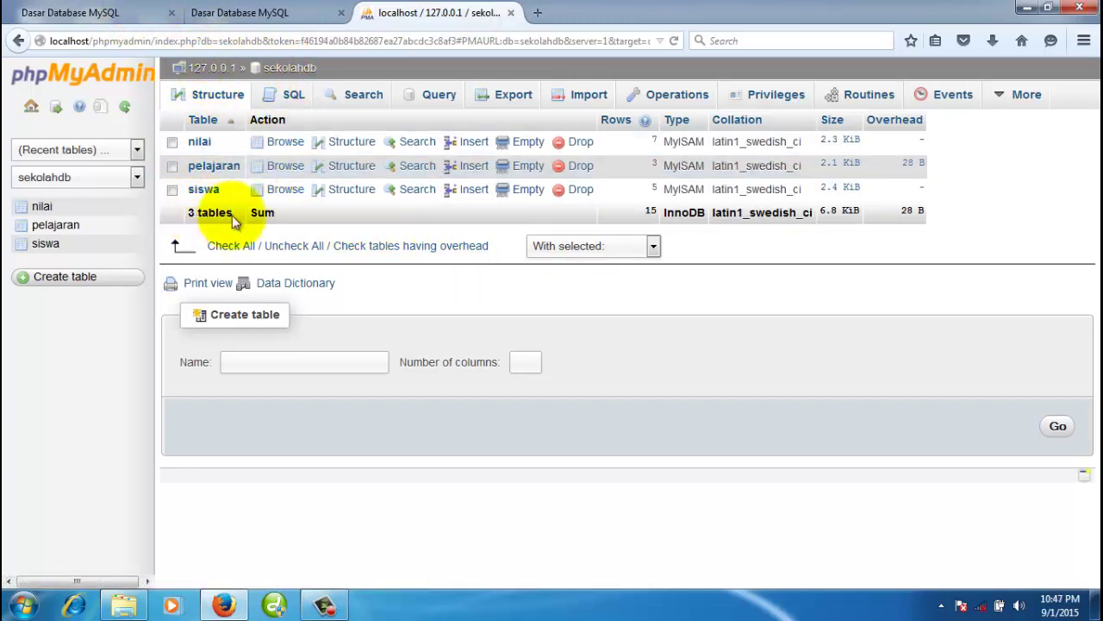
left_click(109, 13)
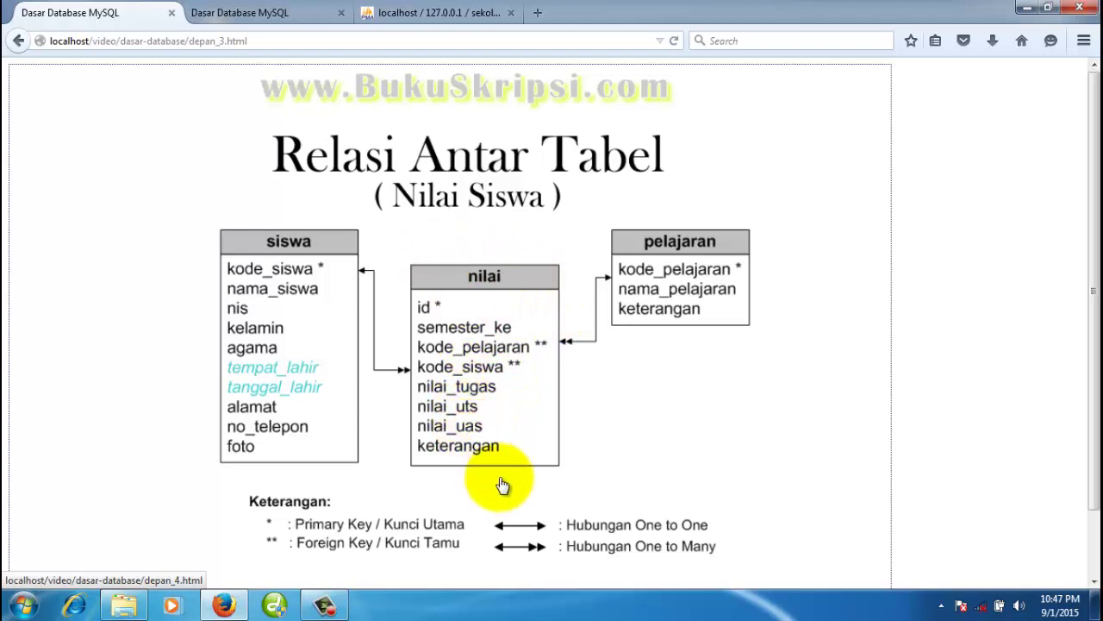
left_click(435, 12)
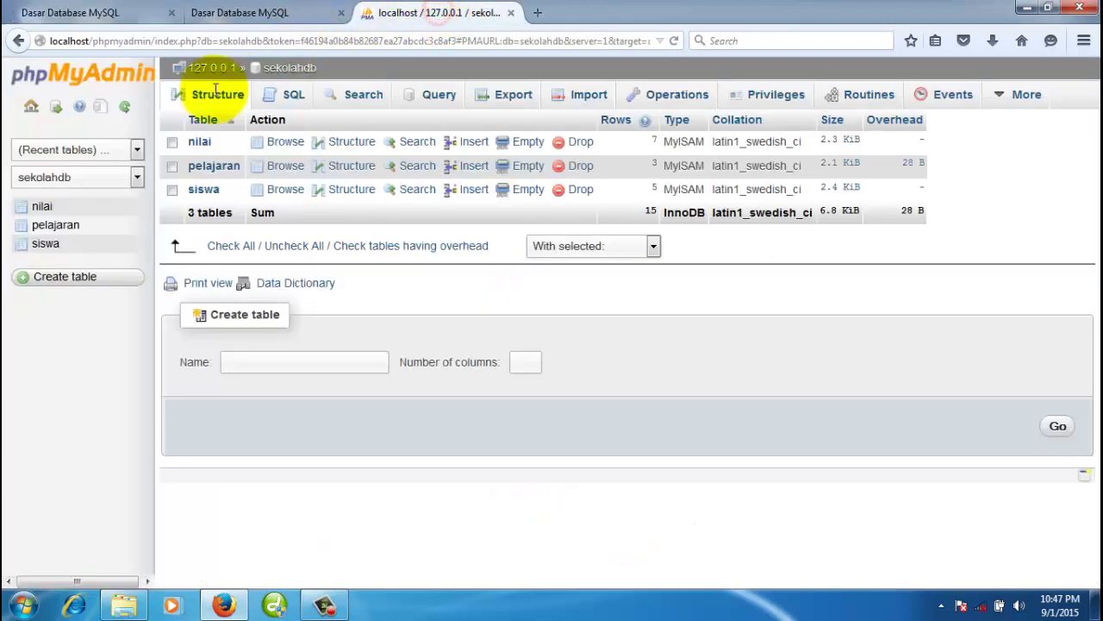
Open the nilai table's Structure and its Relation view
left_click(41, 210)
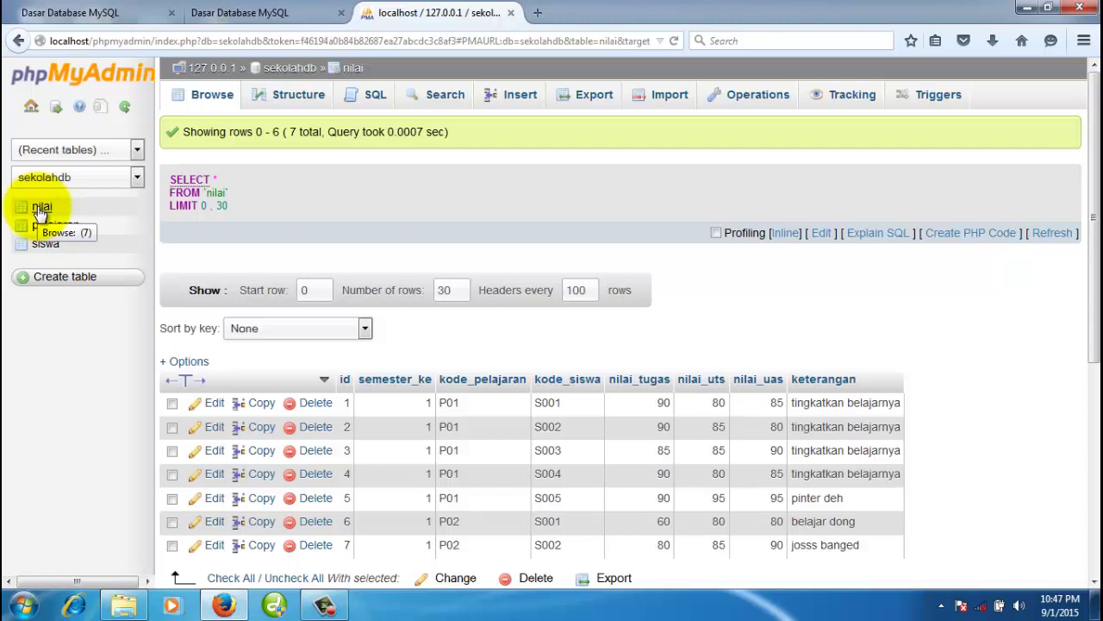
left_click(40, 210)
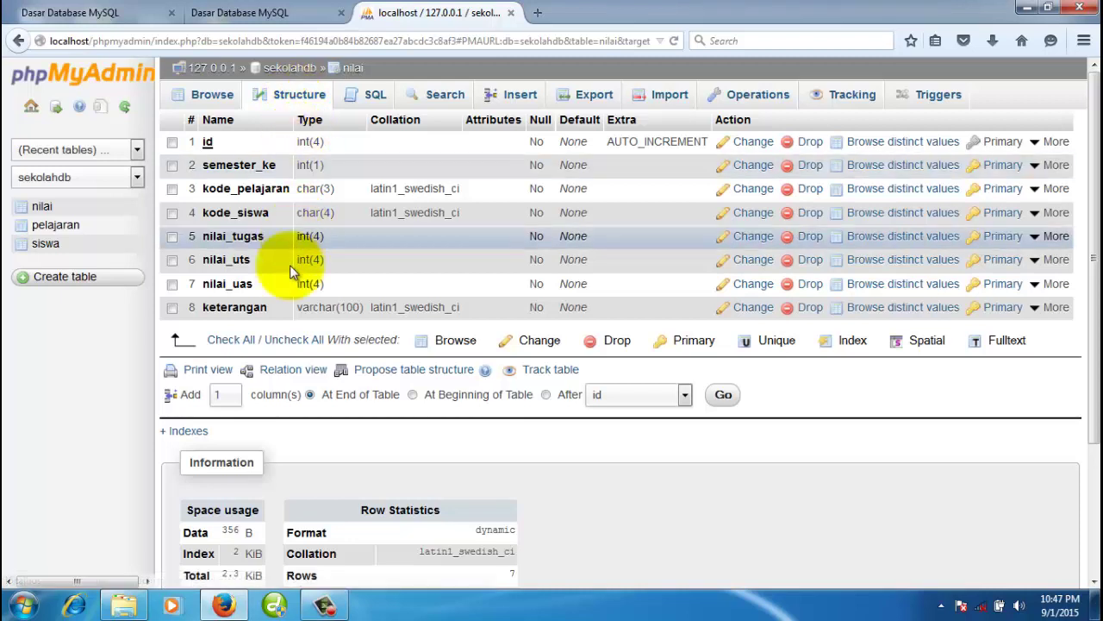
left_click(296, 373)
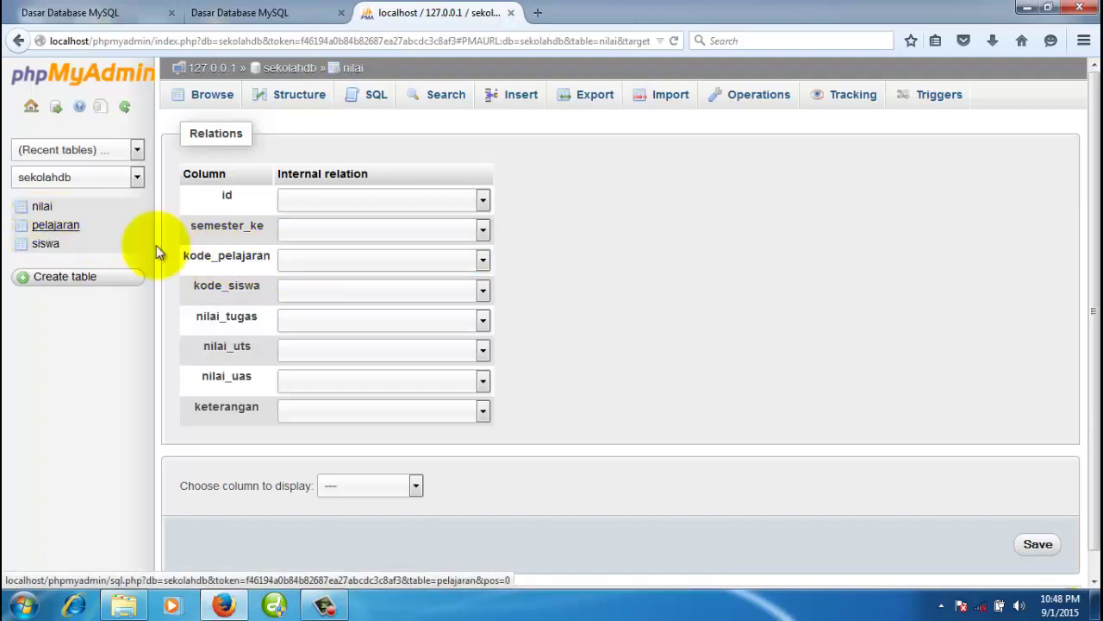
Point nilai's keys to sekolahdb.pelajaran.kode_pelajaran and sekolahdb.siswa.kode_siswa, save, and return to sekolahdb
left_click(480, 262)
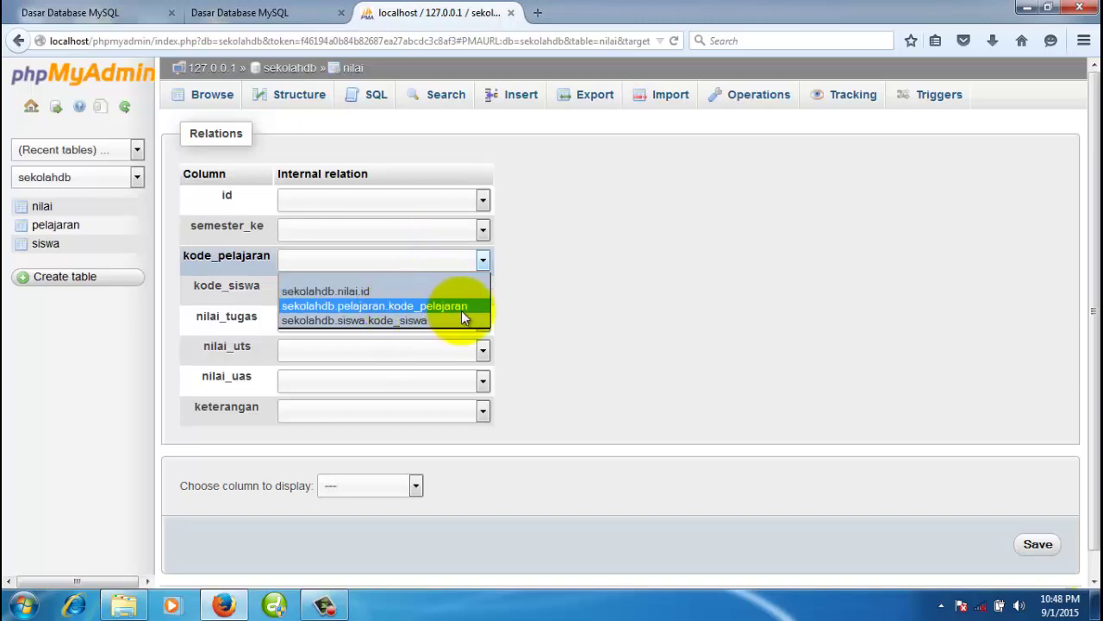
left_click(321, 305)
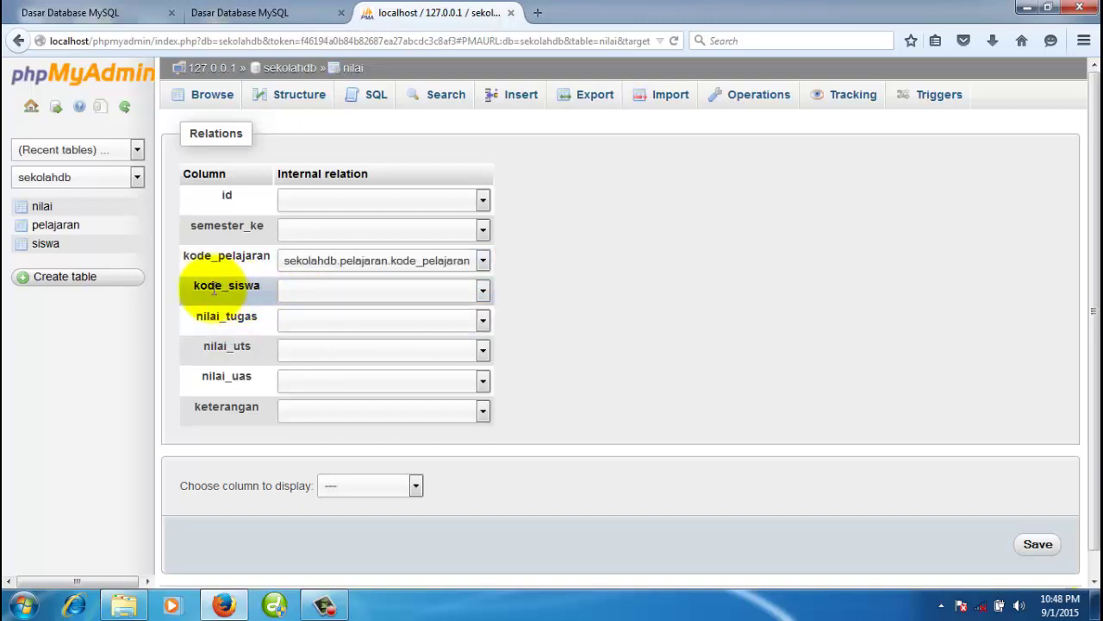
left_click_drag(188, 288, 260, 288)
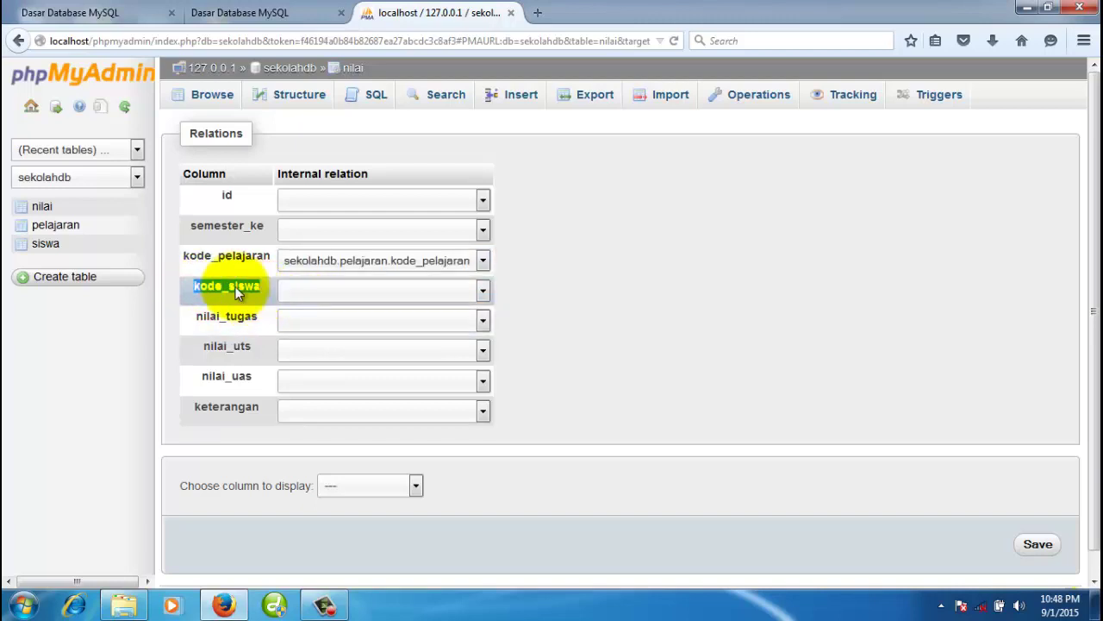
left_click(360, 292)
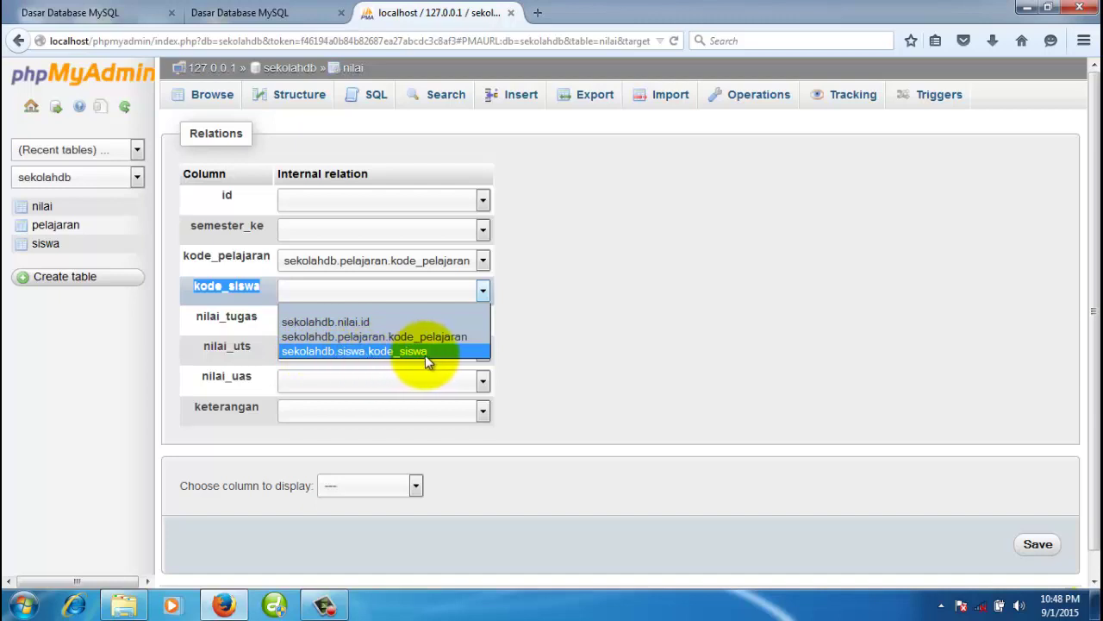
left_click(346, 350)
left_click(750, 337)
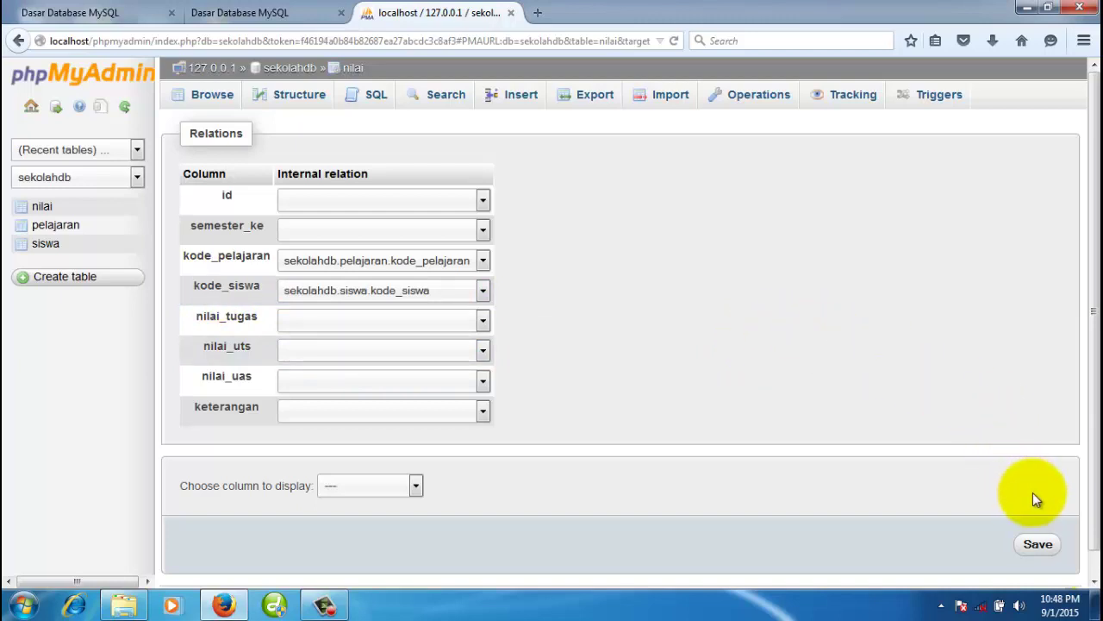
left_click(1037, 545)
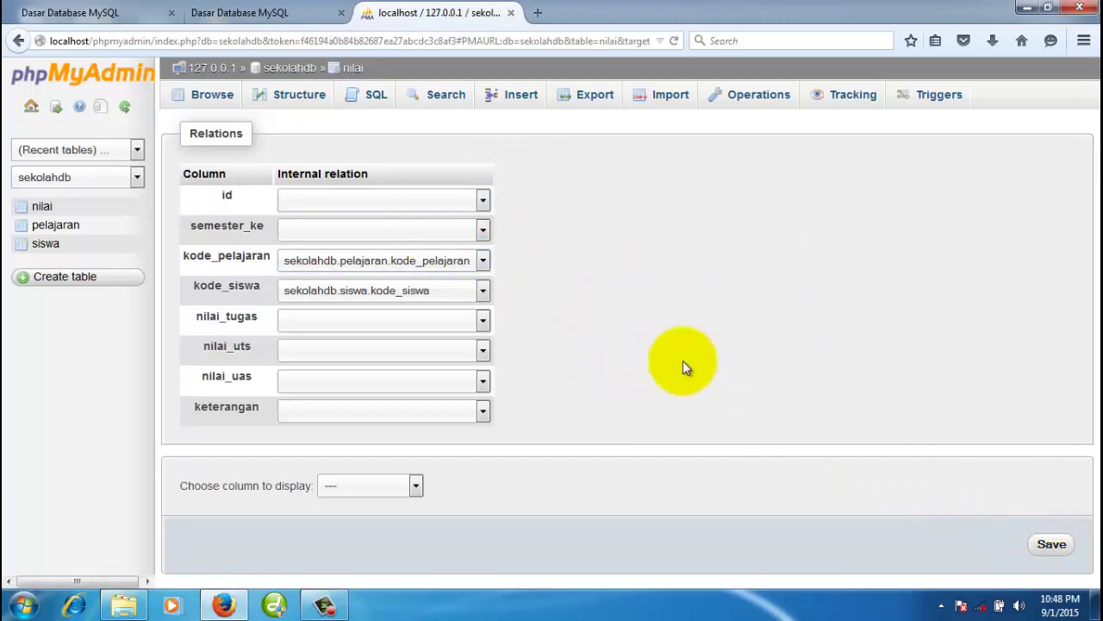
left_click(1051, 548)
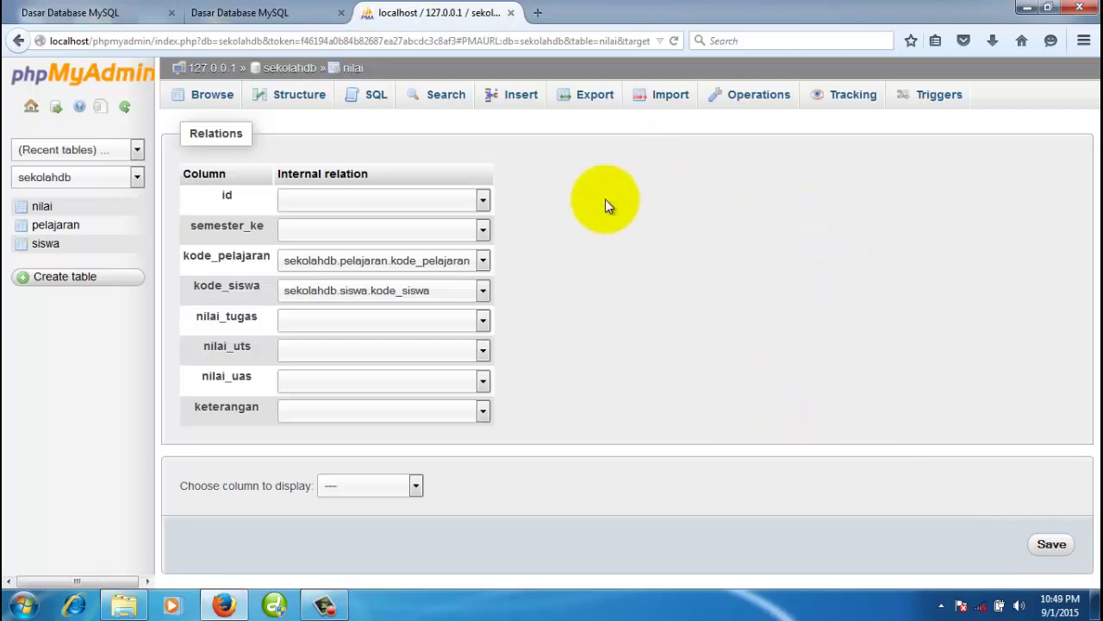
left_click(284, 69)
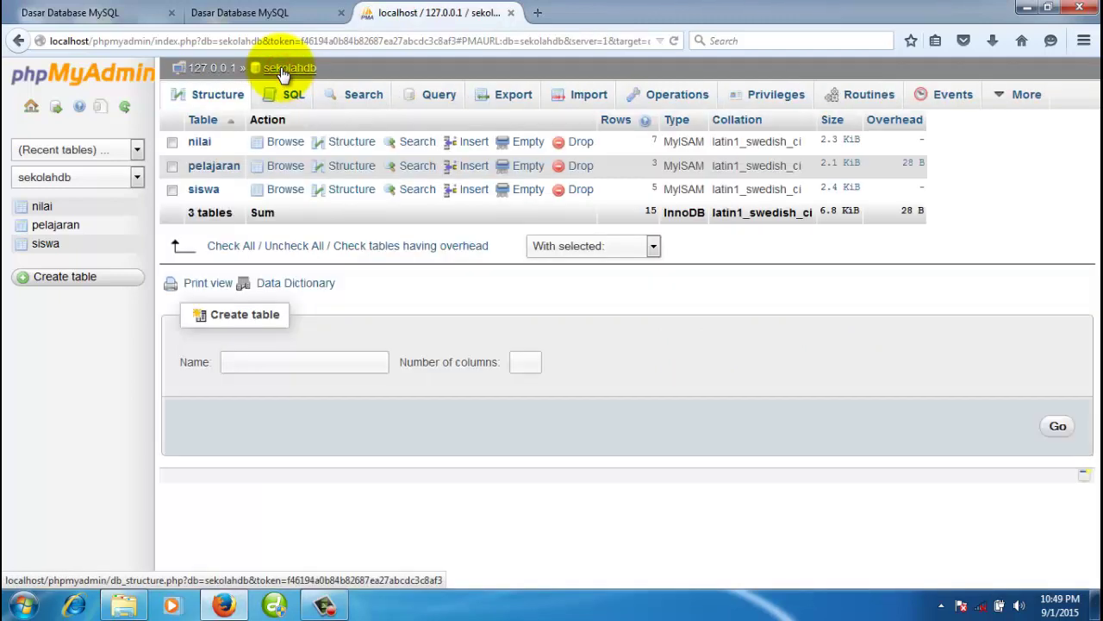
Open the sekolahdb Designer and drag the siswa and nilai boxes into position
mouse_move(1028, 98)
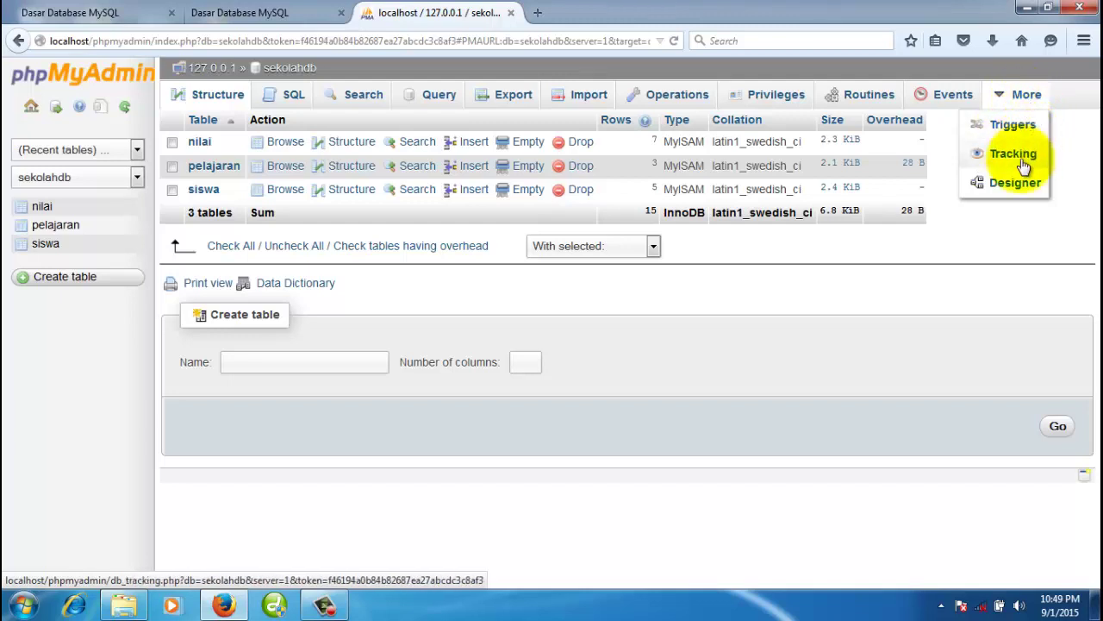
left_click(1012, 183)
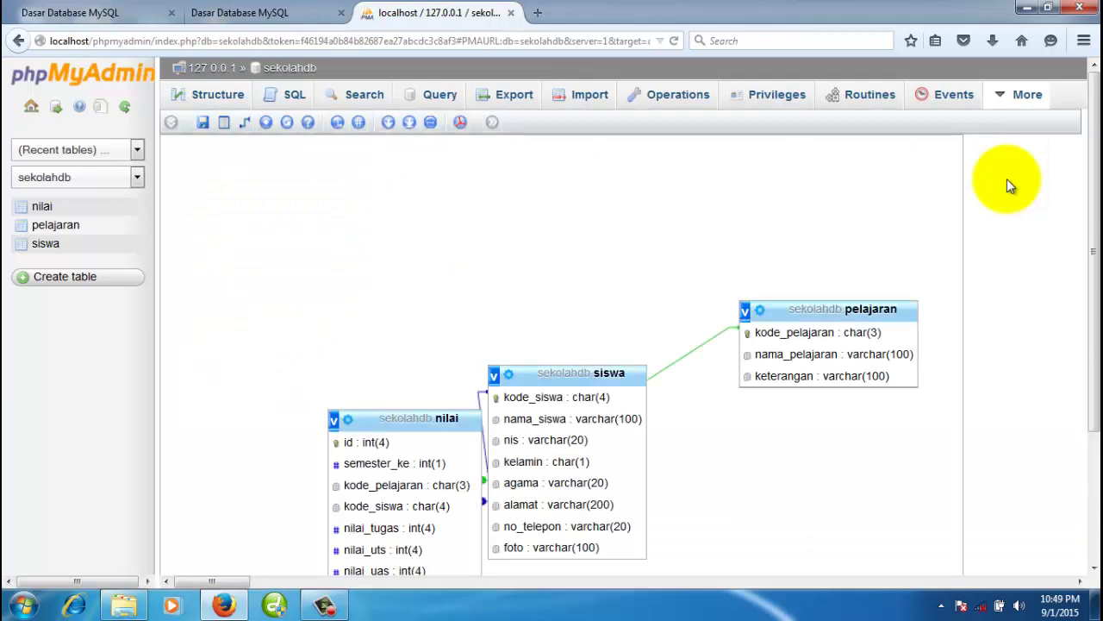
left_click_drag(395, 422, 394, 260)
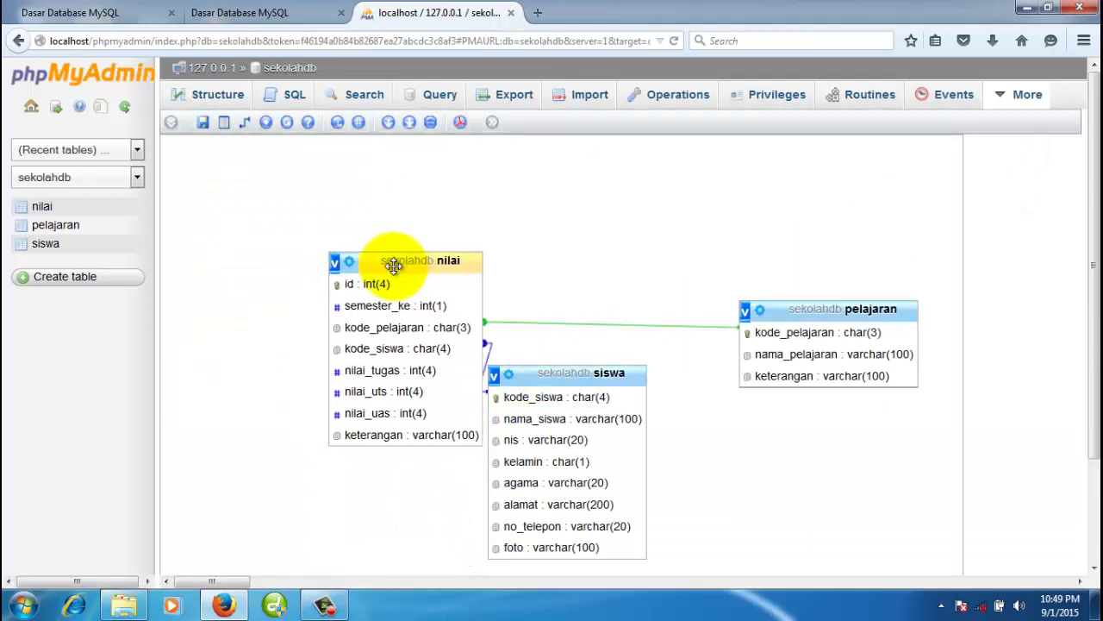
left_click_drag(544, 372, 255, 217)
left_click_drag(393, 261, 492, 252)
left_click_drag(789, 305, 695, 213)
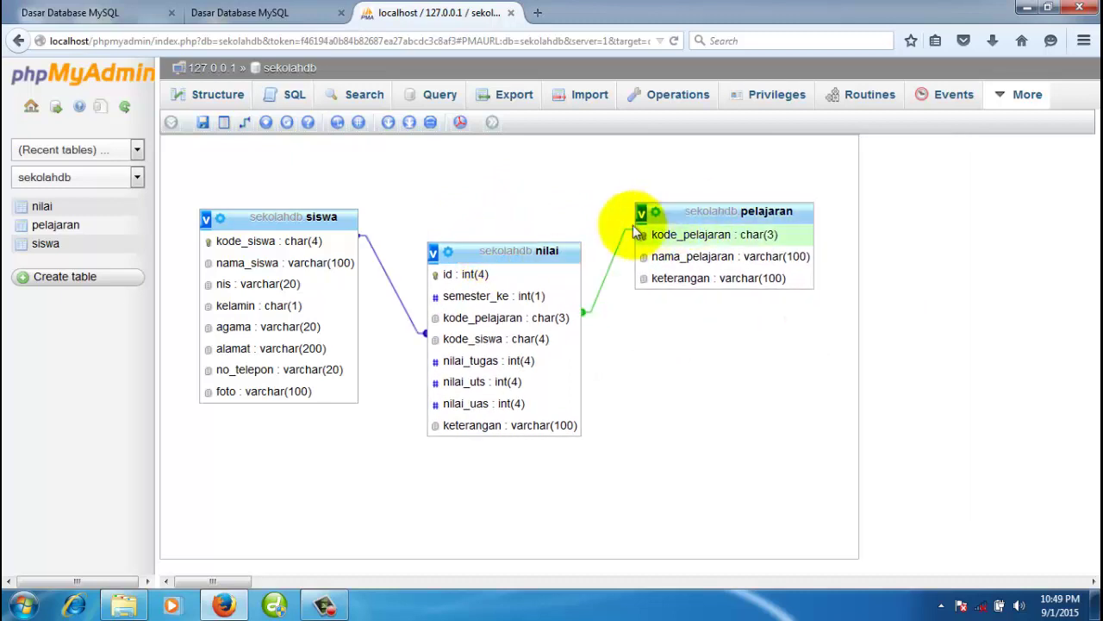
Compare with the reference diagram, align nilai and pelajaran to the right, and save positions
left_click(85, 17)
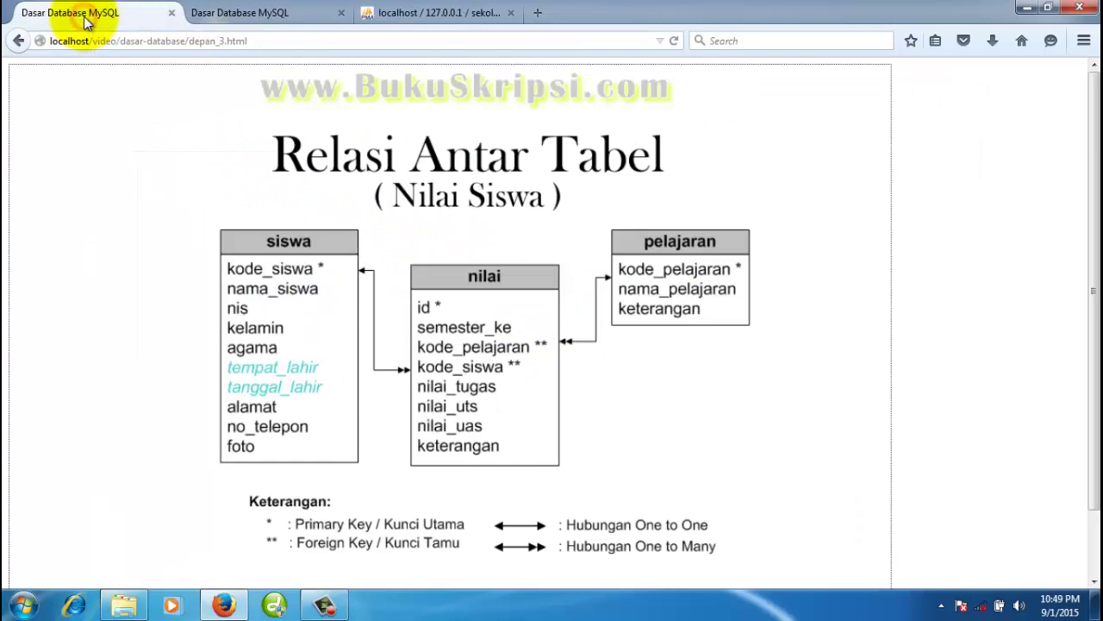
left_click(446, 21)
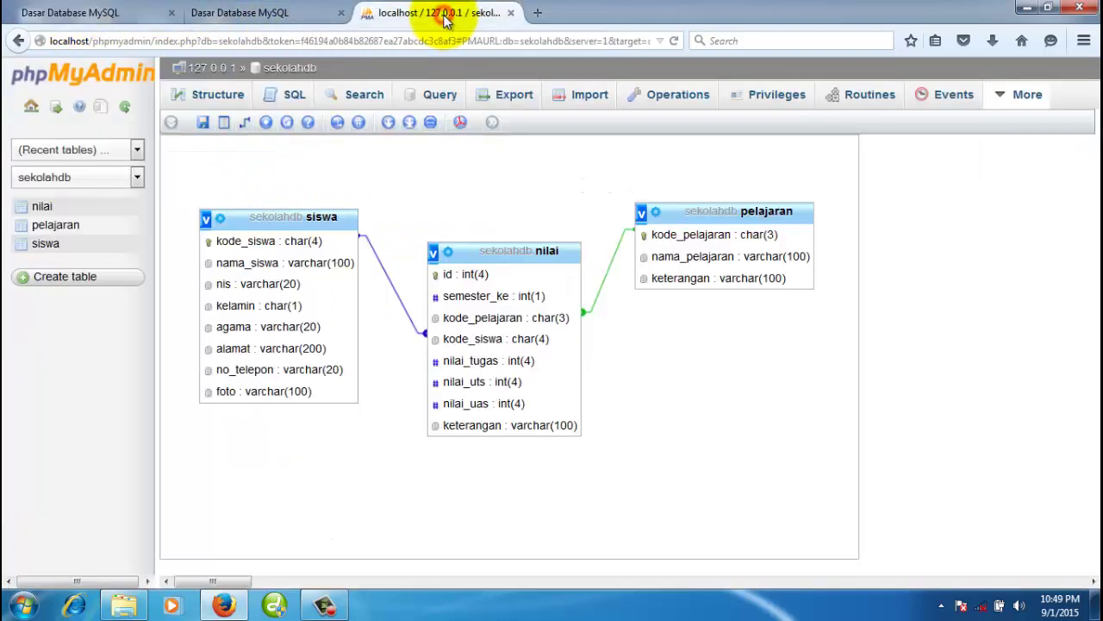
left_click_drag(715, 212, 725, 212)
left_click_drag(512, 247, 500, 254)
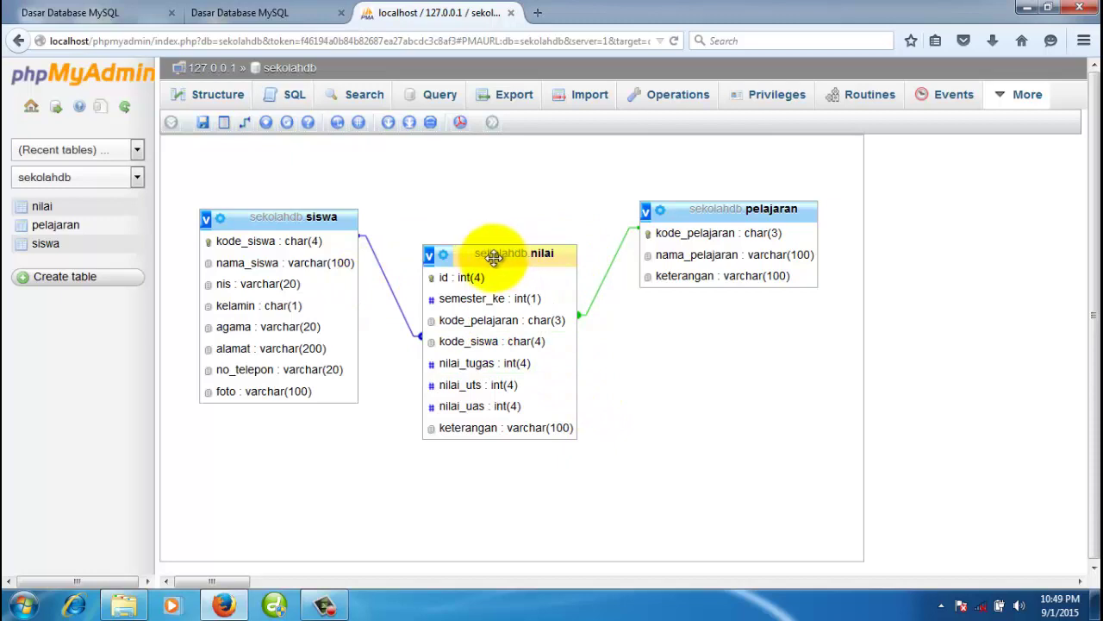
left_click_drag(491, 257, 490, 258)
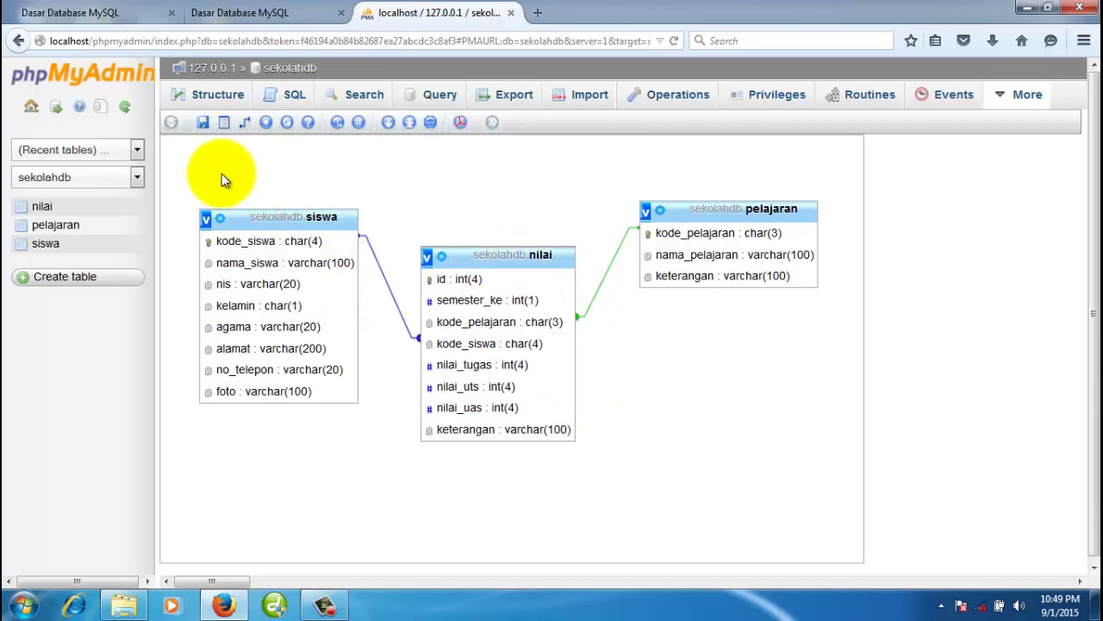
left_click(202, 121)
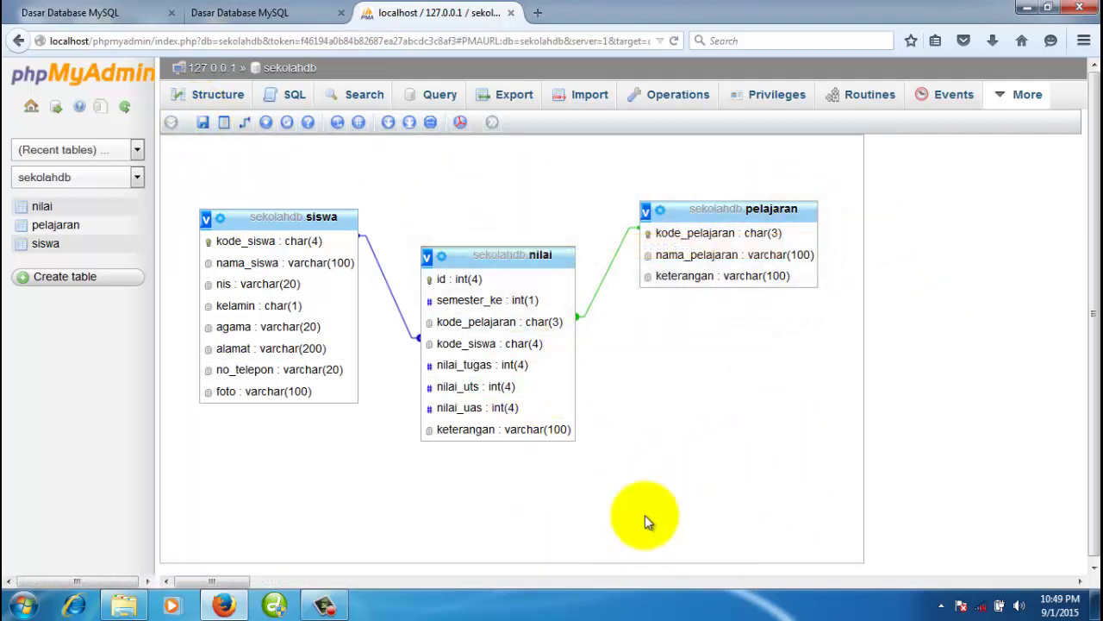
left_click_drag(739, 209, 739, 206)
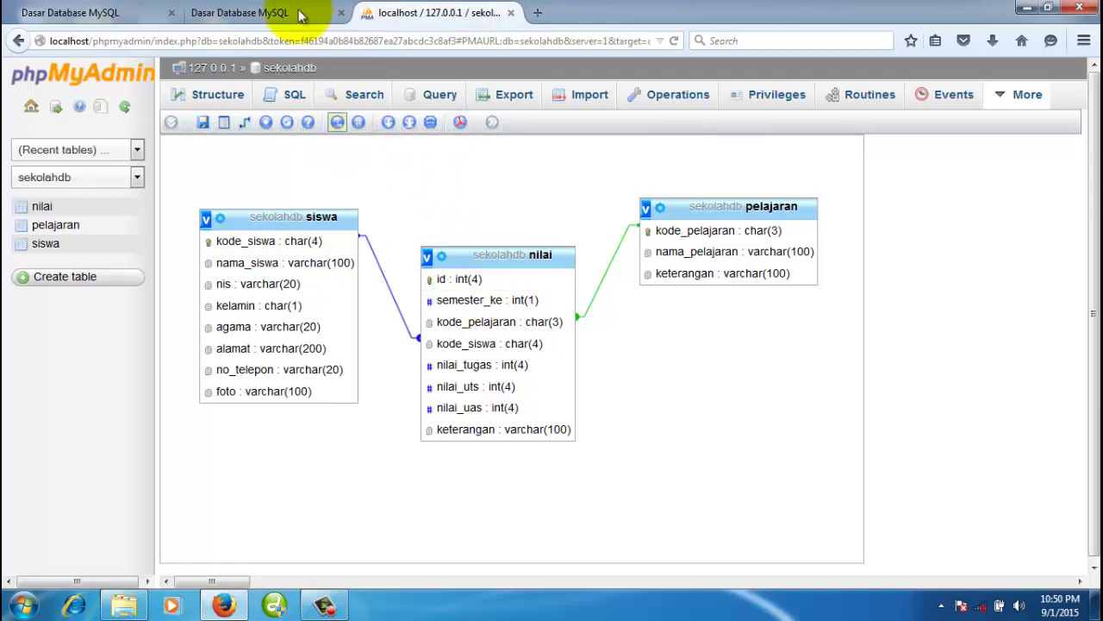
Advance the lesson to the new siswa columns slide, check the reference diagram, and return to phpMyAdmin
left_click(271, 15)
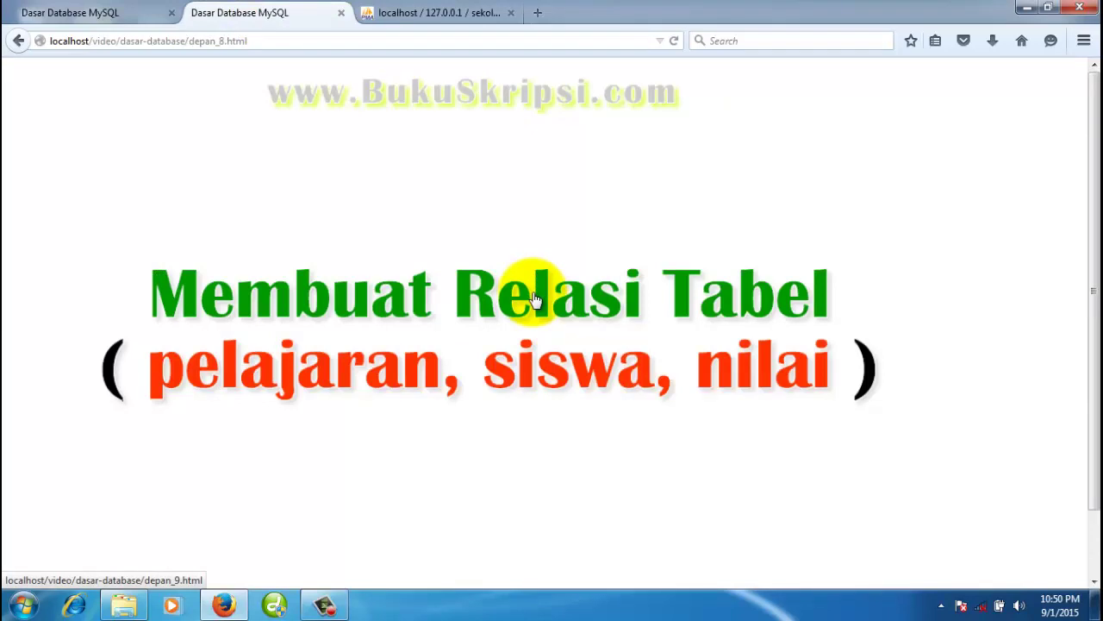
left_click(532, 298)
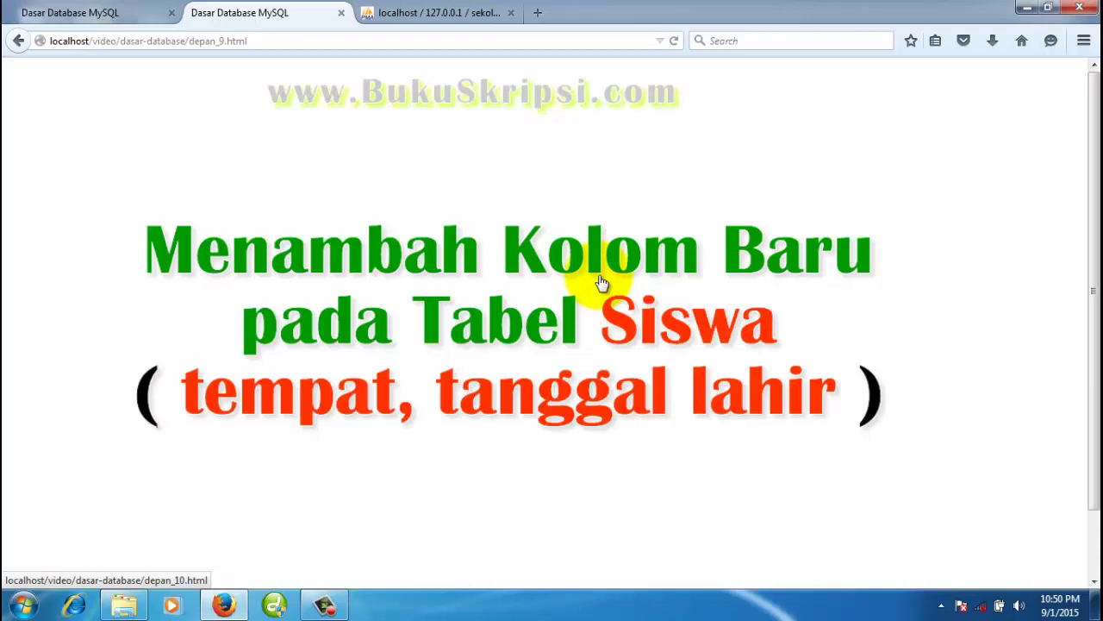
left_click(119, 10)
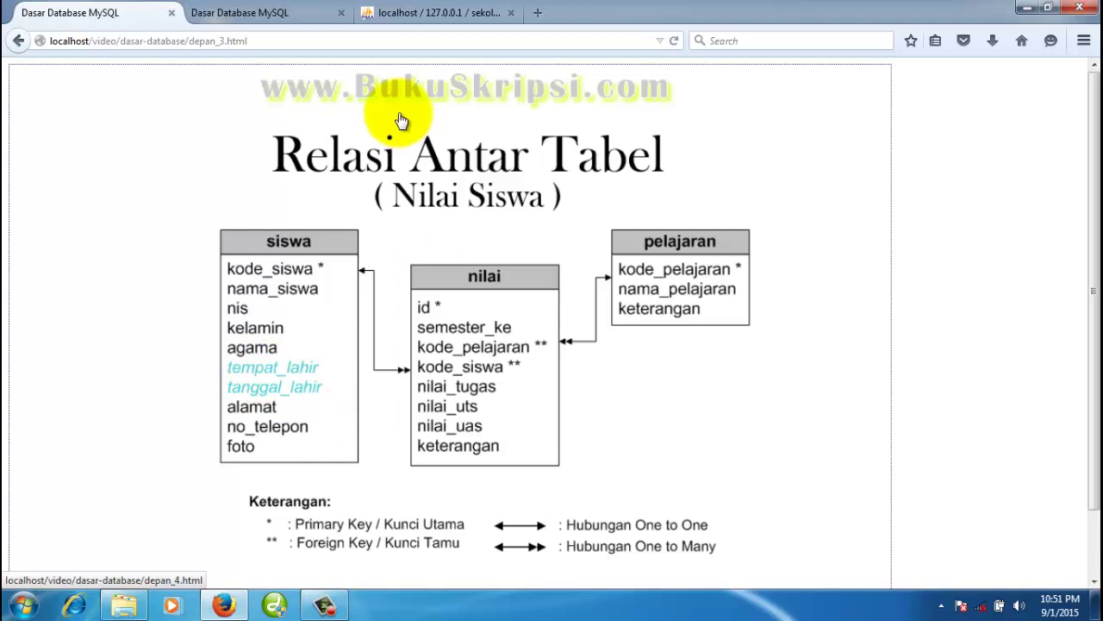
left_click(436, 14)
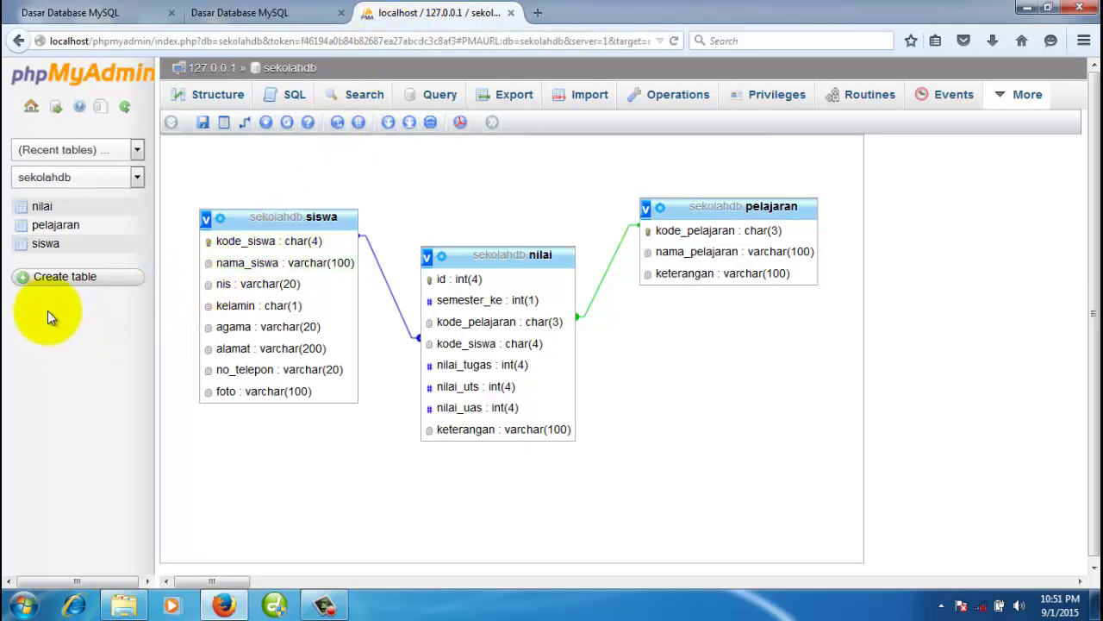
Leave the Designer and open the siswa table's Structure
left_click(45, 245)
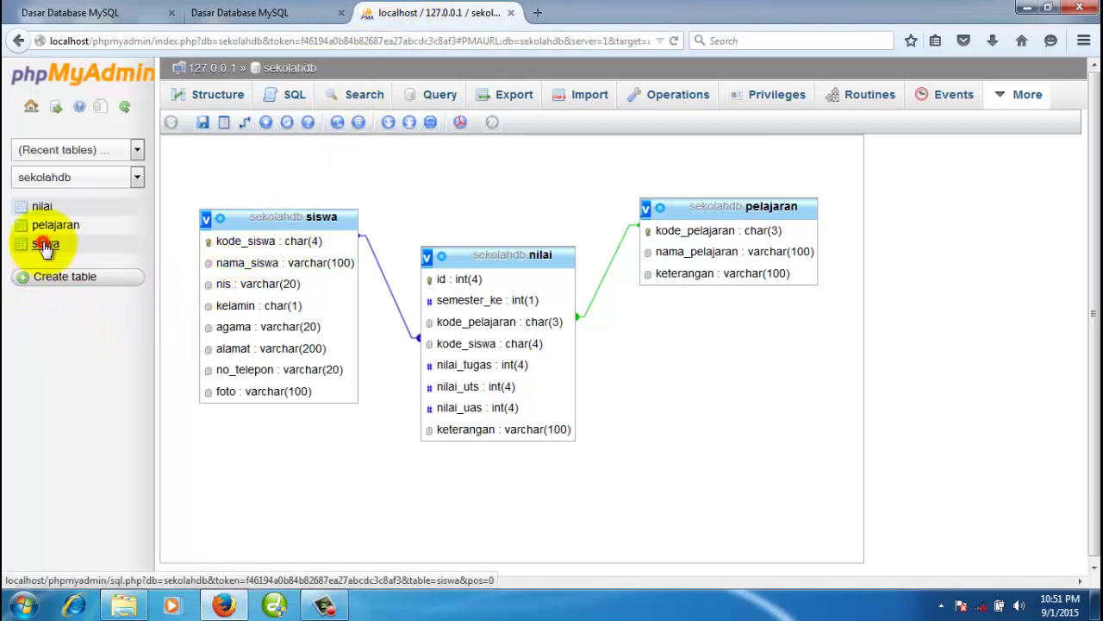
left_click(657, 288)
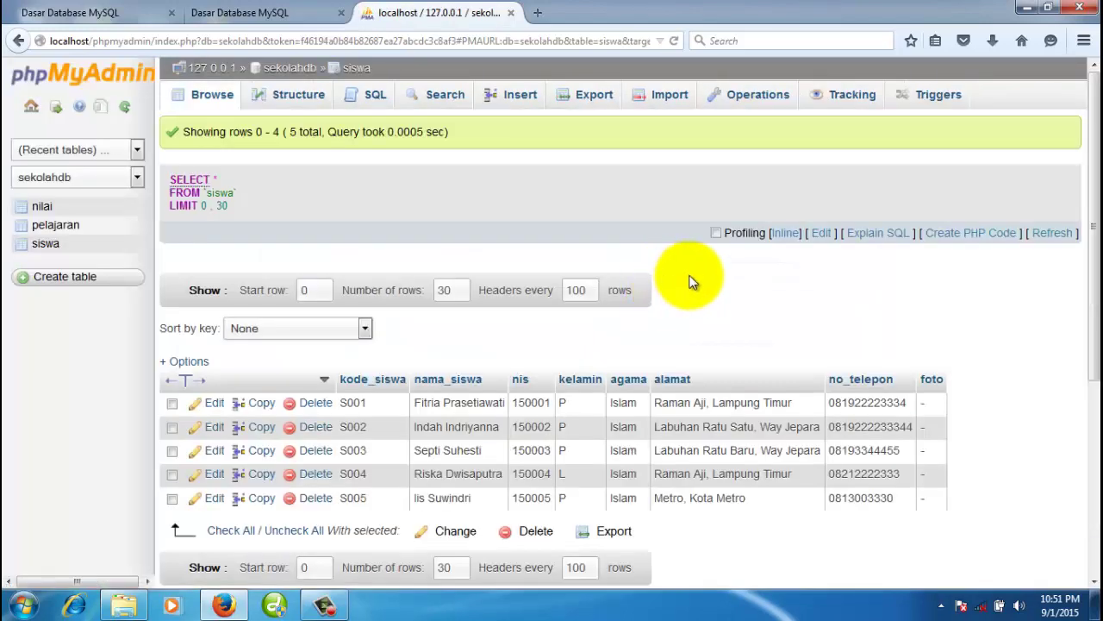
left_click(46, 246)
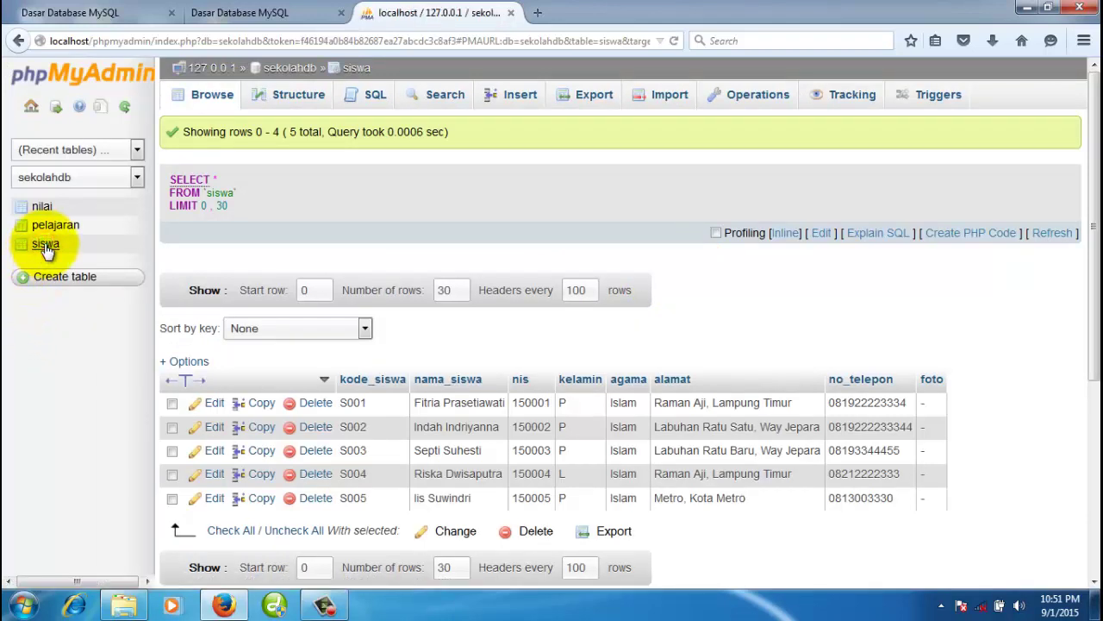
left_click(301, 99)
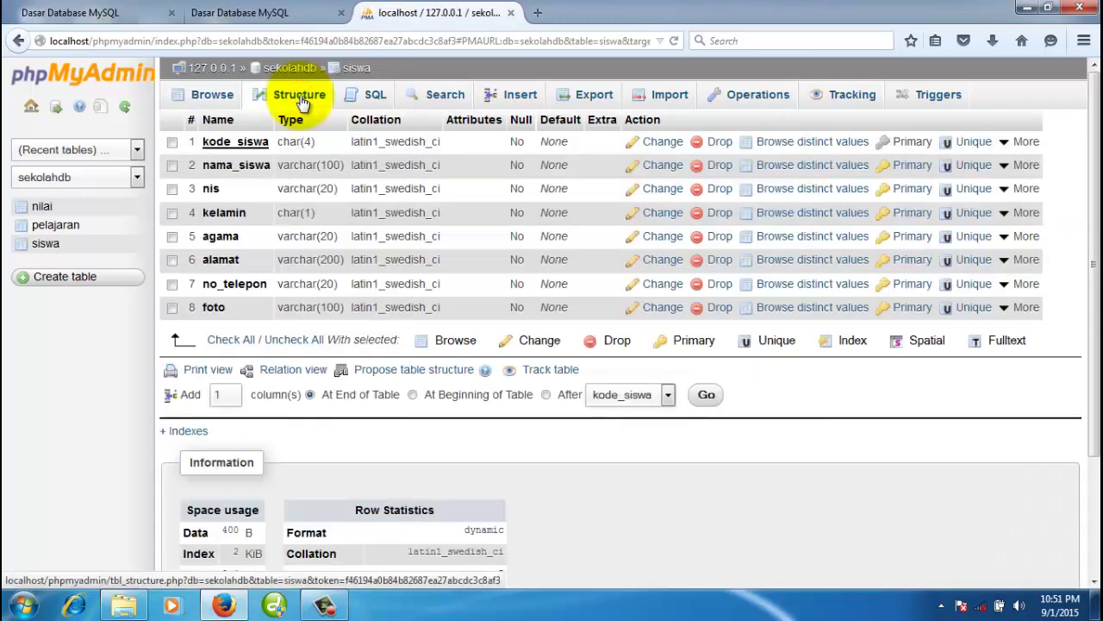
Request 2 new columns to be added after agama
left_click(221, 396)
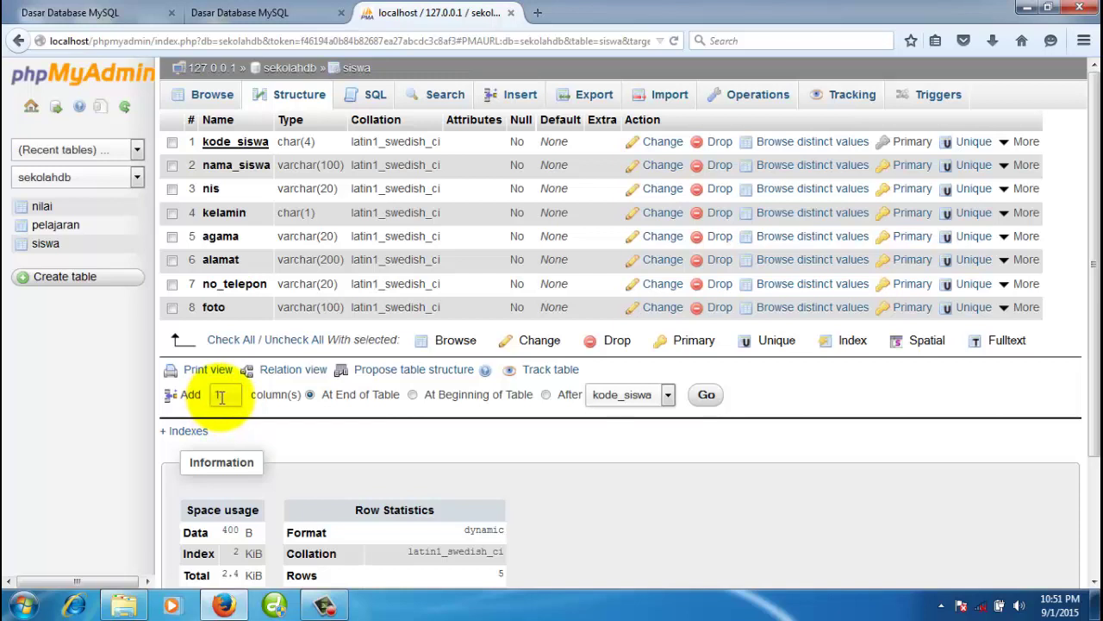
left_click_drag(216, 395, 229, 395)
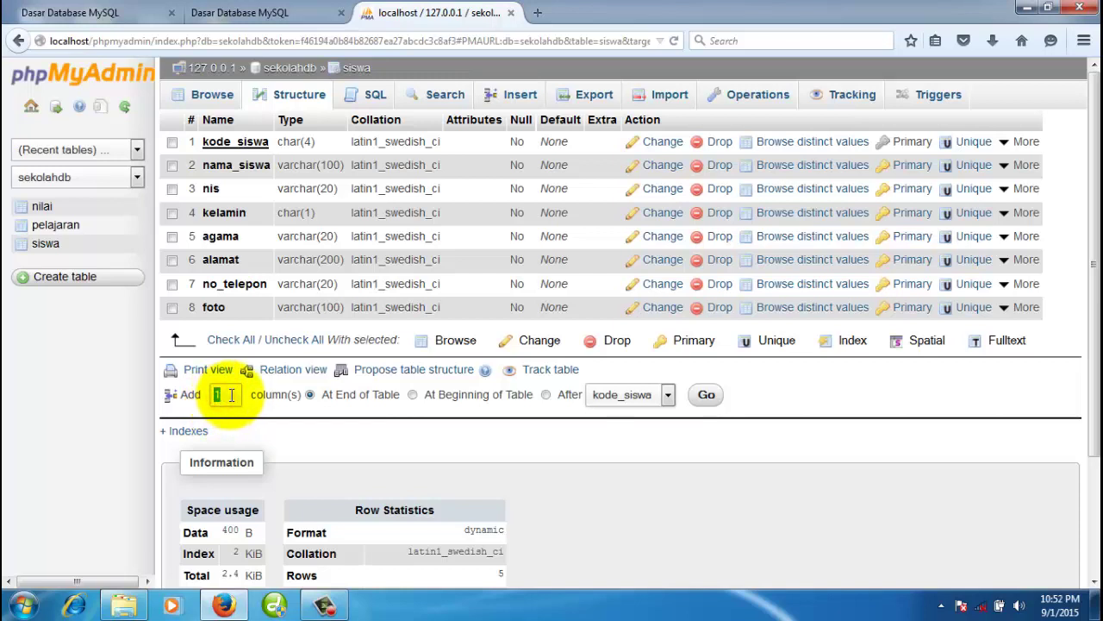
type("2")
left_click(371, 431)
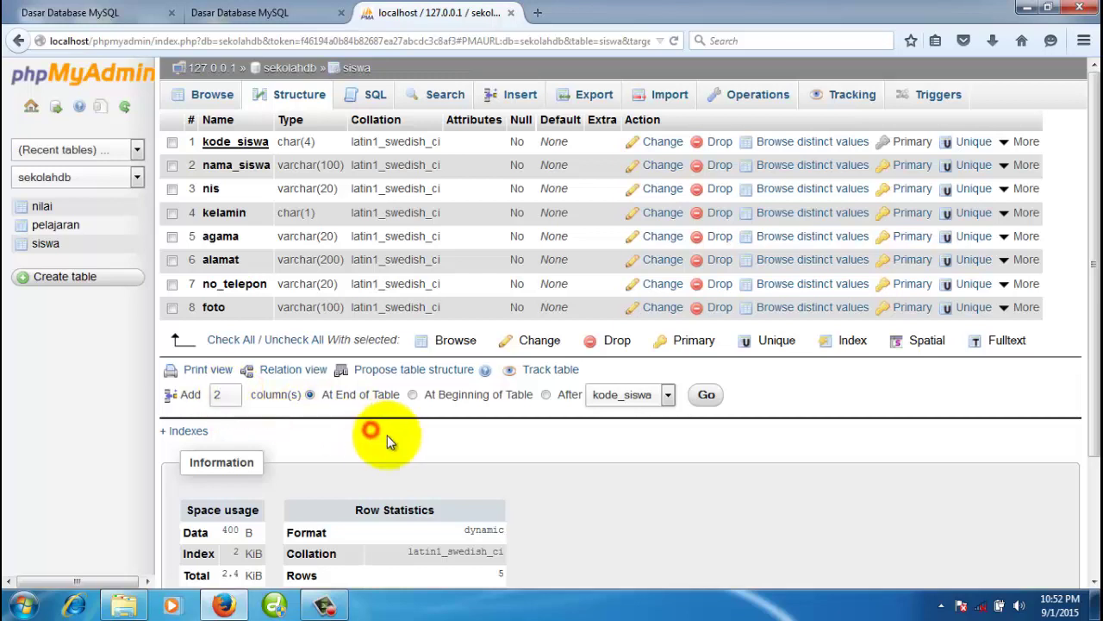
left_click(629, 393)
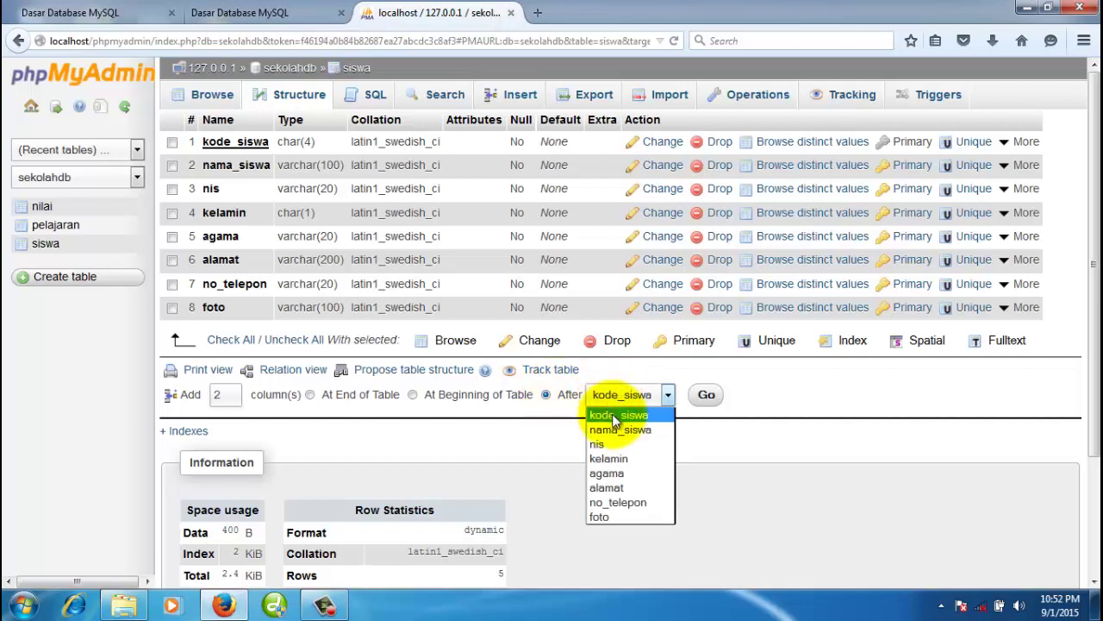
left_click(621, 471)
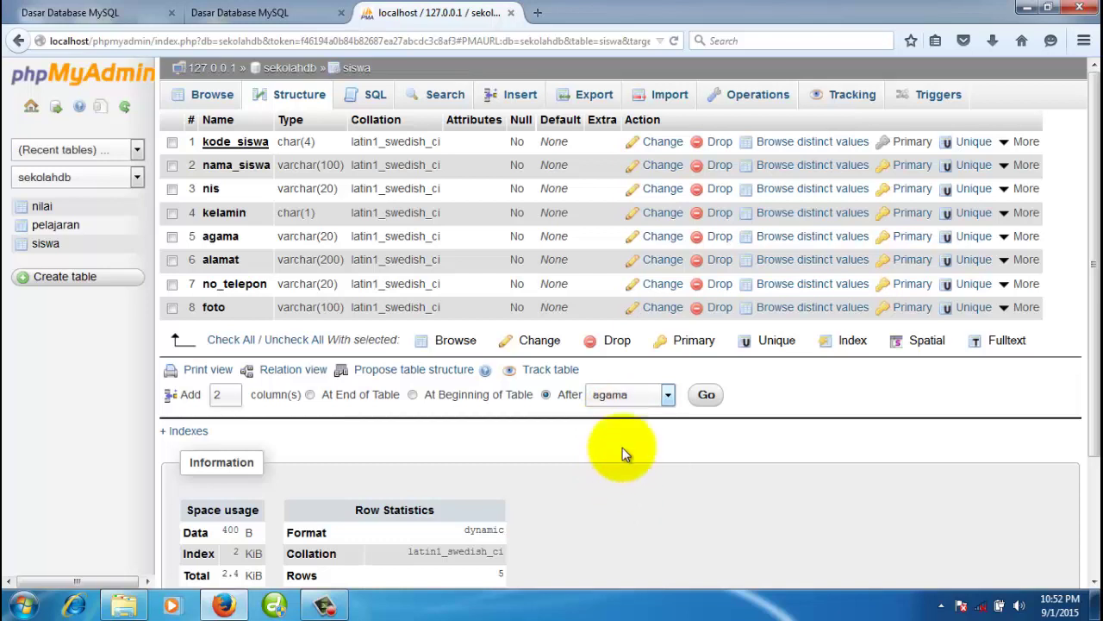
left_click(626, 394)
left_click(629, 472)
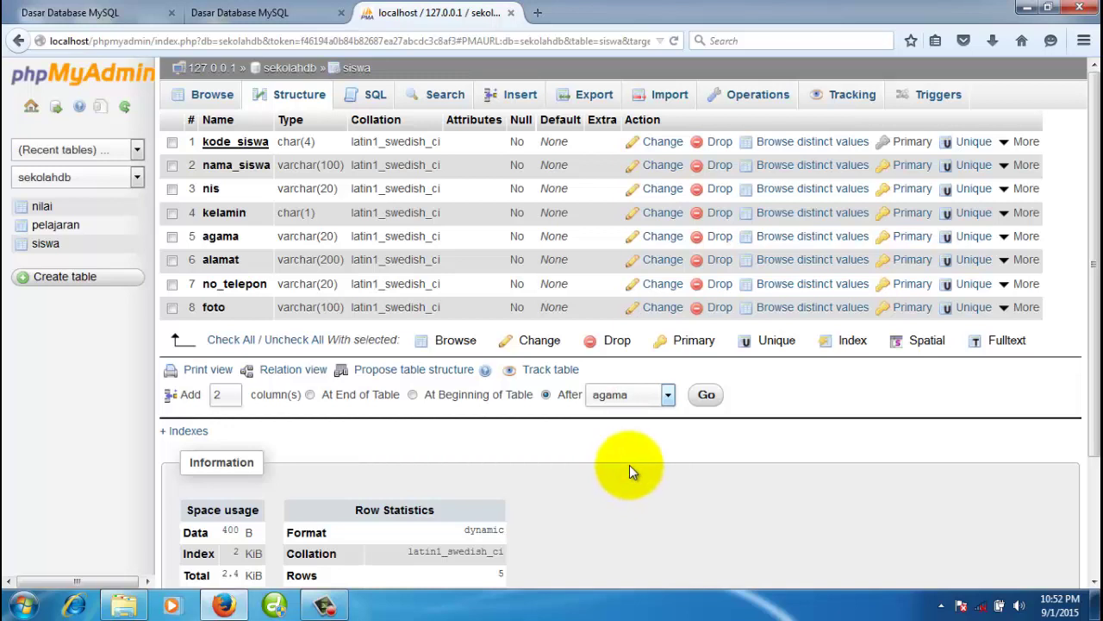
left_click(708, 396)
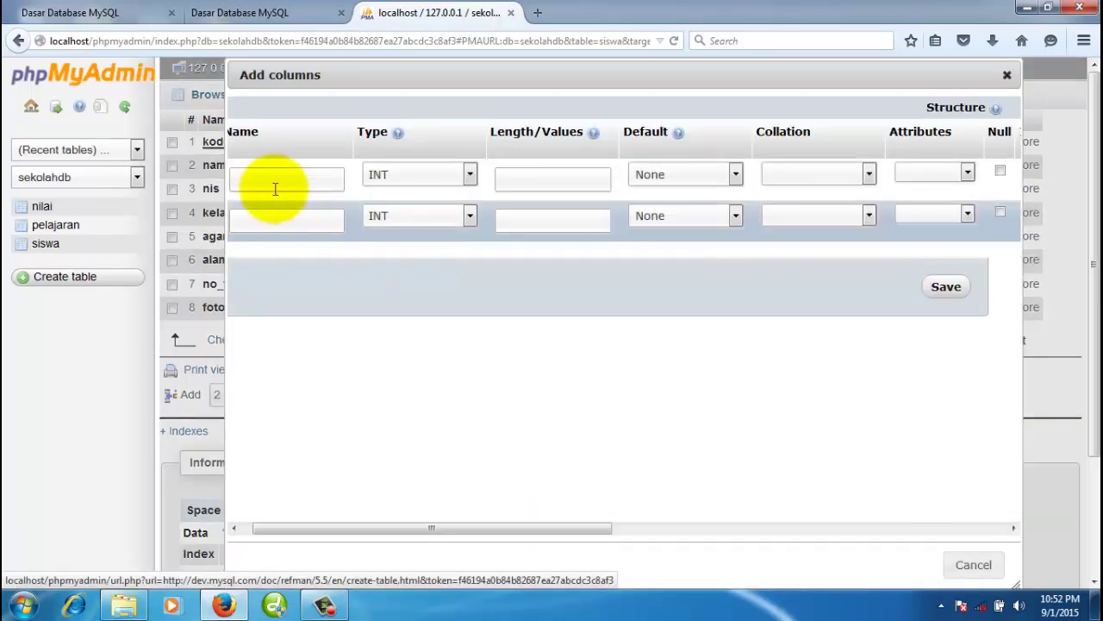
Name the two new columns tempat_lahir and tanggal_lahir
left_click(272, 184)
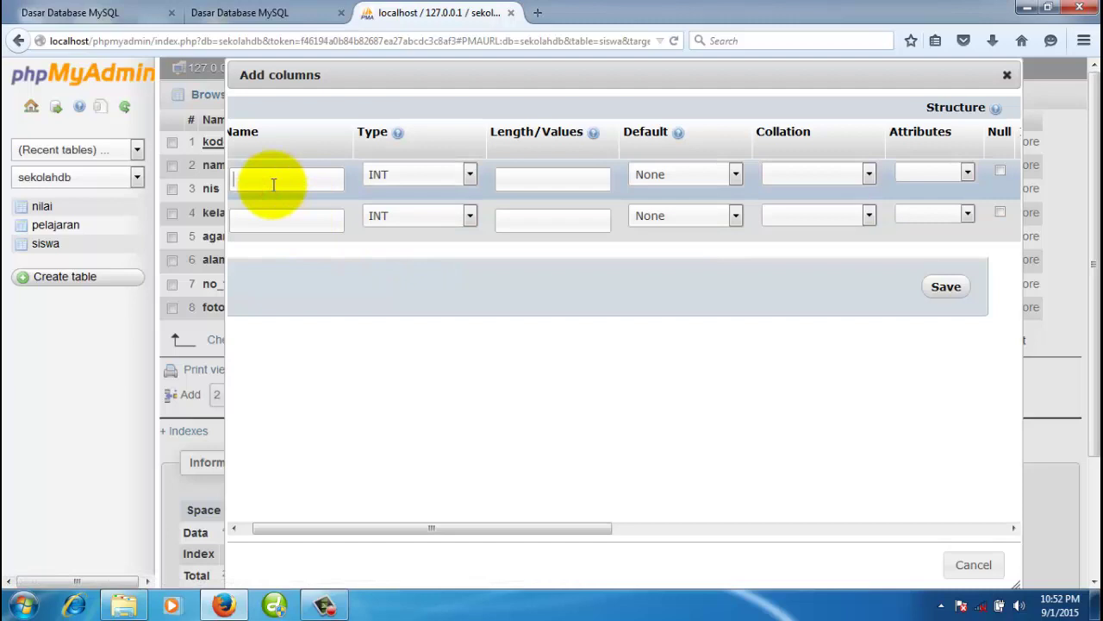
type("tempat_lahir")
left_click(276, 222)
type("tangg")
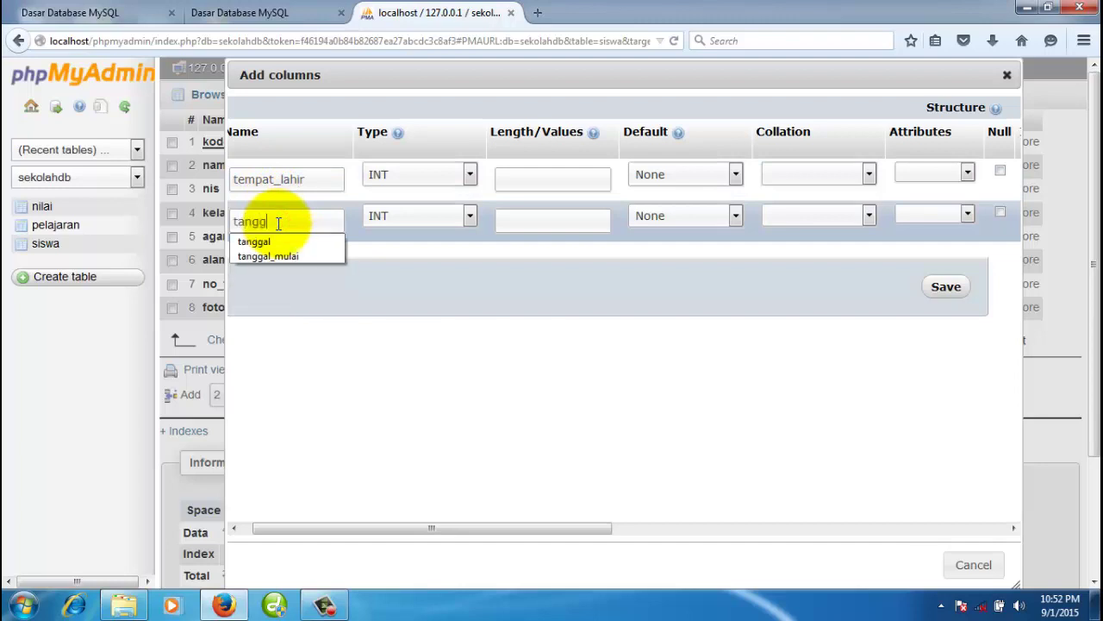
type("al_lahir")
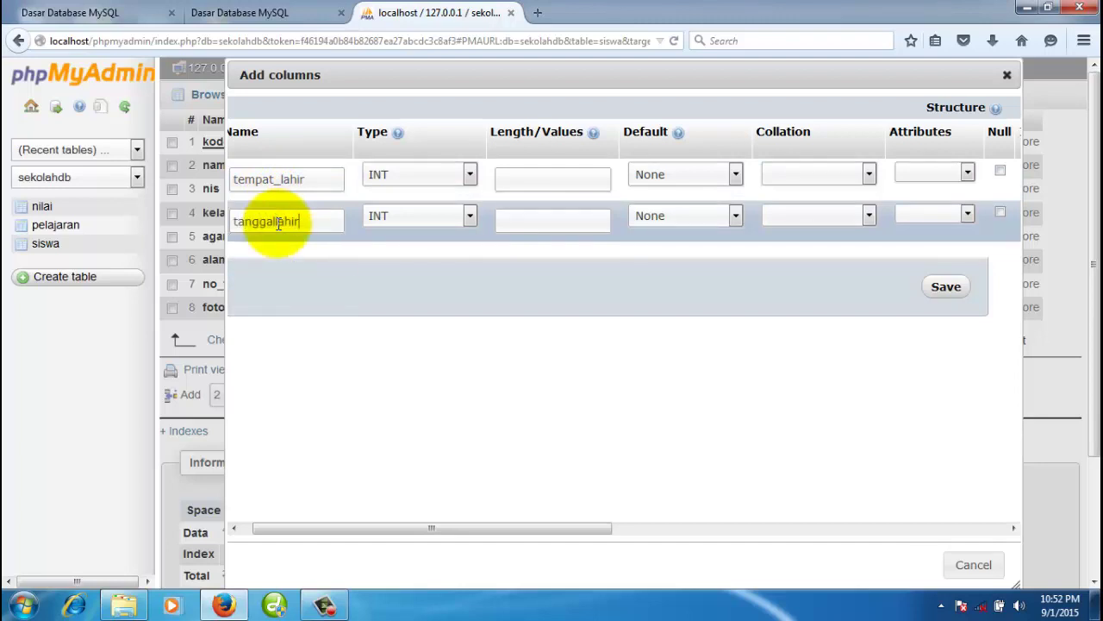
left_click(277, 223)
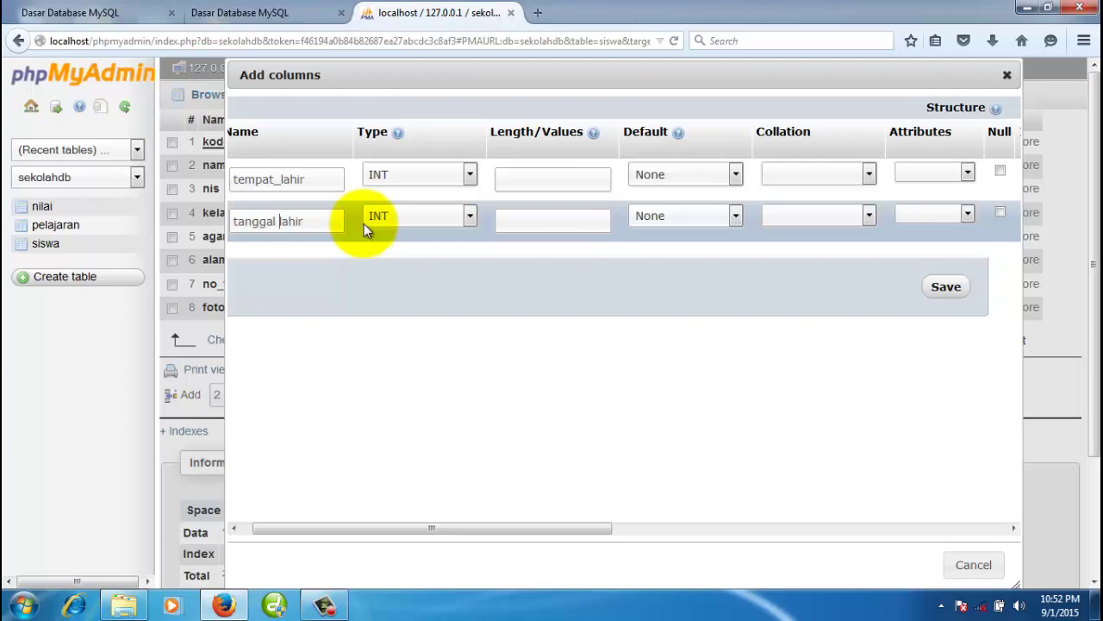
key("BackSpace")
type("_")
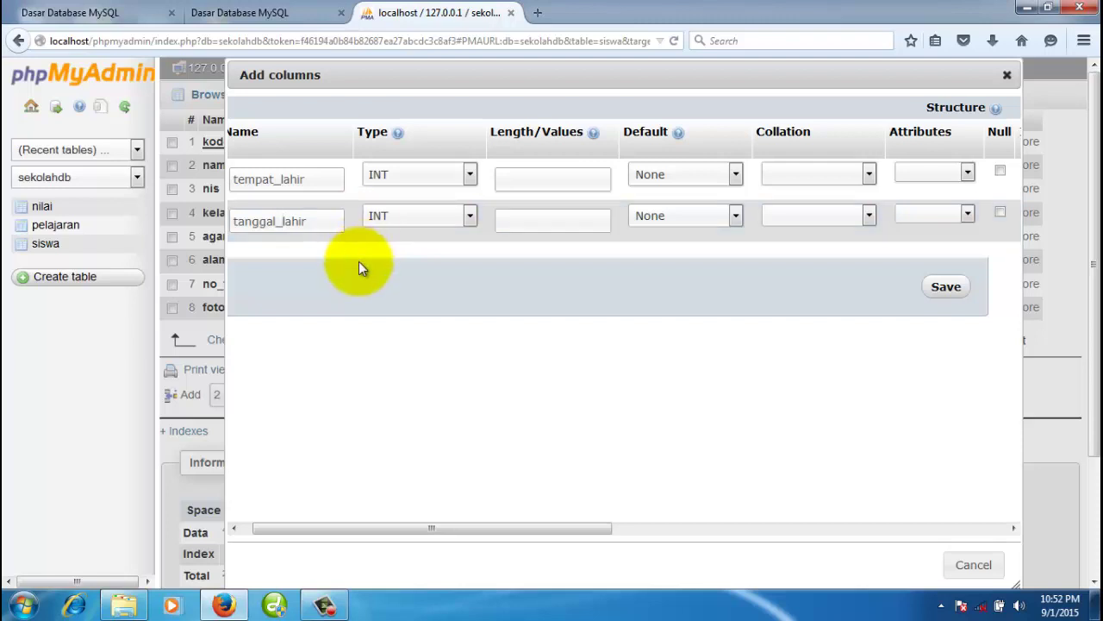
left_click(359, 266)
Make tempat_lahir a VARCHAR column with length 100
left_click(318, 180)
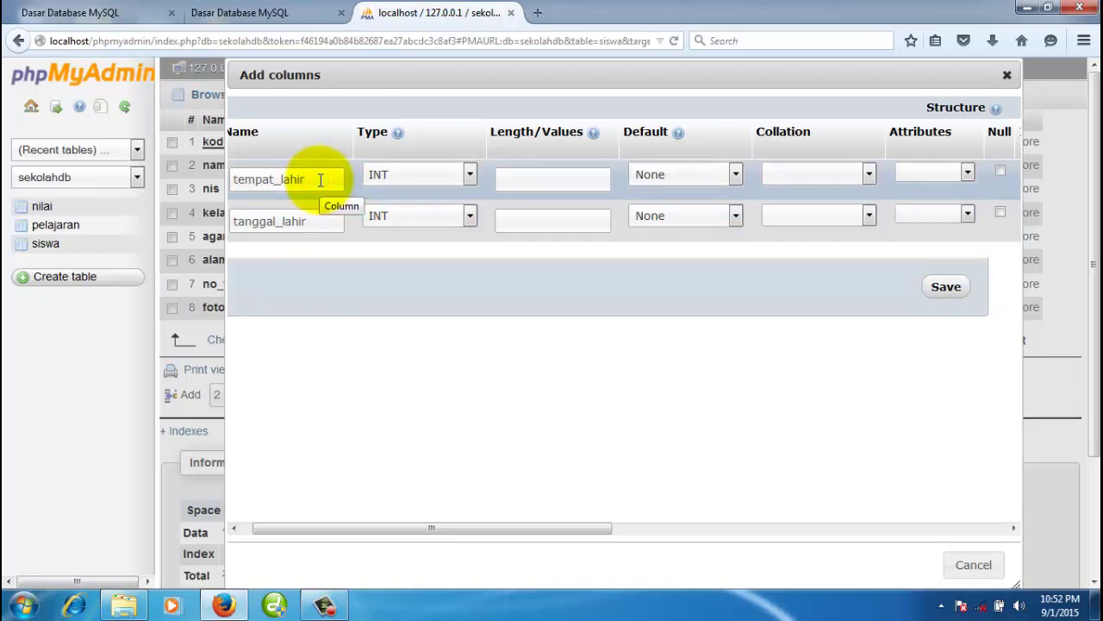
left_click(405, 174)
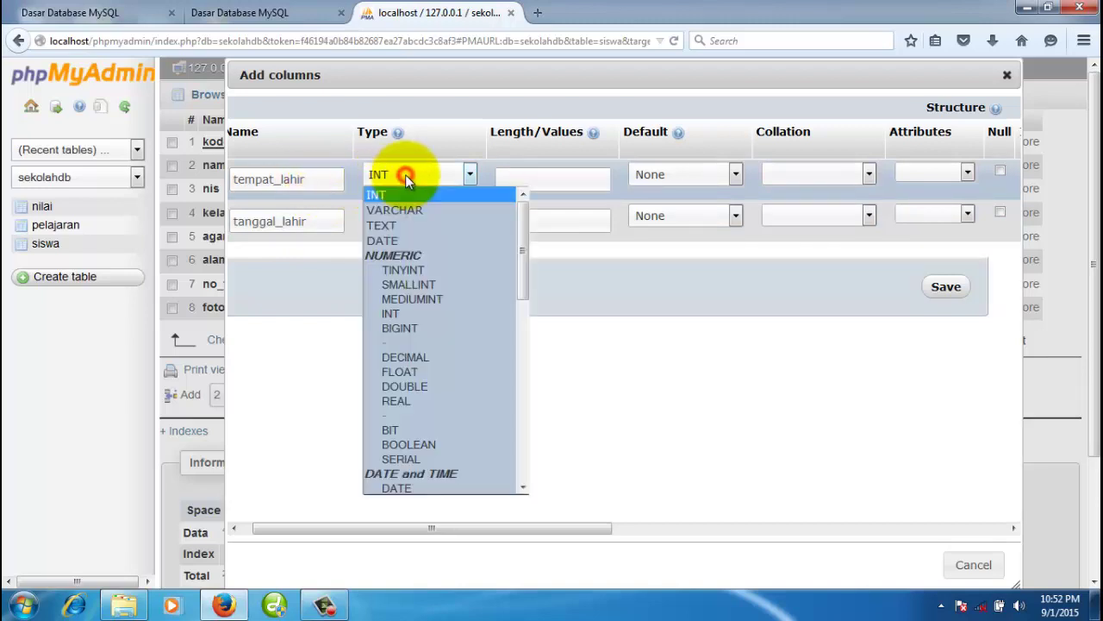
left_click(409, 209)
left_click(531, 180)
type("2")
key("BackSpace")
type("100")
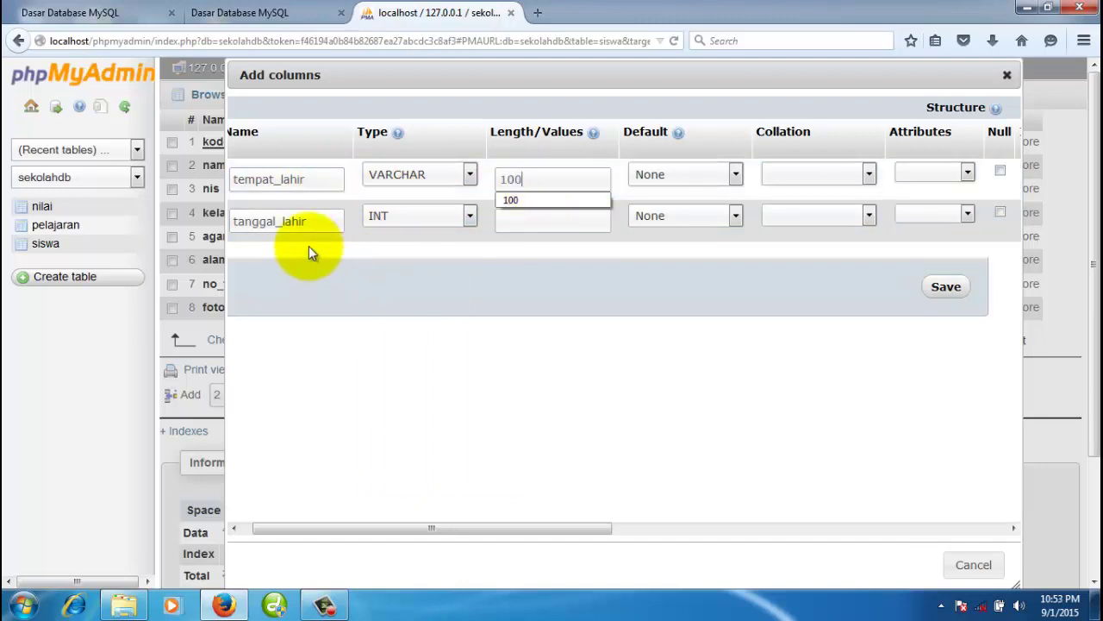
left_click(300, 224)
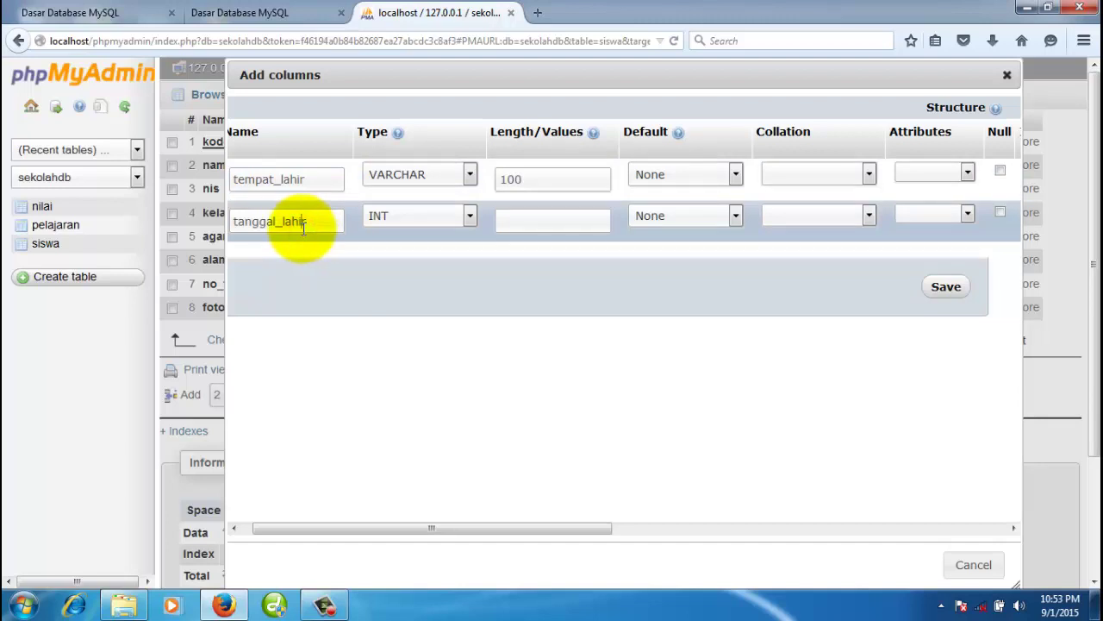
Set tanggal_lahir to DATE and save both columns to siswa
left_click(412, 215)
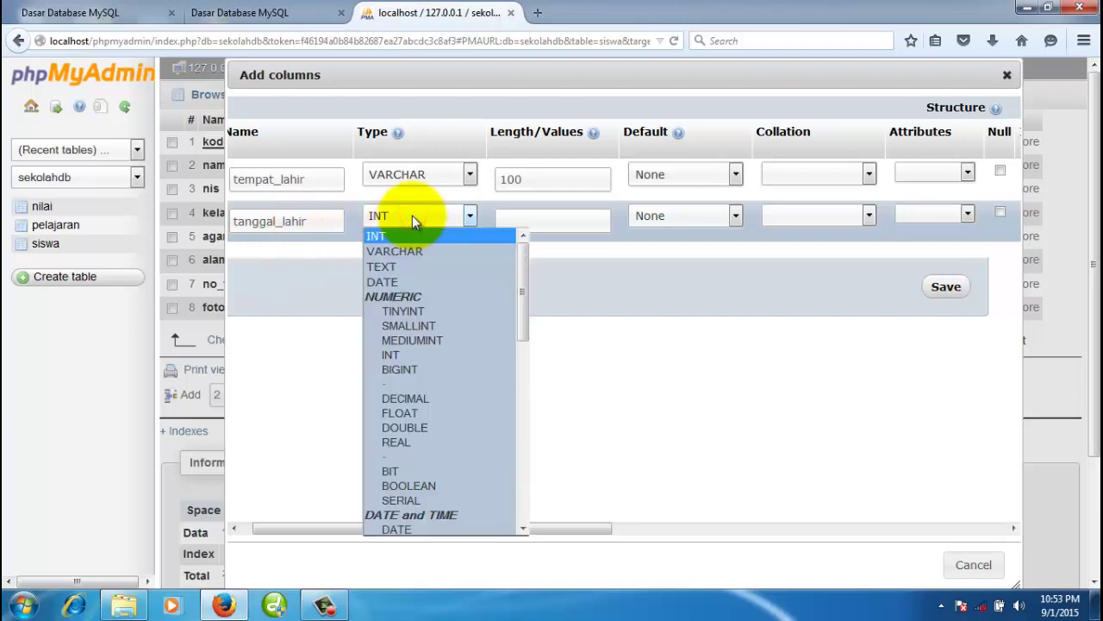
left_click(397, 278)
left_click(535, 220)
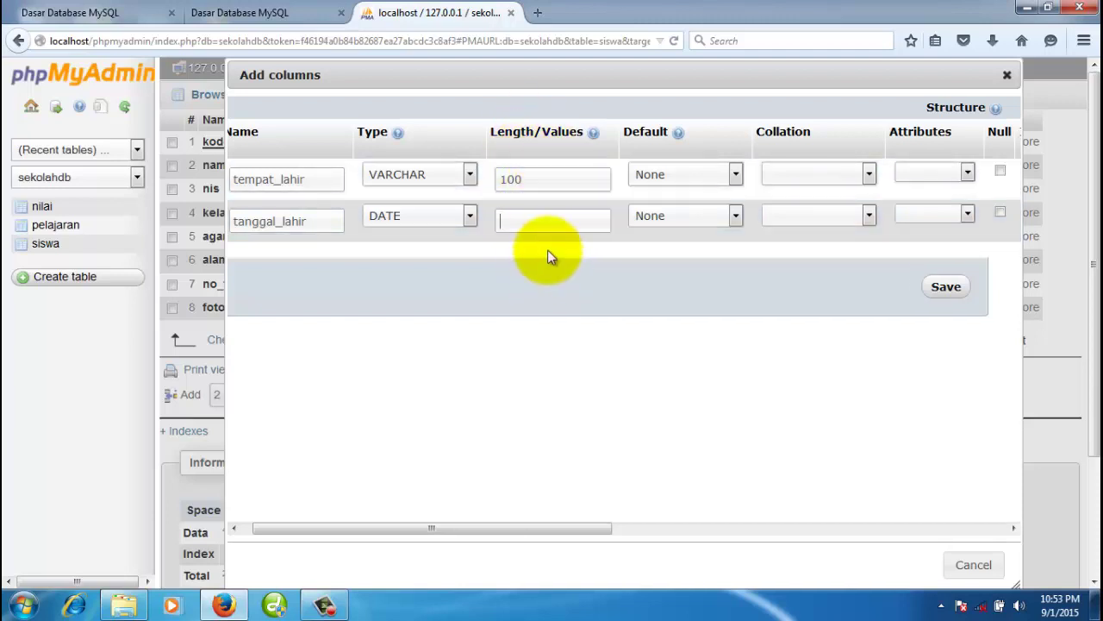
left_click(479, 265)
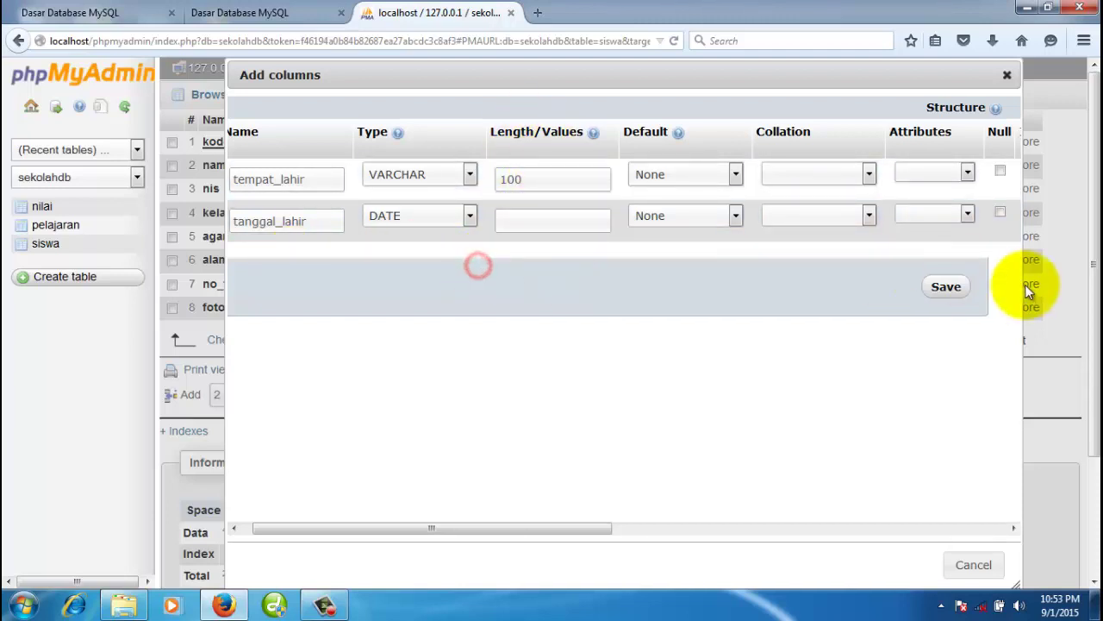
left_click(948, 288)
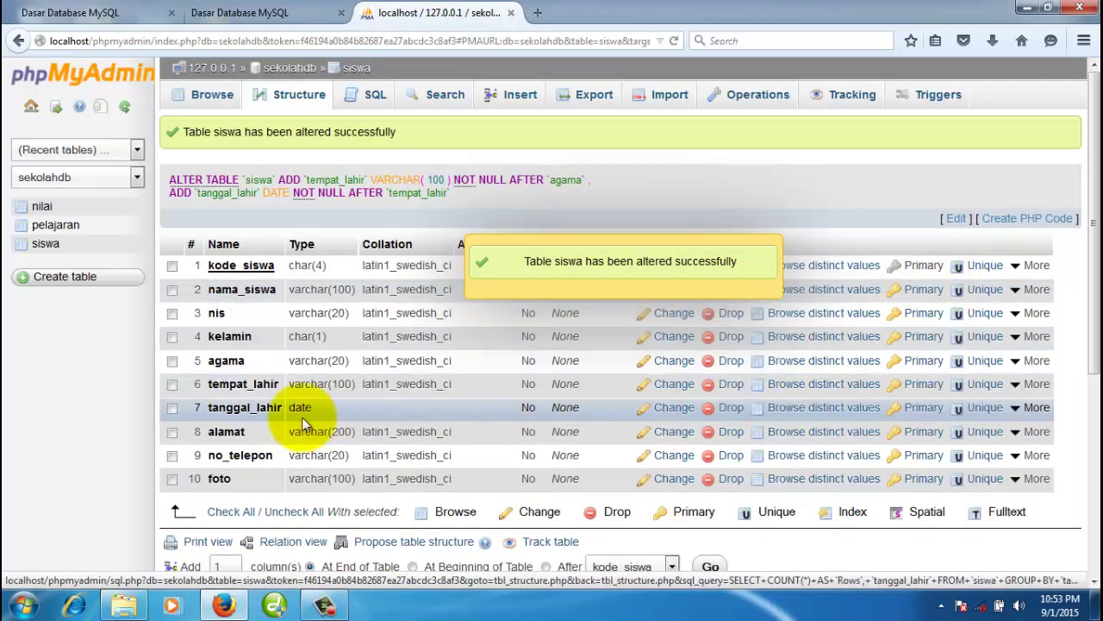
Tick the tempat_lahir and tanggal_lahir rows in the siswa structure
left_click(172, 407)
left_click(173, 383)
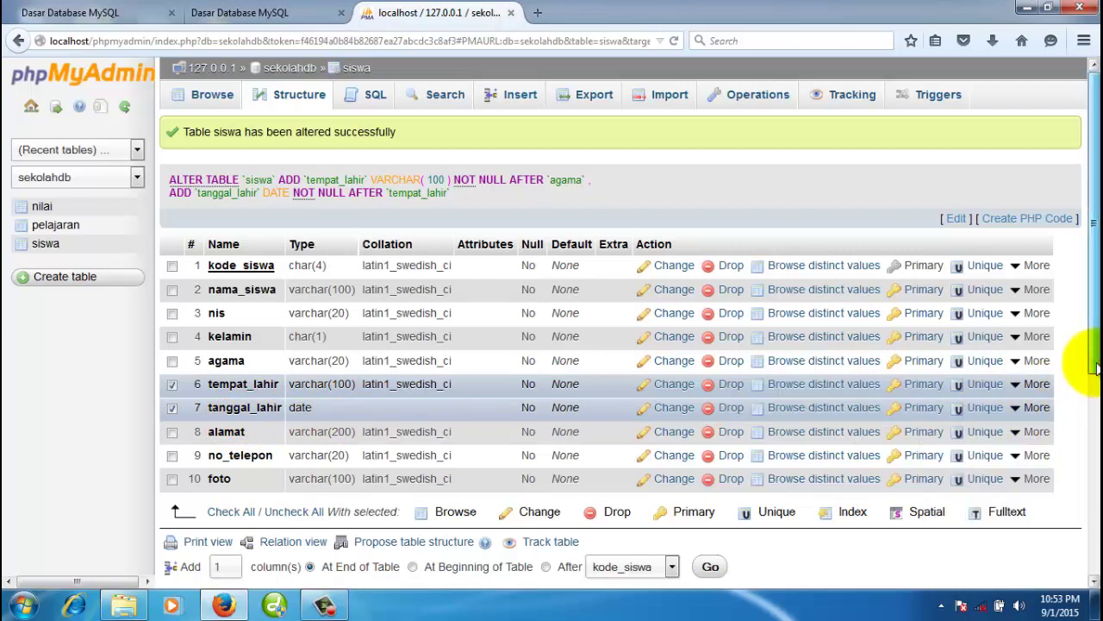
left_click_drag(1096, 369, 1096, 373)
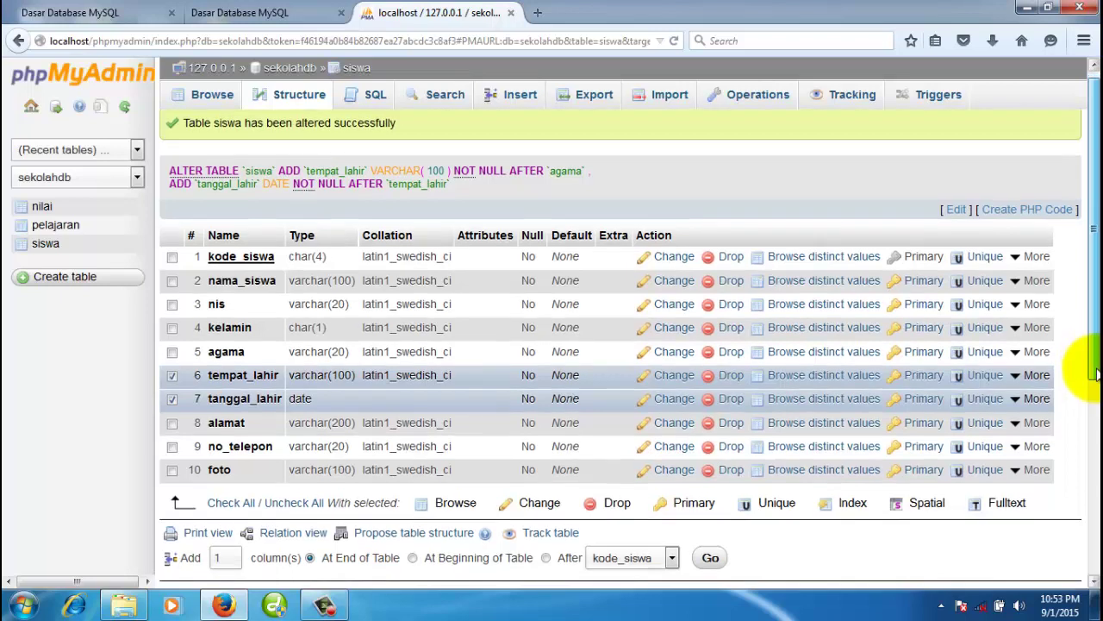
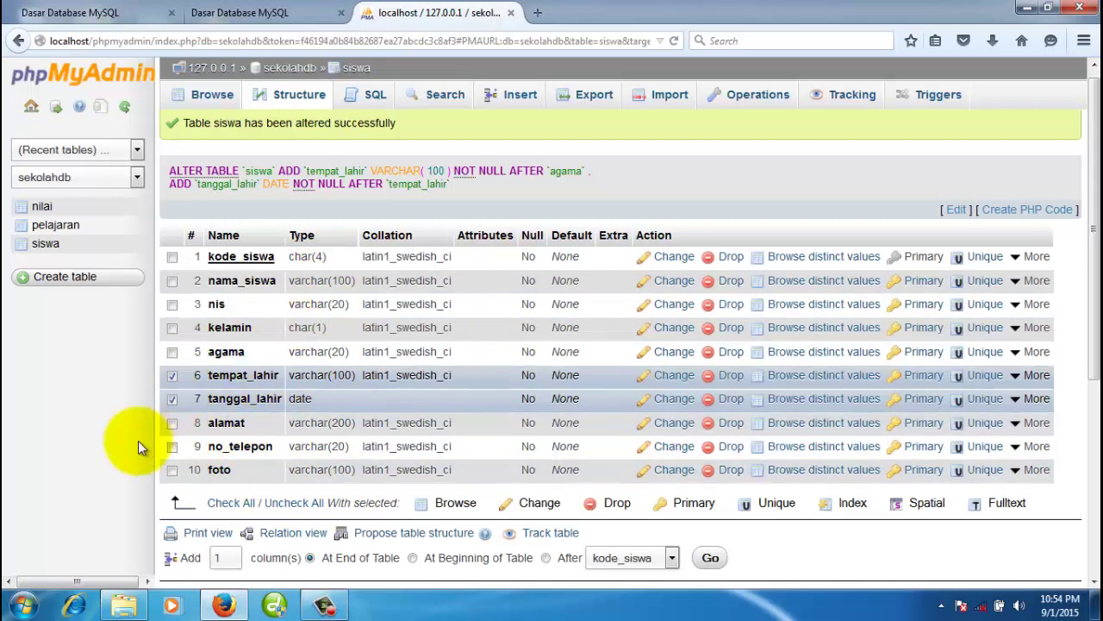
Untick tempat_lahir and tanggal_lahir, then browse the siswa rows S001–S005 with empty birth details
left_click(170, 398)
left_click(171, 374)
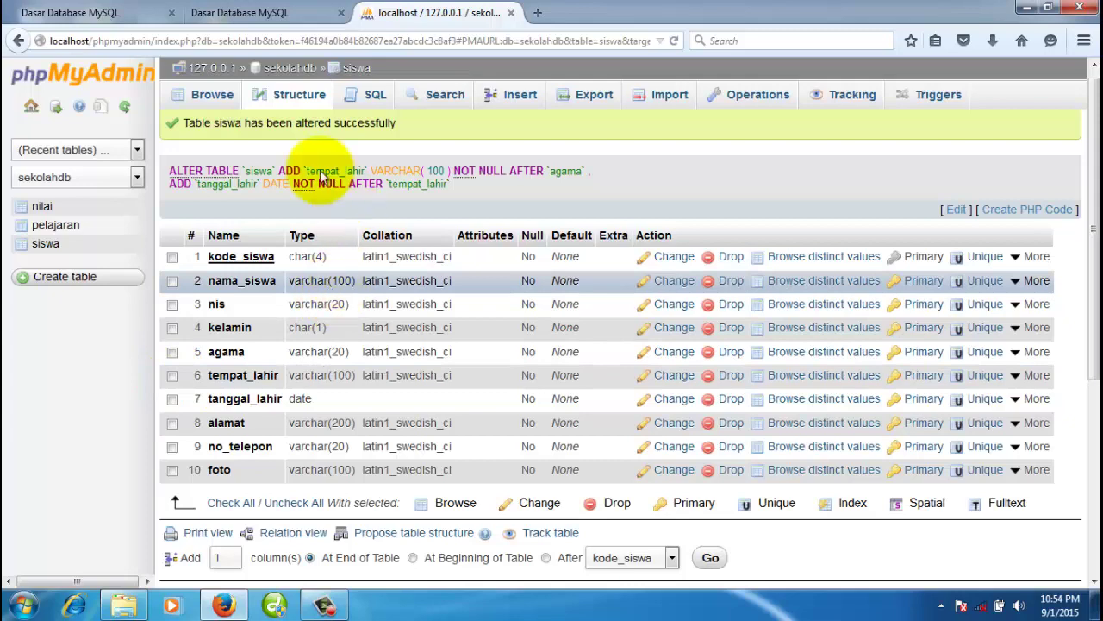
left_click(200, 100)
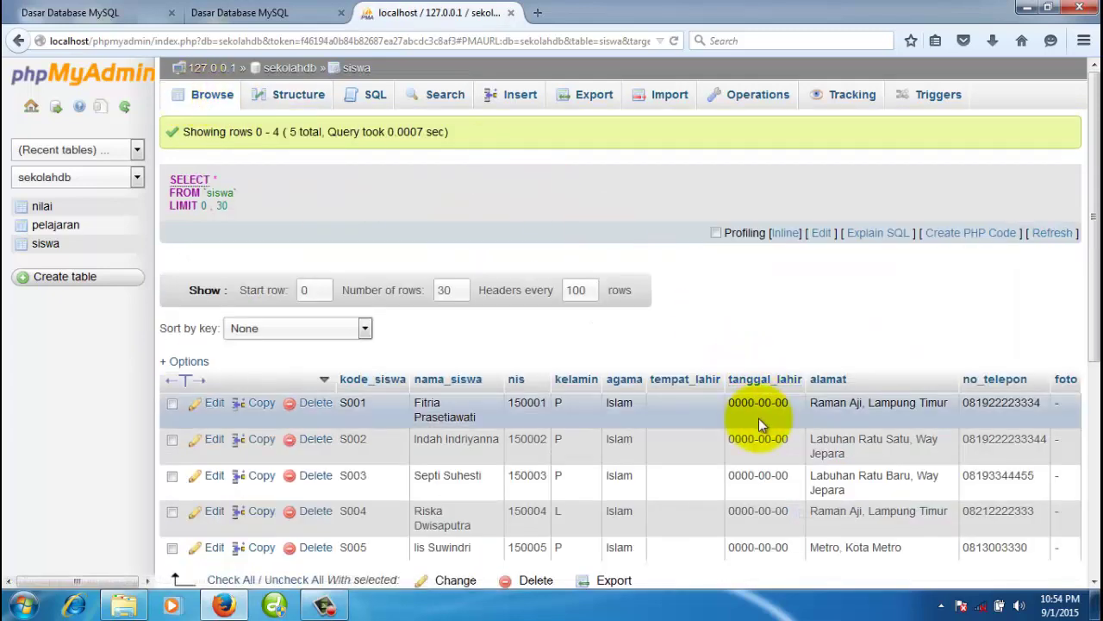
scroll(741, 425, "down", 2)
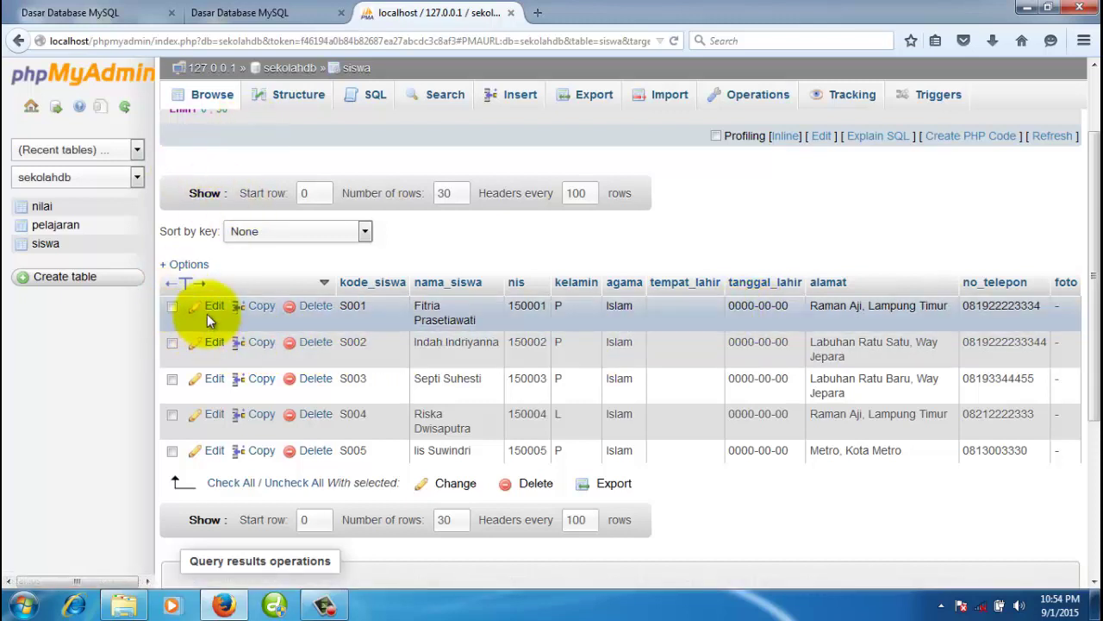
left_click(43, 245)
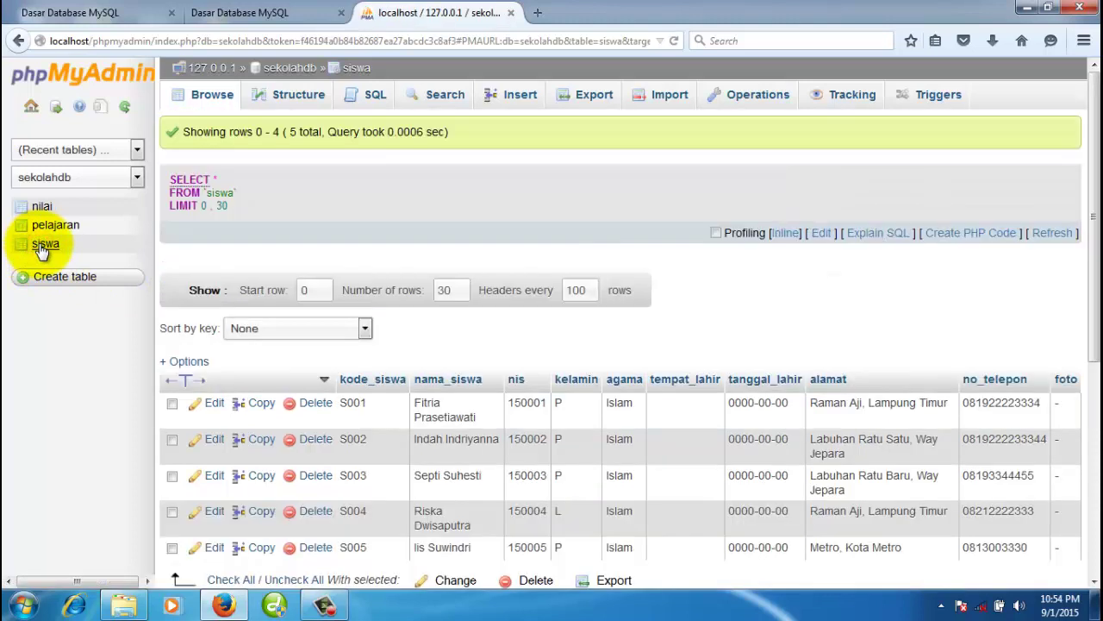
left_click(204, 100)
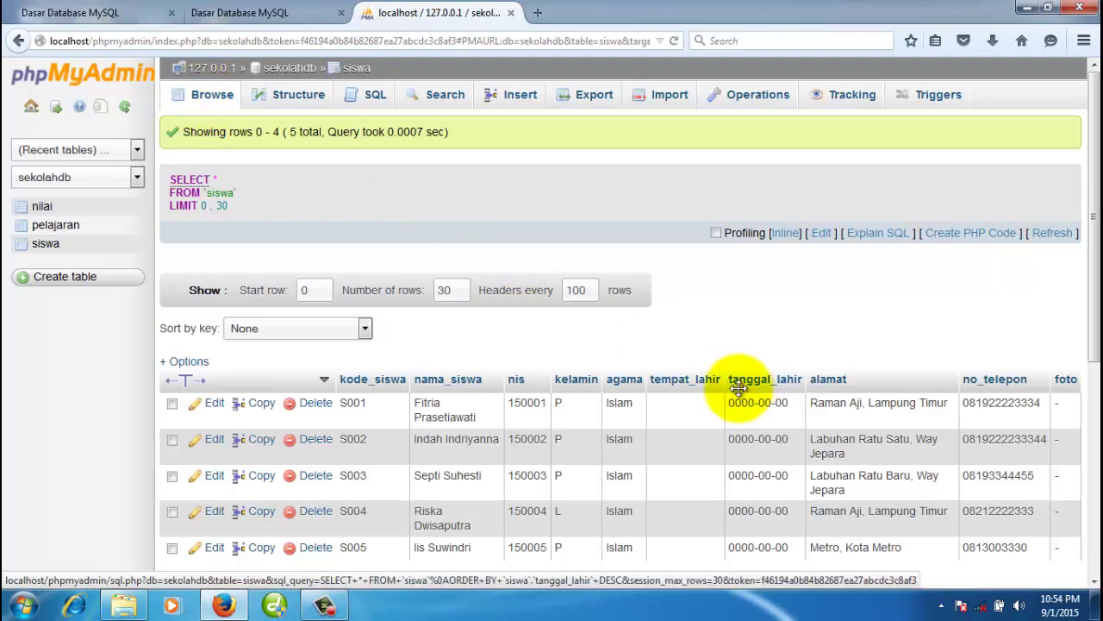
left_click_drag(1093, 293, 1091, 362)
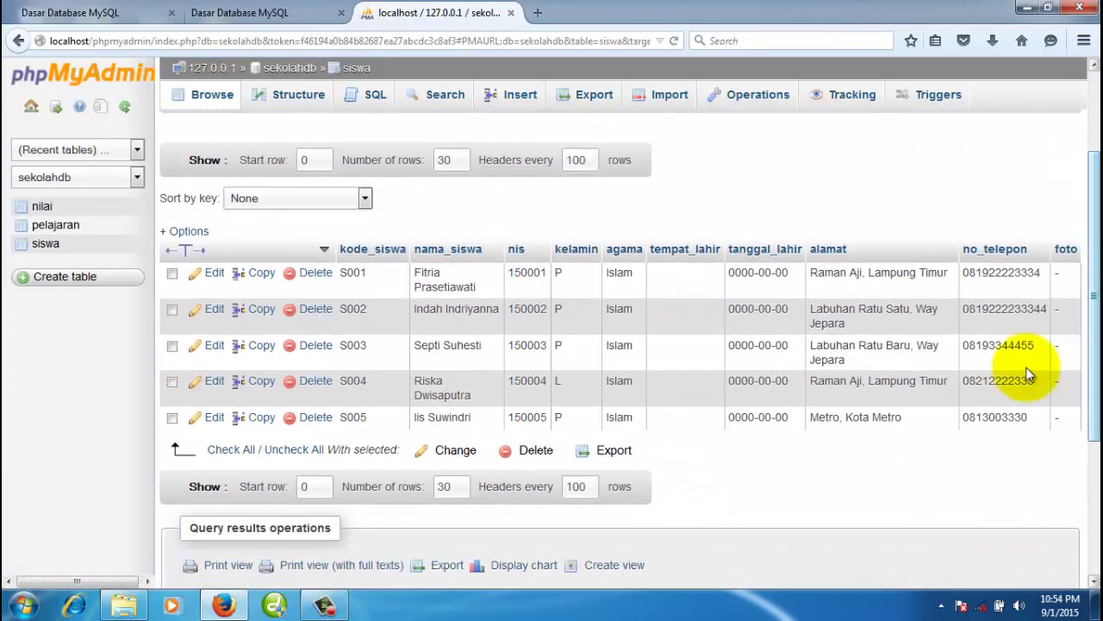
Edit student S001, entering Metro as birthplace and picking the 10th as birth date
left_click(213, 274)
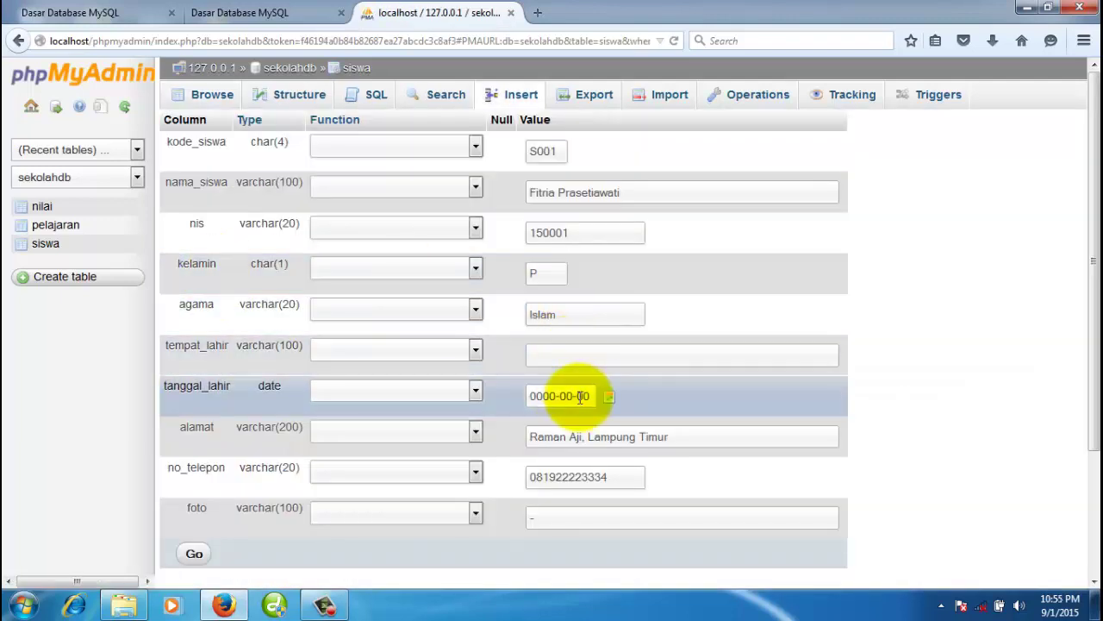
left_click(552, 352)
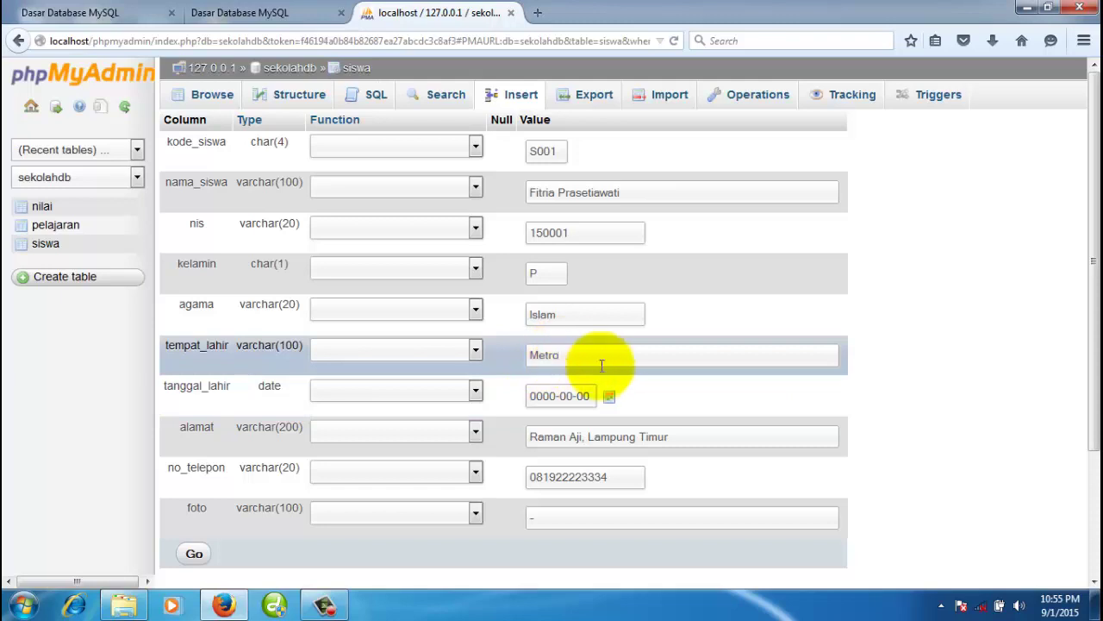
left_click(611, 397)
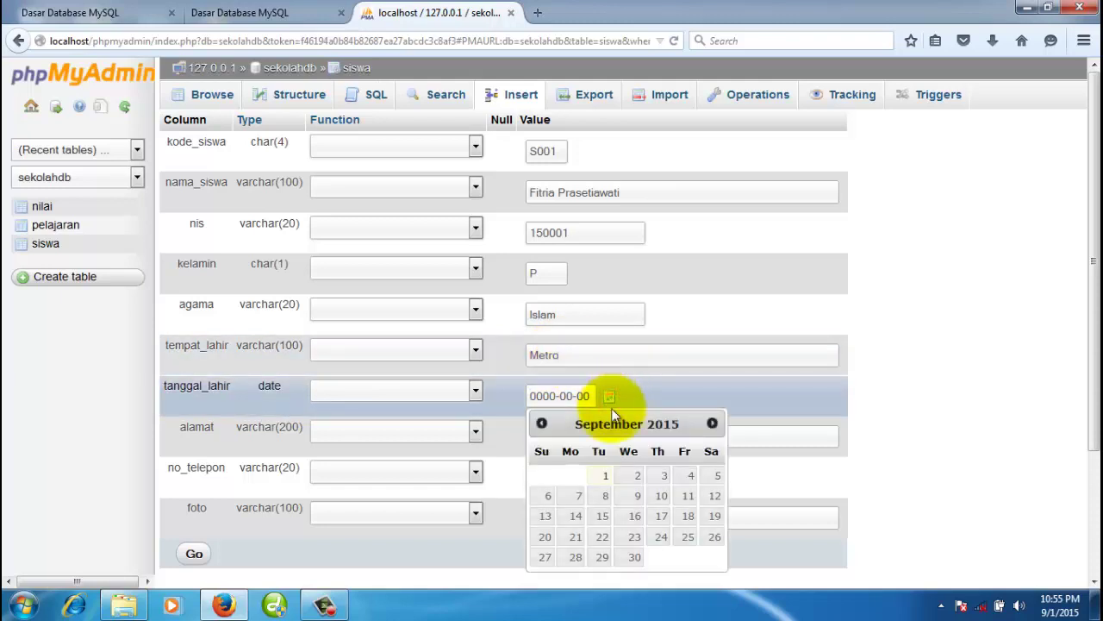
left_click(660, 496)
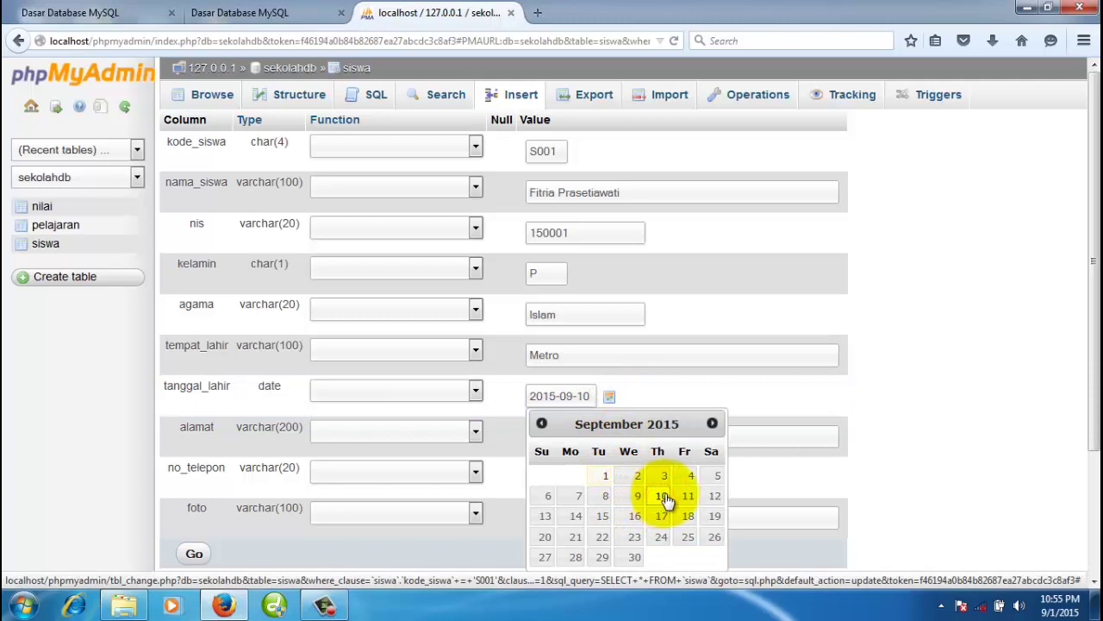
left_click(926, 455)
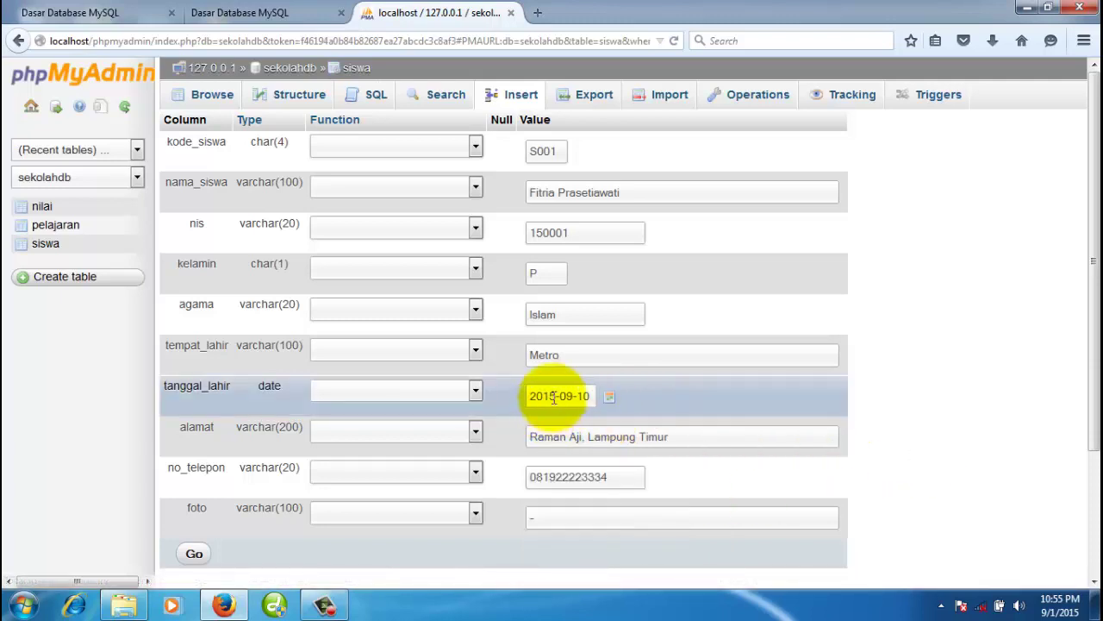
Change the birth date's year to 1990, giving 1990-09-10, and save S001's row
left_click_drag(553, 397, 531, 398)
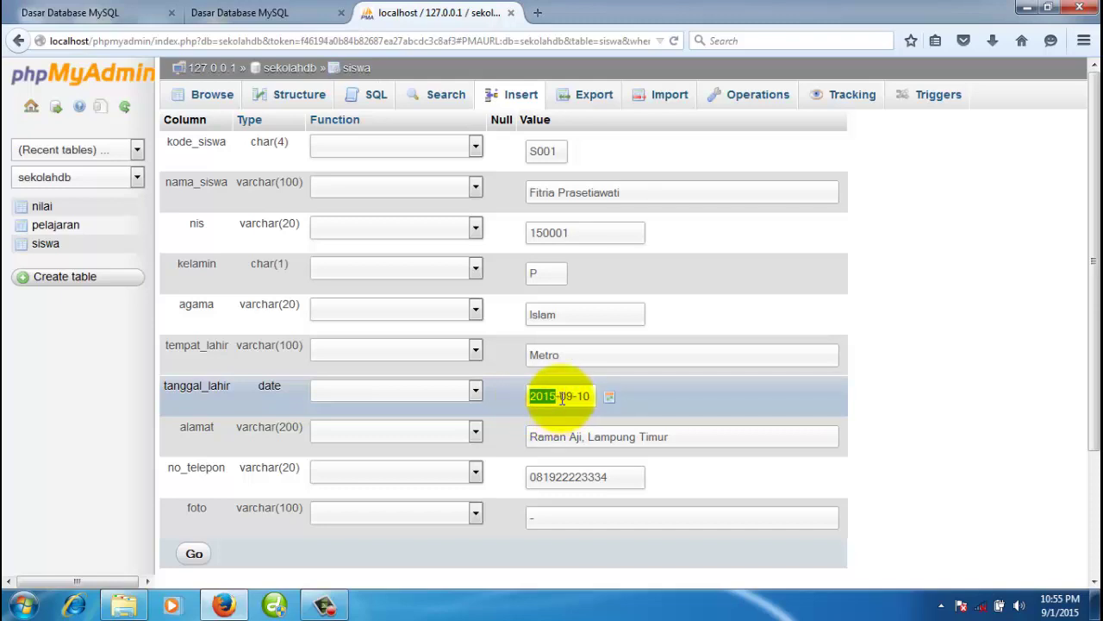
left_click_drag(555, 399, 575, 407)
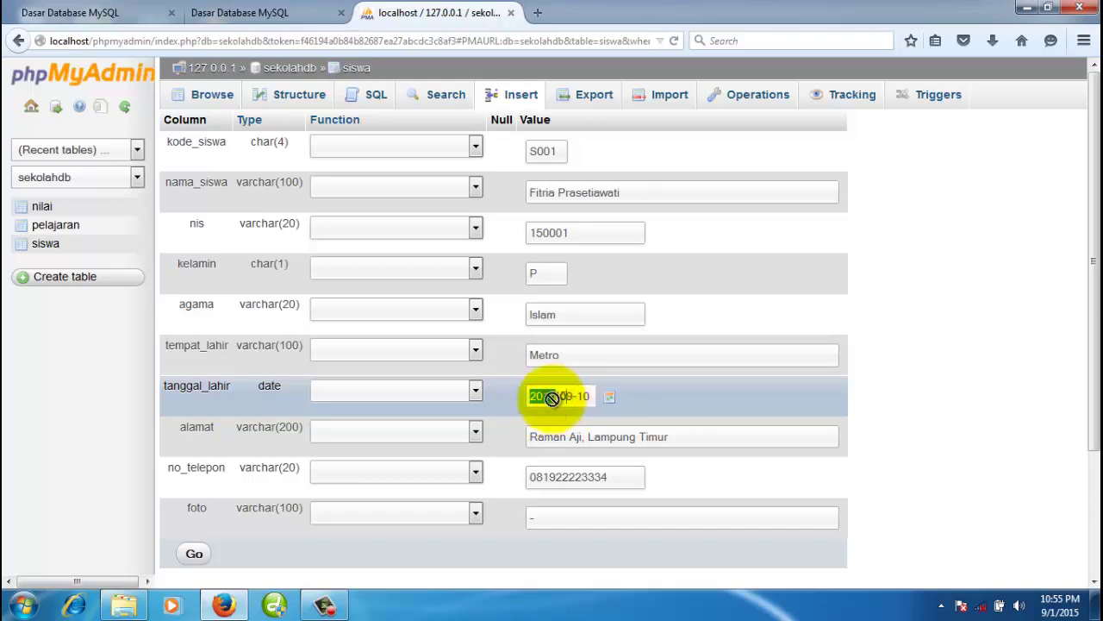
left_click(587, 397)
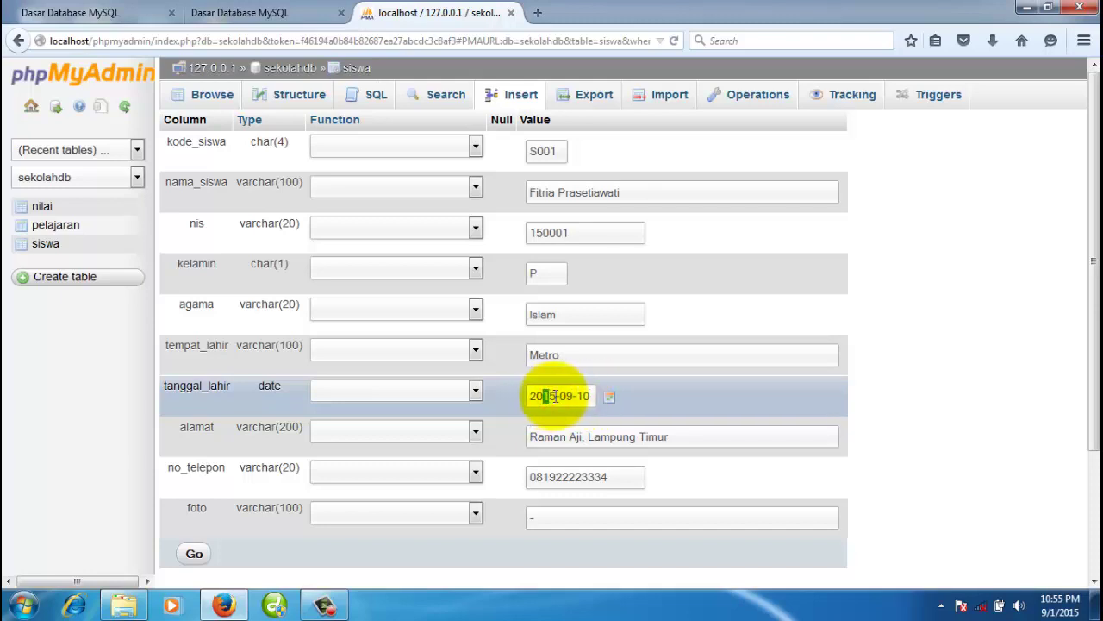
key("BackSpace")
key("BackSpace")
key("BackSpace")
key("BackSpace")
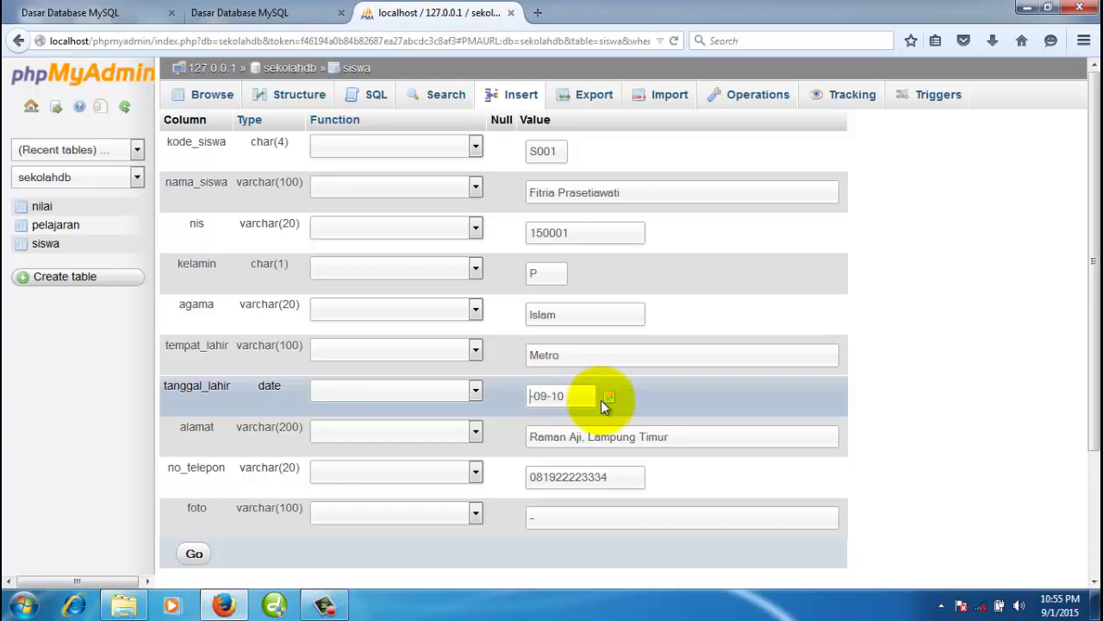
type("2")
key("BackSpace")
type("1990")
left_click(926, 399)
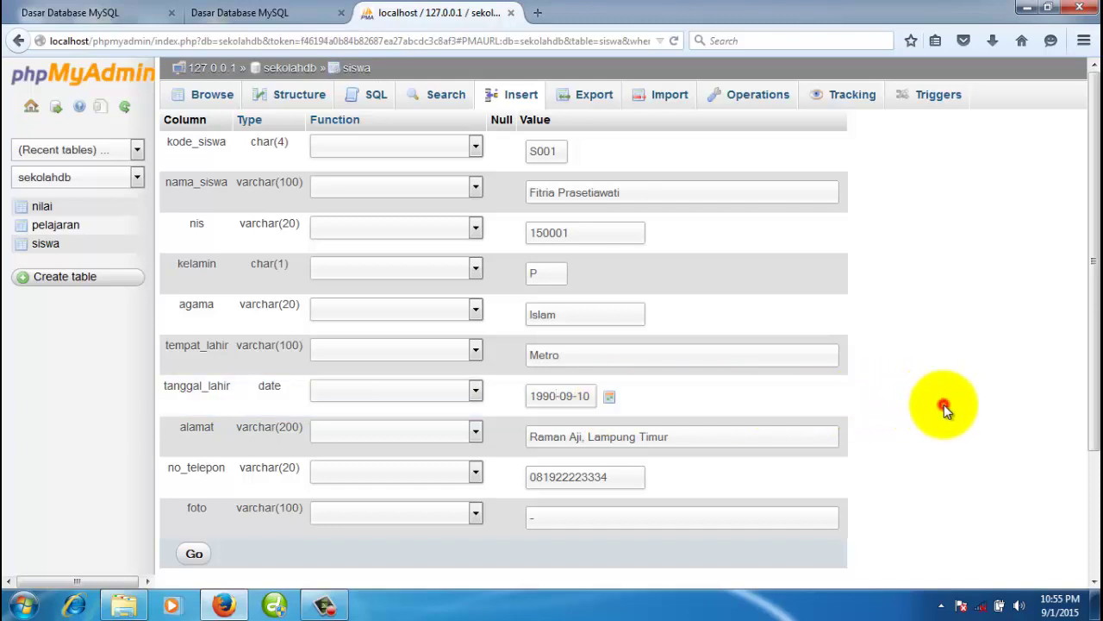
left_click(944, 405)
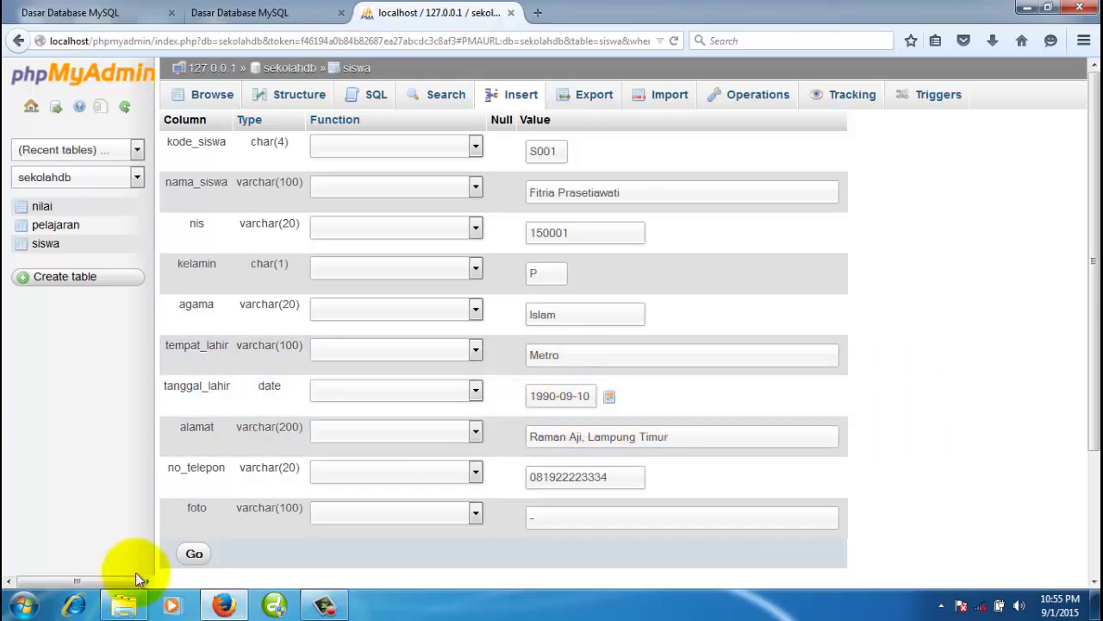
left_click(190, 560)
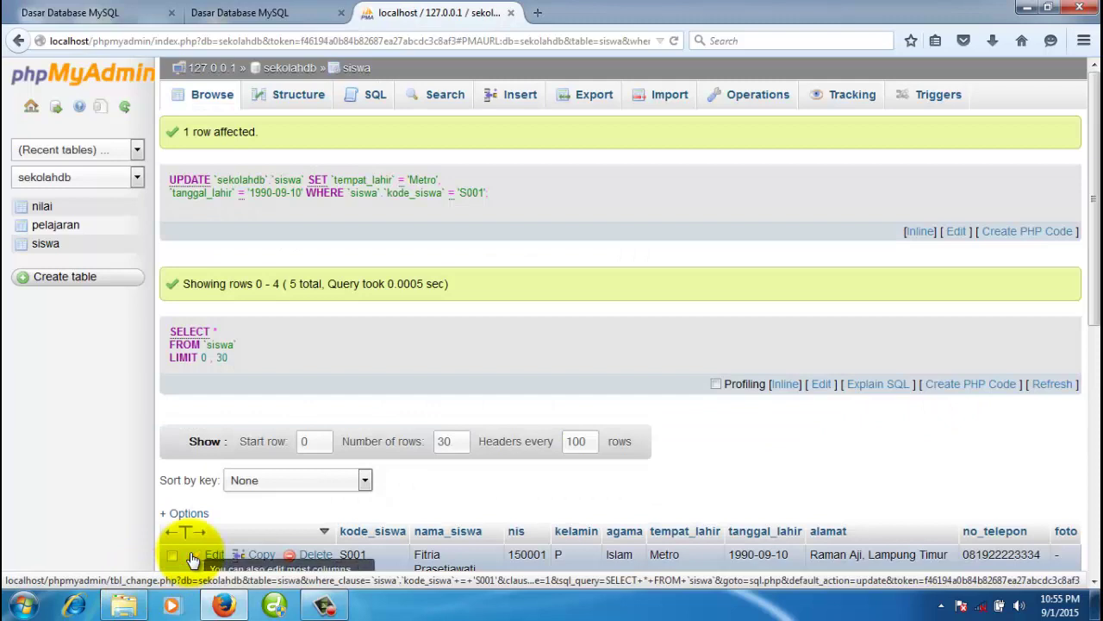
left_click(216, 93)
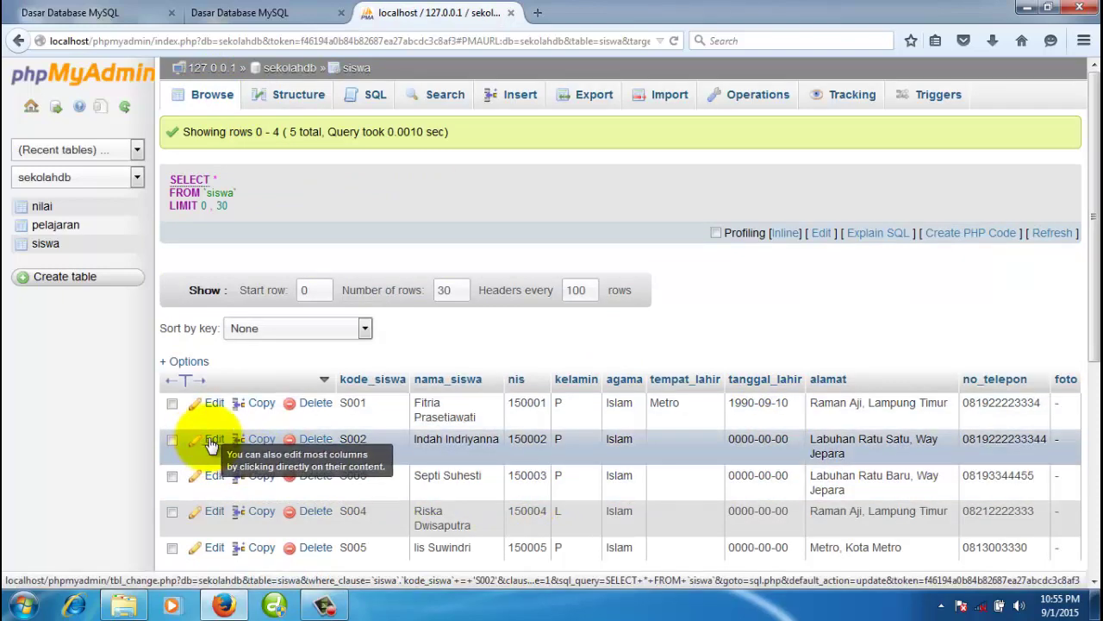
left_click(214, 441)
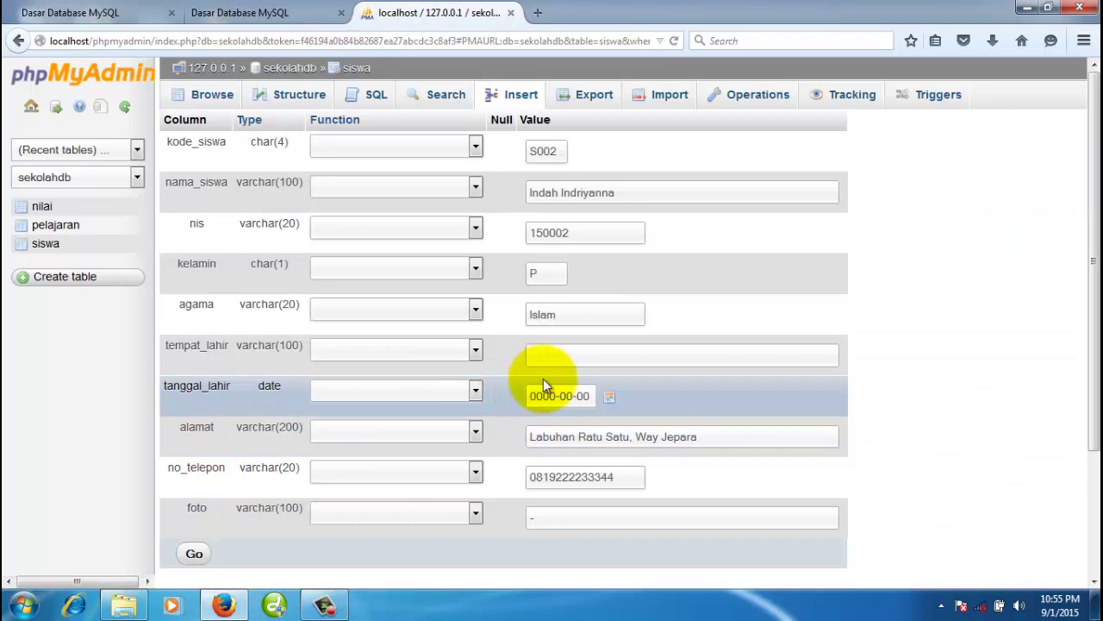
left_click(581, 356)
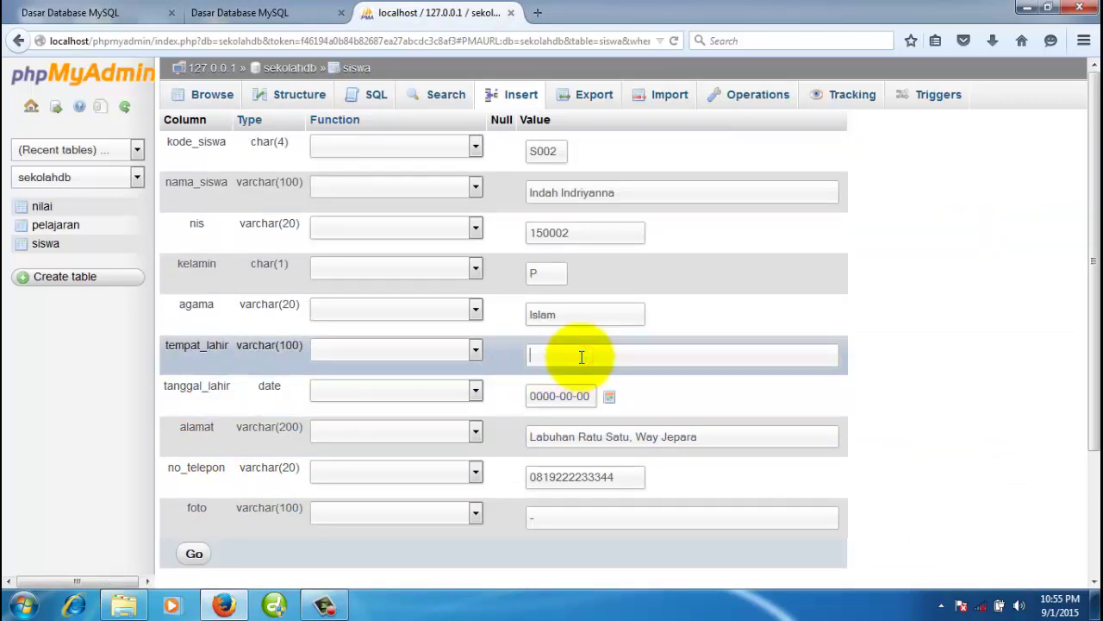
type("Way Jepara")
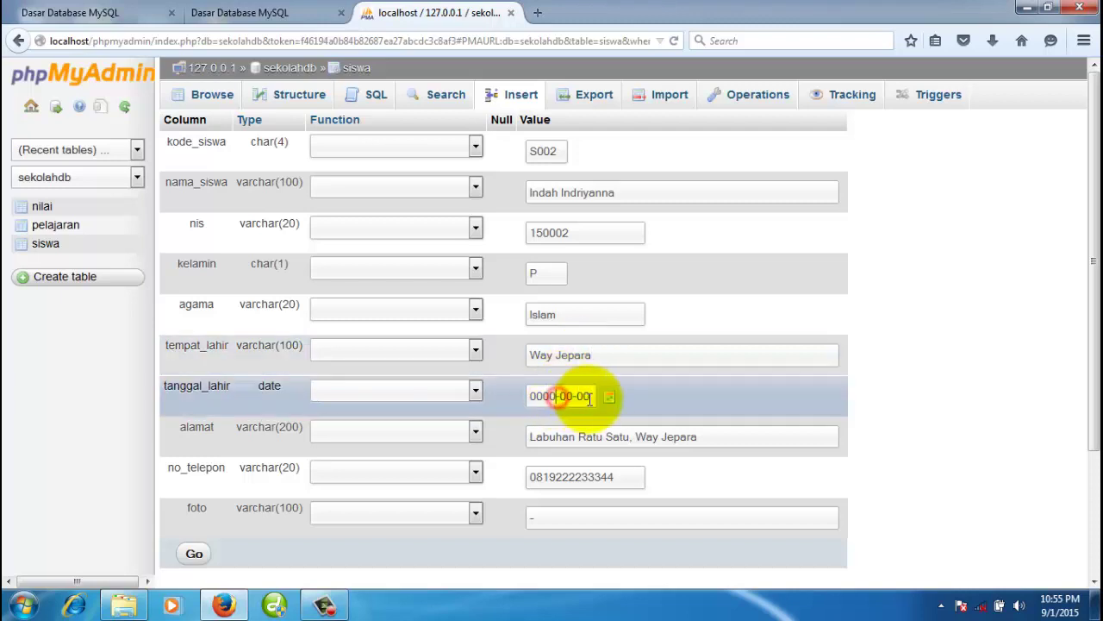
left_click_drag(589, 396, 500, 397)
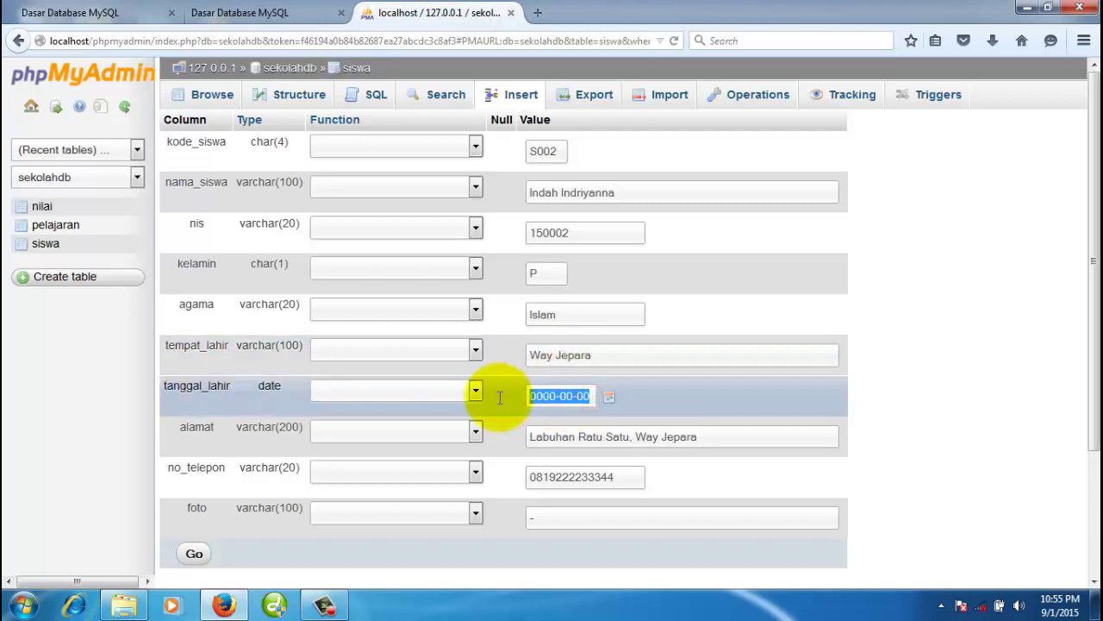
type("1990-")
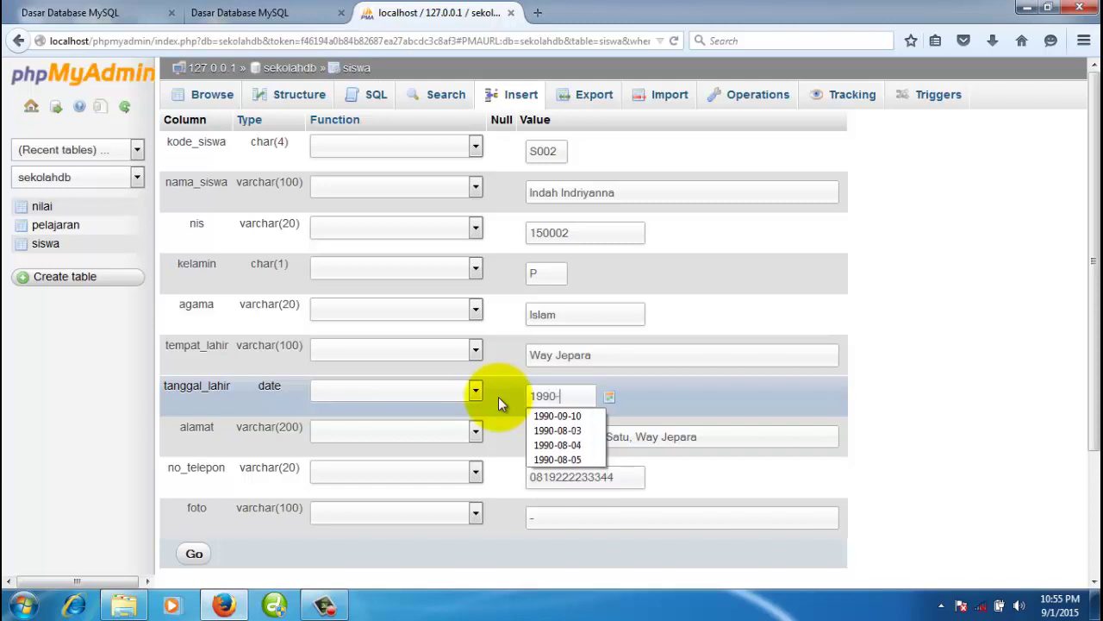
type("09-")
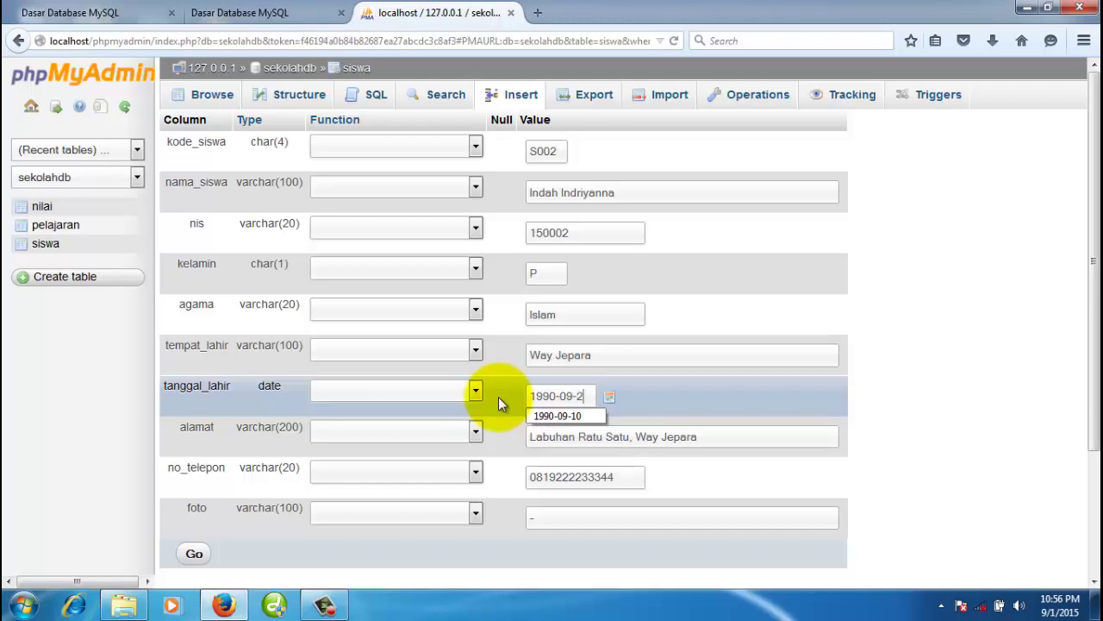
type("20")
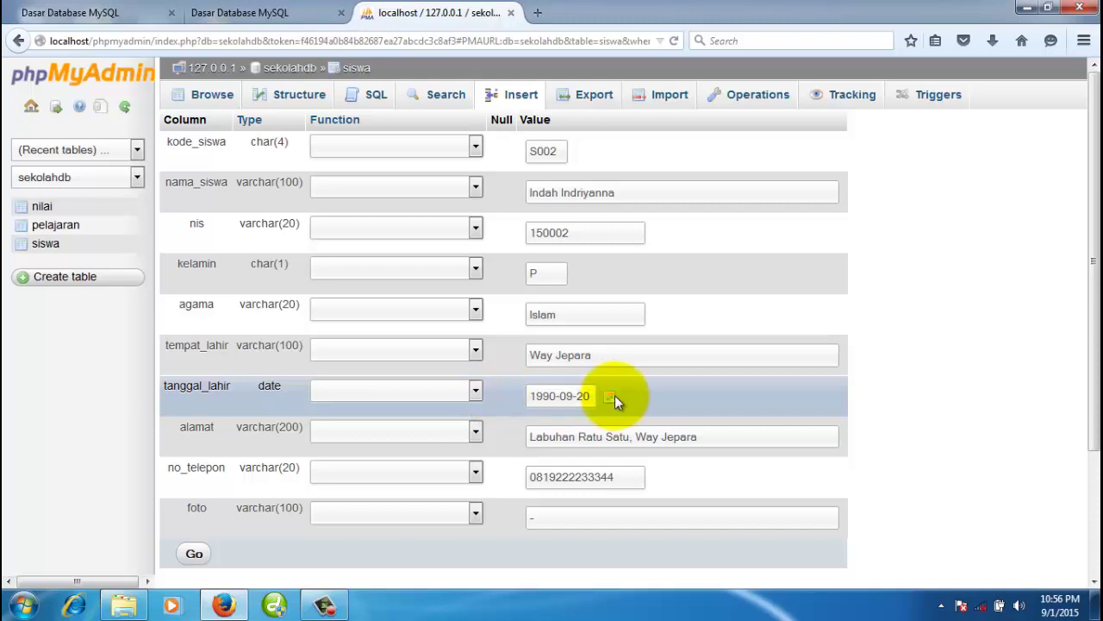
left_click(579, 395)
left_click_drag(584, 395, 556, 401)
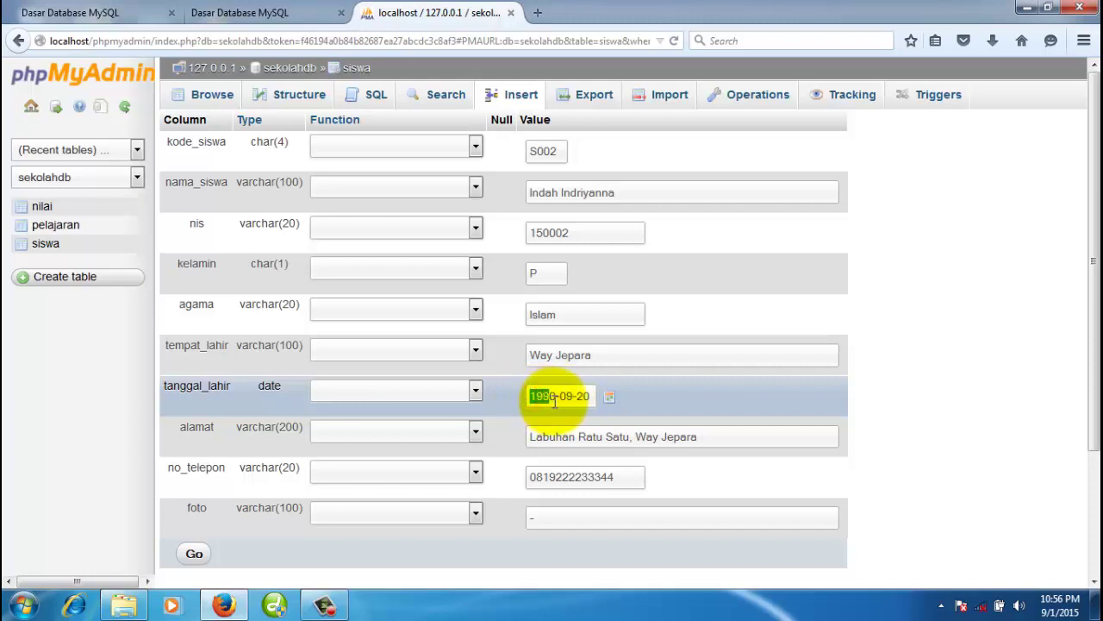
left_click(969, 419)
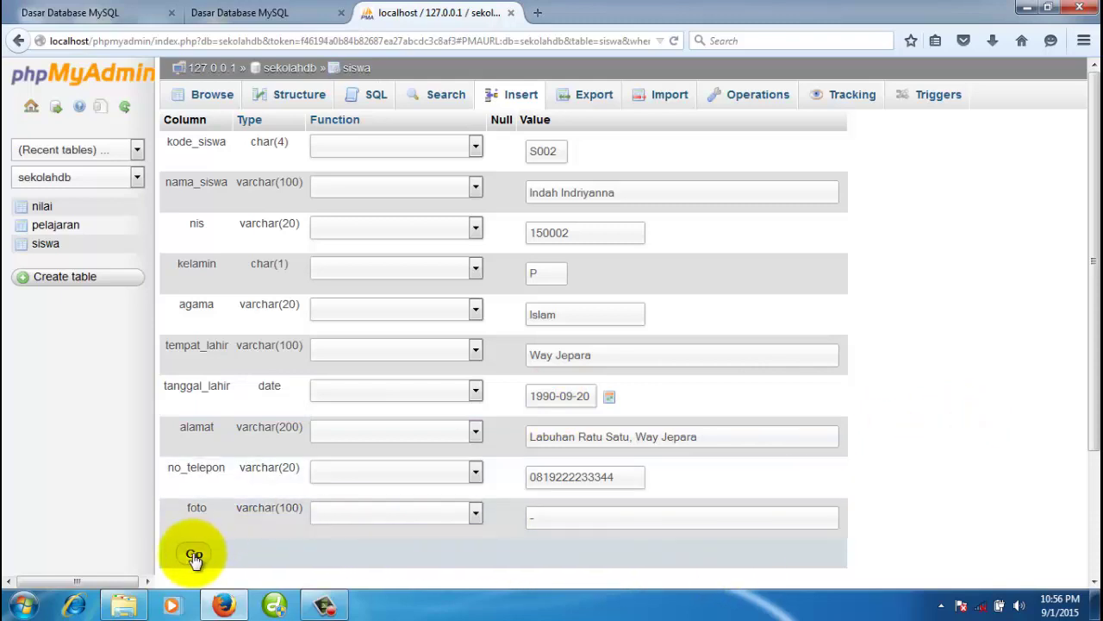
left_click(193, 555)
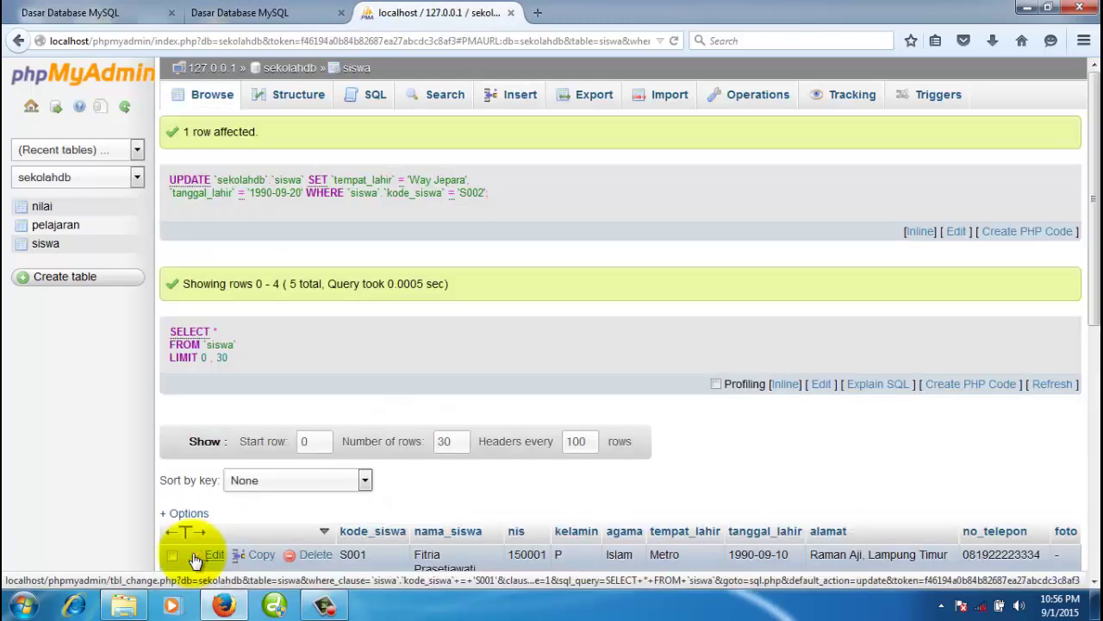
Refresh the siswa rows, showing S001 and S002 filled, then bring up the tutorial slide
left_click(212, 98)
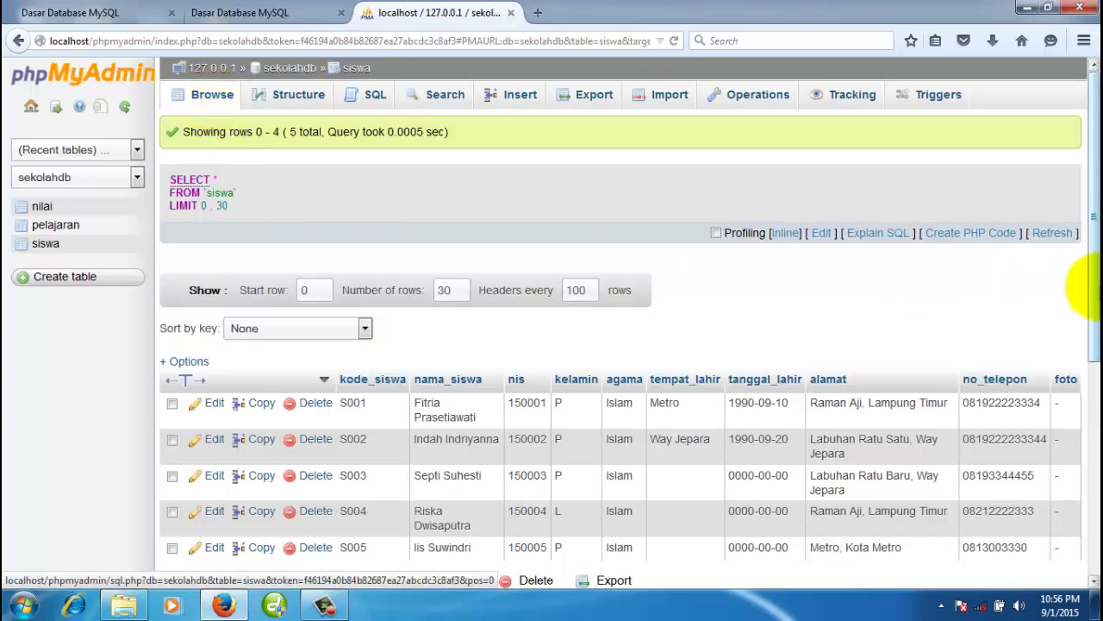
left_click_drag(1093, 285, 1094, 338)
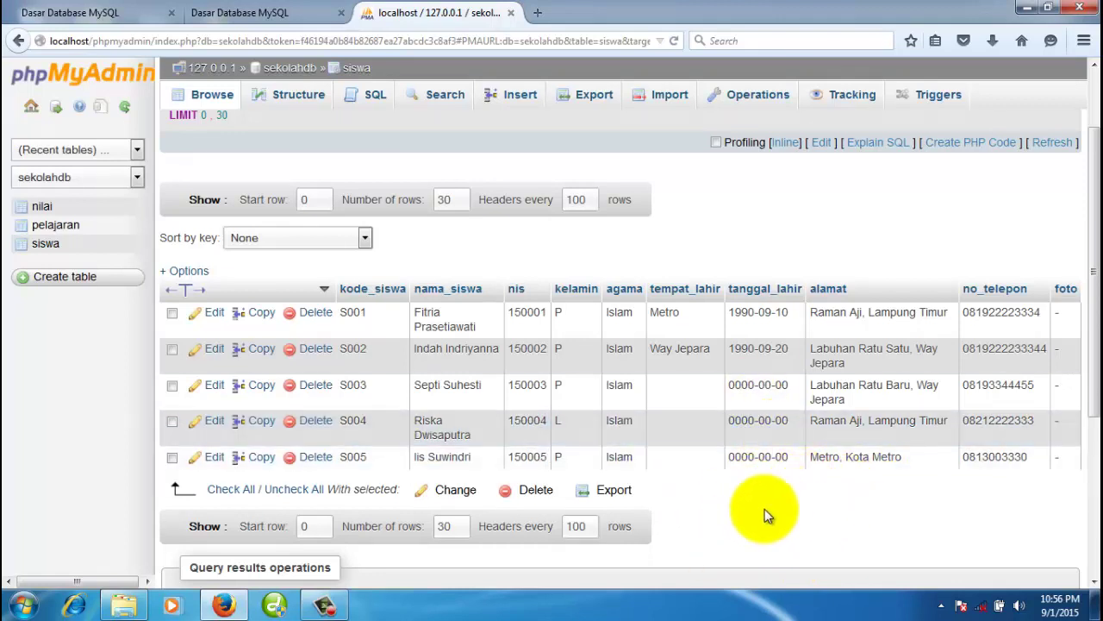
left_click(797, 515)
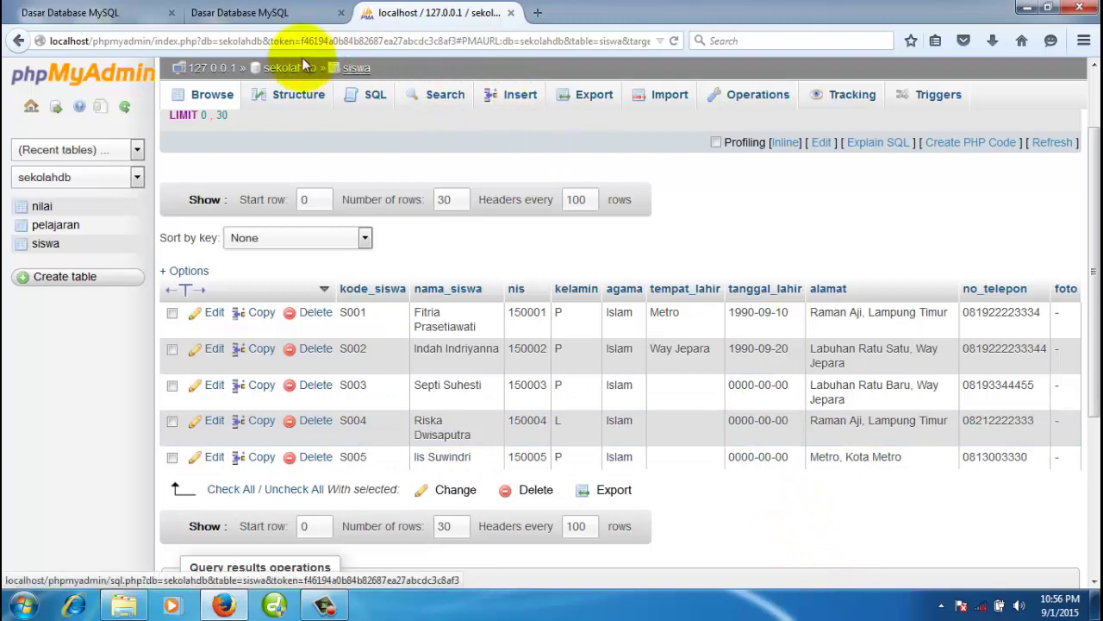
Advance the tutorial to the Export Databasae slide, ending back on phpMyAdmin's siswa table
left_click(279, 15)
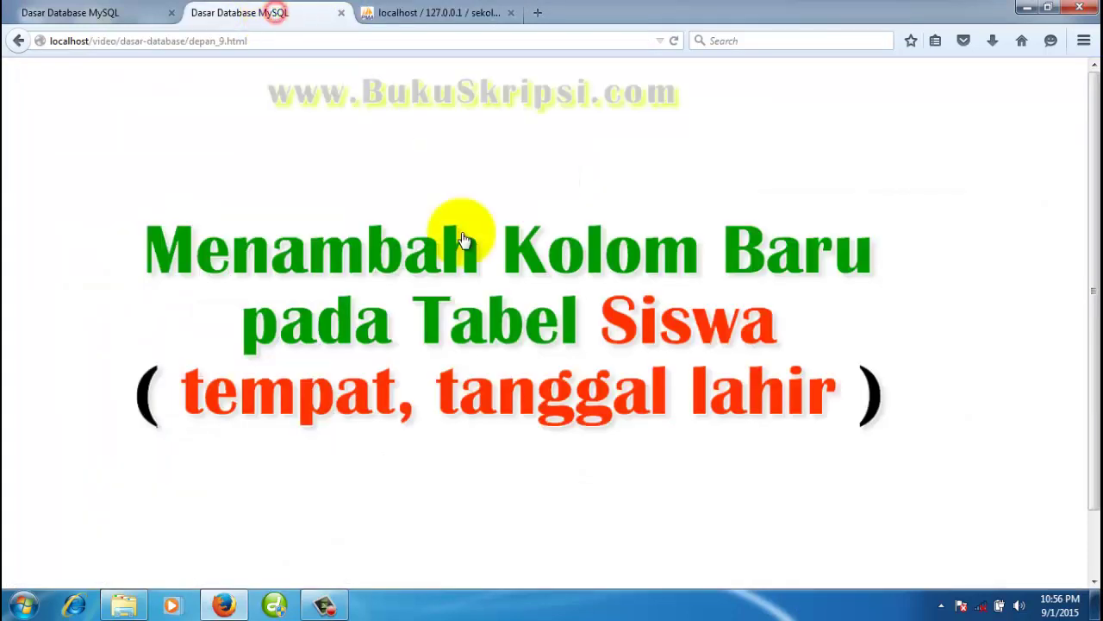
left_click(493, 276)
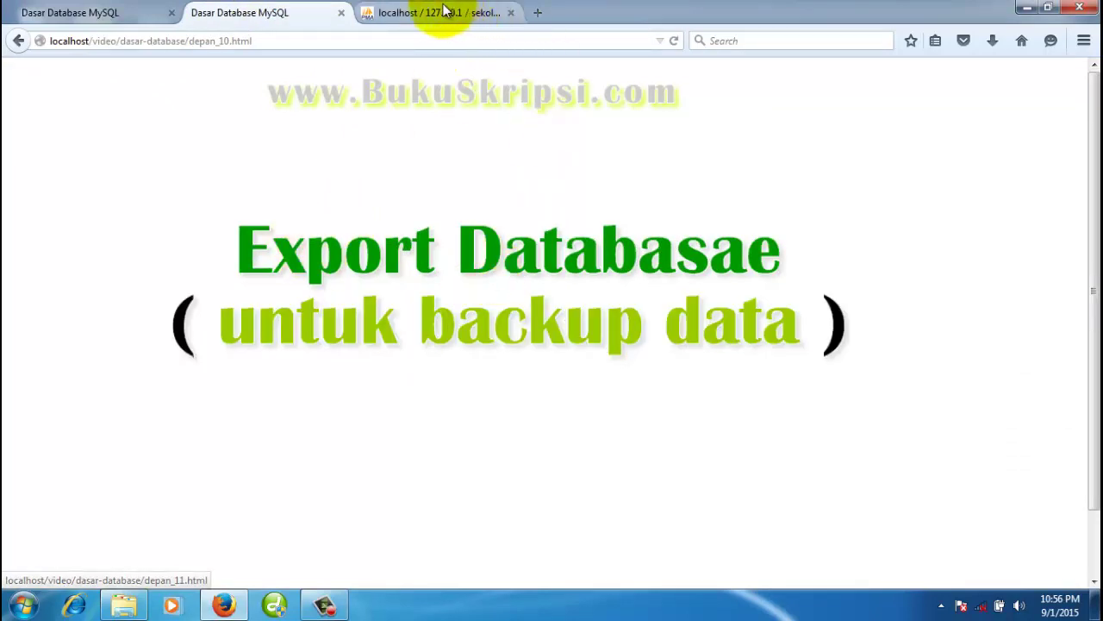
left_click(439, 14)
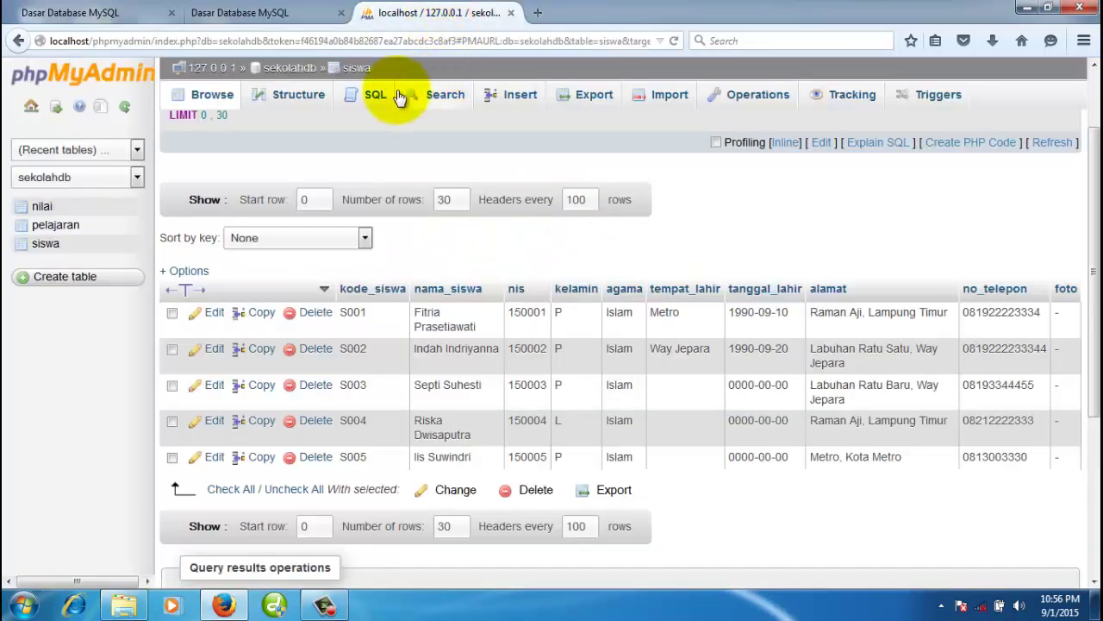
left_click(282, 17)
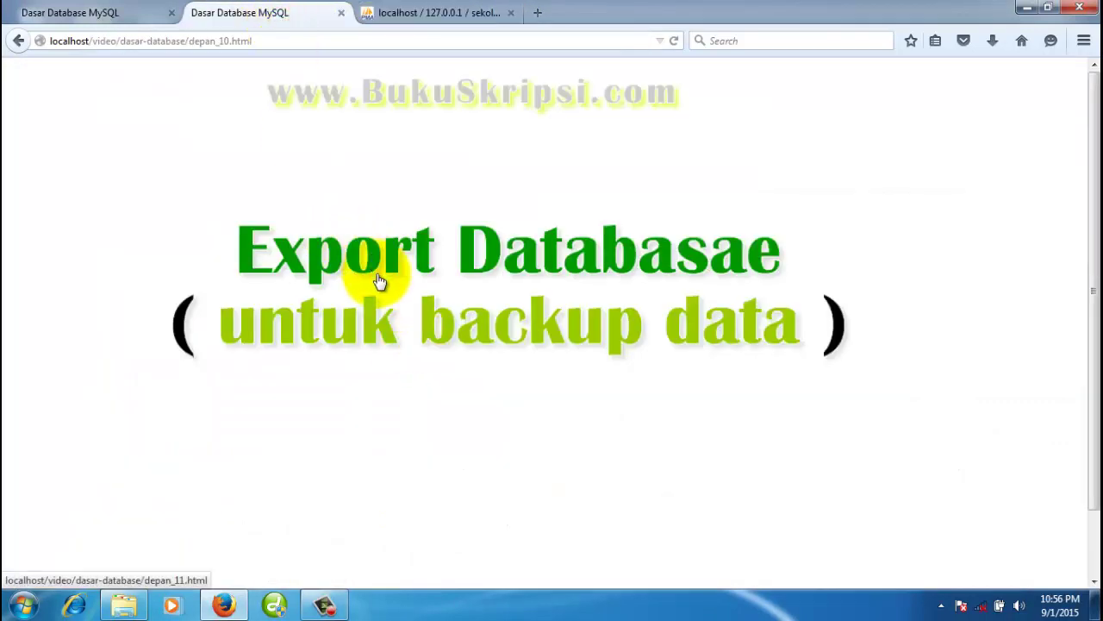
left_click(448, 15)
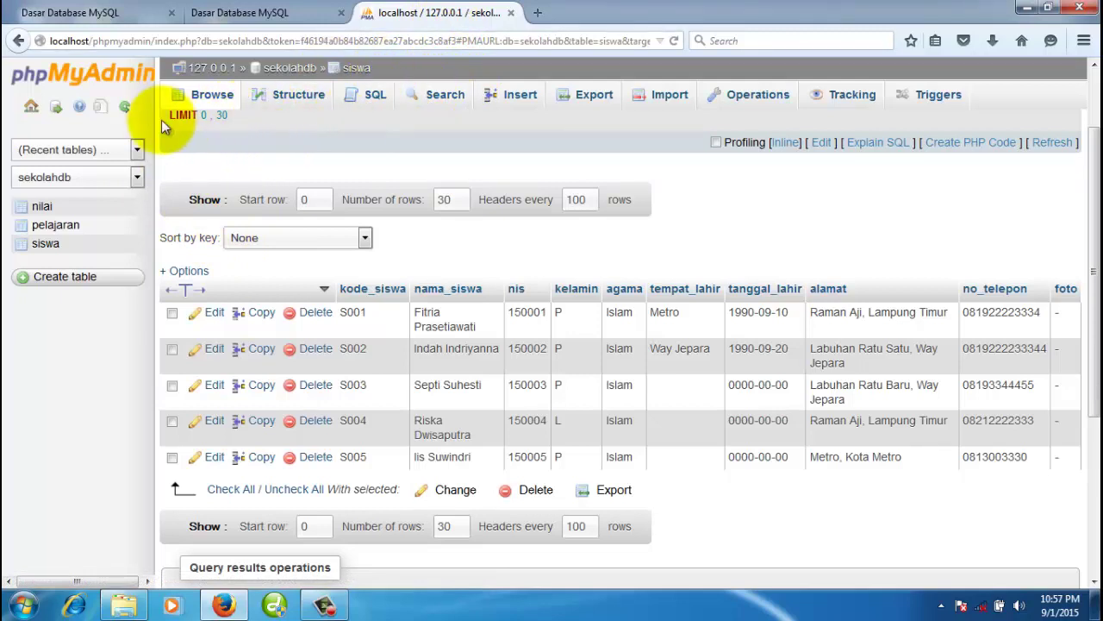
Go to the sekolahdb overview, open the pelajaran table and show its structure
left_click(289, 74)
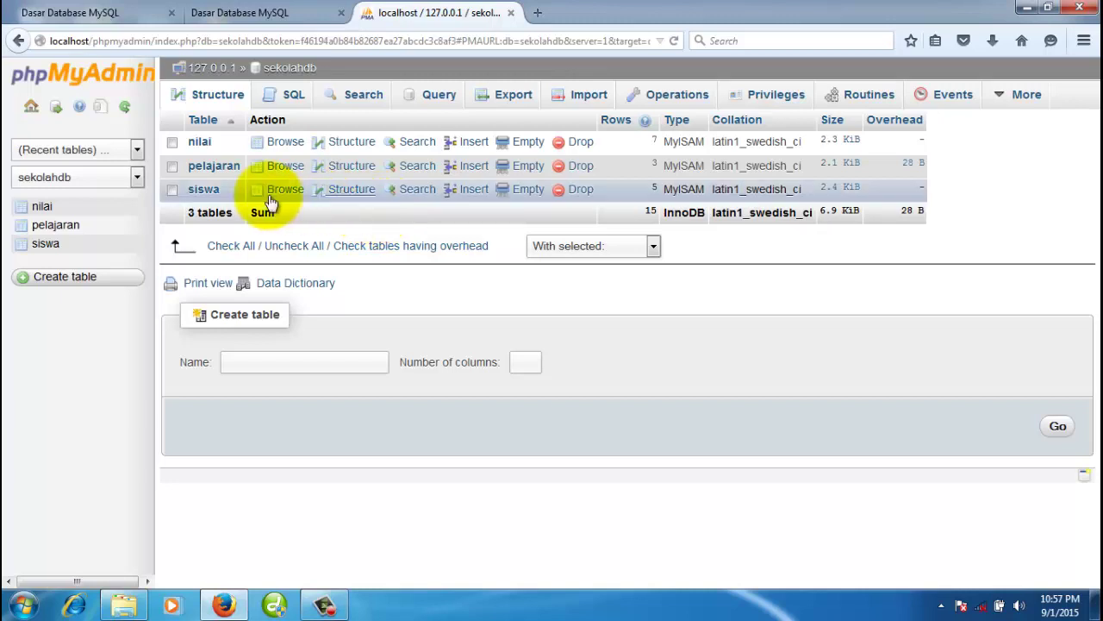
left_click(57, 226)
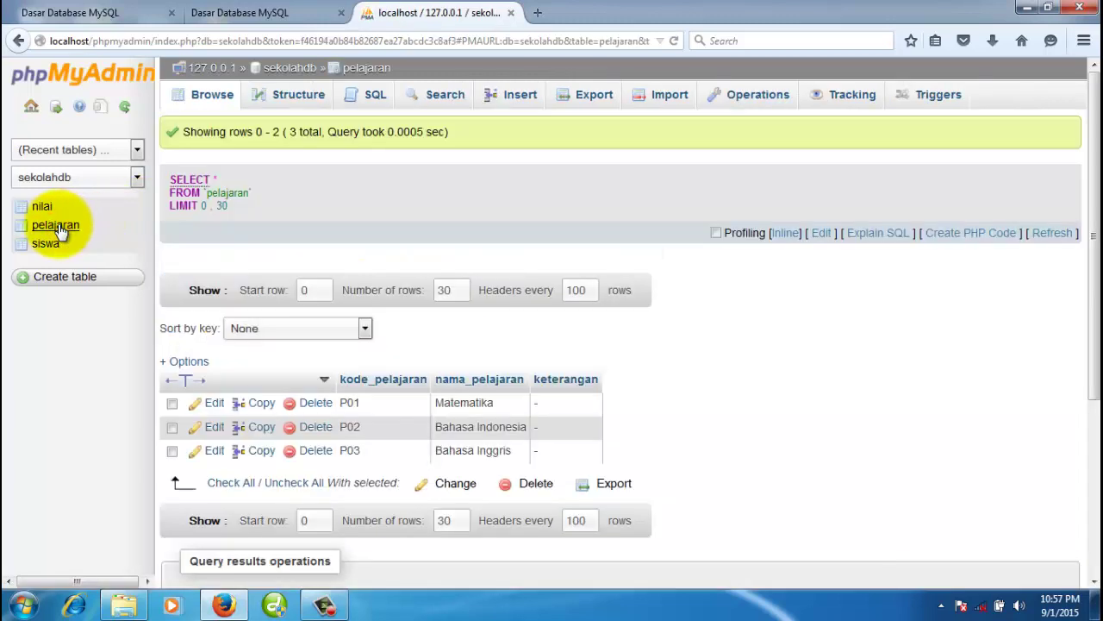
left_click(289, 96)
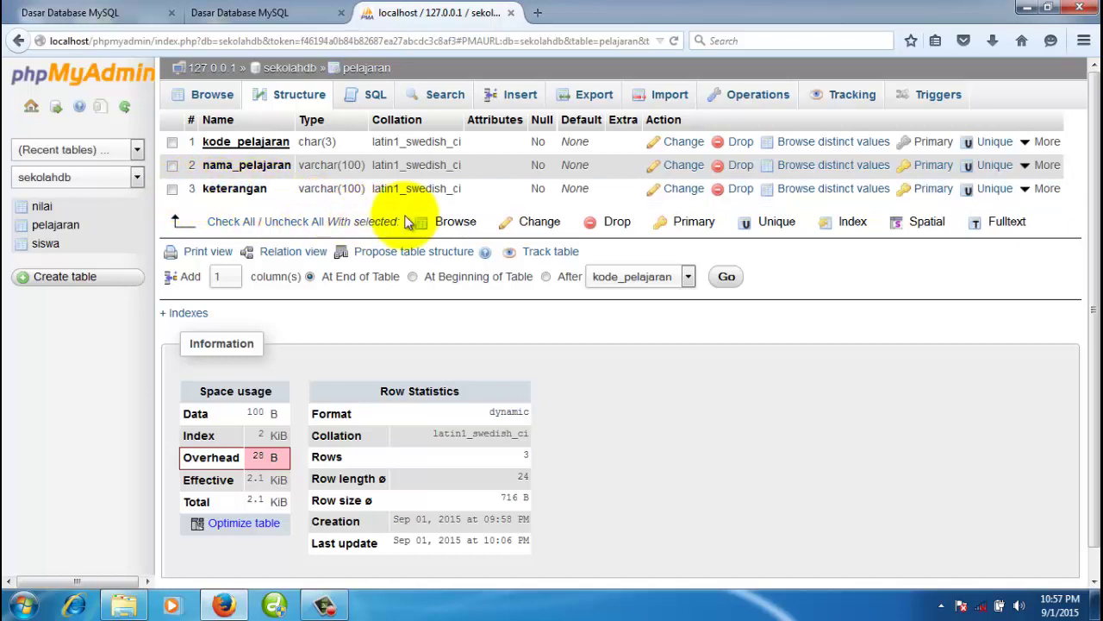
Drop the keterangan column from pelajaran and browse the remaining rows P01–P03
left_click(743, 191)
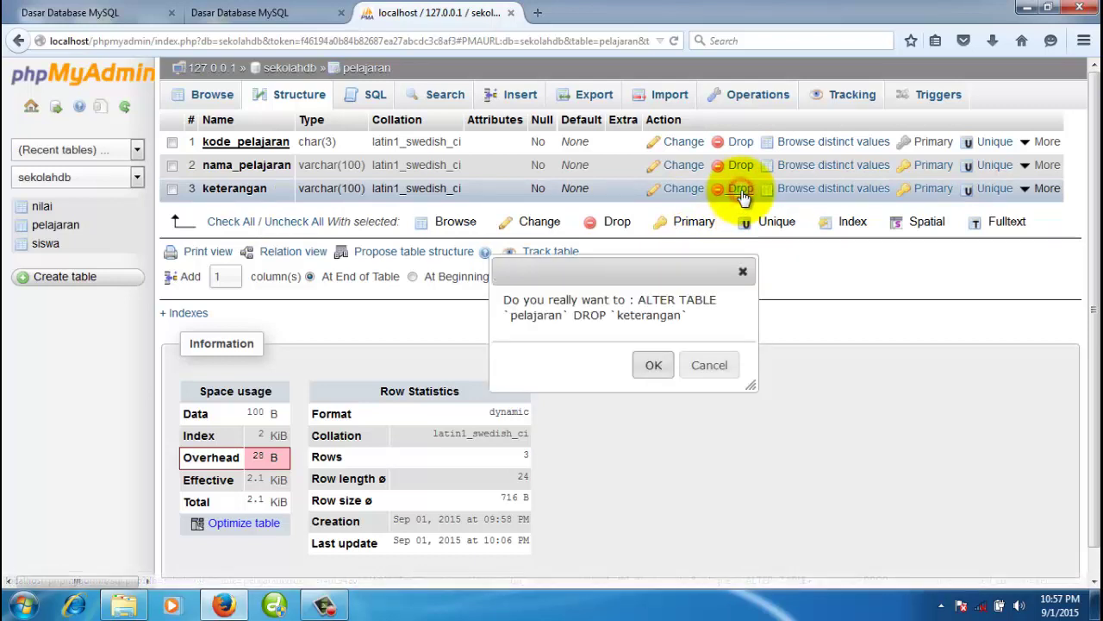
left_click(653, 368)
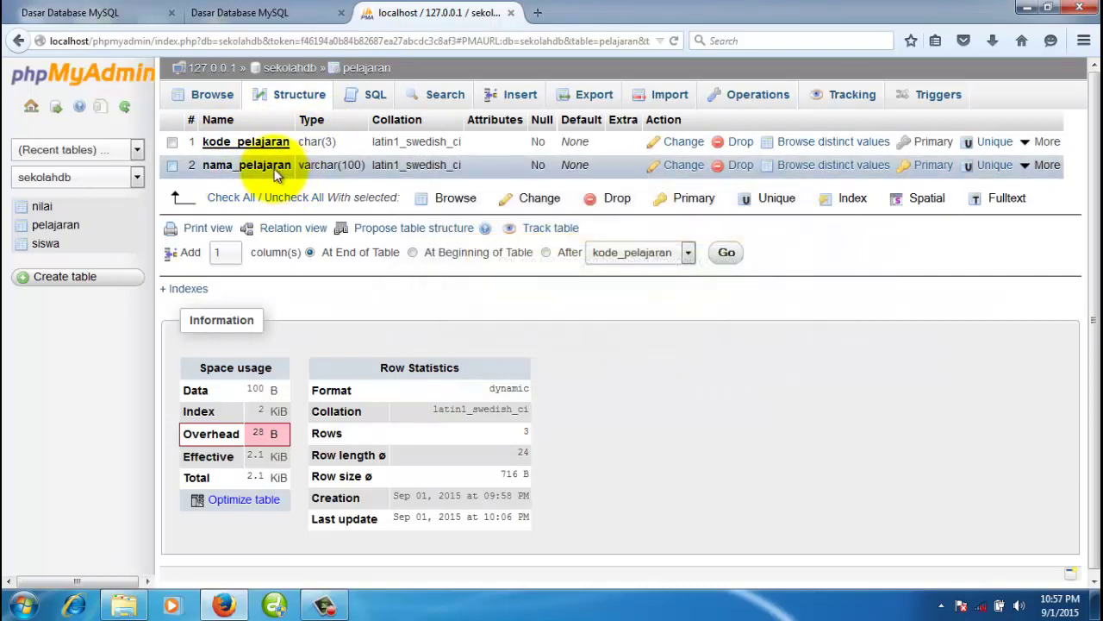
left_click(355, 69)
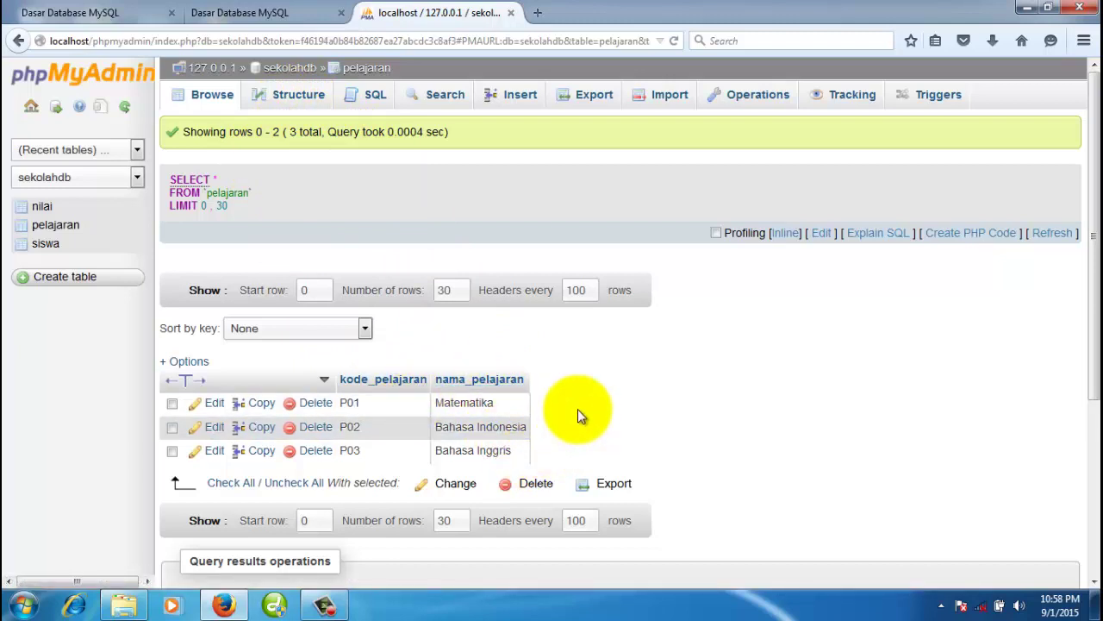
Leave the pelajaran rows via the sekolahdb overview and browse the siswa table's rows
left_click(373, 69)
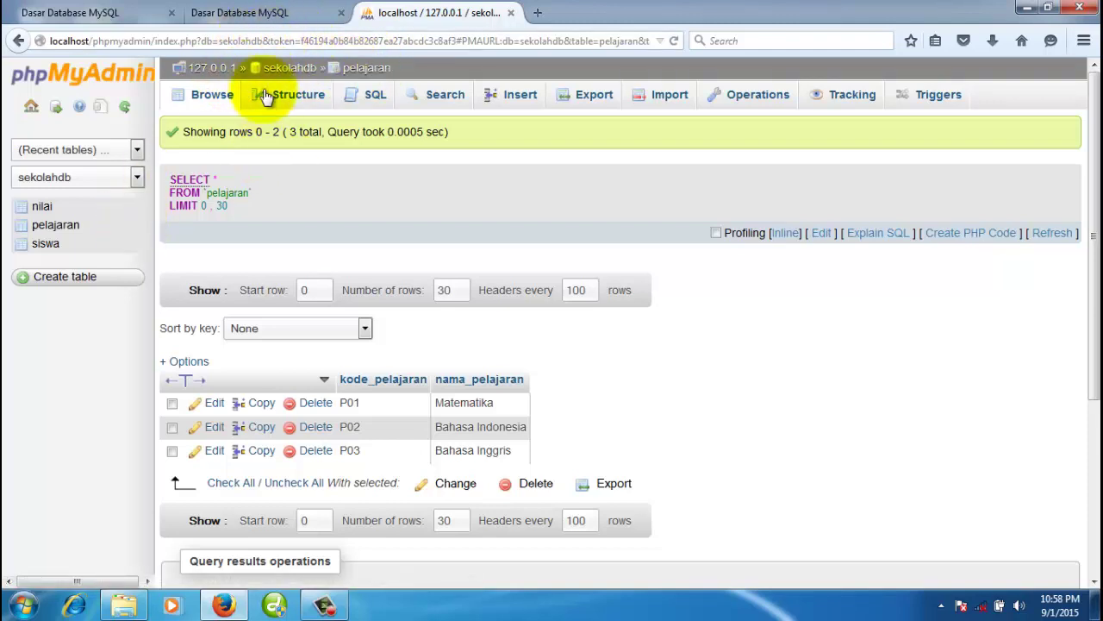
left_click(300, 69)
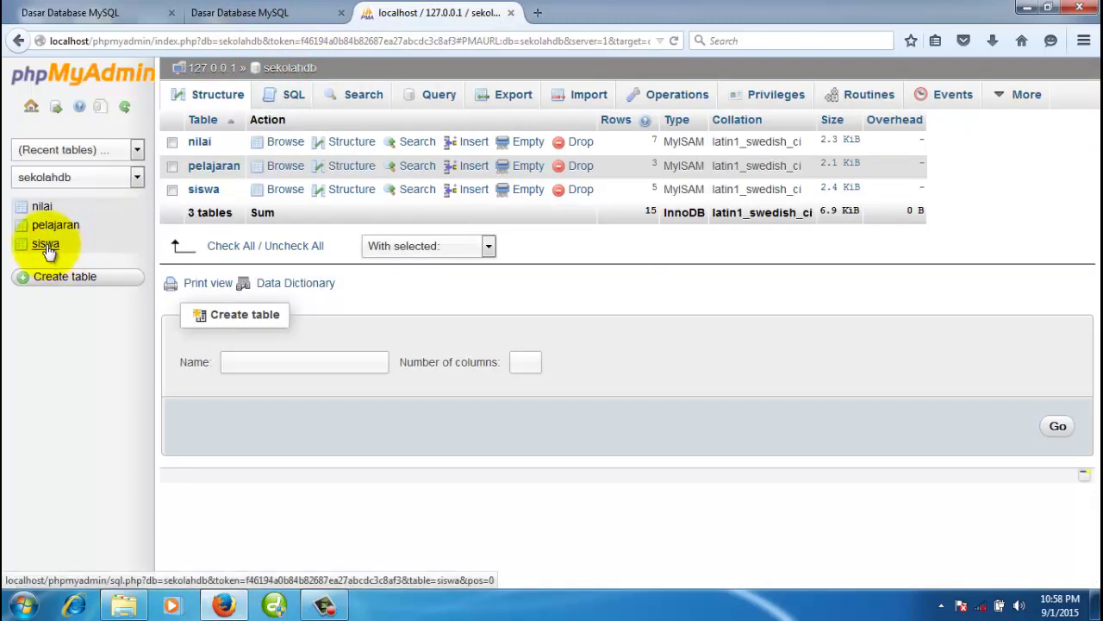
left_click(45, 245)
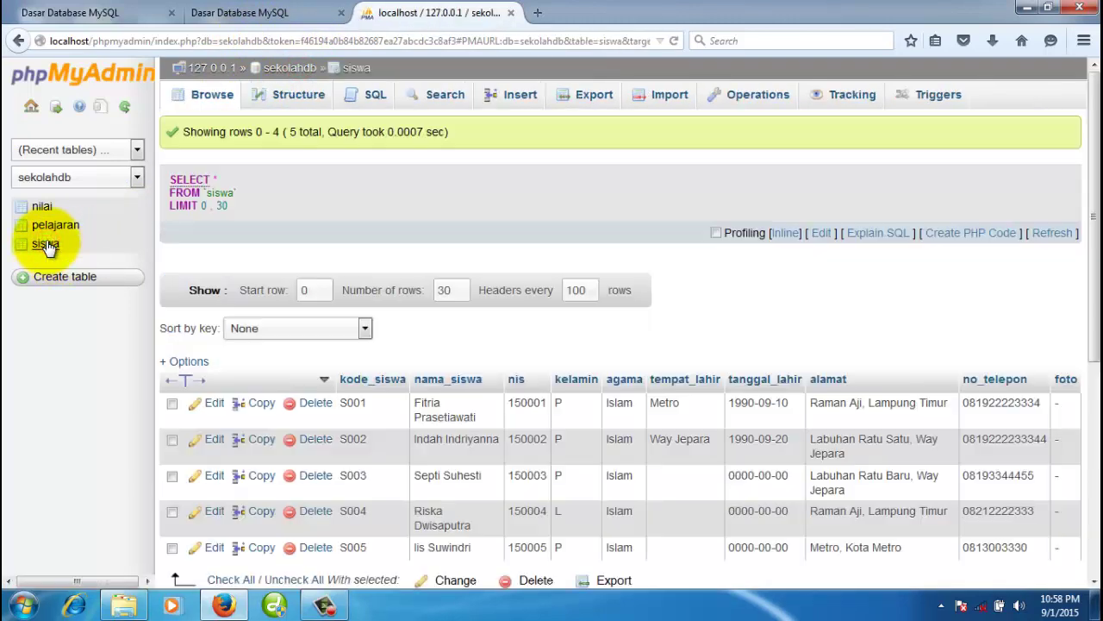
Show the siswa table's ten columns, kode_siswa through foto varchar(100), and open the foto column for editing
left_click(301, 97)
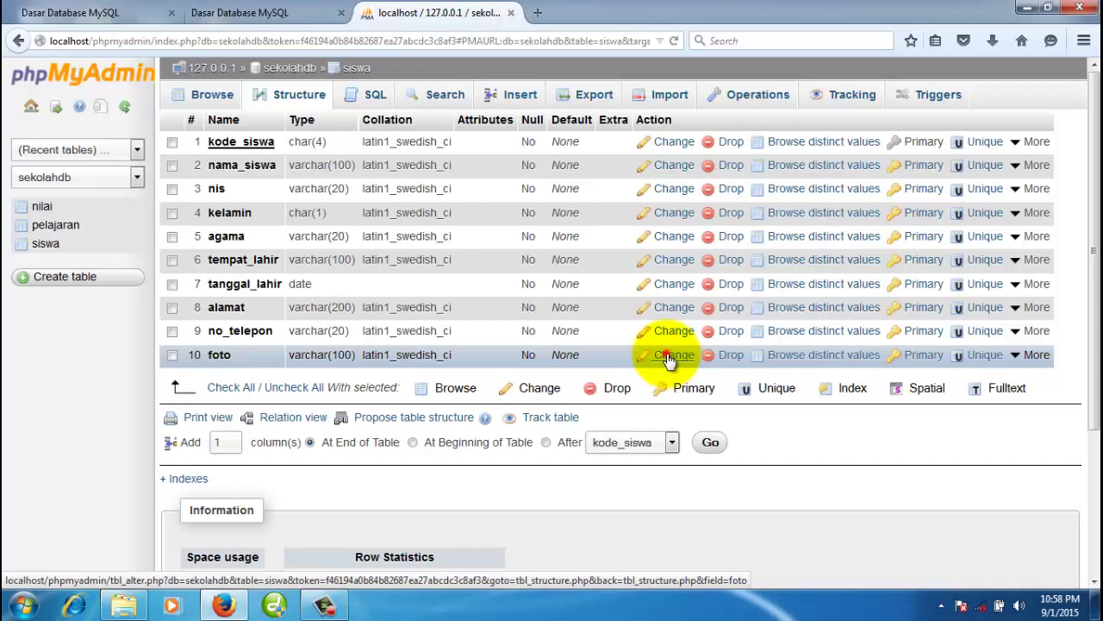
left_click(669, 357)
Rename the foto column to file_foto, still VARCHAR 100, and check the new name
left_click(328, 175)
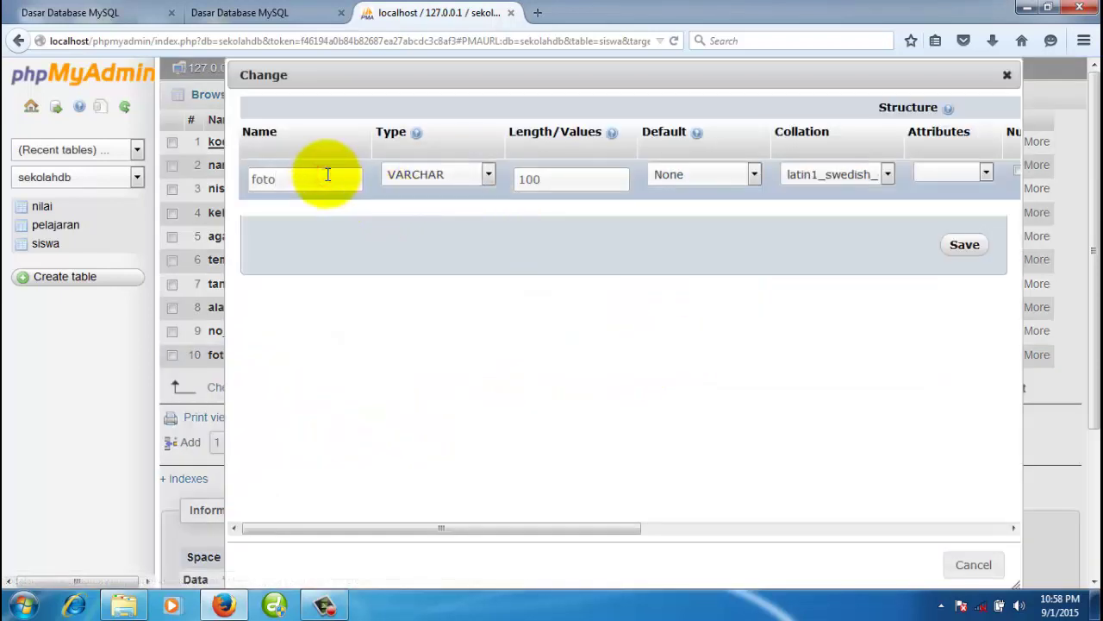
key("Left")
key("Left")
key("Left")
key("Left")
type("file_")
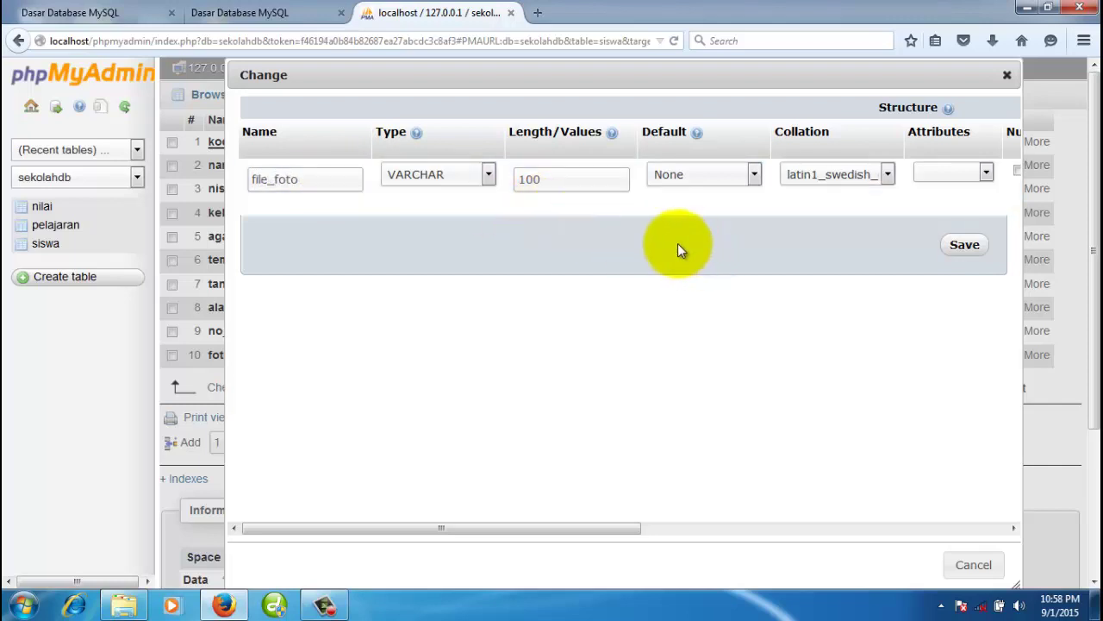
left_click(957, 245)
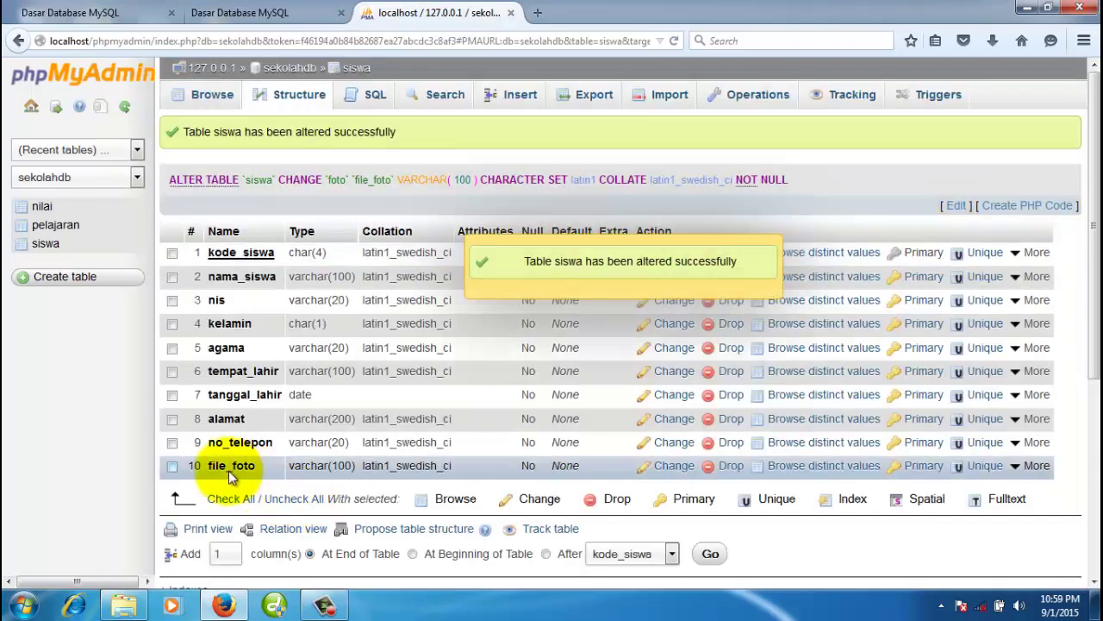
left_click_drag(208, 466, 259, 468)
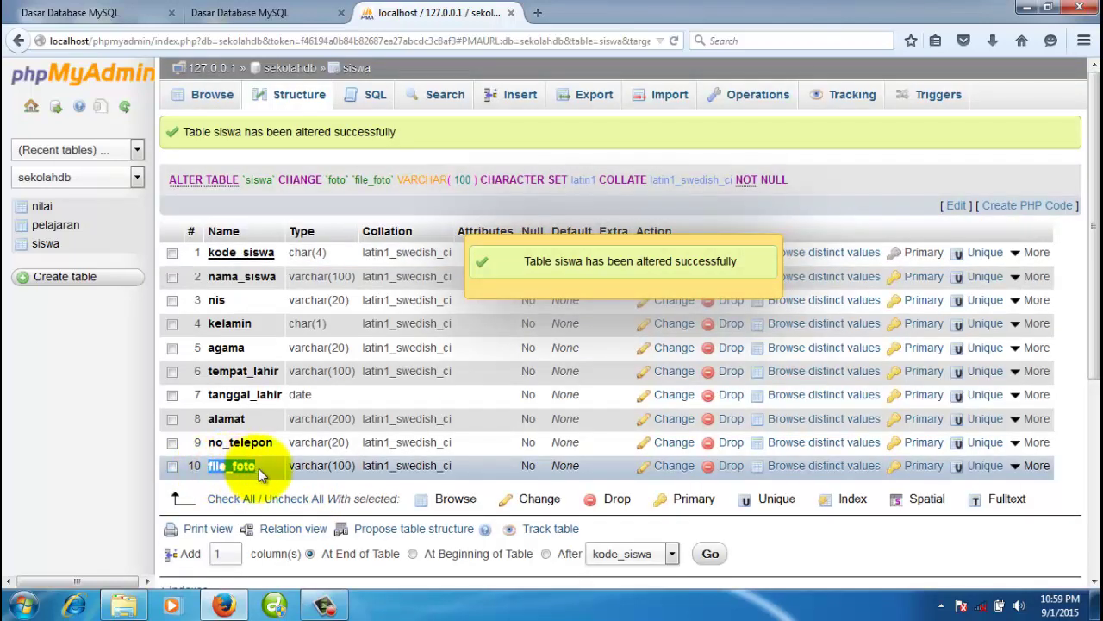
left_click(261, 468)
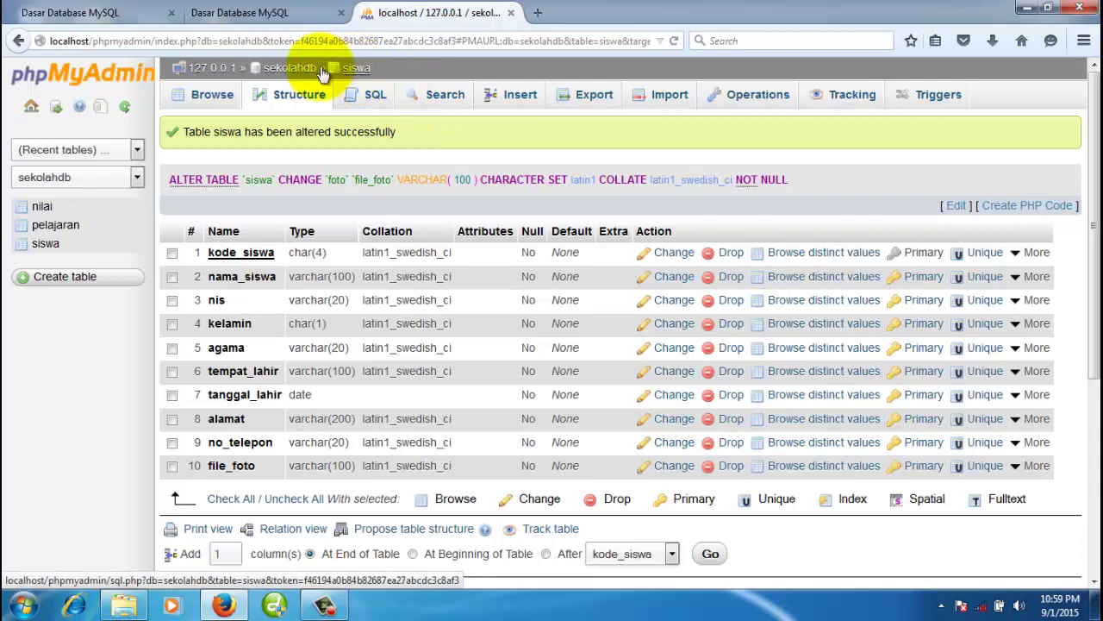
Go back to the sekolahdb overview, then show the tutorial's Export Databasae slide
left_click(289, 69)
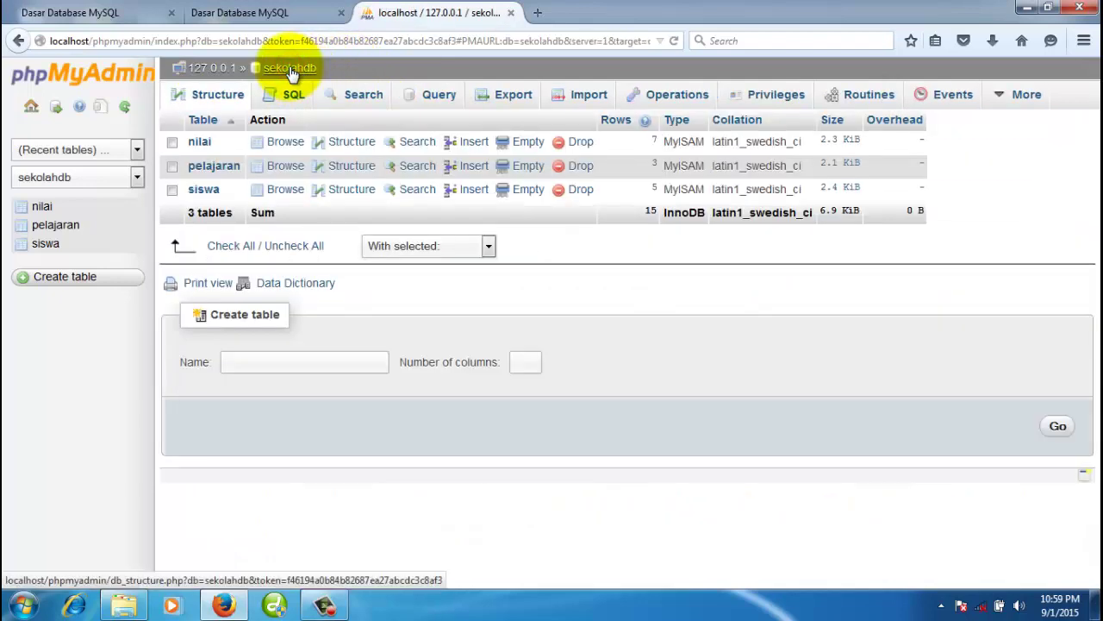
left_click(283, 14)
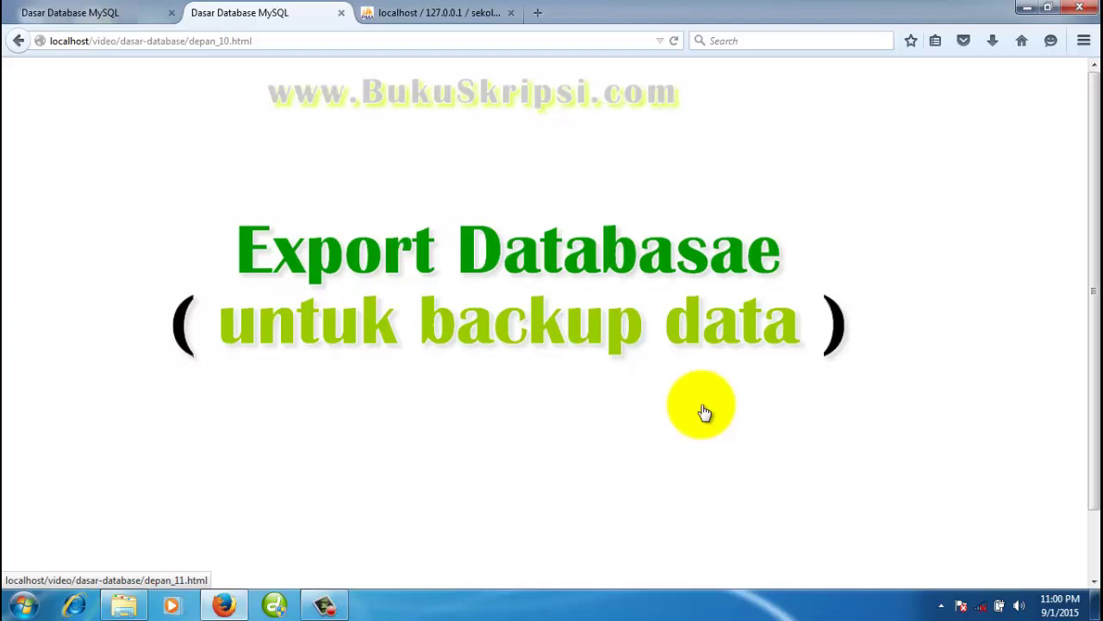
Run a Quick SQL export of sekolahdb and choose Save File for sekolahdb.sql
left_click(431, 13)
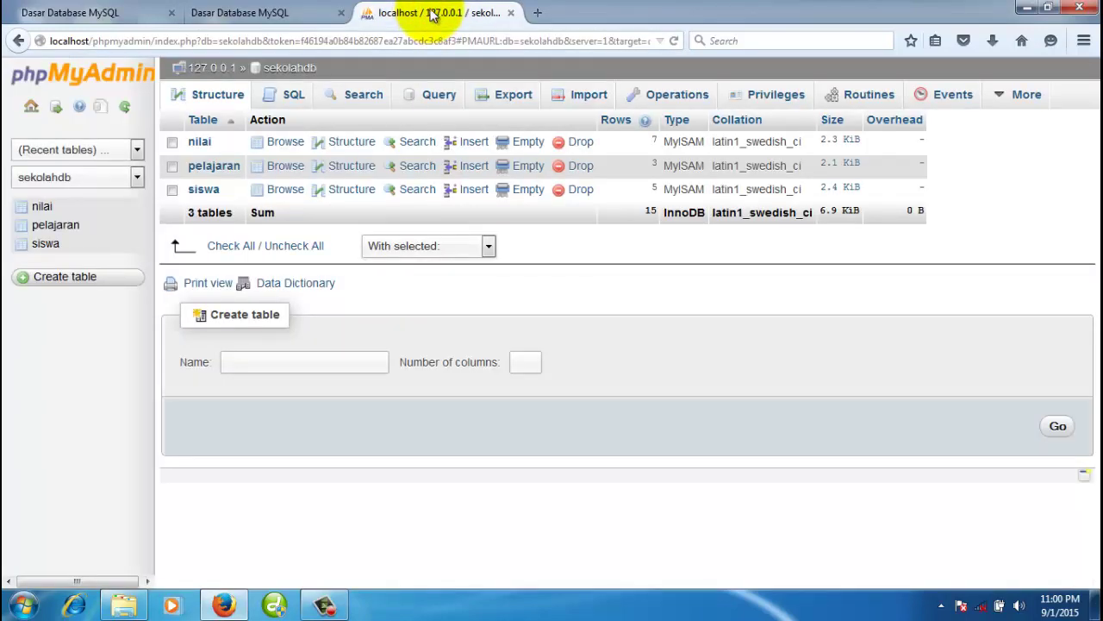
left_click(290, 69)
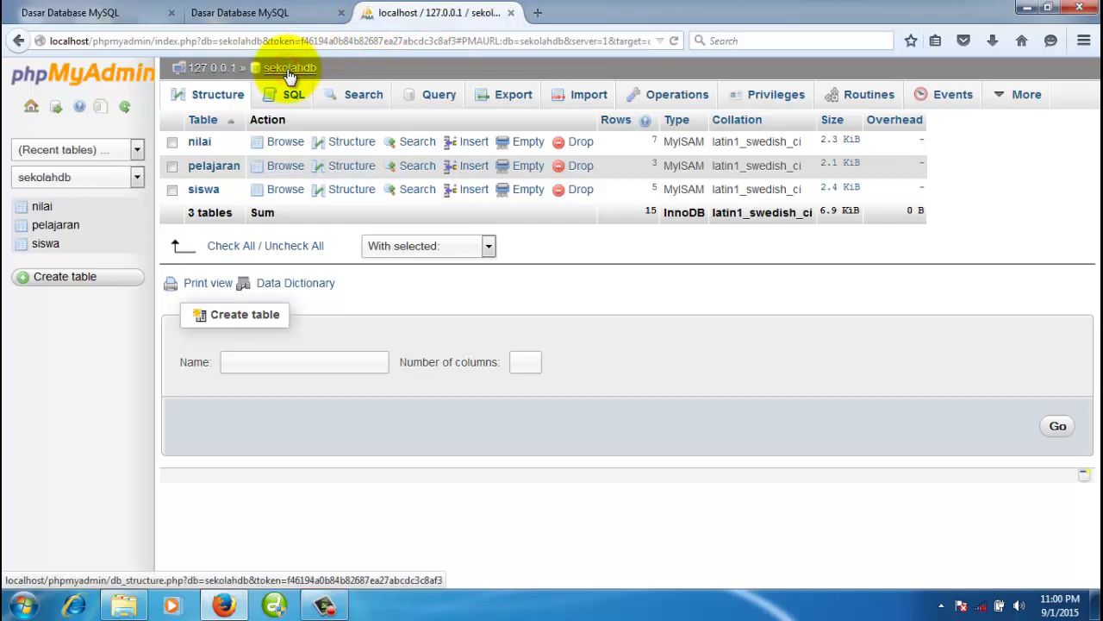
left_click(517, 100)
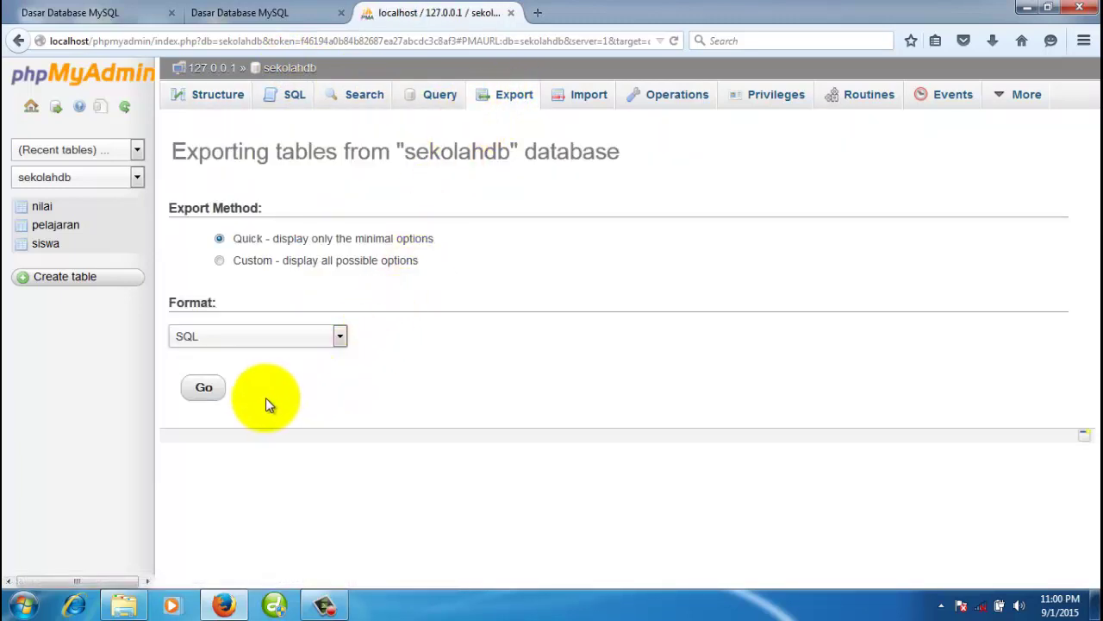
left_click(208, 393)
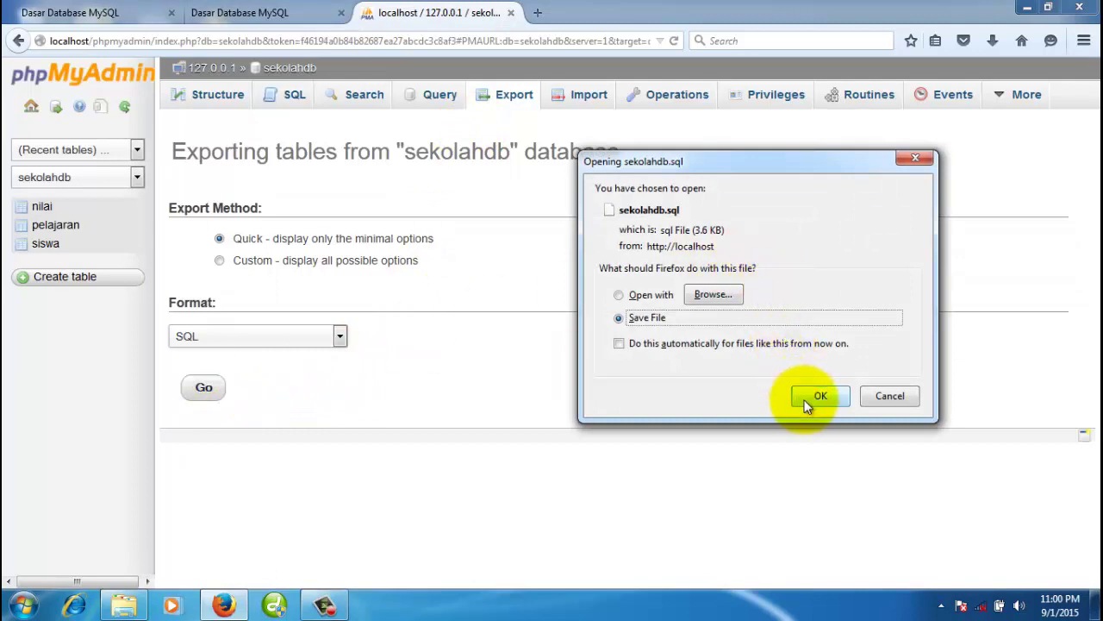
left_click(621, 294)
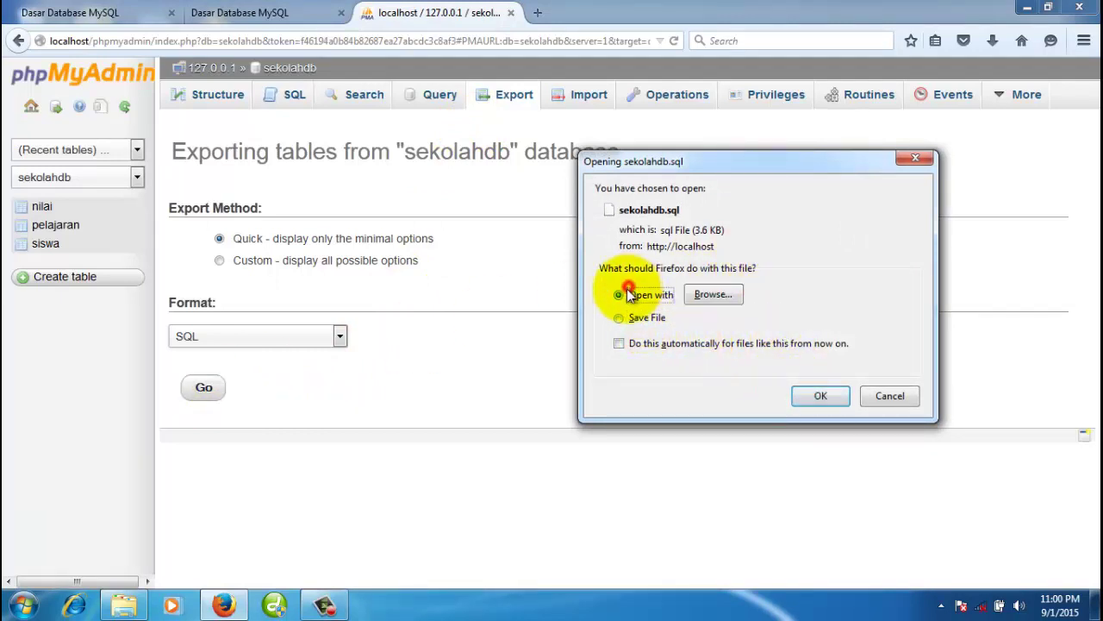
left_click(620, 318)
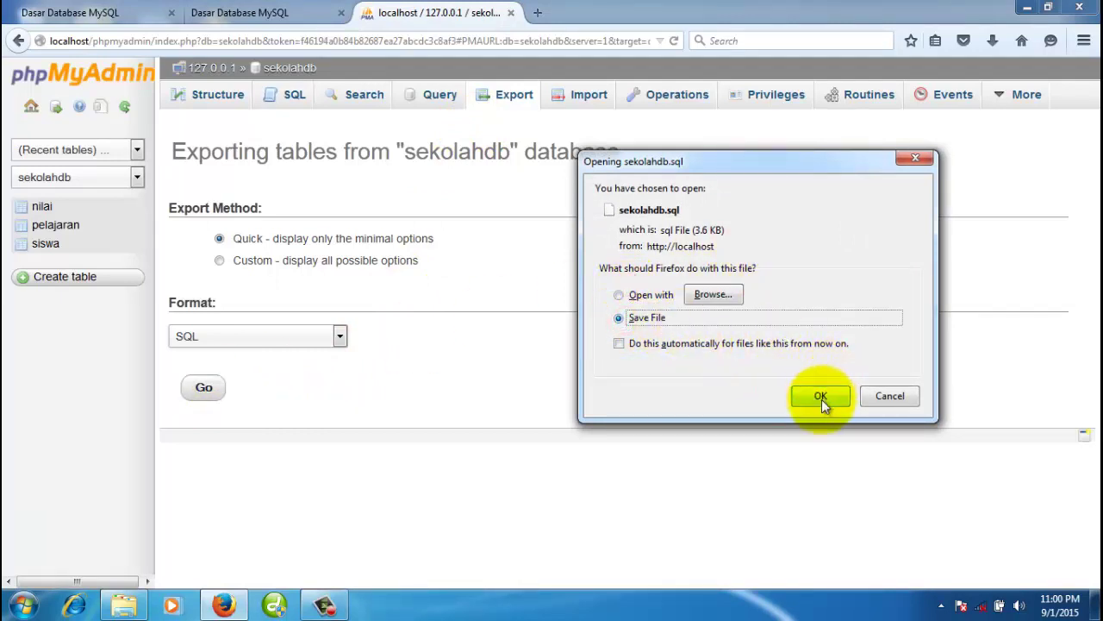
left_click(820, 397)
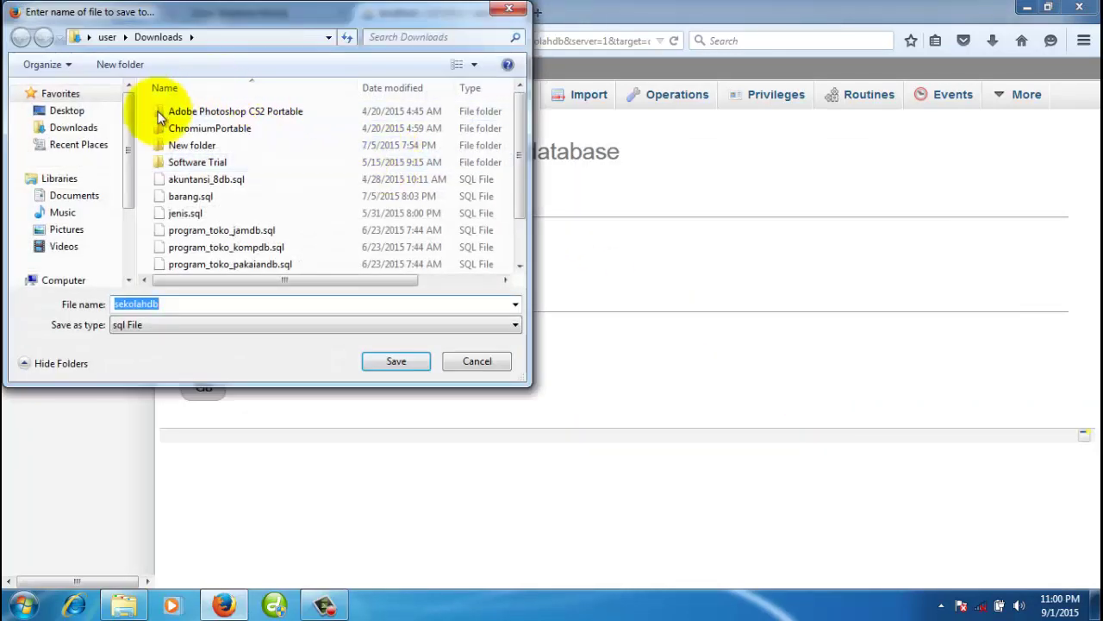
Save the export as sekolahdb in D:\Data Latihan, keeping the default file name
left_click_drag(127, 160, 130, 216)
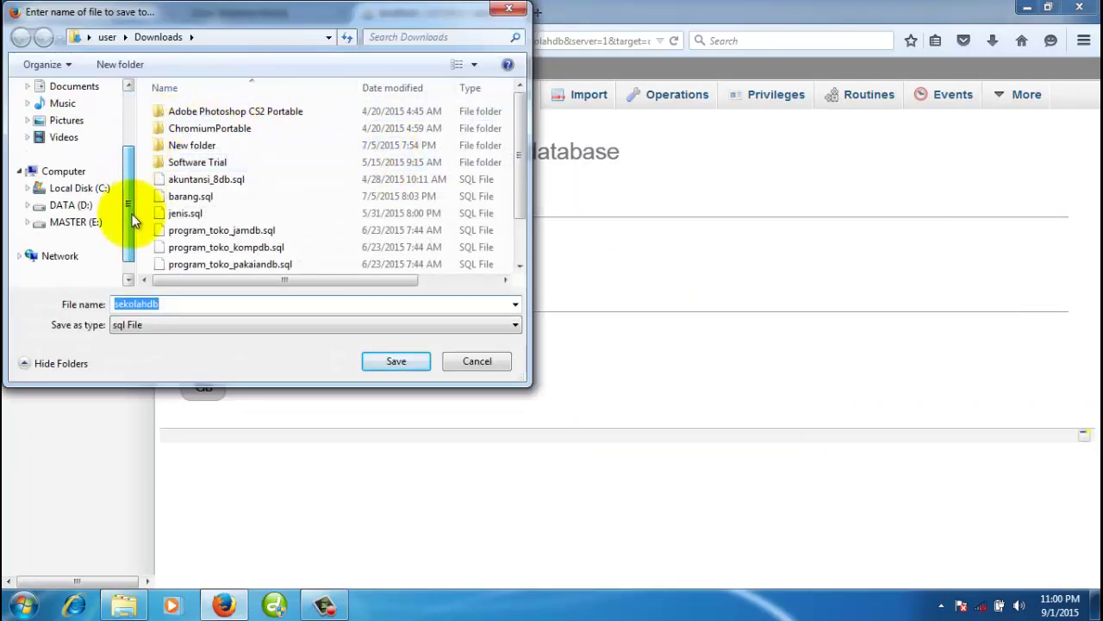
left_click(69, 239)
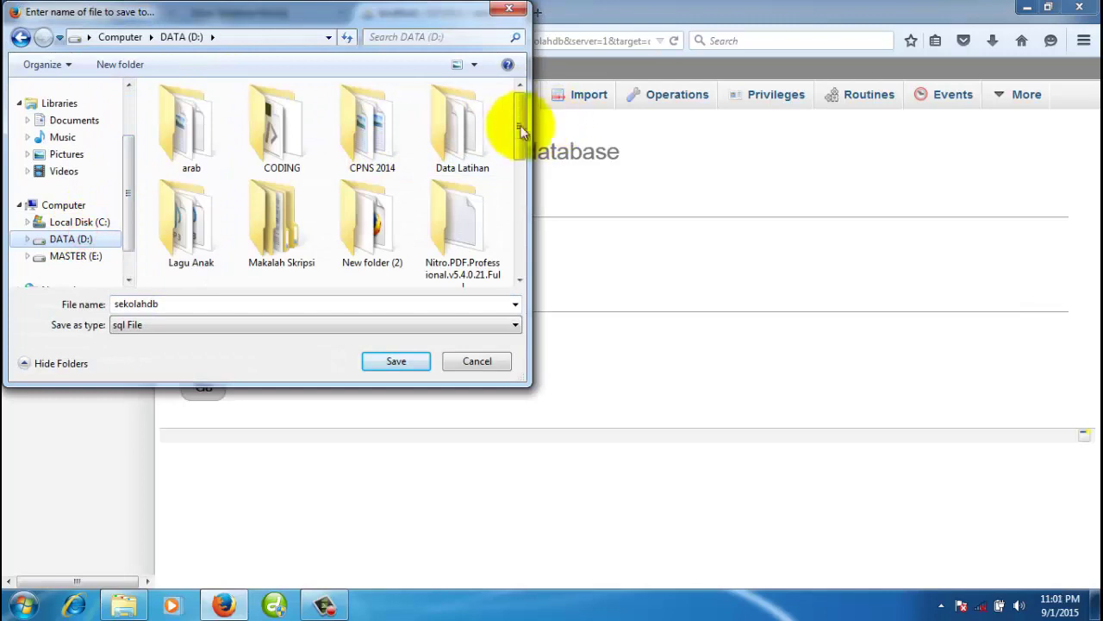
double_click(463, 129)
left_click(212, 306)
left_click(160, 304)
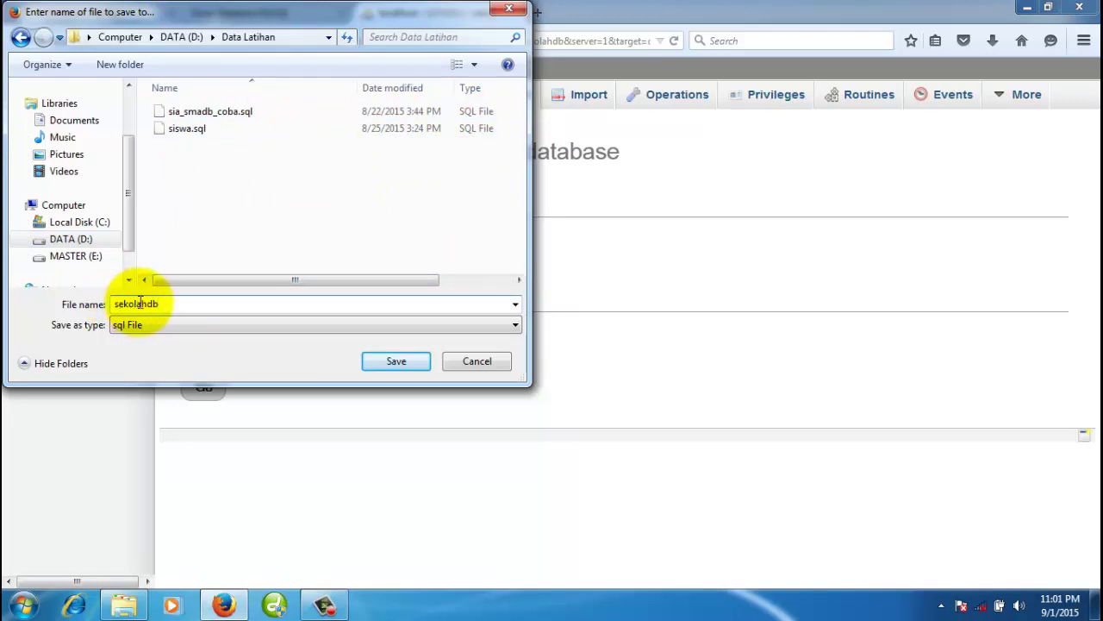
left_click(408, 361)
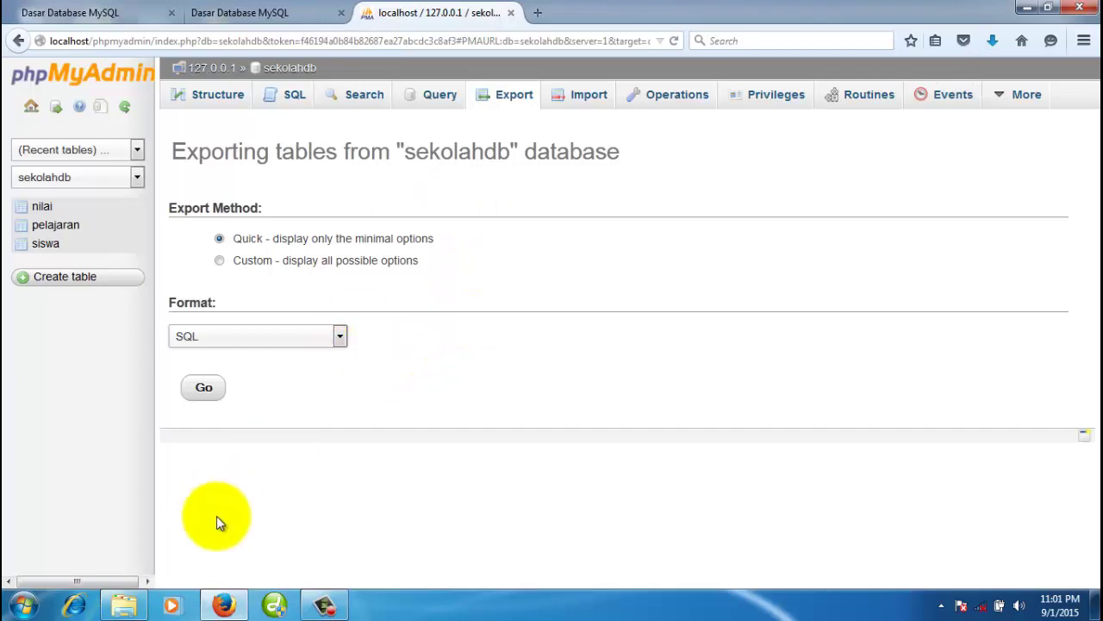
left_click(129, 606)
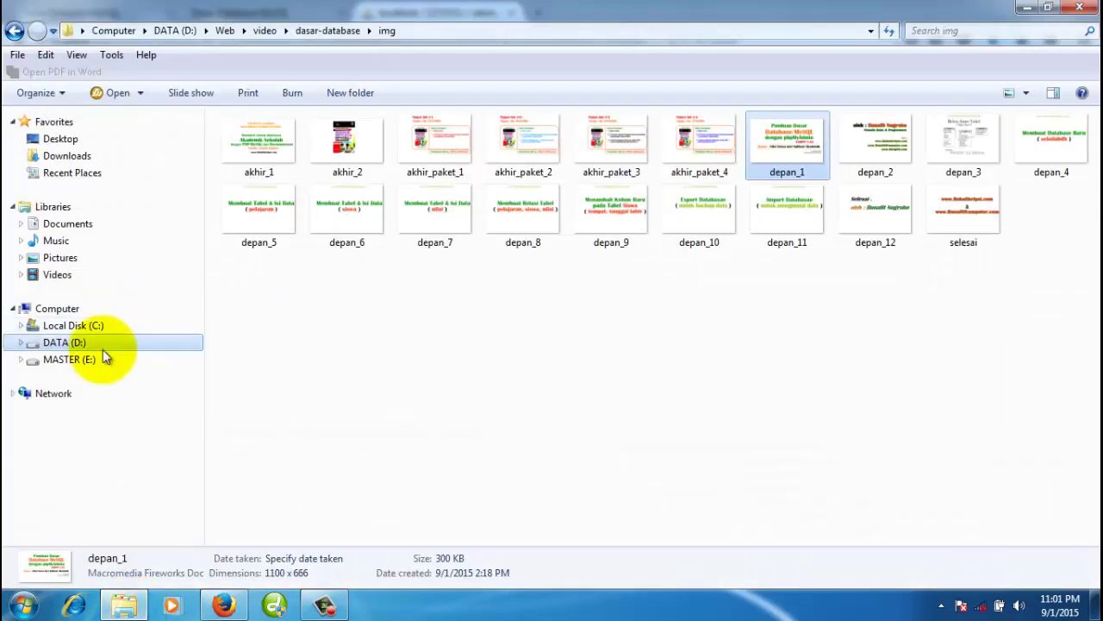
Locate sekolahdb.sql in D:\Data Latihan and open it with Edit with Notepad++
left_click(89, 346)
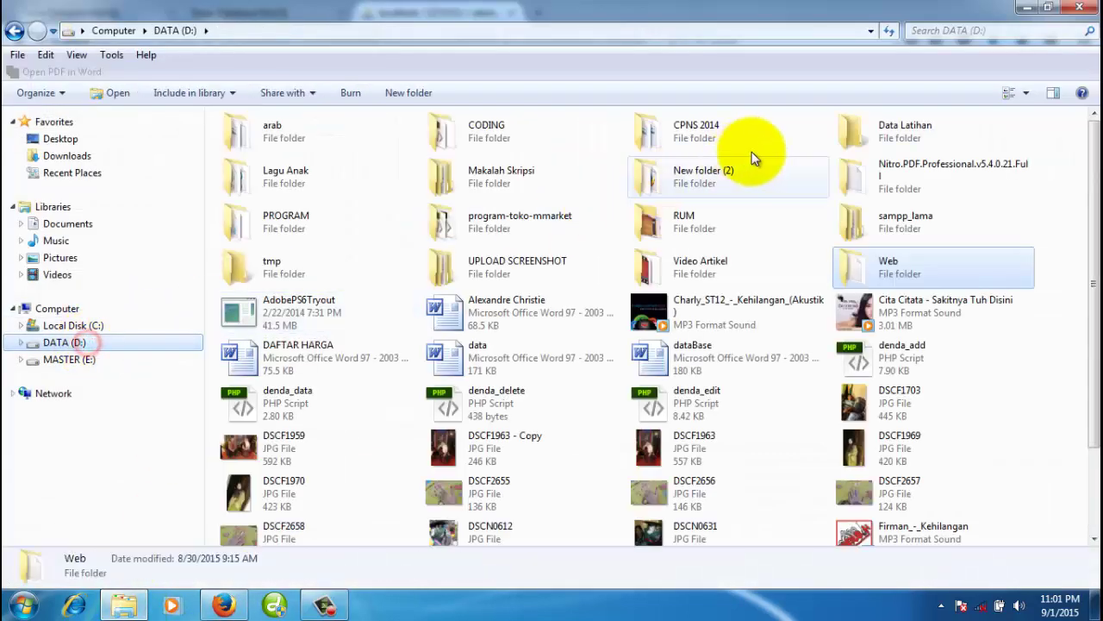
left_click(913, 140)
double_click(914, 140)
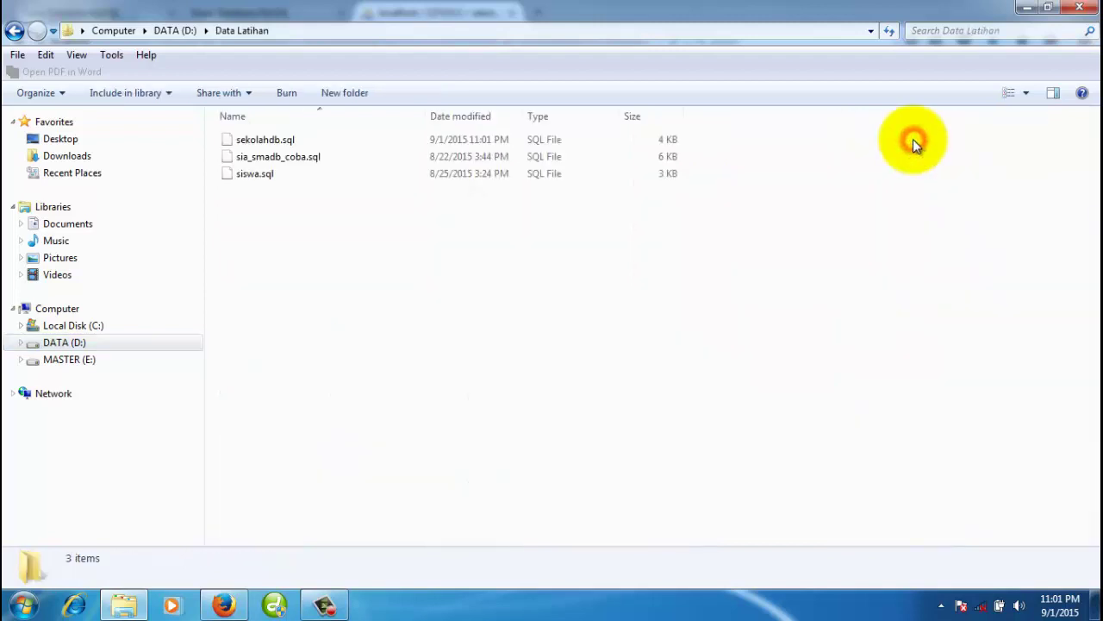
left_click(263, 144)
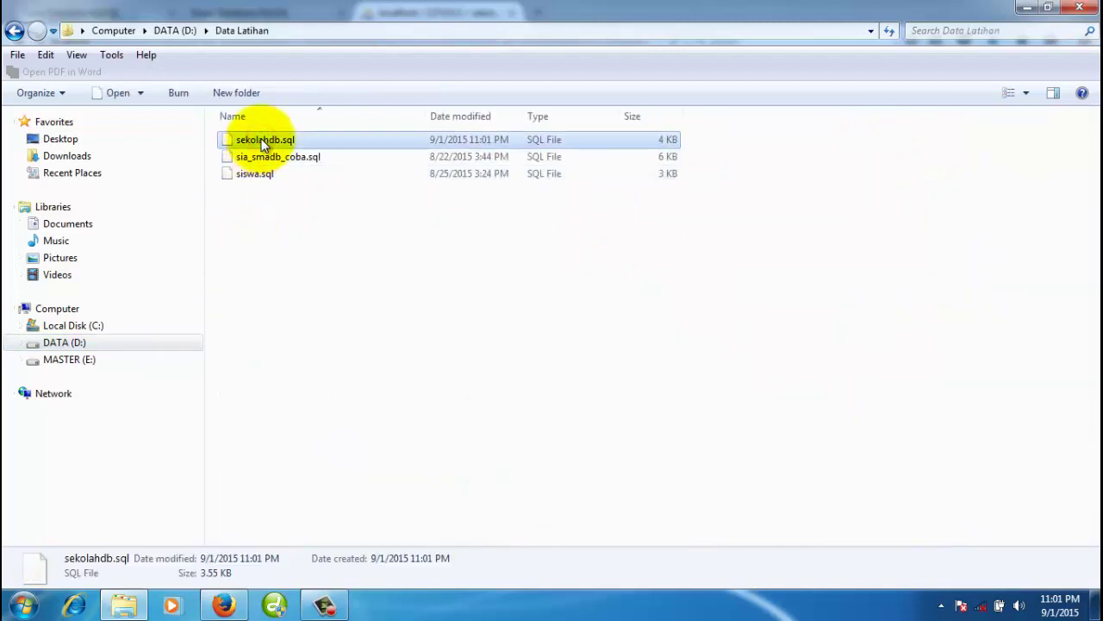
right_click(263, 144)
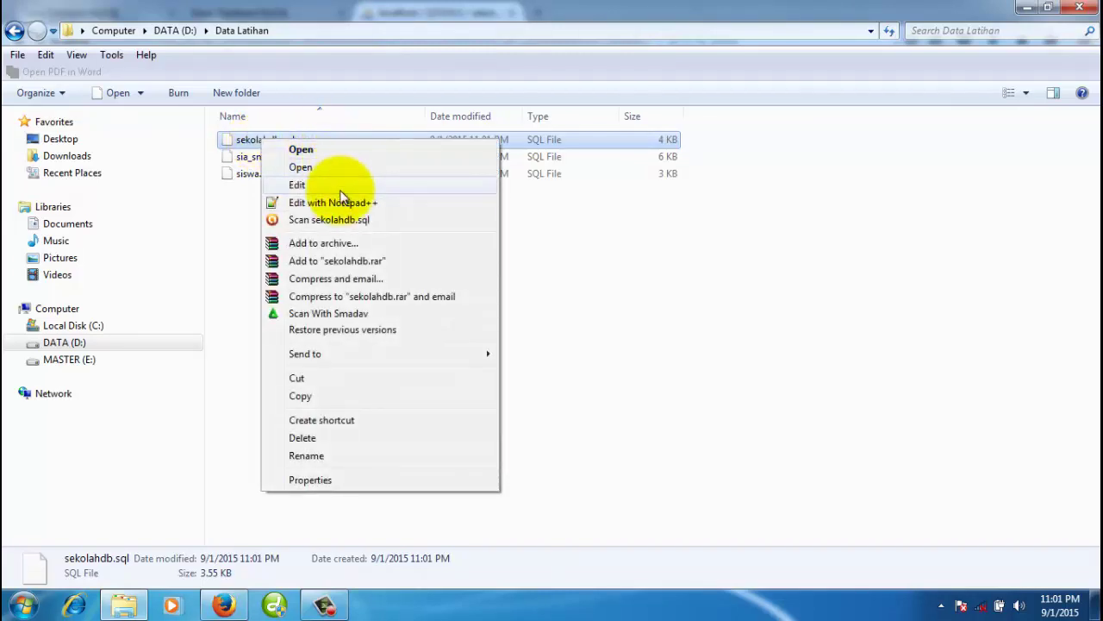
left_click(648, 273)
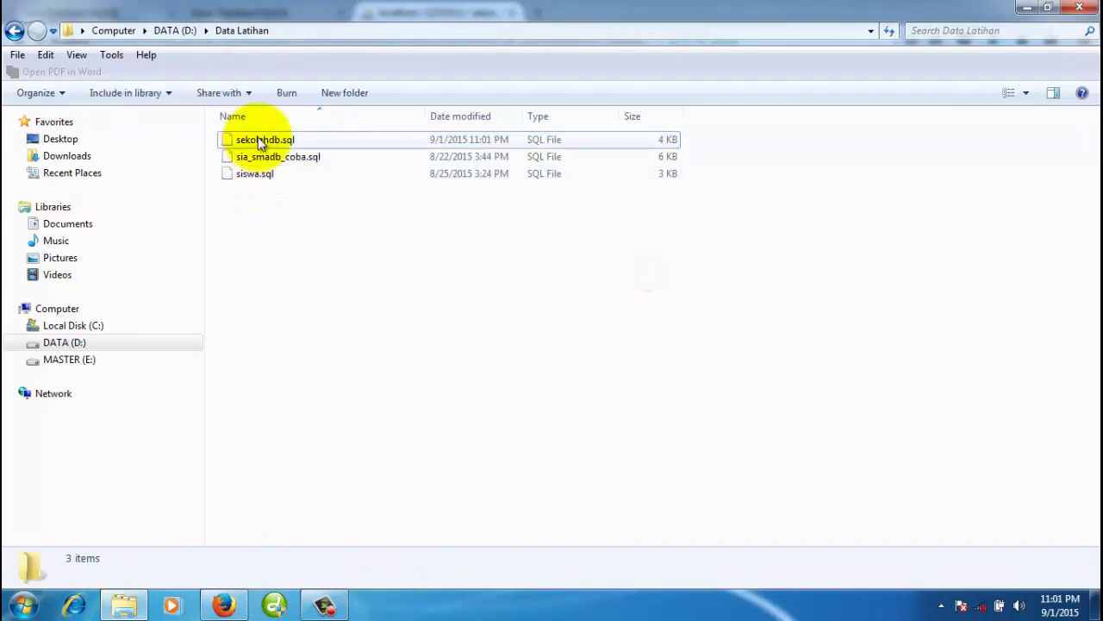
right_click(263, 144)
left_click(324, 201)
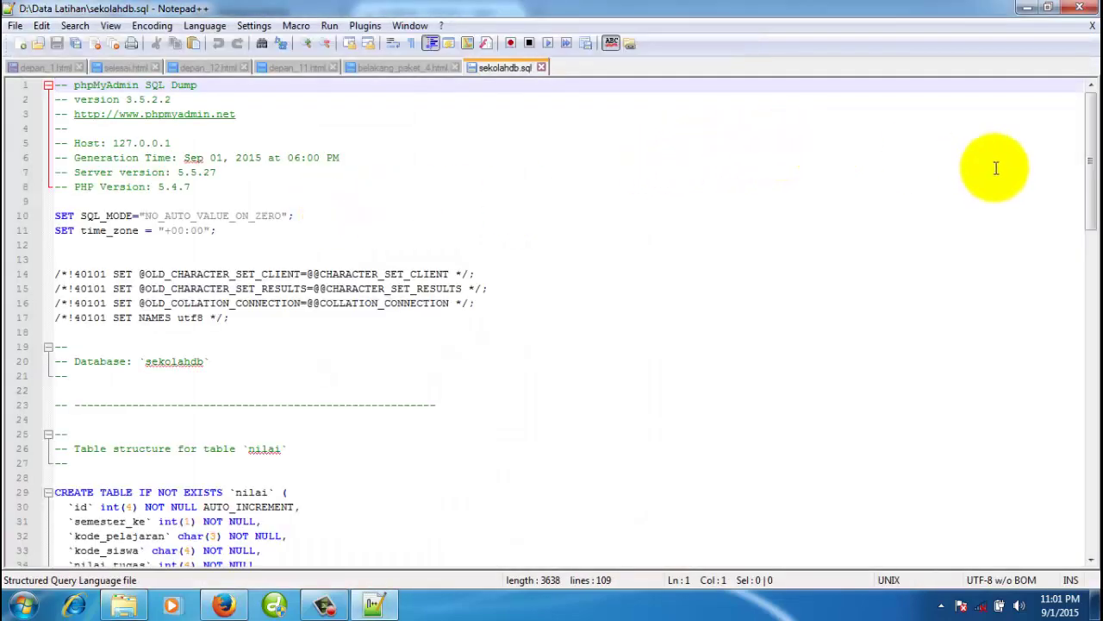
Scroll through the SQL dump and close all tabs left of it, discarding depan_1.html changes
left_click_drag(1084, 130, 1080, 322)
left_click_drag(1075, 387, 1073, 223)
right_click(509, 68)
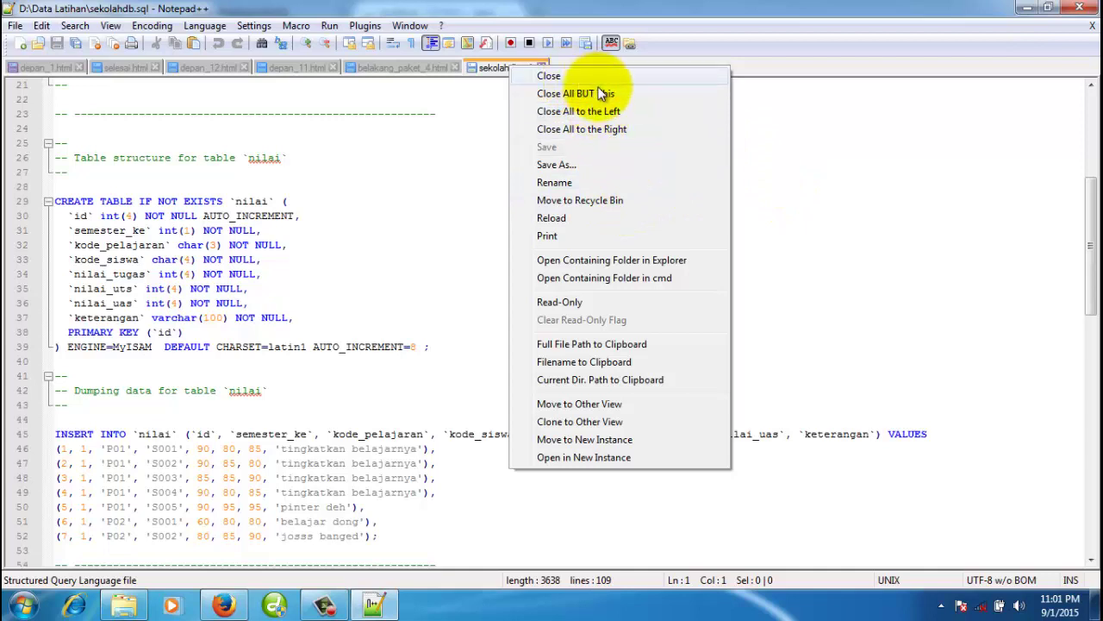
left_click(619, 131)
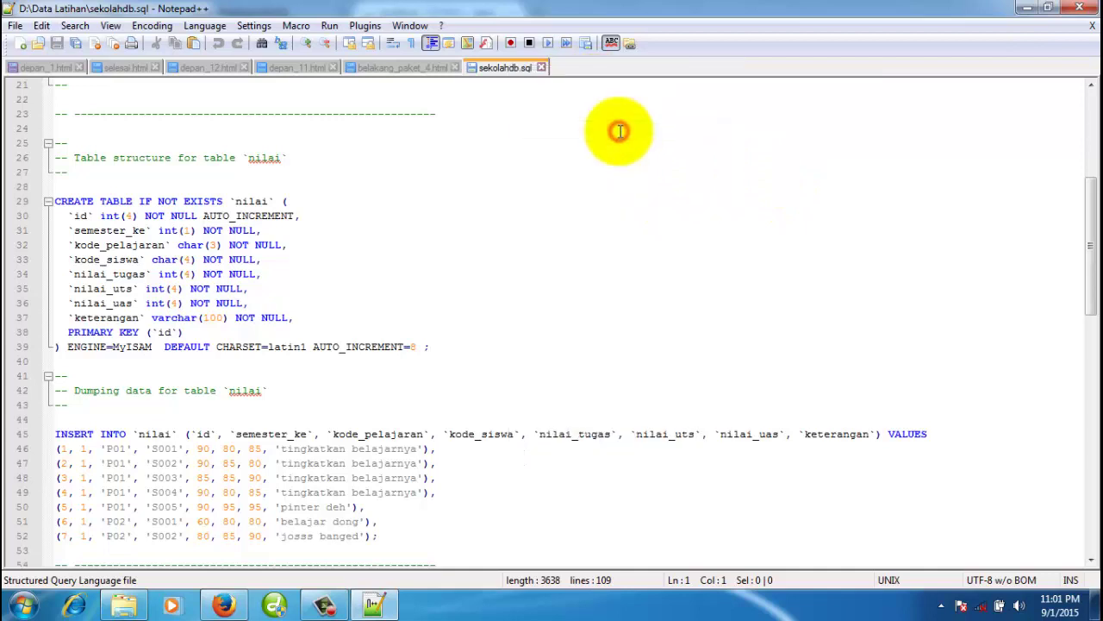
right_click(509, 68)
left_click(608, 112)
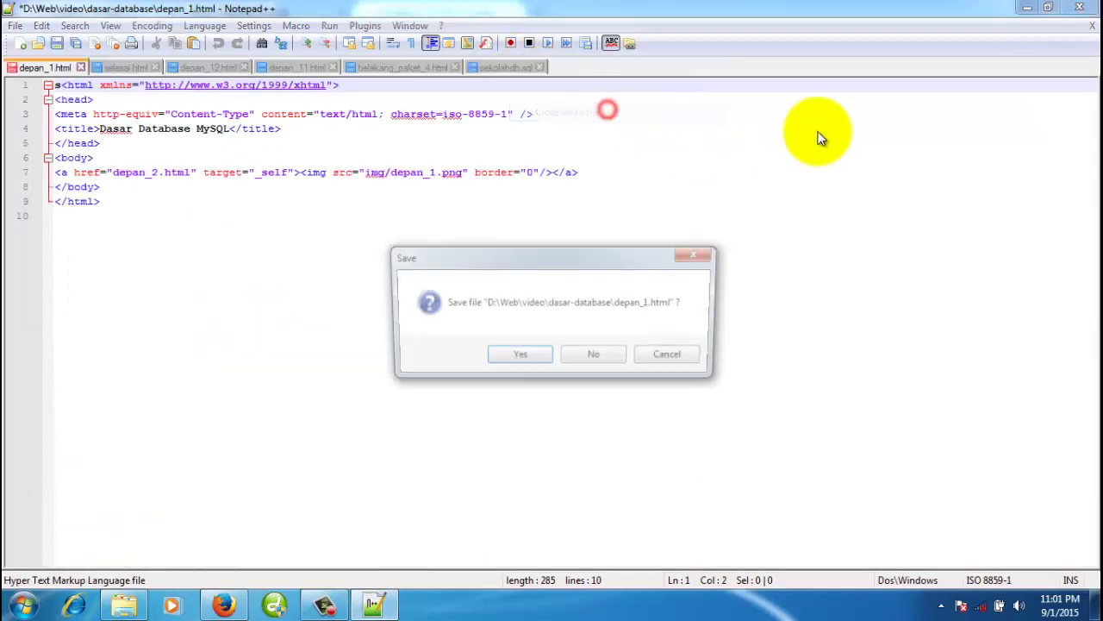
left_click(610, 357)
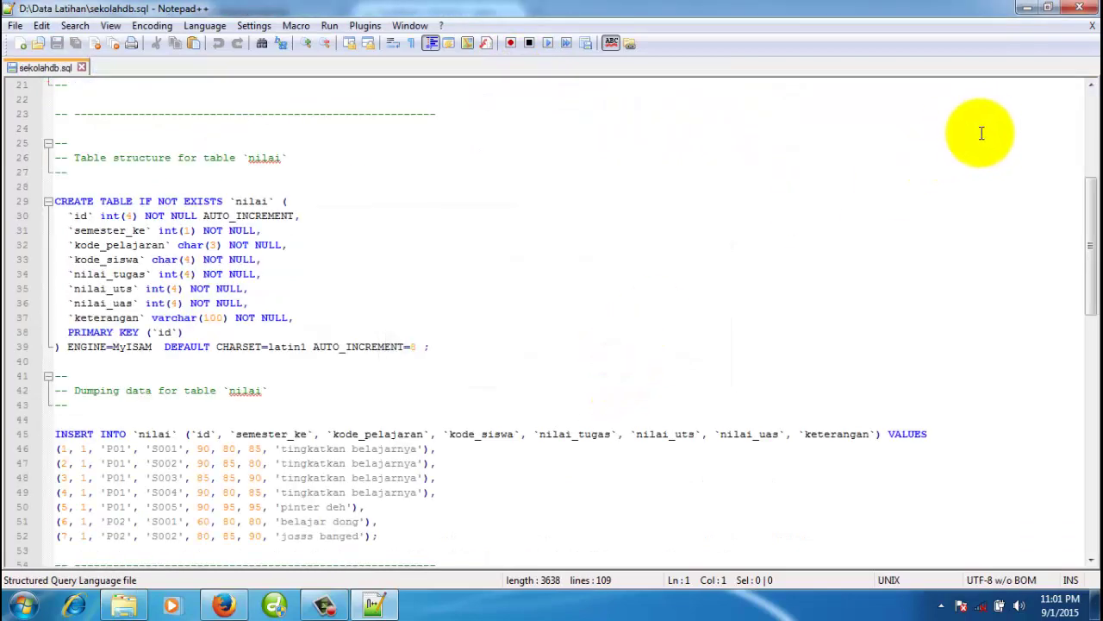
Minimize Notepad++ and return to phpMyAdmin's sekolahdb export page in Firefox
left_click_drag(1086, 198, 1027, 98)
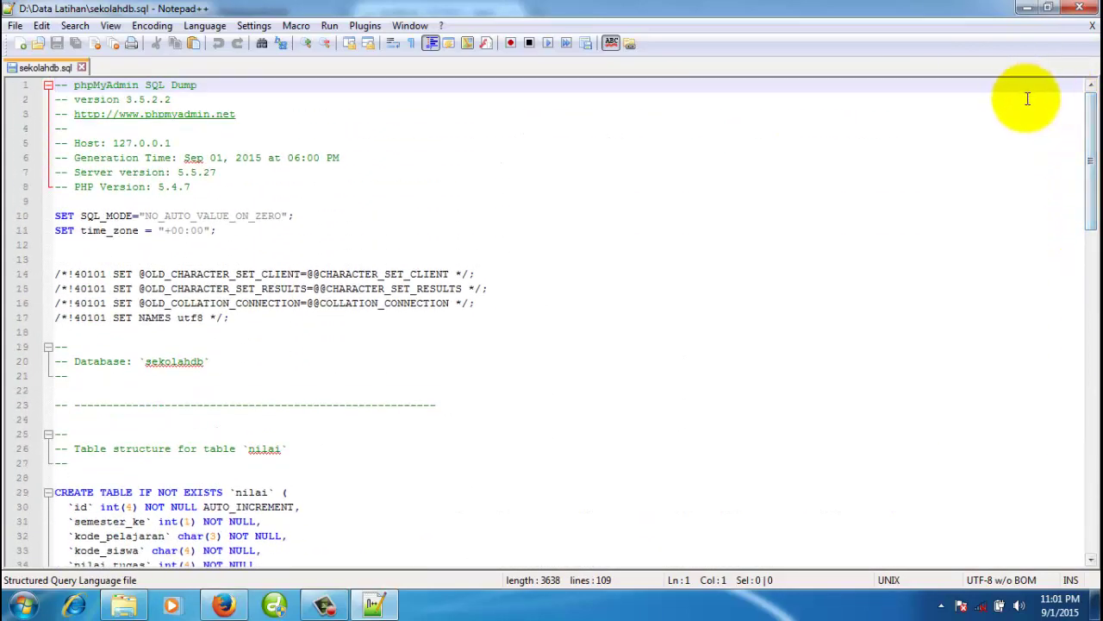
left_click(1028, 8)
left_click(223, 608)
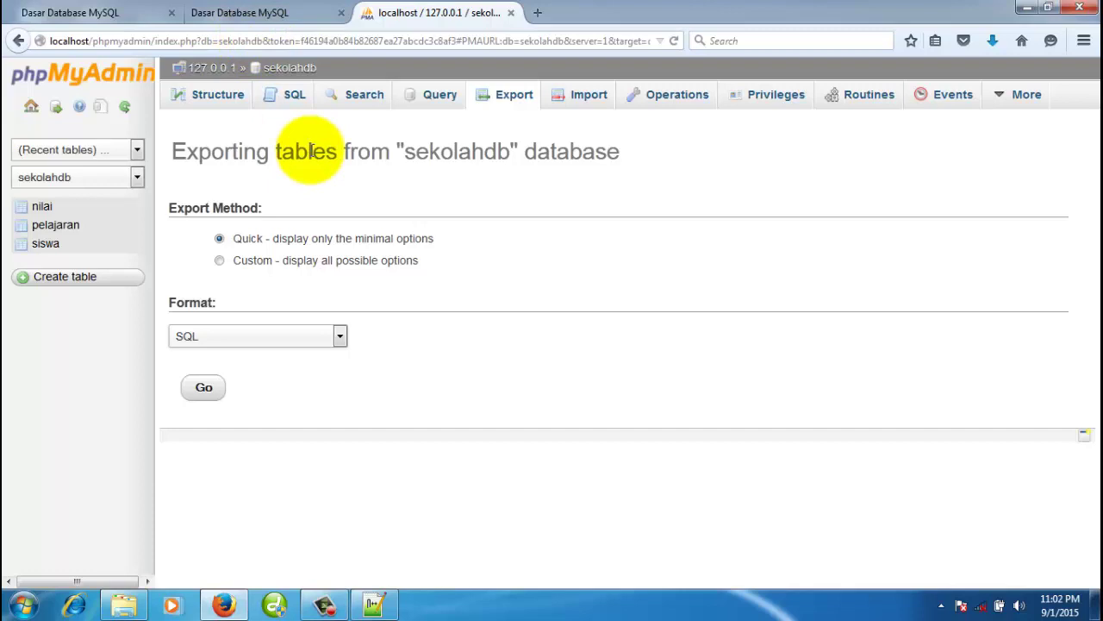
Glance at the Data Latihan folder, then return to Firefox and open a new blank tab
left_click(123, 605)
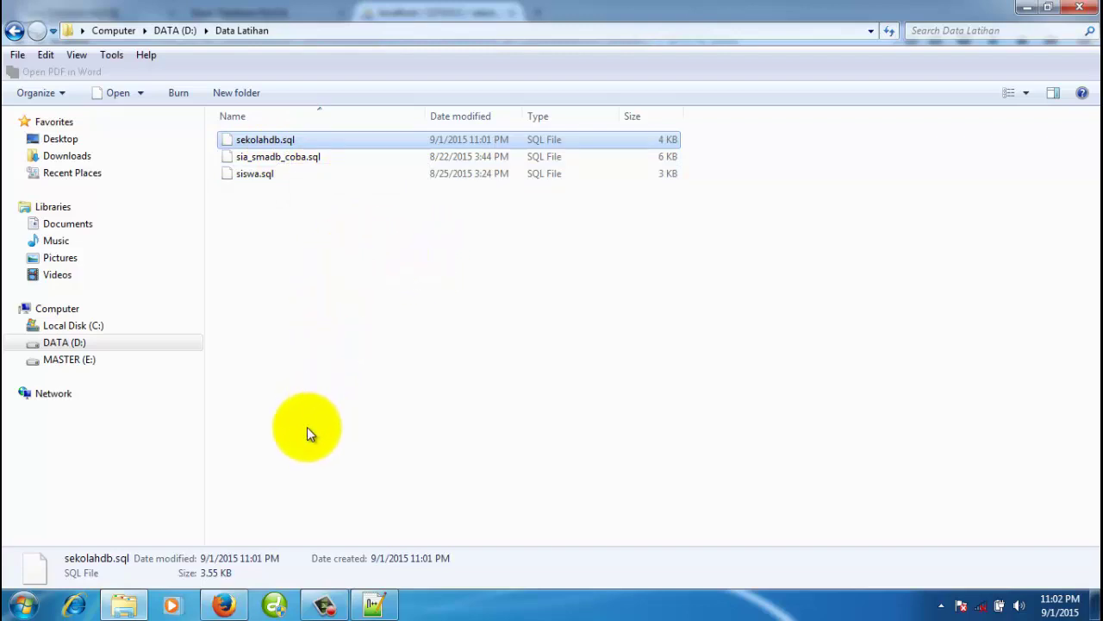
left_click(224, 605)
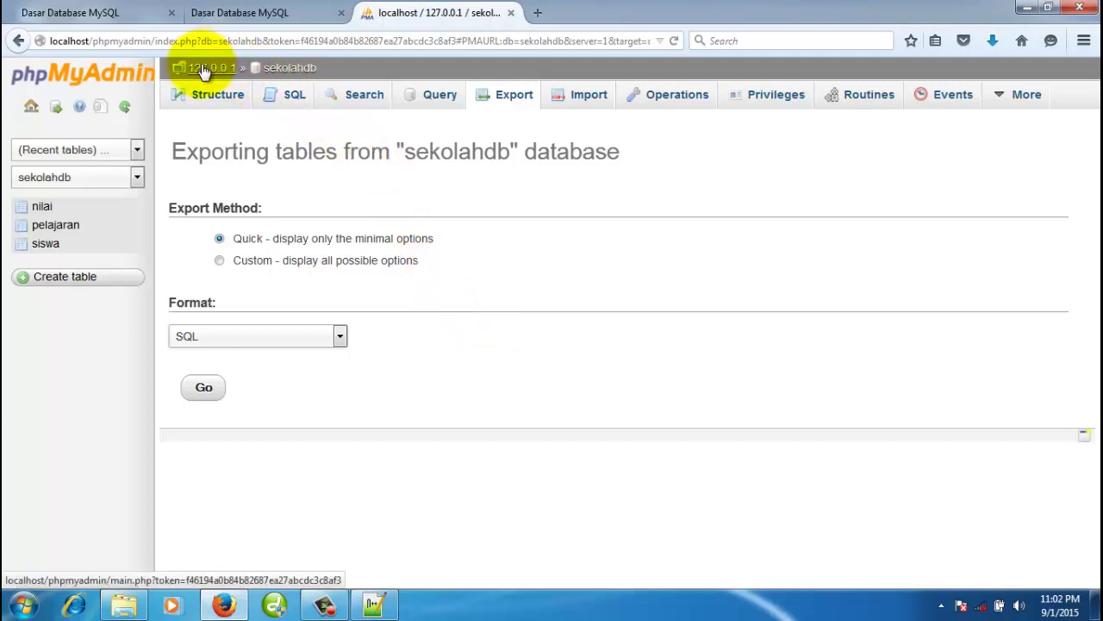
left_click_drag(207, 67, 251, 62)
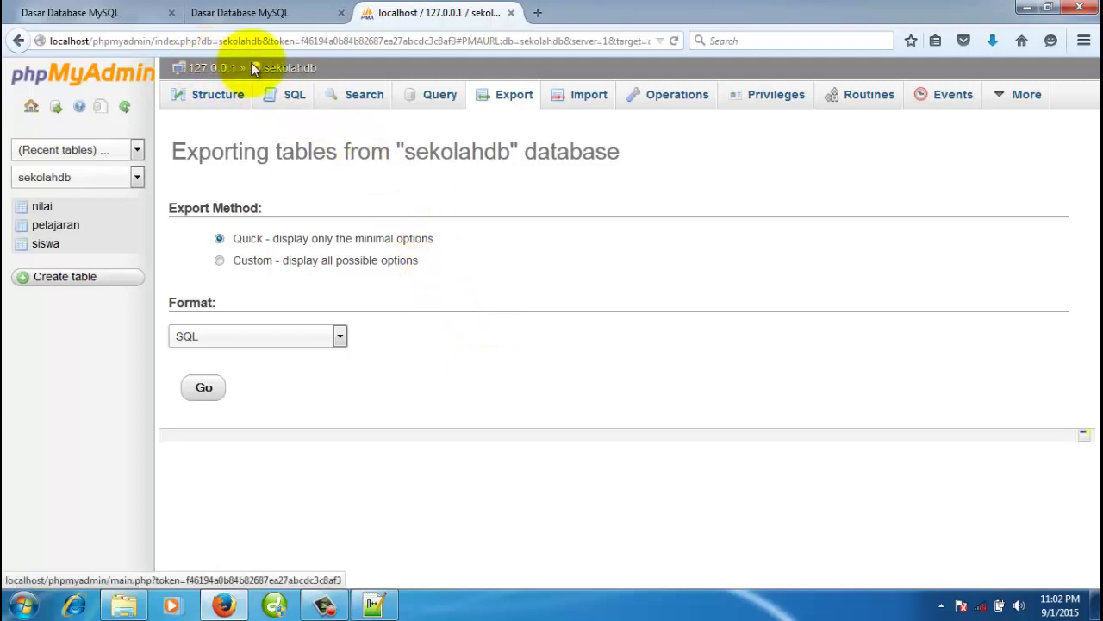
left_click(538, 12)
left_click(513, 40)
Load localhost/phpmyadmin from the 'lo' address suggestion and show the server's database list
type("localhost/")
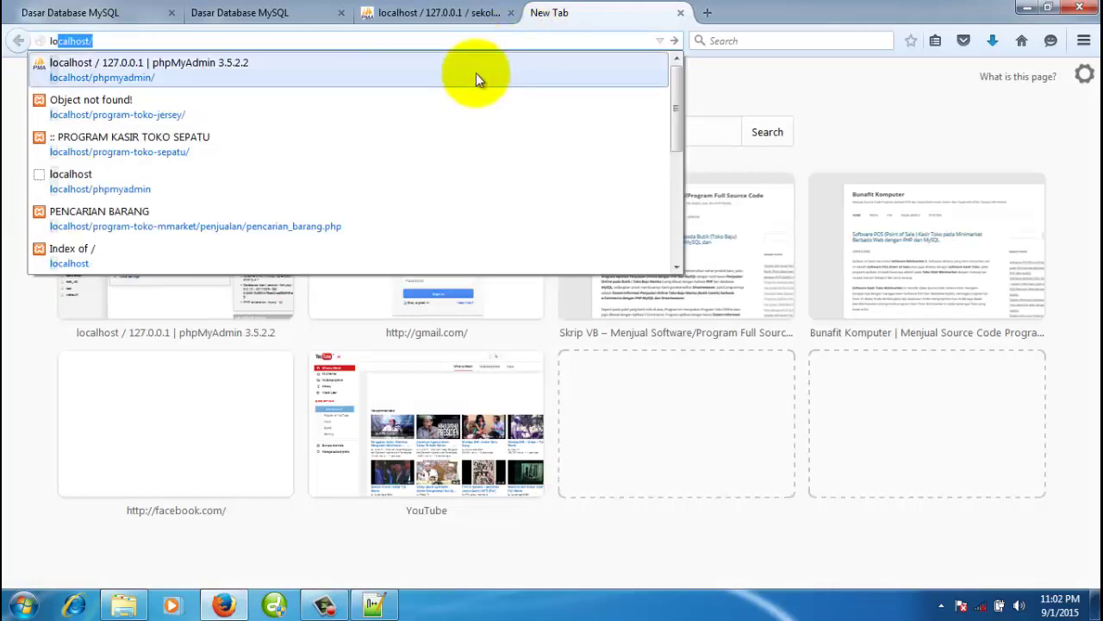
left_click(476, 72)
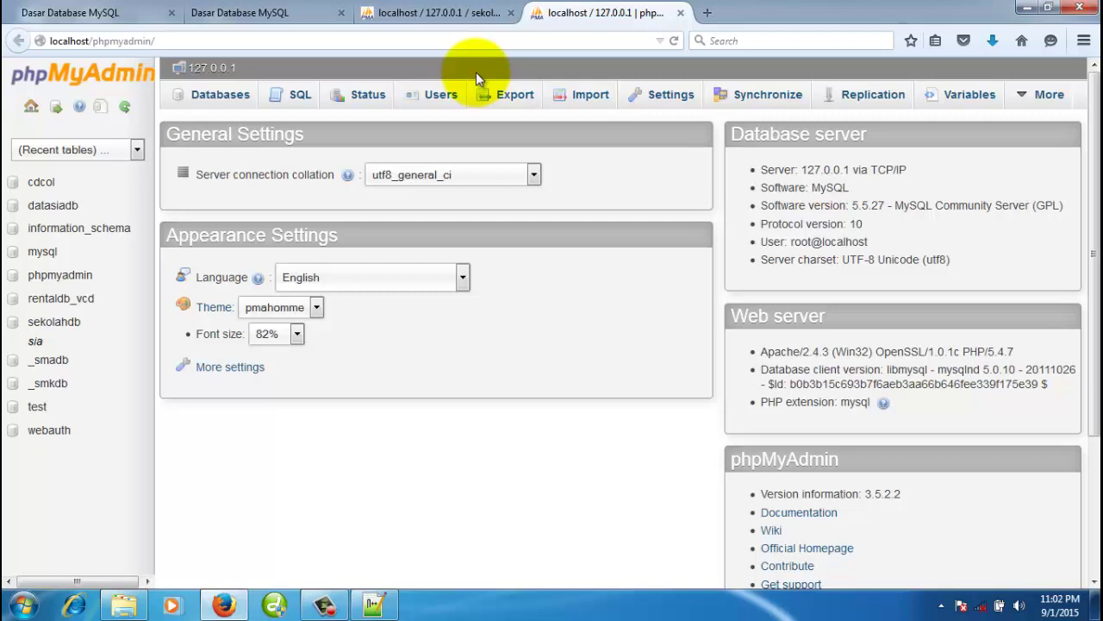
left_click(220, 98)
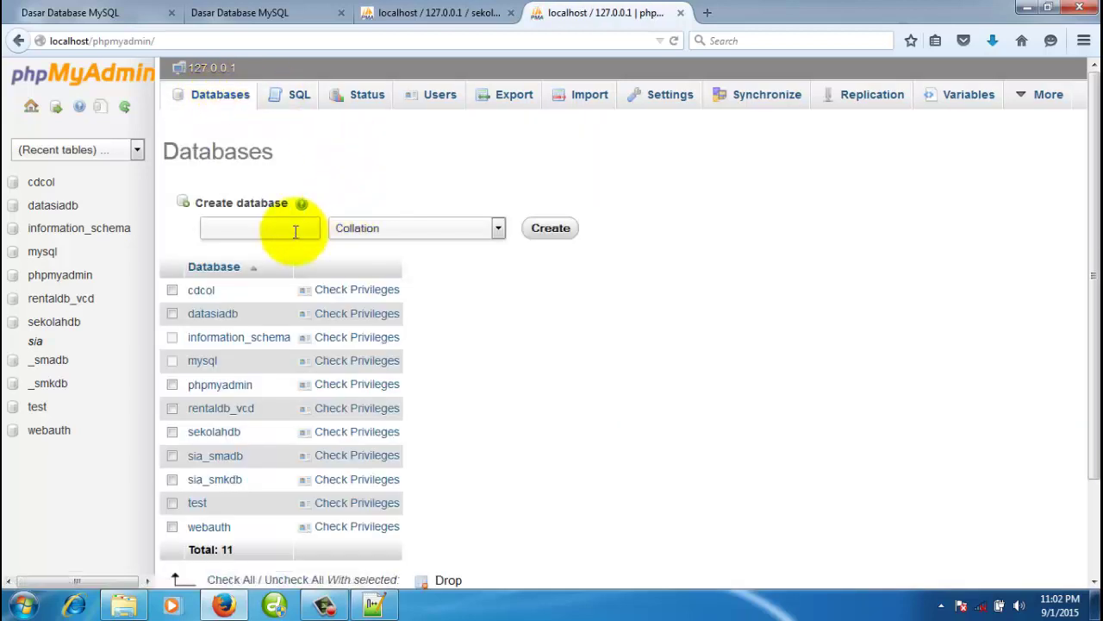
Create the database sekolah_sma1db, correcting typos in the name, and open it from the list
left_click(293, 231)
type("sekolah_3")
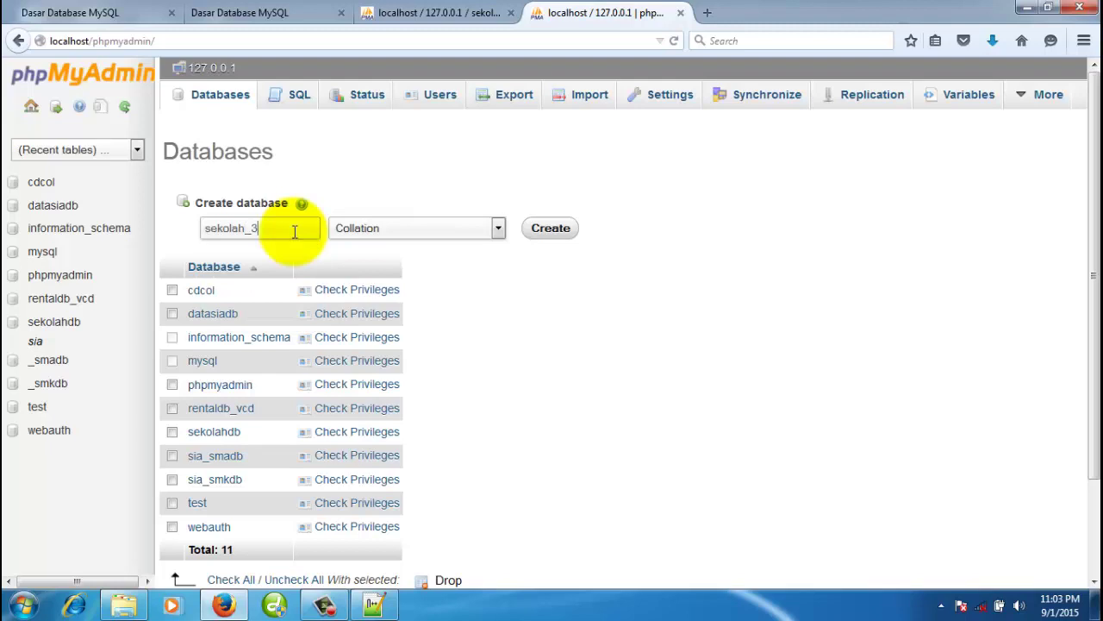
key("BackSpace")
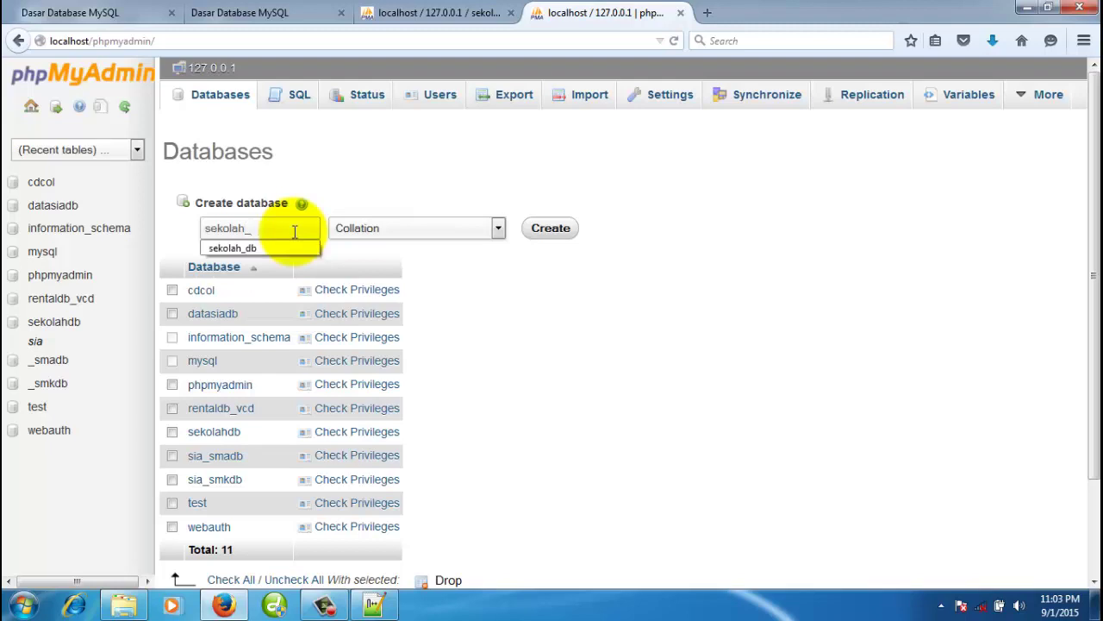
type("2db")
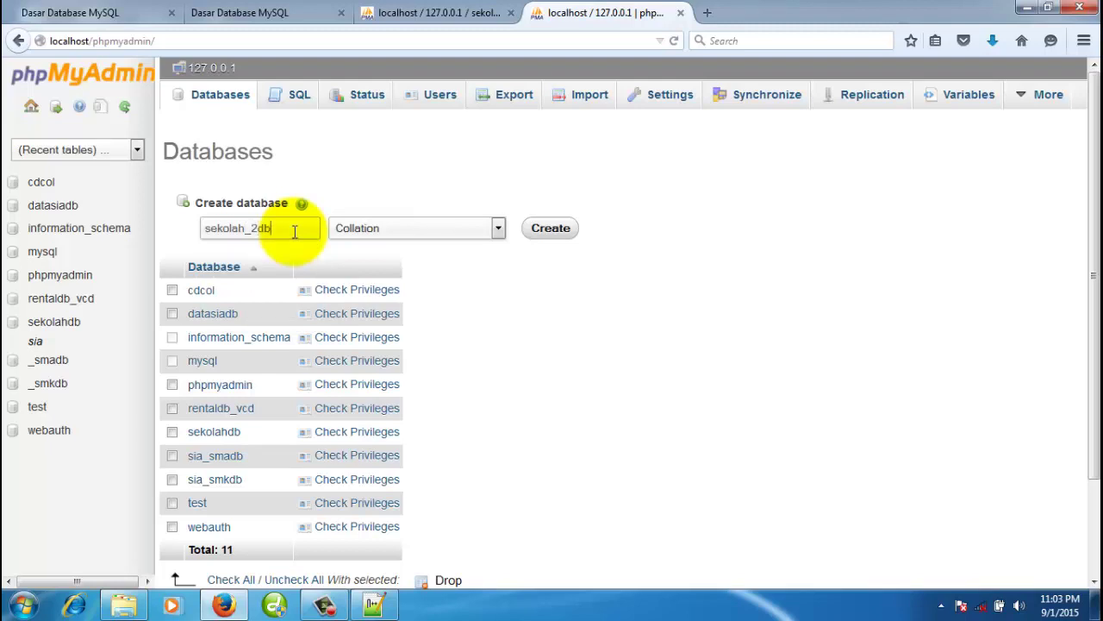
type("d")
key("BackSpace")
key("BackSpace")
type("smadb")
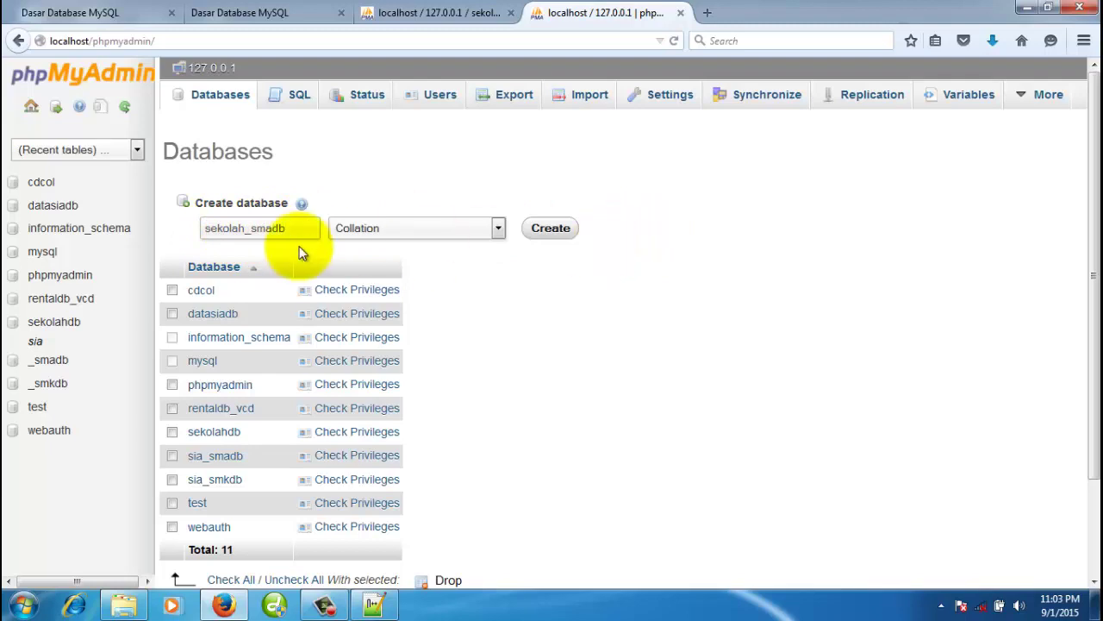
left_click(273, 228)
type("1")
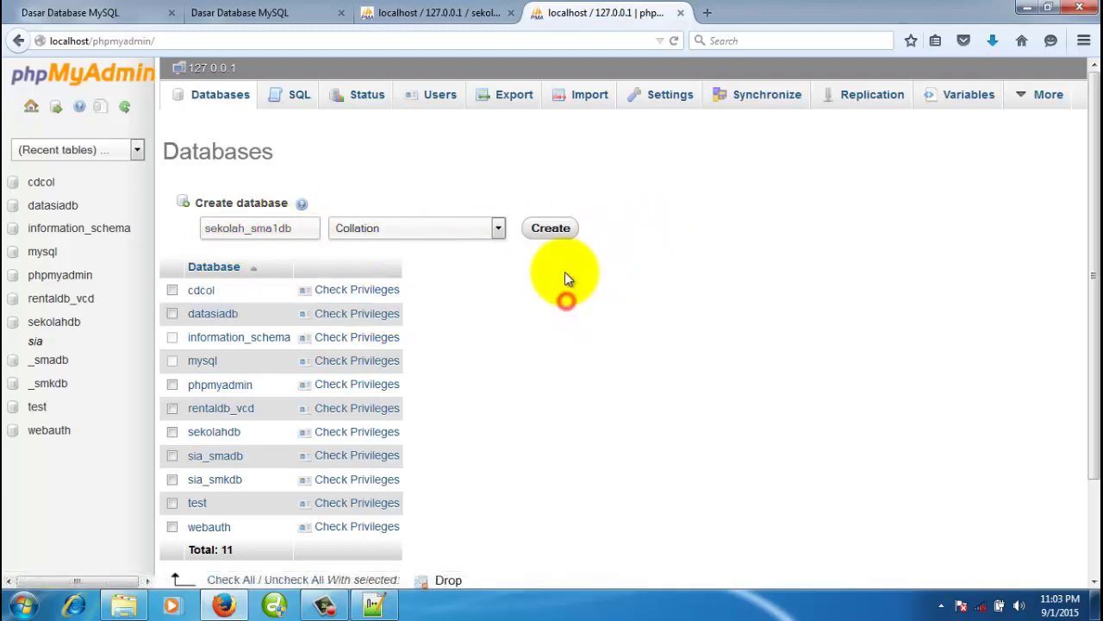
left_click(559, 232)
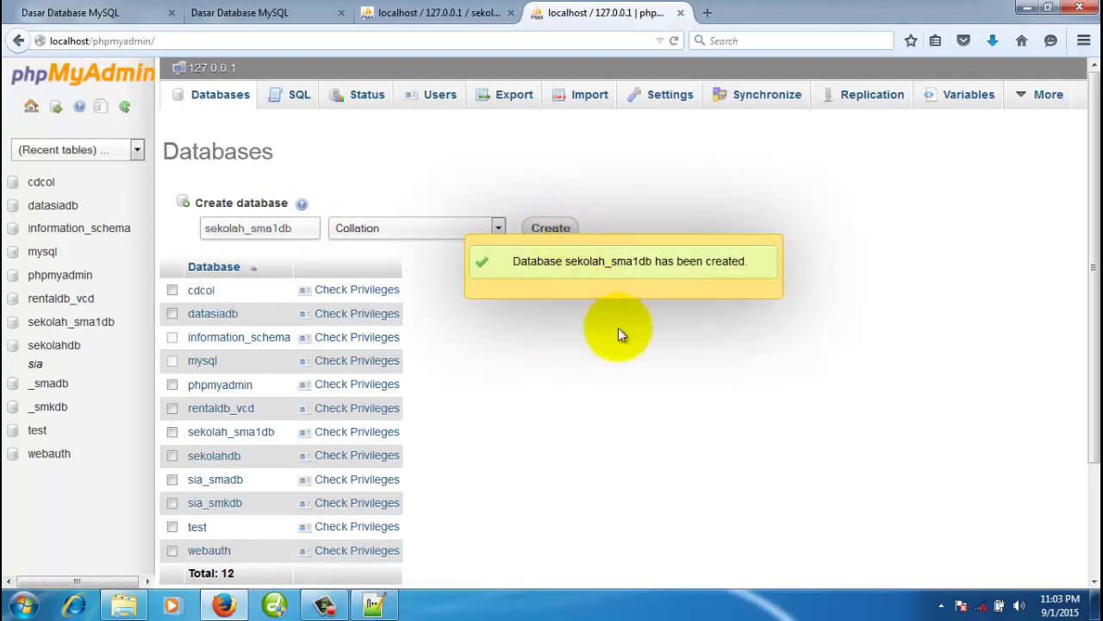
left_click(253, 437)
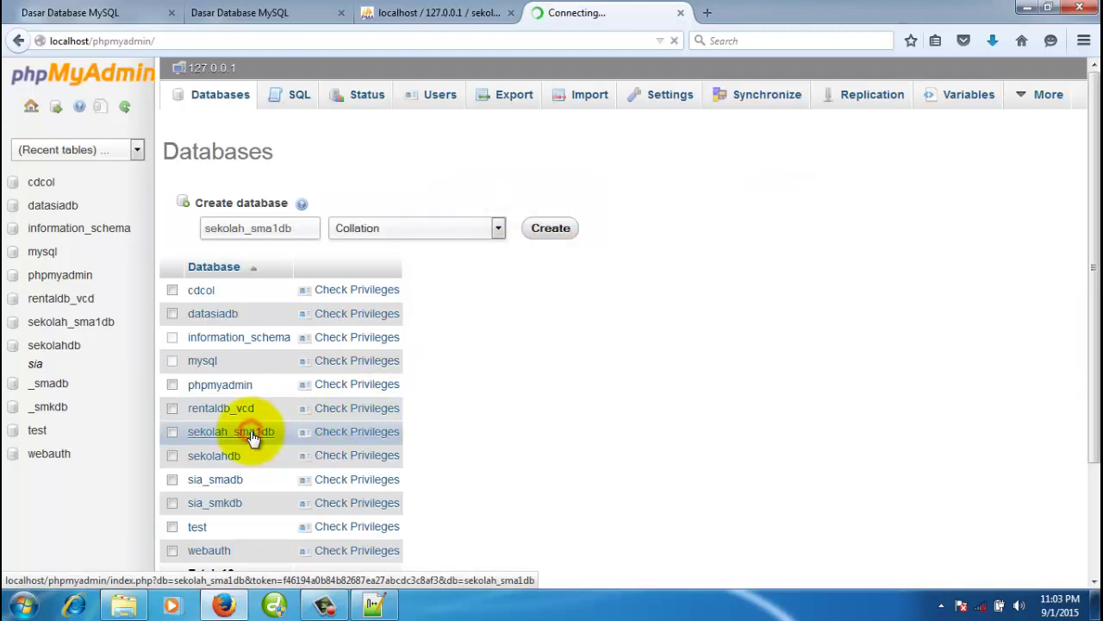